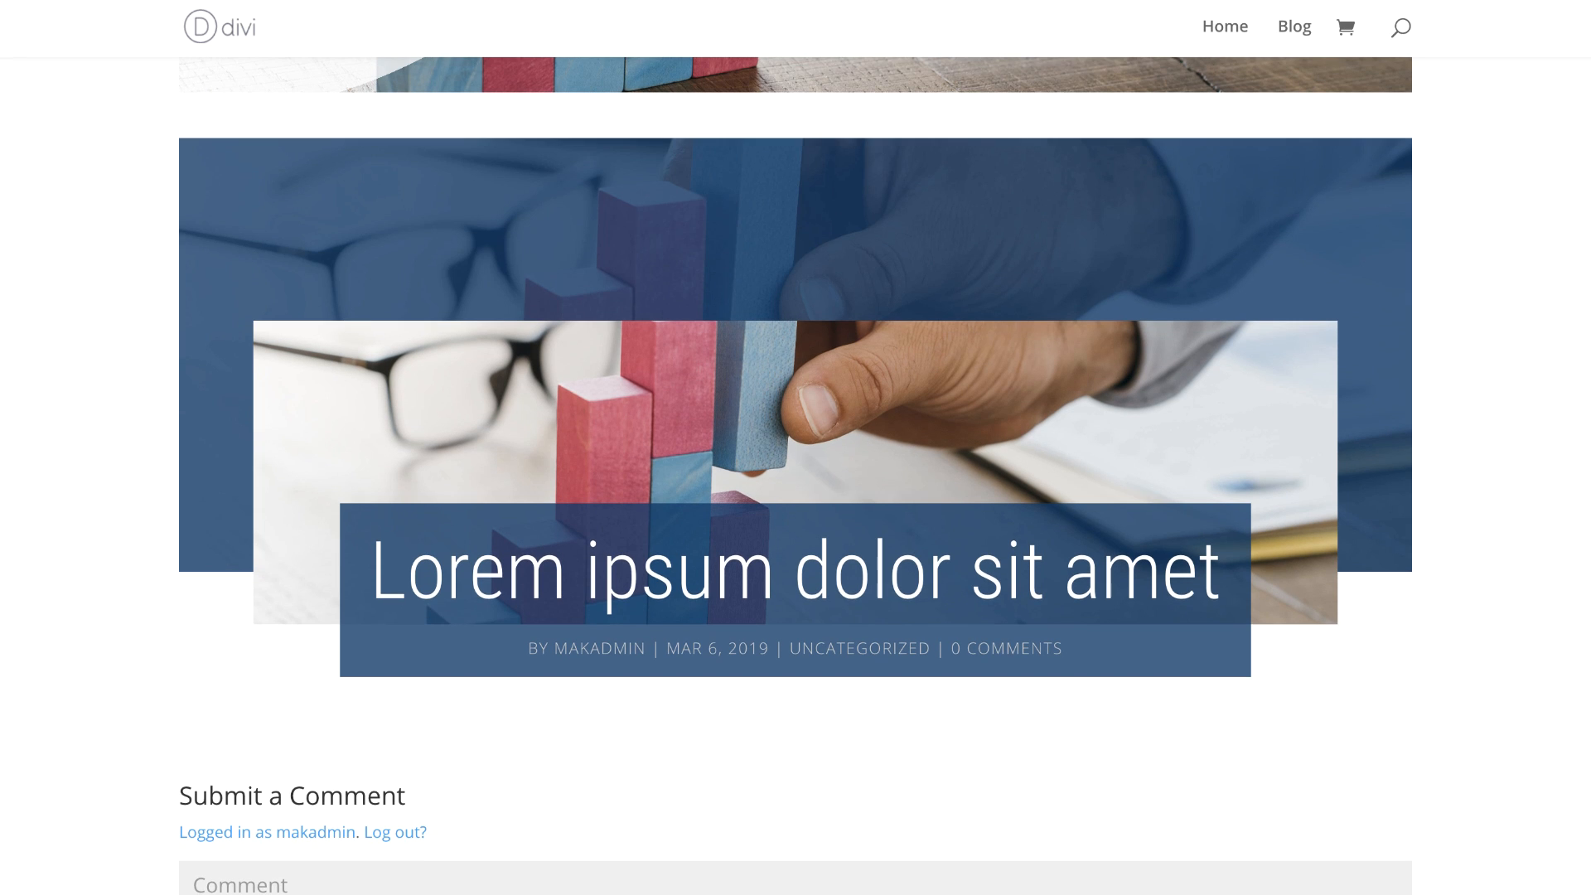
Step: Create a new post titled Post One
scroll(961, 530, up, 1)
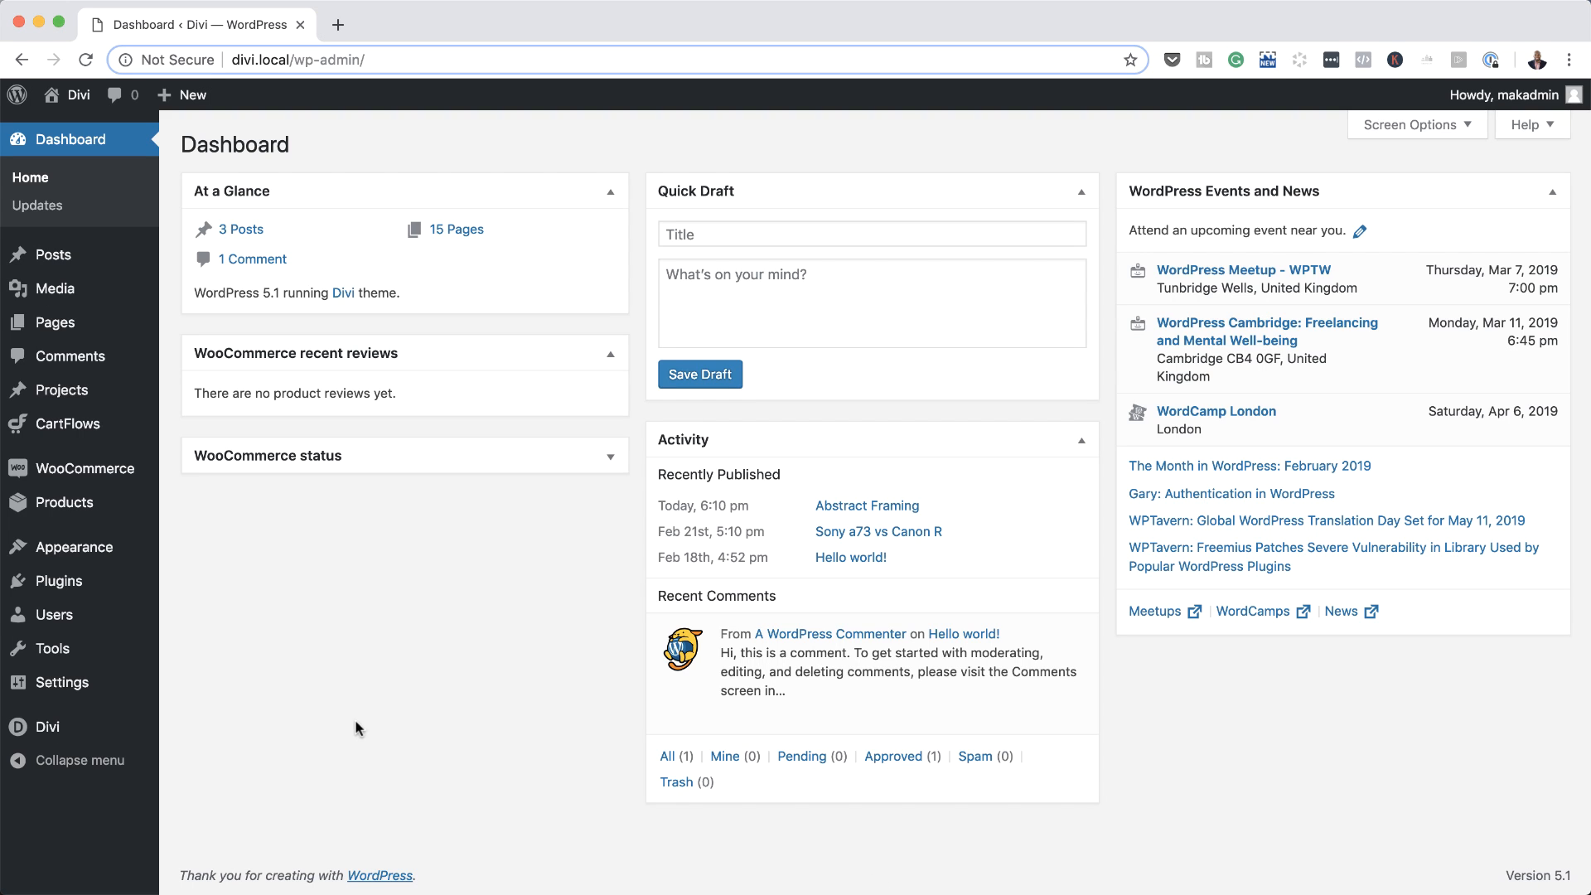
mouse_move(51, 257)
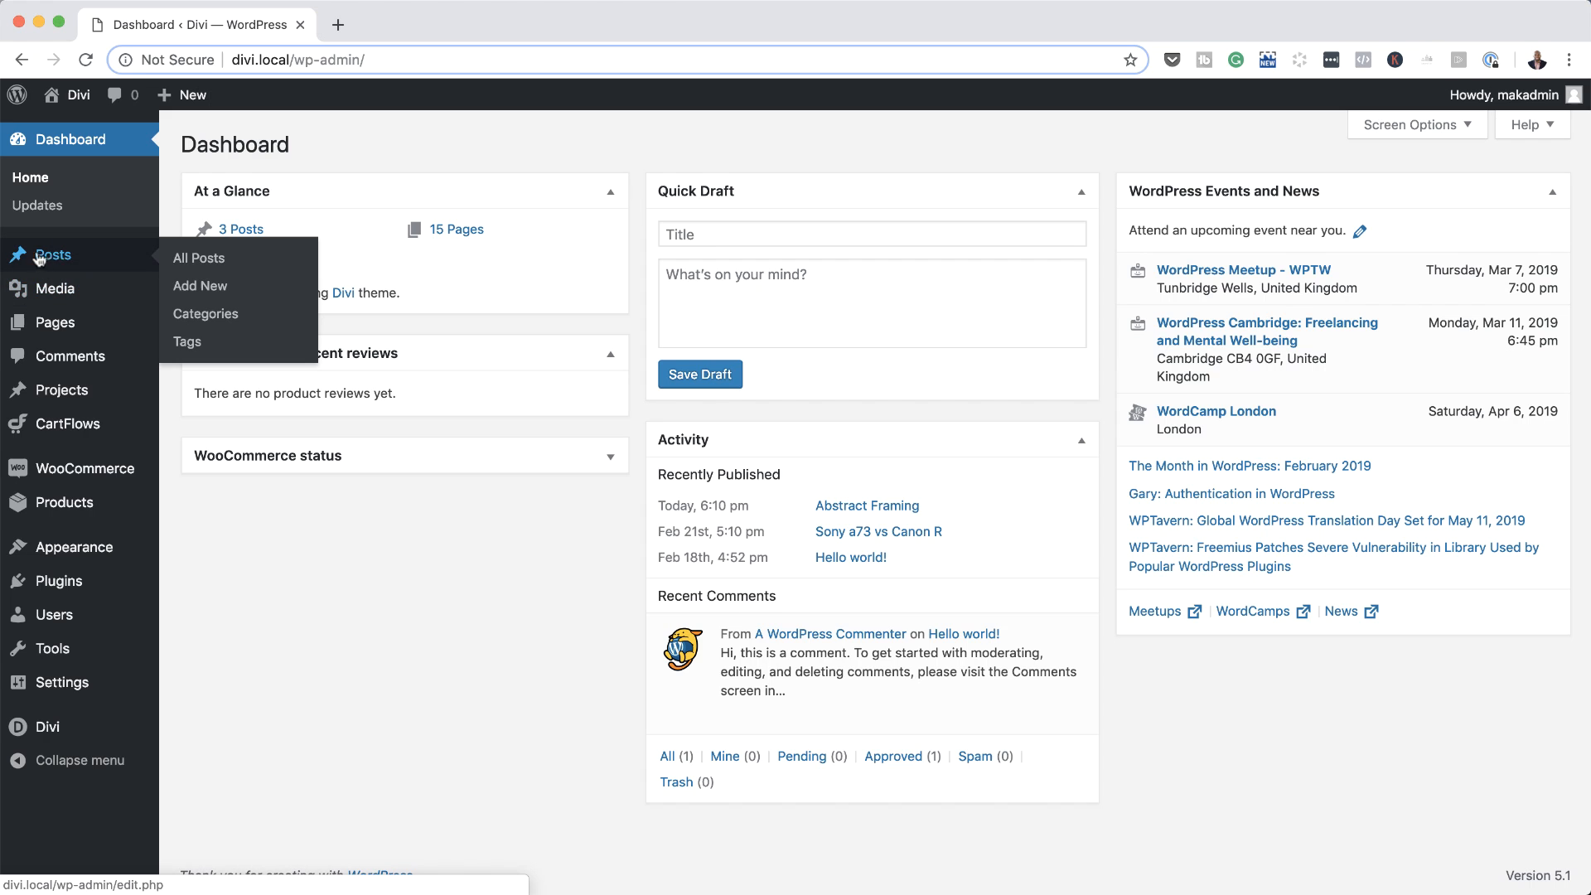
click(208, 288)
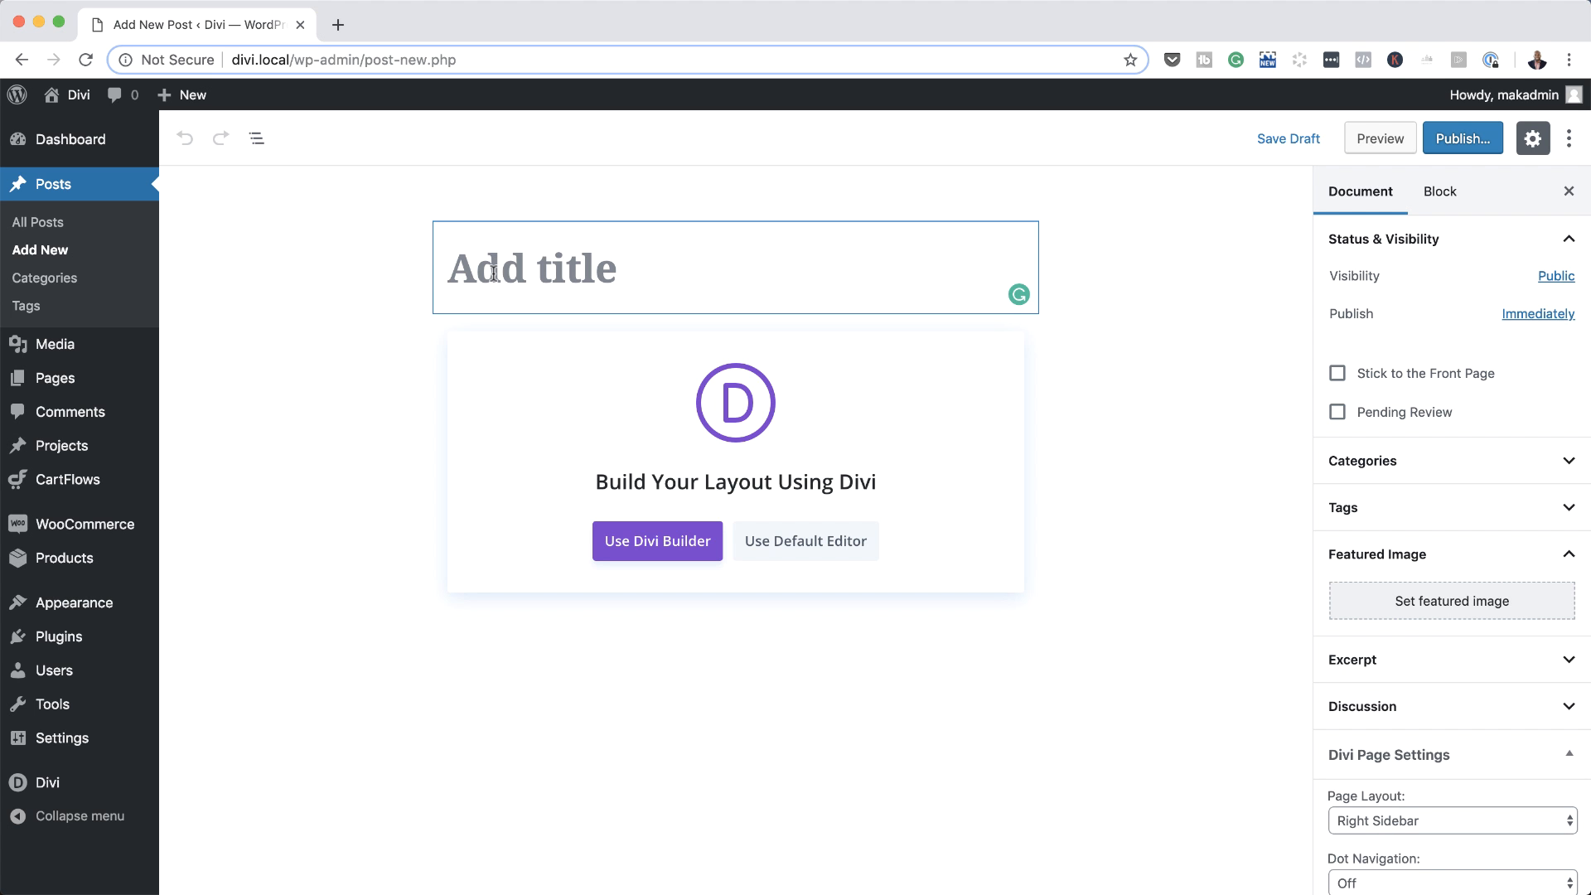
text(Post )
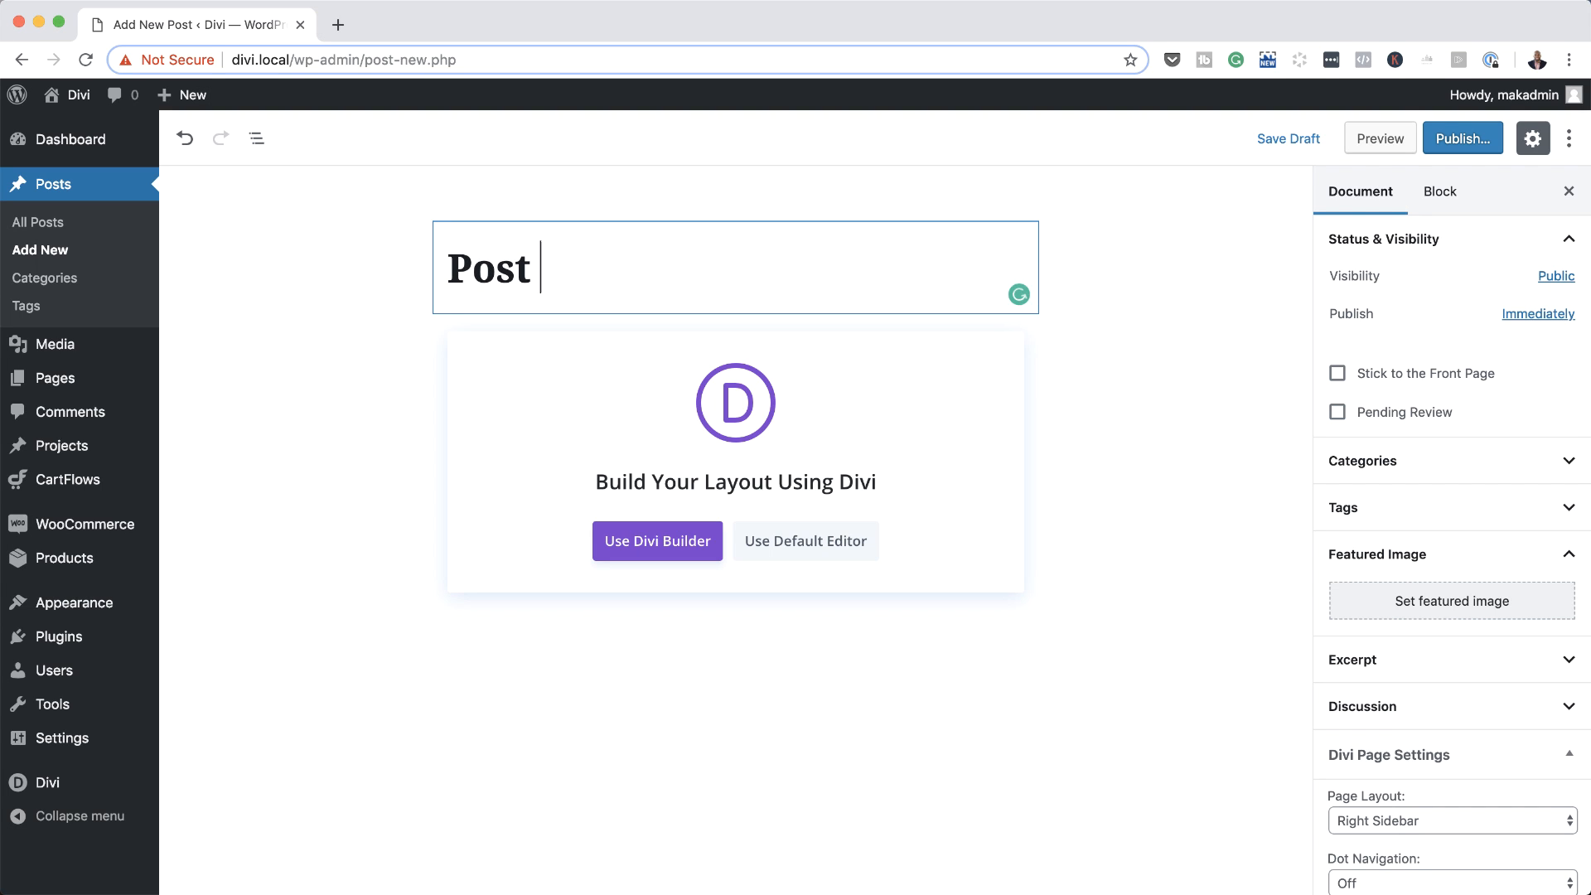
text(One)
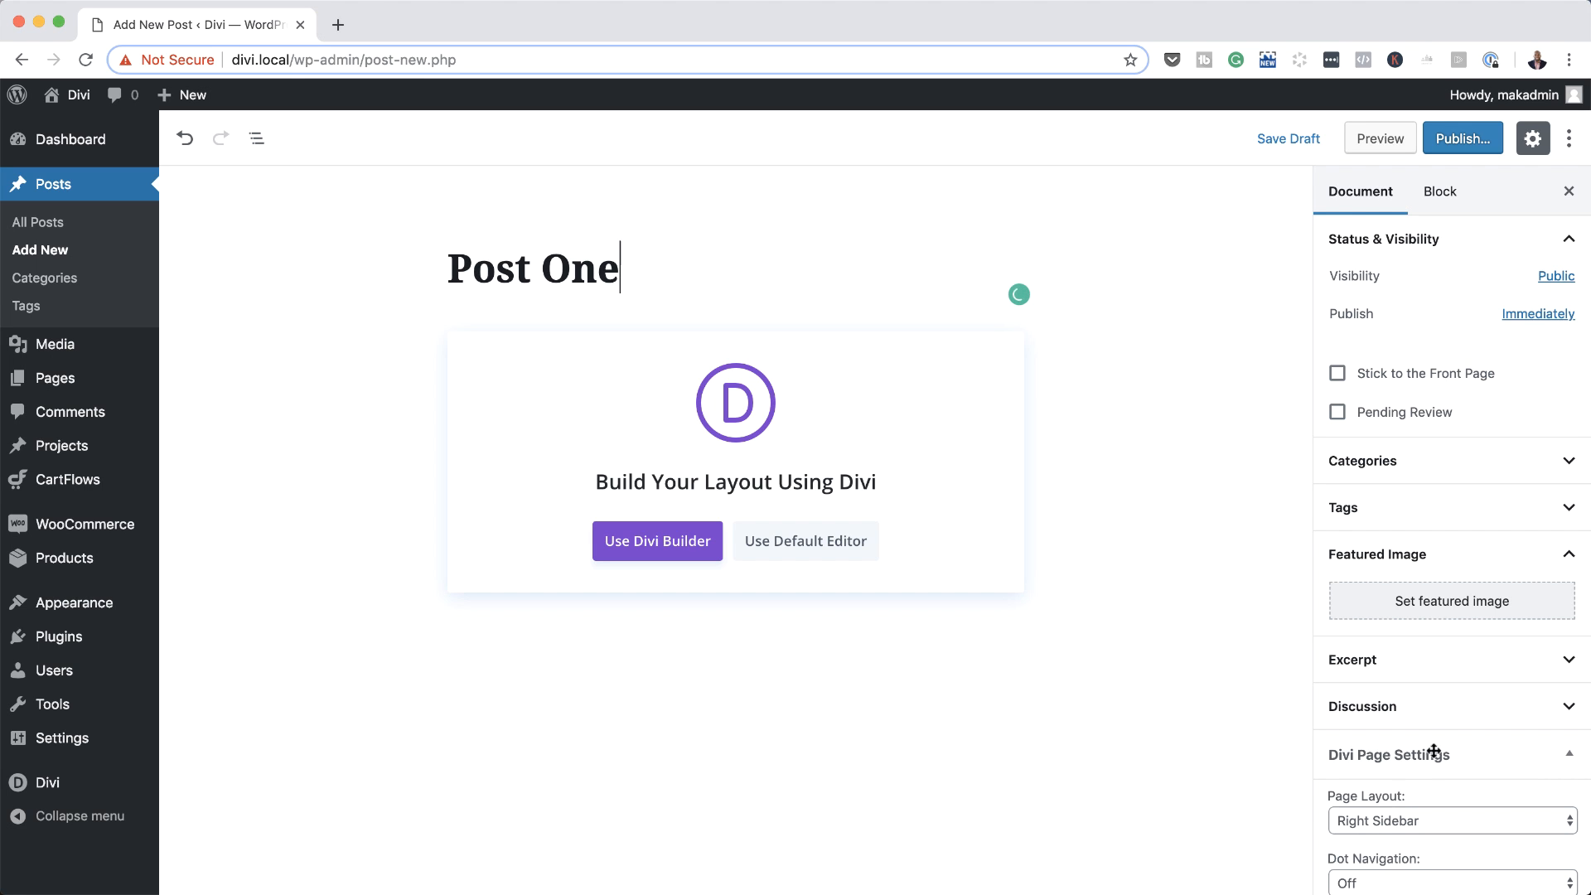
Step: Set the Divi page layout to No Sidebar and set Post Title to Hide
scroll(1470, 721, down, 4)
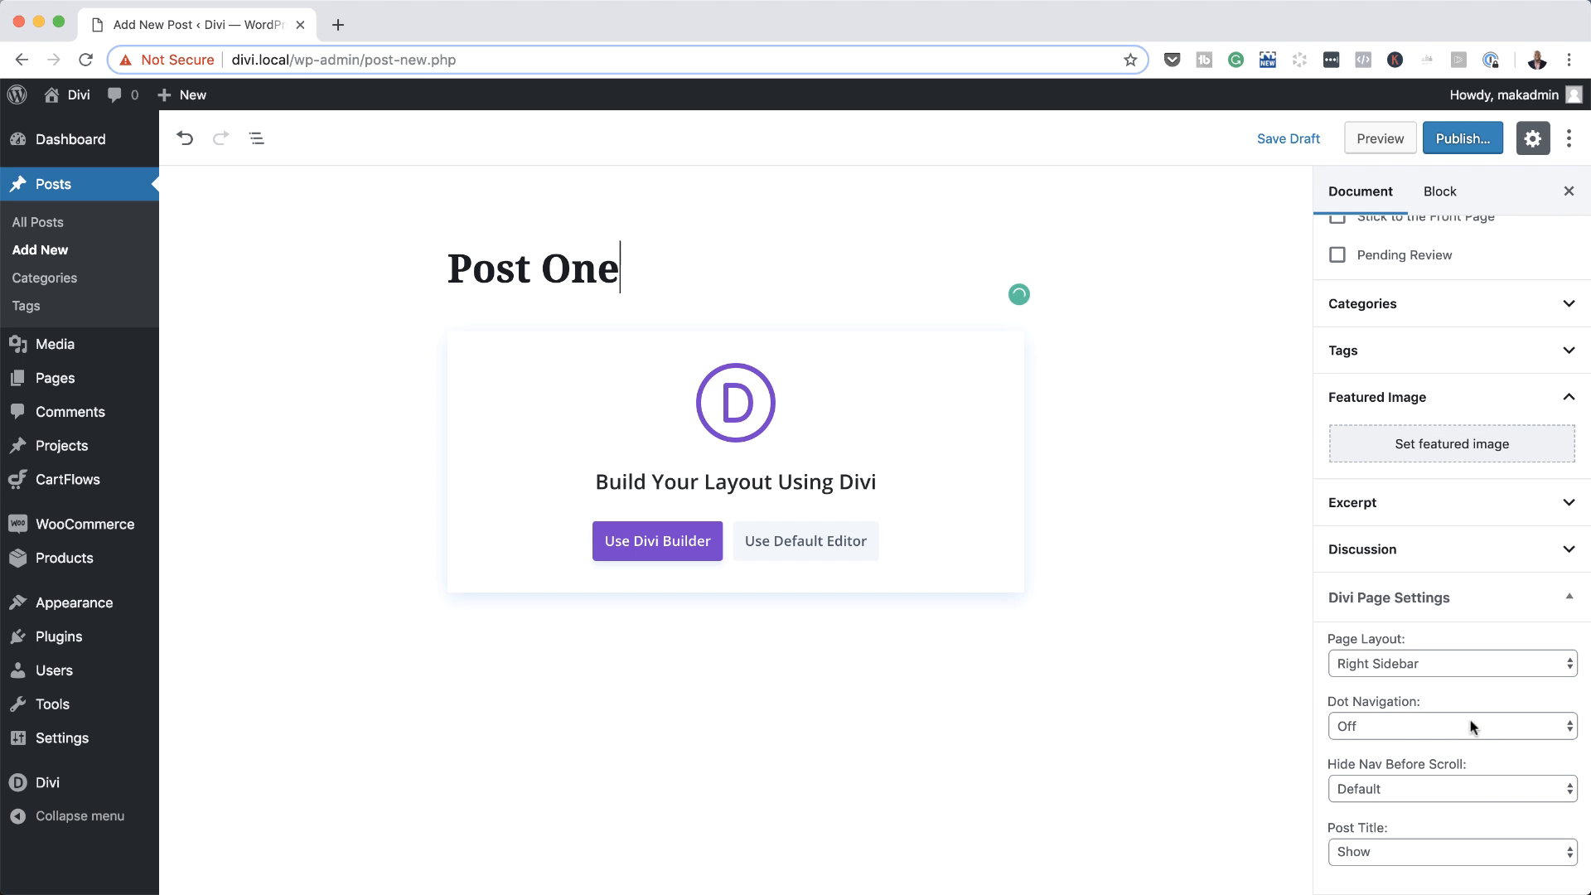
click(1410, 666)
click(1387, 699)
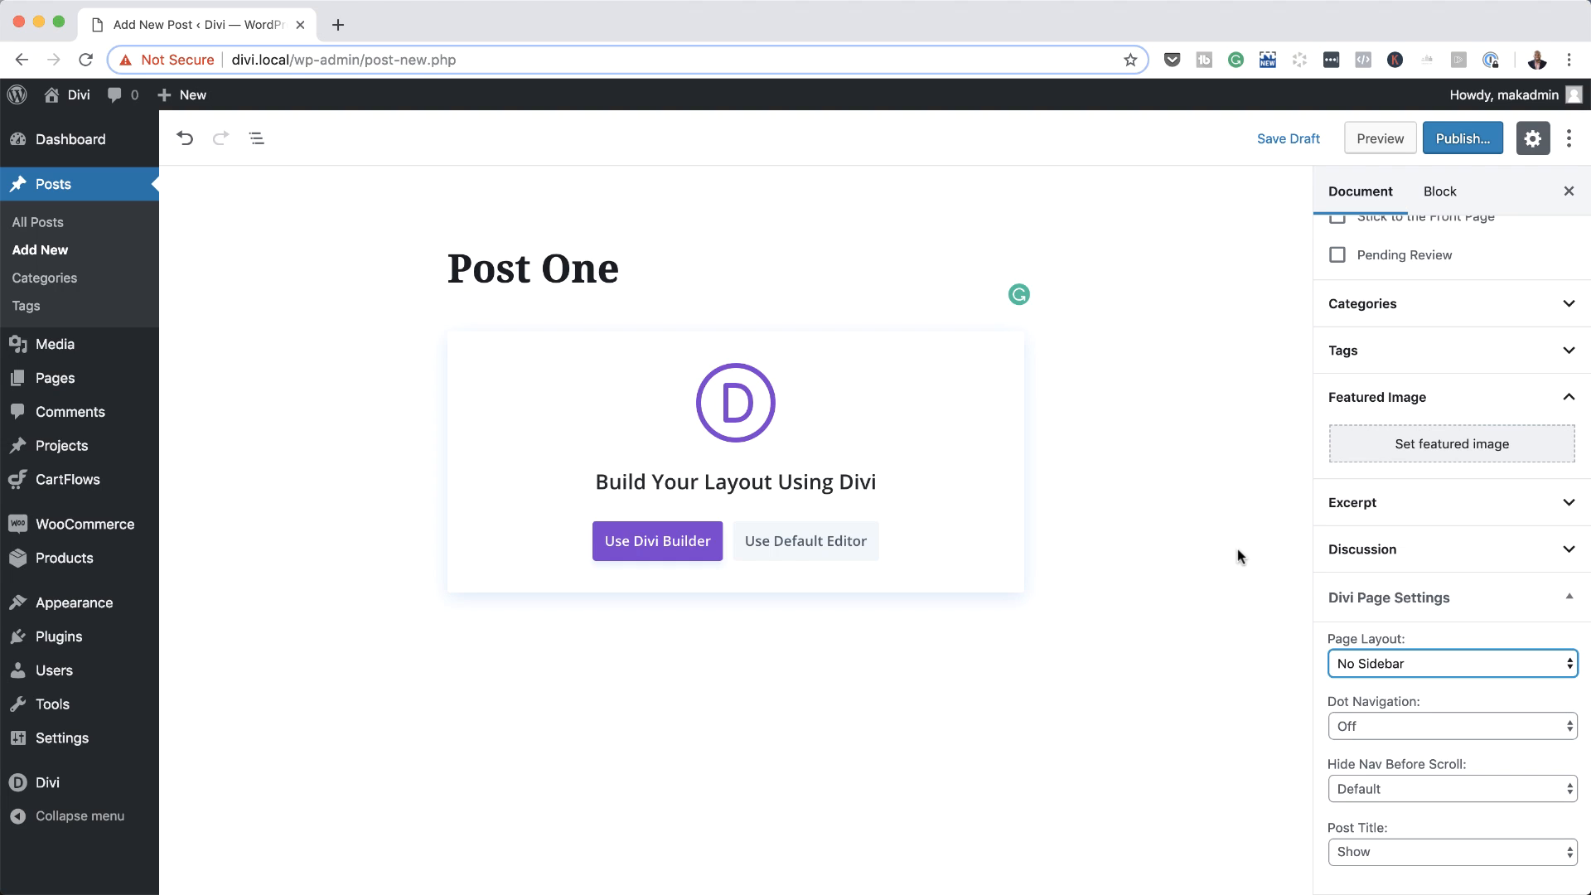
click(1391, 847)
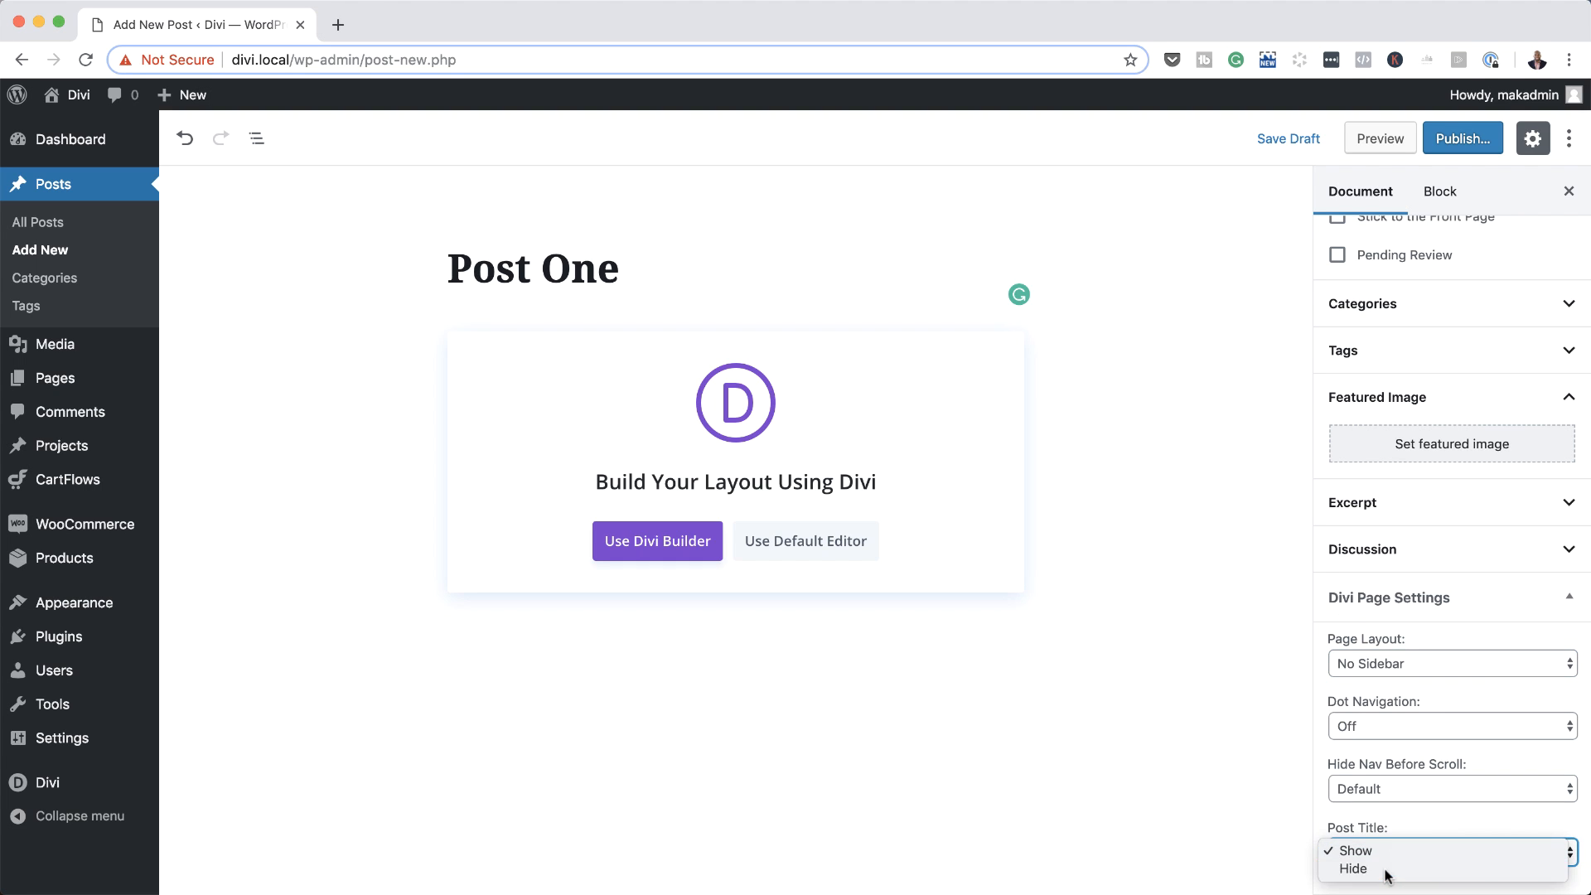
click(1385, 870)
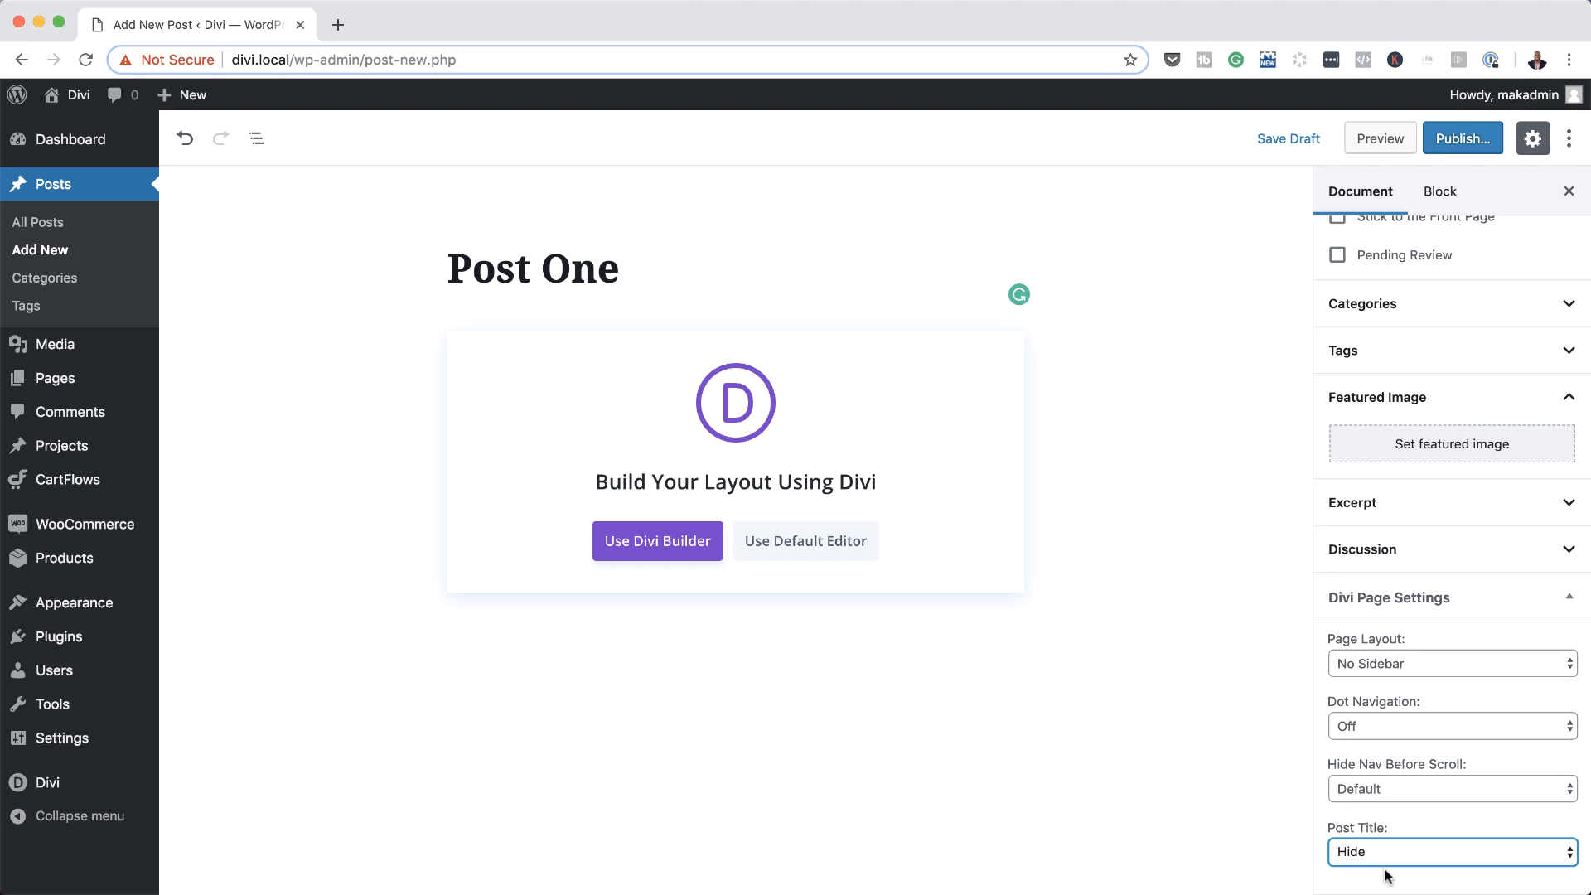
Step: Set the featured image to the building-blocks photo shutterstock_682993231 from the media library
click(1433, 445)
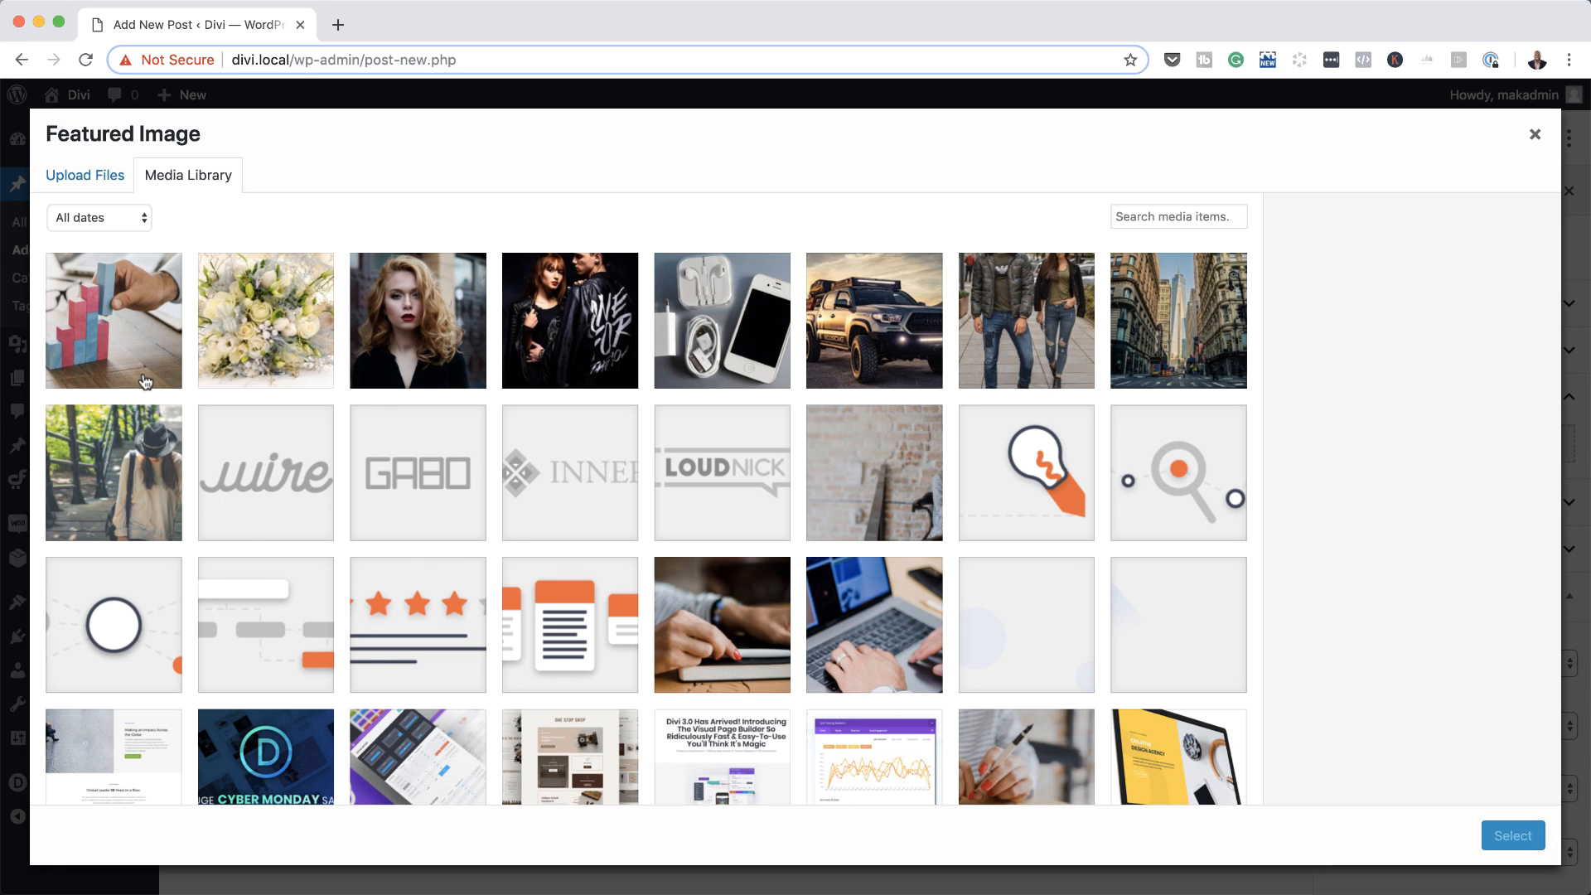
click(124, 338)
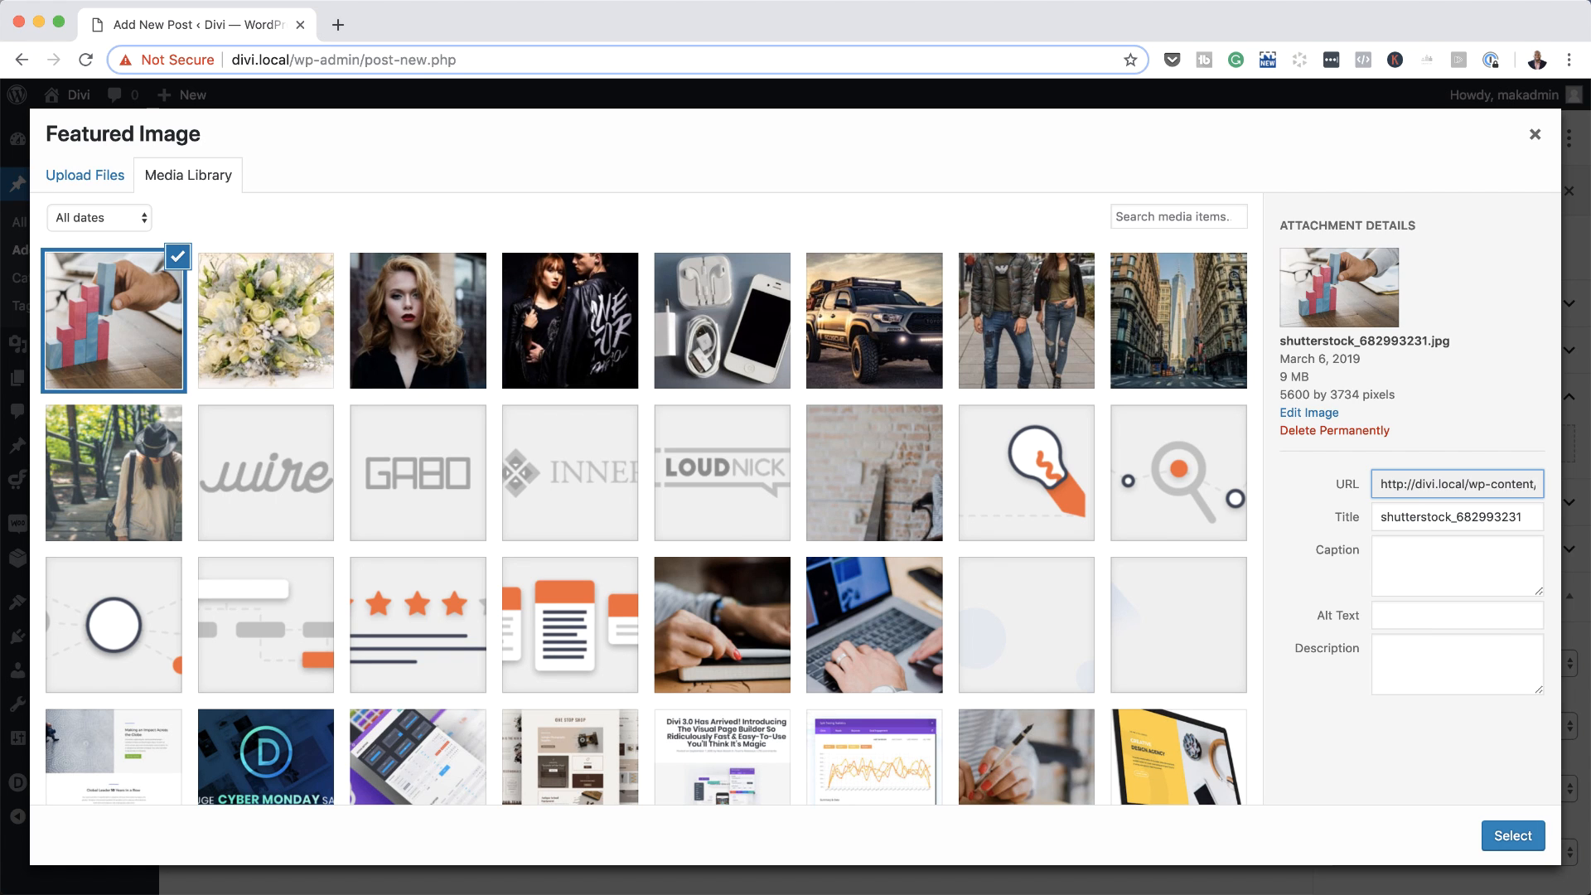
click(1506, 838)
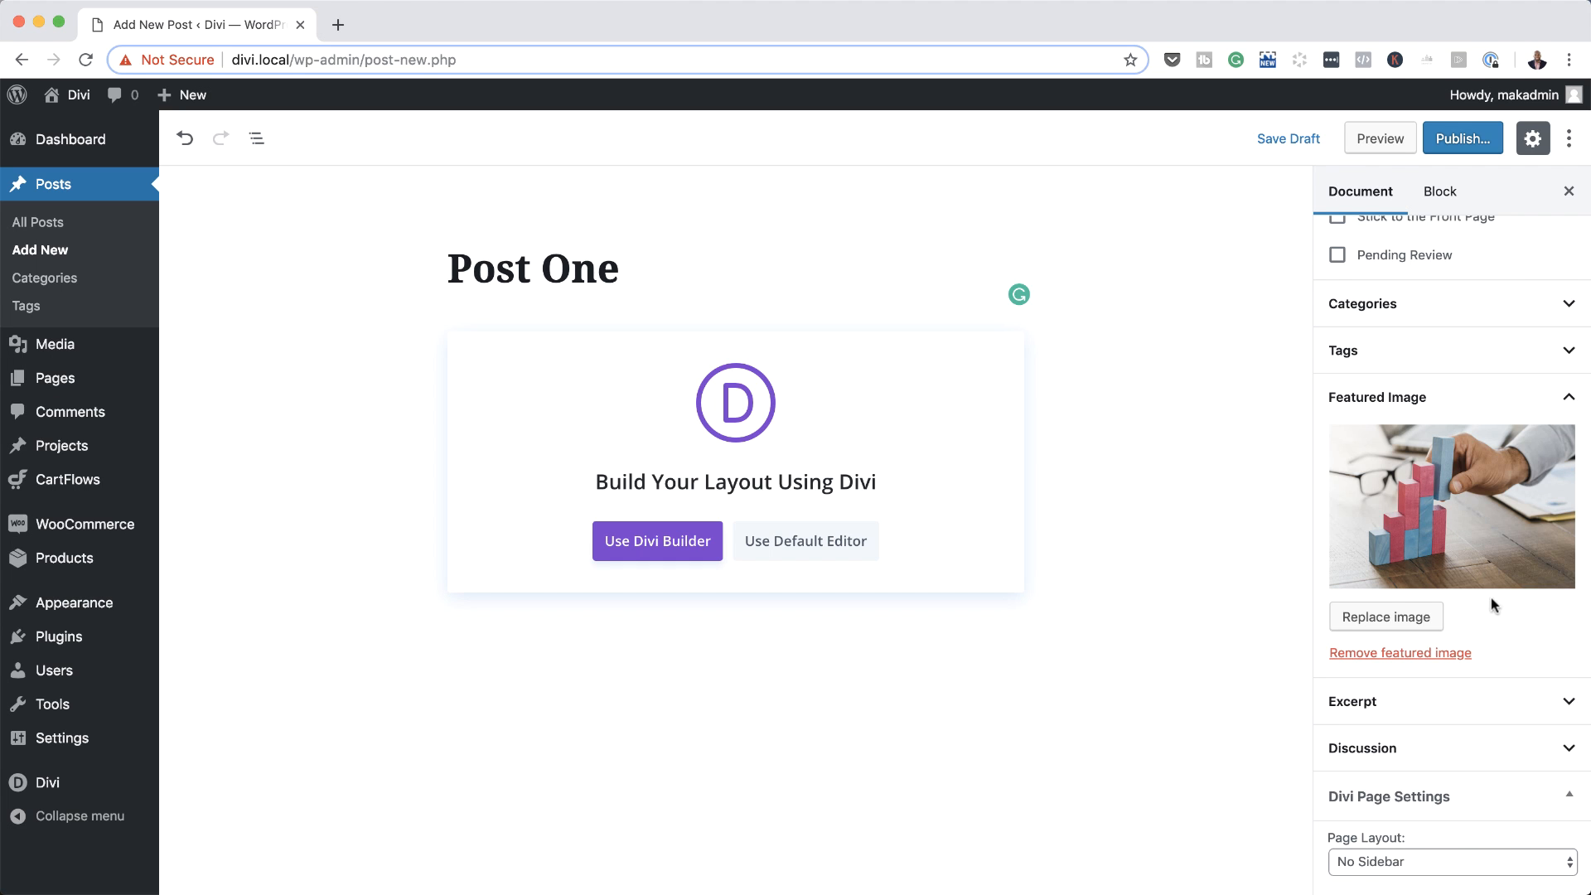
Step: Publish the post
scroll(1490, 599, up, 4)
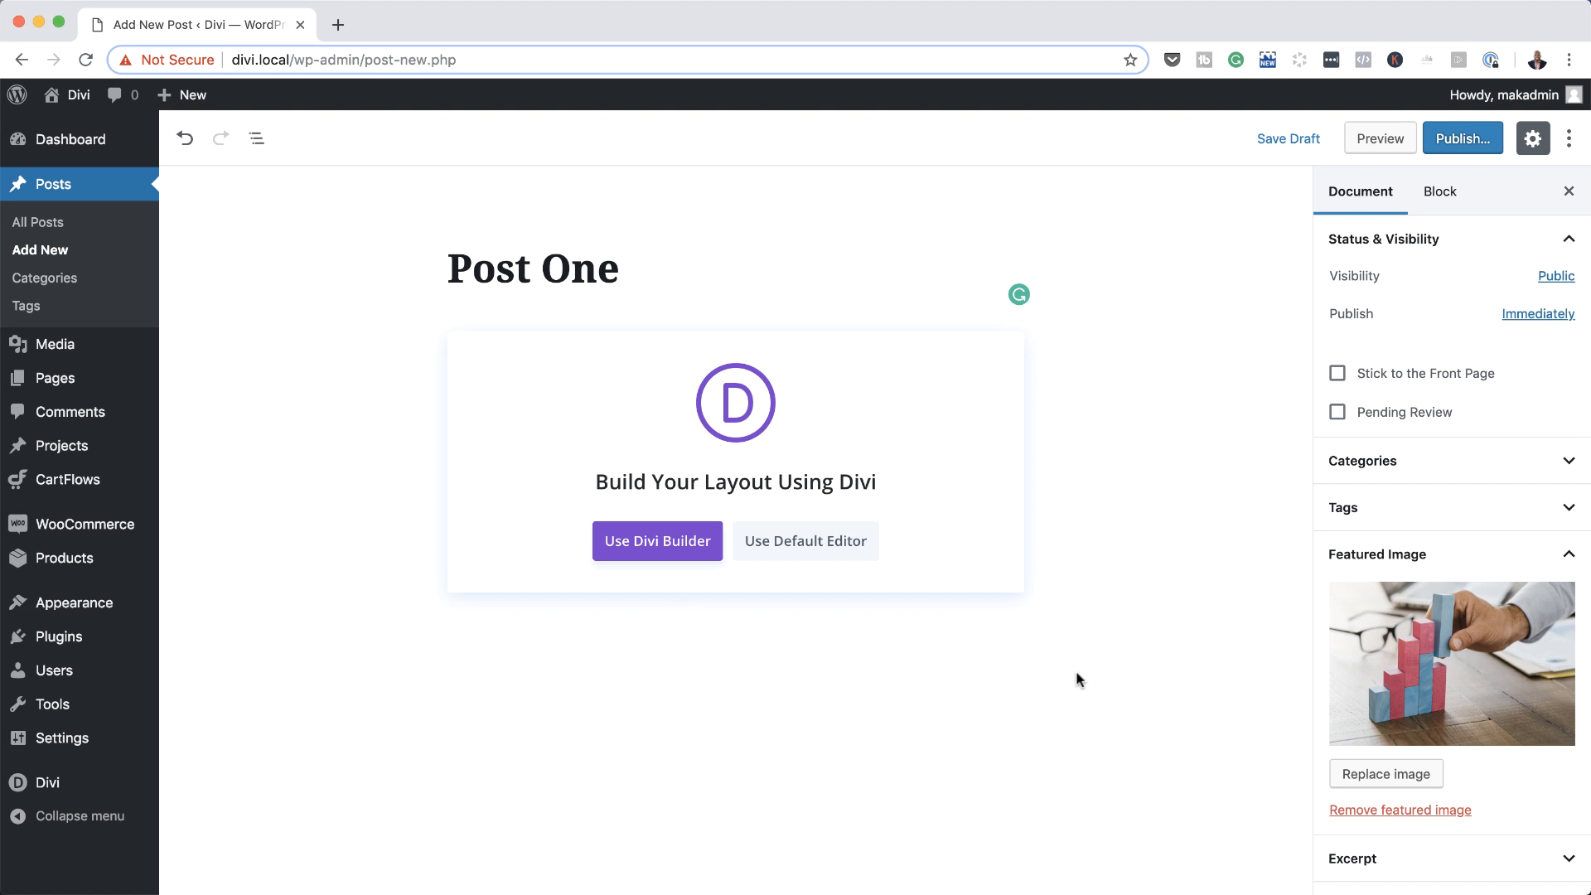
click(1463, 142)
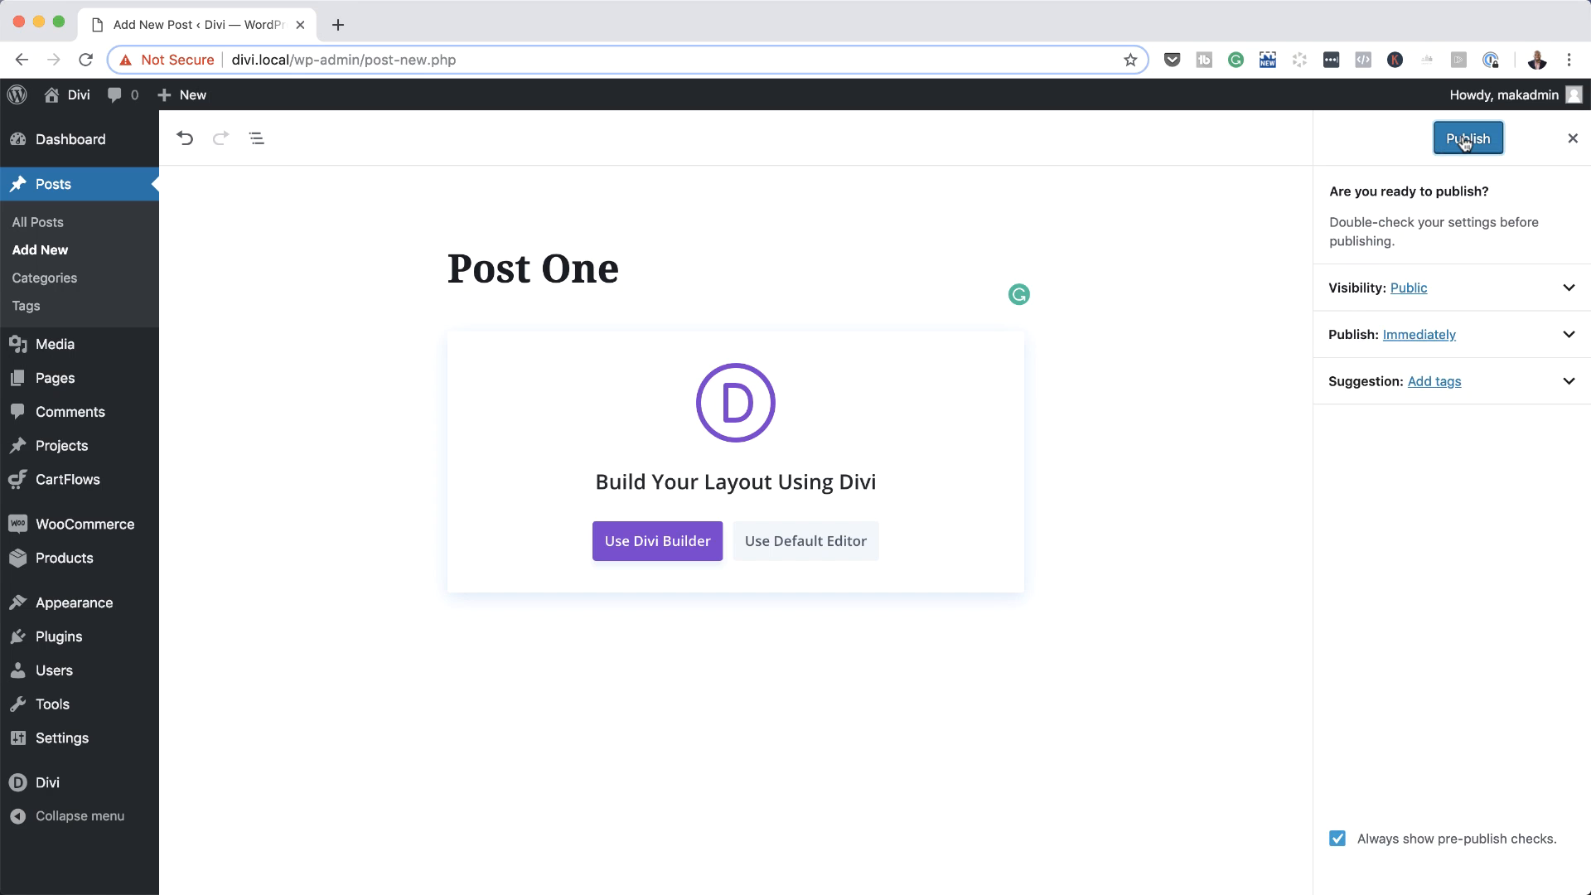
click(1468, 139)
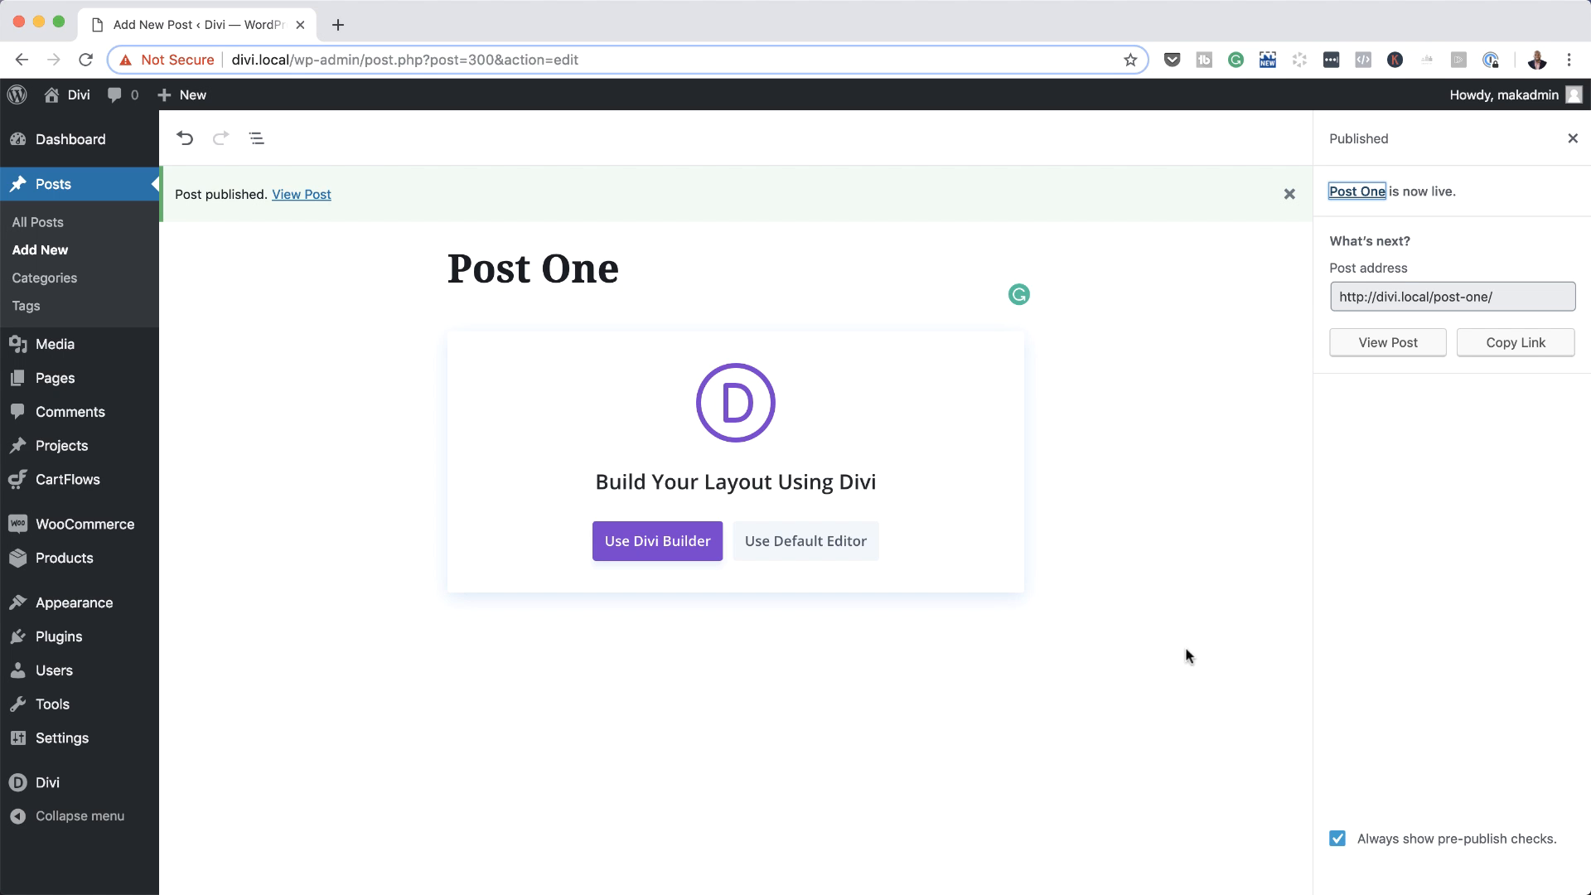
Step: Open the post in the Divi Builder and choose to build from scratch
click(773, 623)
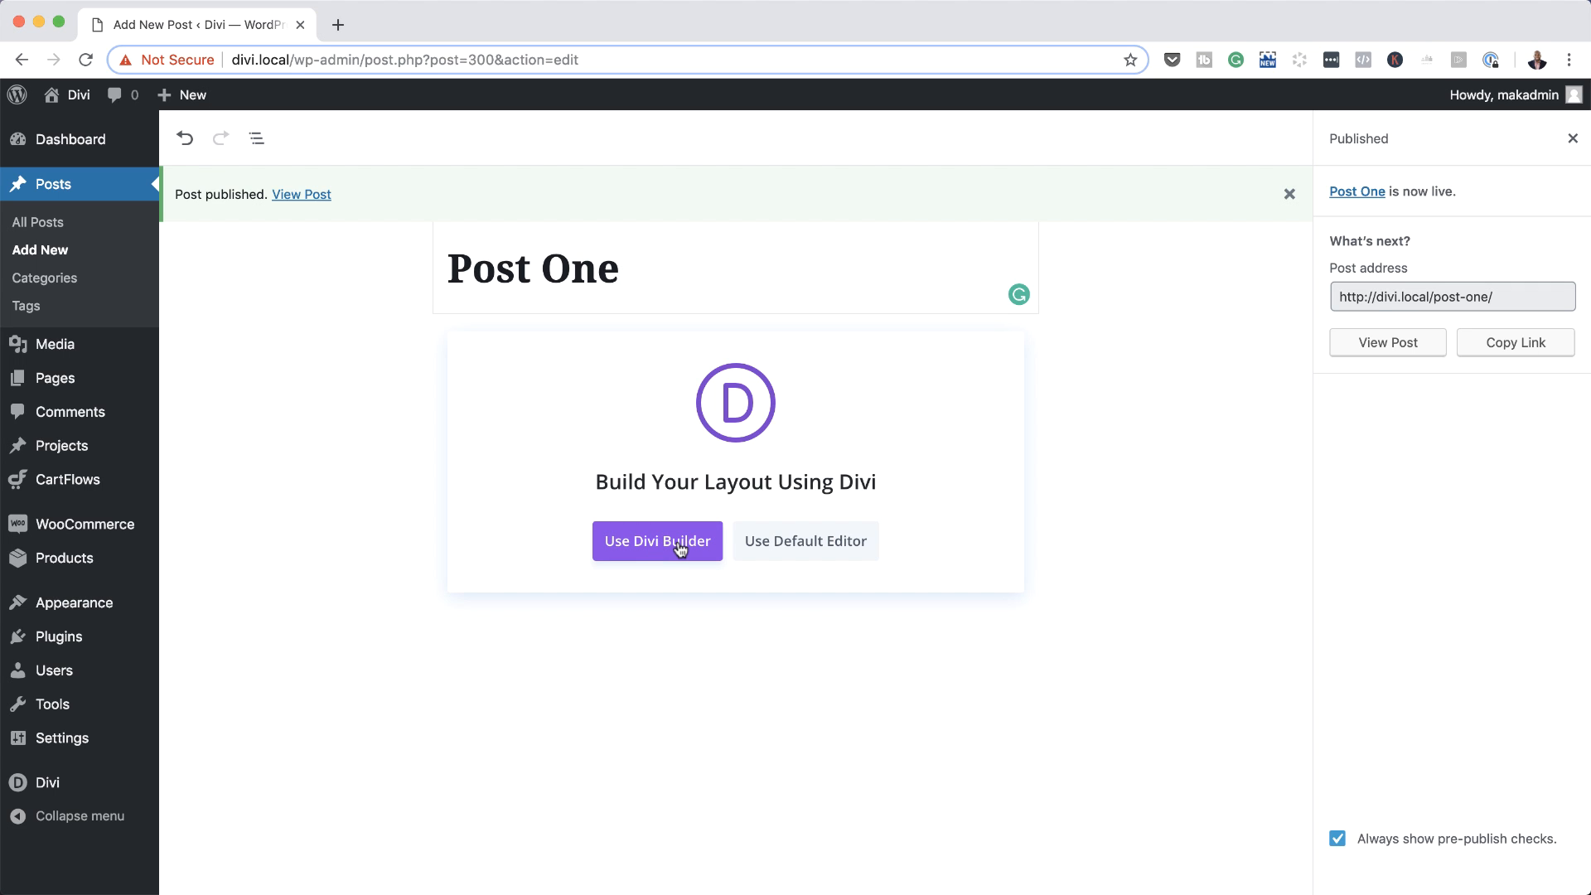
click(679, 548)
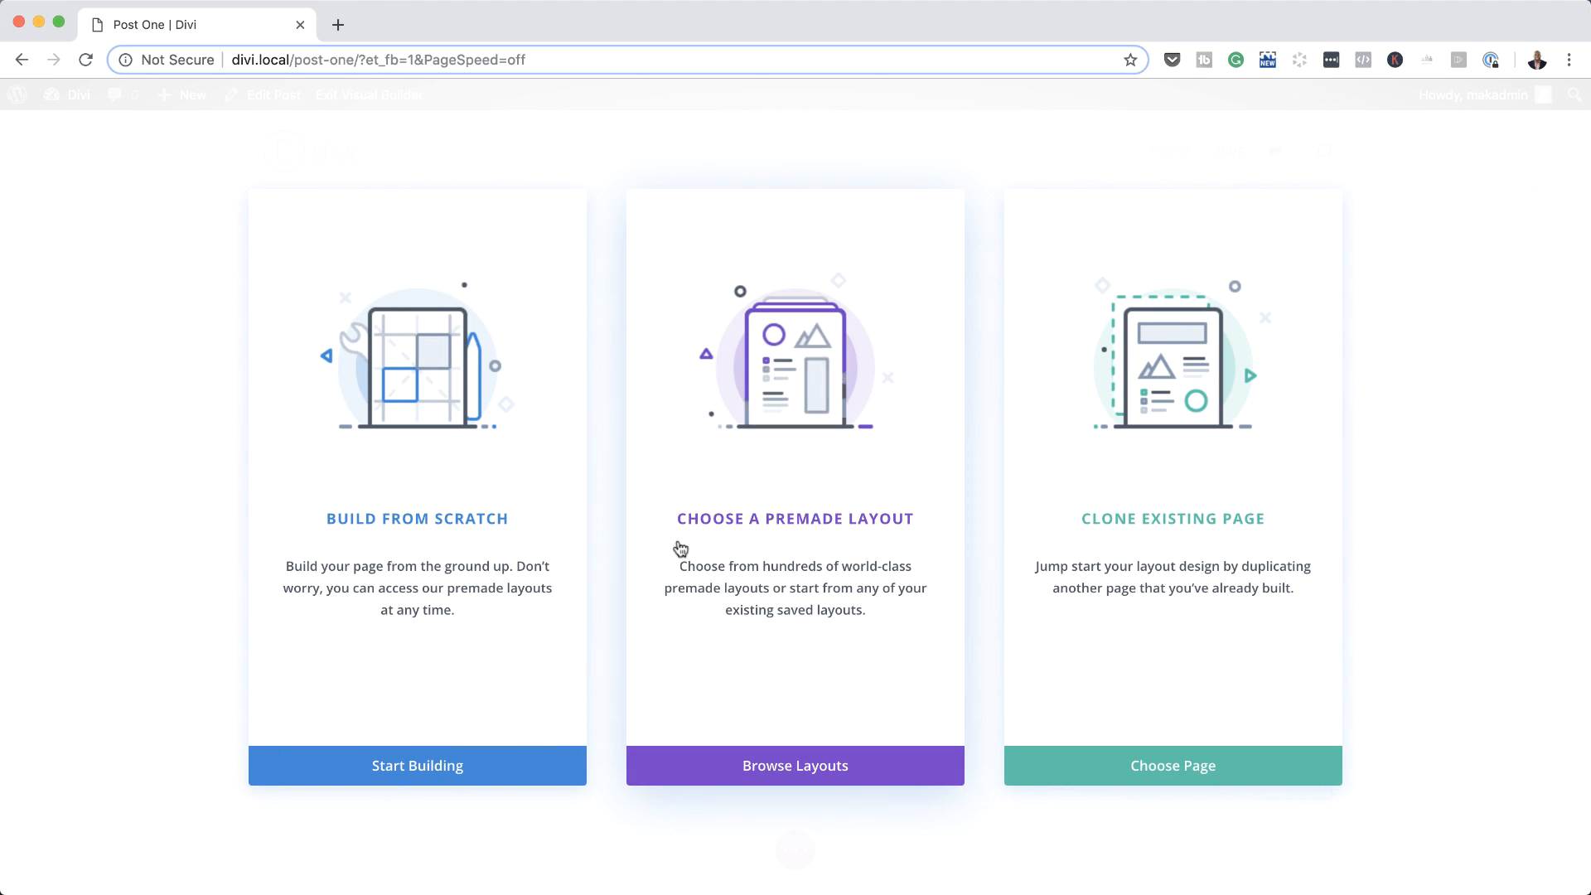
click(470, 515)
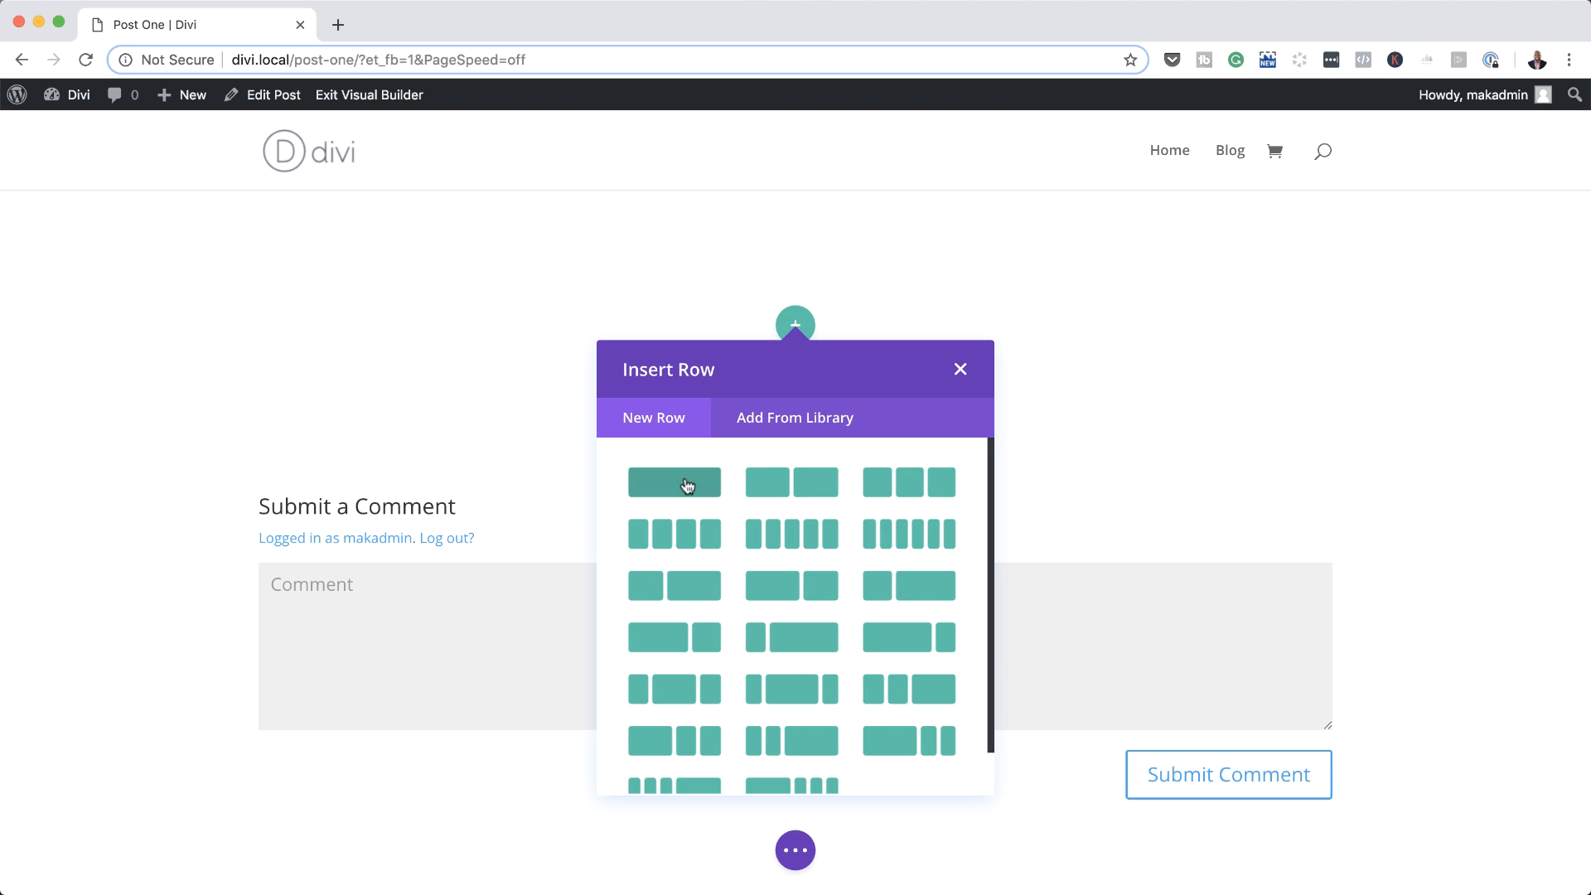
Step: Insert a one-column row and add a Post Title module to it
click(684, 475)
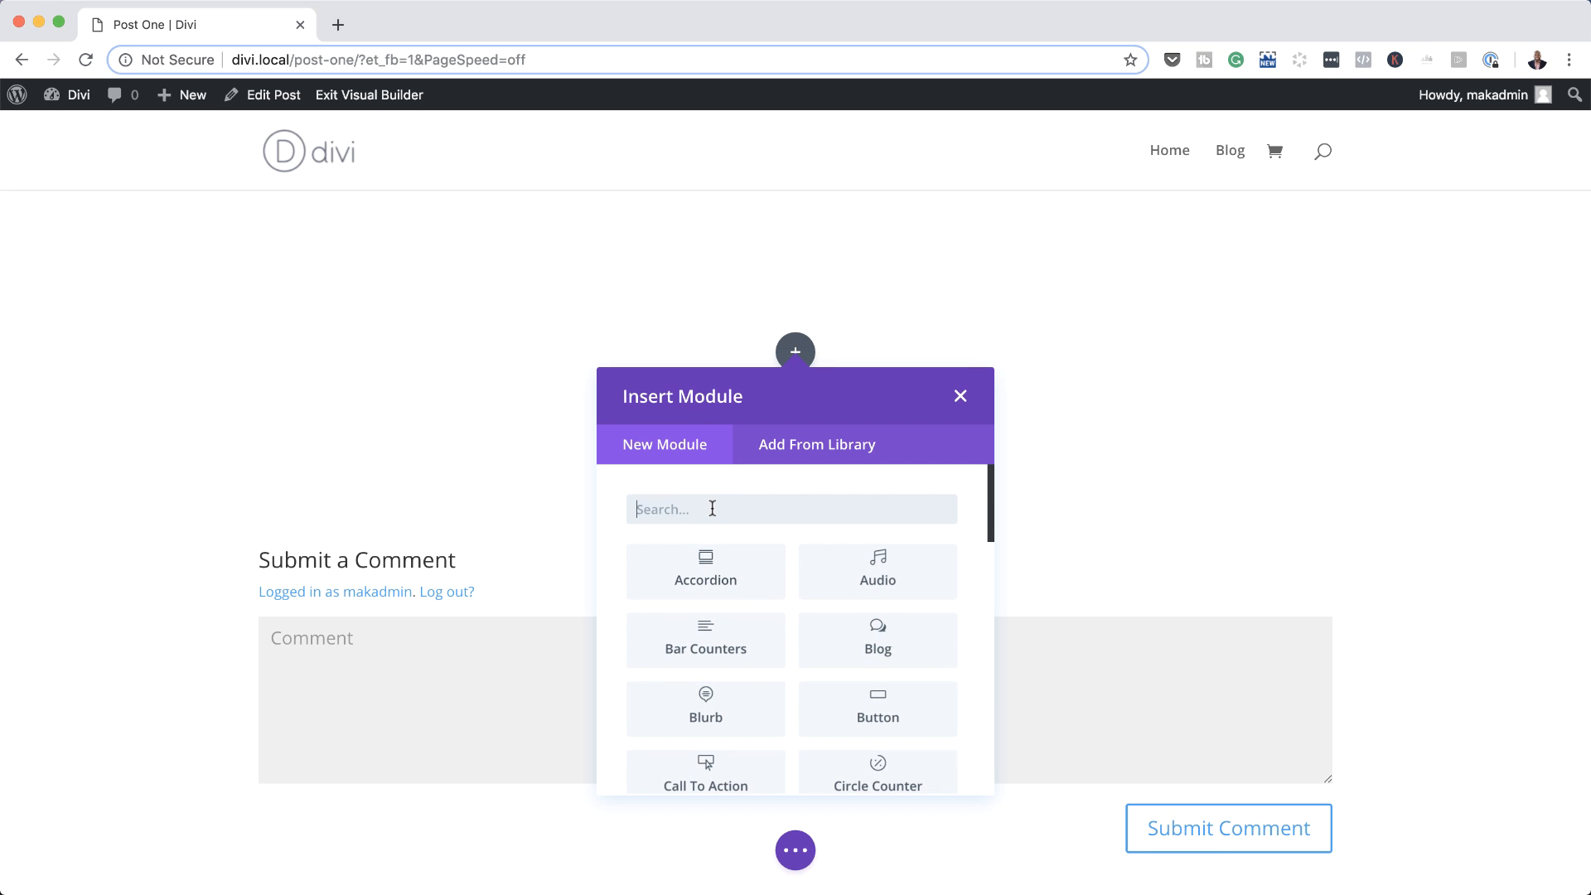
text(pos)
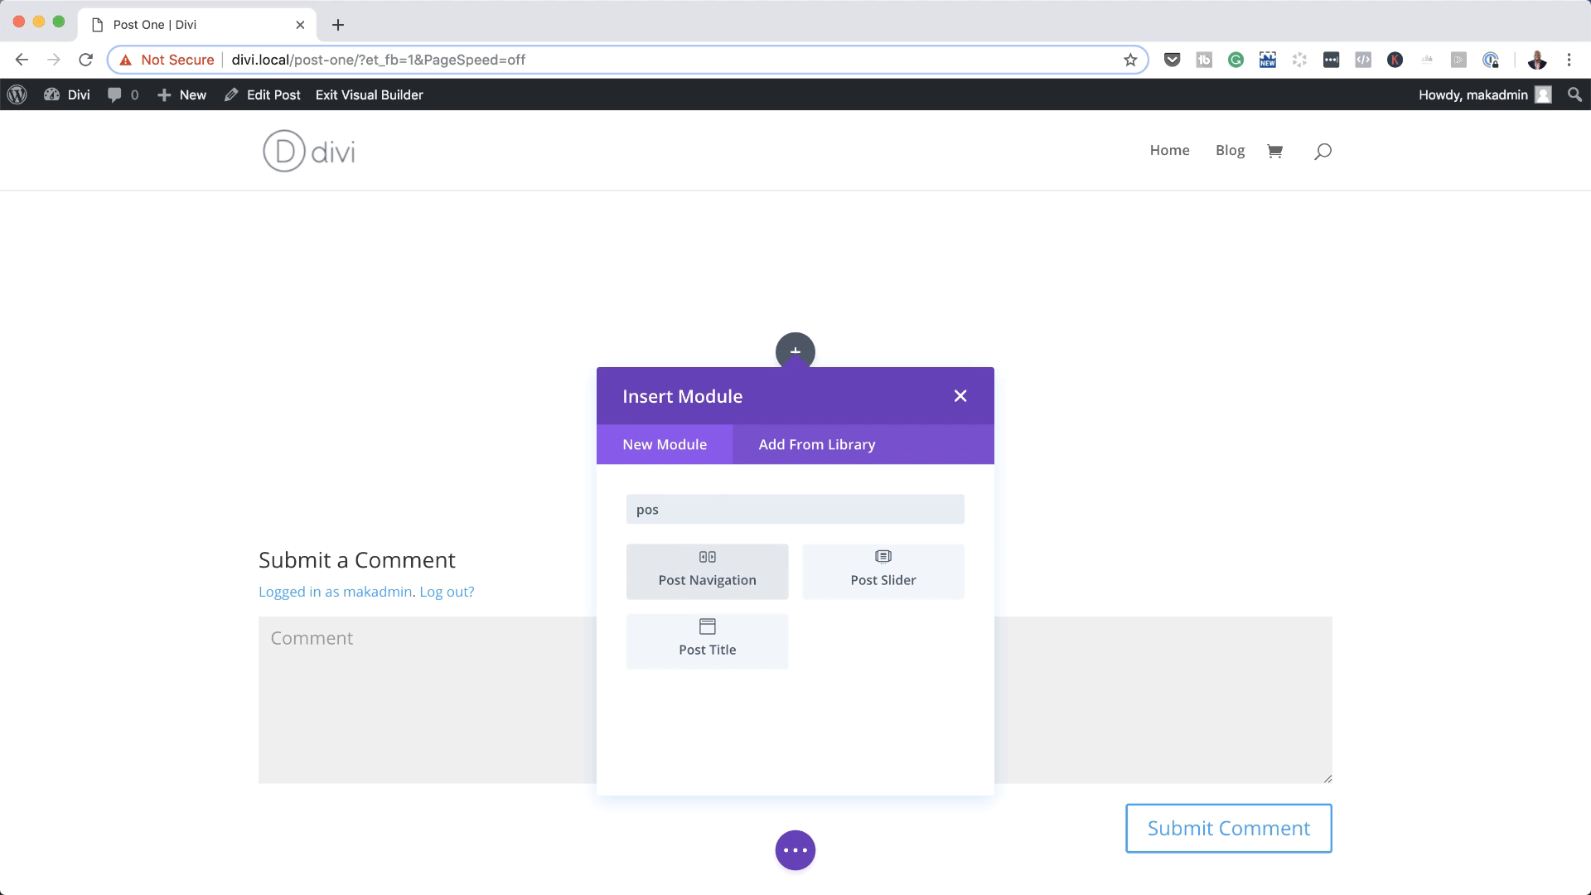
click(733, 644)
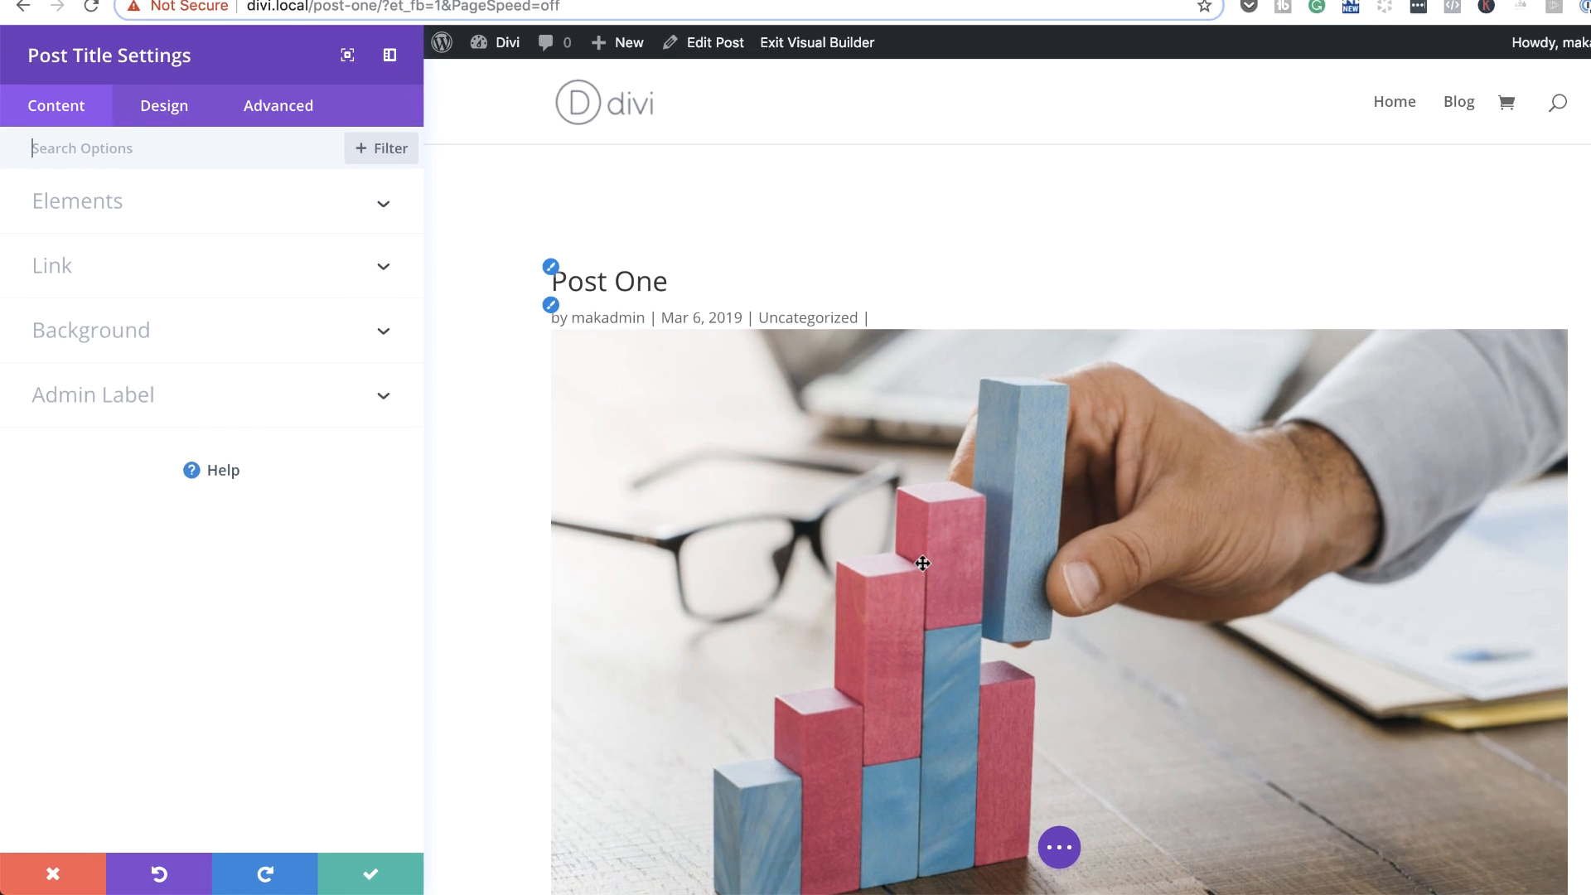
Step: Set the Post Title module's Featured Image Placement to Above Title
scroll(866, 581, down, 3)
scroll(866, 579, up, 1)
scroll(949, 550, up, 2)
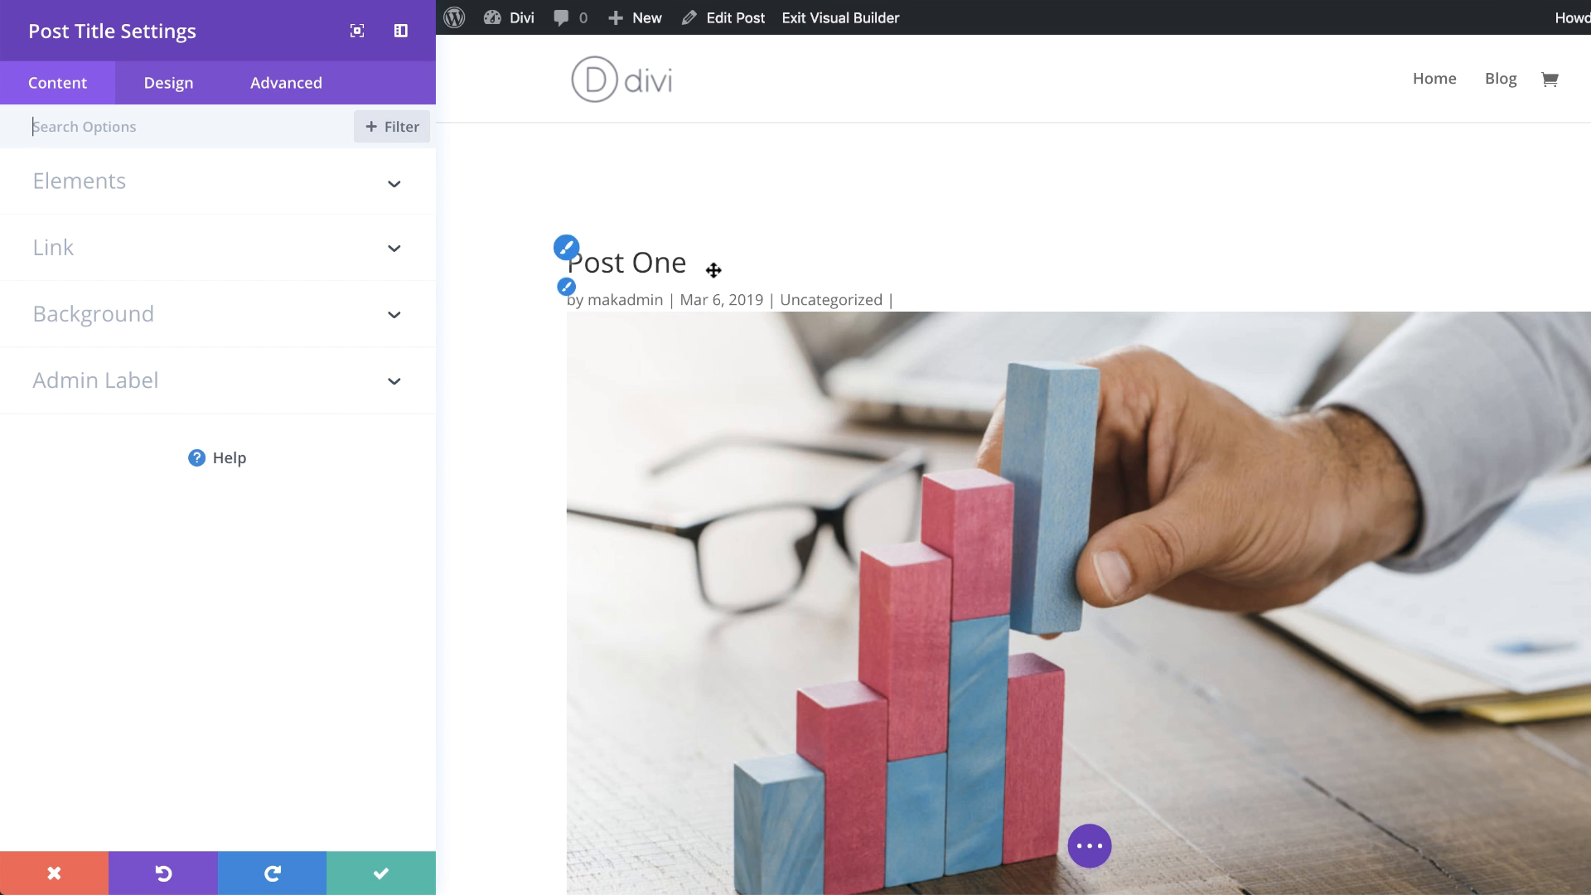
click(306, 193)
scroll(281, 757, down, 5)
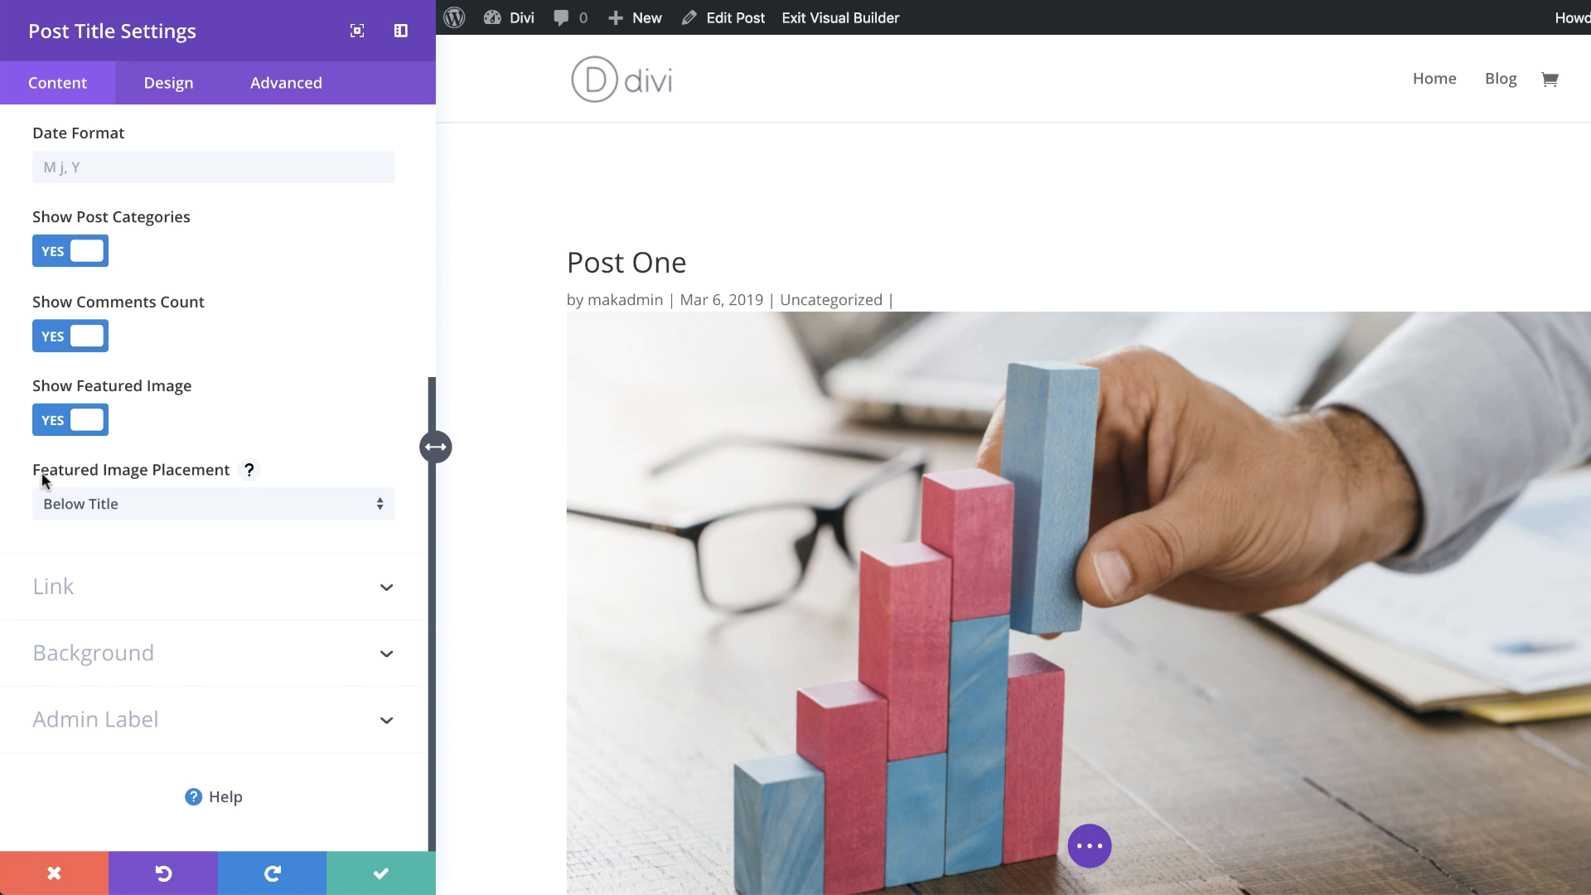
click(143, 502)
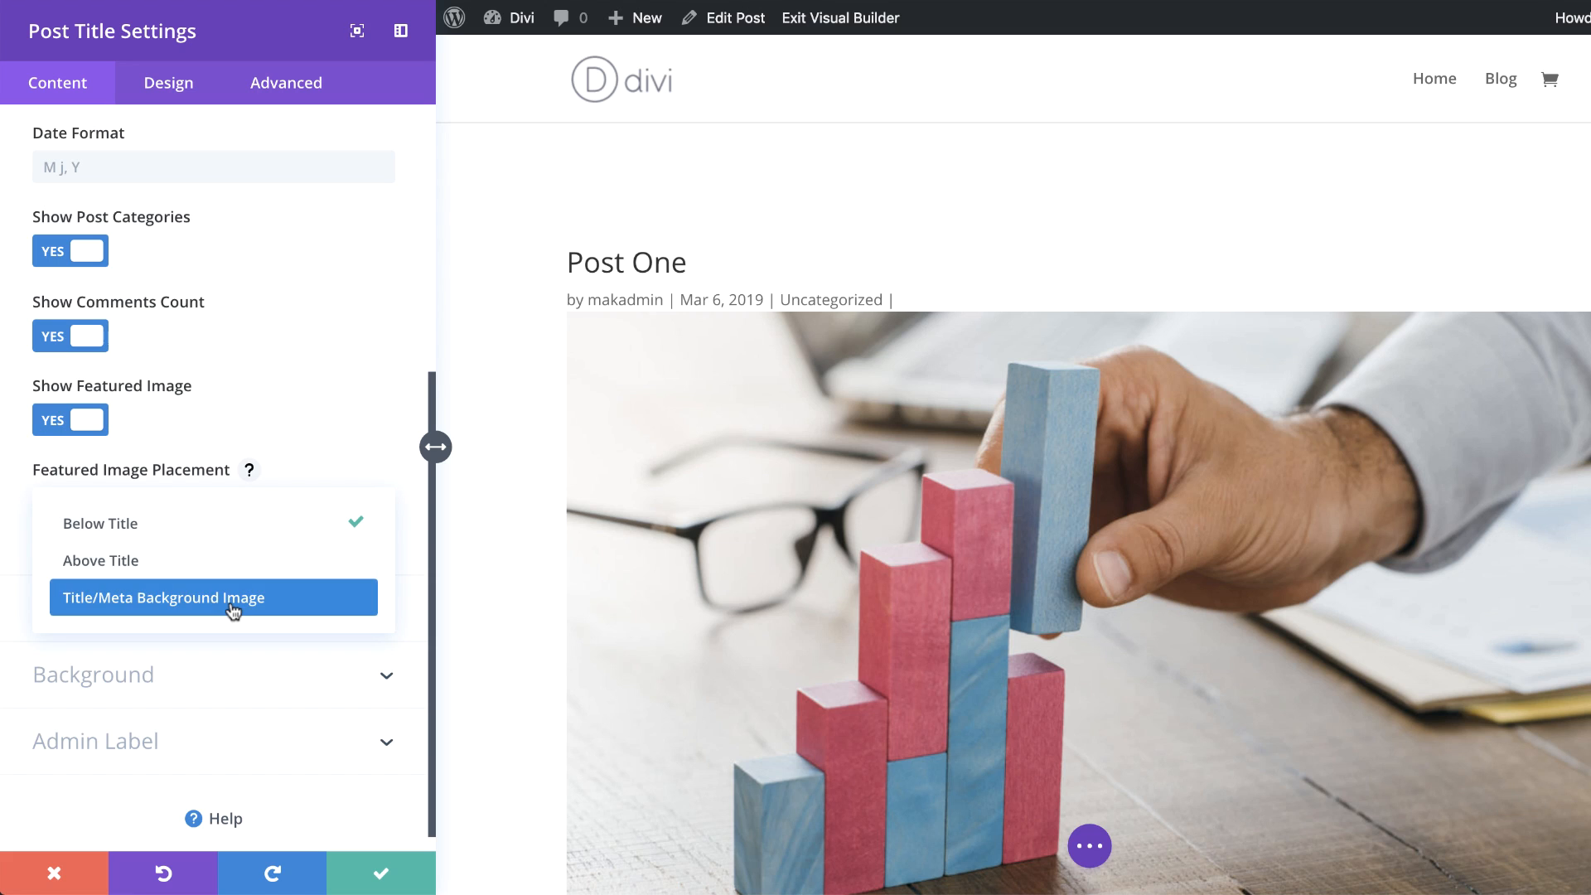
click(209, 568)
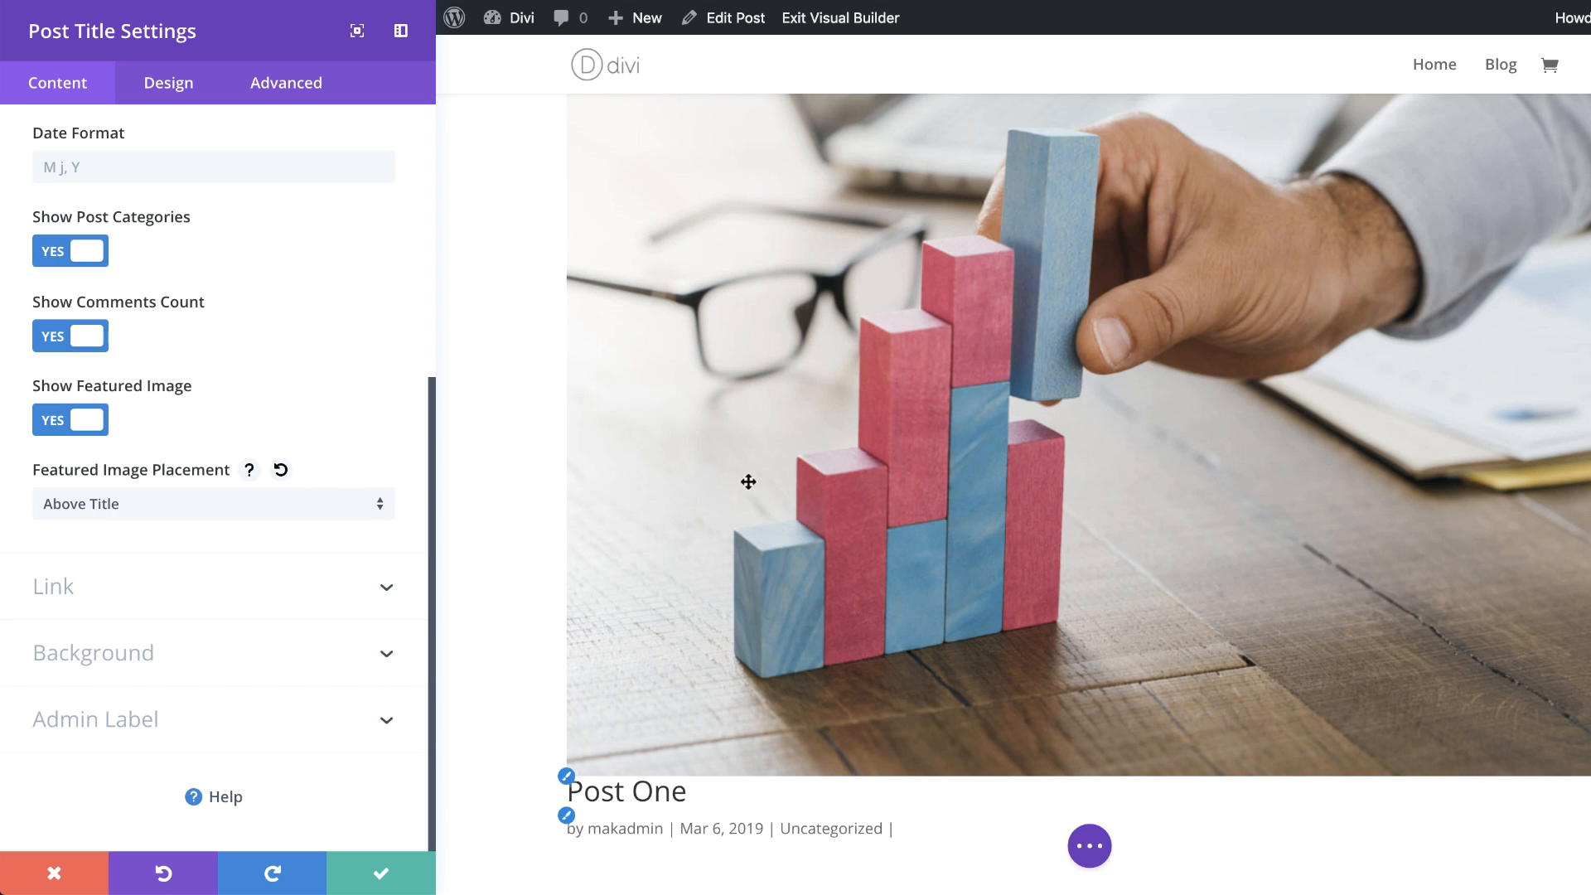
Step: Add a background gradient to the Post Title module
click(246, 663)
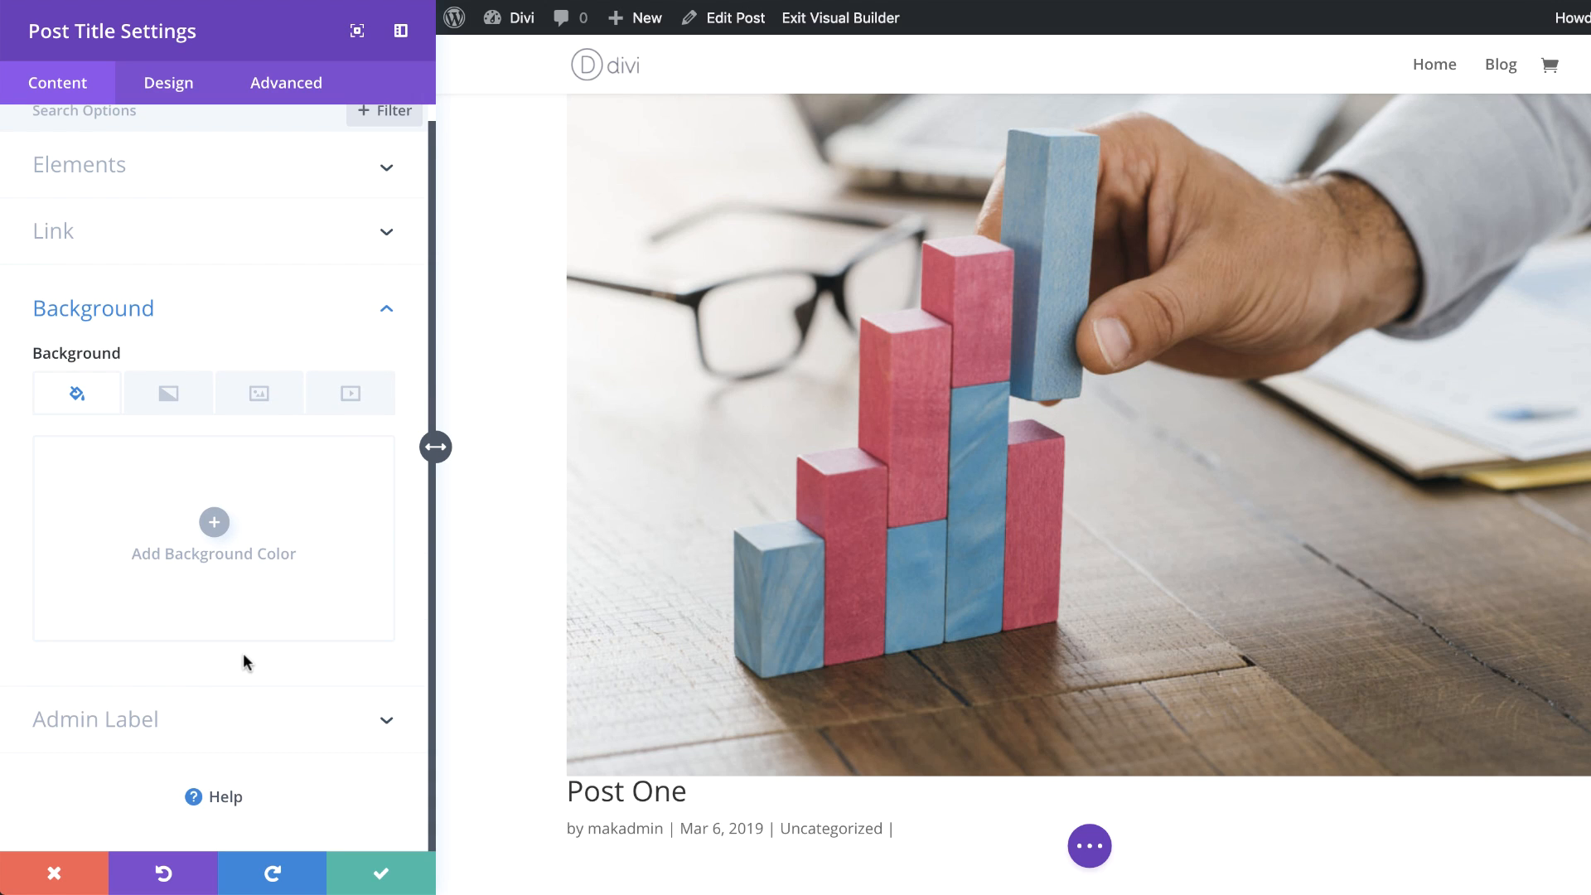
click(161, 395)
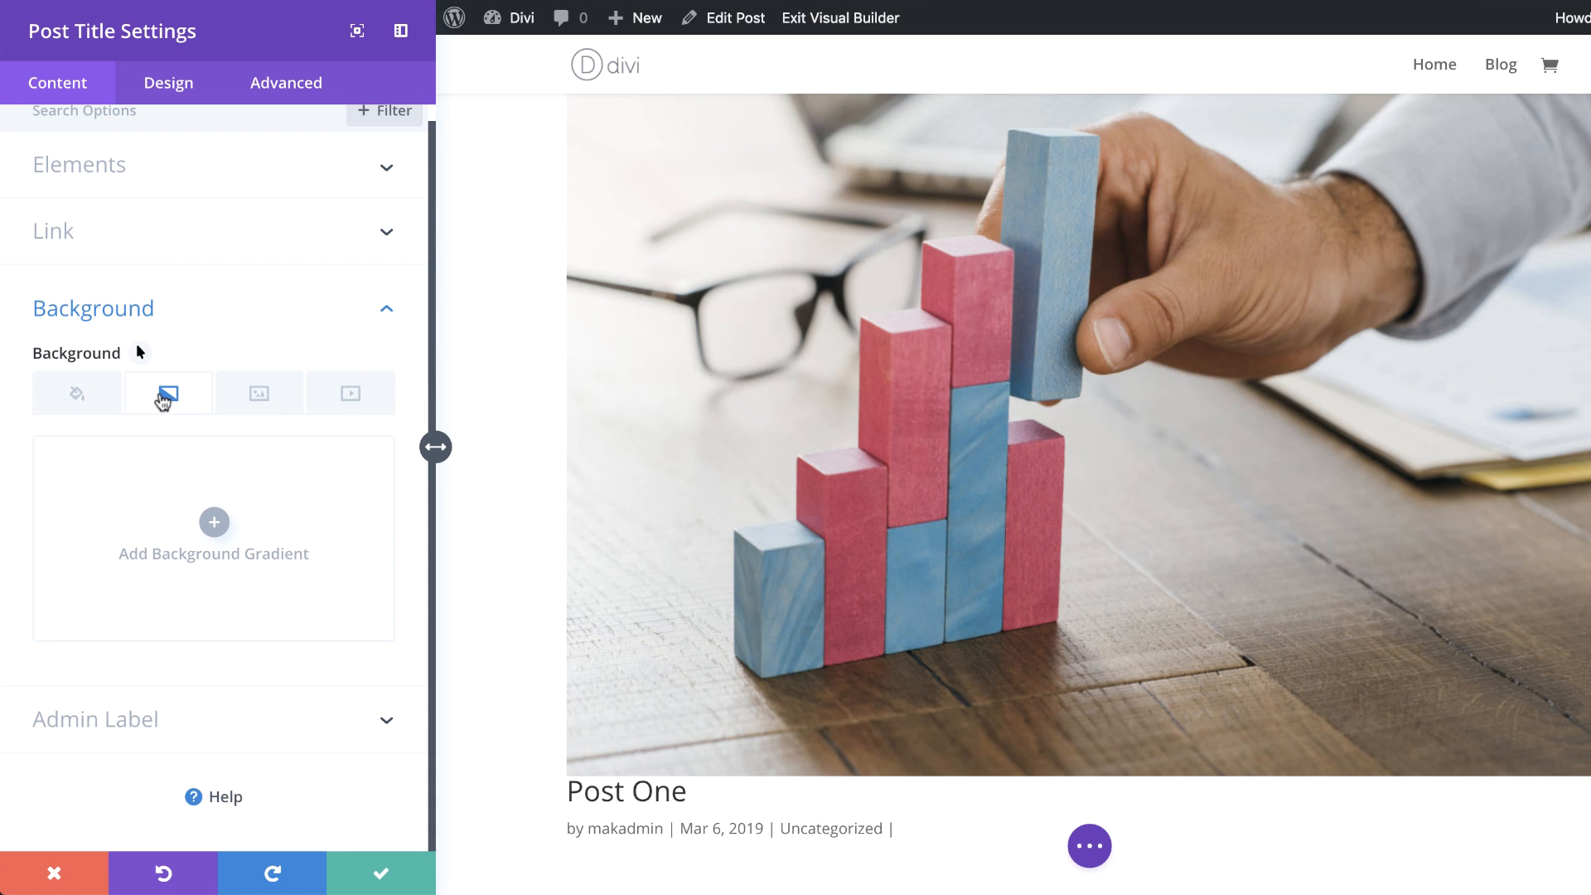
click(214, 522)
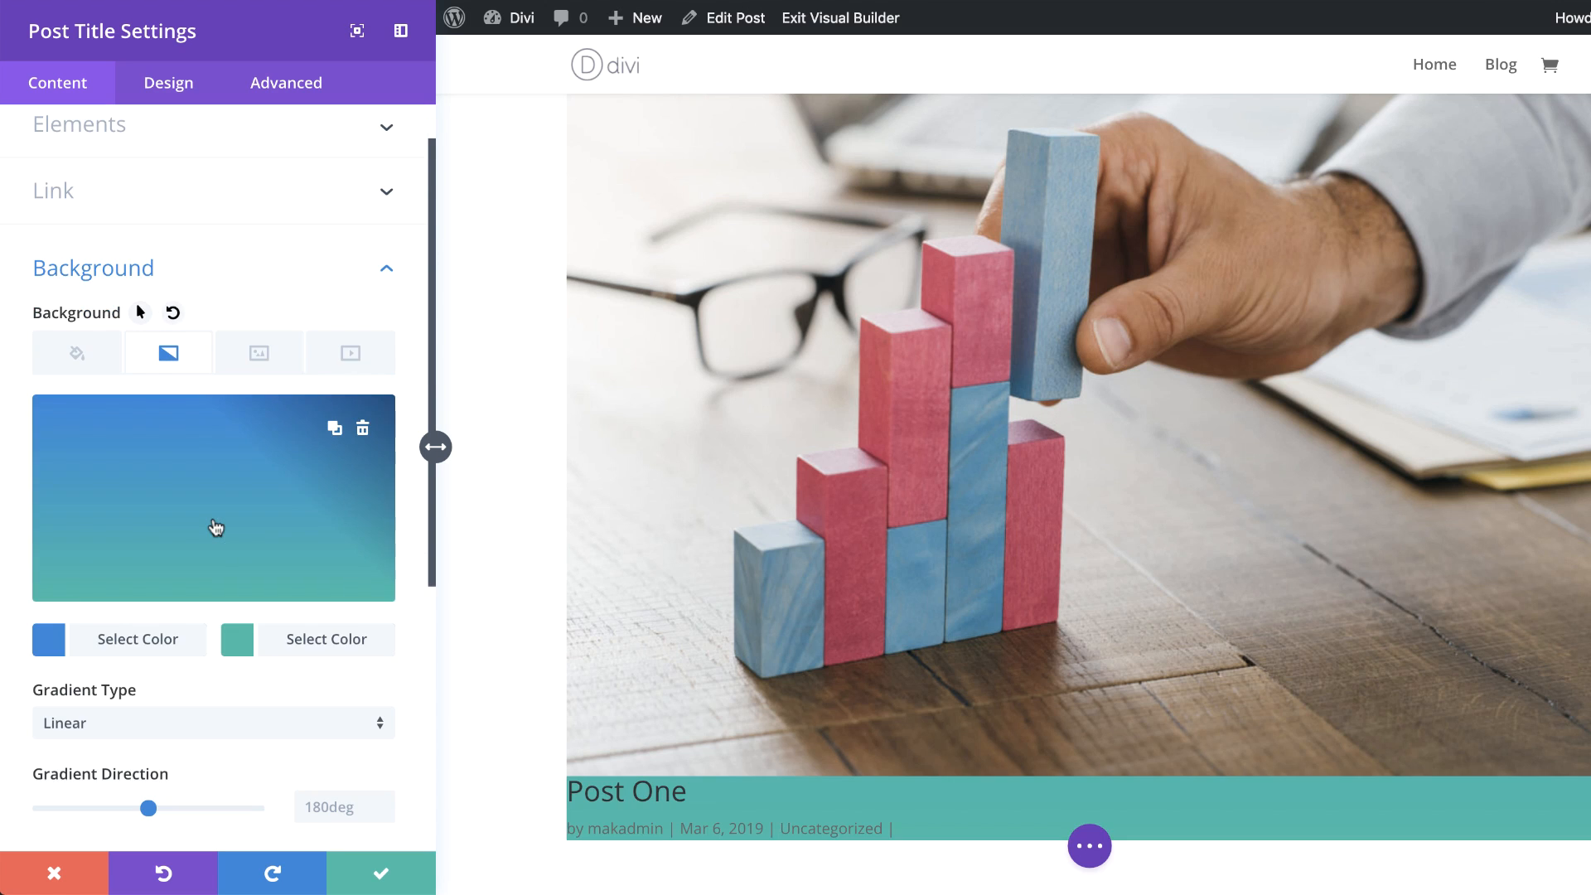
Step: Set the gradient's first colour to the transparent value rgba(0,0,0,0.06)
click(48, 645)
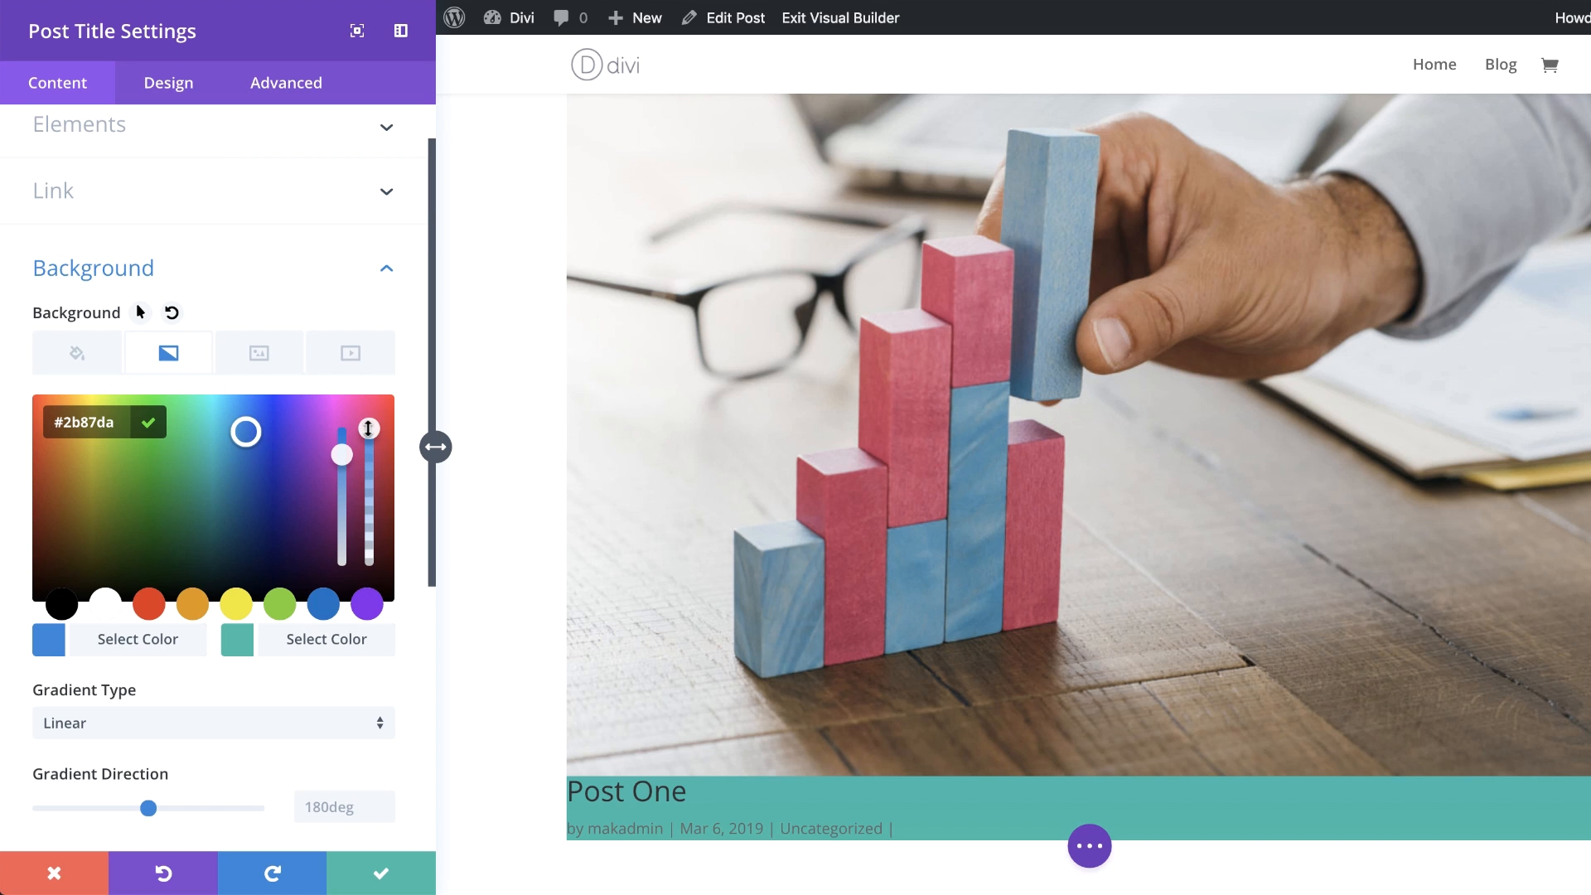
drag(369, 429, 368, 441)
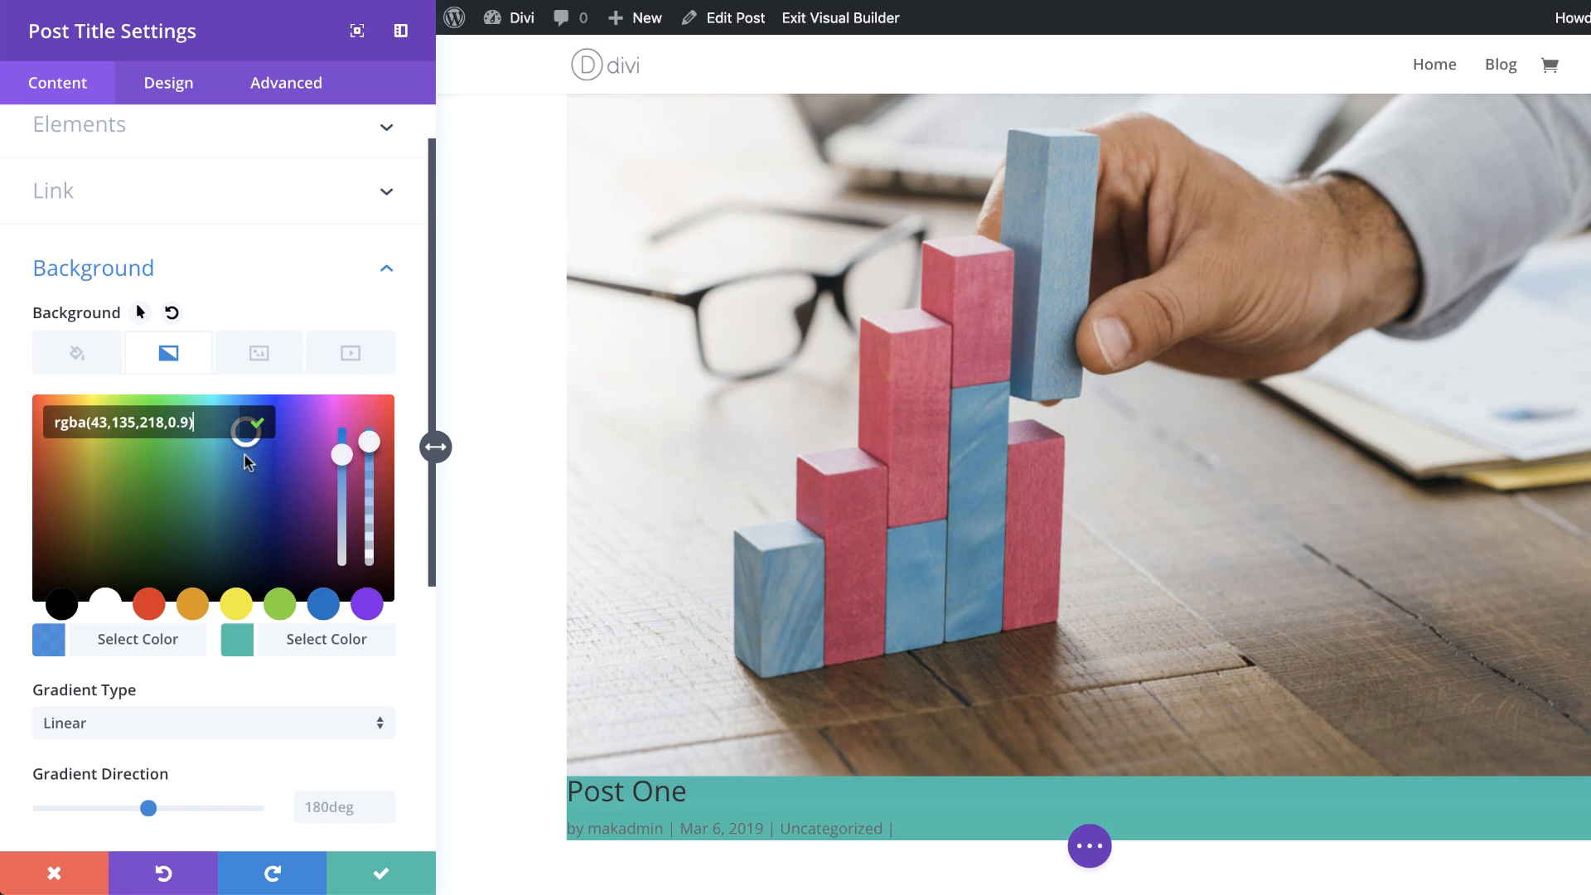
drag(94, 423, 185, 421)
text(0,0,0,0.08)
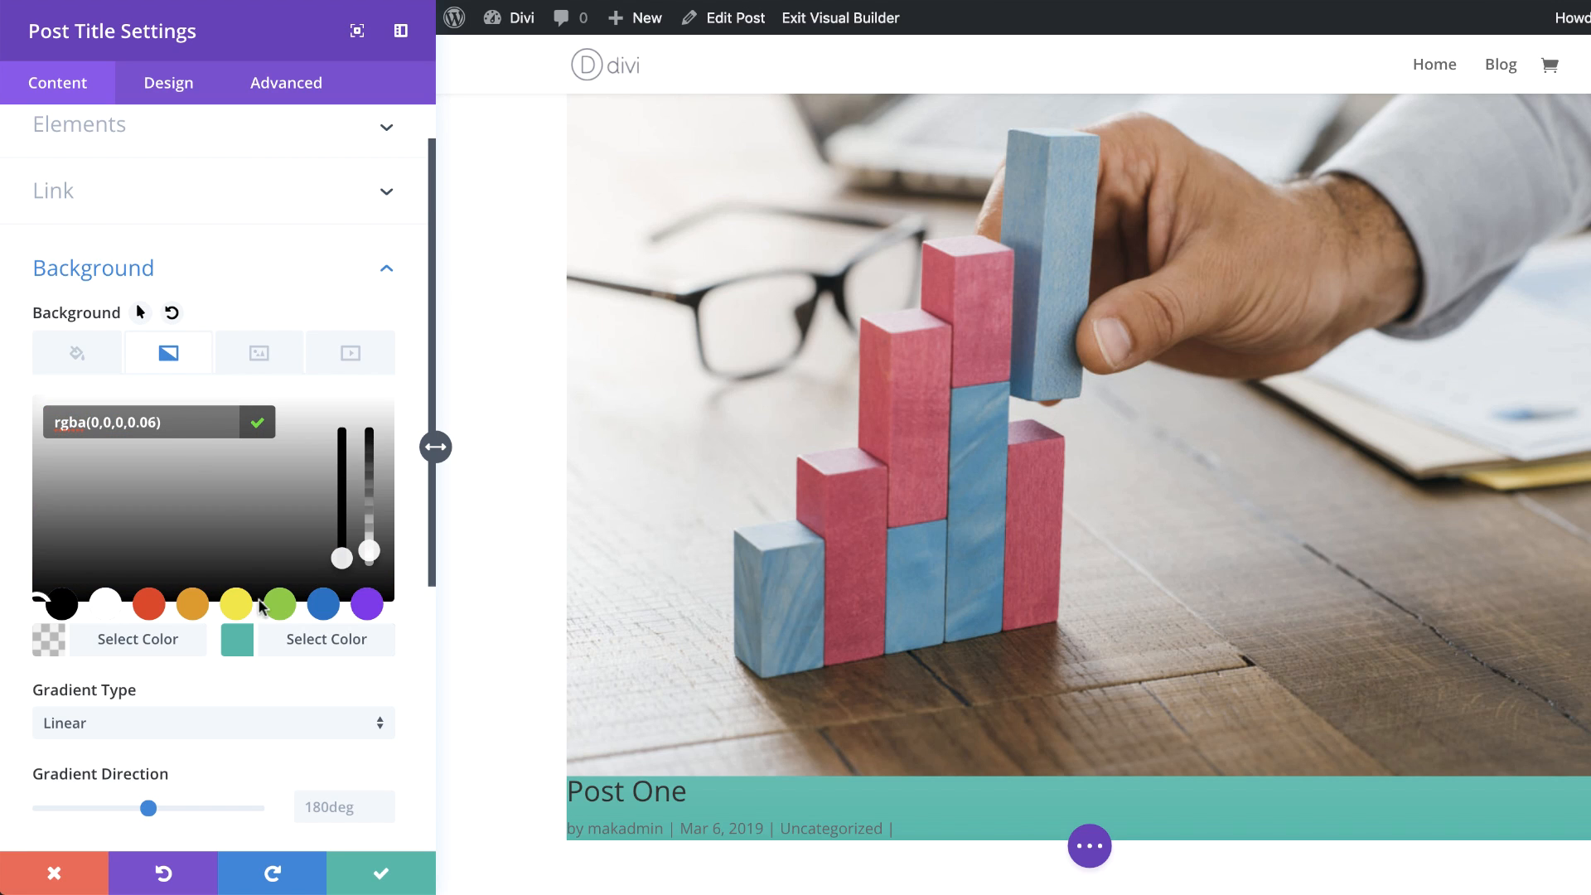
Step: Set the gradient's second colour to the fully transparent value rgba(0,0,0,0)
click(238, 651)
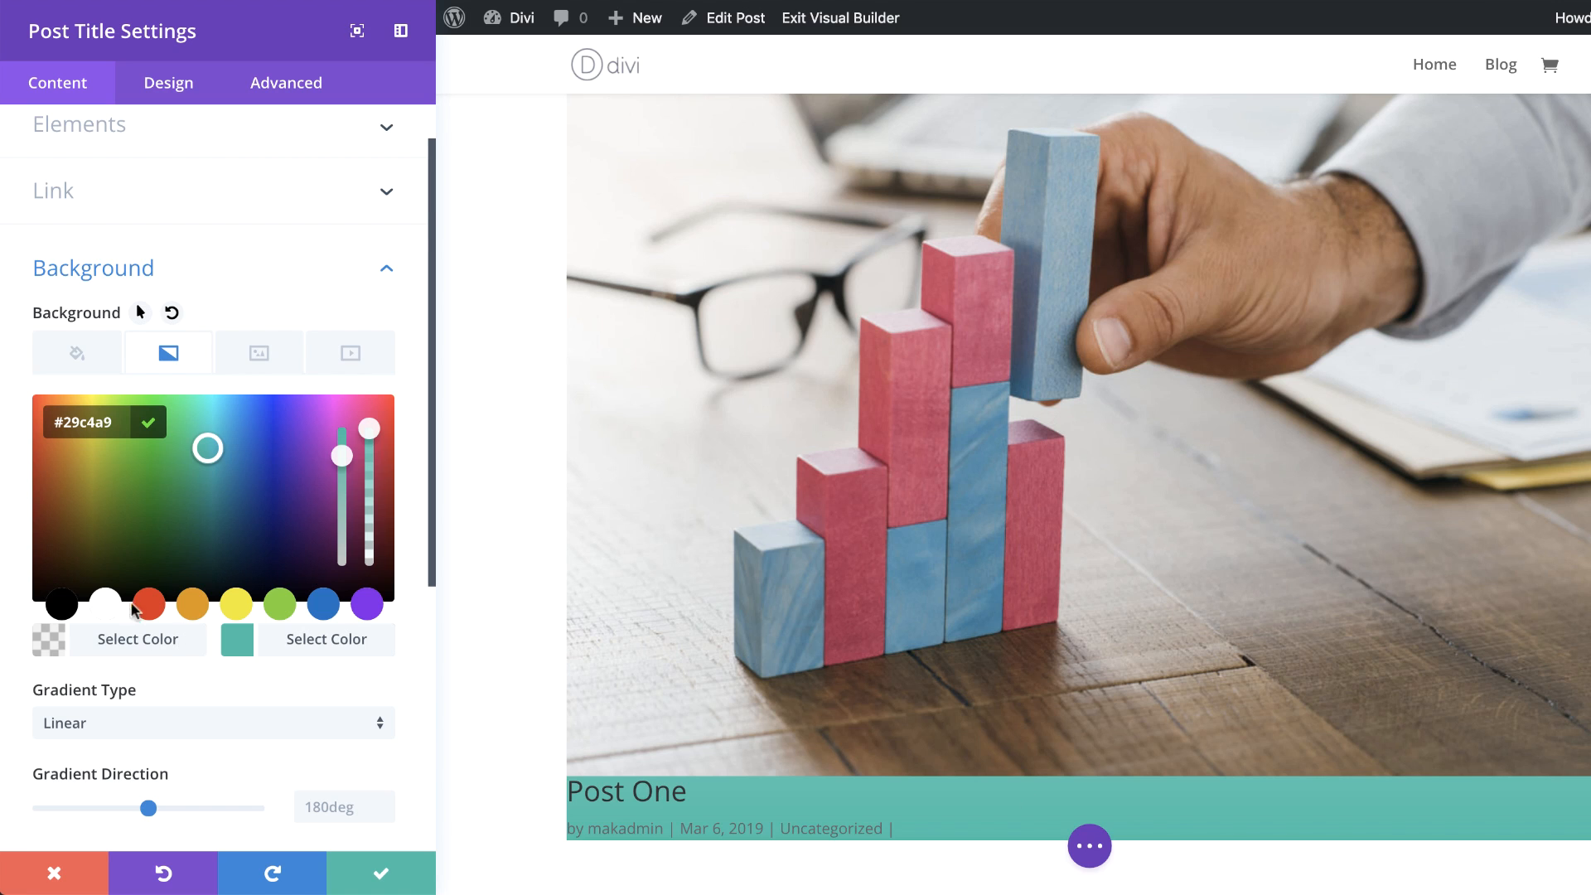
click(365, 452)
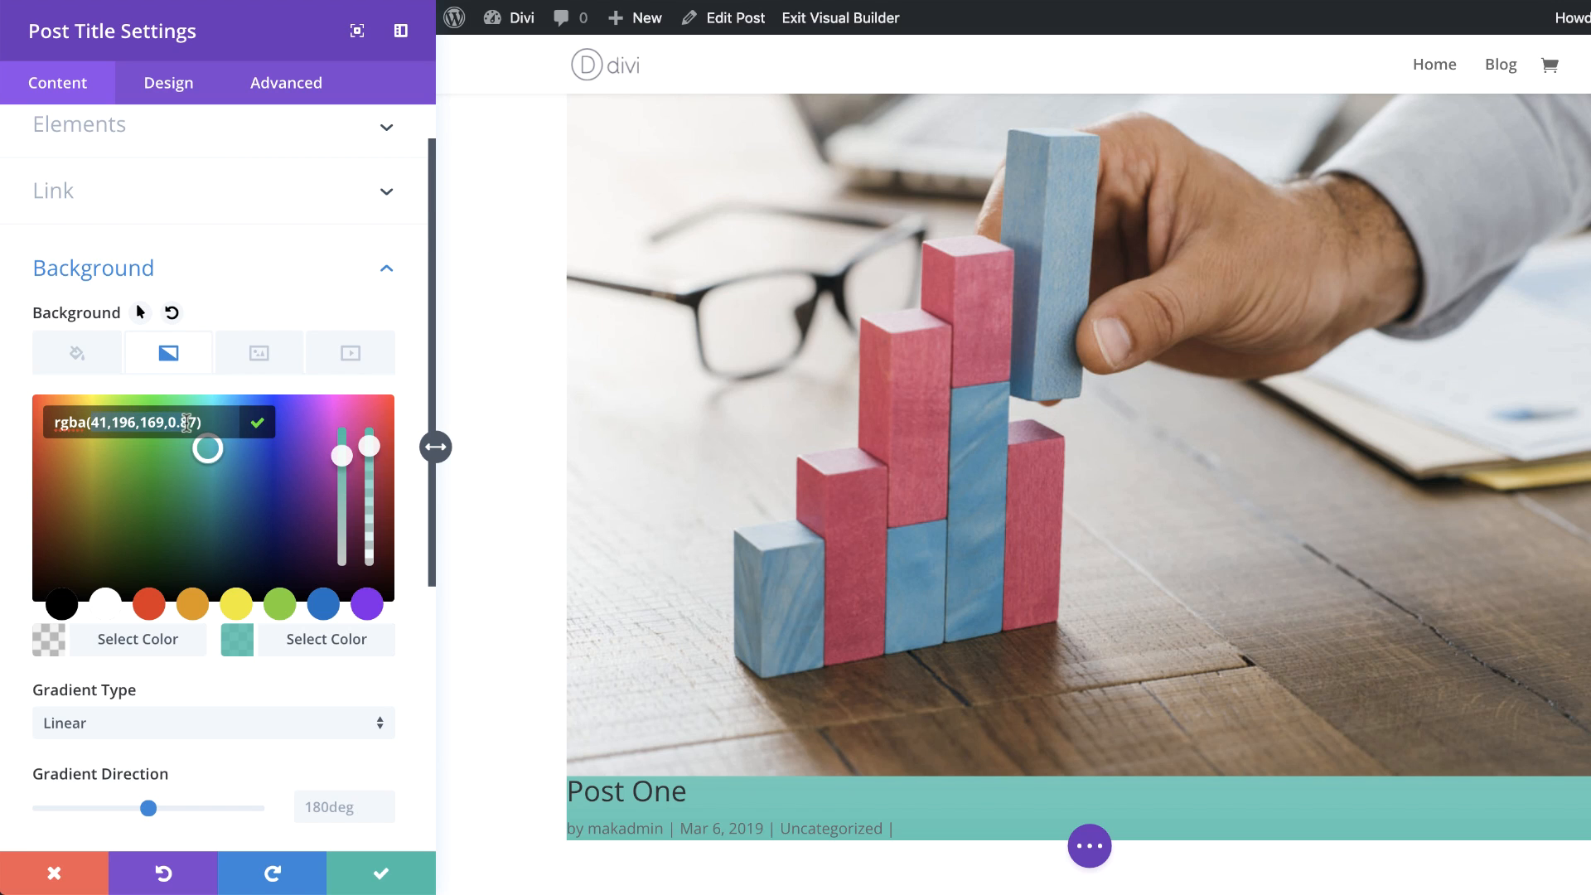
key(BackSpace)
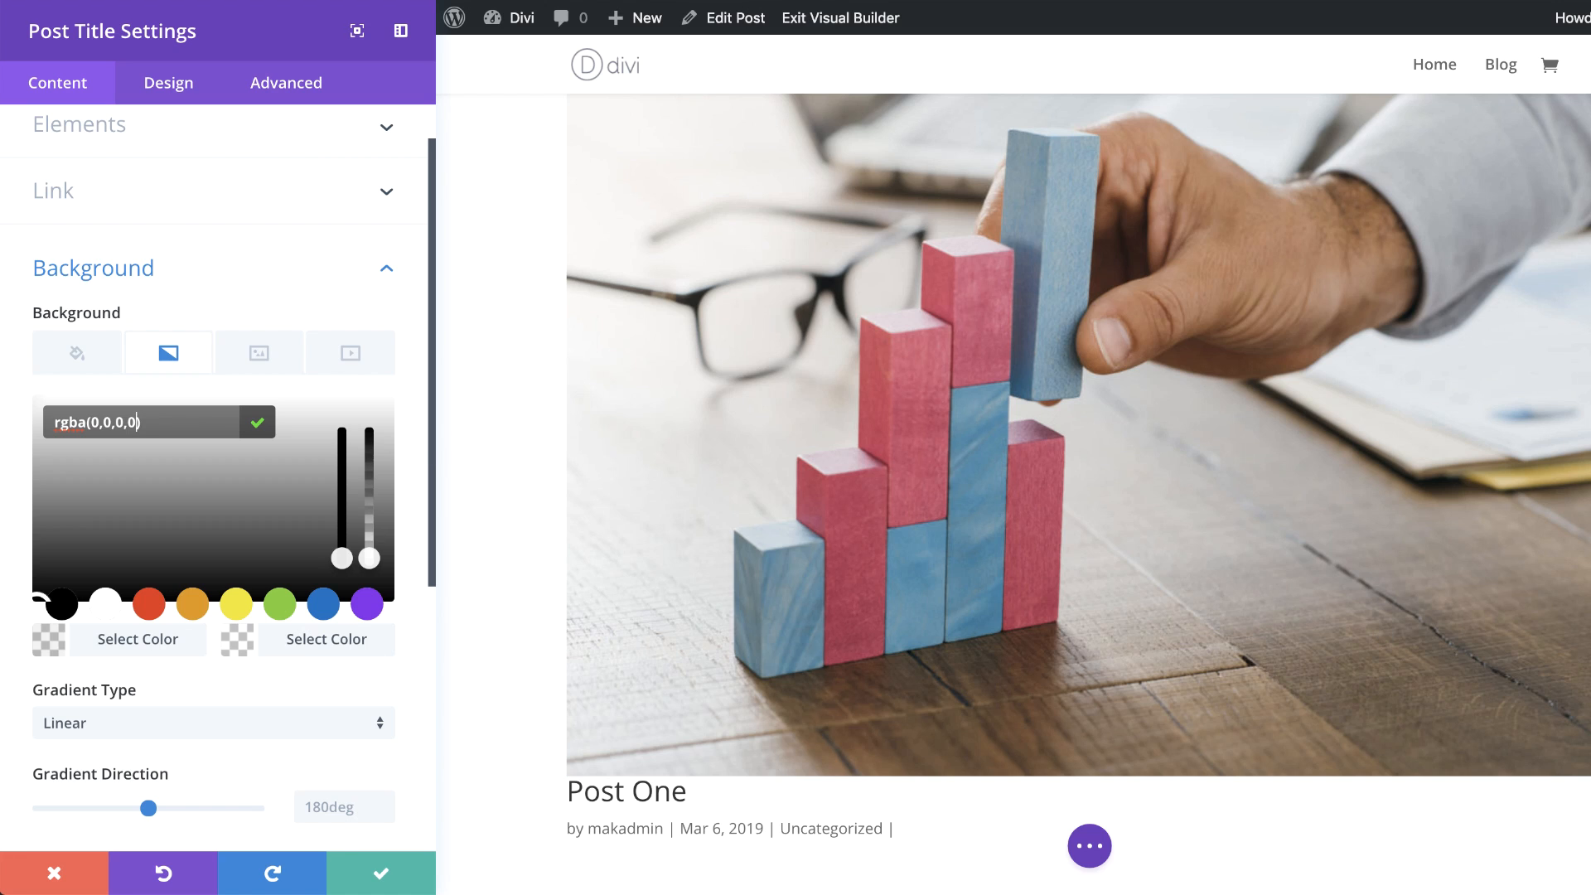
scroll(310, 676, down, 2)
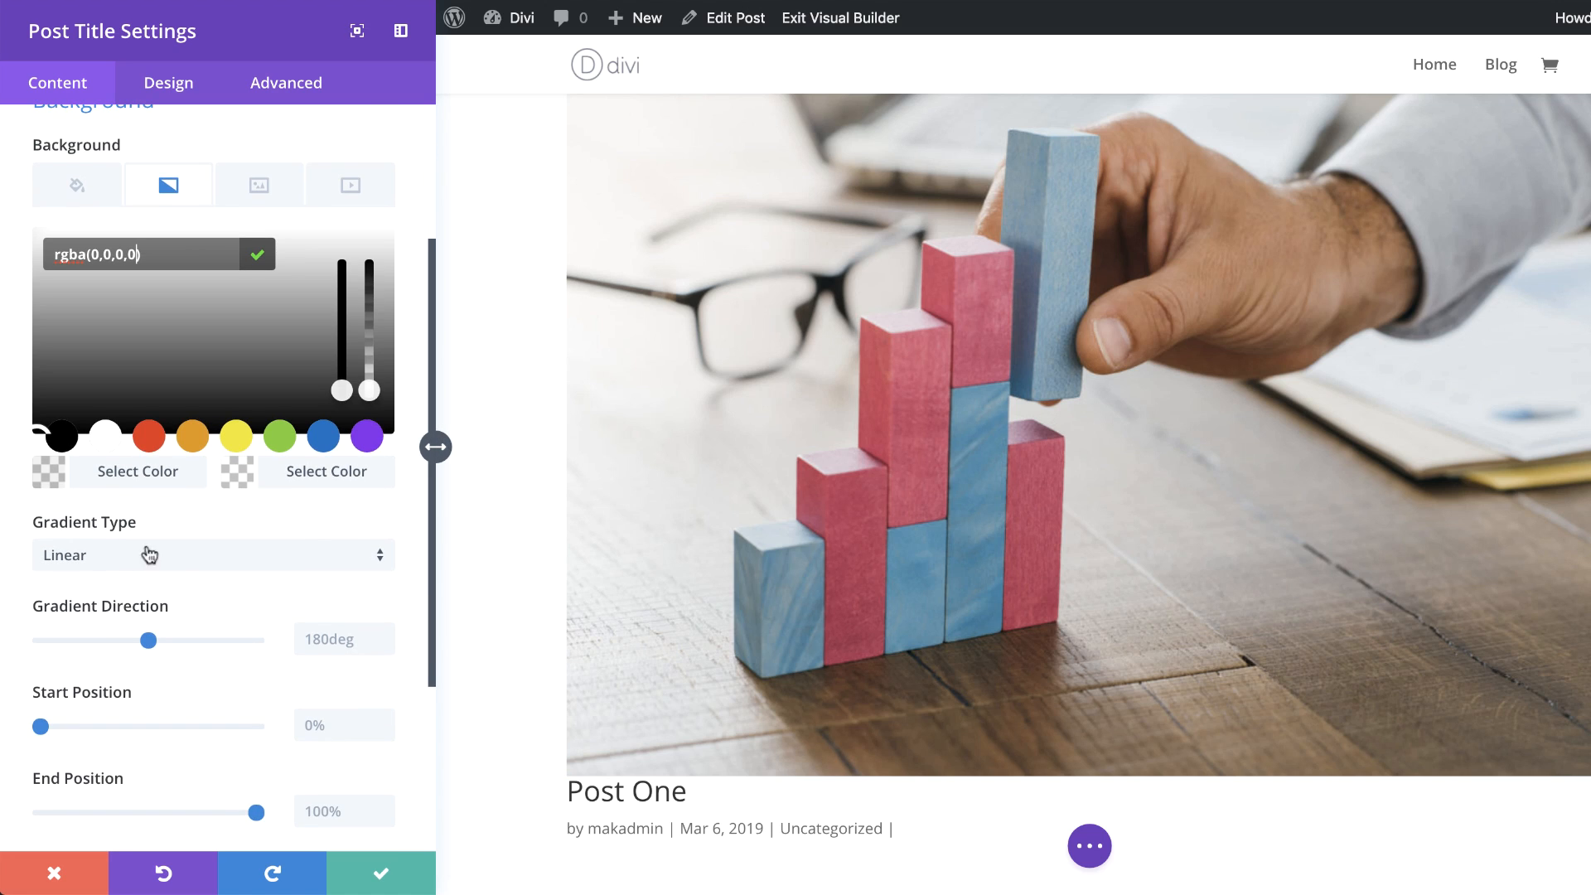
Step: Switch the background gradient to Radial type with a Bottom Right radial direction
click(216, 555)
click(163, 614)
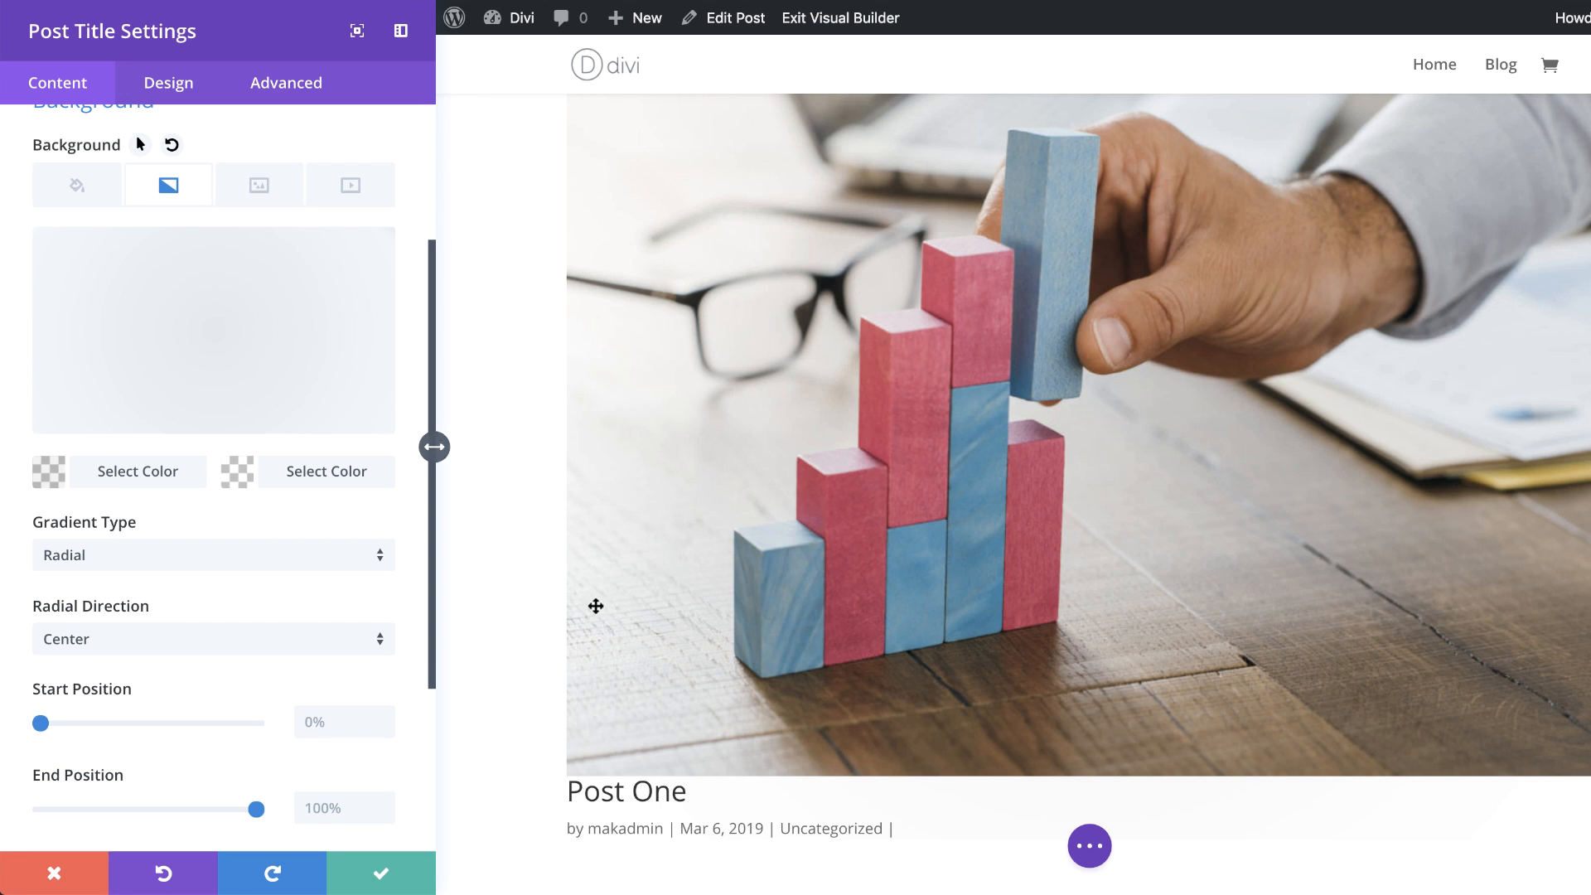
scroll(313, 517, down, 1)
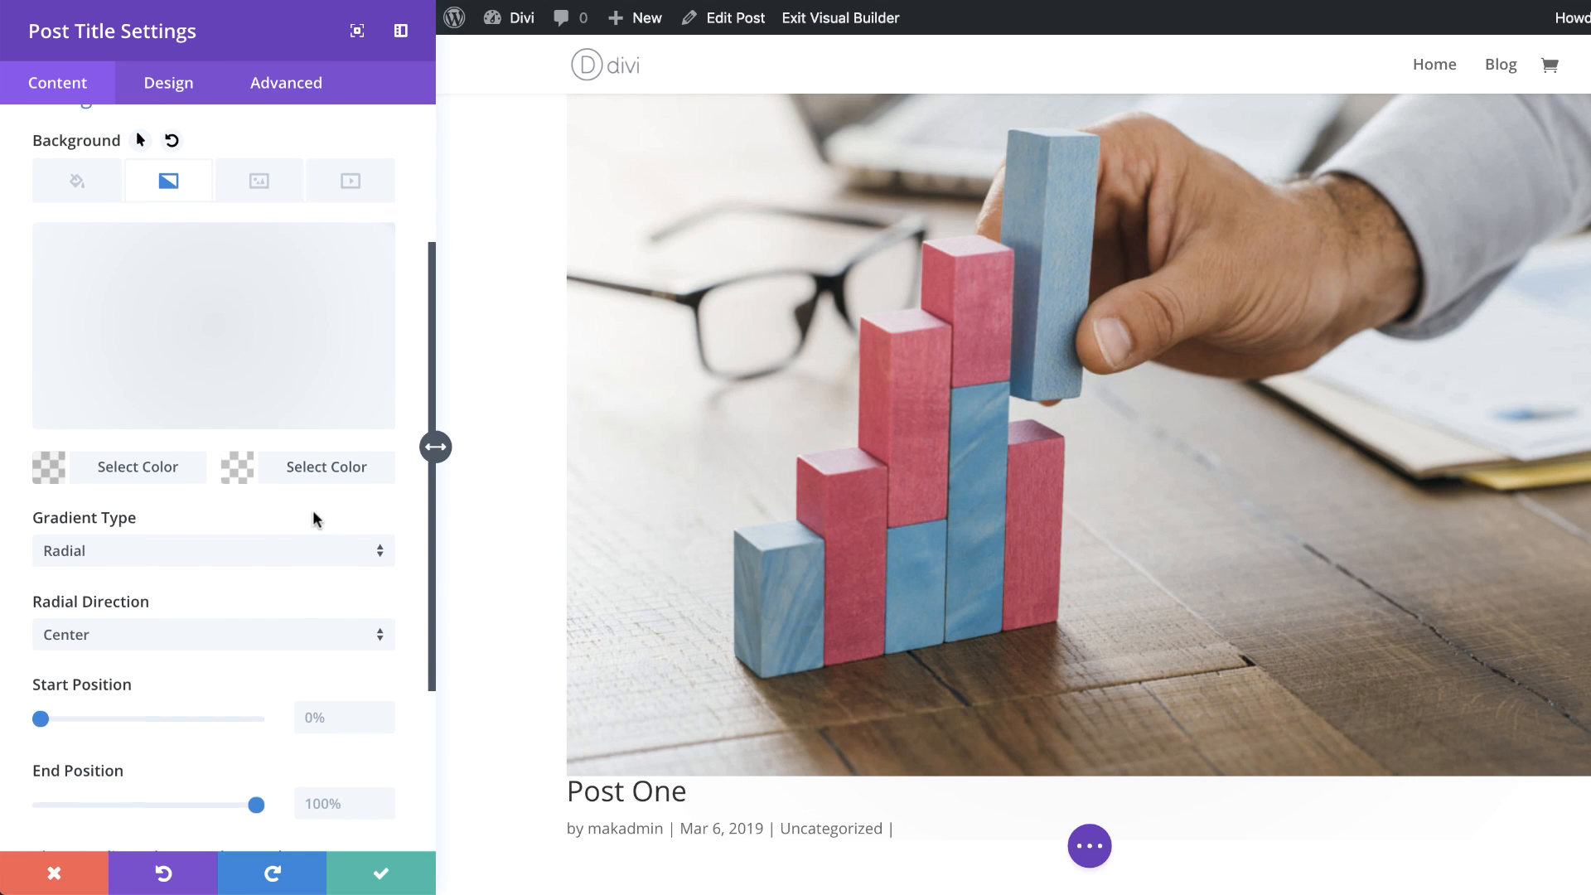
scroll(313, 519, down, 2)
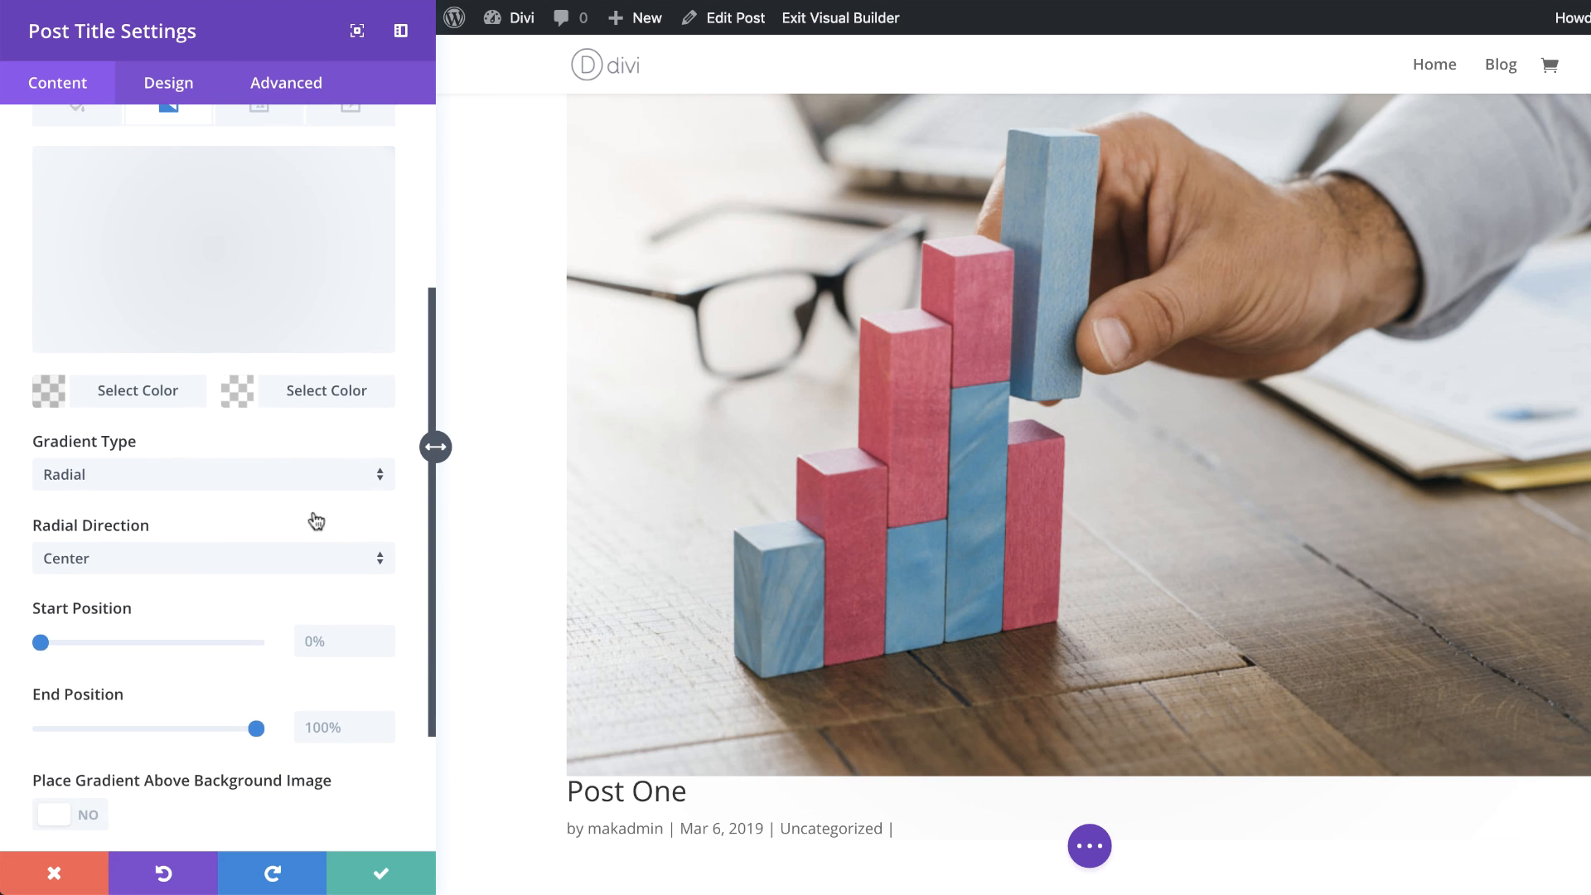
click(222, 562)
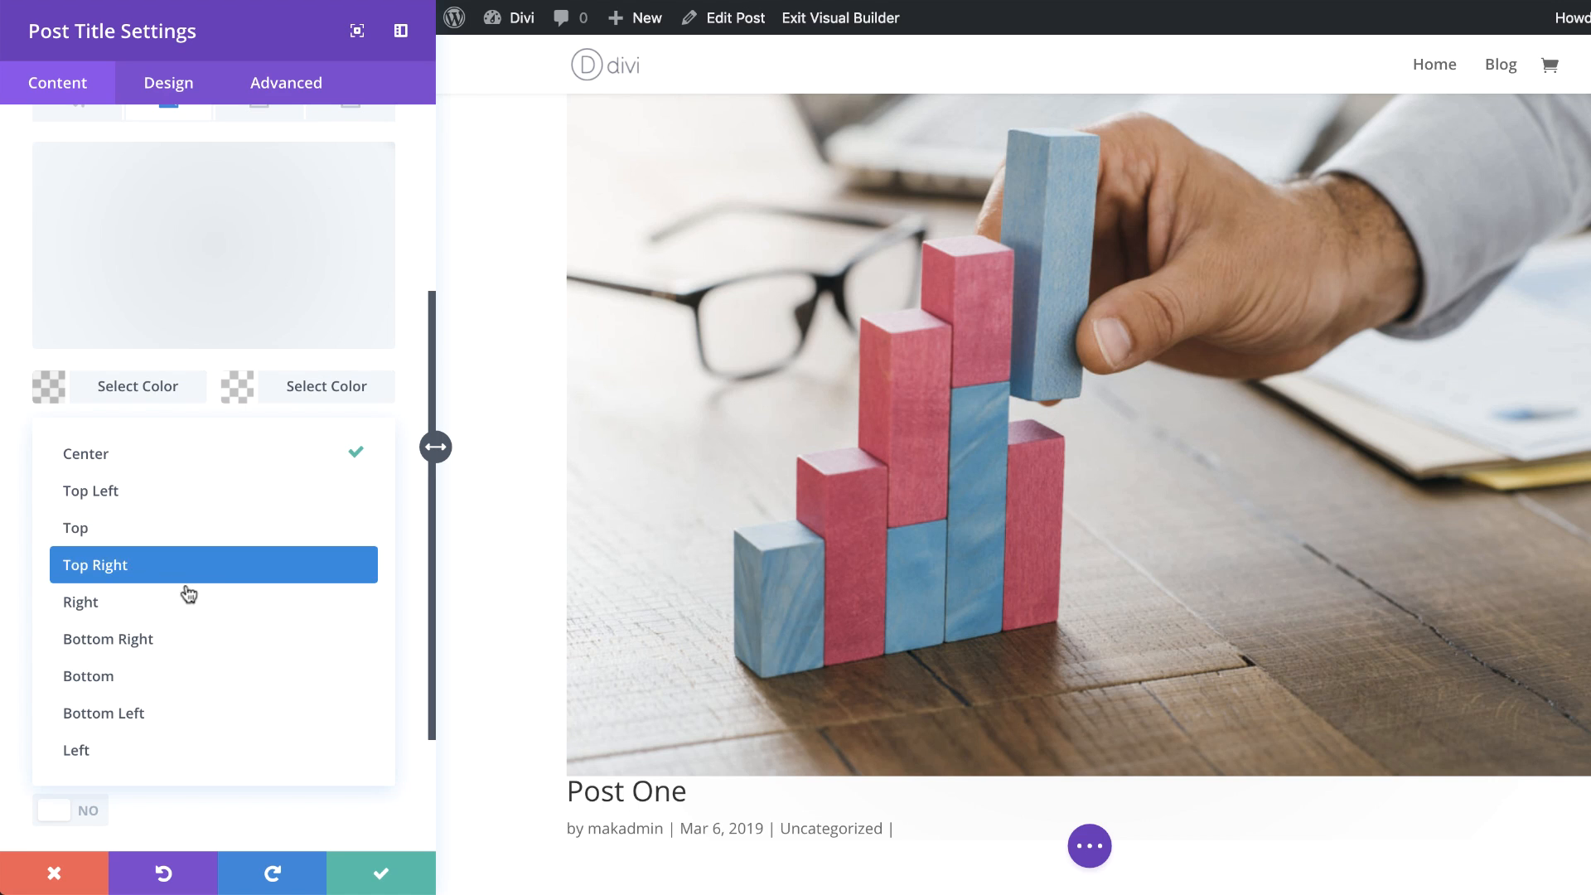
click(128, 642)
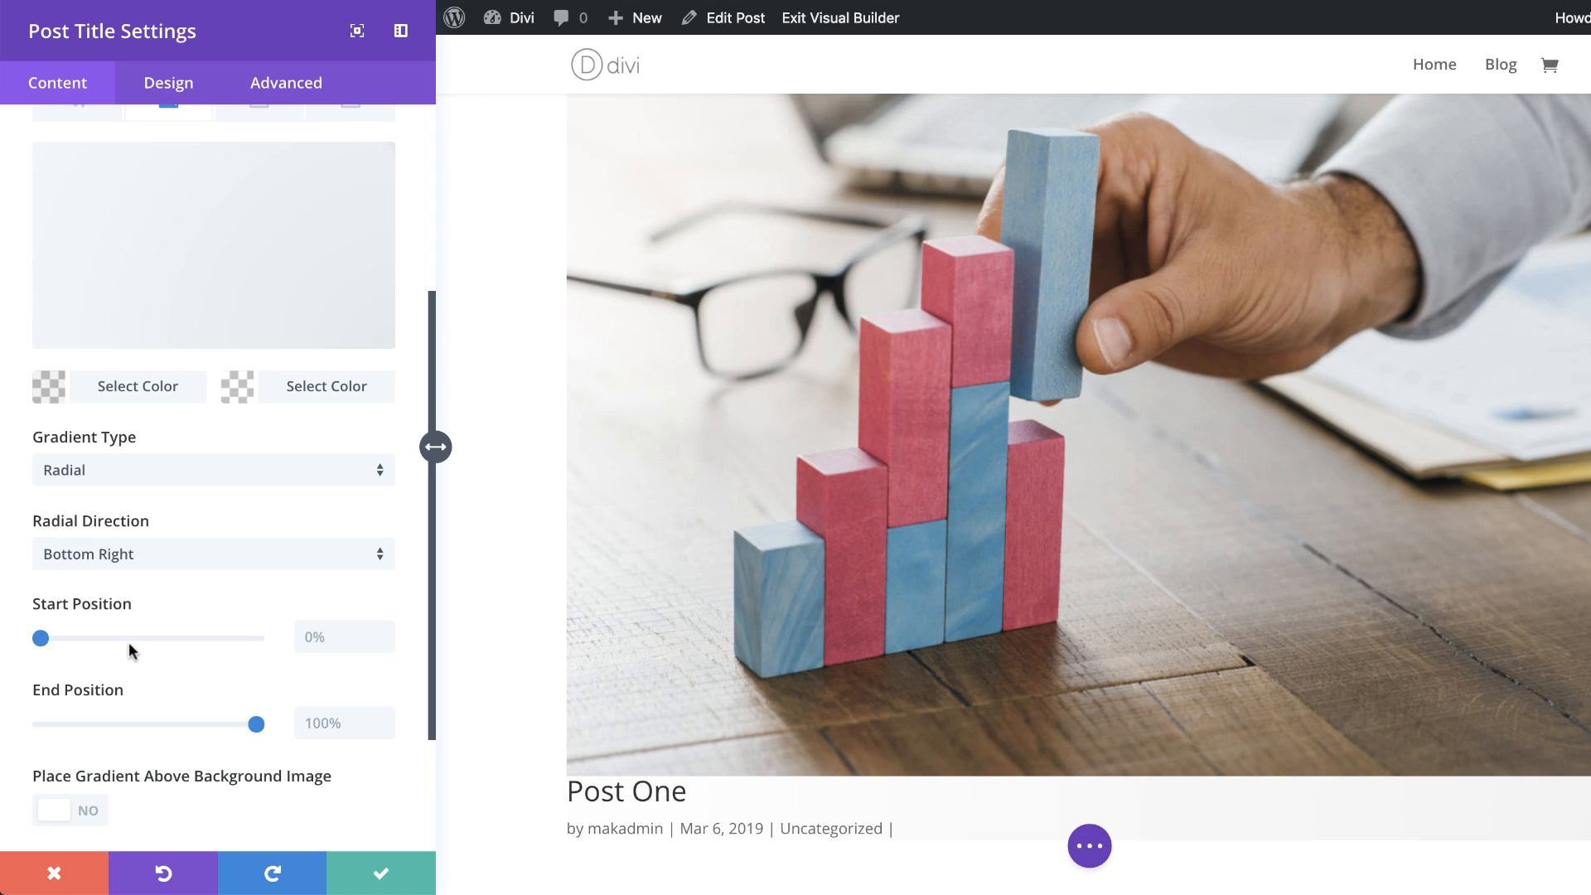
Step: Set the gradient's start position to 10% and end position to 0%
click(329, 638)
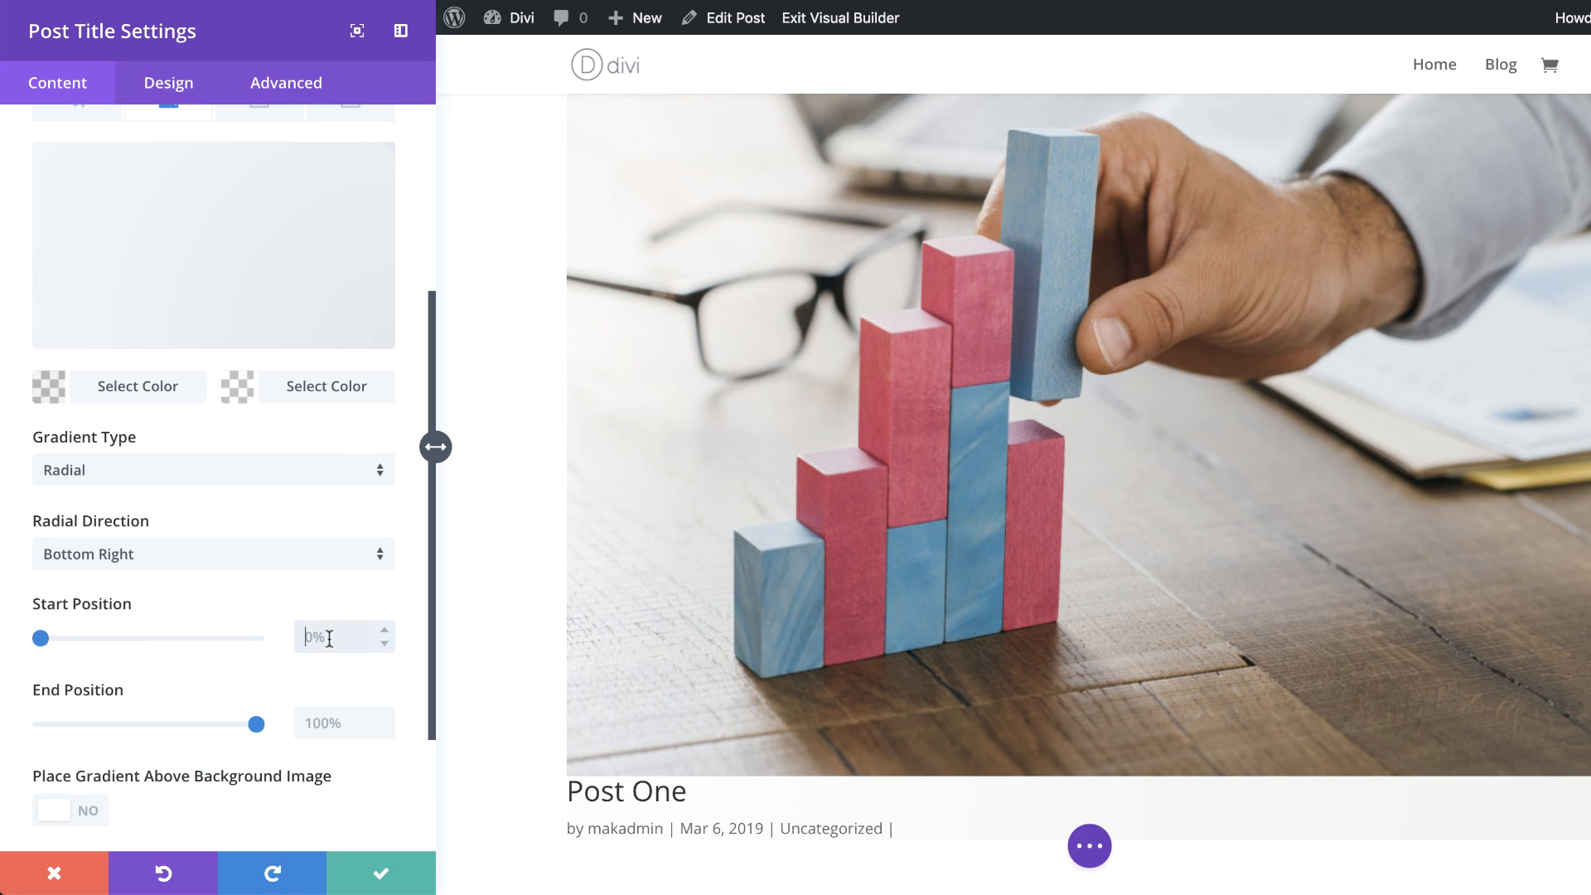
text(10)
click(315, 723)
text(0)
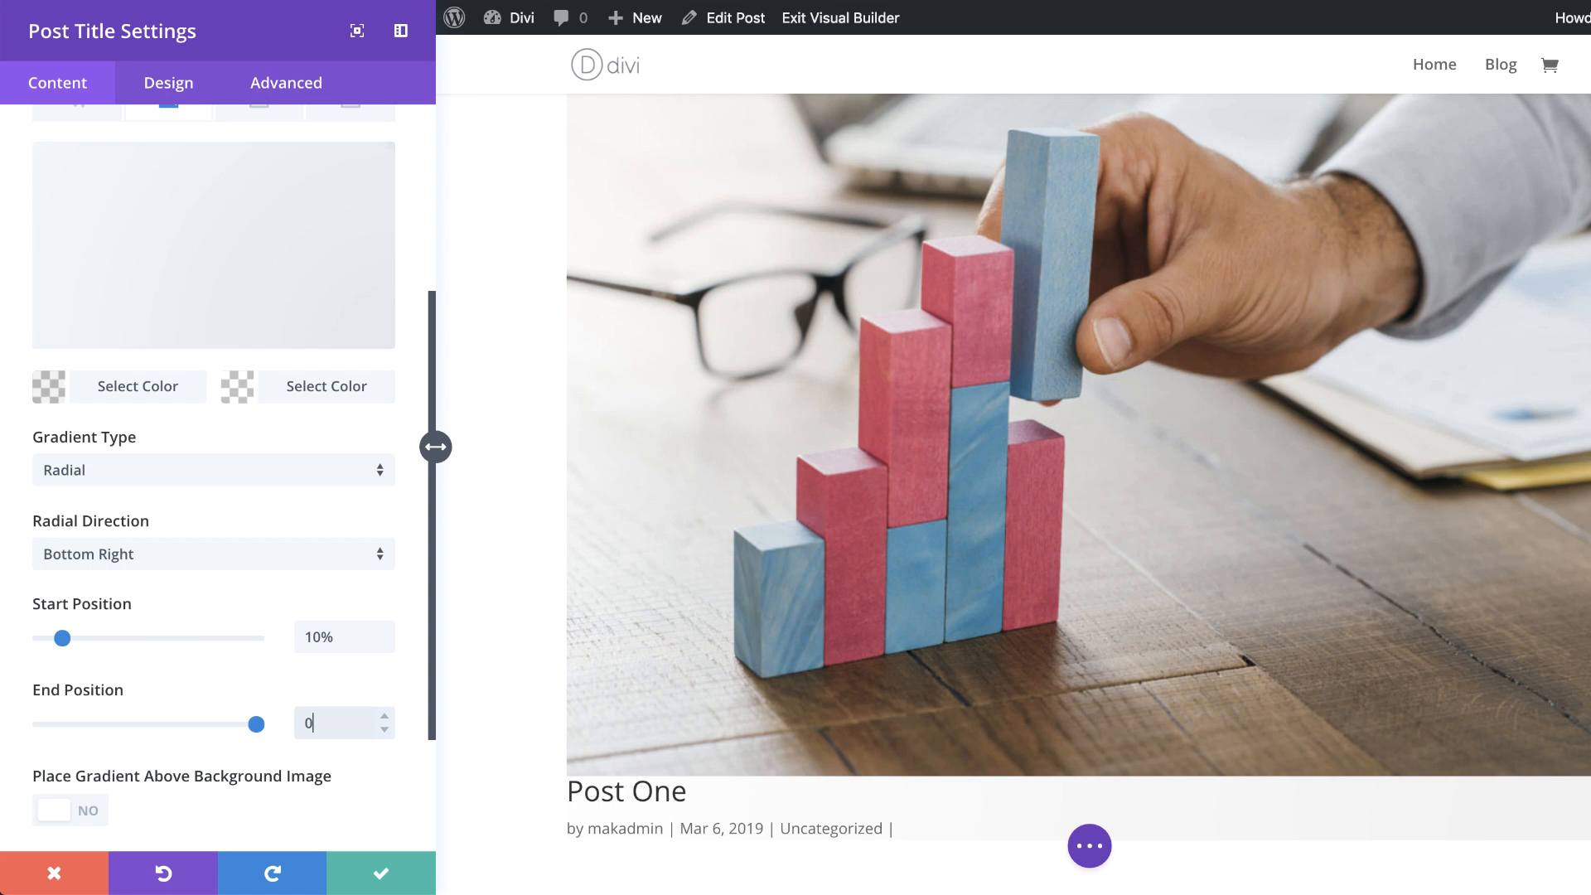
scroll(984, 649, down, 3)
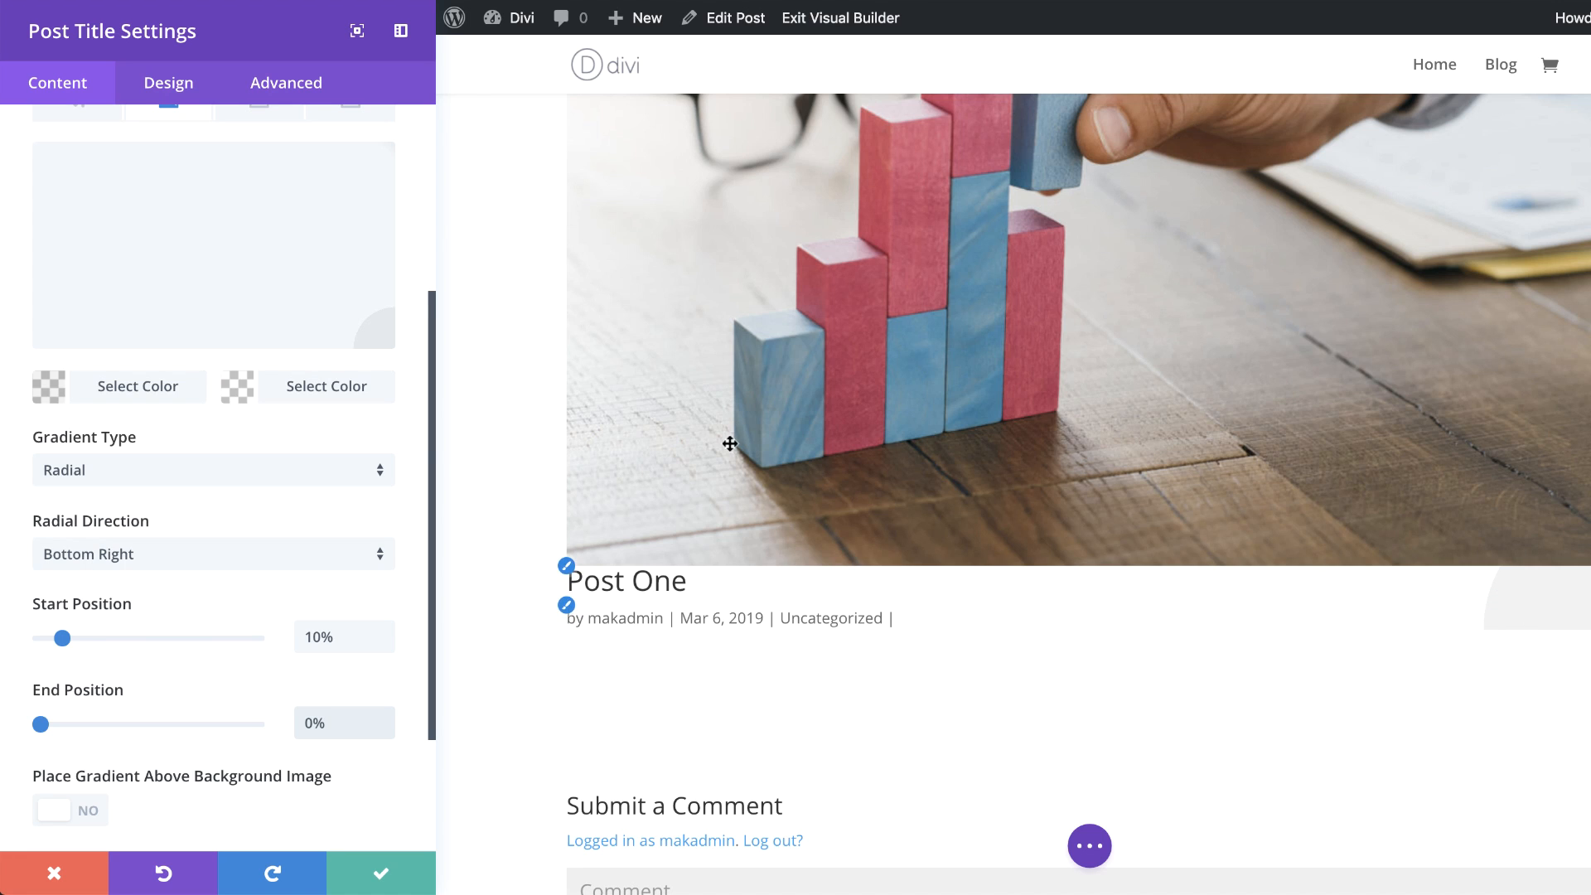
Step: Set the title font to Josefin Sans in the Post Title design settings
mouse_move(384, 302)
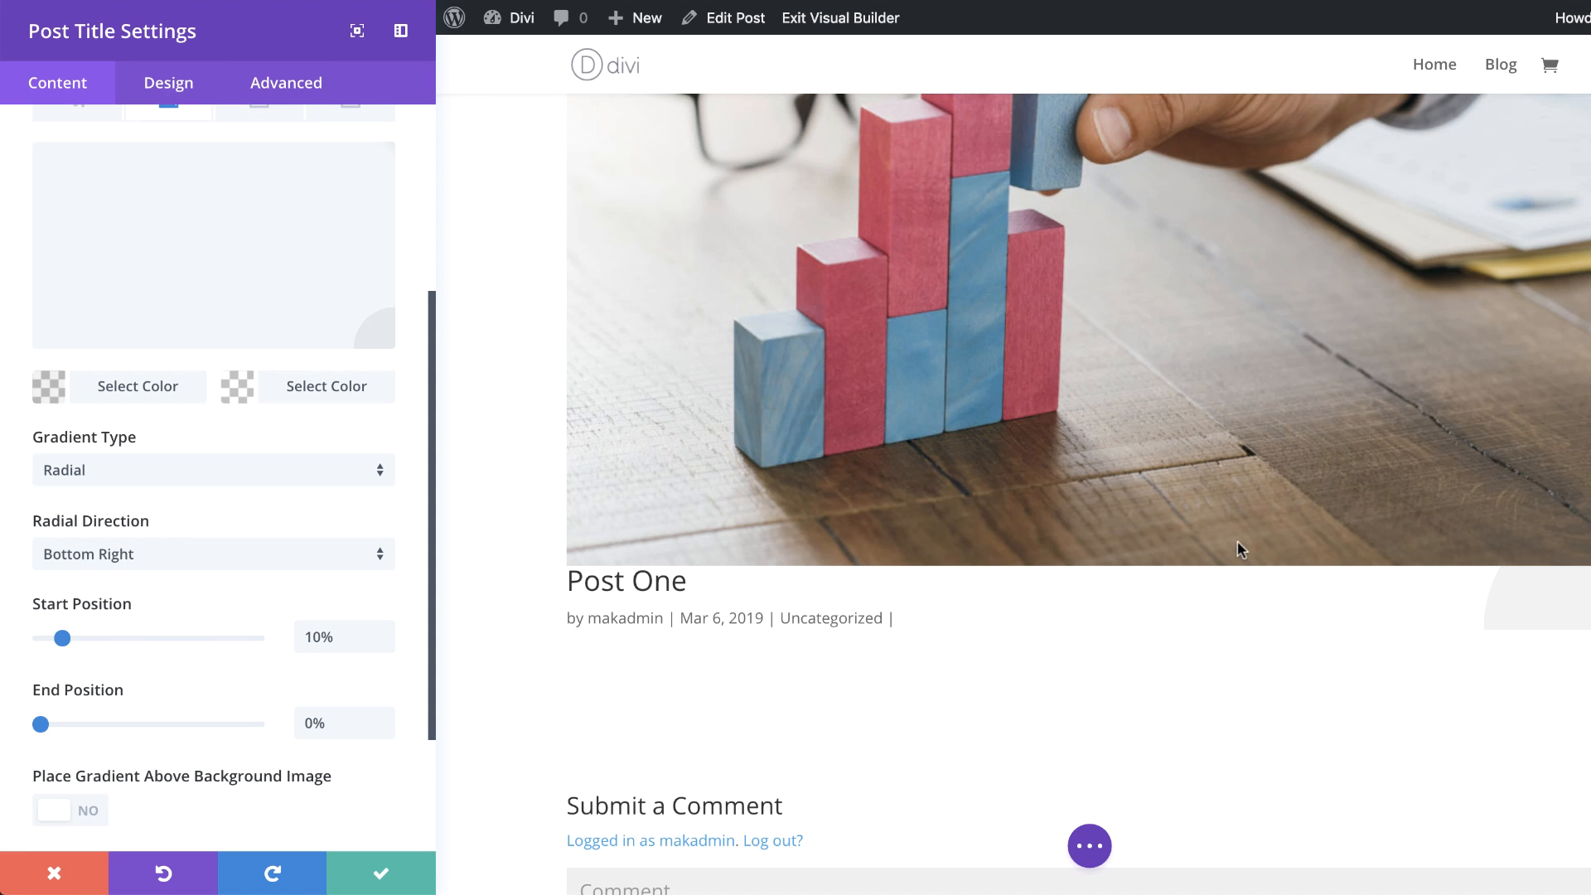
click(167, 92)
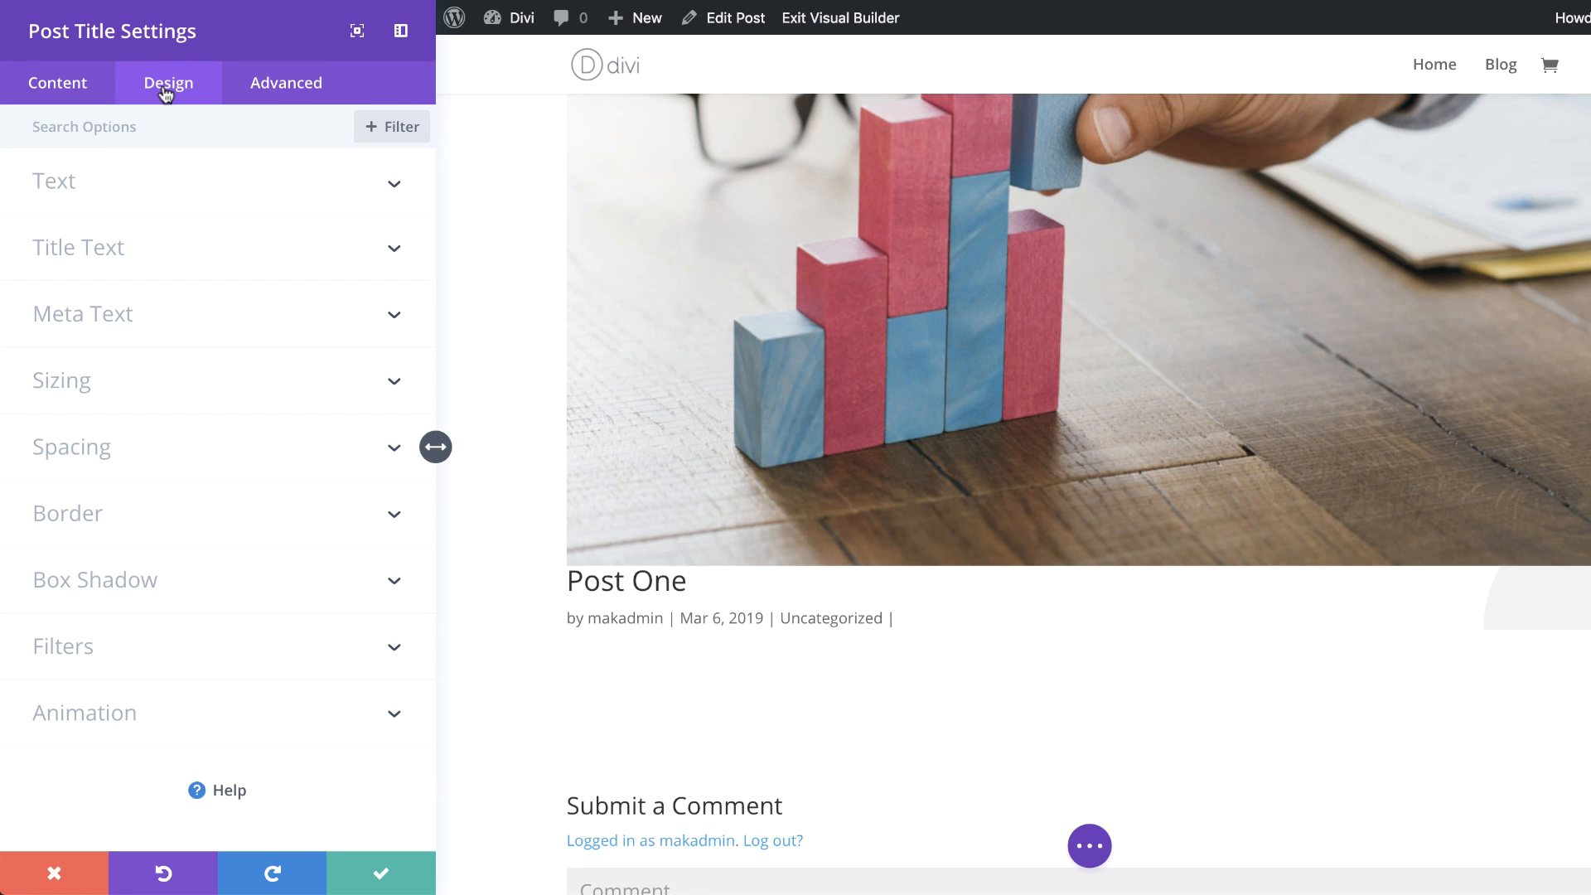
scroll(707, 380, up, 2)
scroll(707, 381, down, 4)
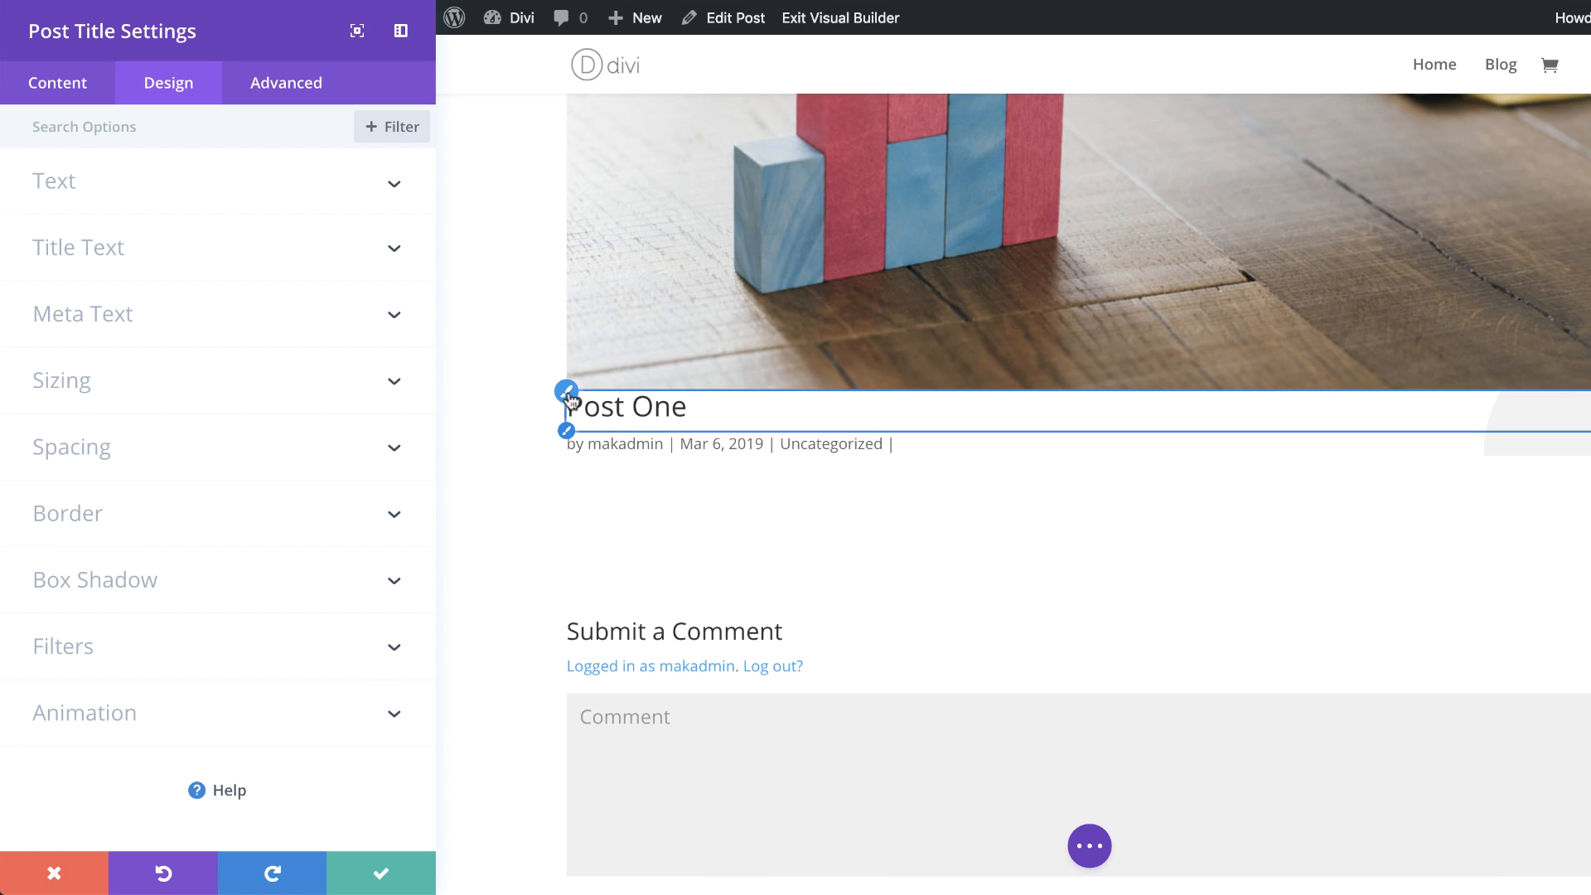
click(568, 394)
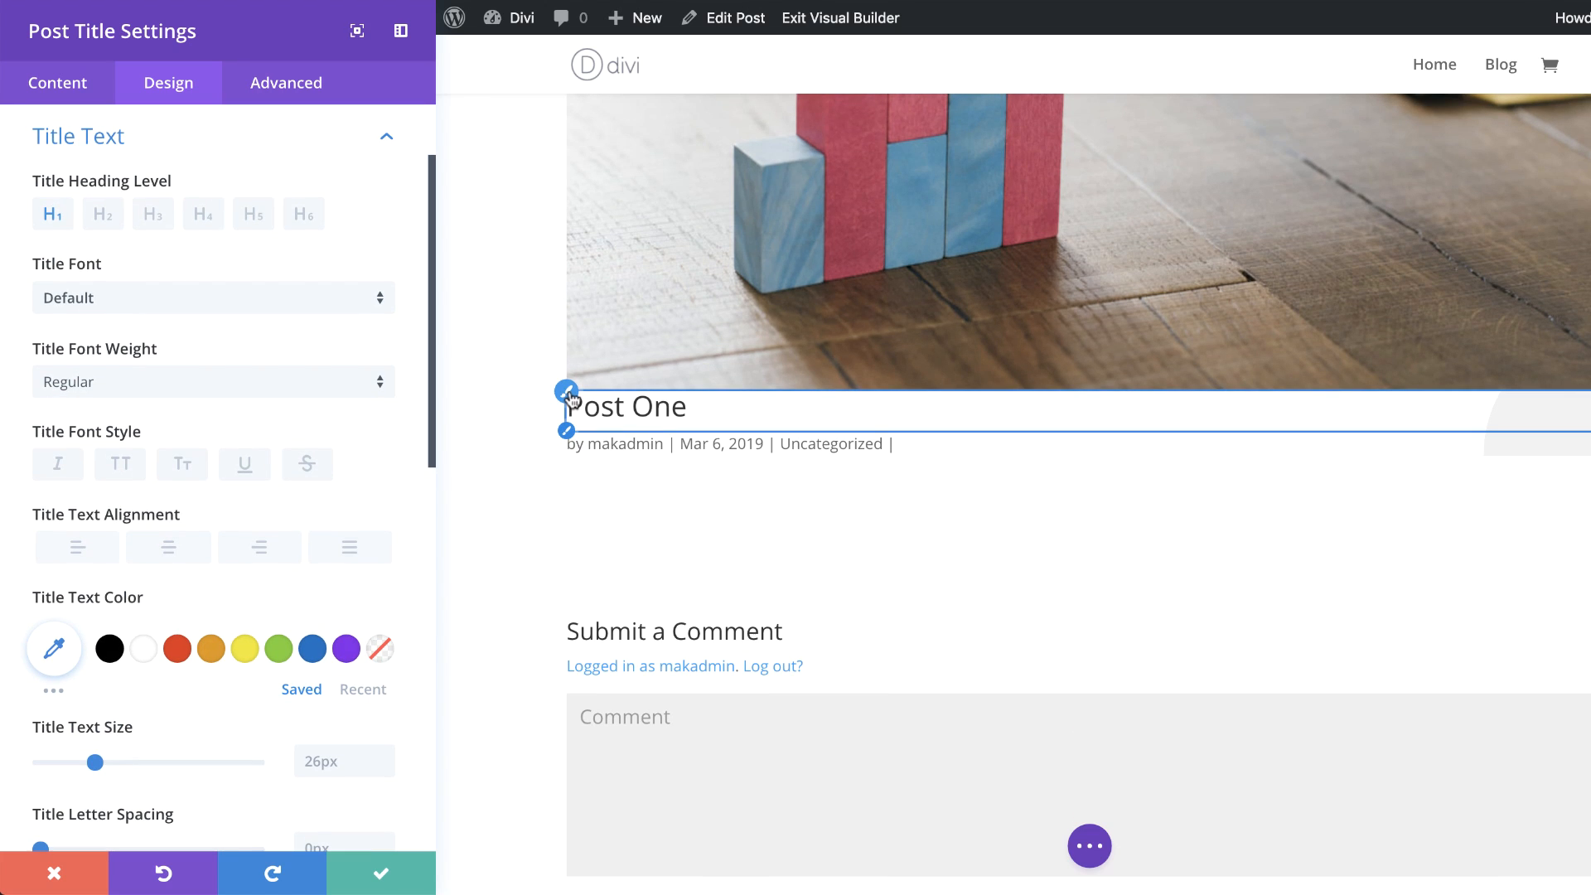
click(117, 304)
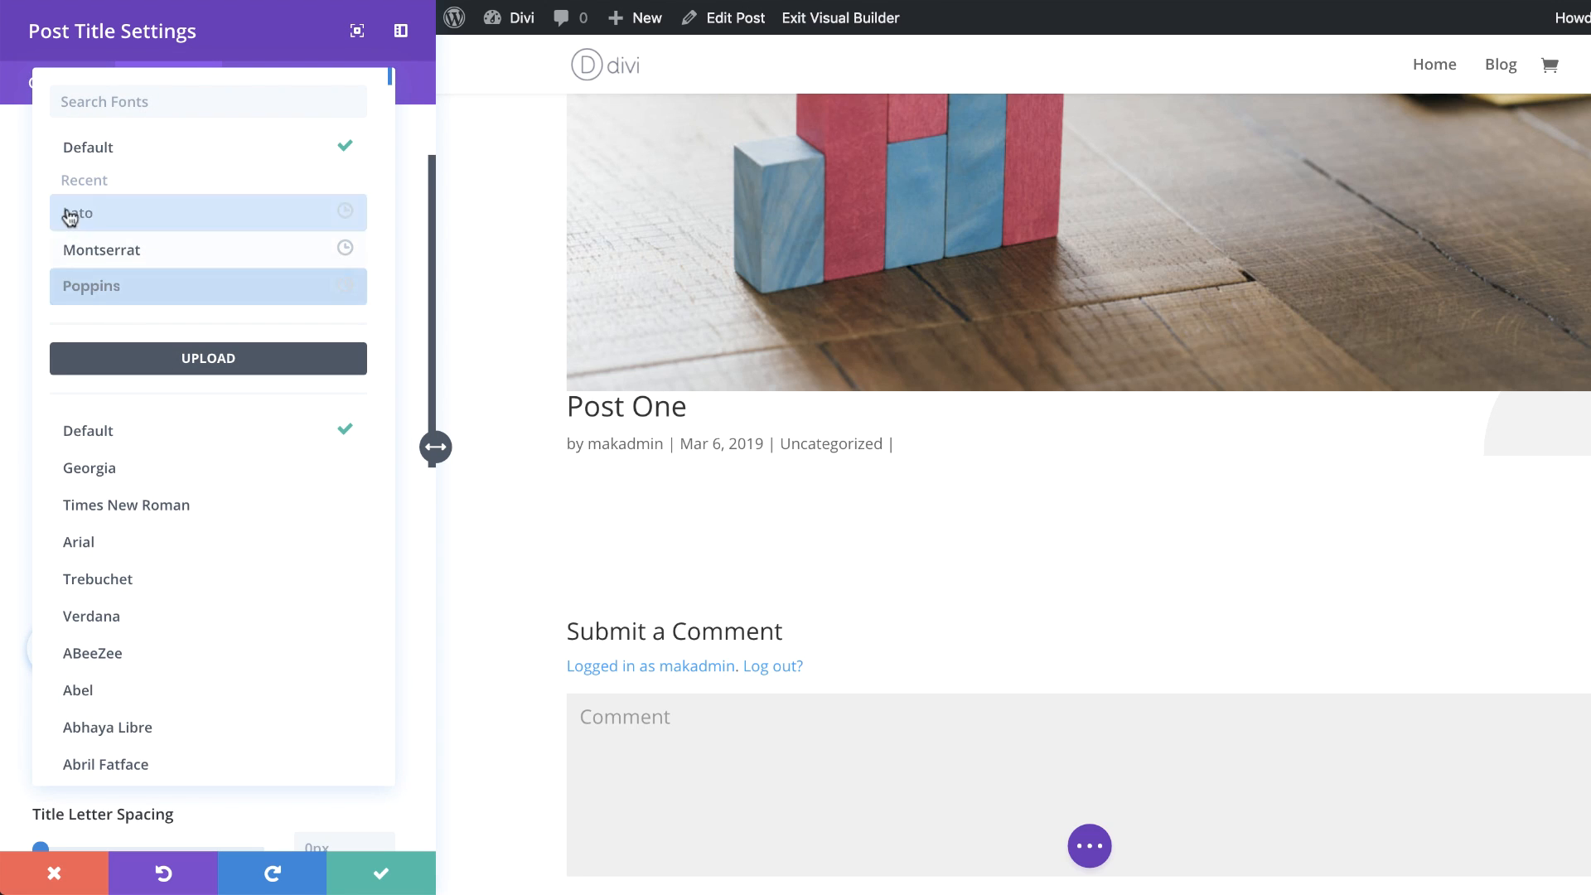
click(120, 100)
text(Josefin Sans)
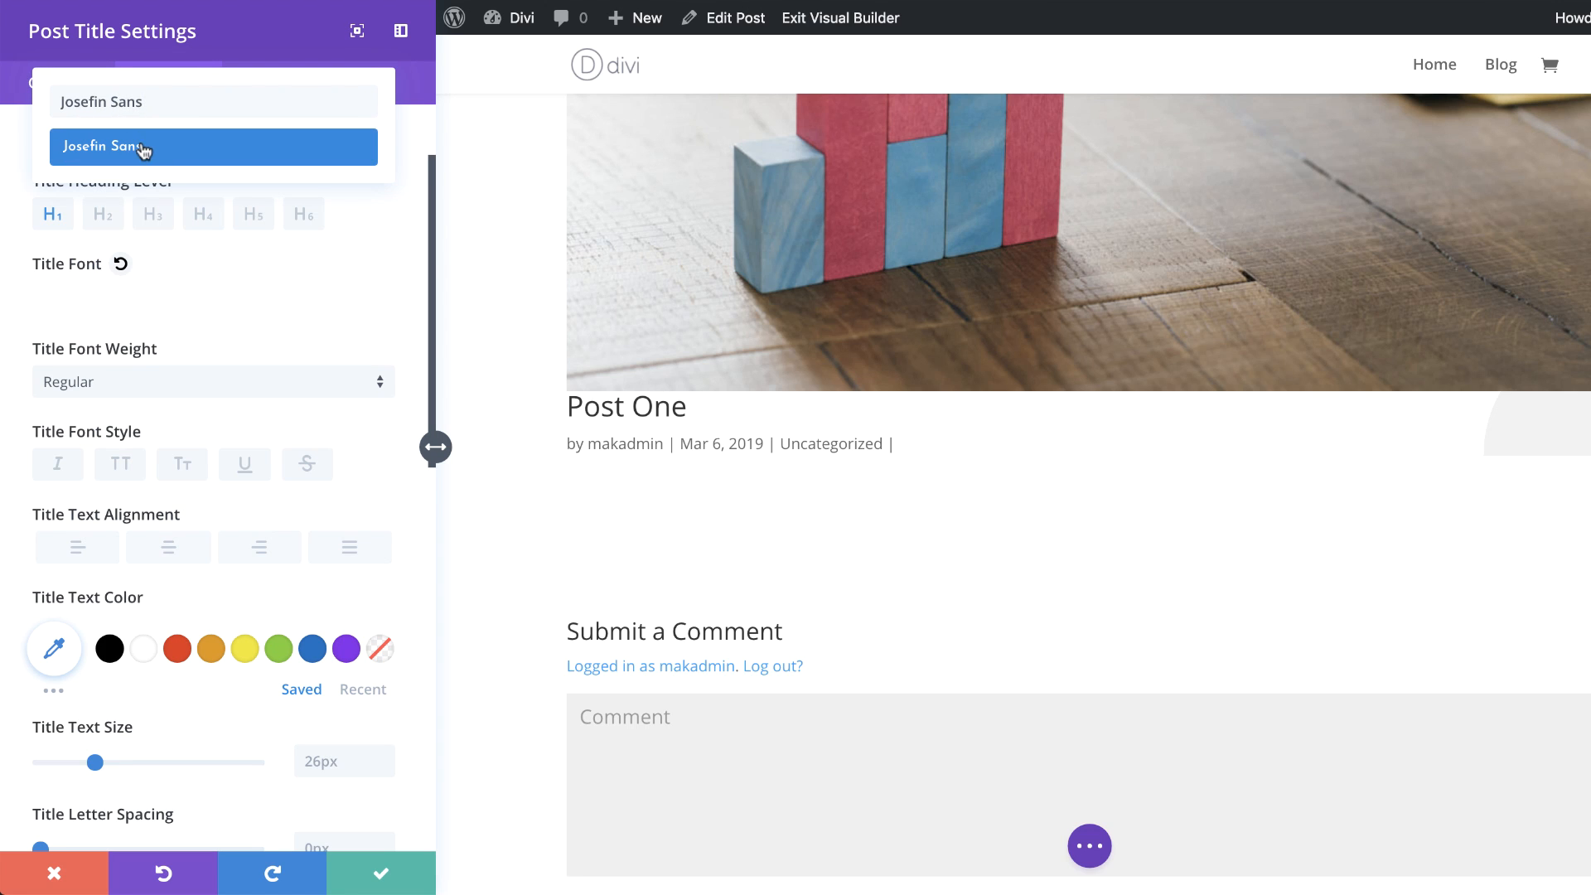
click(149, 149)
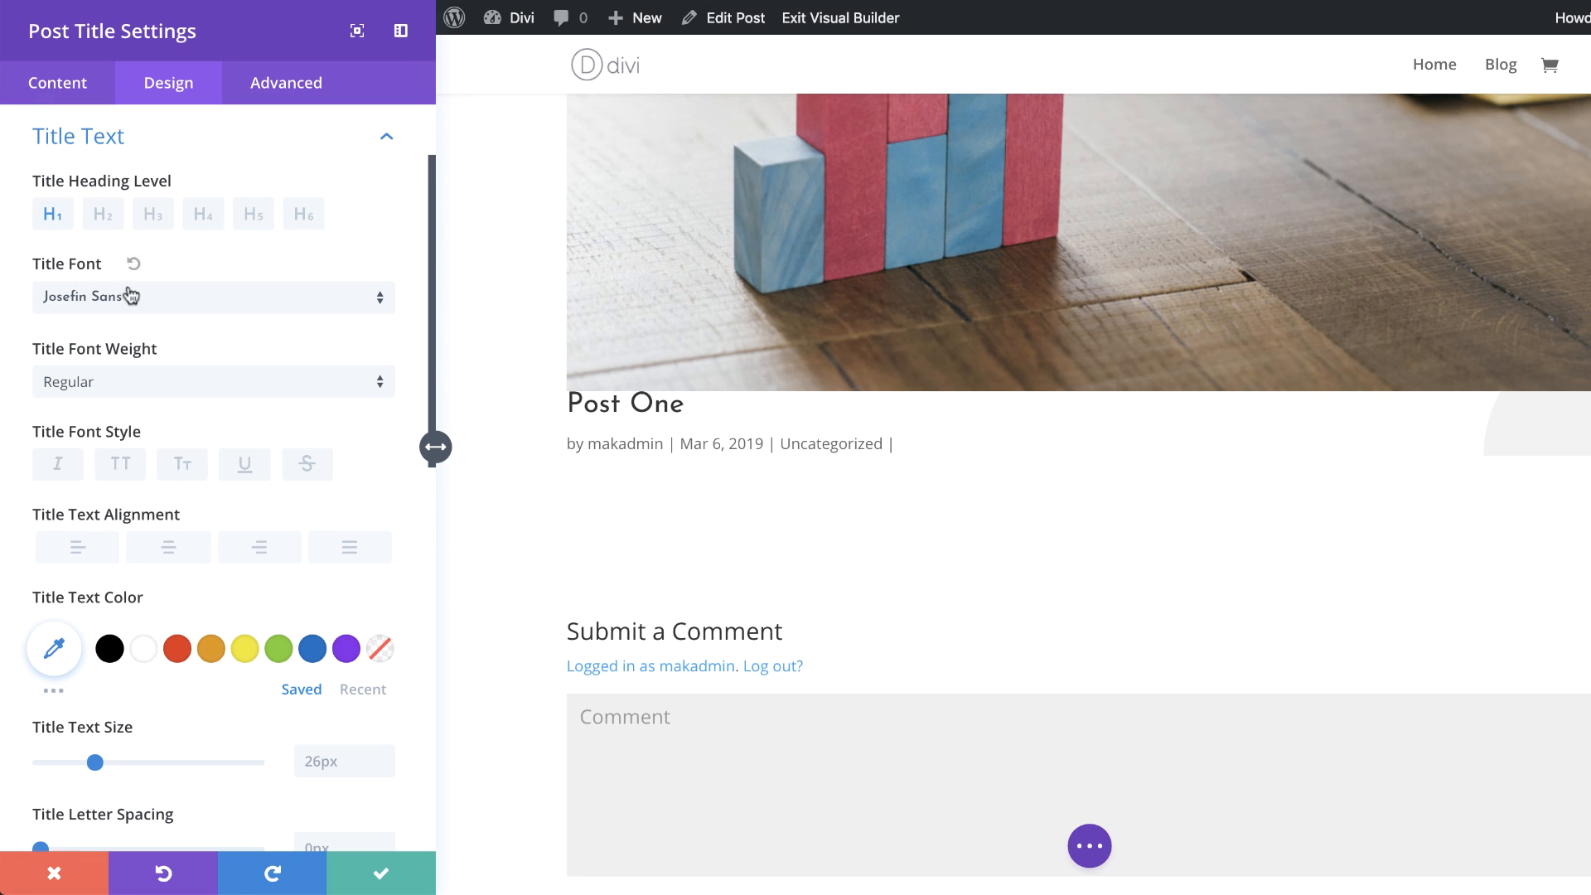
Step: Right-align the title text and set its size to 36px
click(262, 551)
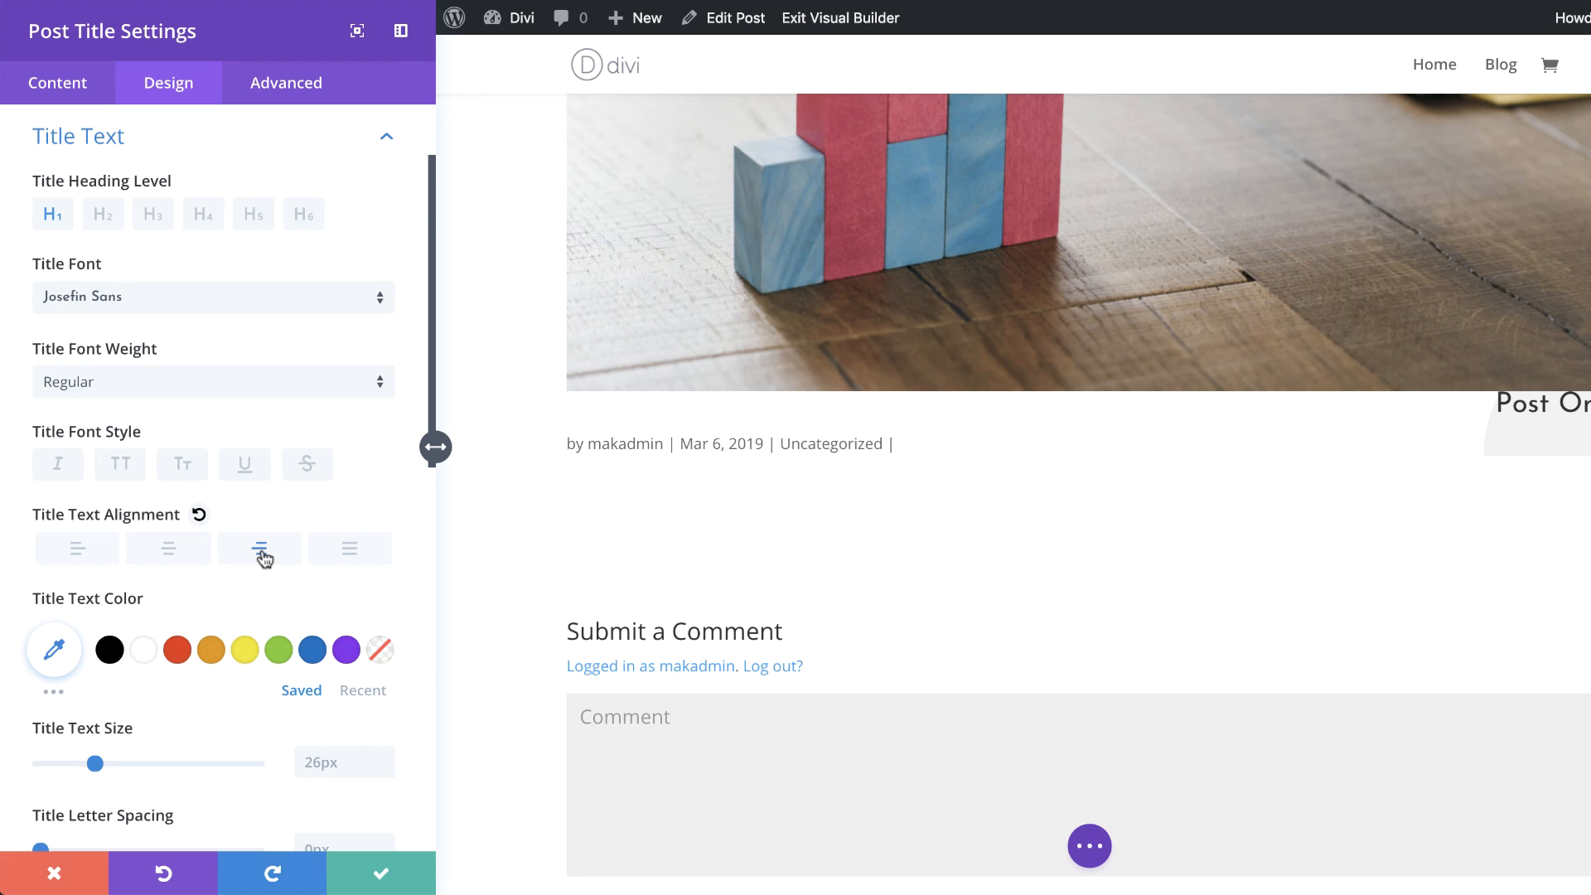
scroll(333, 578, down, 5)
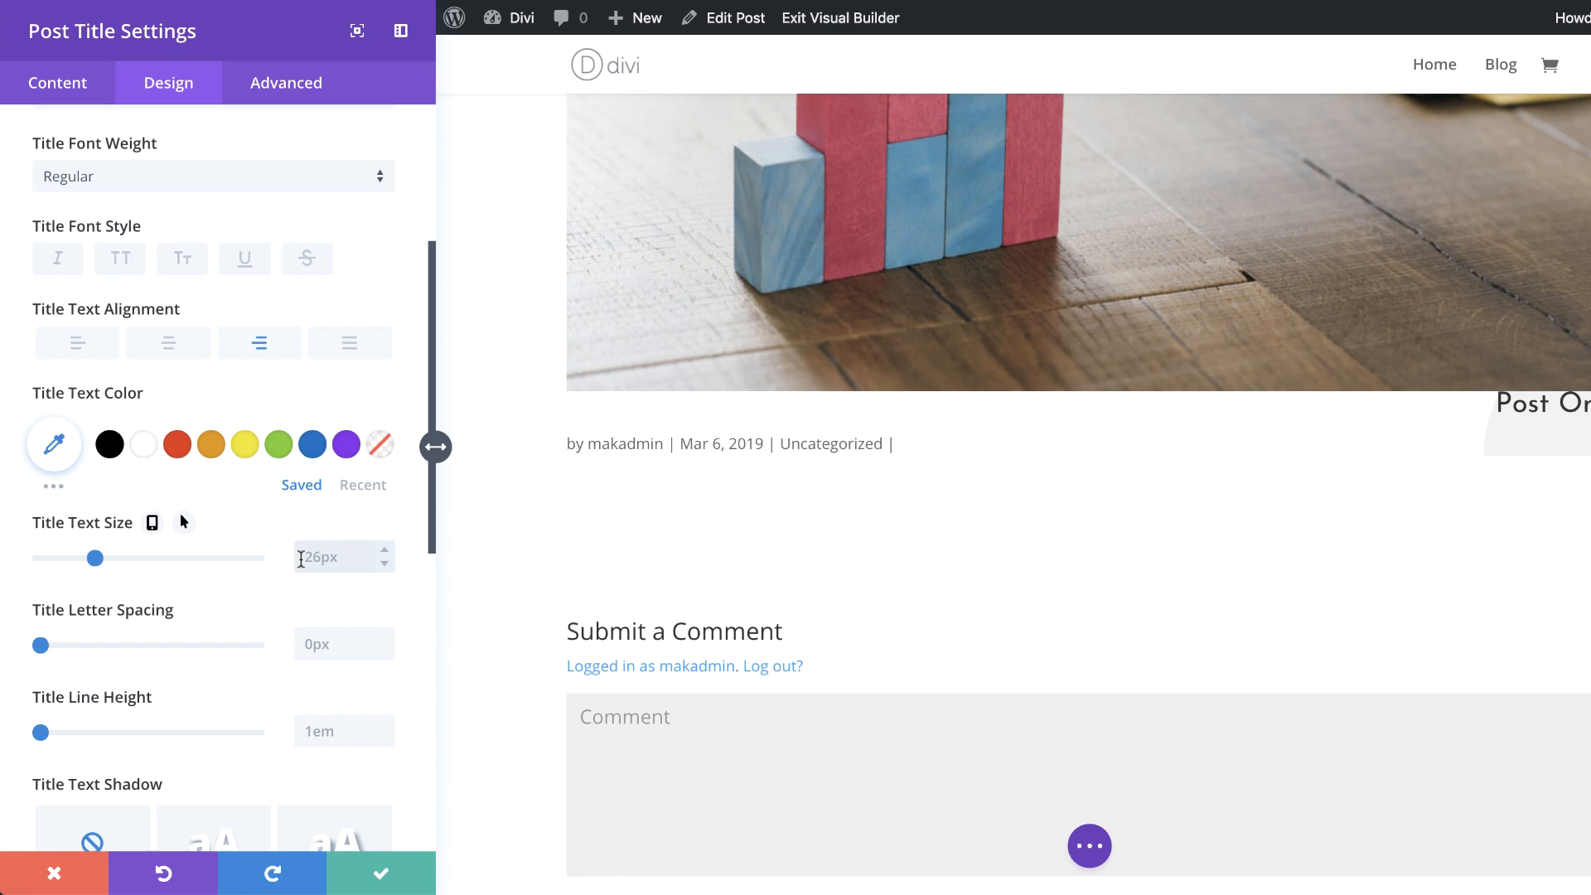
click(301, 559)
text(36px)
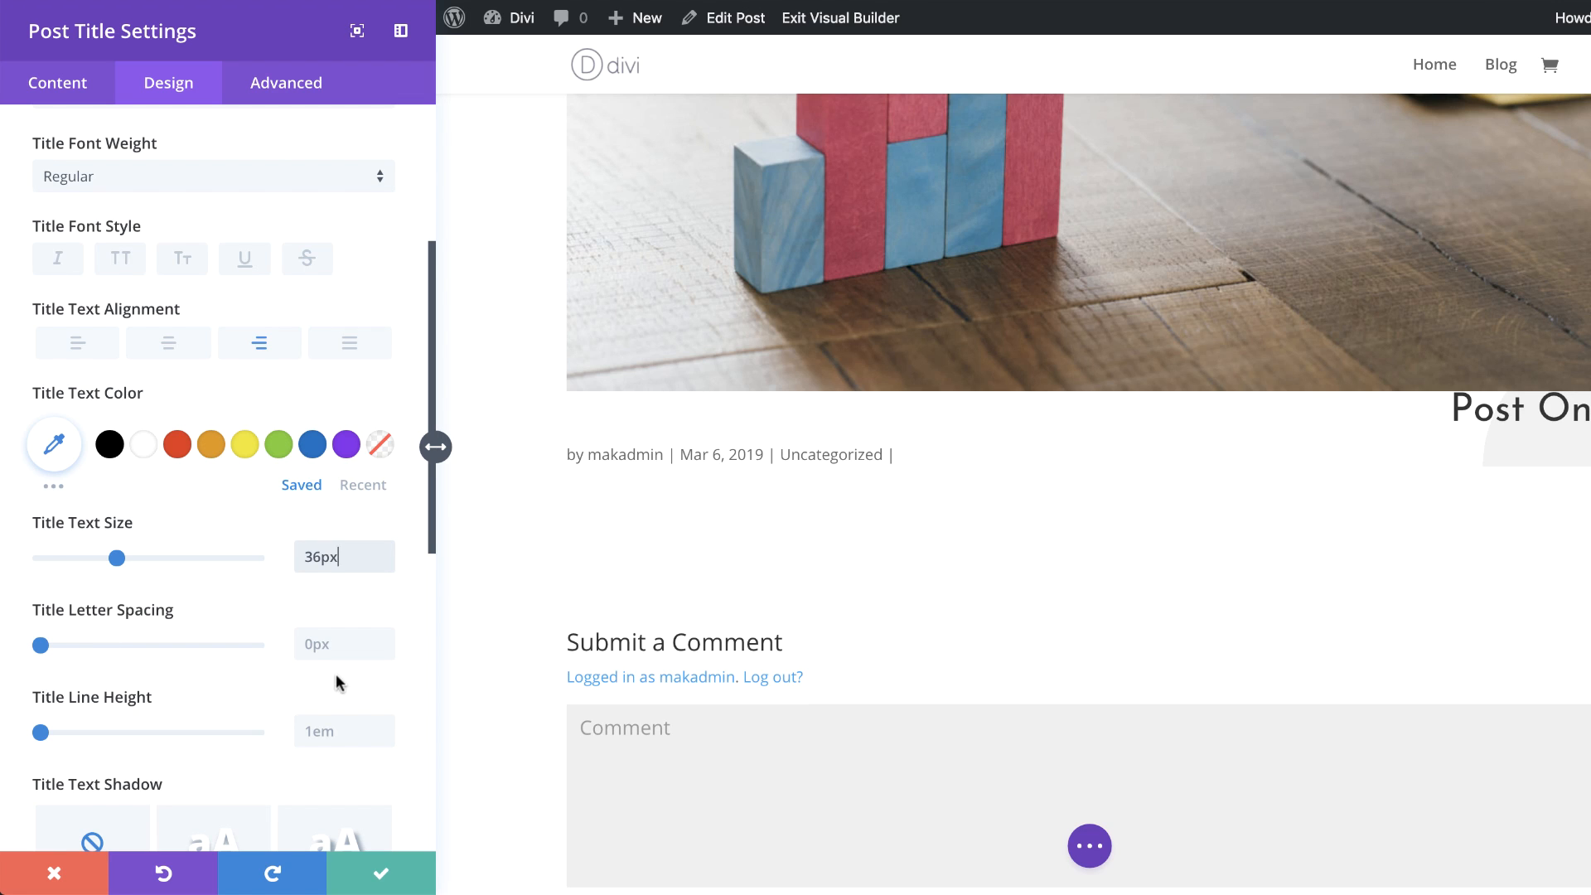
Step: Set the title line height to 1.7em and enable its responsive settings, reviewing the tablet and phone values
click(336, 734)
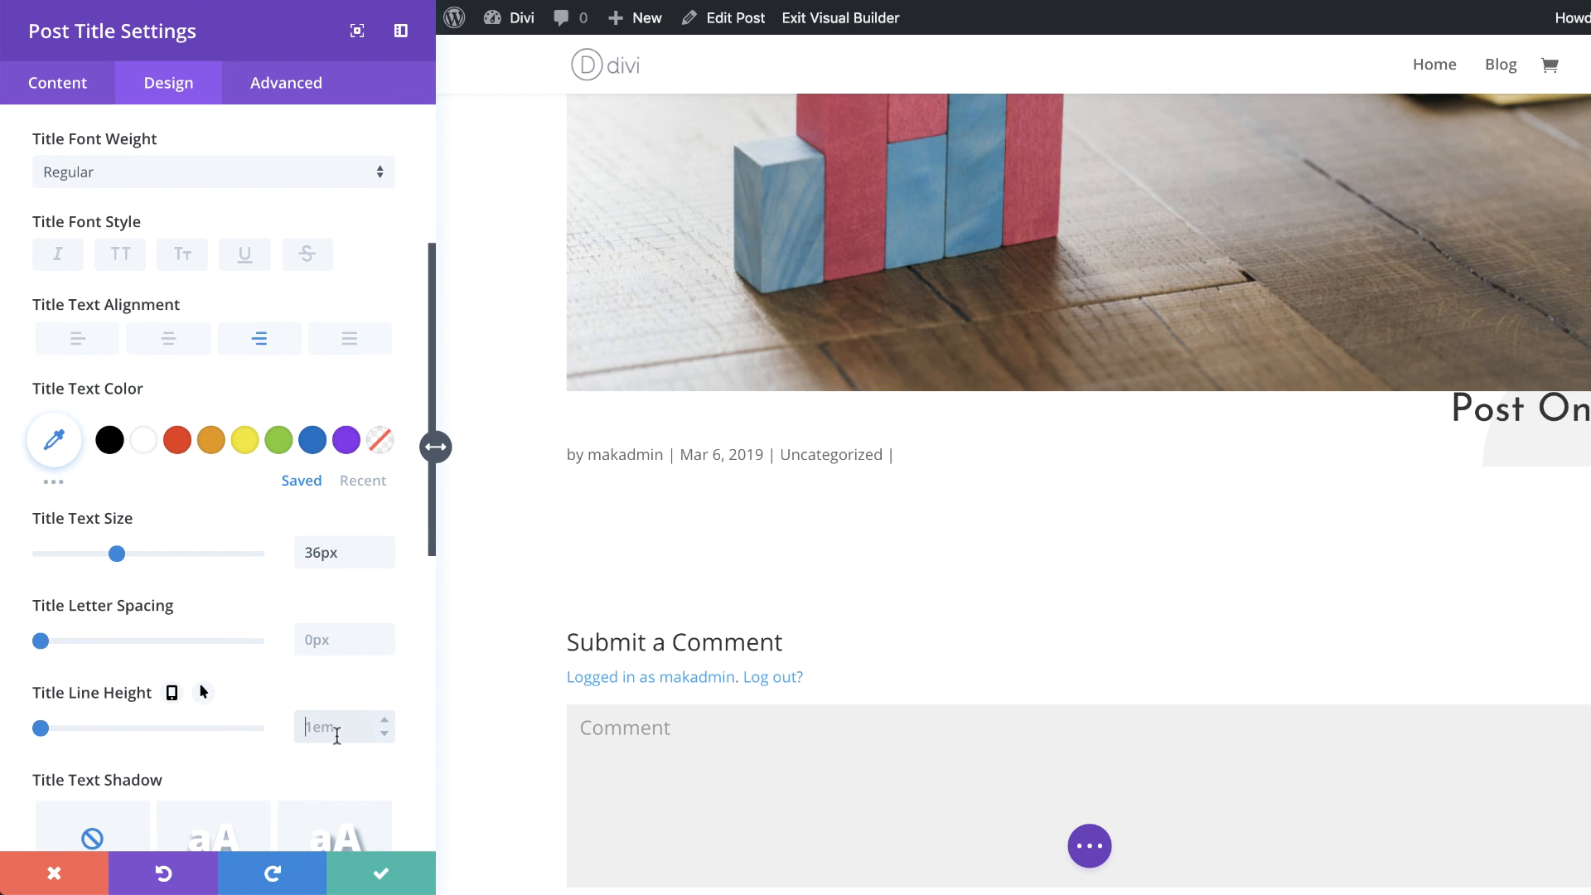
text(1.7em)
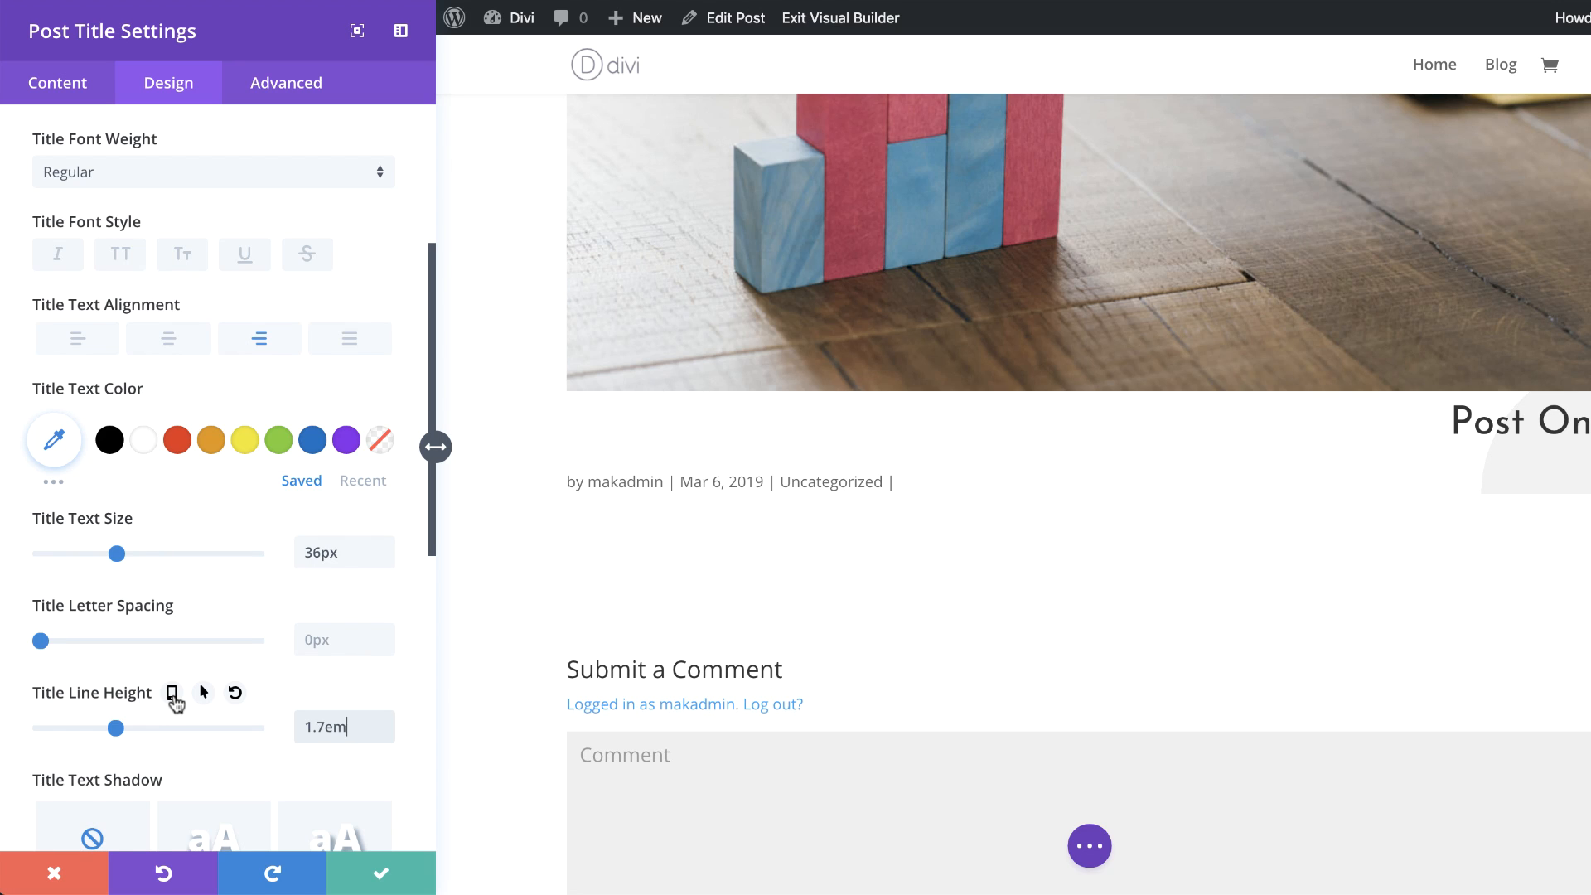
click(172, 695)
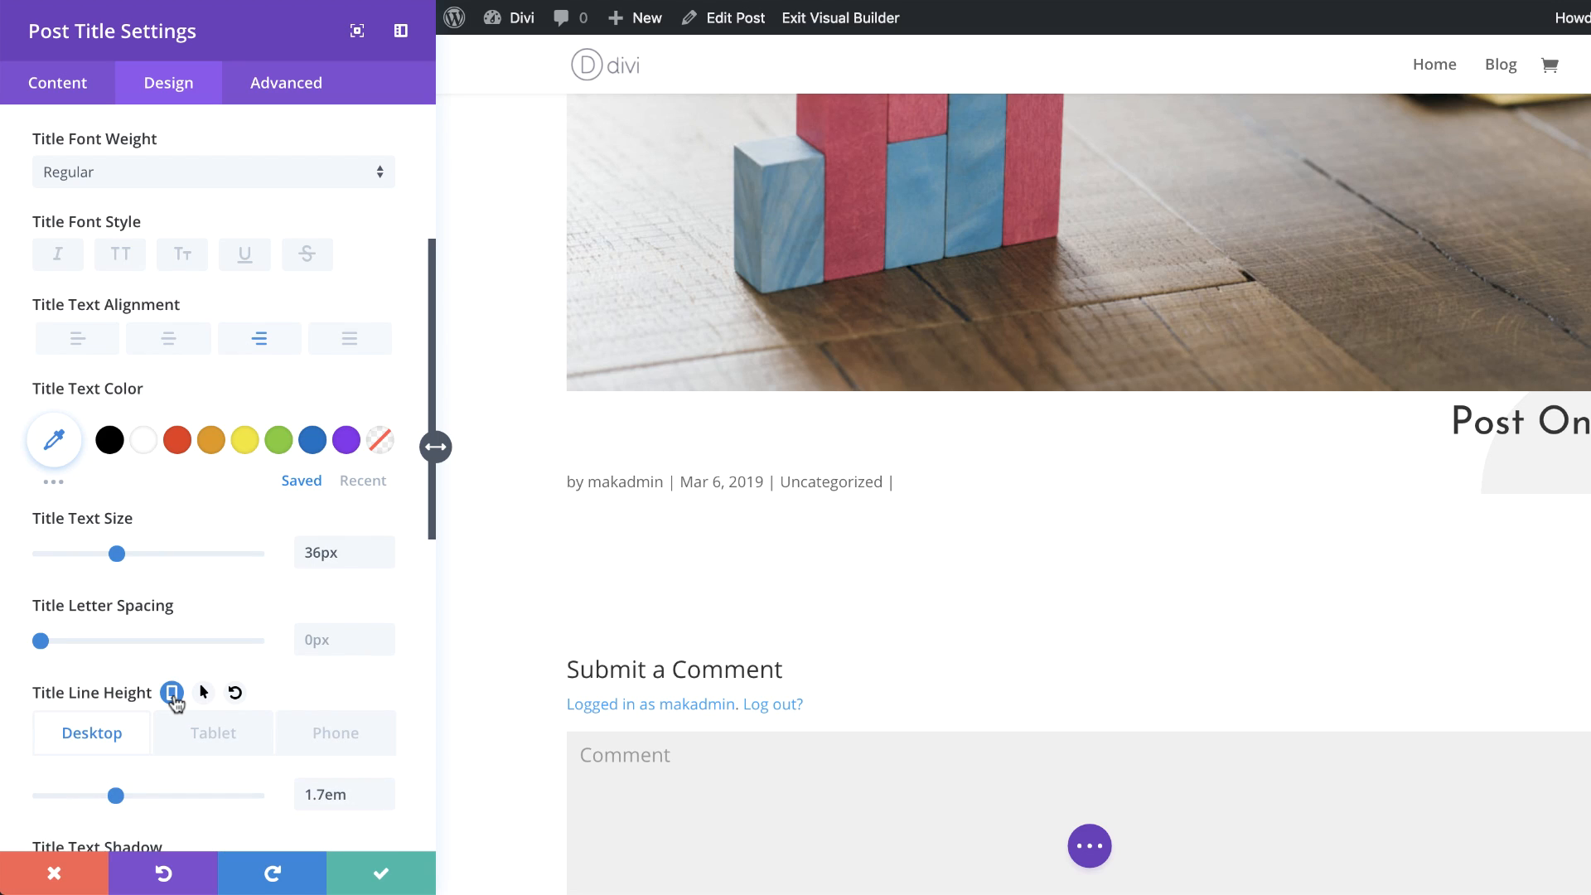
click(216, 734)
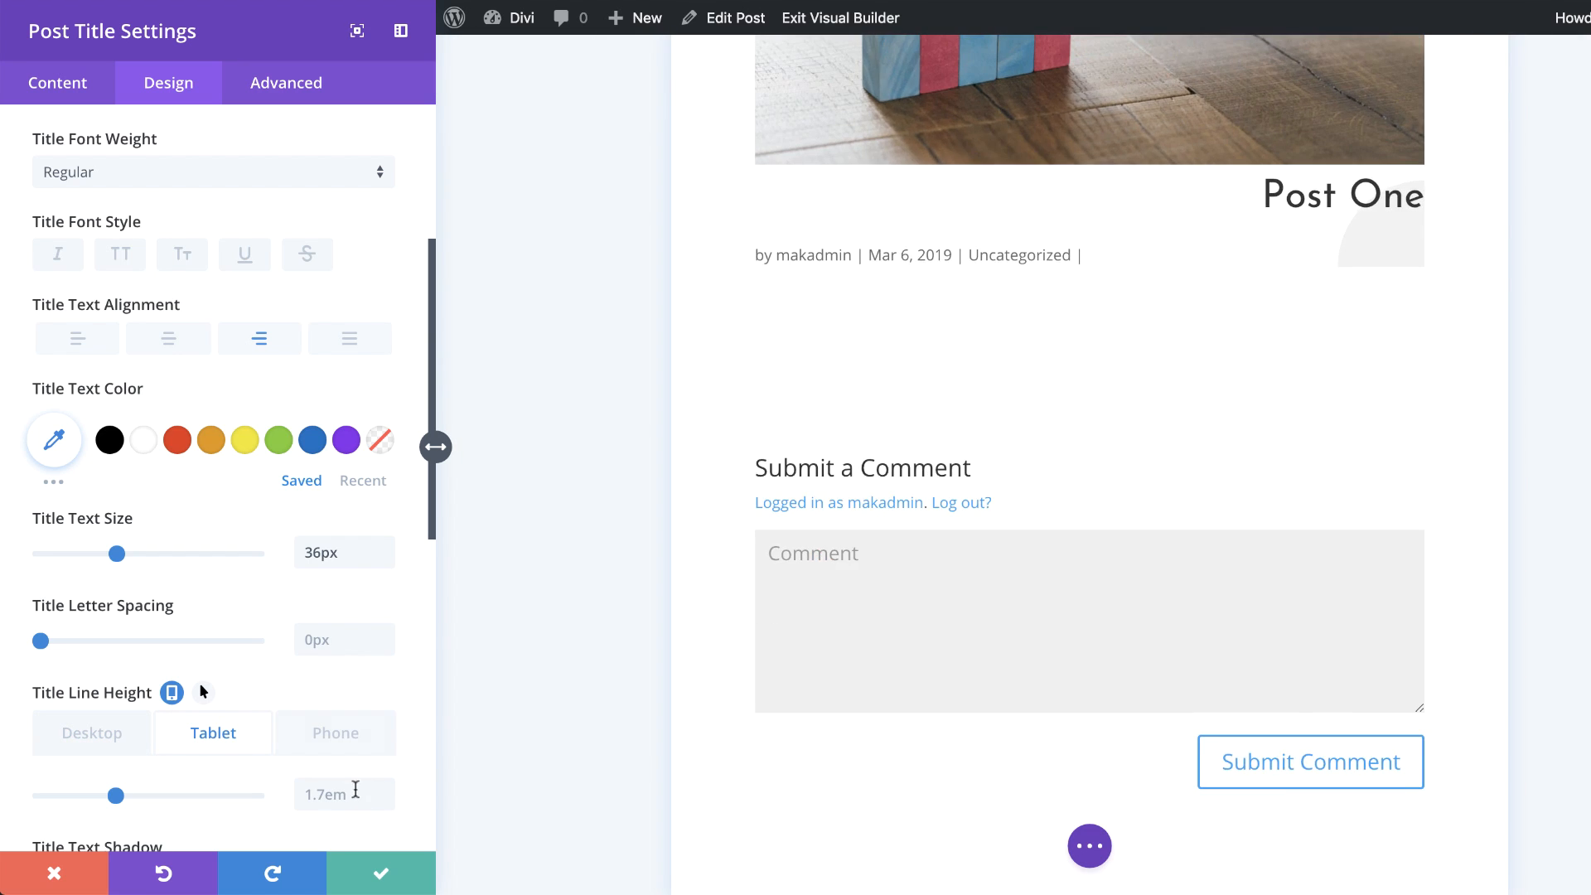
click(334, 794)
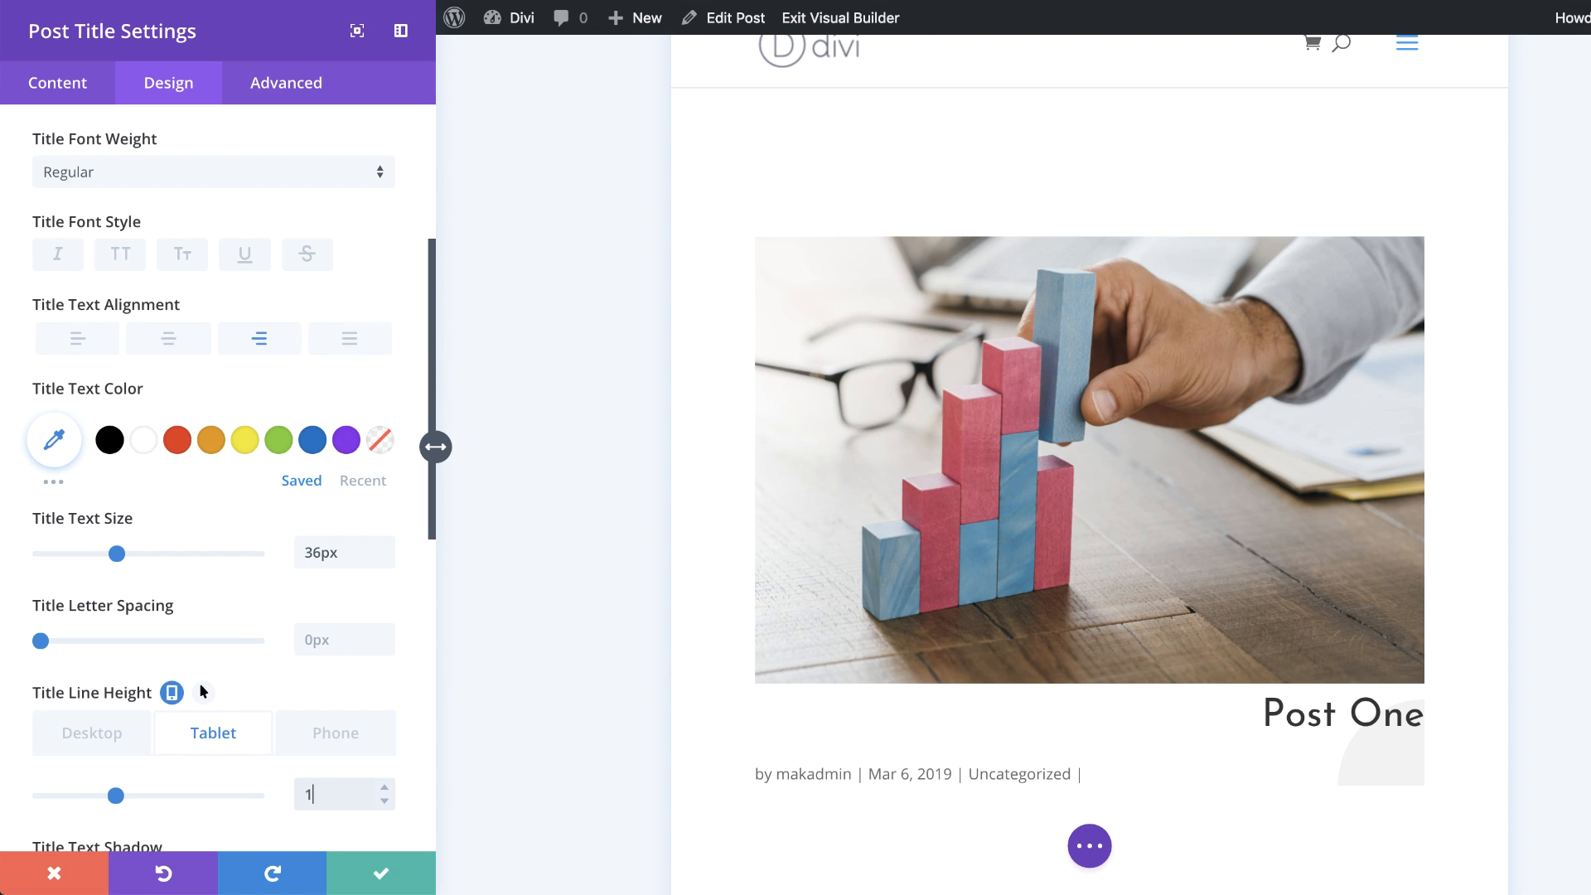
click(335, 732)
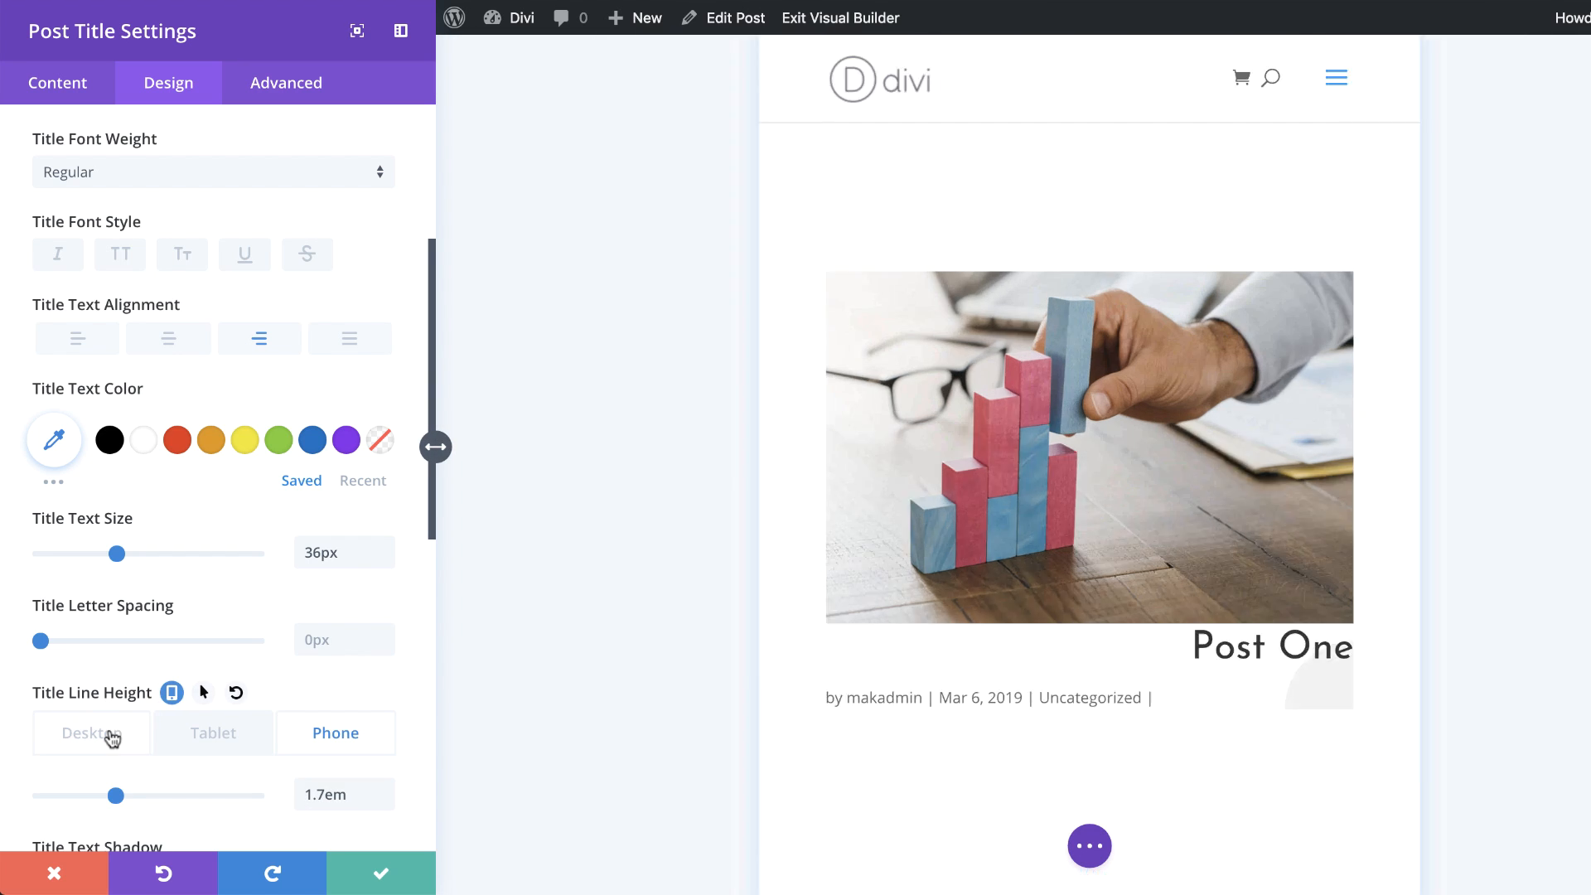
click(107, 734)
Step: Set the meta font to Josefin Sans with an uppercase font style
scroll(246, 568, down, 1)
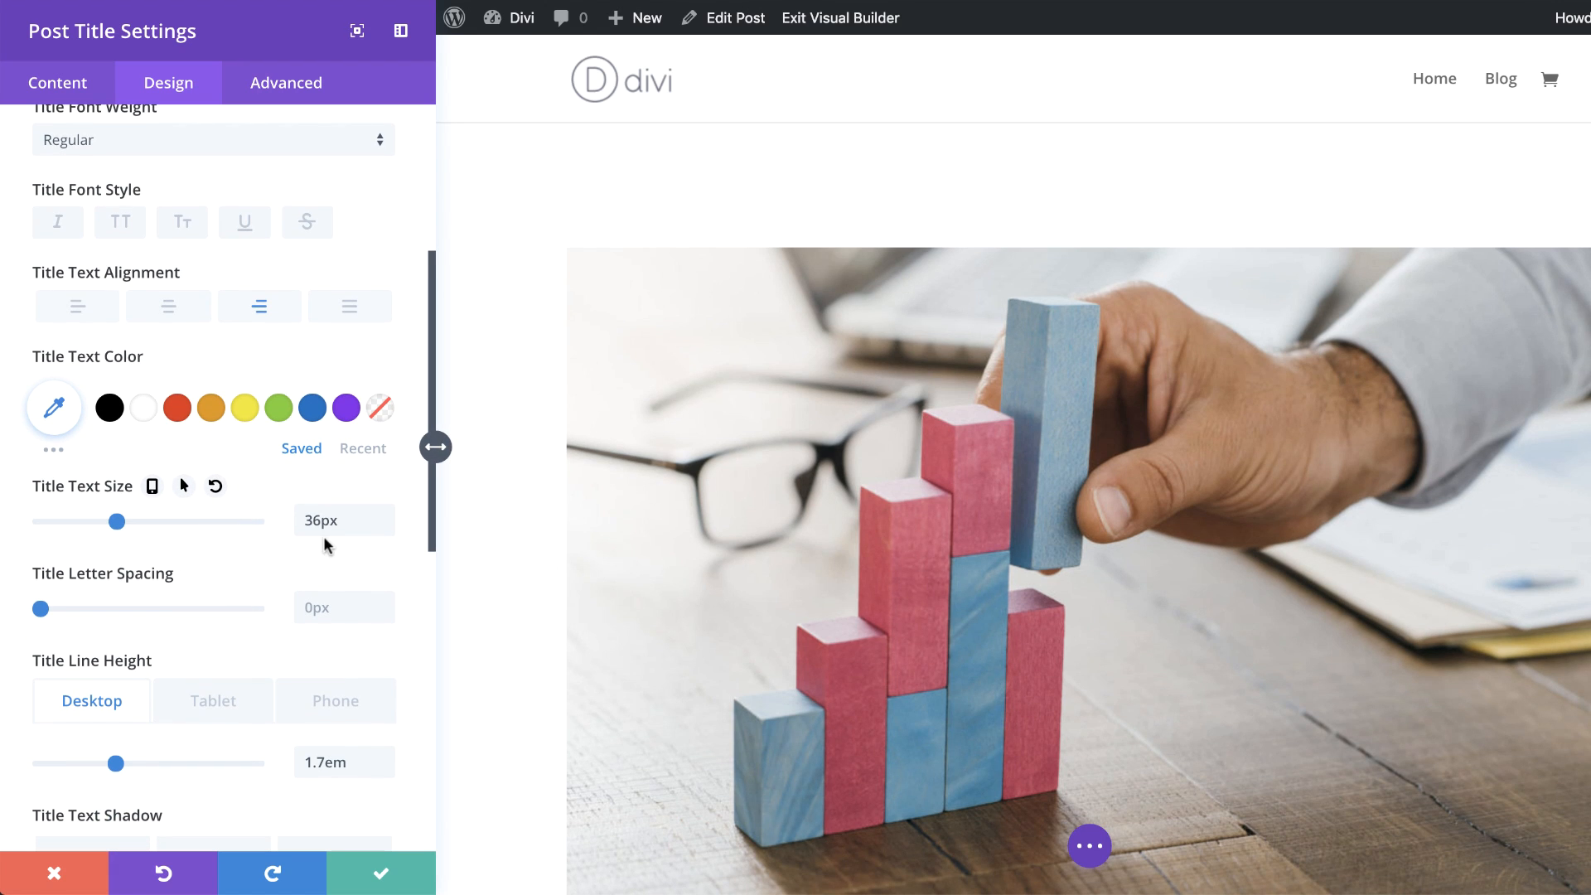
scroll(248, 601, down, 3)
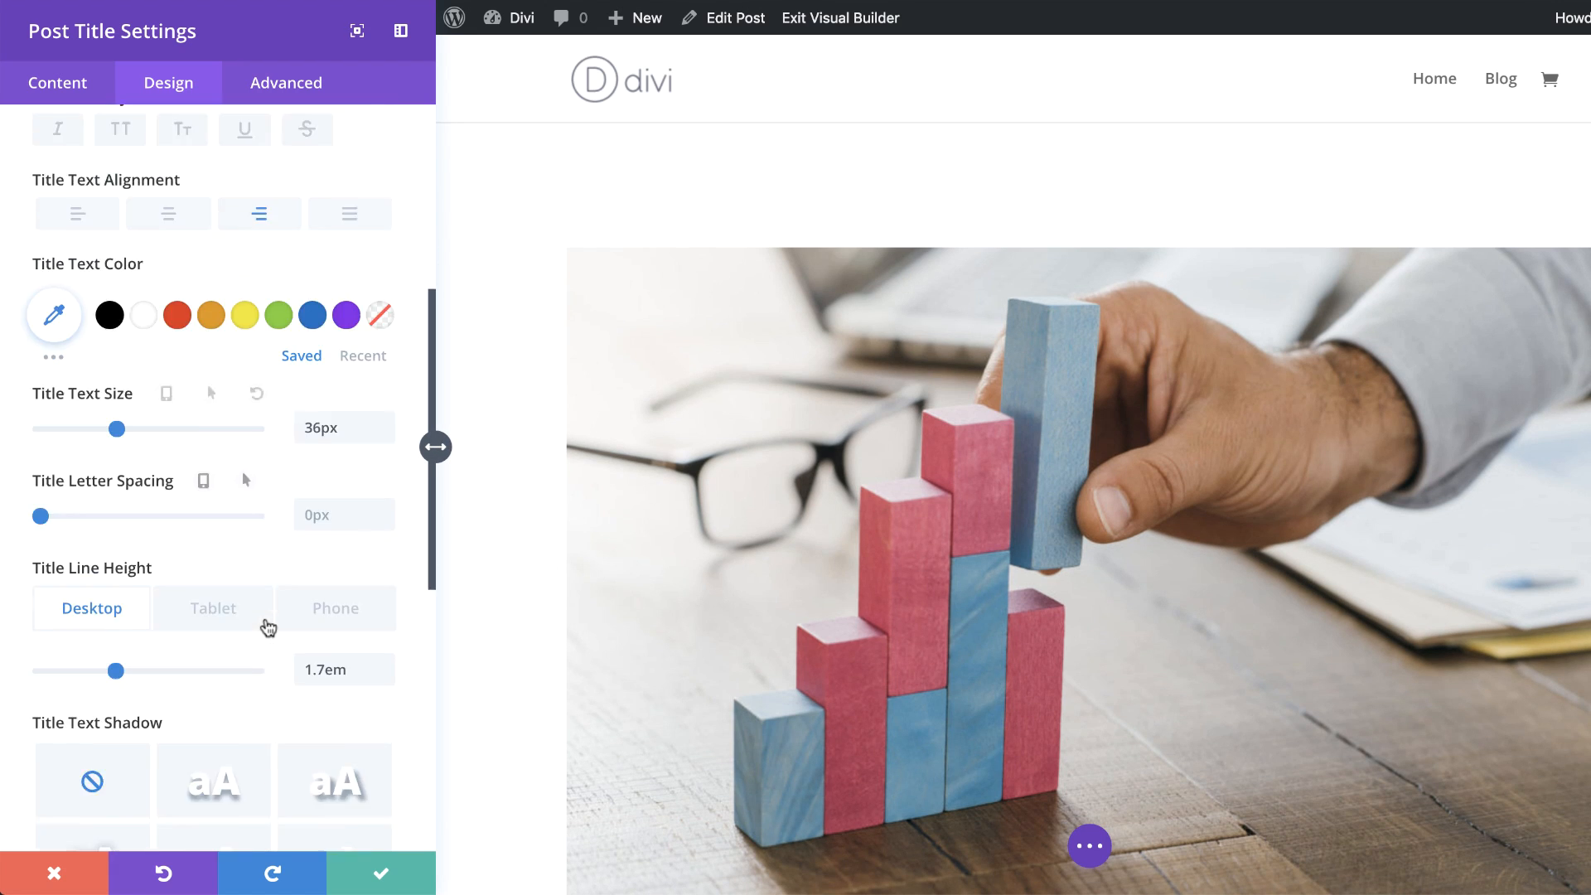
scroll(707, 653, down, 8)
scroll(705, 647, up, 3)
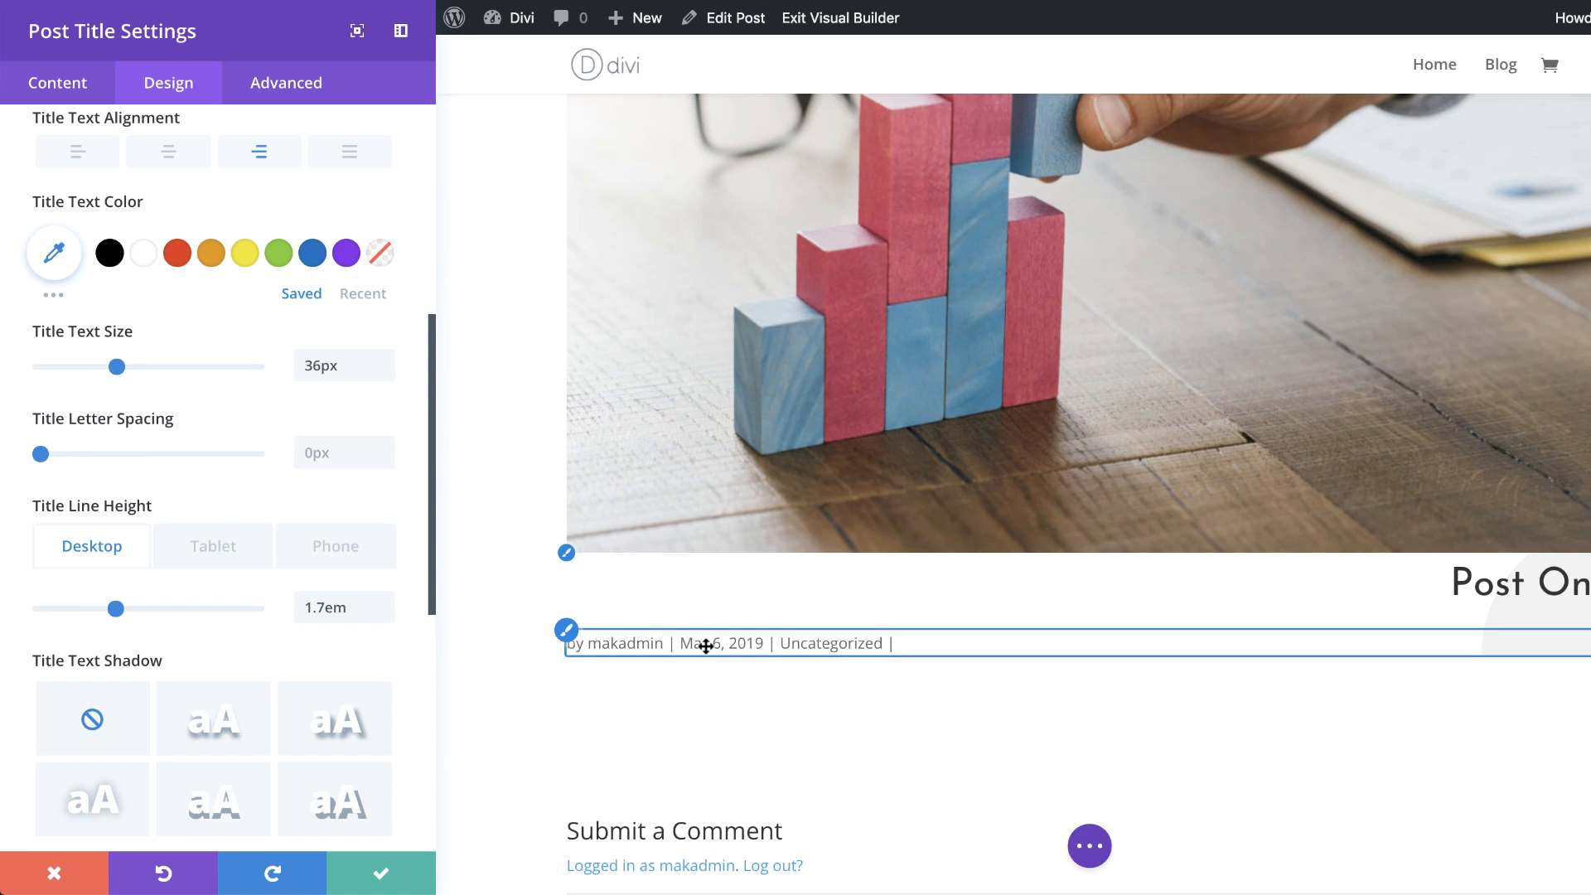
click(568, 638)
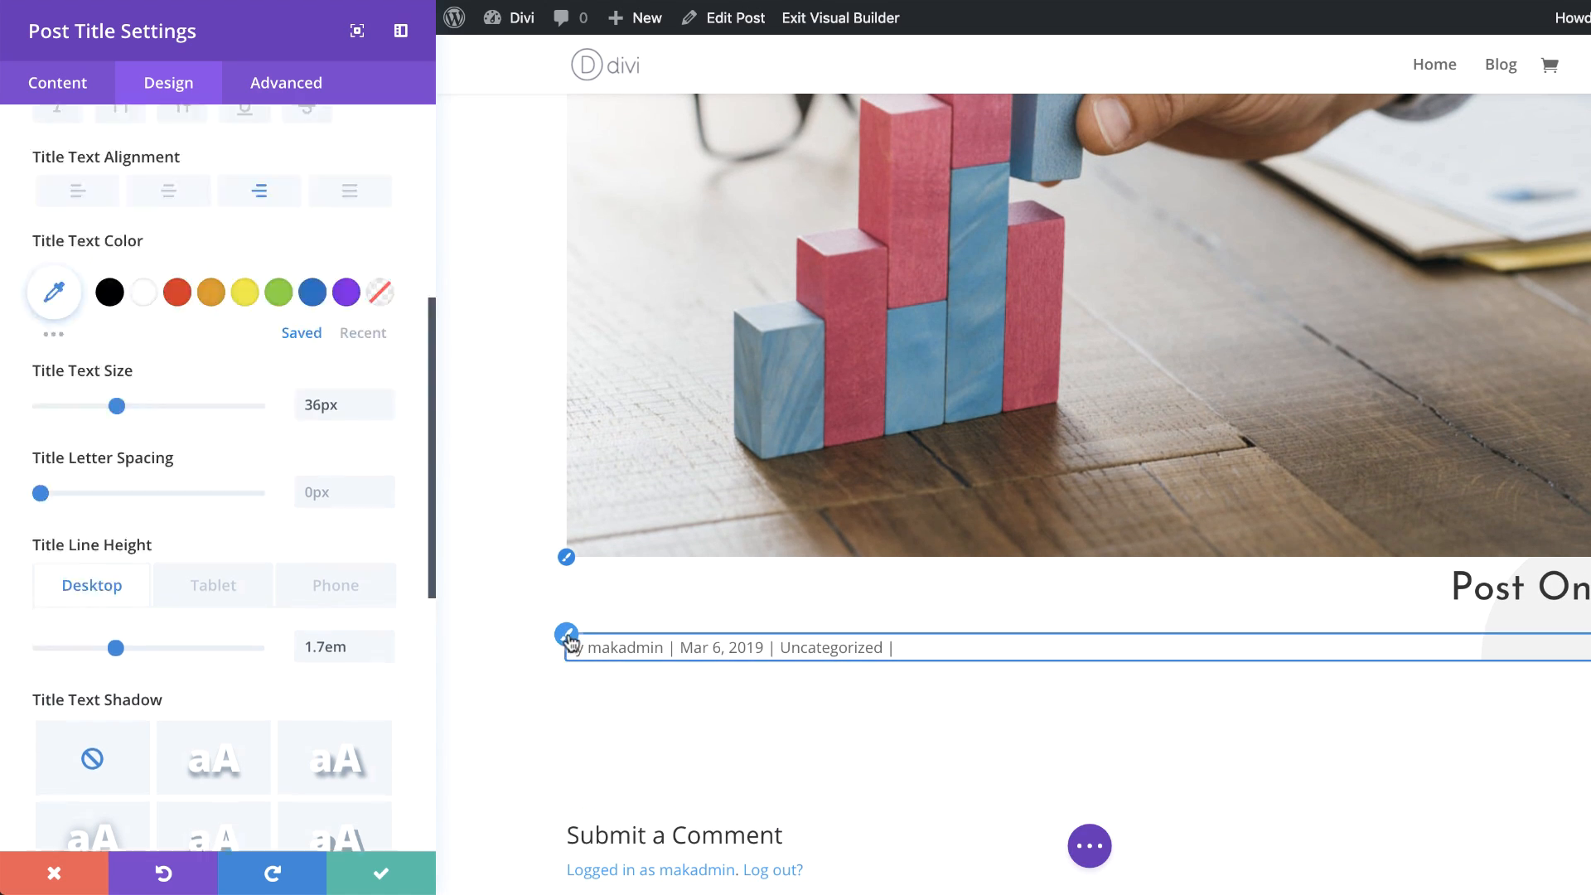
click(110, 219)
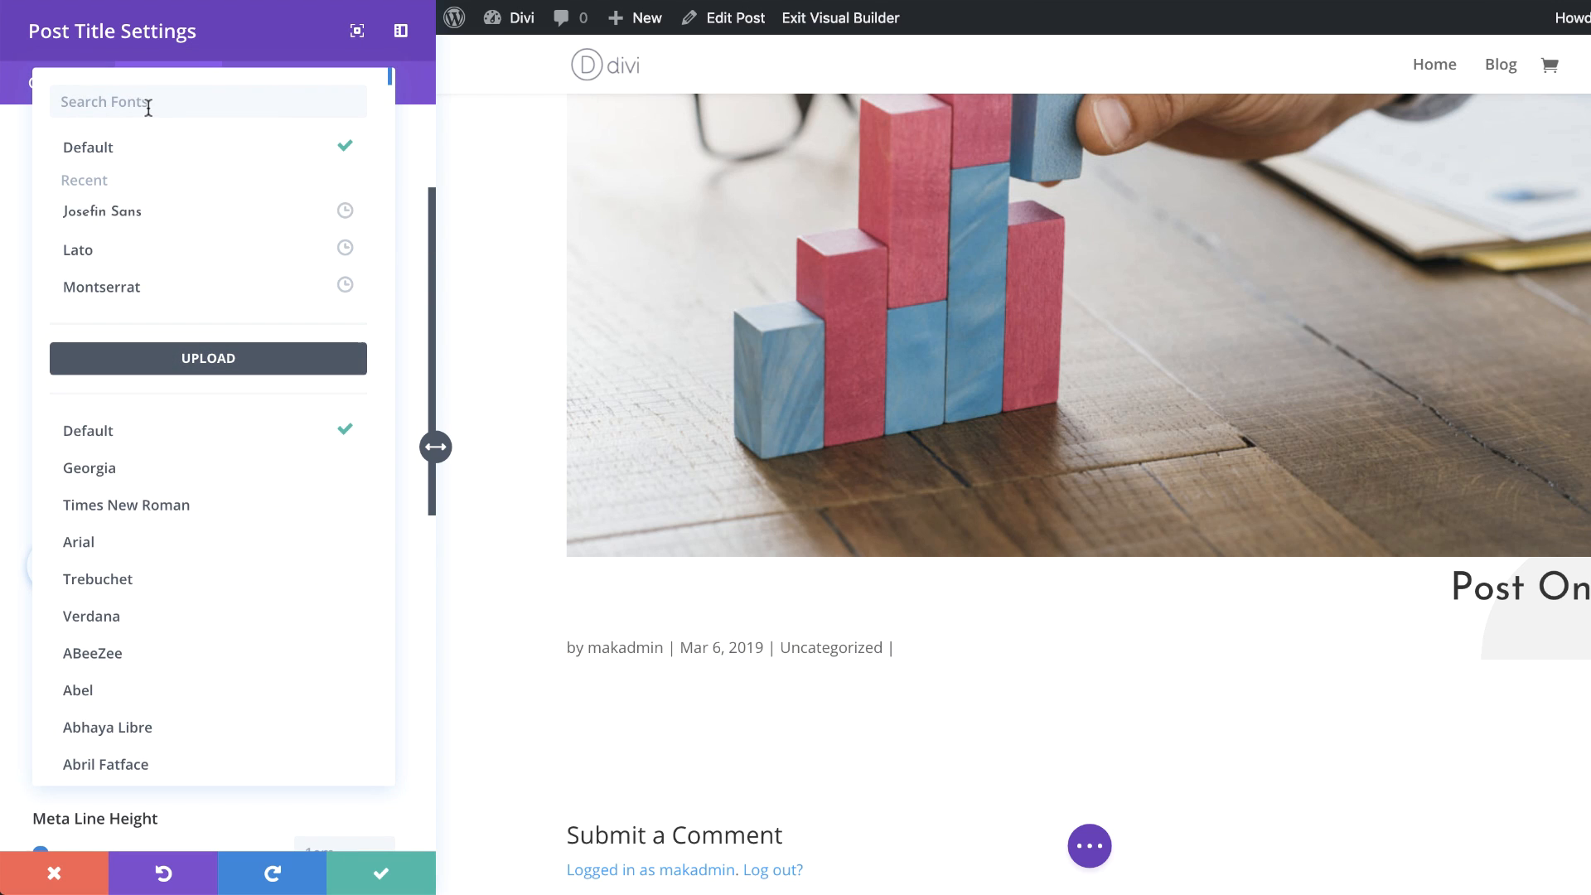
click(137, 221)
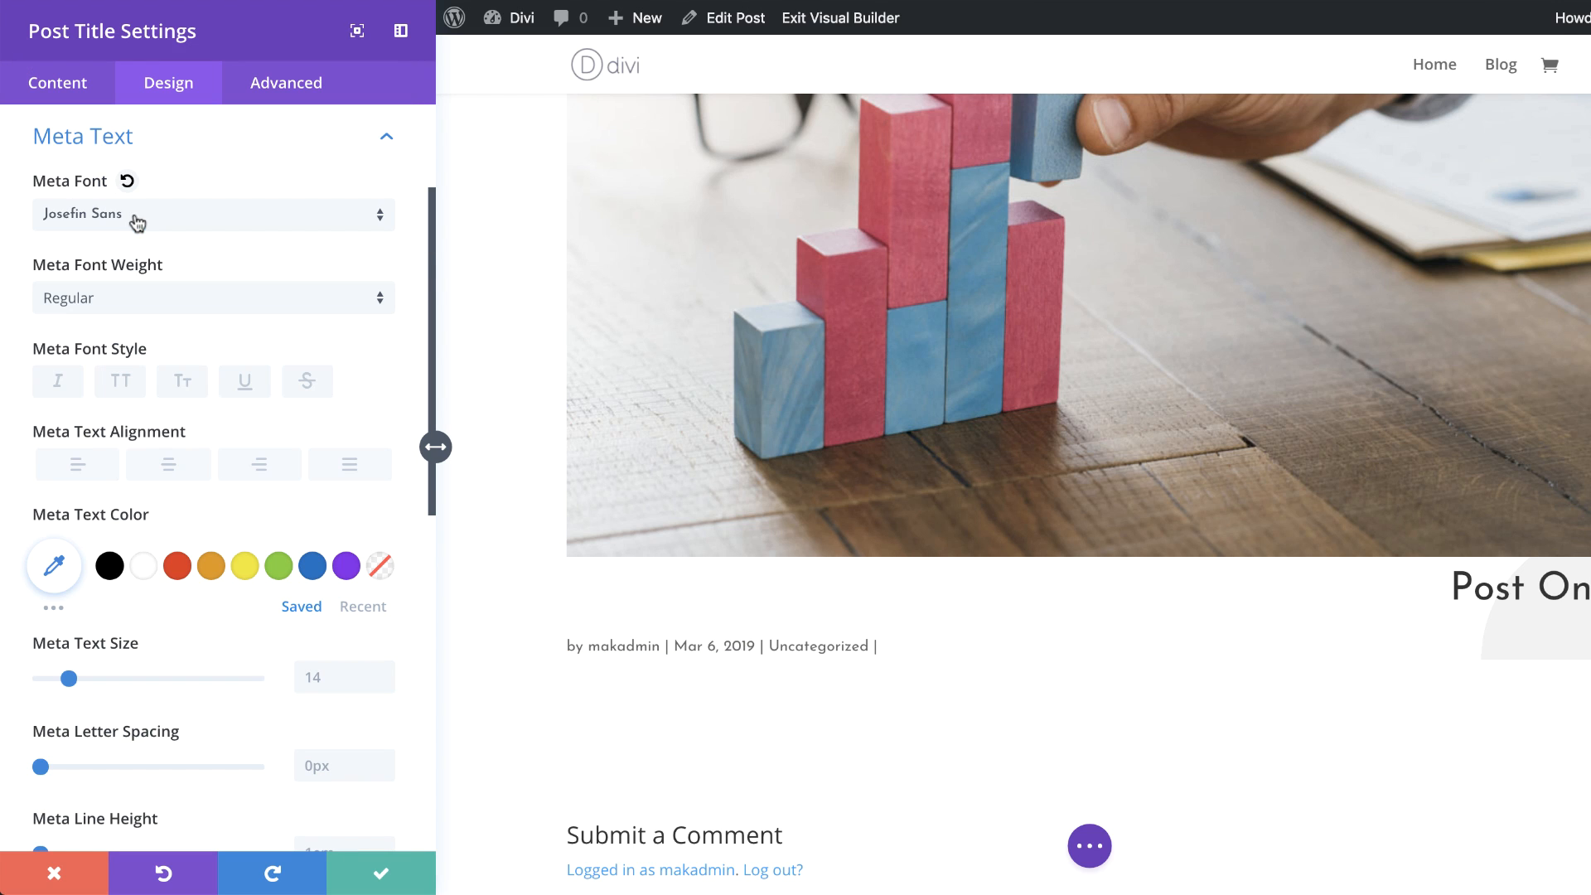
click(122, 383)
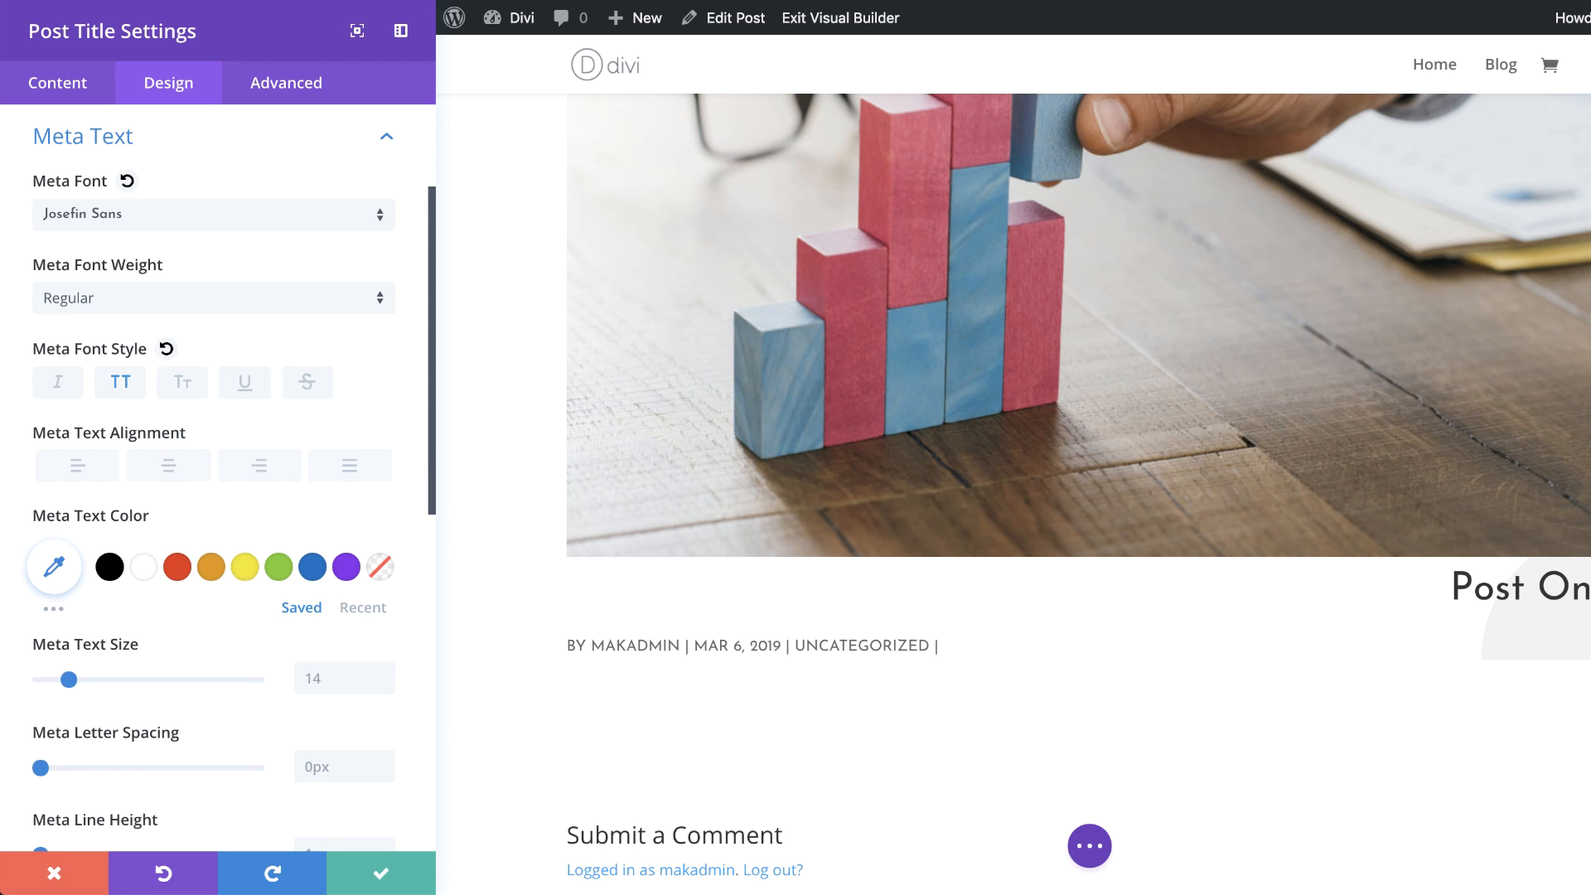
Step: Left-align the meta text and set its letter spacing to 2px
click(77, 466)
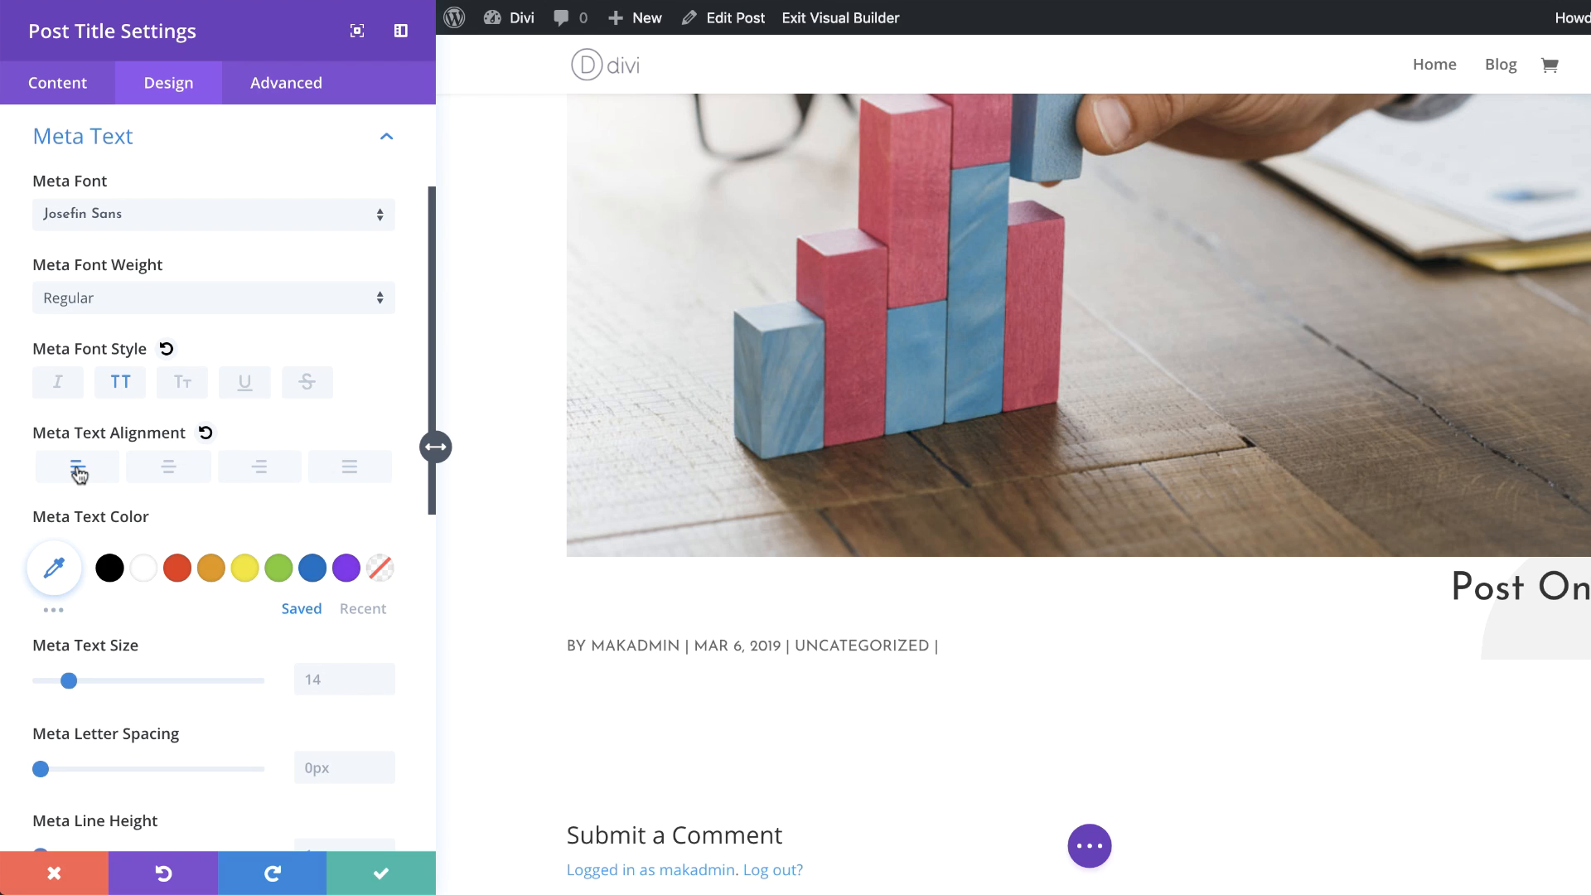
scroll(361, 755, down, 1)
click(322, 734)
text(2px)
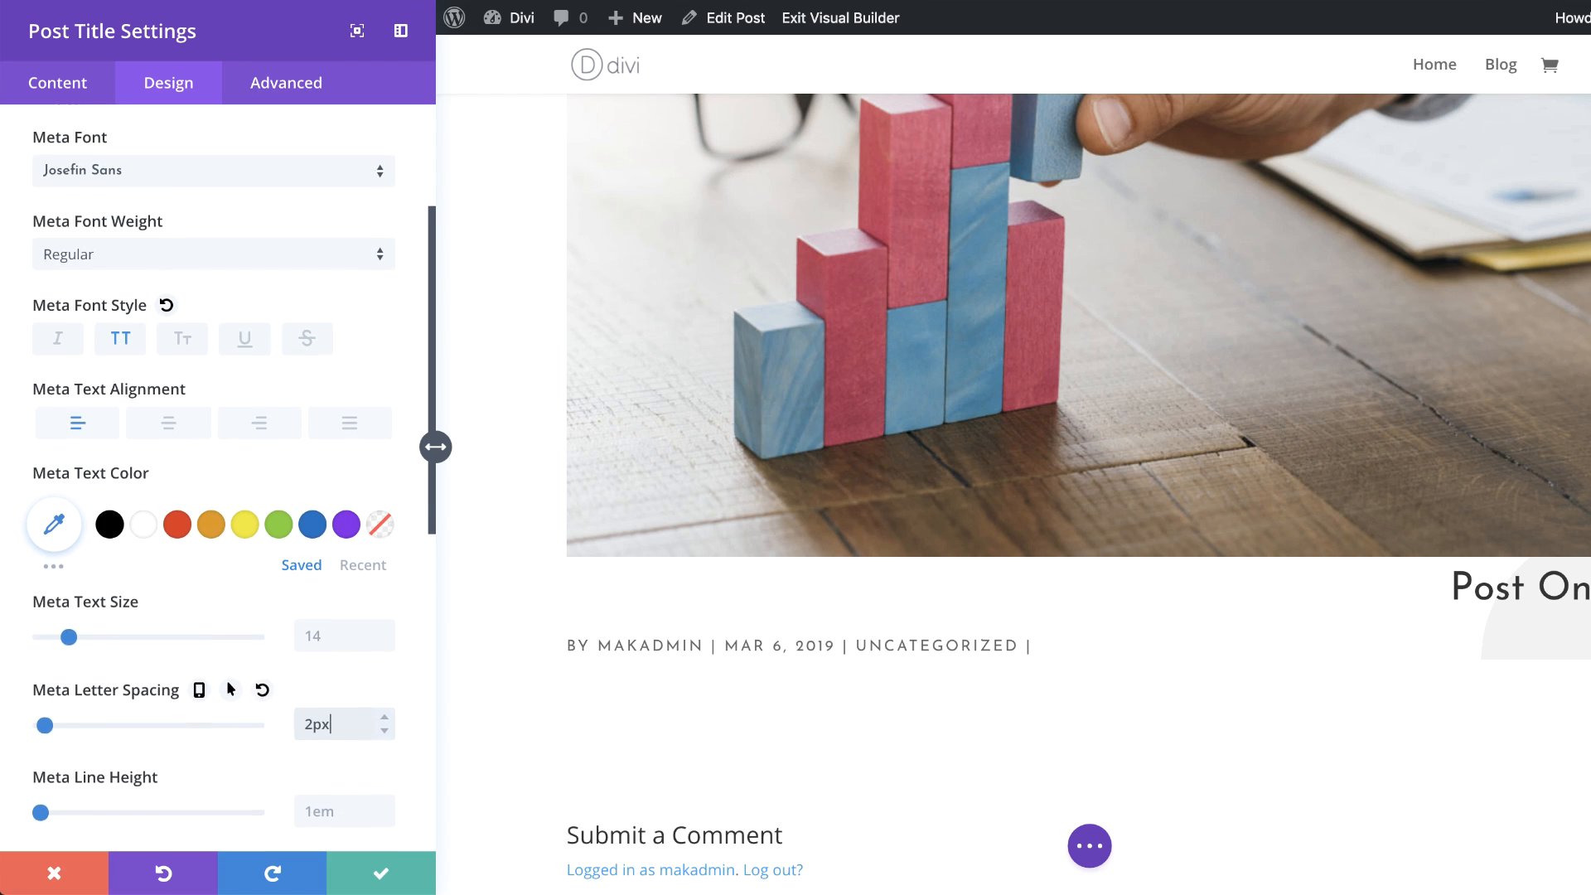
Step: Set the meta line height to 2em
scroll(327, 742, down, 3)
click(328, 700)
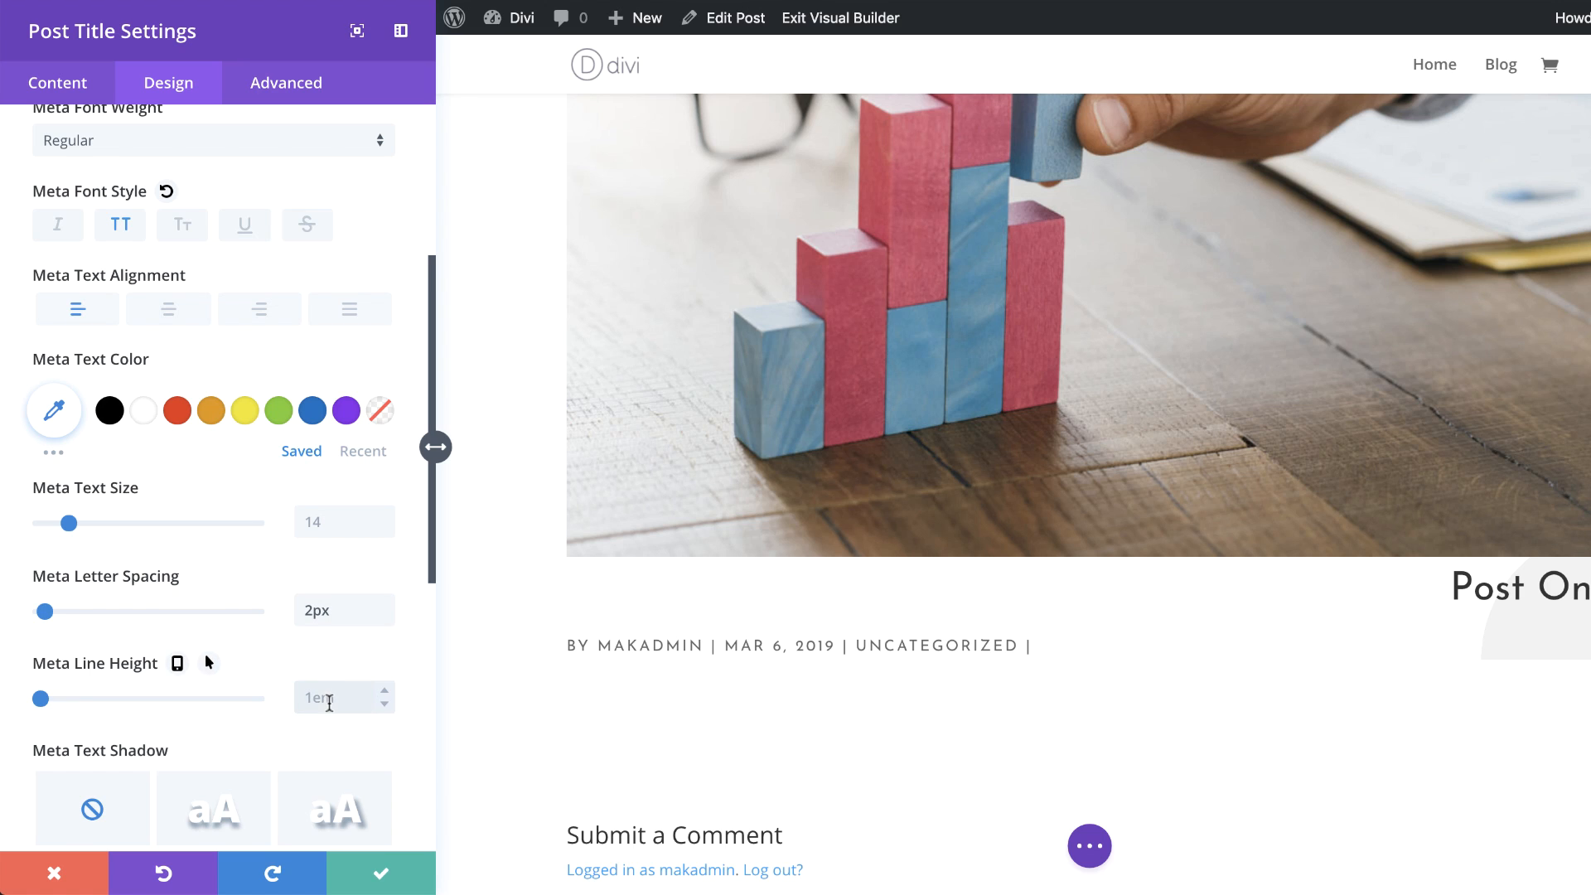
text(2em)
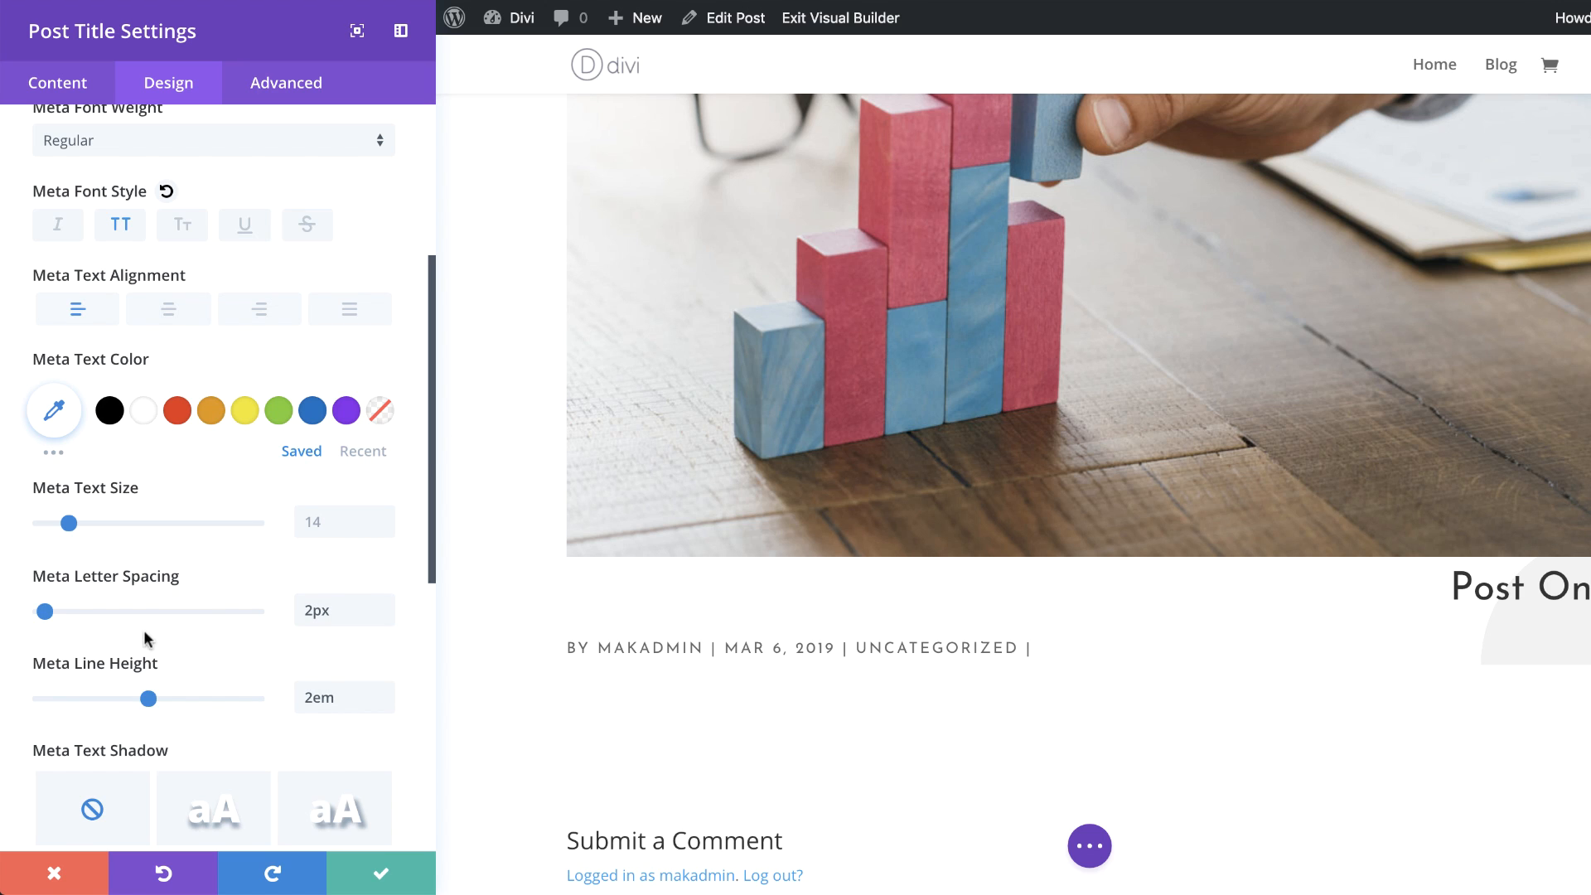
scroll(208, 608, down, 1)
scroll(207, 598, down, 2)
scroll(208, 598, down, 3)
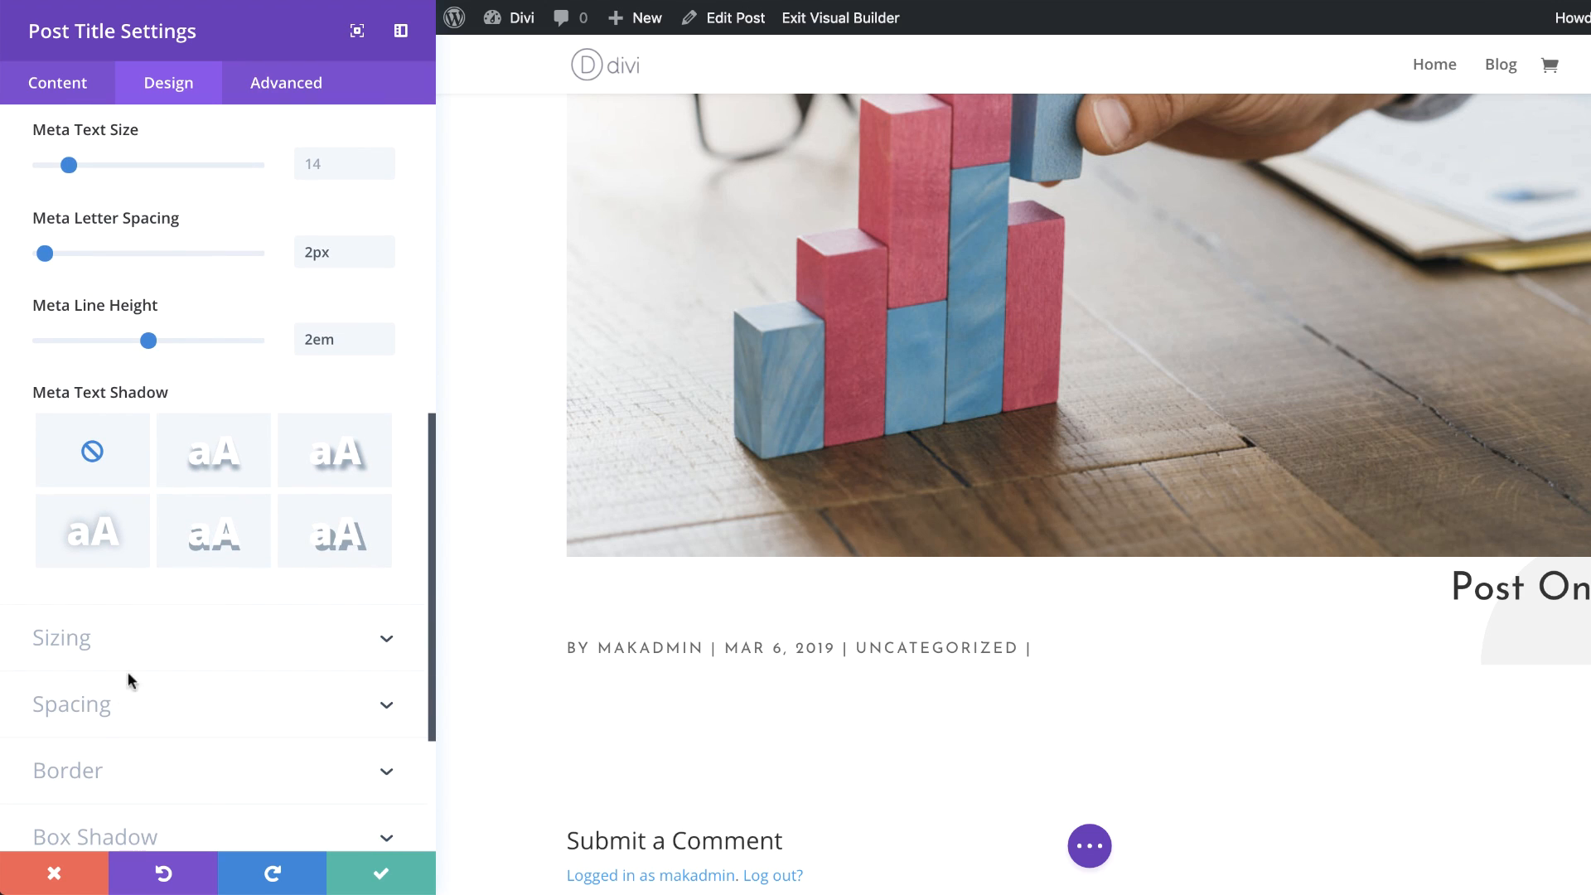
Step: Set the Post Title module's custom top margin to -5vw
click(71, 704)
click(62, 307)
text(-5vw)
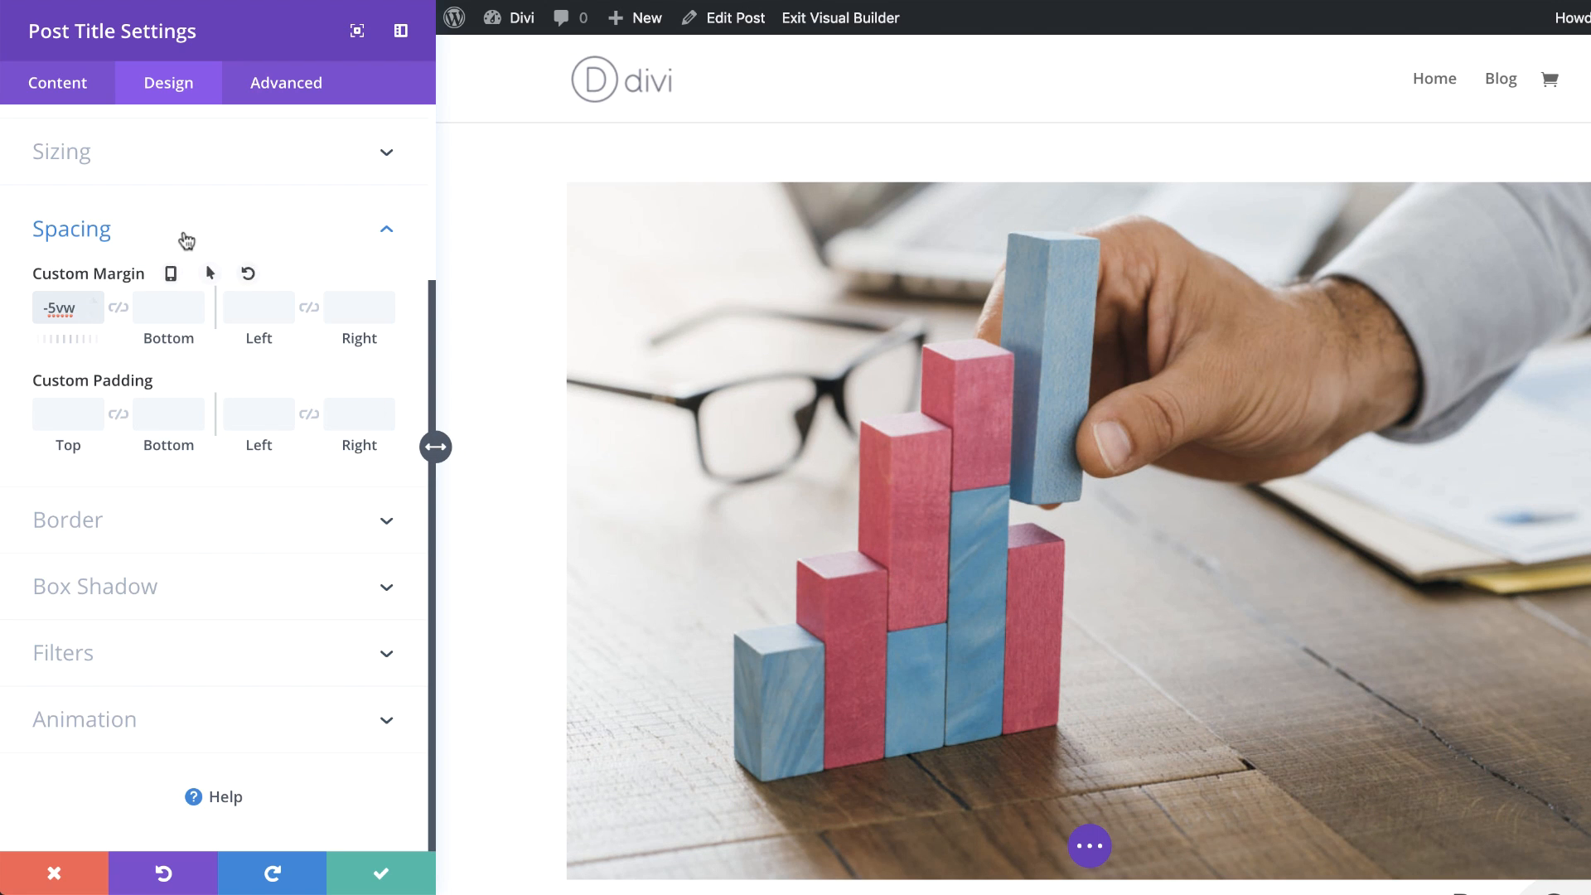
Step: Set the module's custom padding to 5vw on the top, bottom, left and right sides
click(181, 220)
click(241, 444)
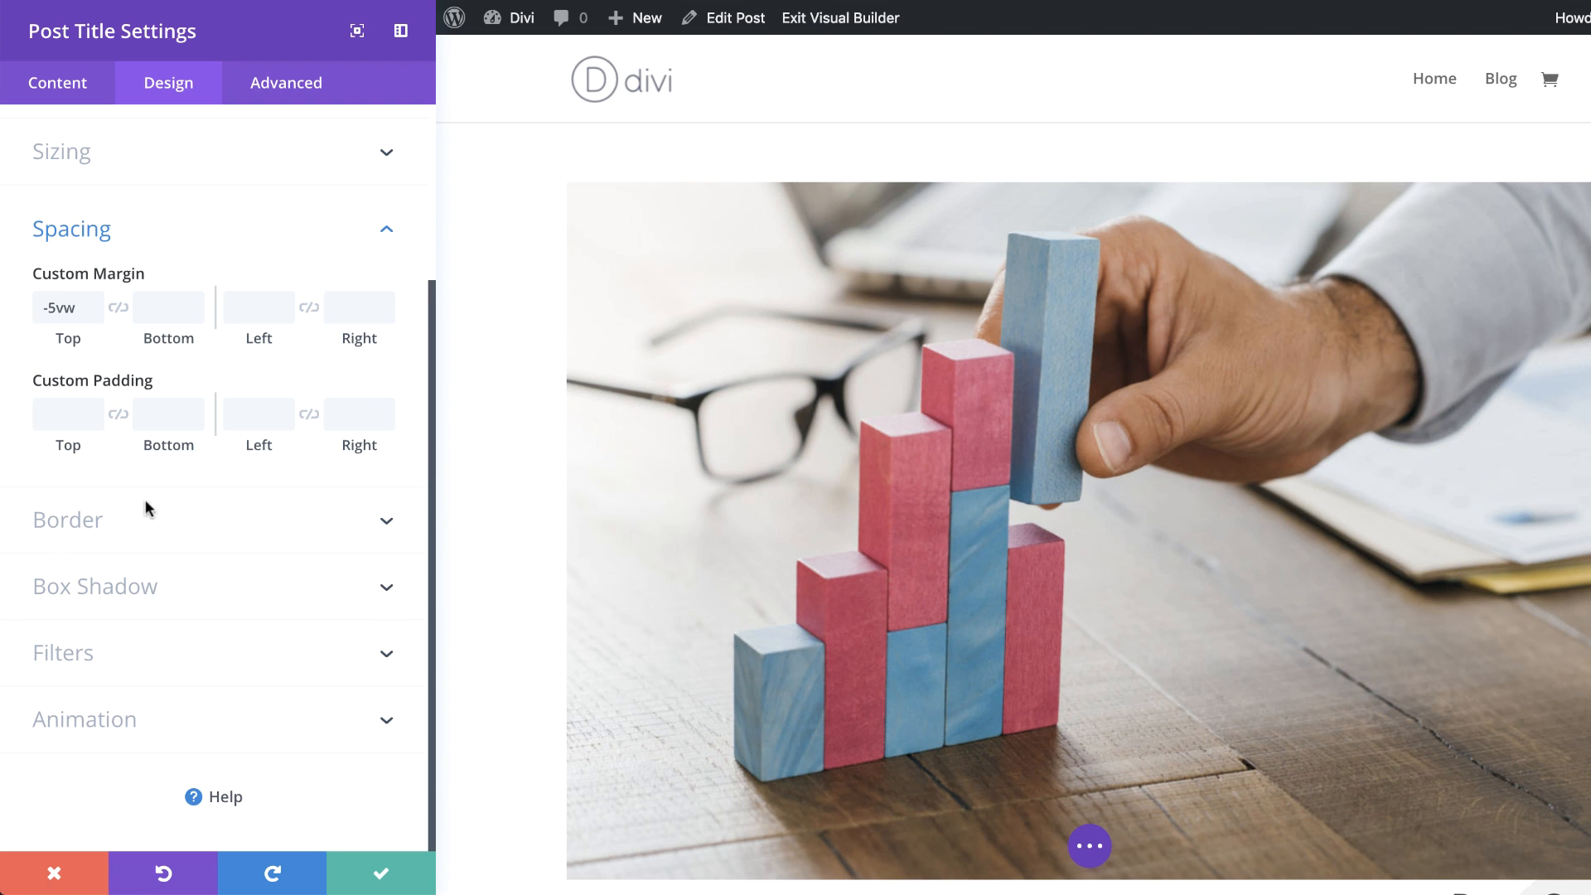
click(67, 416)
text(5px)
click(118, 414)
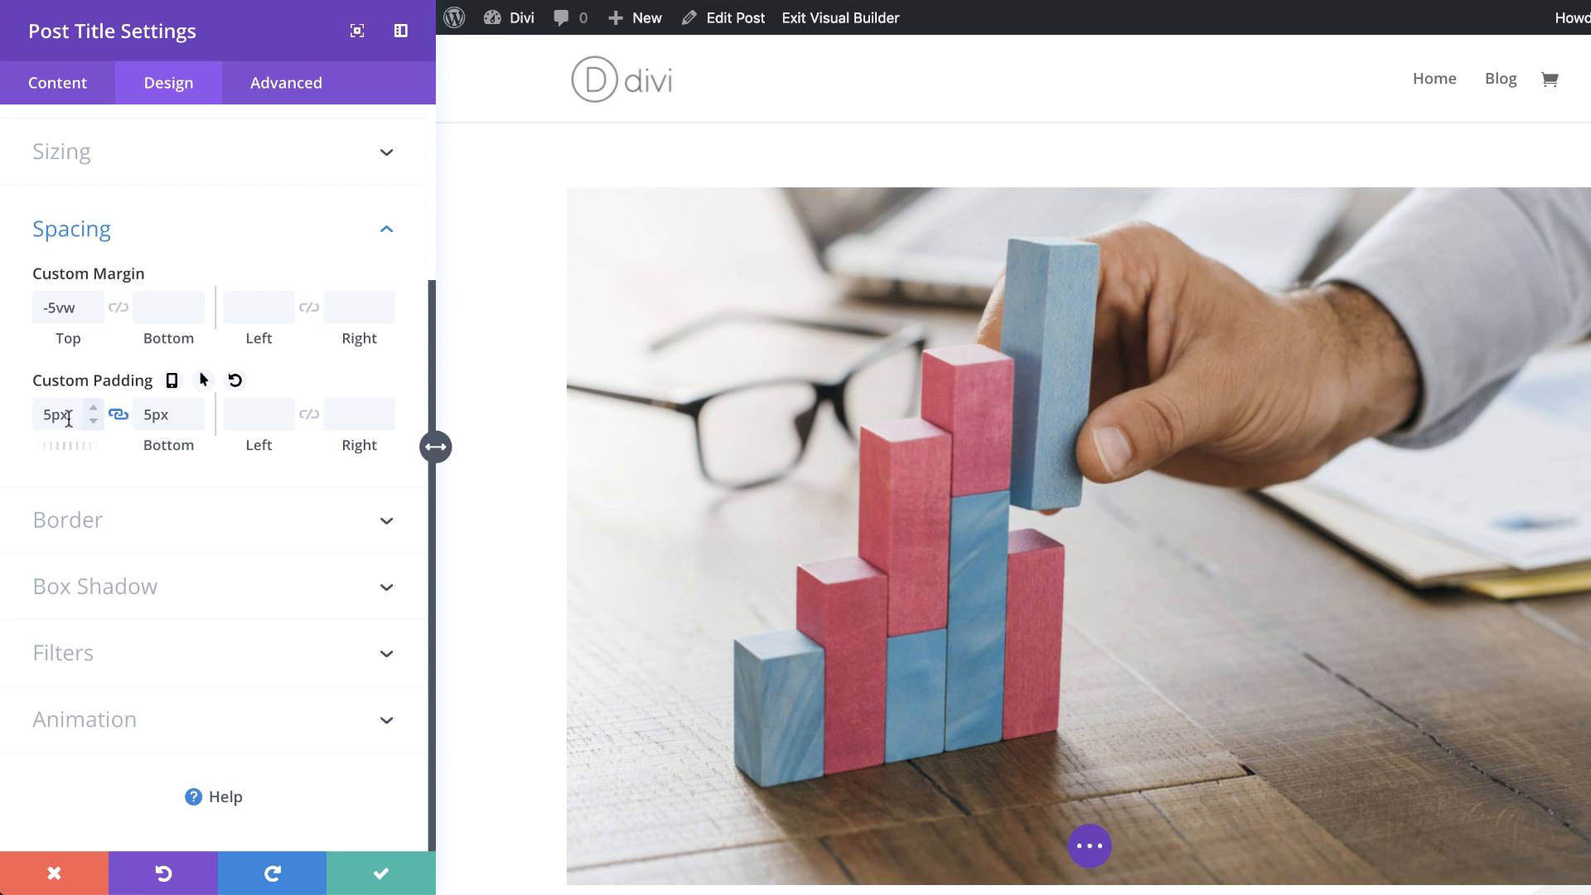
drag(52, 416, 77, 414)
text(vw)
click(146, 414)
double_click(145, 413)
key(ctrl+c)
click(278, 418)
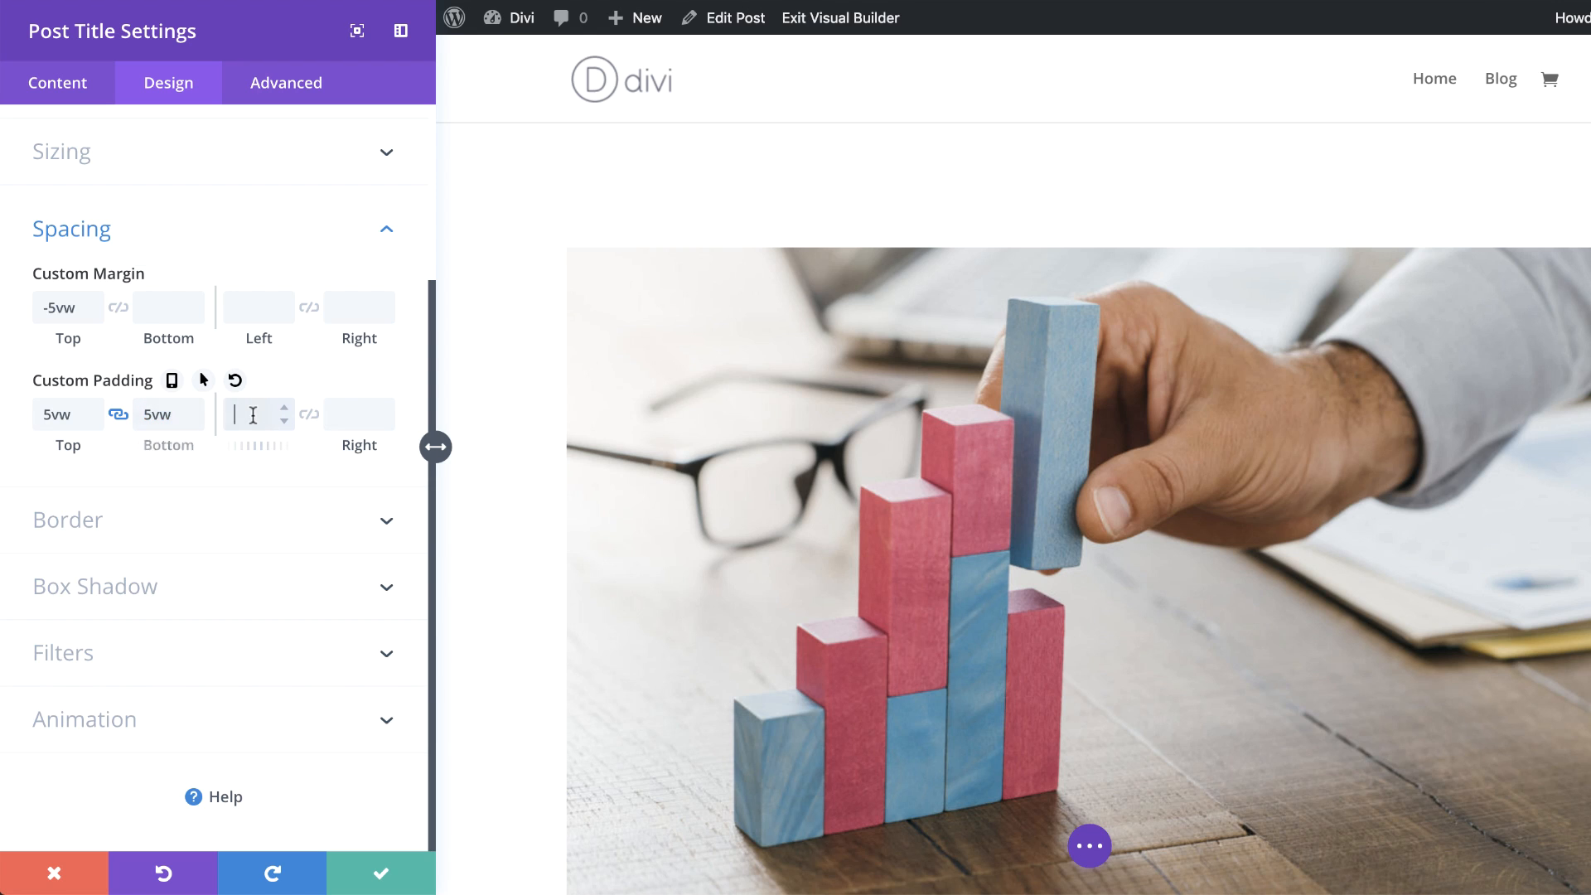
key(ctrl+v)
click(307, 417)
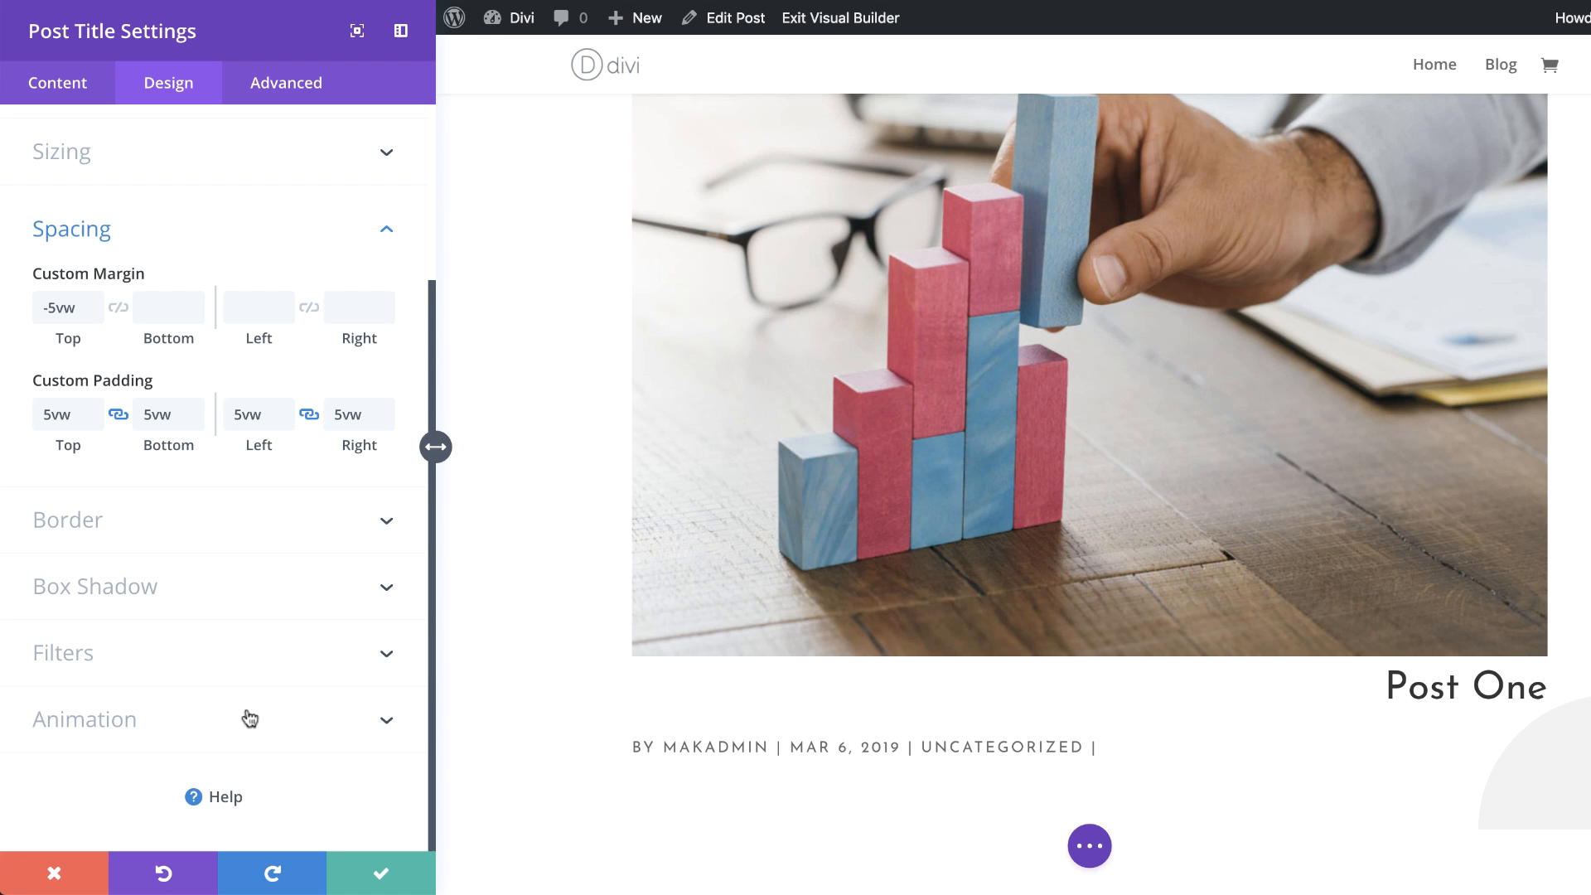
Step: Add a 4px right border to the module
click(105, 526)
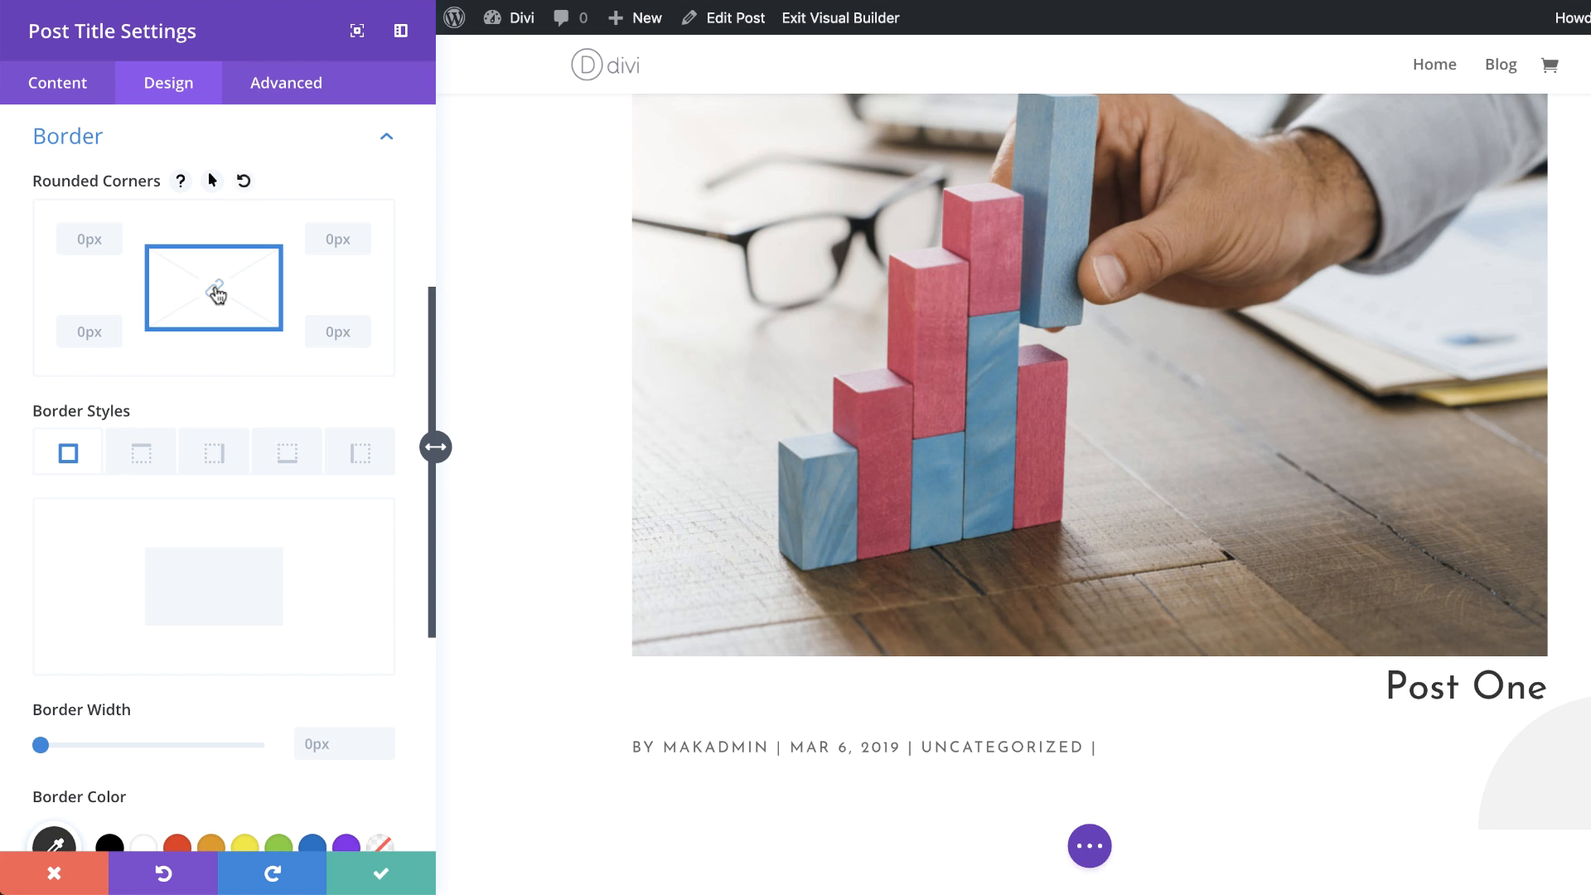
click(216, 454)
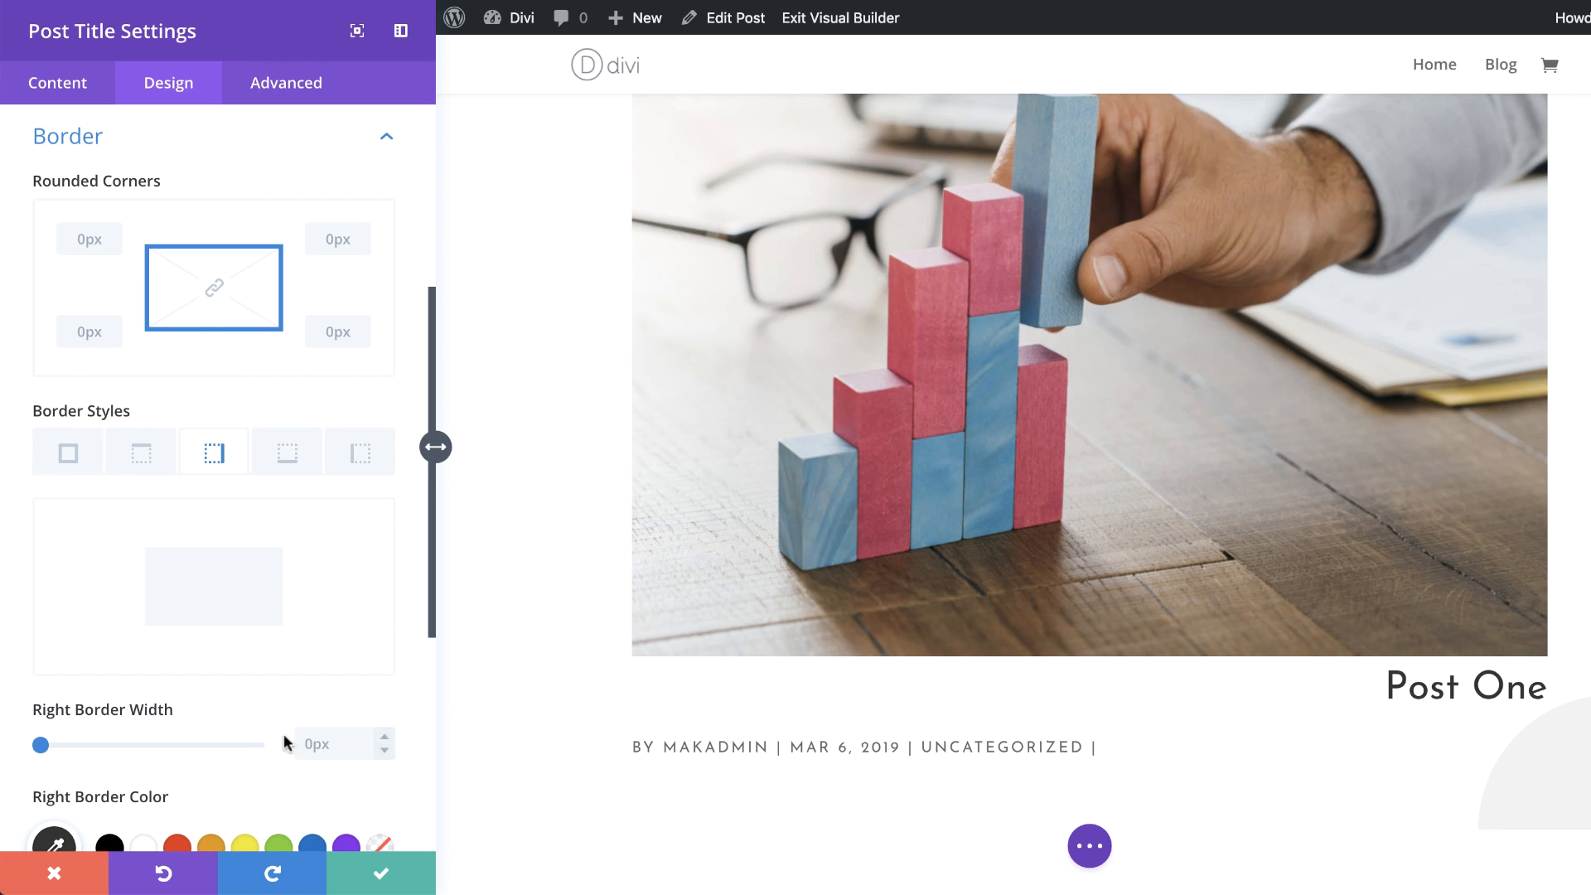
scroll(249, 729, down, 3)
click(327, 567)
text(4px)
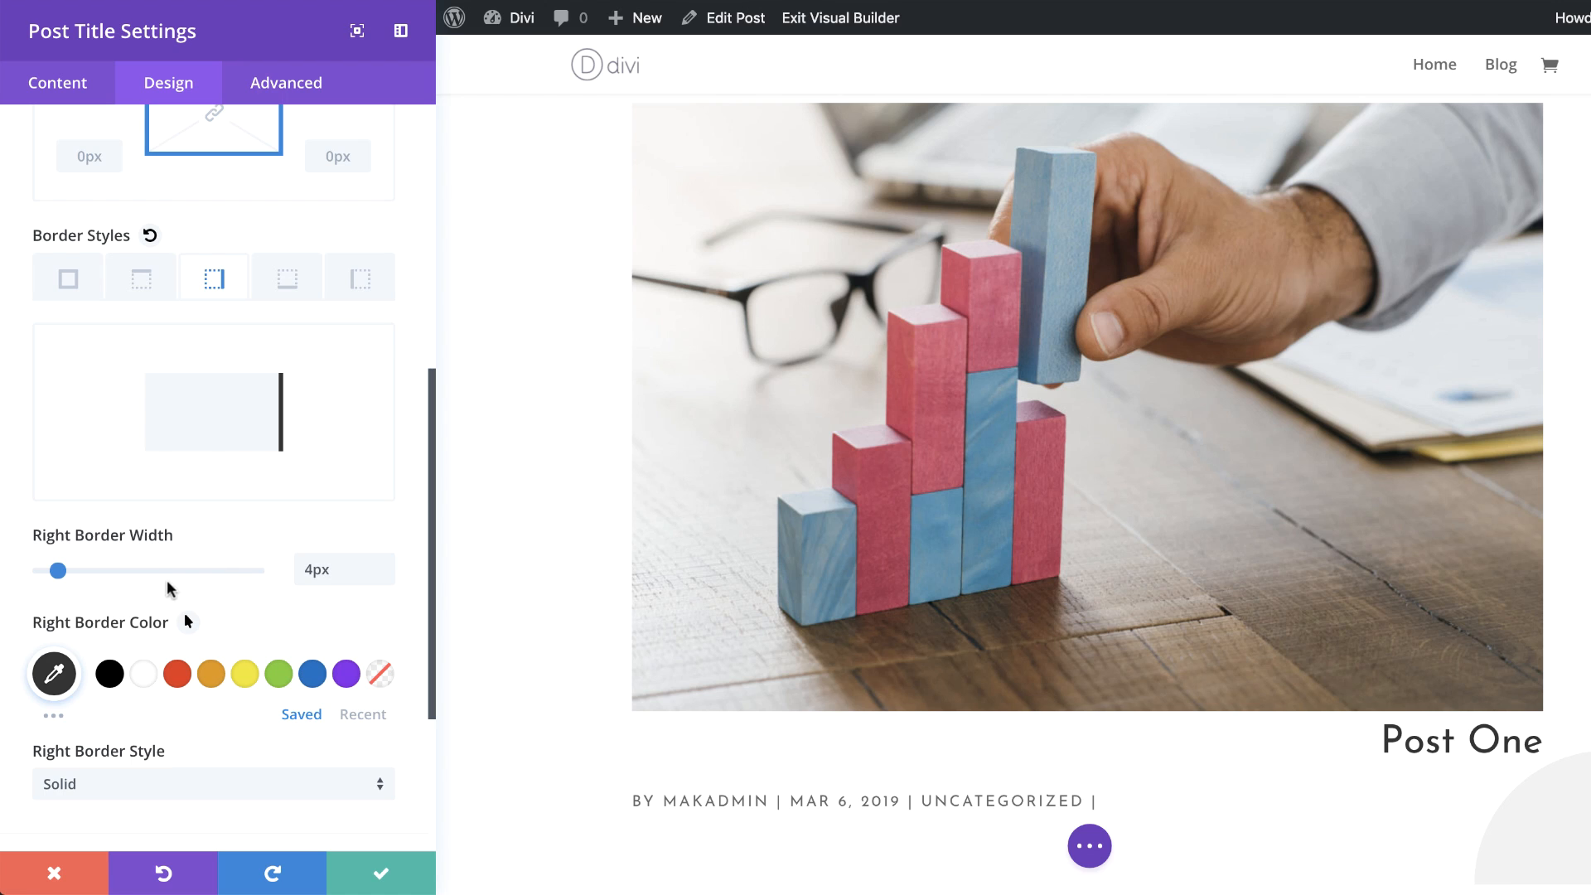
Step: Apply a bottom-right box shadow with 112px horizontal offset, 85px vertical offset and -80px spread
scroll(232, 580, down, 1)
scroll(232, 579, down, 3)
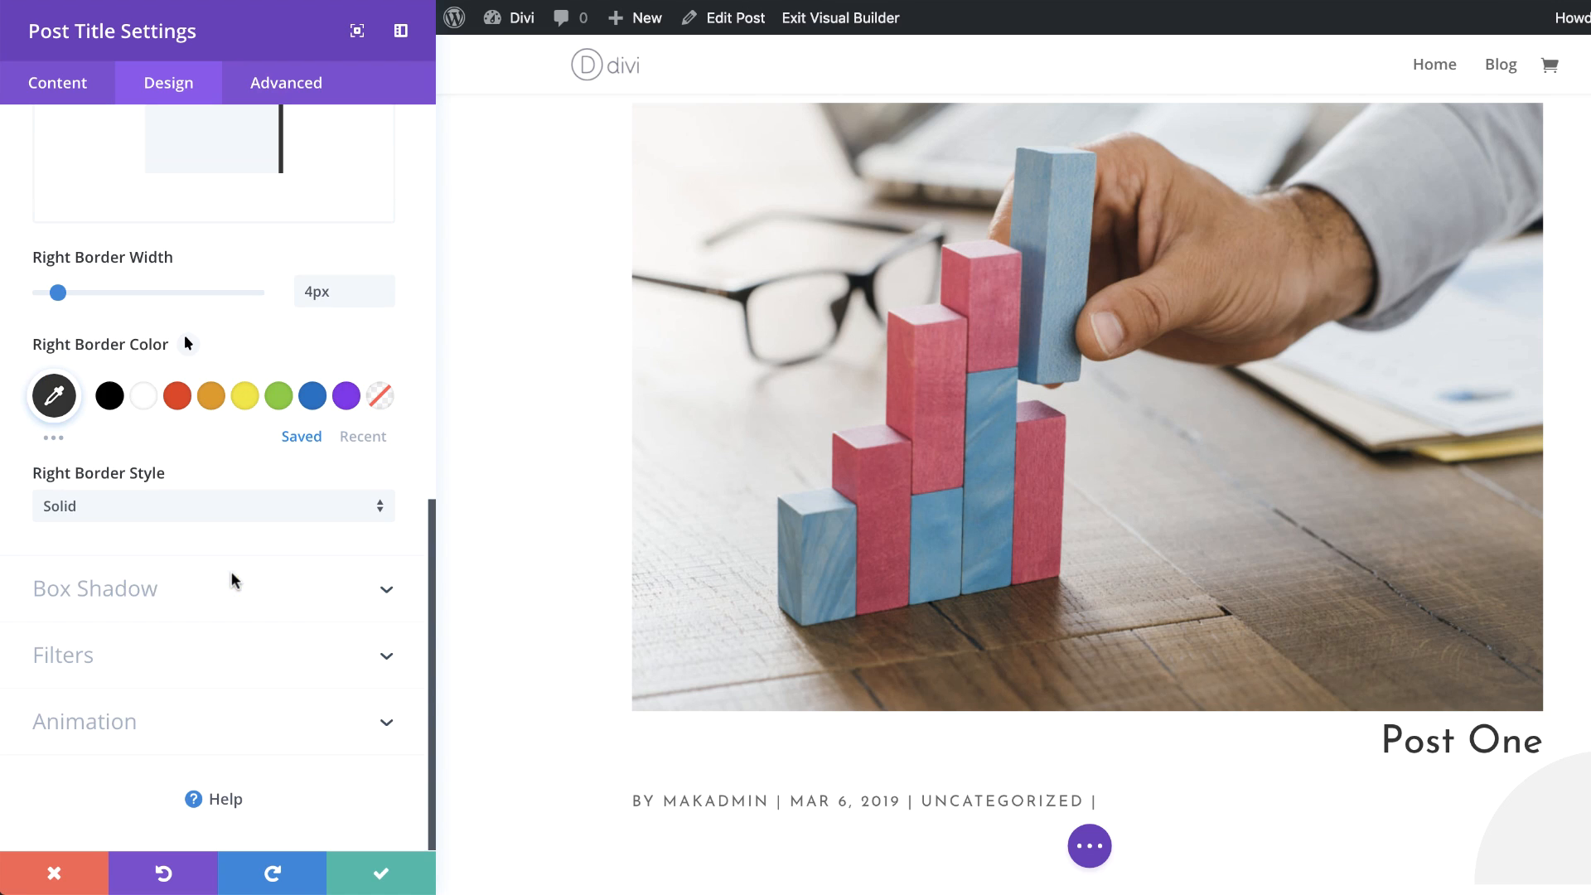
click(127, 590)
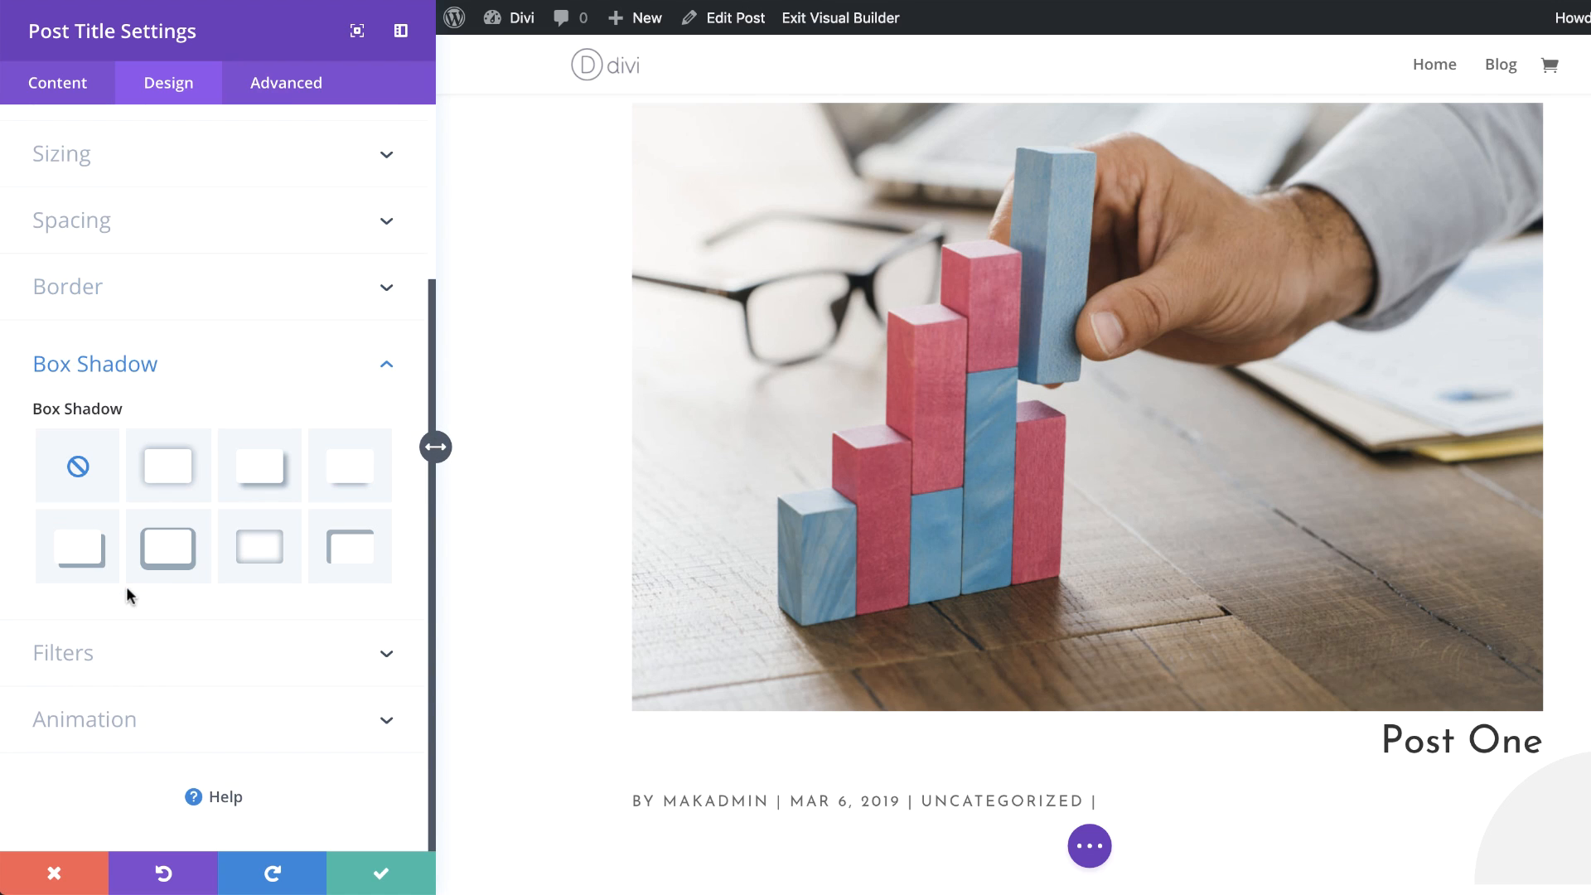
click(88, 555)
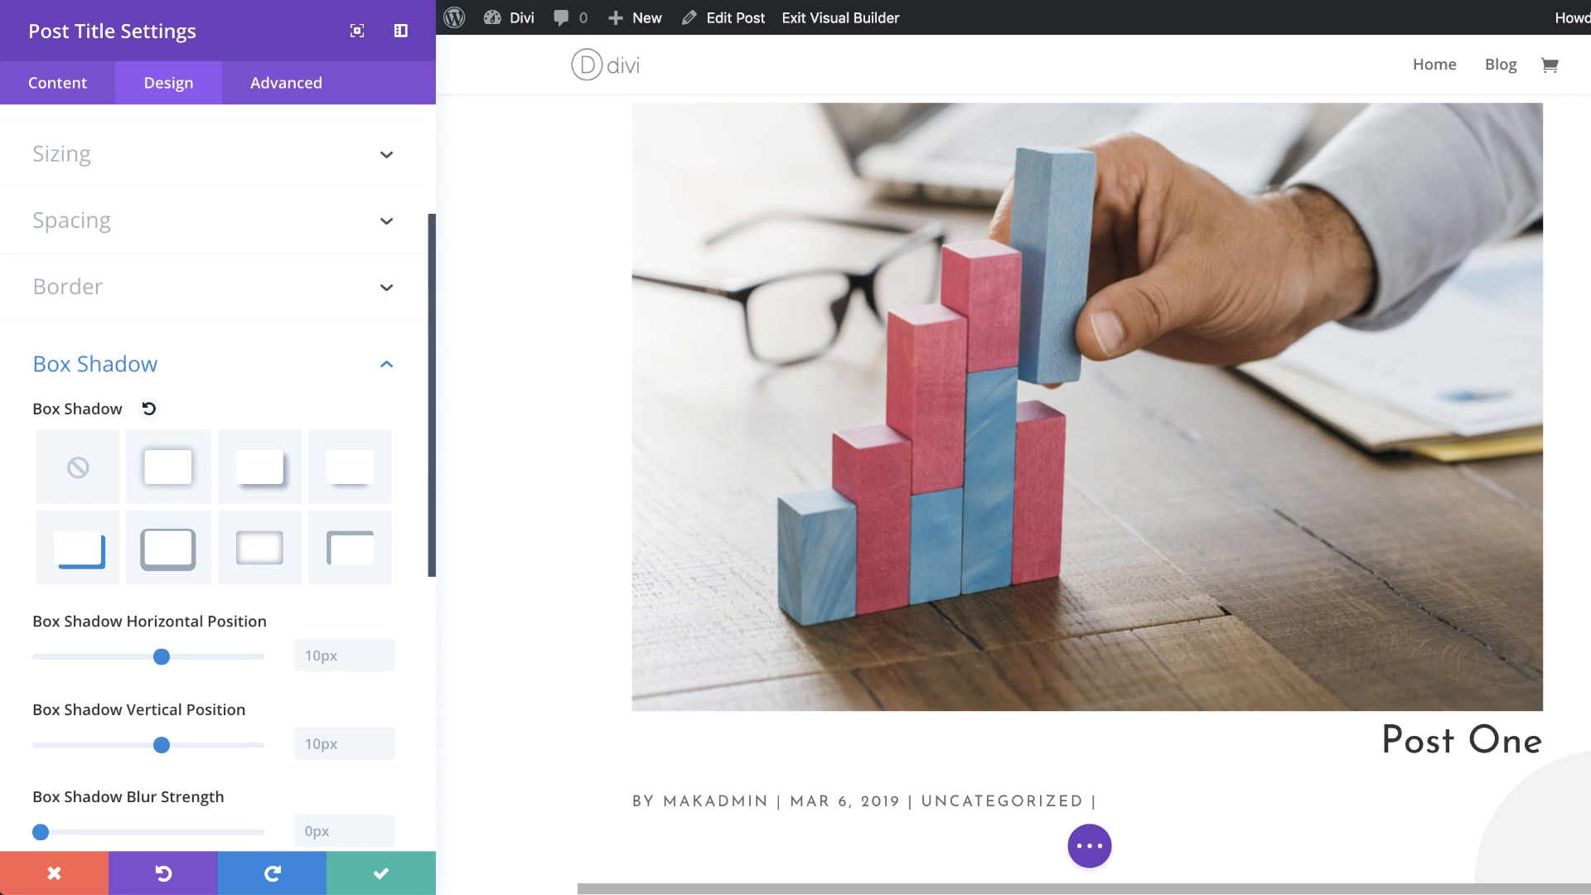
scroll(1087, 497, up, 2)
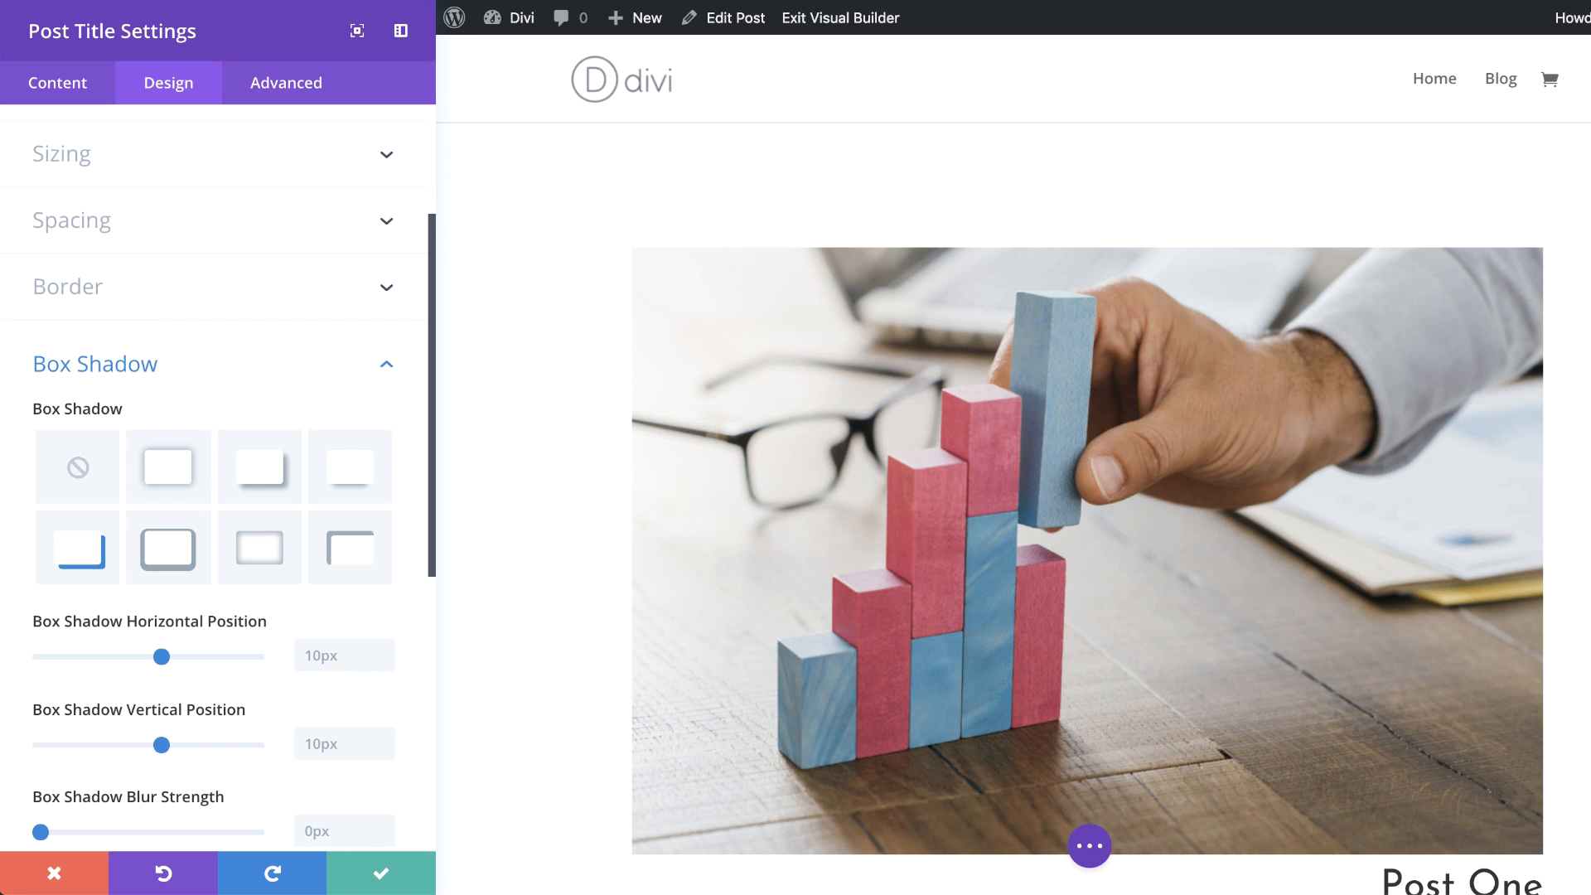
click(309, 654)
text(112)
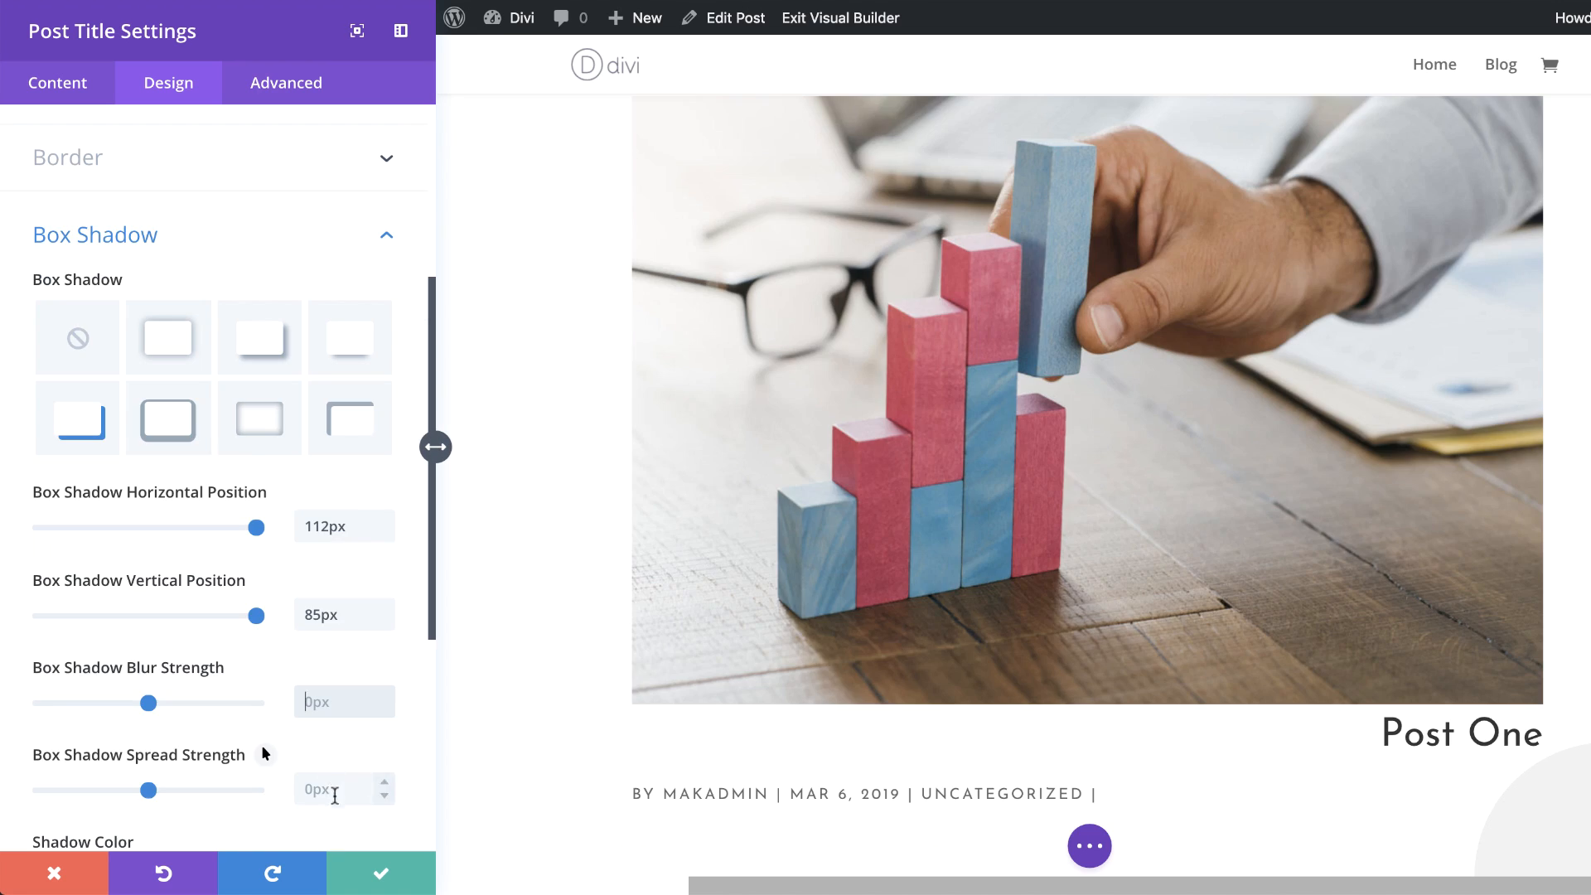
click(339, 791)
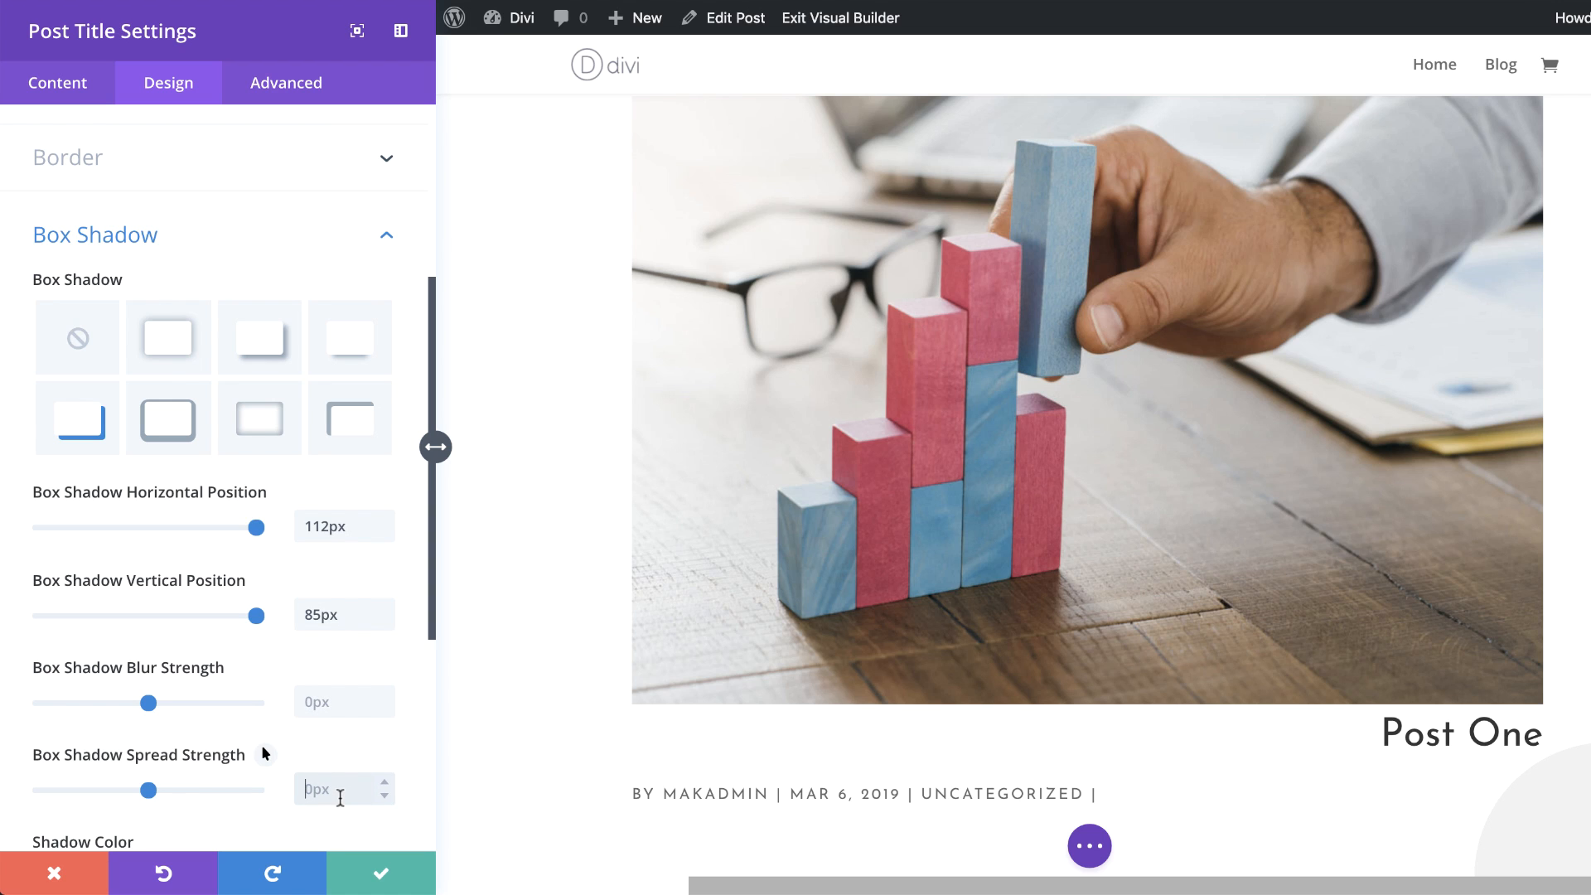
text(-80)
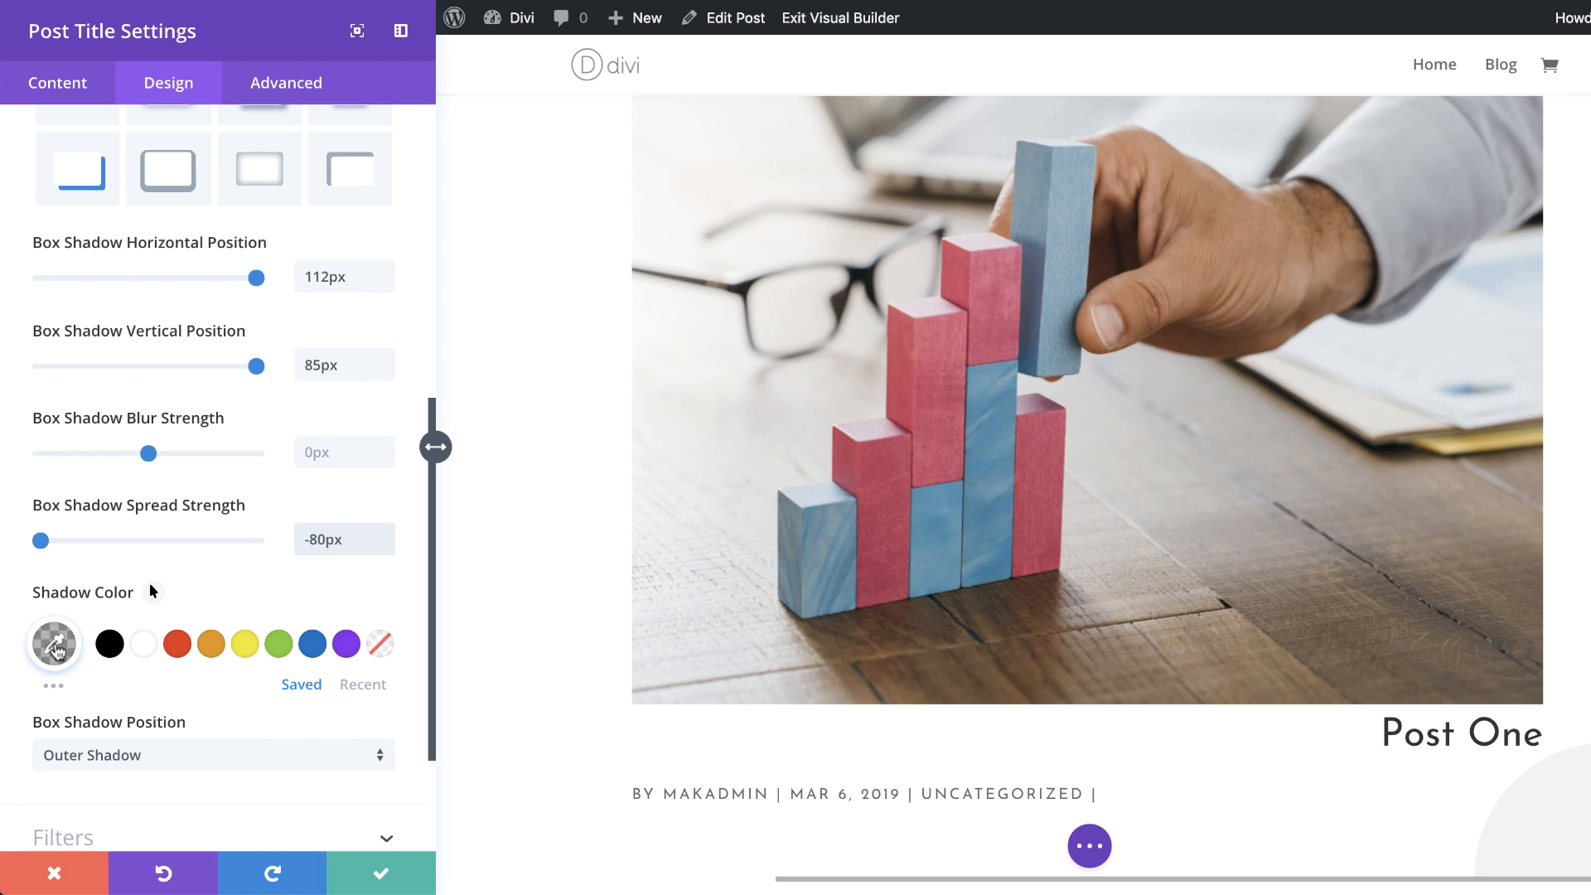
Step: Set the shadow color to rgba(224,43,32,0.3) and save the module settings
click(53, 644)
click(92, 648)
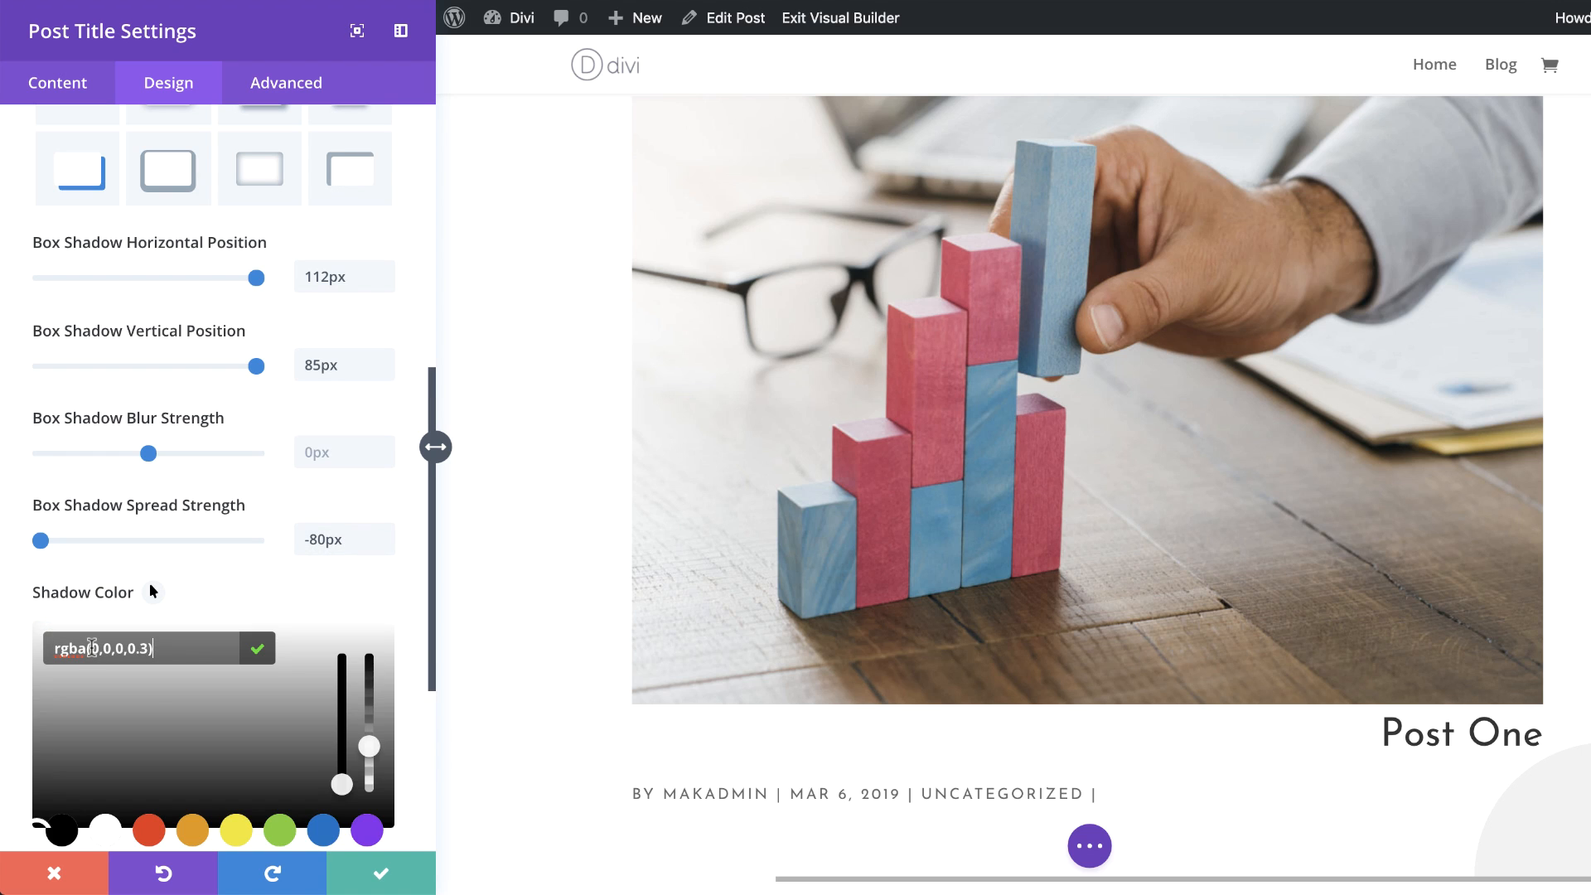
drag(92, 648, 143, 652)
text(224,43,32,0.)
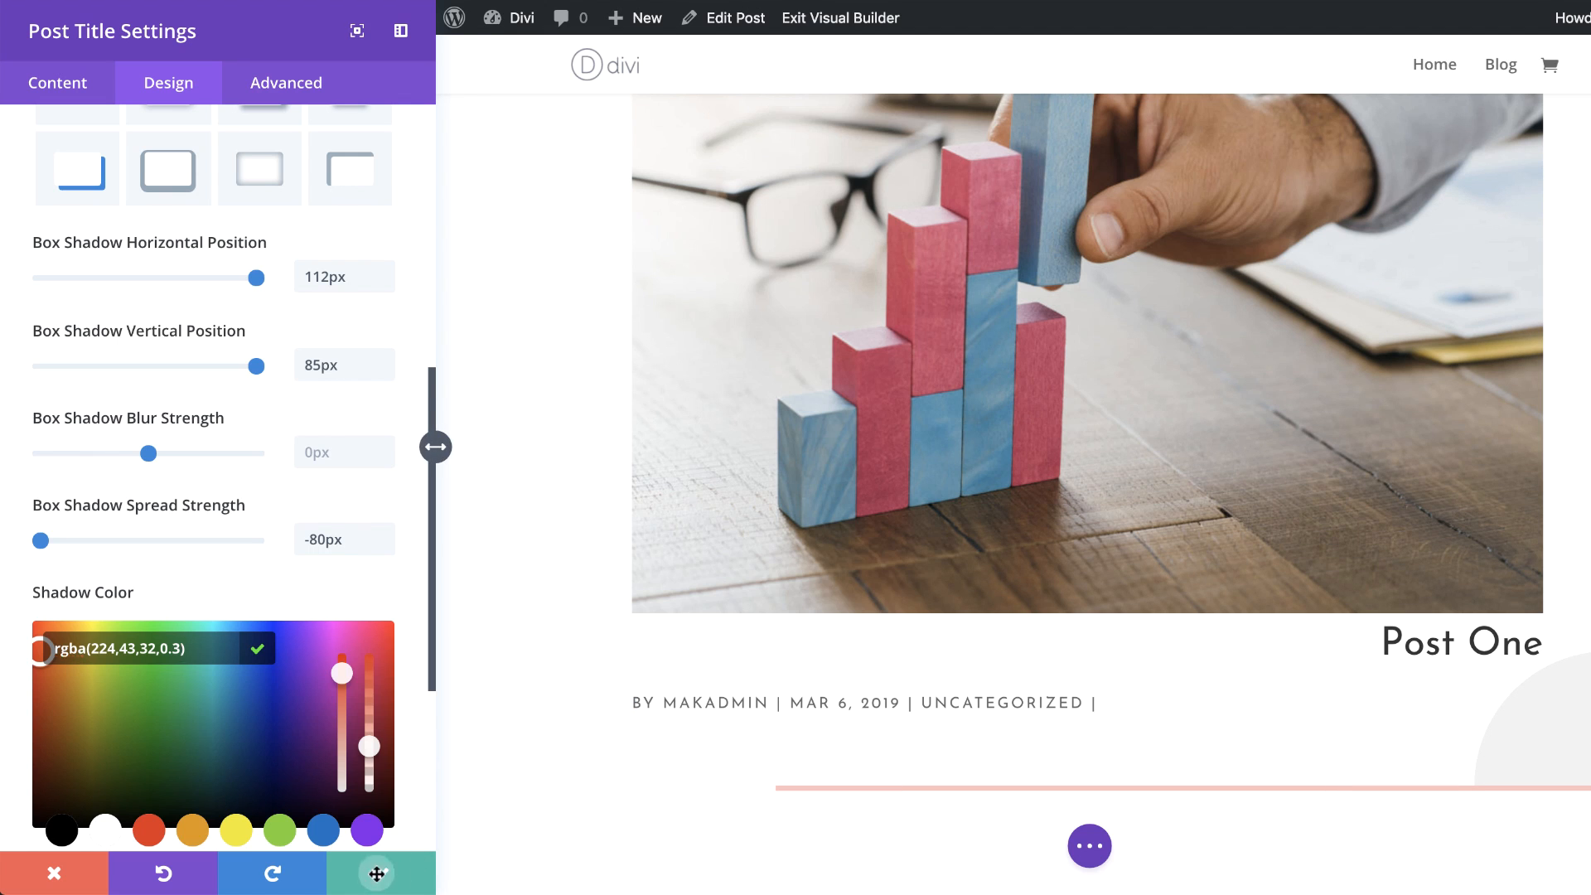
click(381, 873)
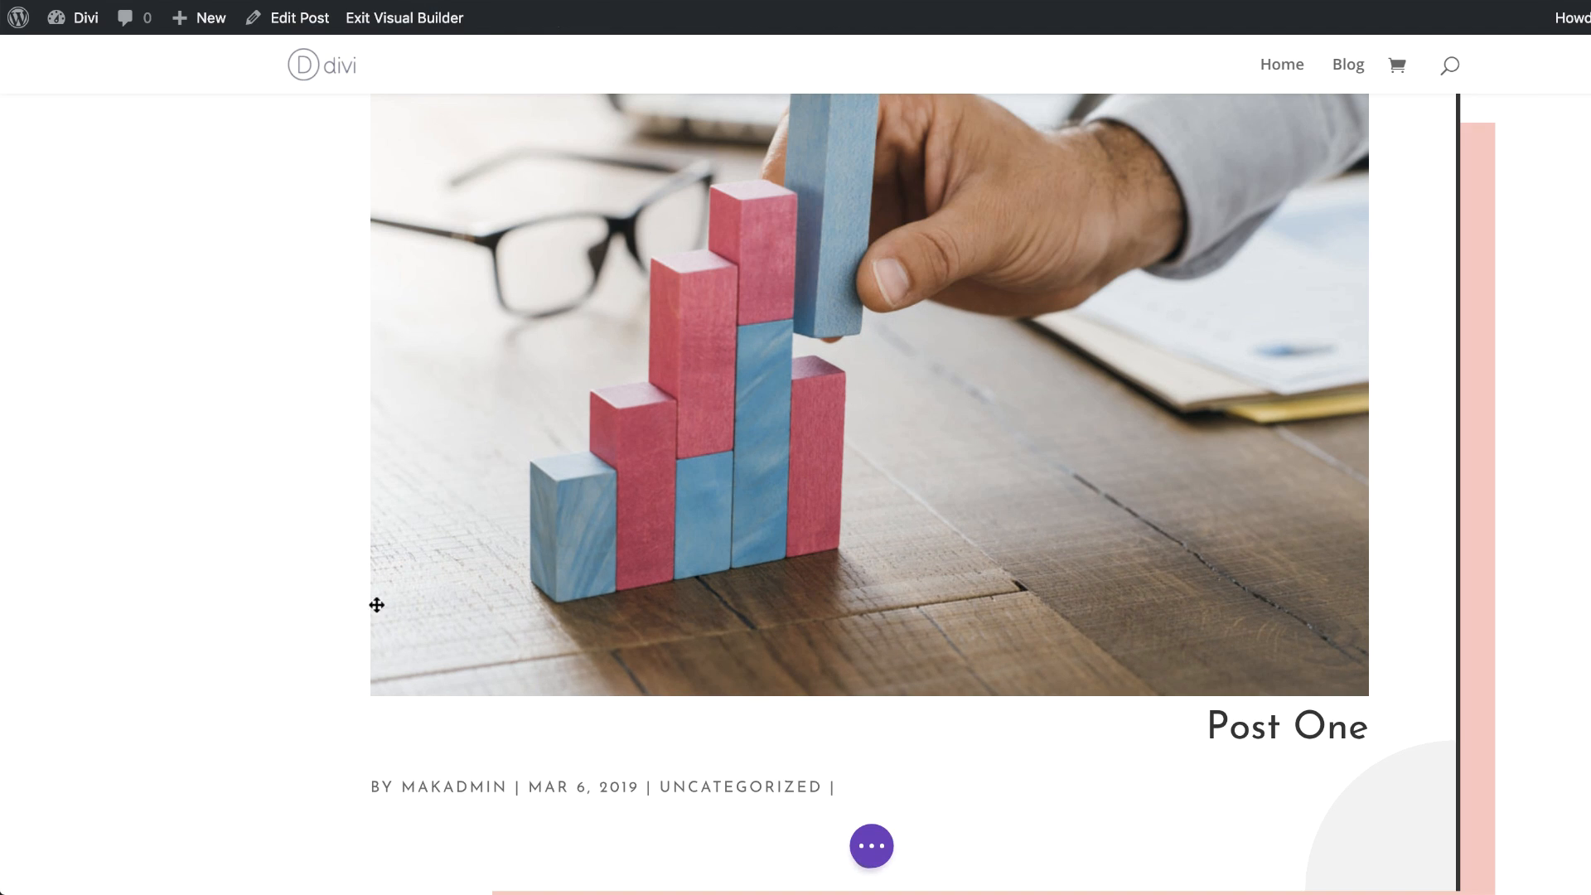
Step: Open the row's settings and enable a custom row width of 700px
scroll(625, 464, up, 3)
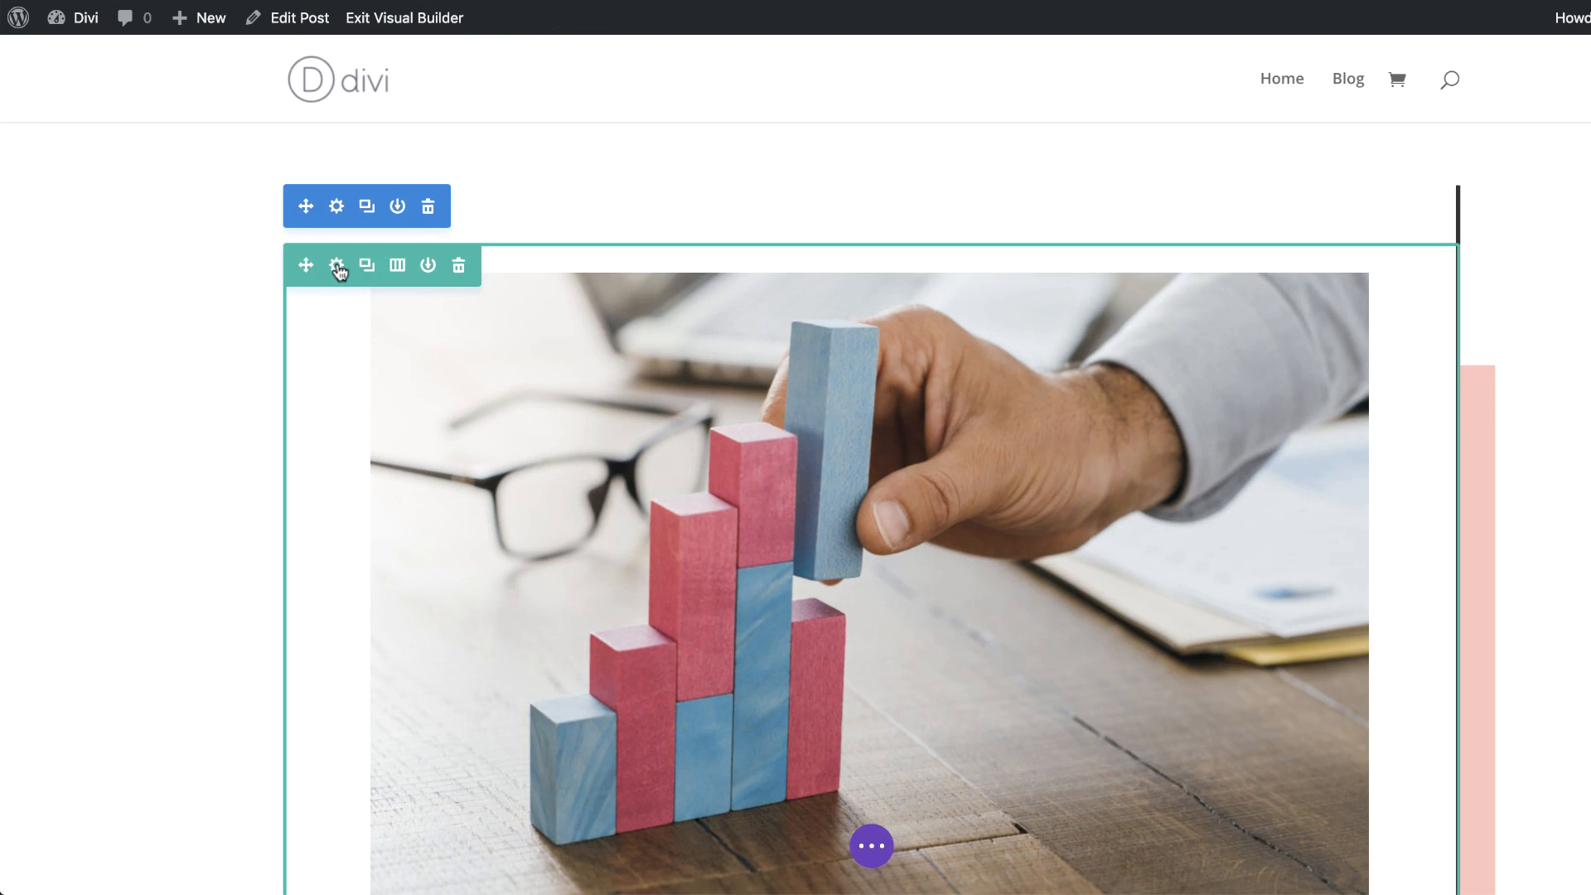
click(337, 266)
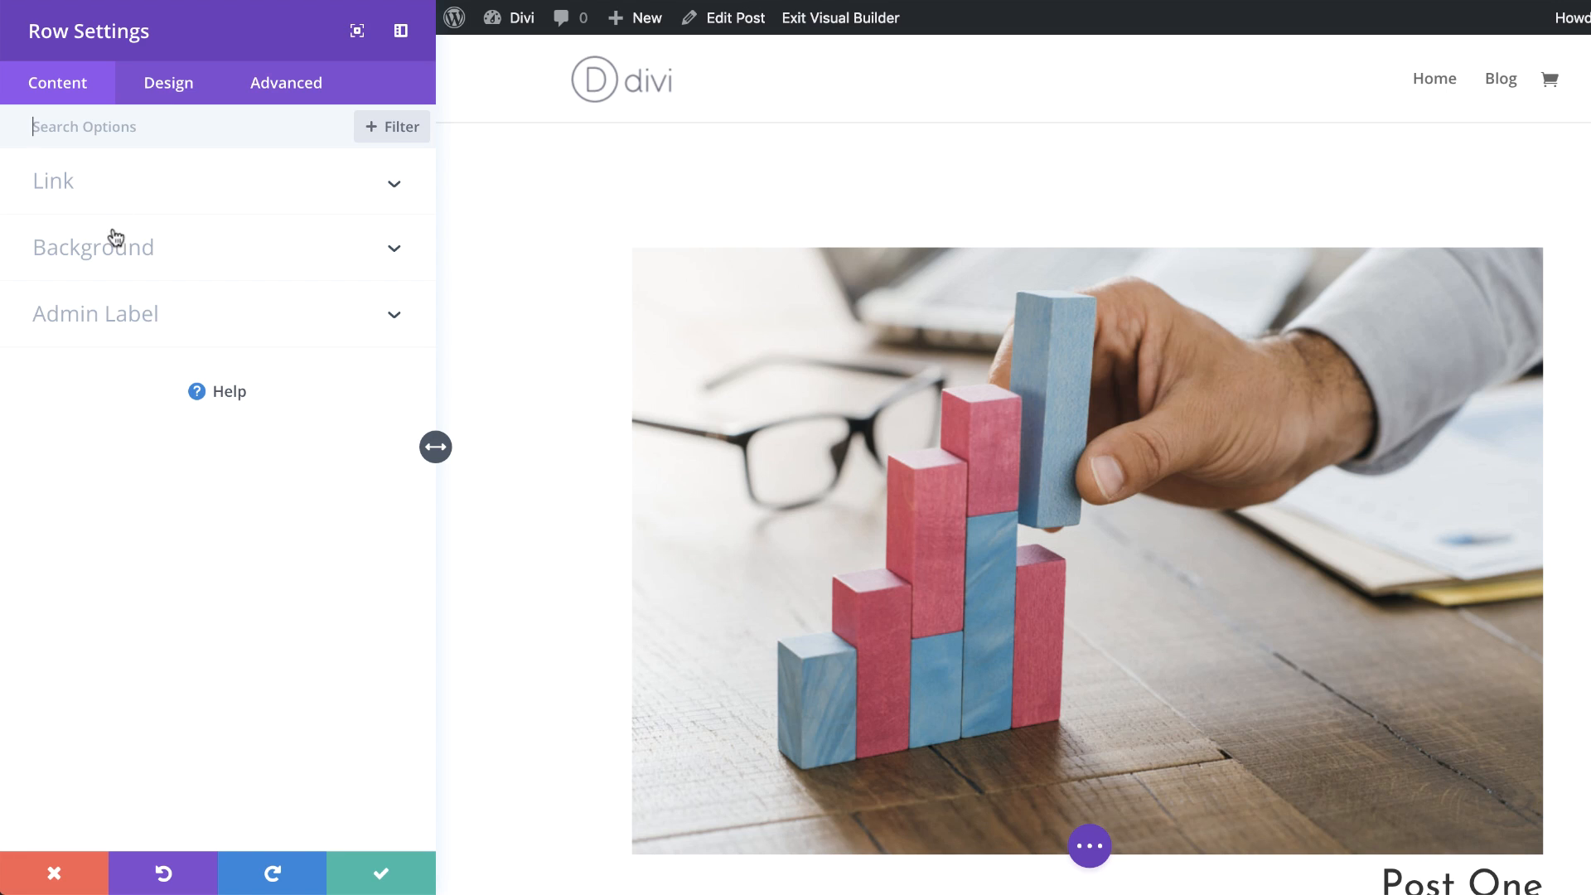
click(170, 96)
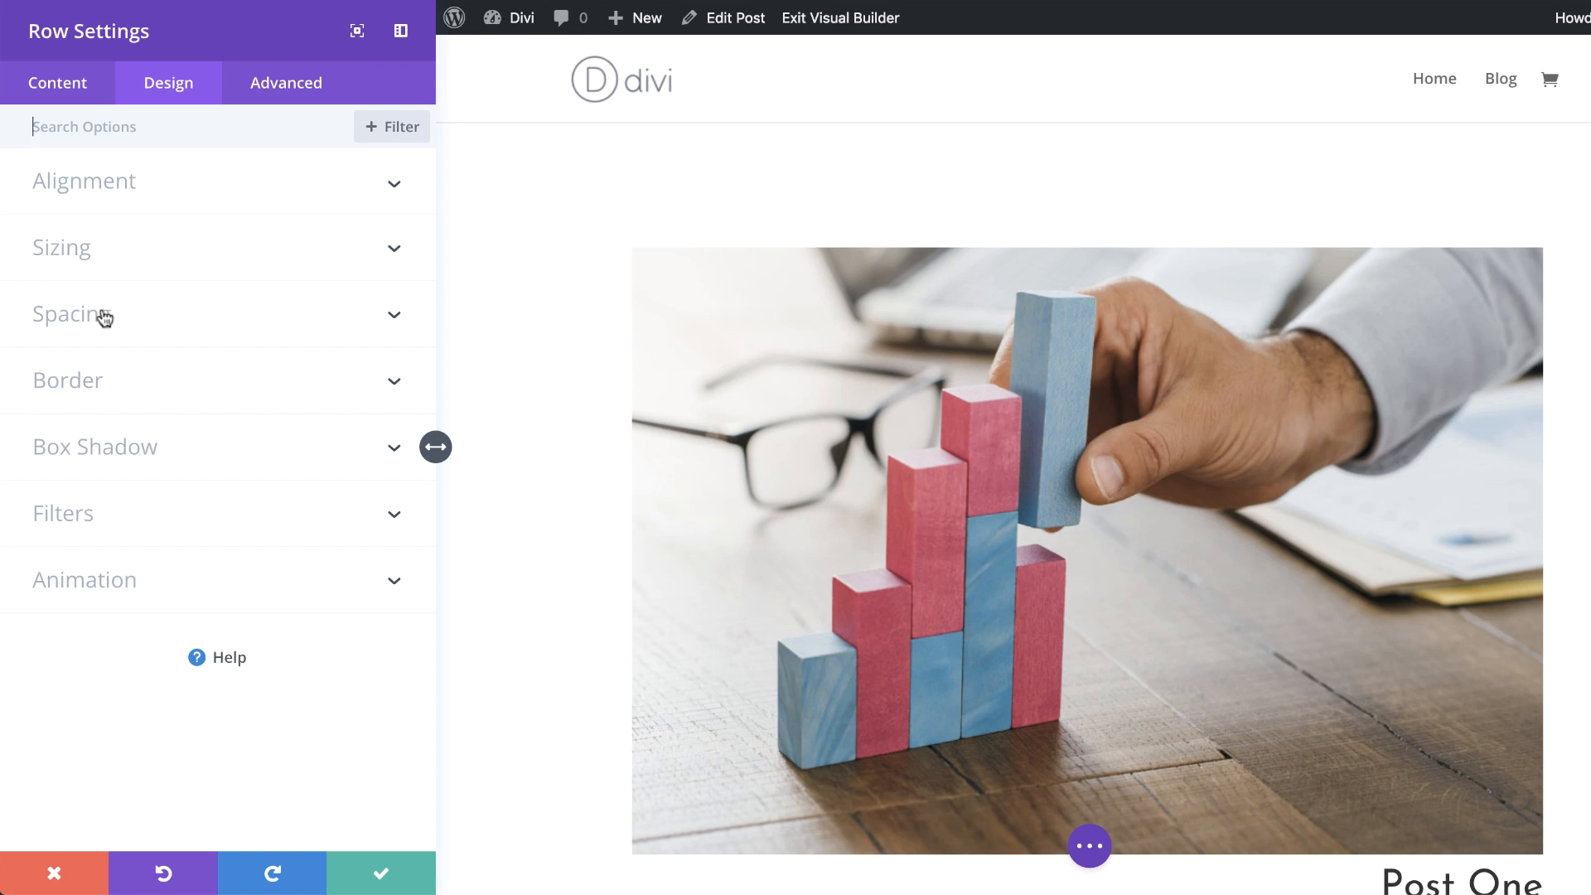
click(72, 249)
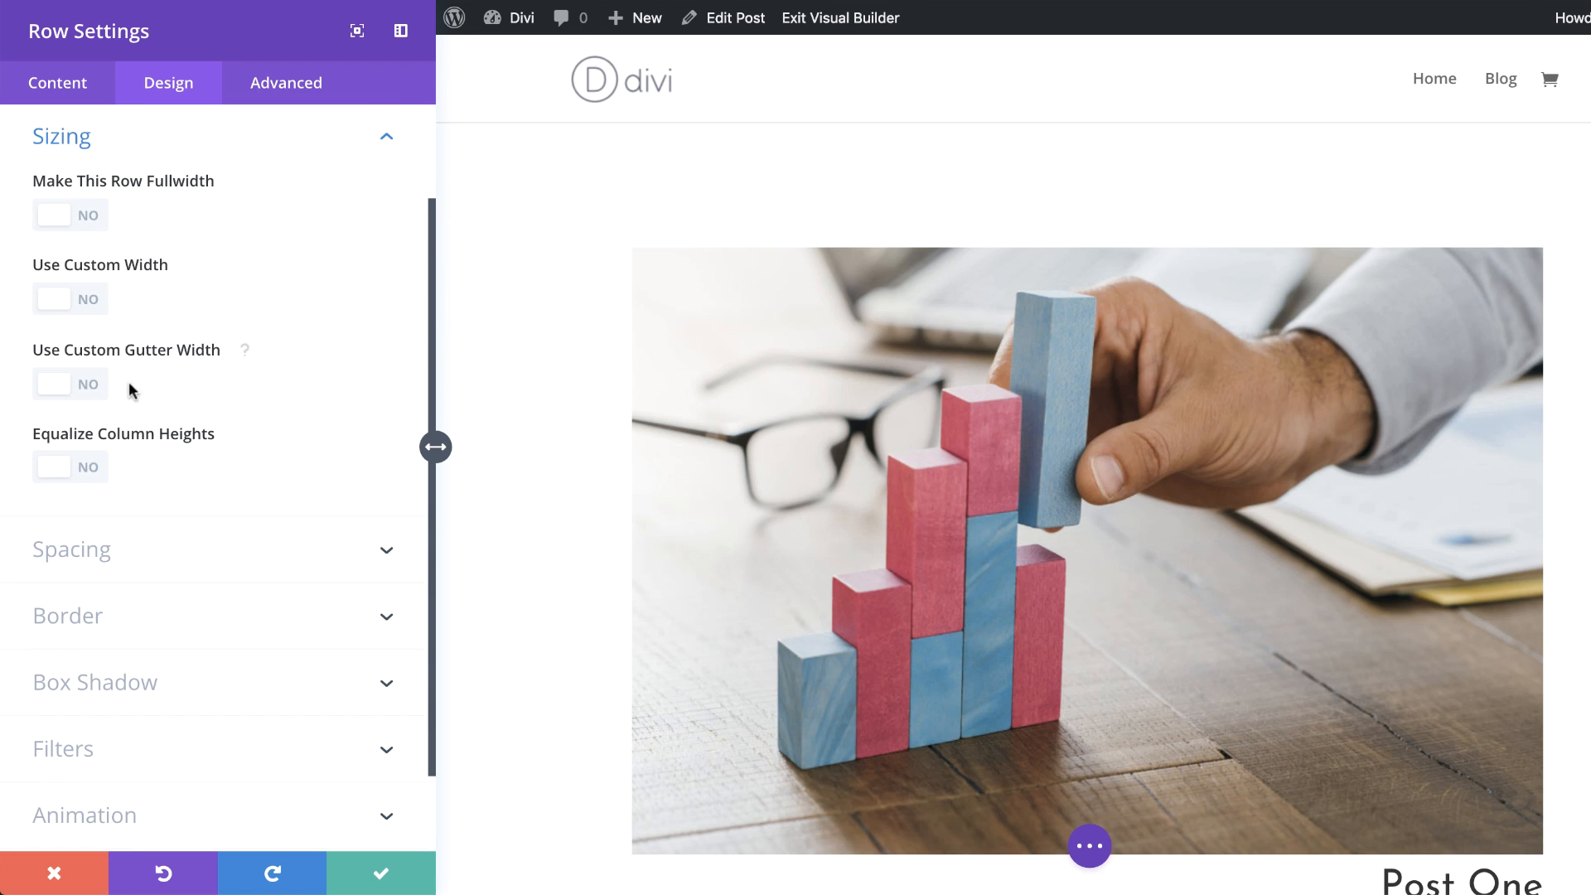
click(88, 299)
click(351, 396)
text(700px)
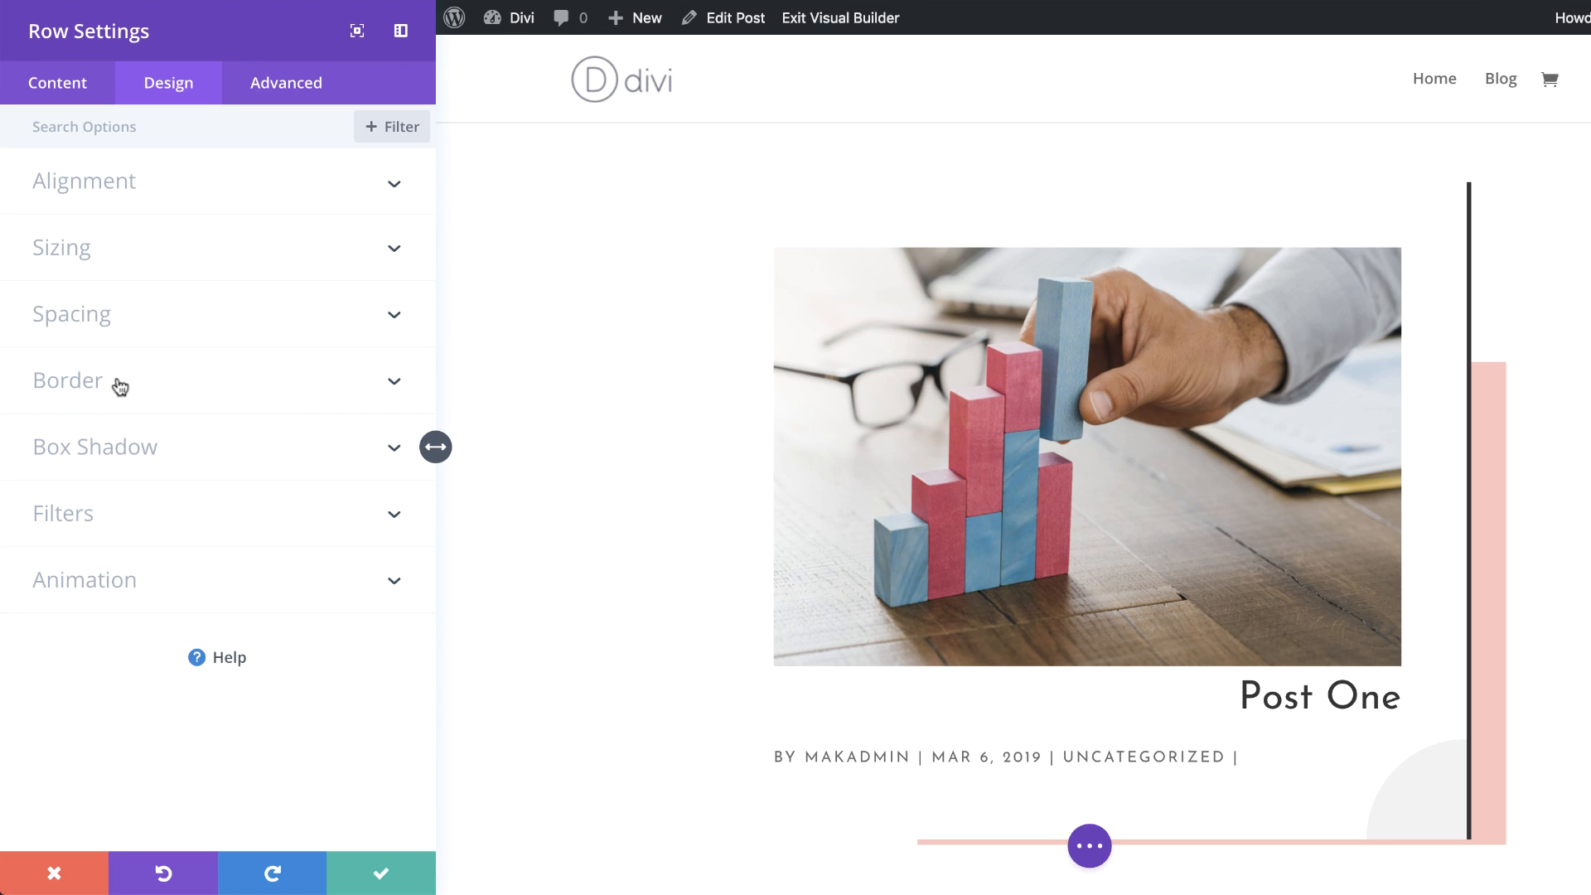
Step: Add a 4px left border to the row
click(120, 386)
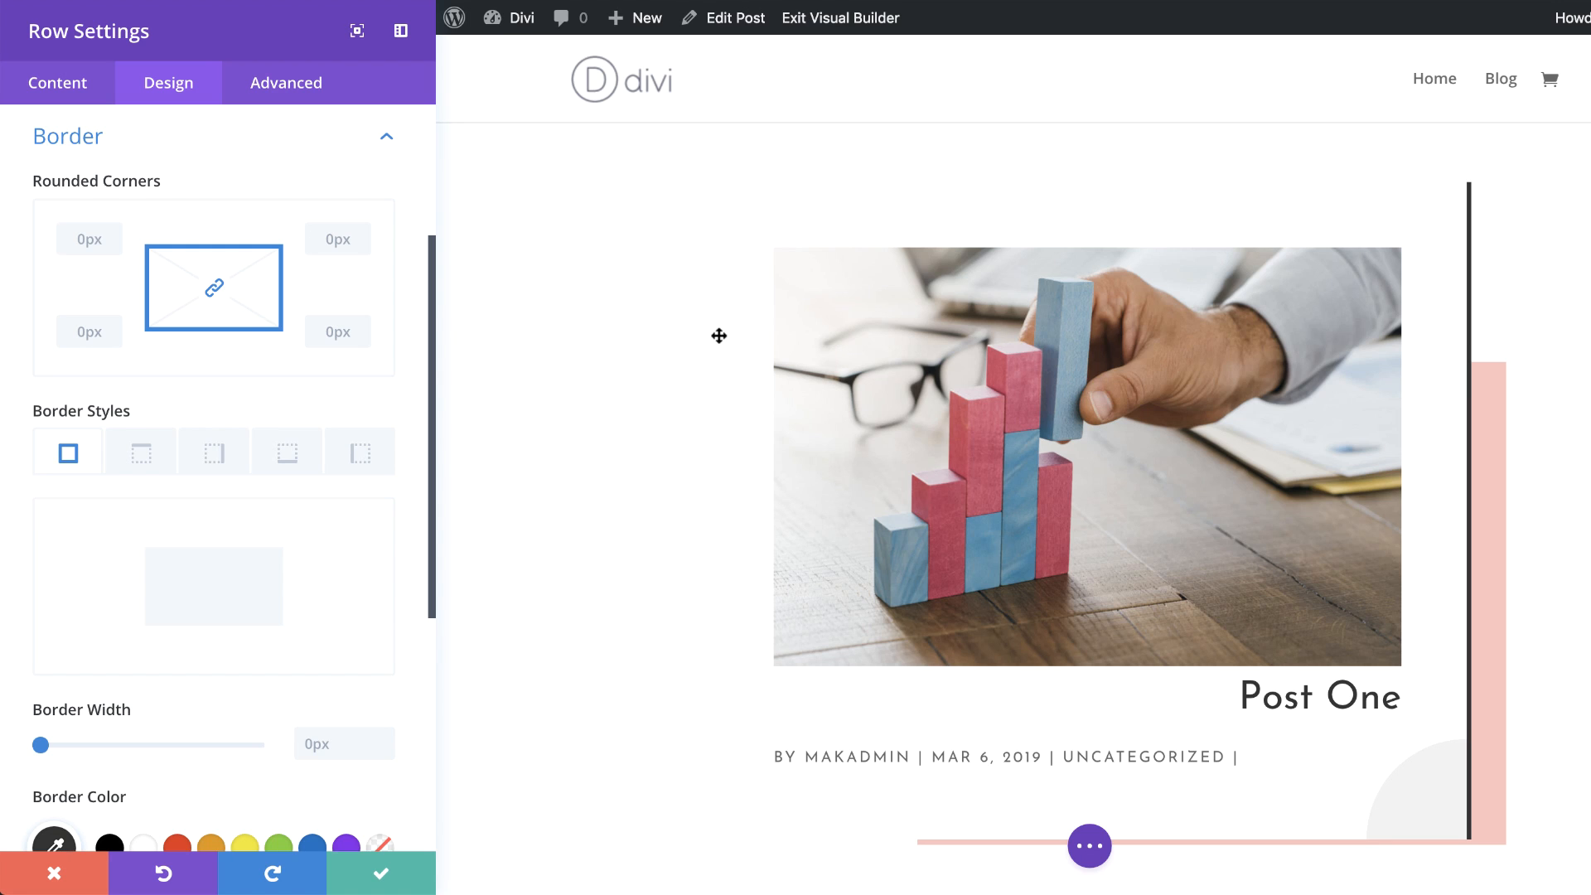
click(358, 458)
scroll(329, 743, down, 2)
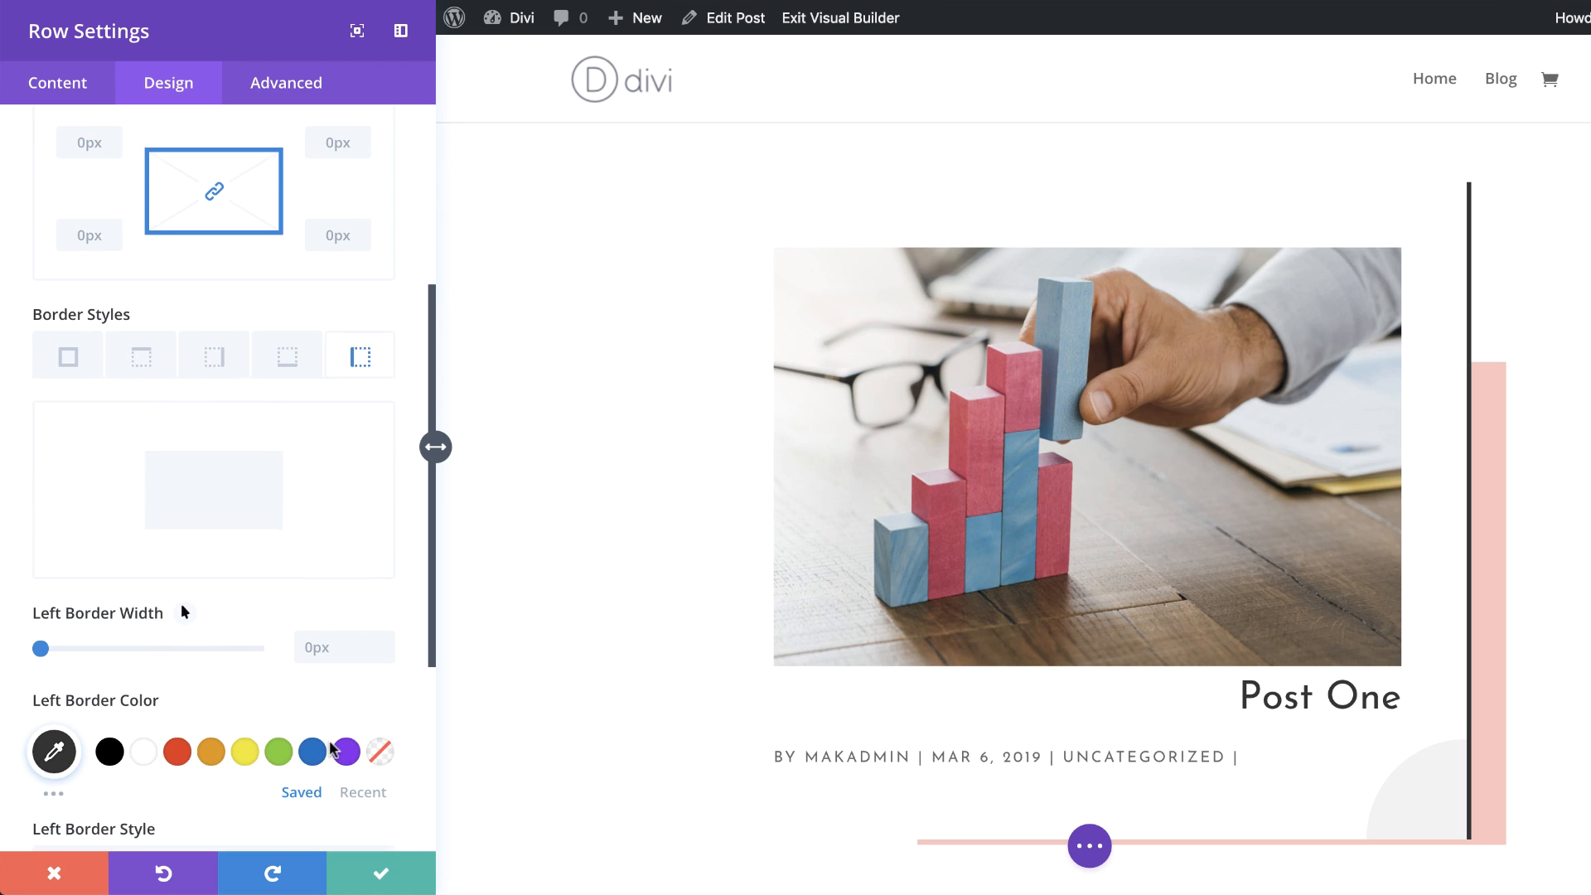
click(320, 640)
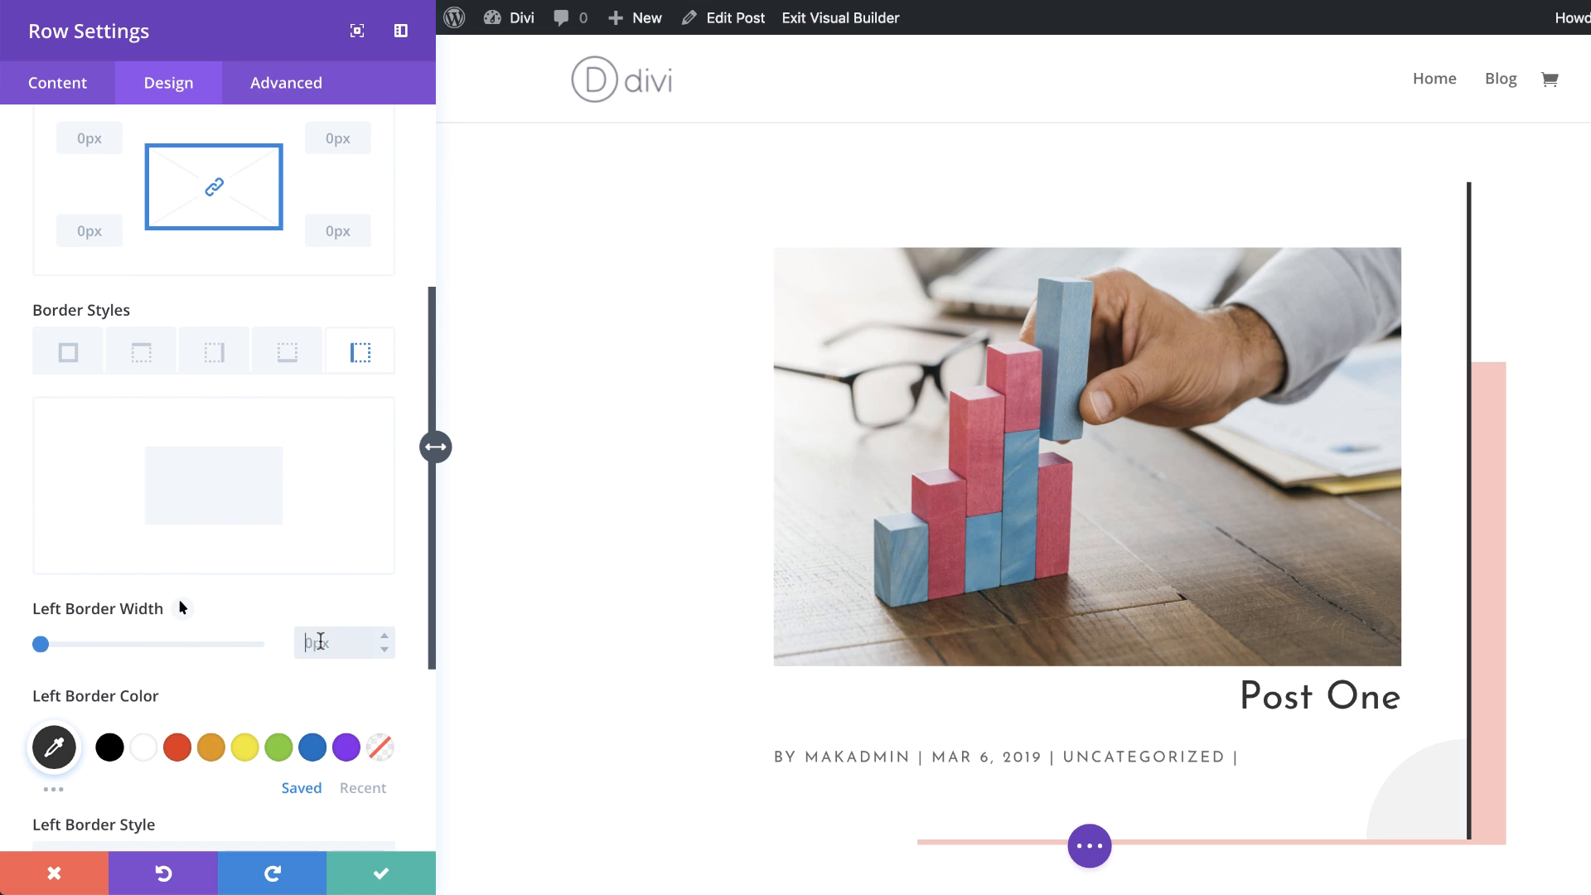
text(4)
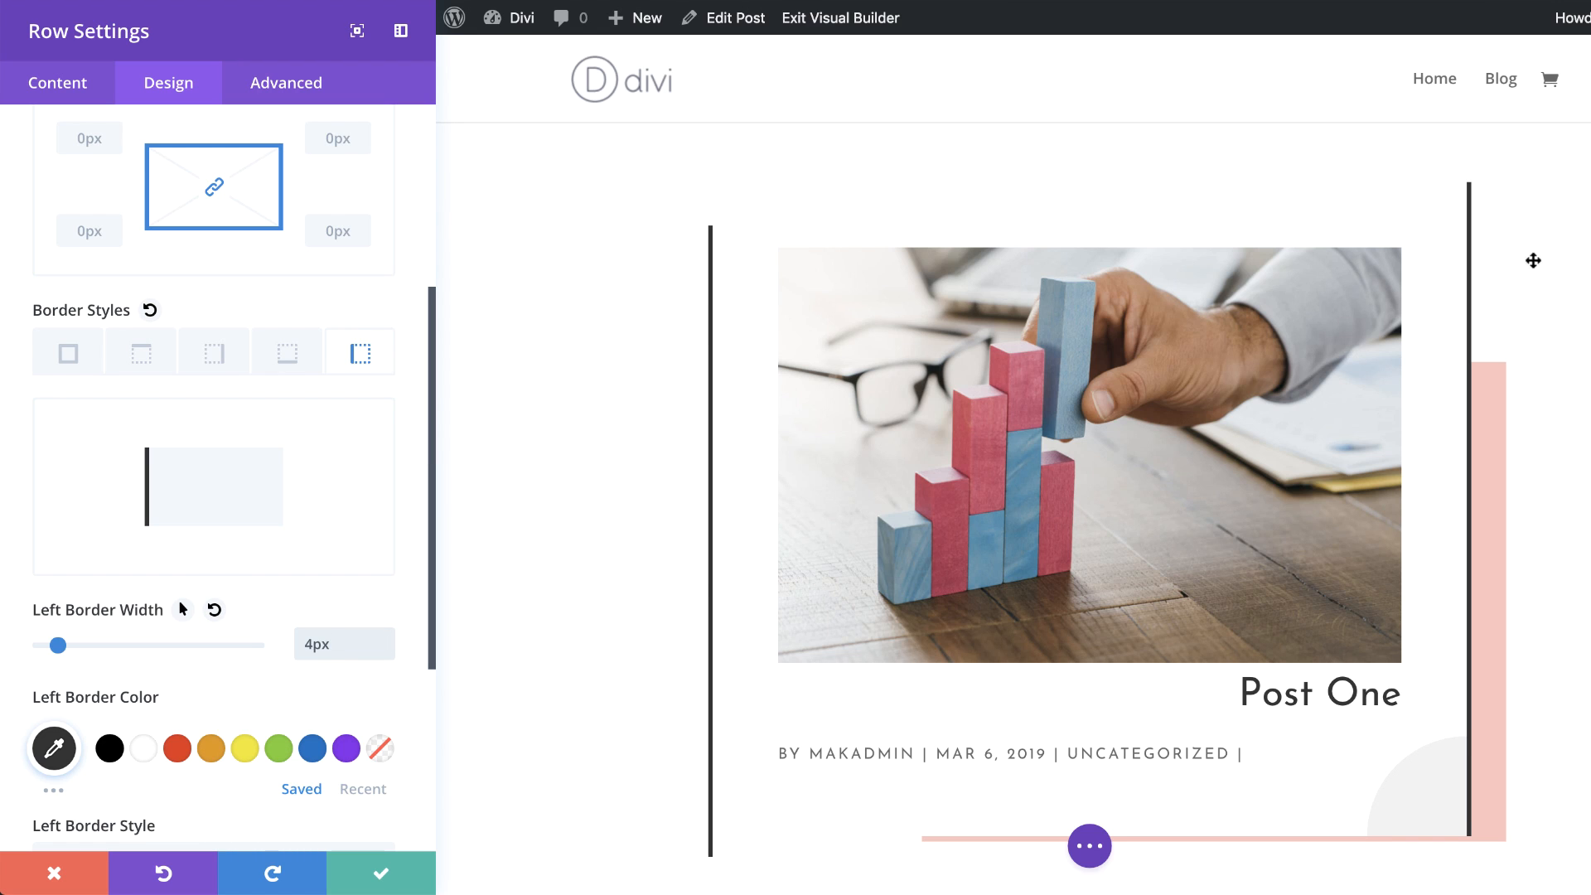
Step: Apply a bottom-right box shadow to the row with 112px horizontal and 85px vertical offsets
scroll(207, 574, down, 3)
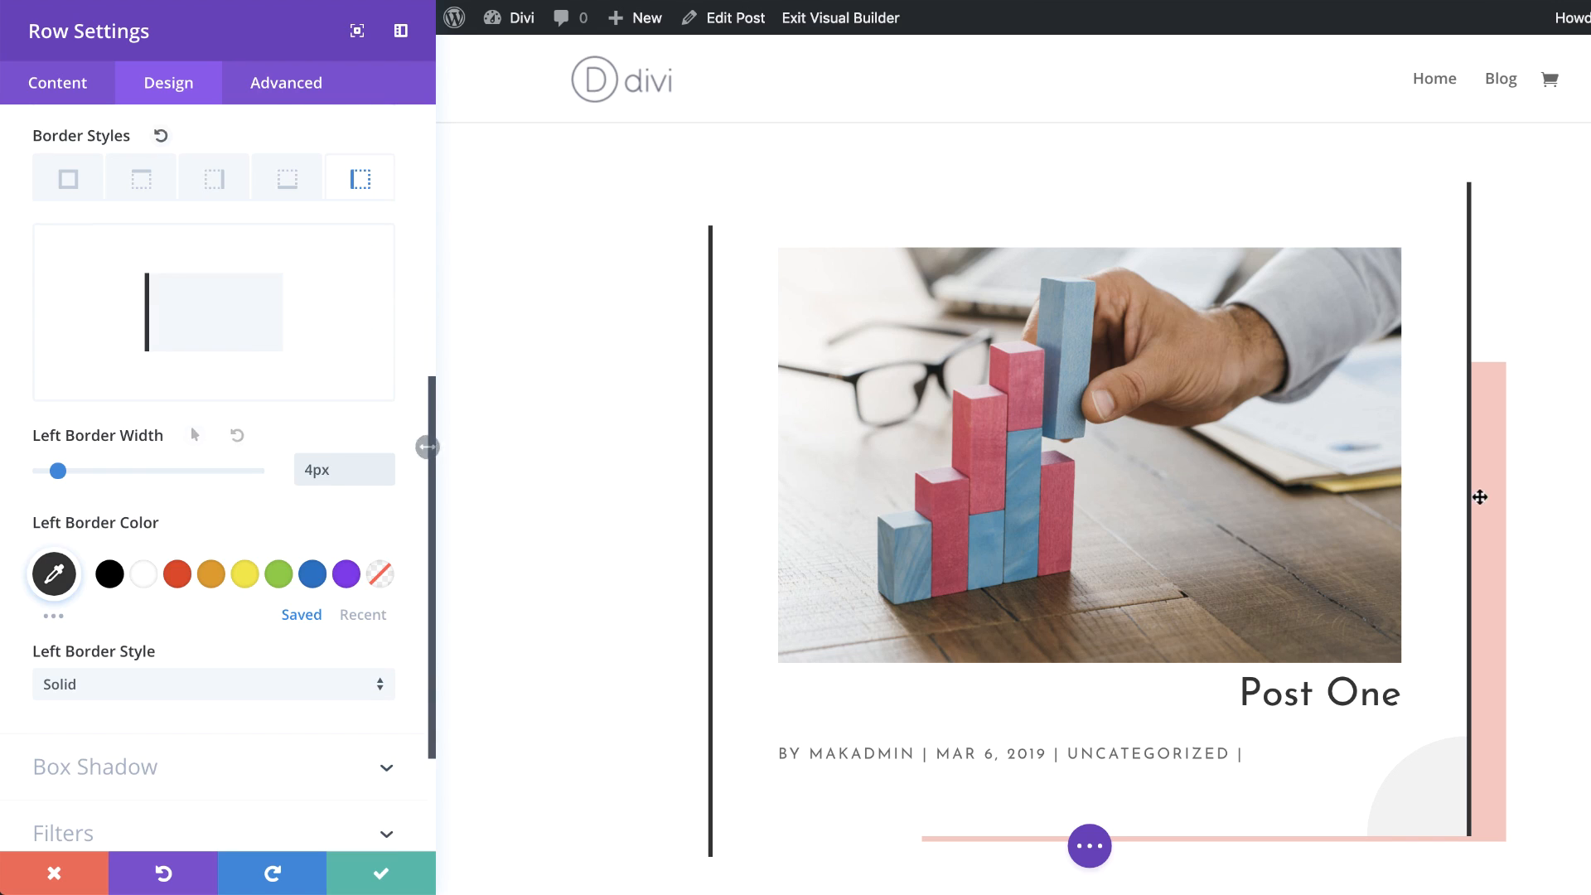
scroll(221, 655, down, 3)
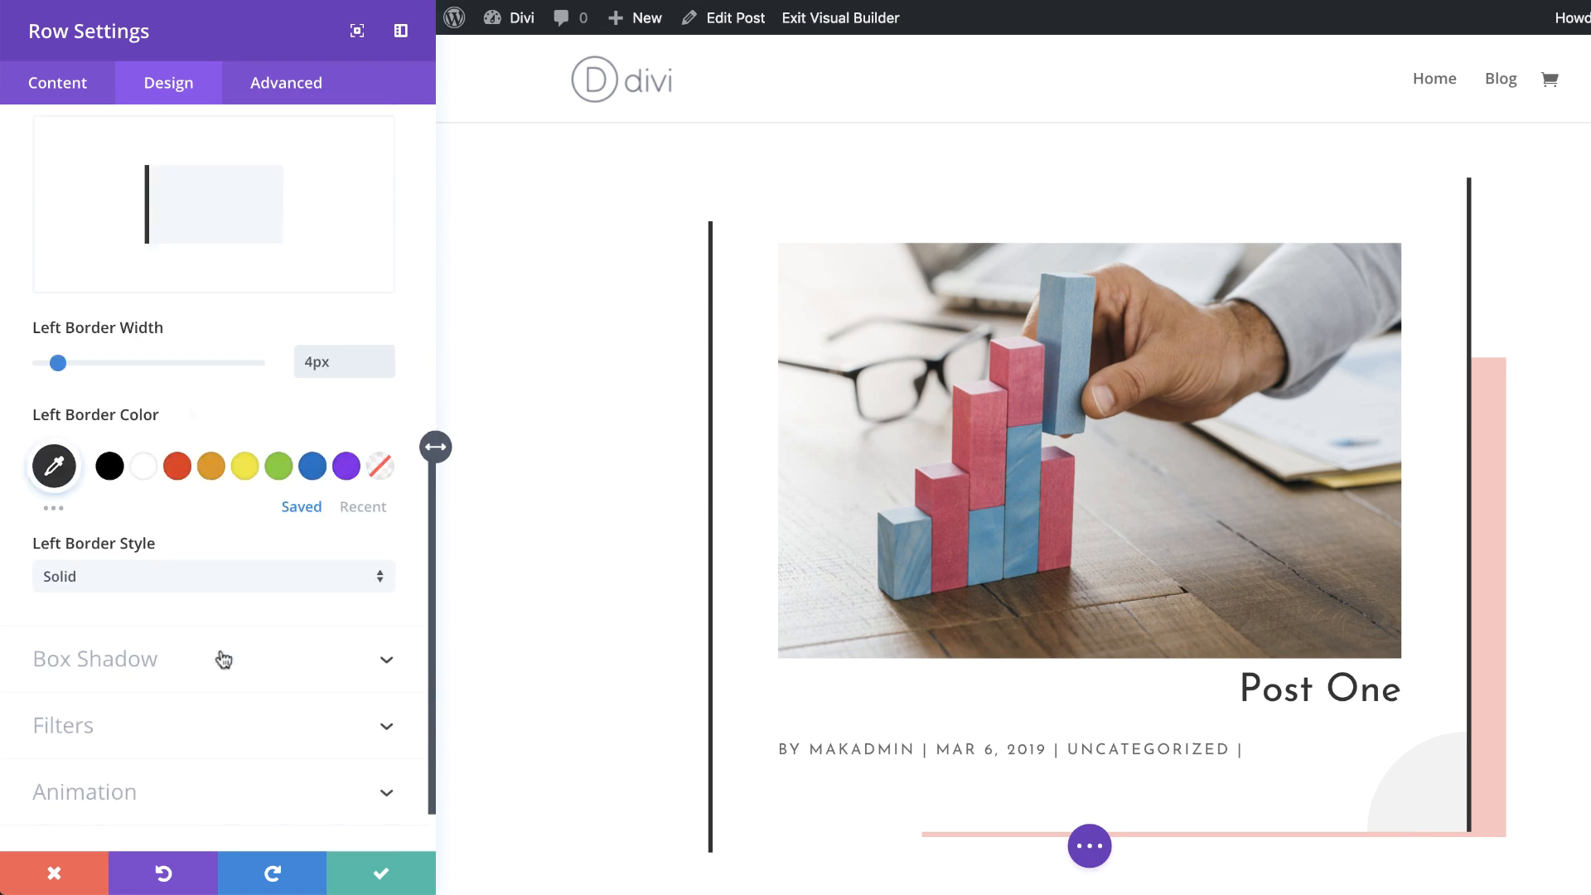
click(148, 595)
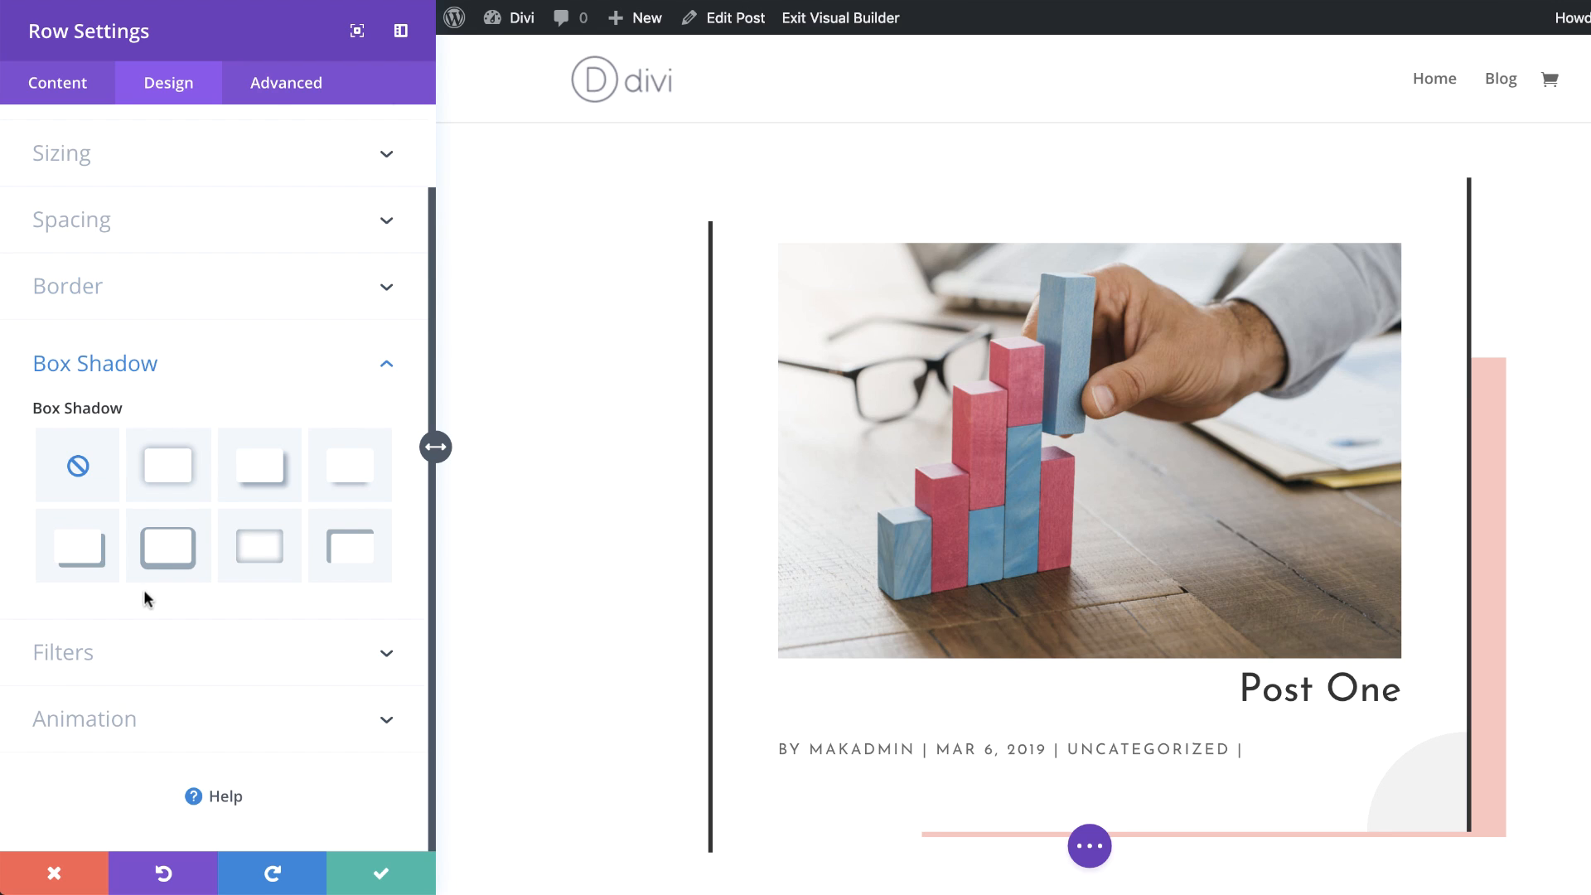
click(95, 555)
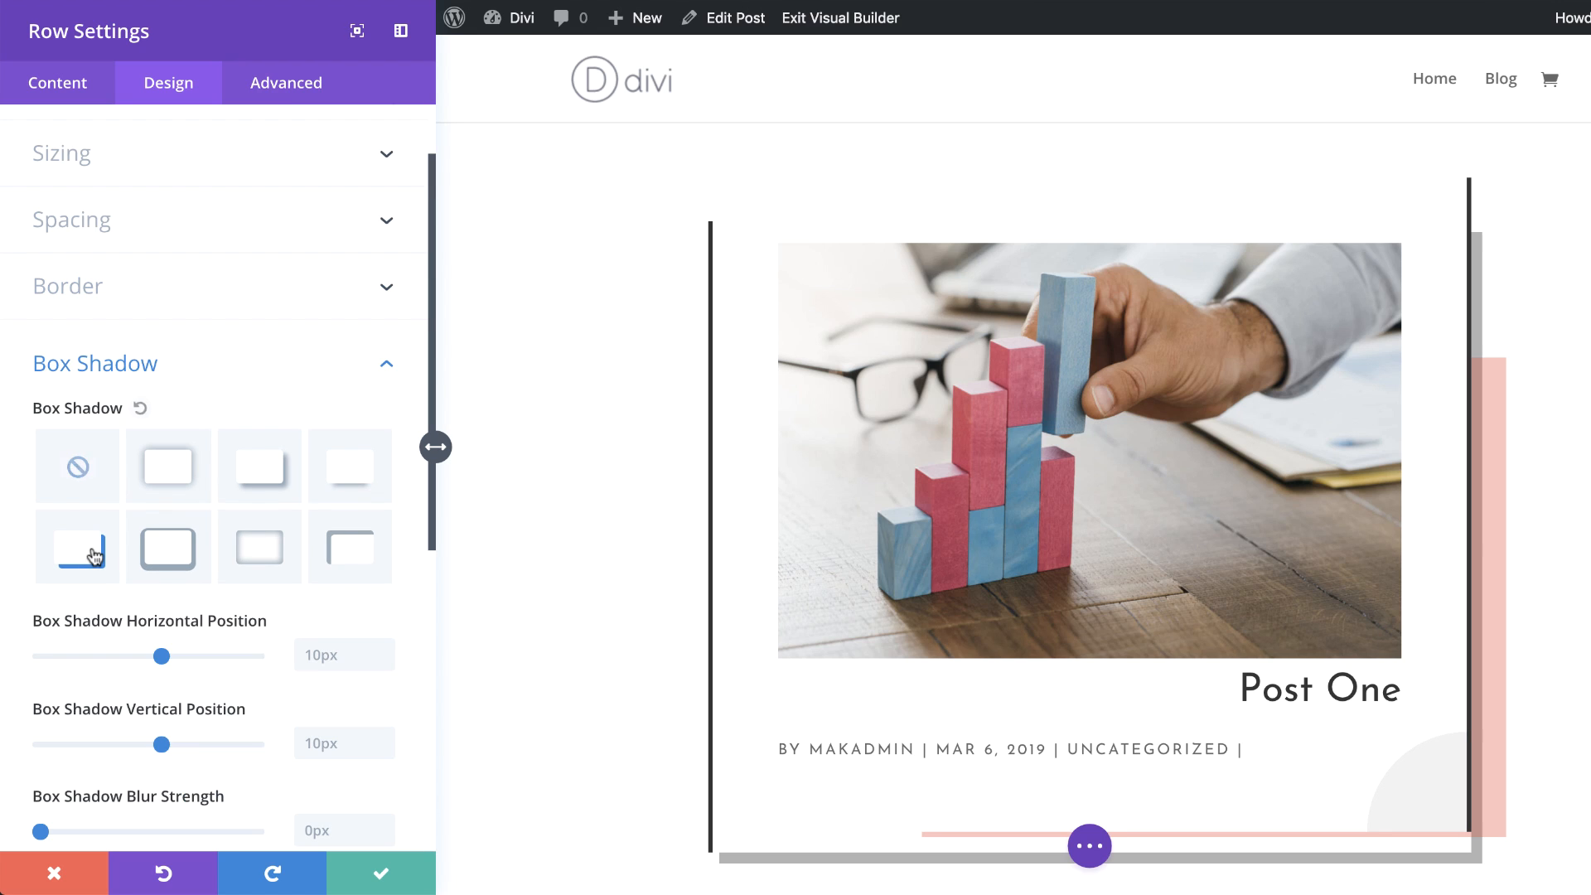
click(329, 655)
text(112)
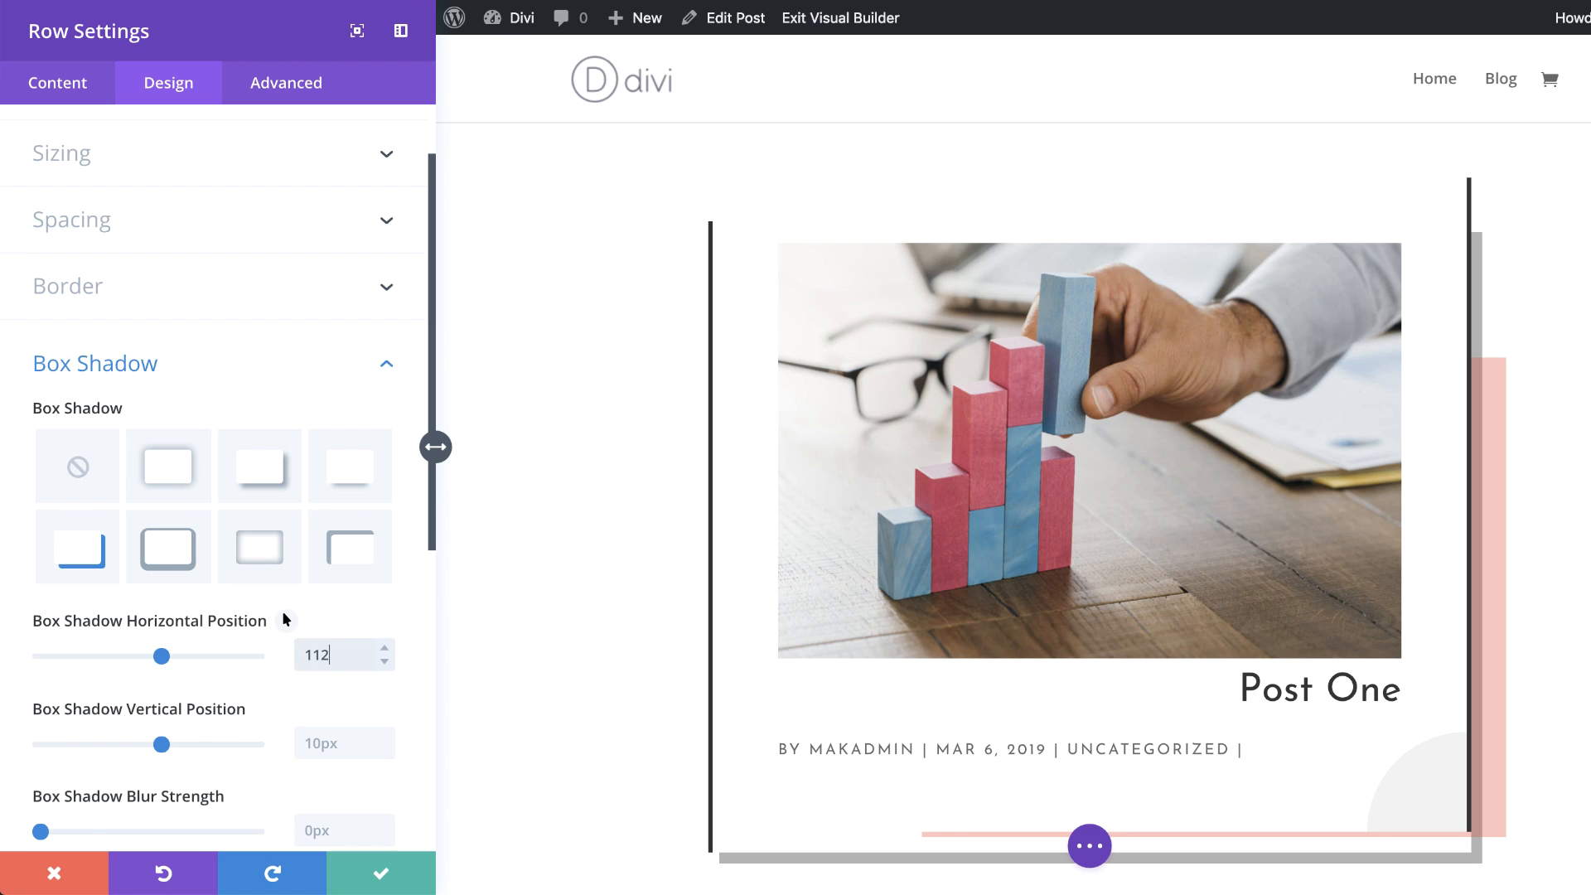
click(322, 743)
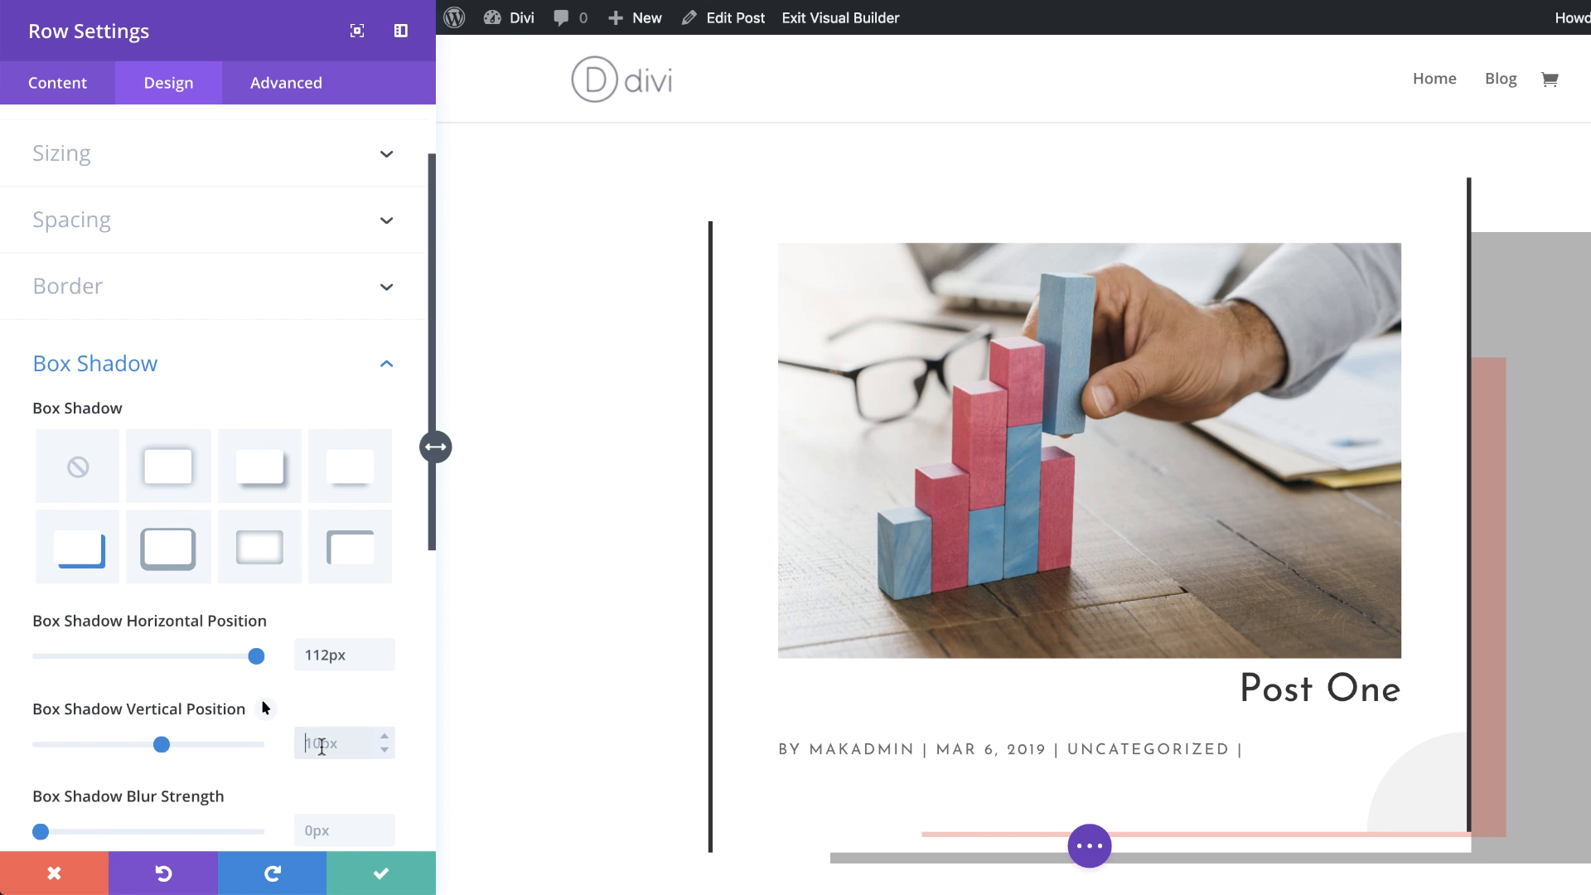
text(85)
key(Tab)
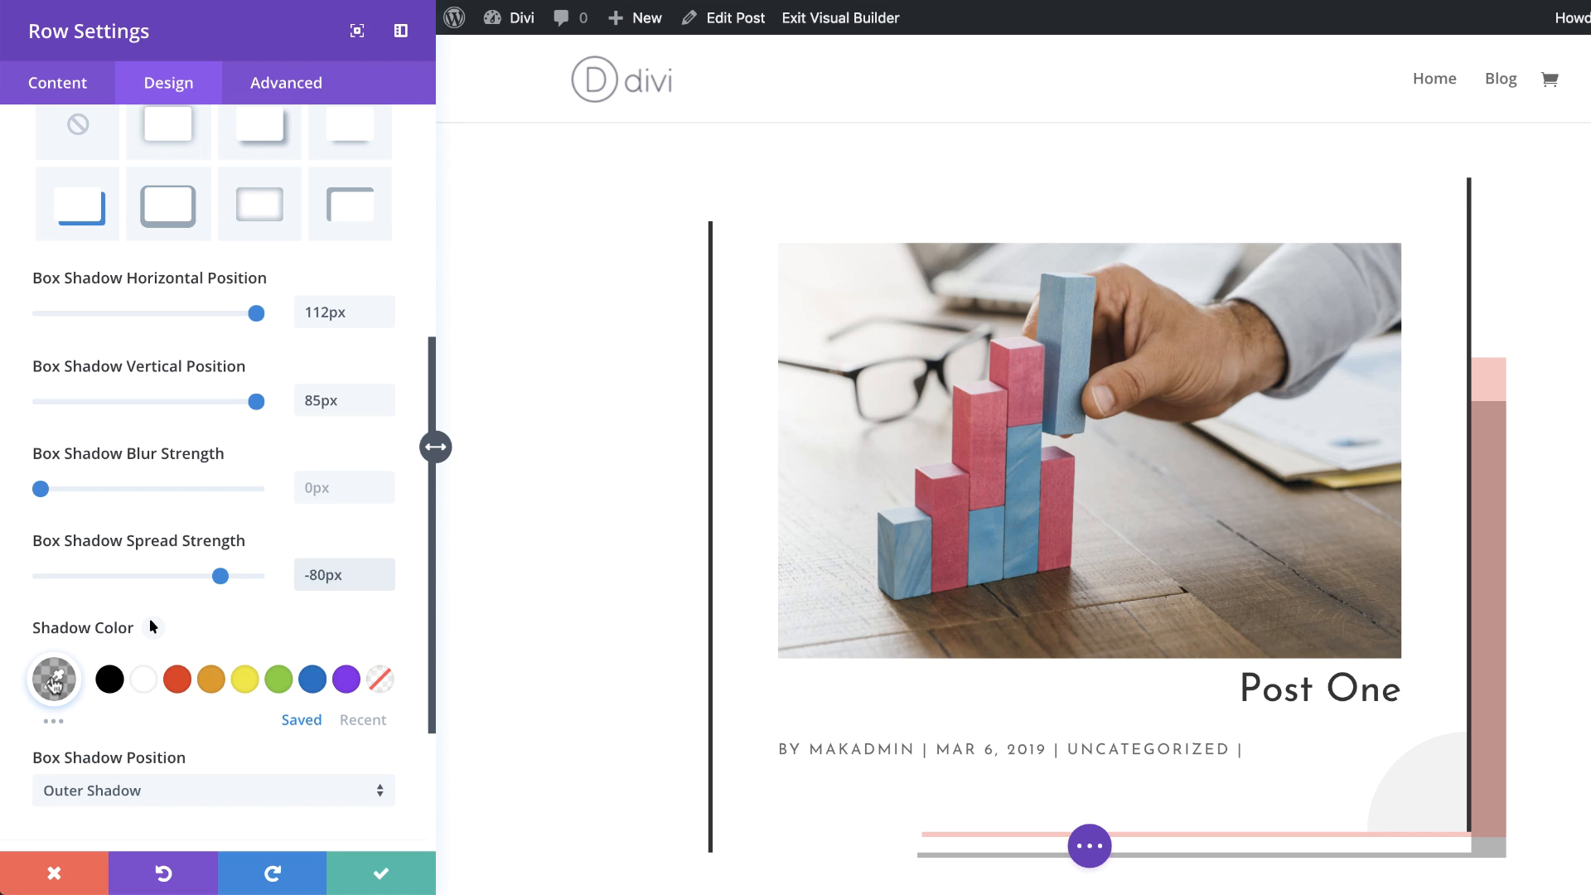
Step: Adjust the row's shadow color and save the row settings
click(54, 681)
drag(90, 683, 131, 683)
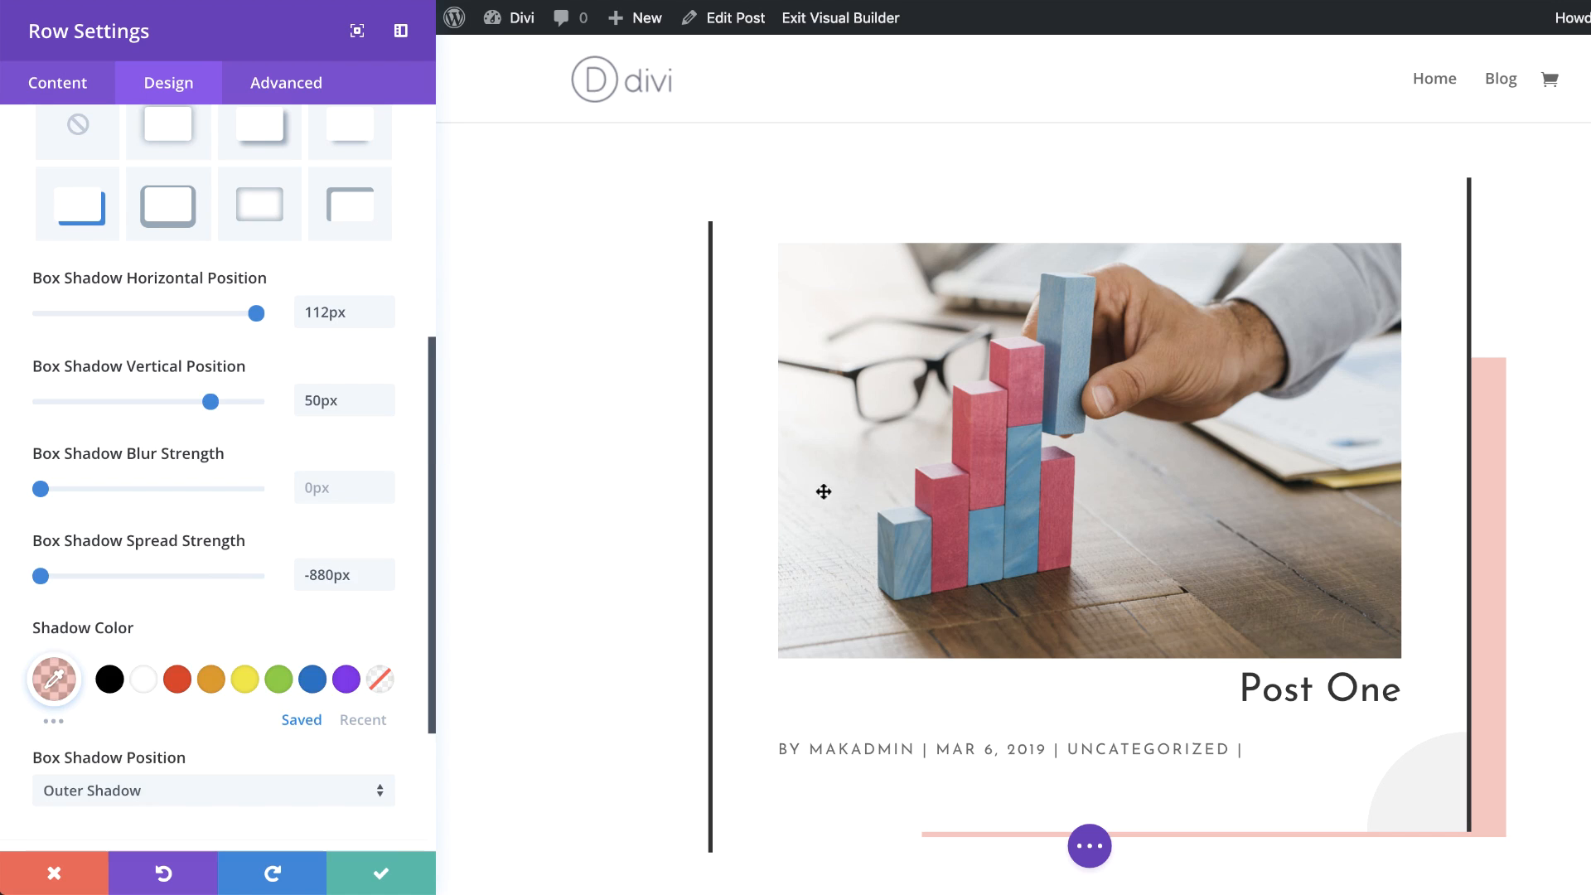
scroll(589, 603, down, 1)
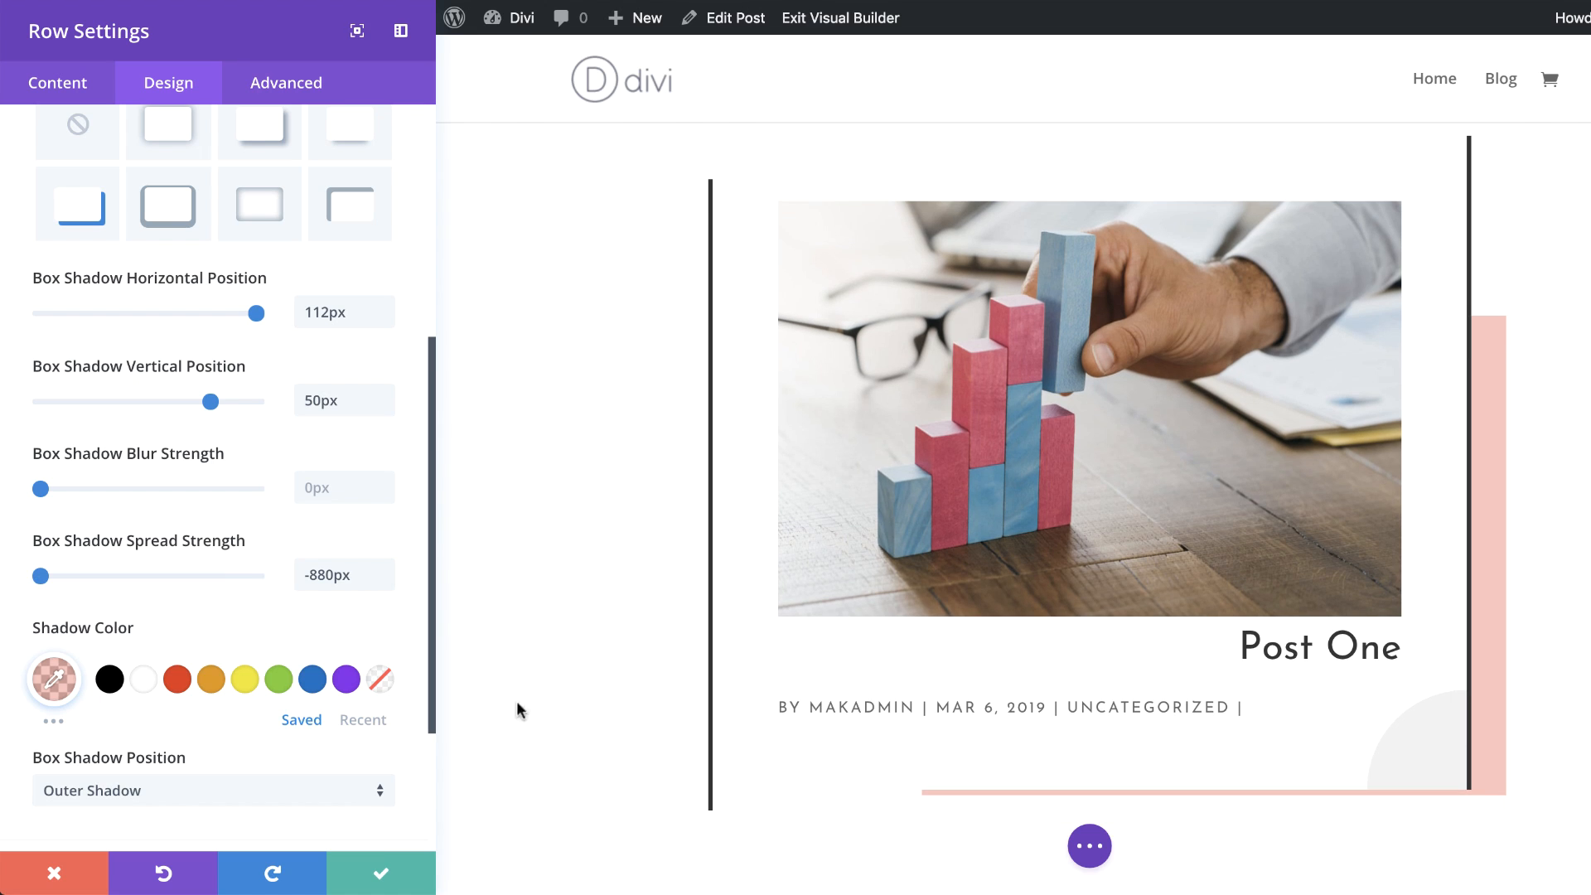
click(384, 877)
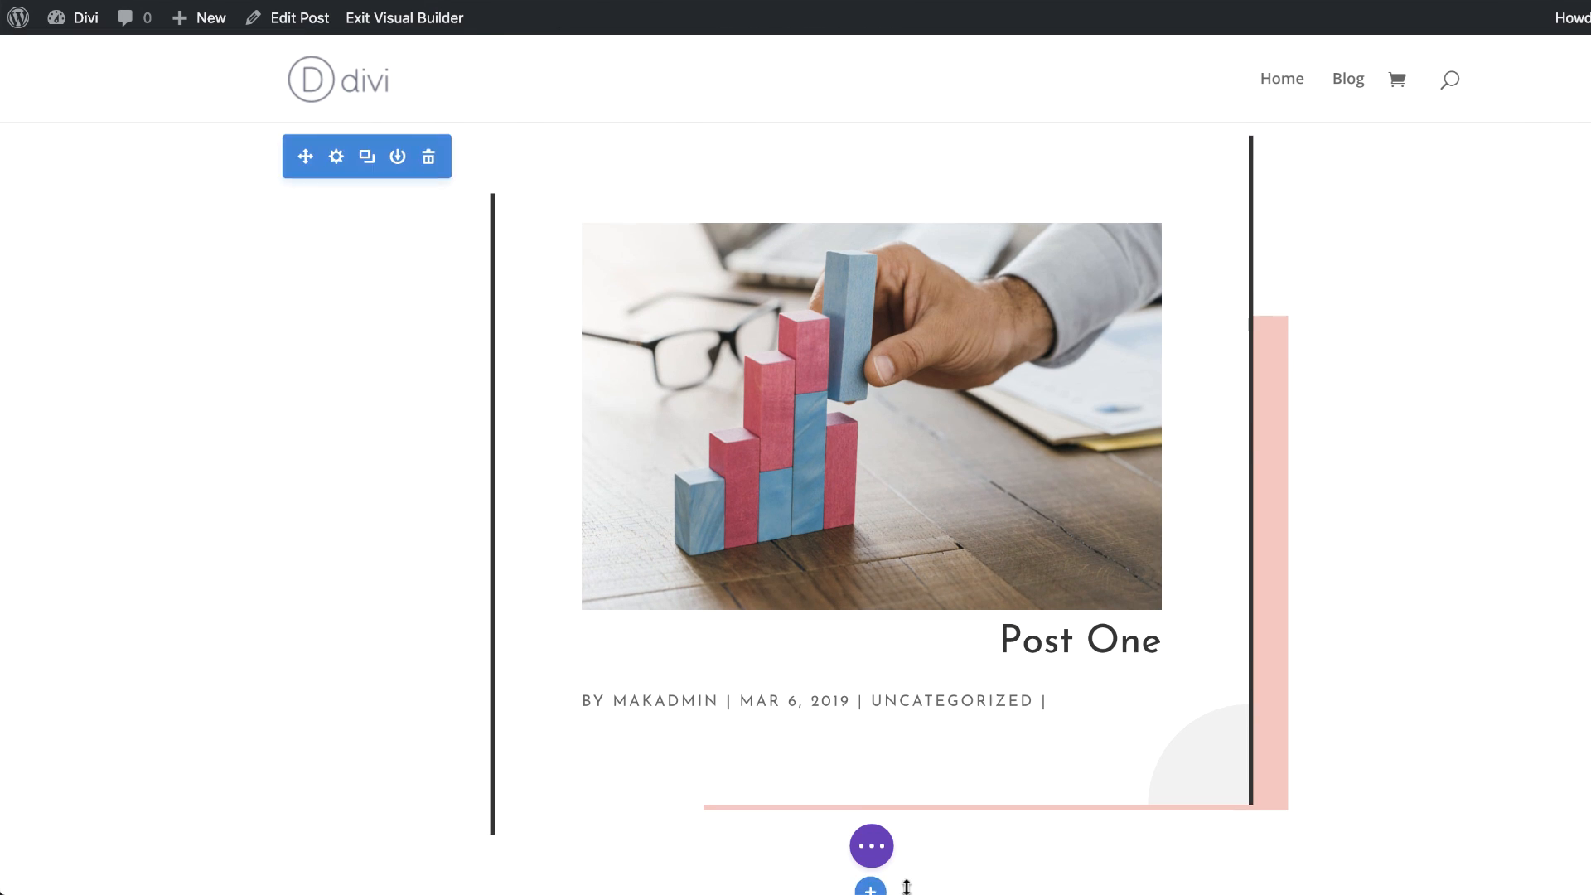
Step: Add a new regular section below with a two-column row
scroll(415, 653, down, 3)
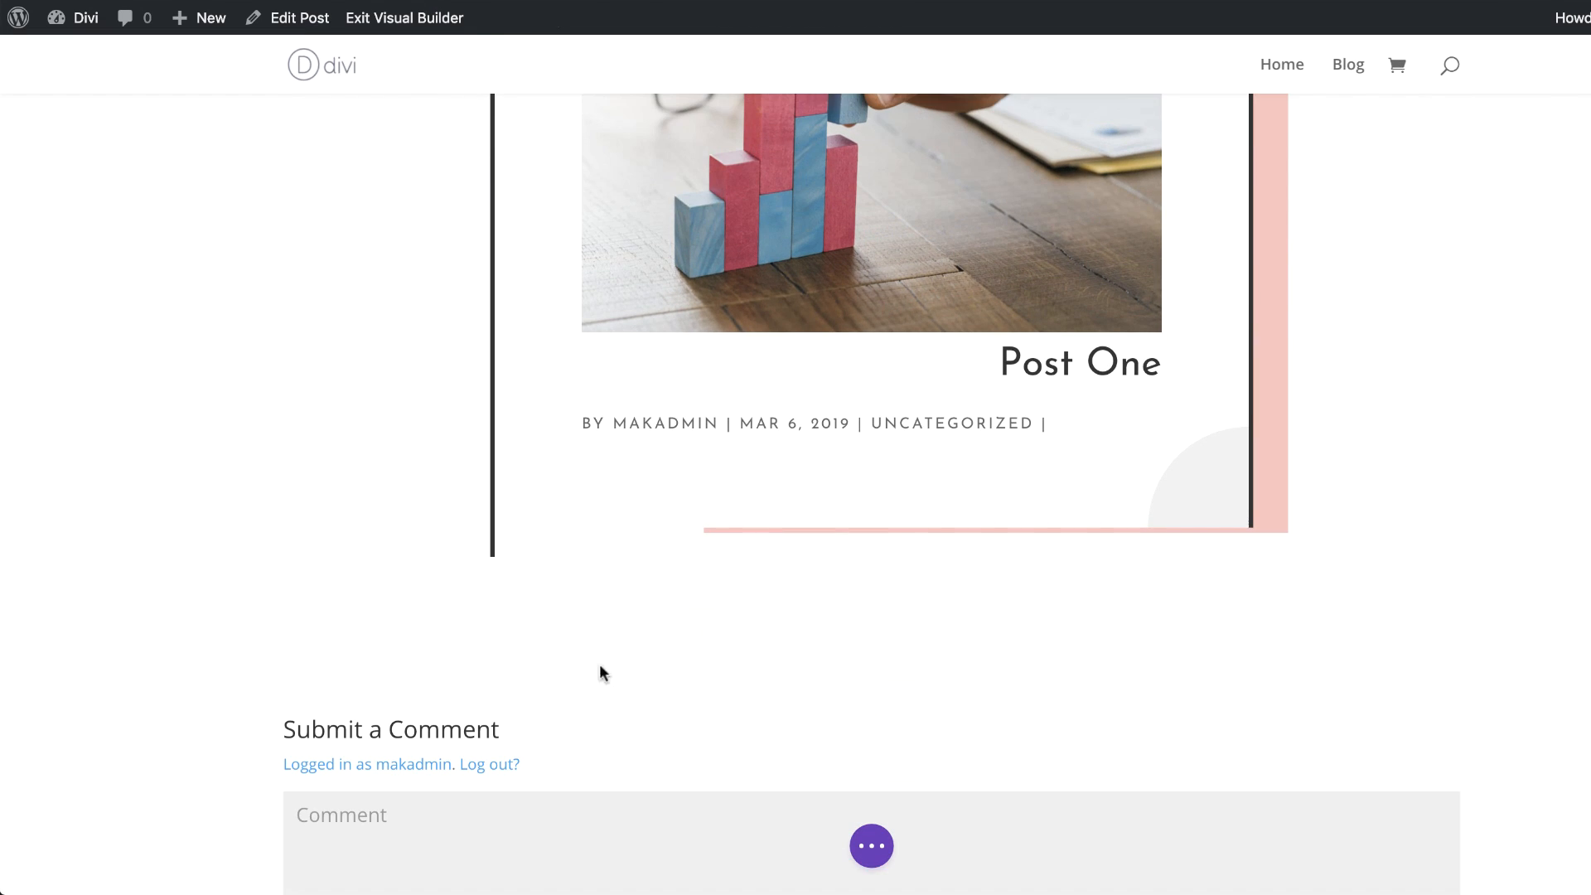
click(870, 614)
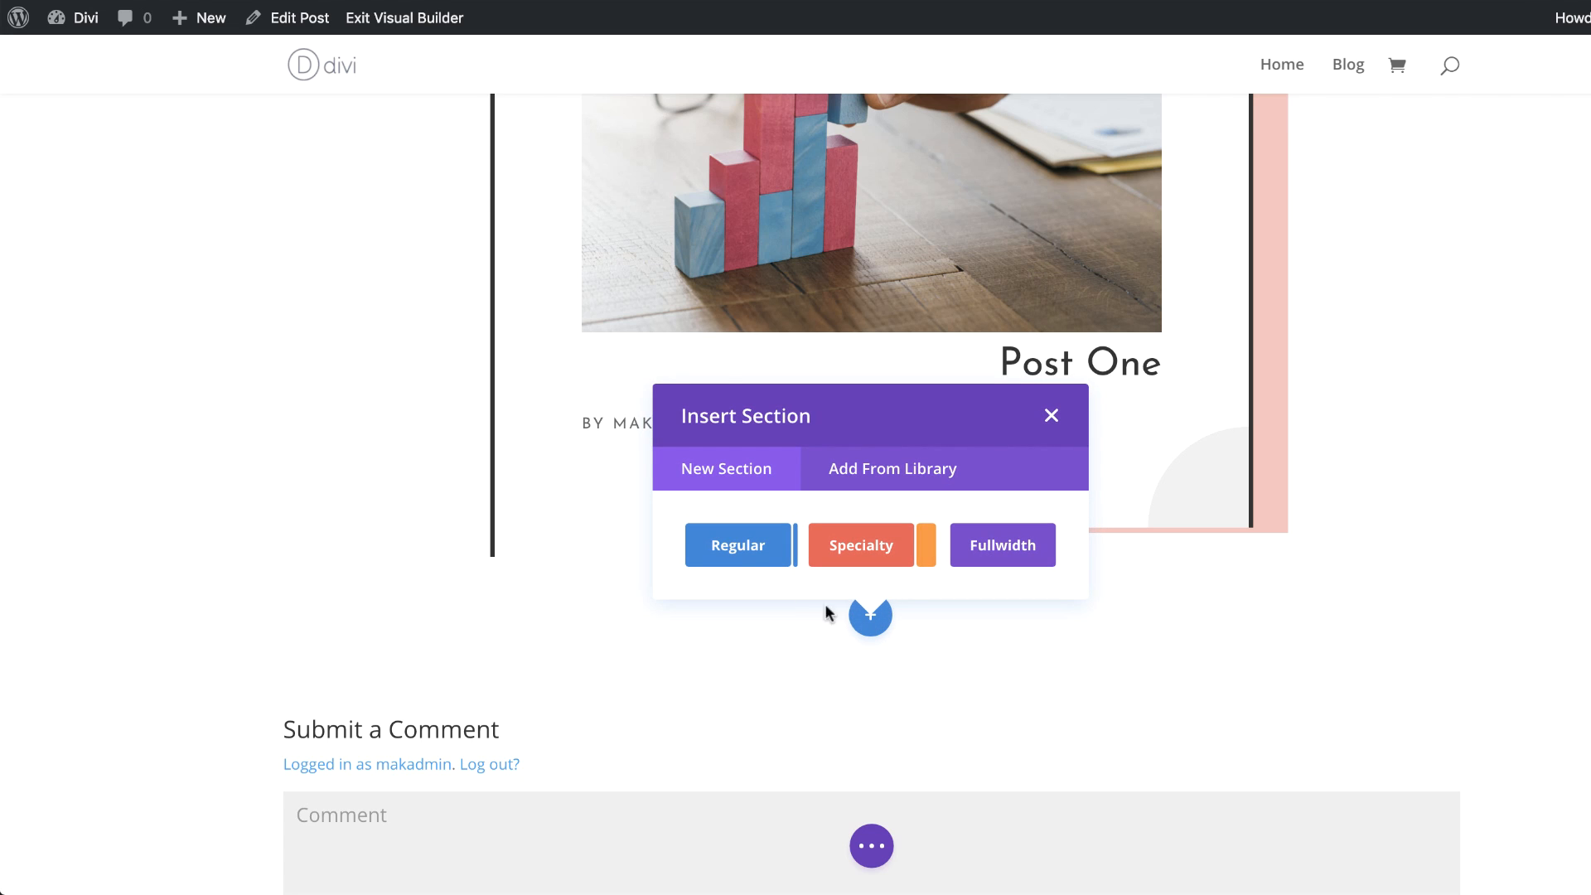
click(752, 562)
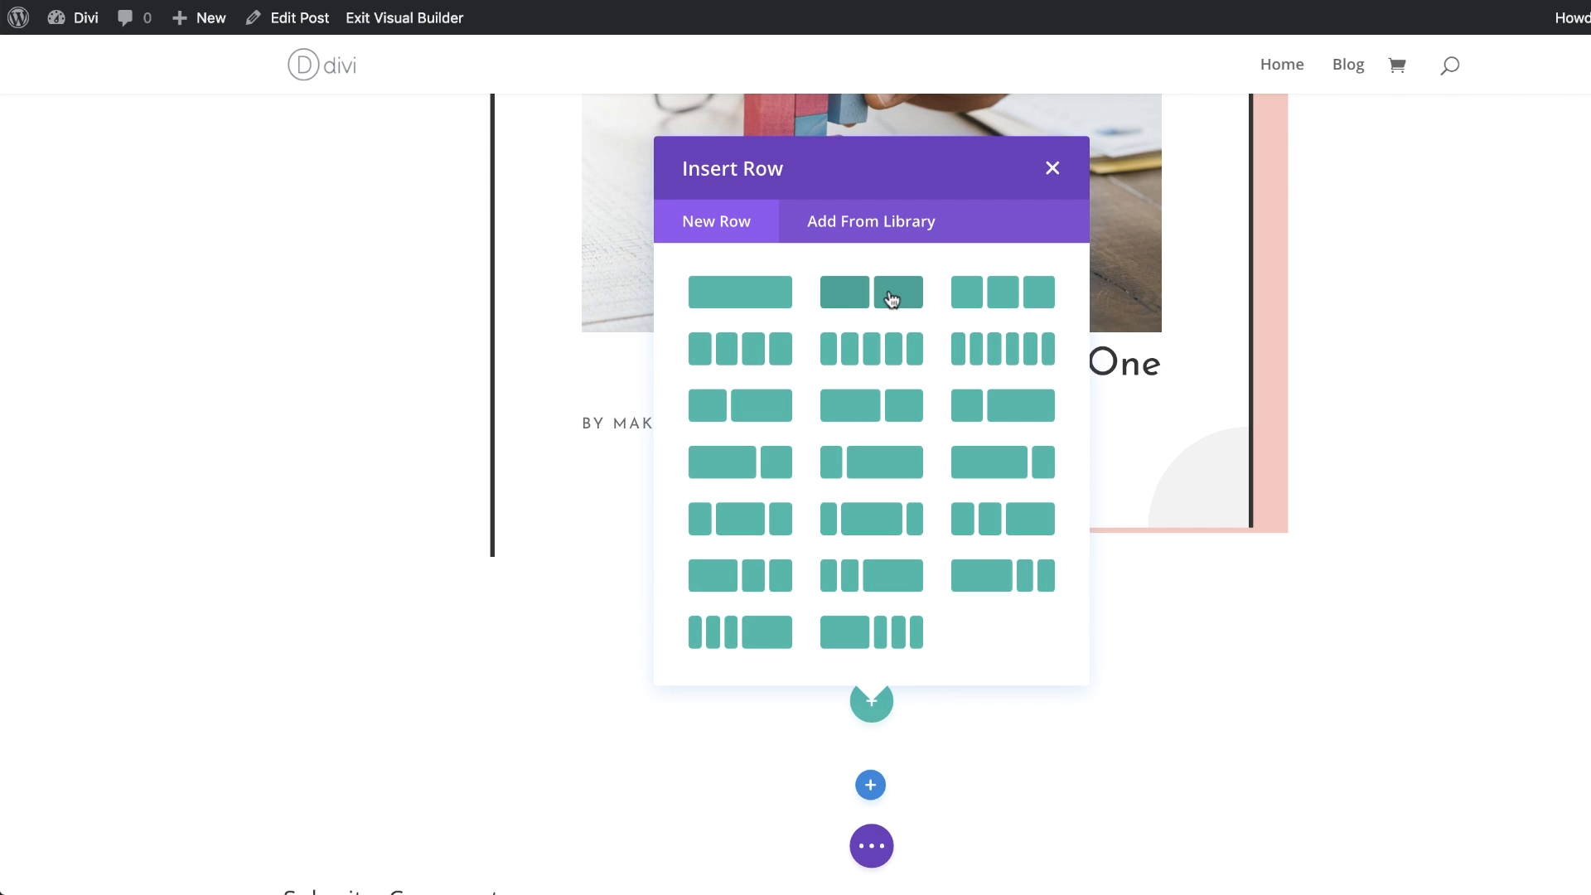
click(891, 298)
Step: Insert an Image module into the row's left column
click(444, 691)
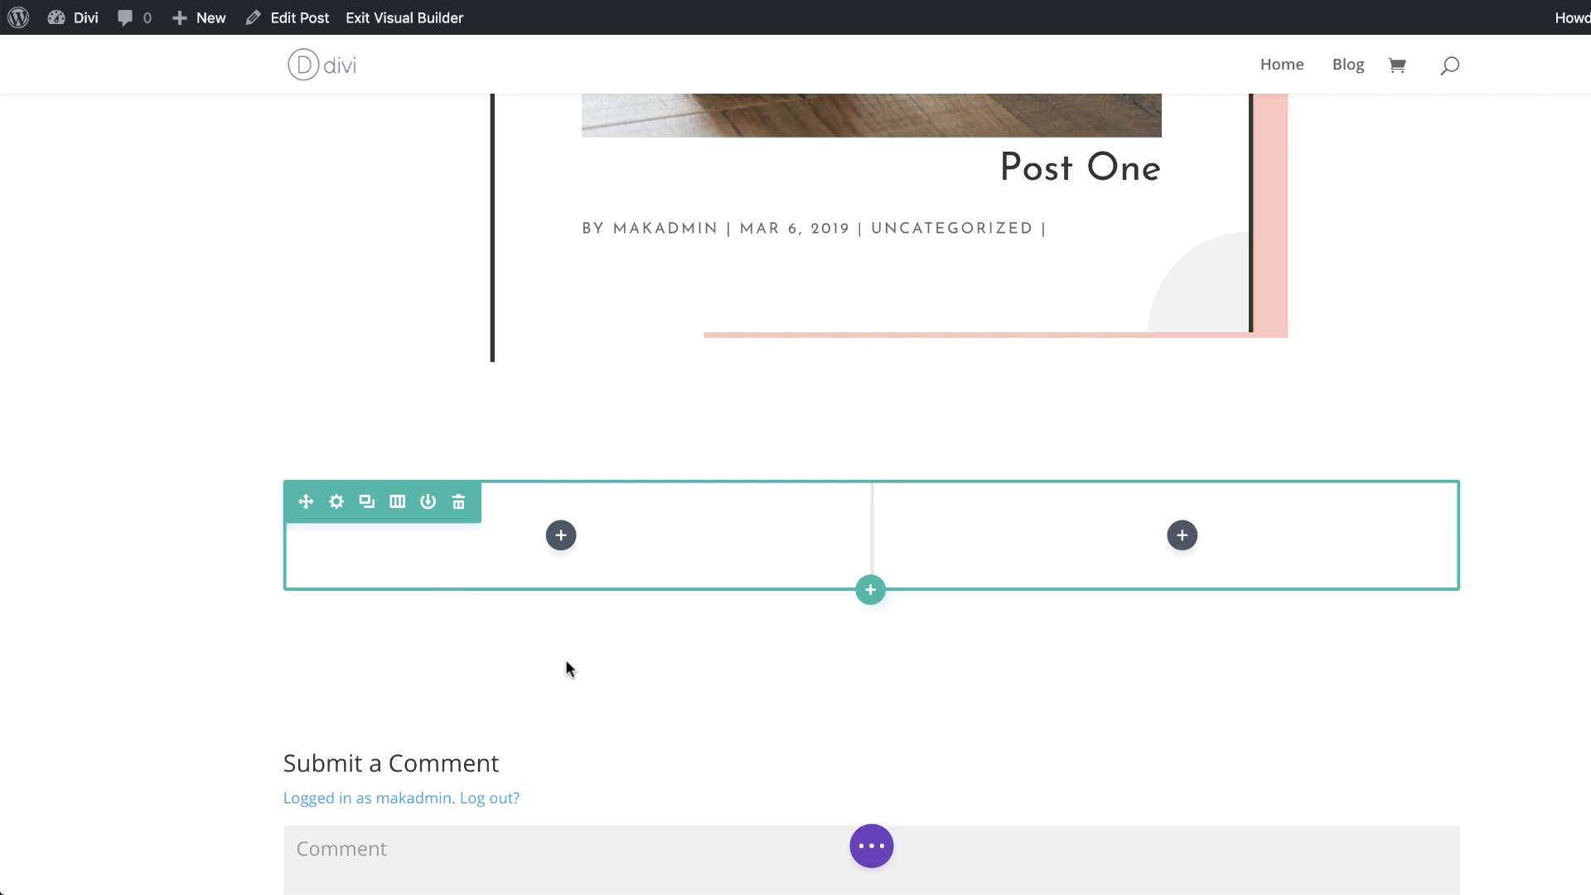
click(561, 537)
click(559, 226)
text(ima)
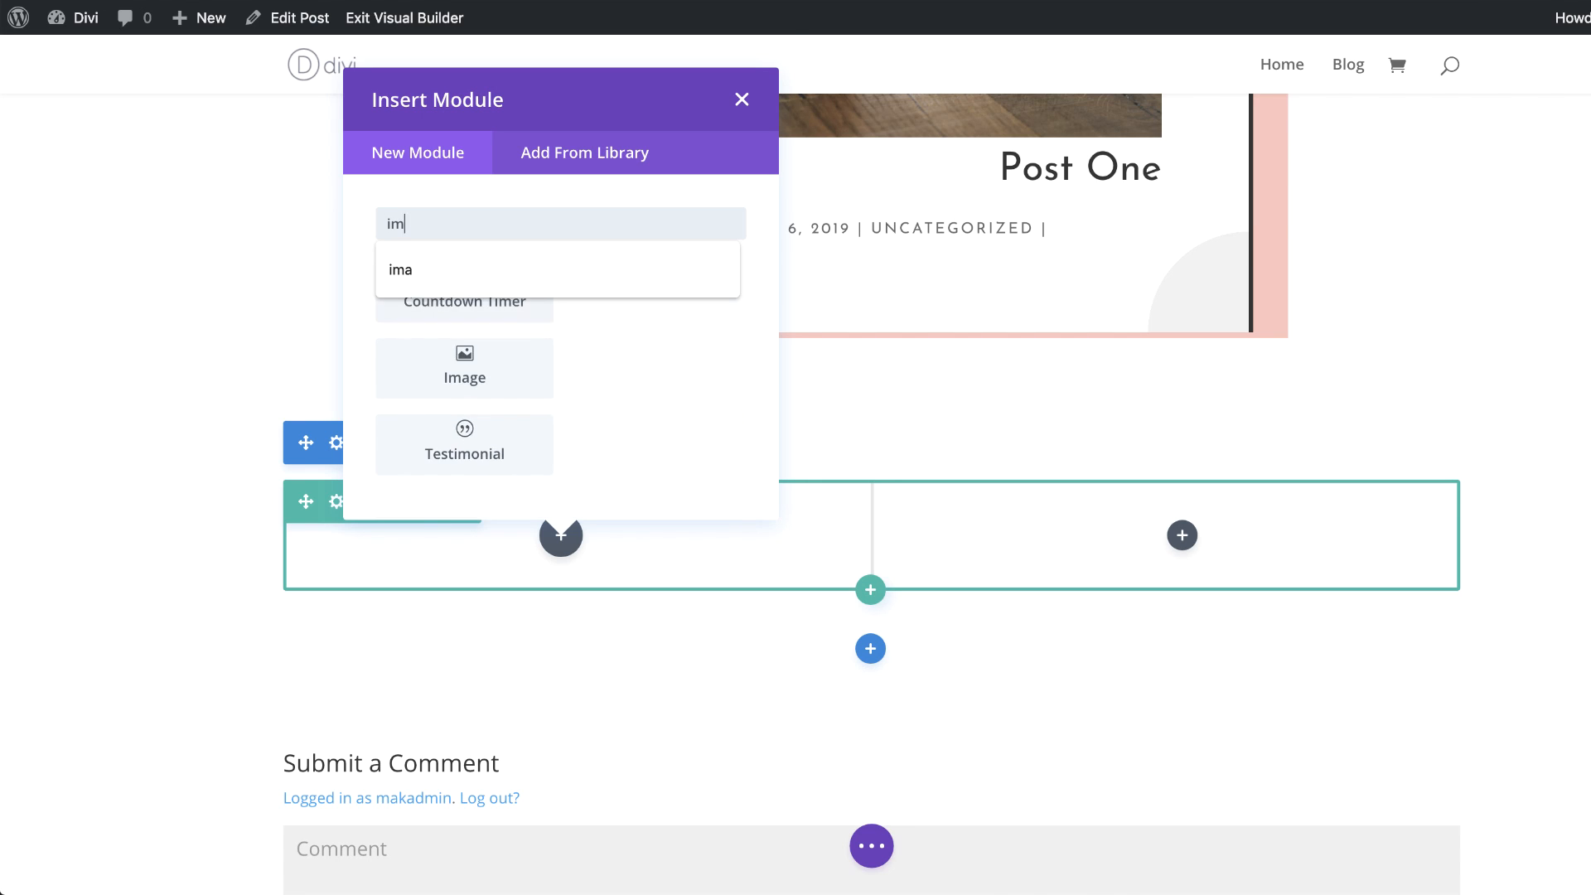
click(468, 367)
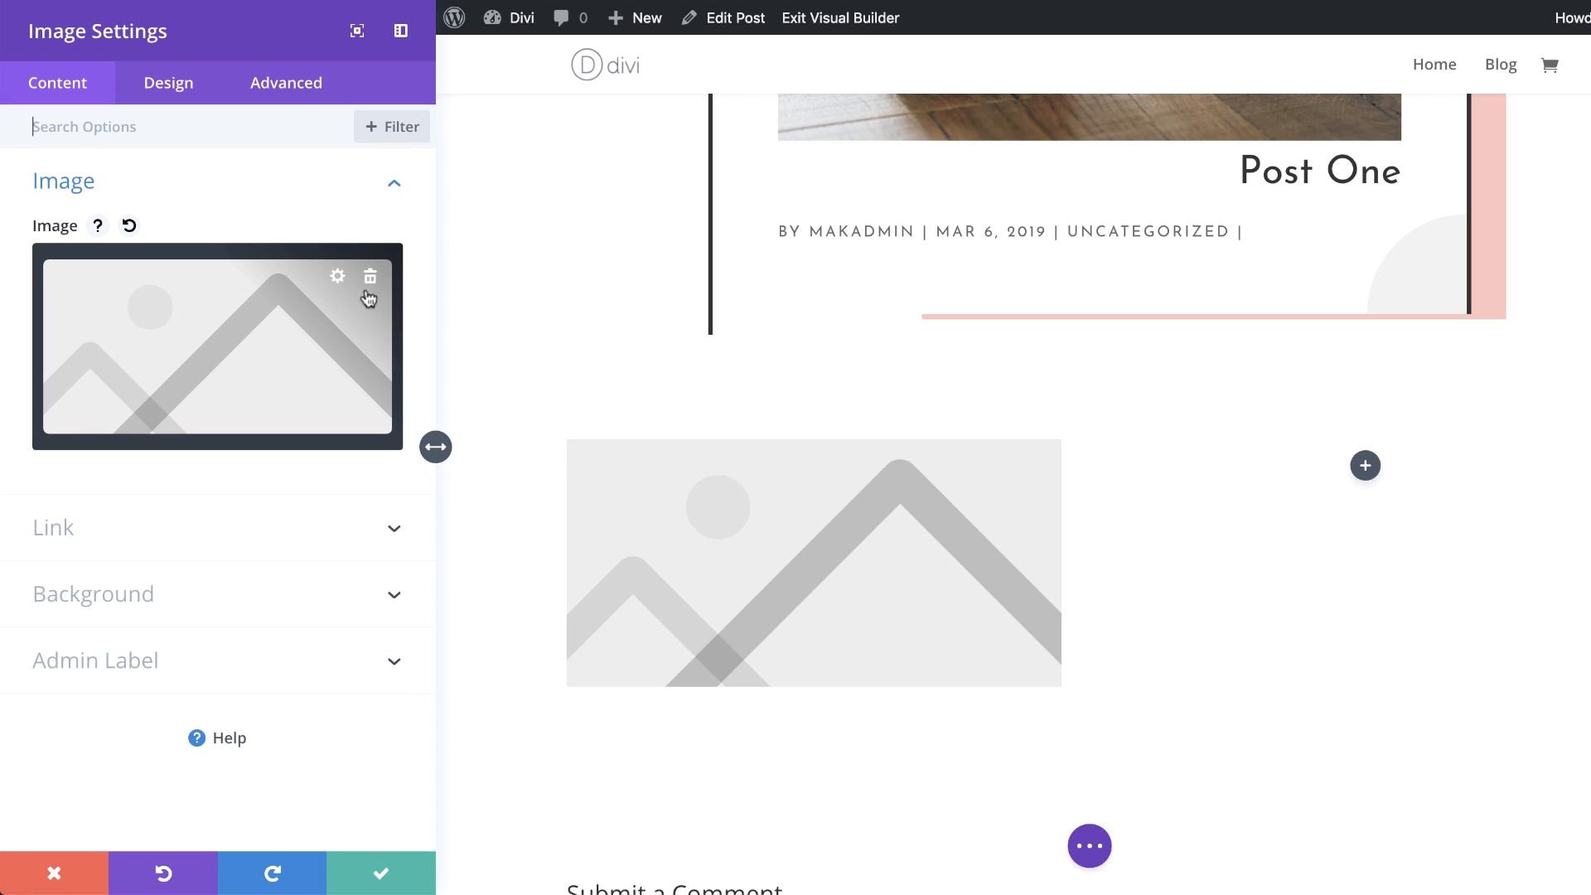
Step: Replace the placeholder image with the dynamic Featured Image and save the module
mouse_move(343, 280)
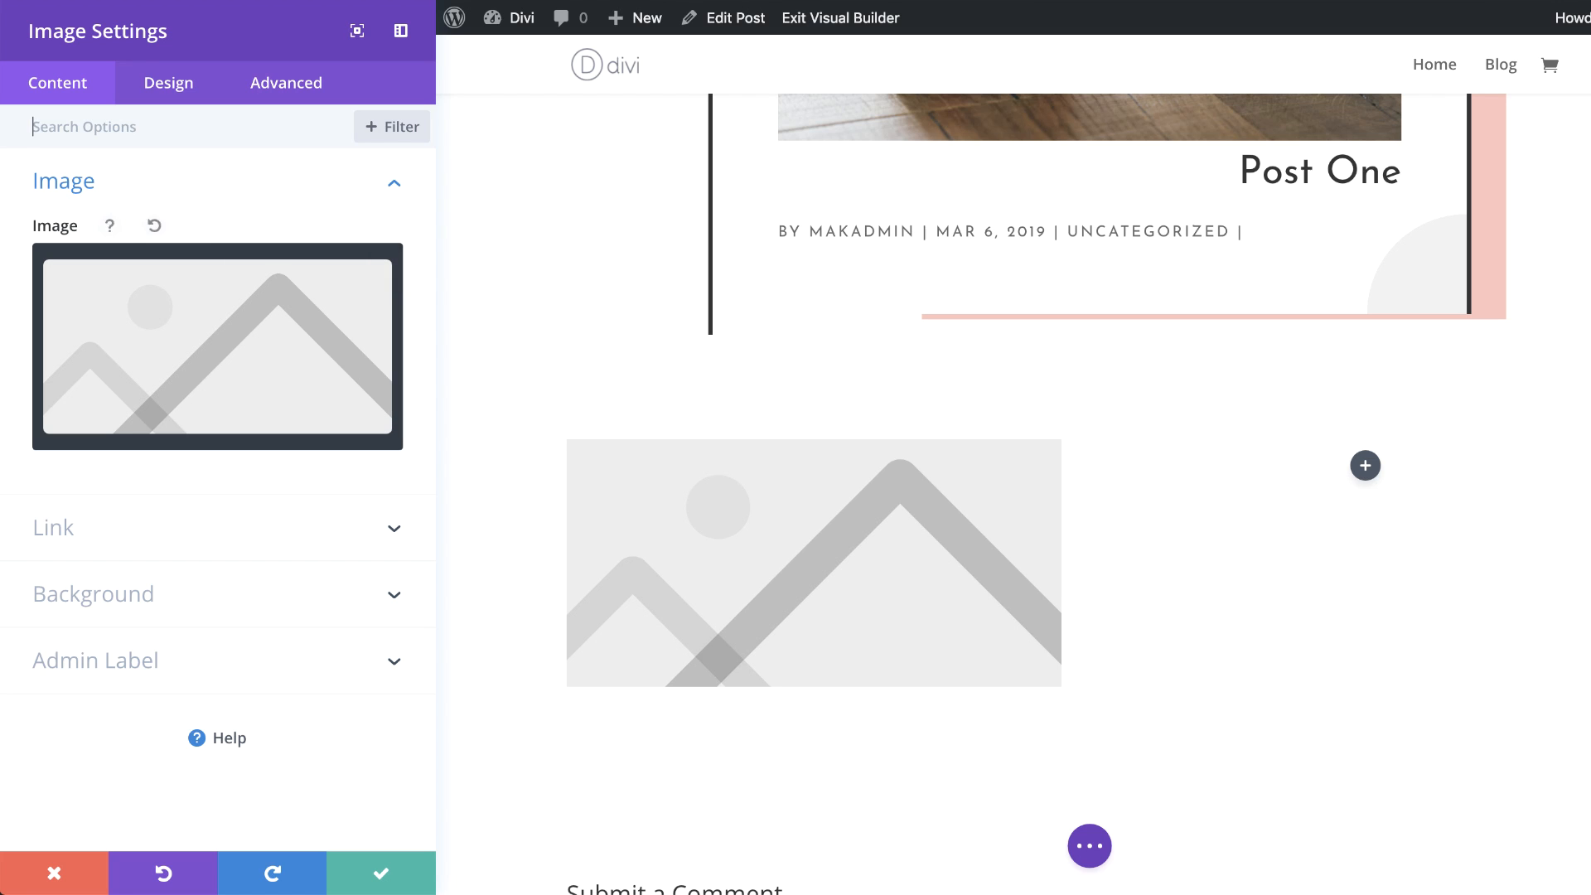
mouse_move(249, 337)
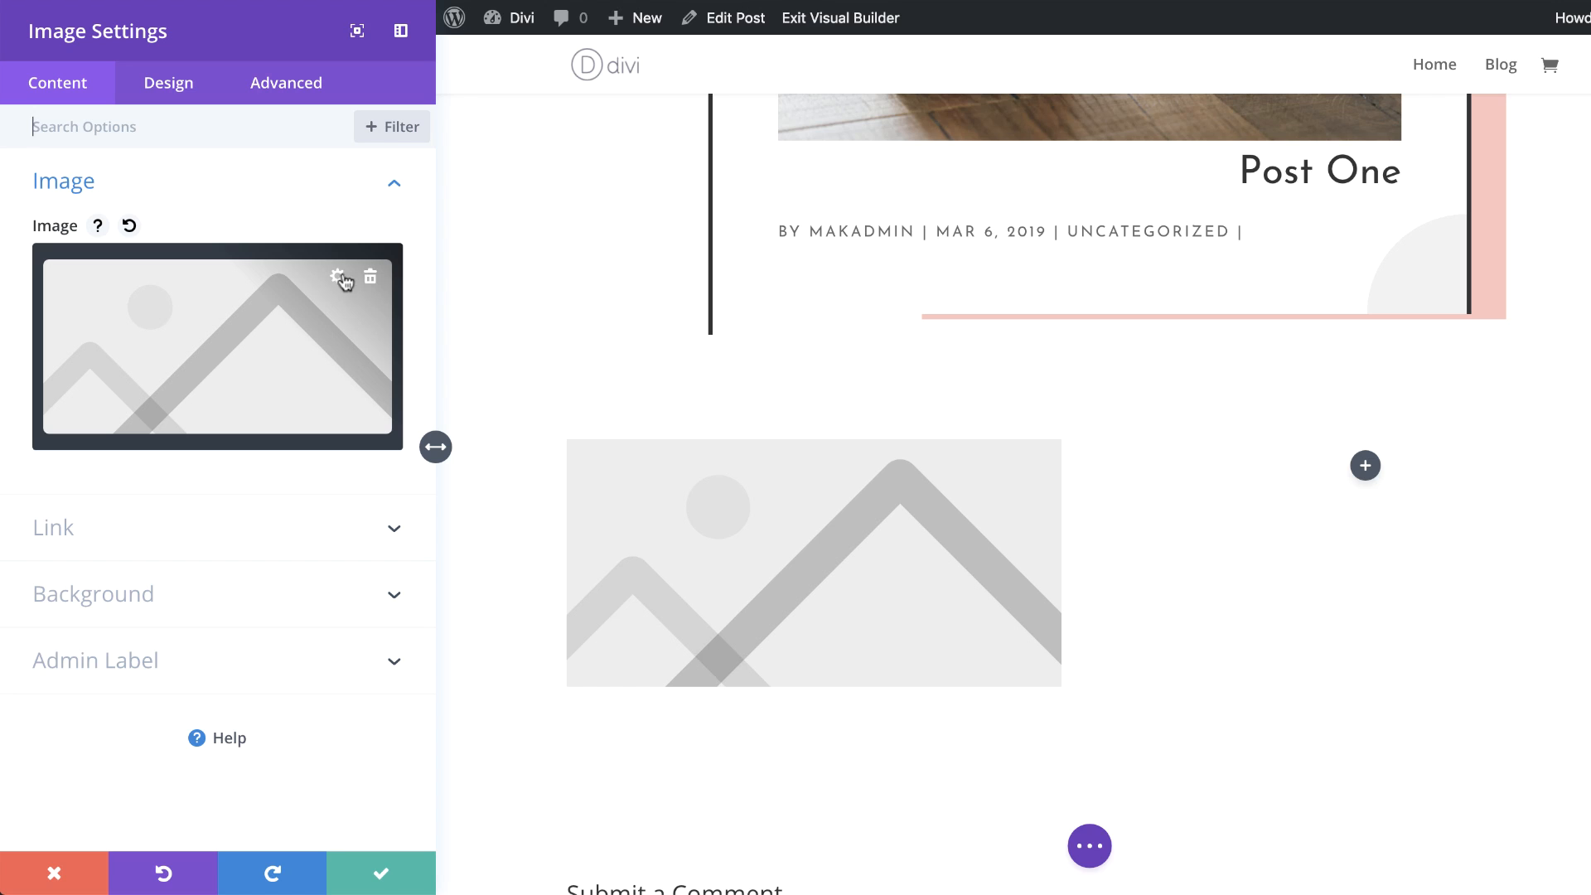
click(320, 315)
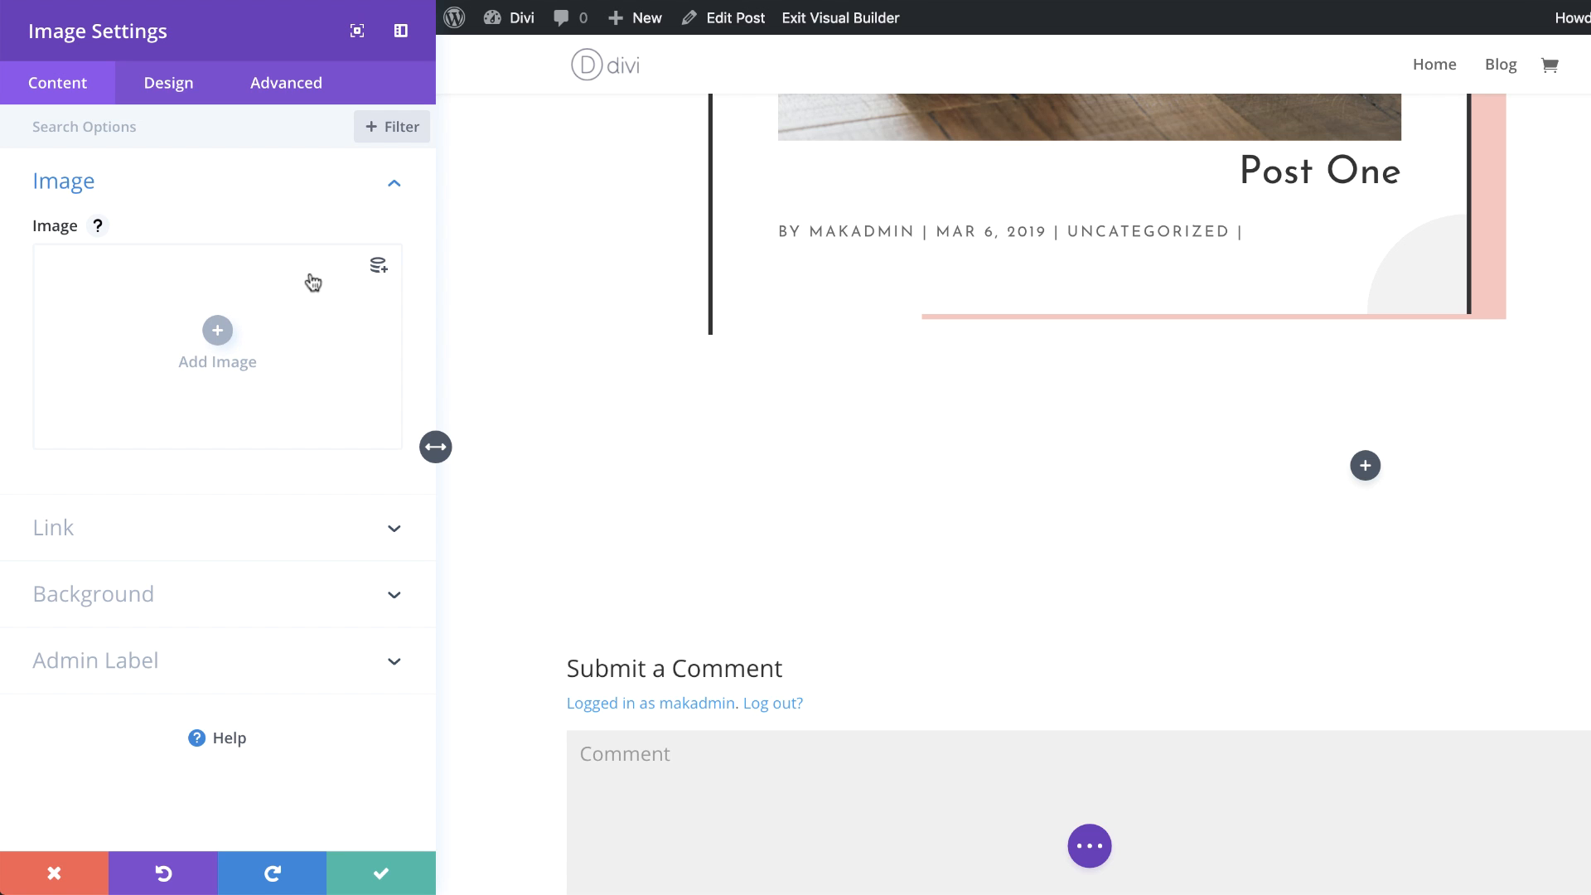
click(378, 270)
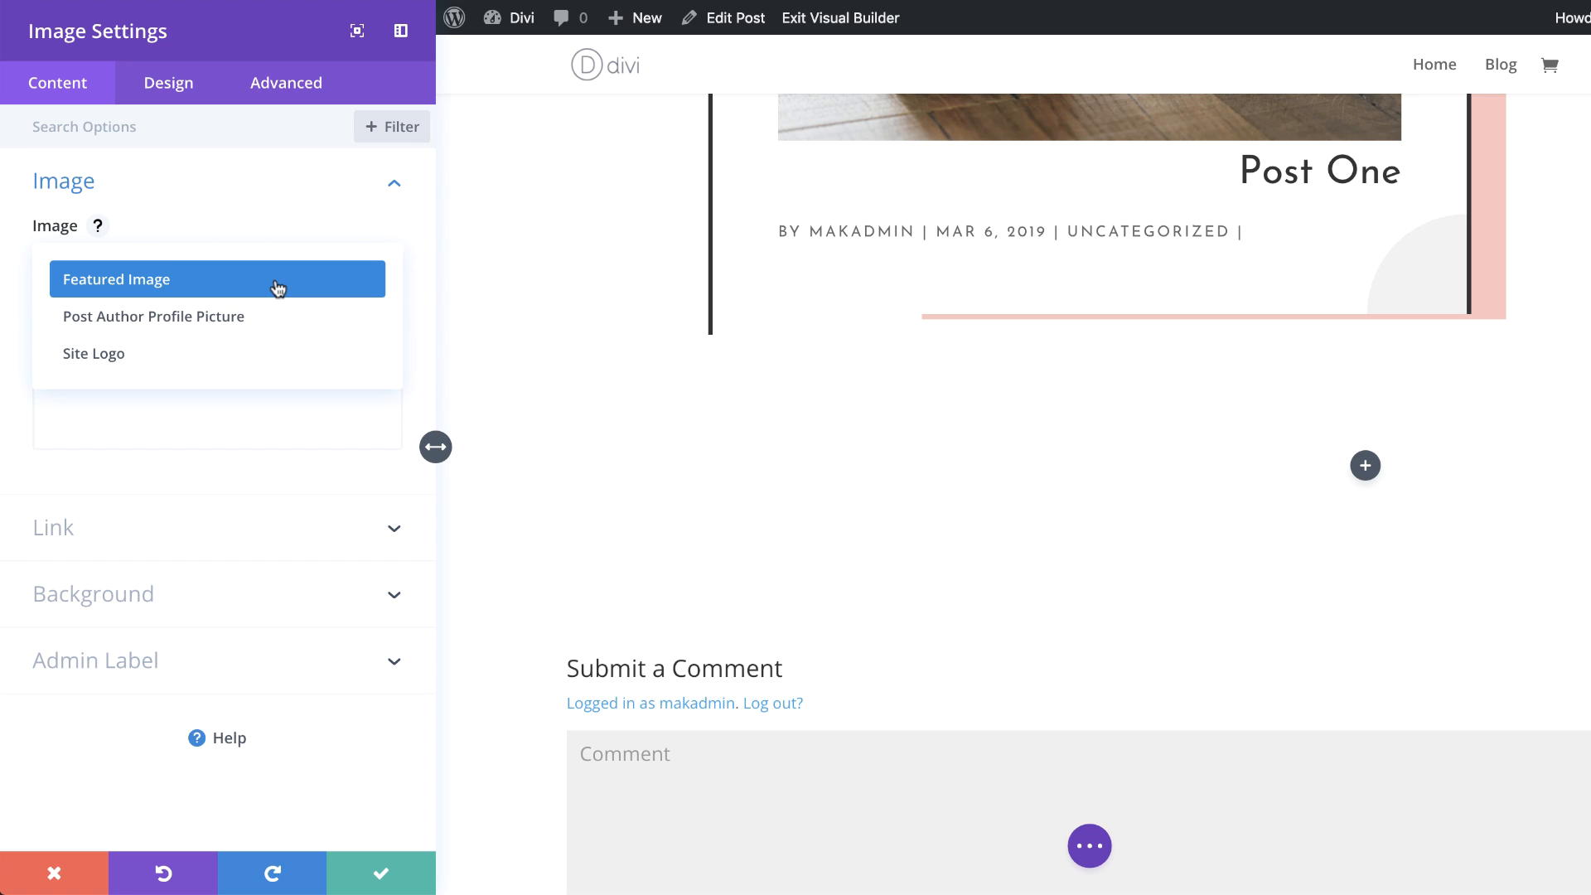
click(277, 288)
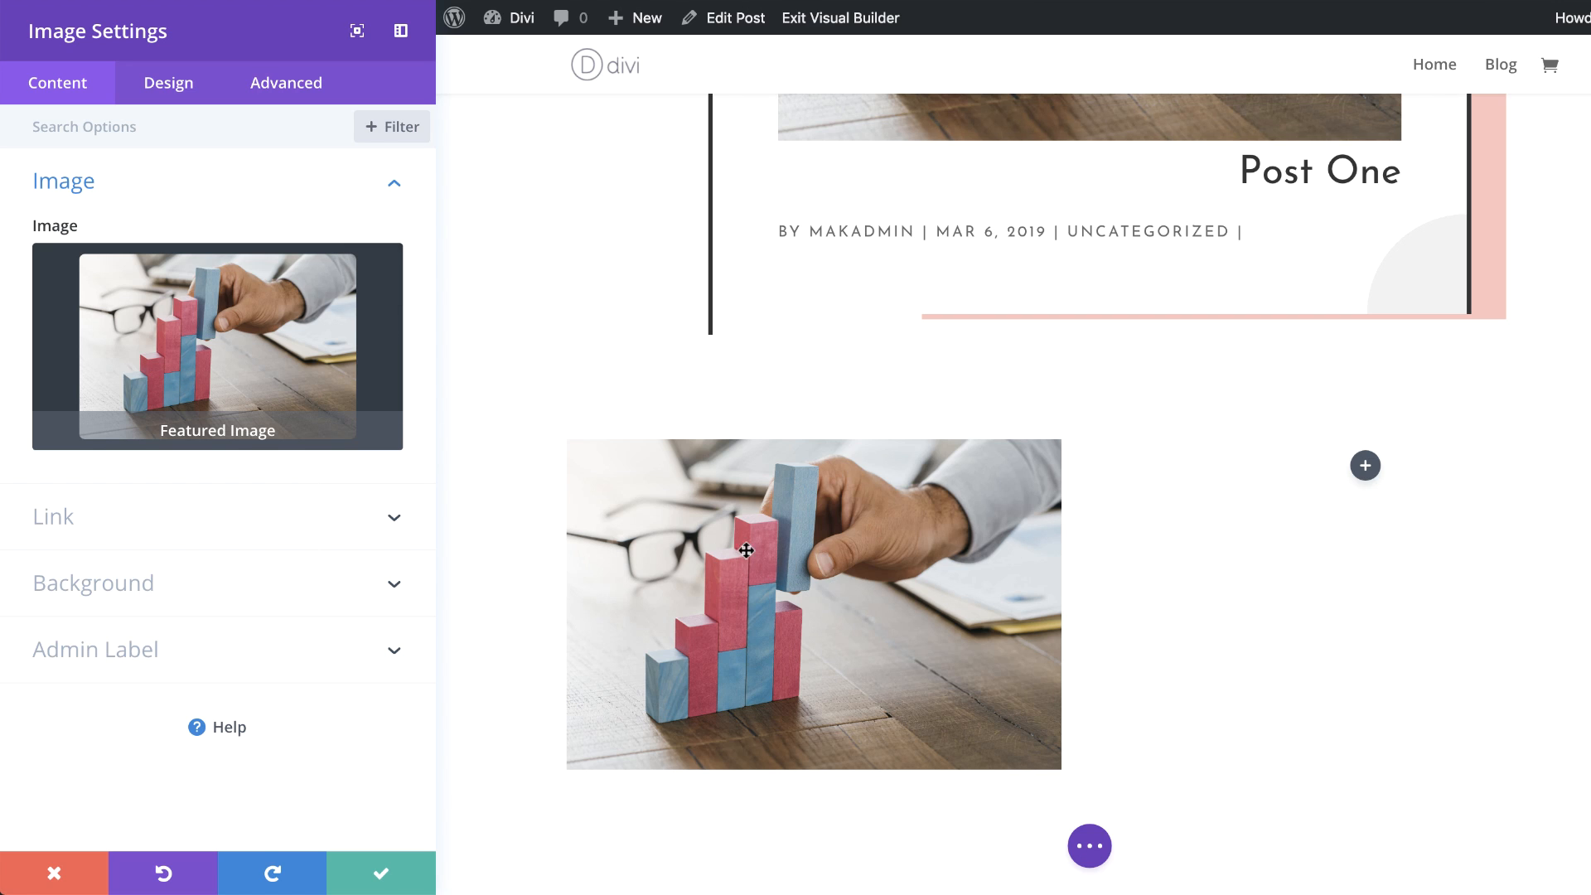
click(380, 874)
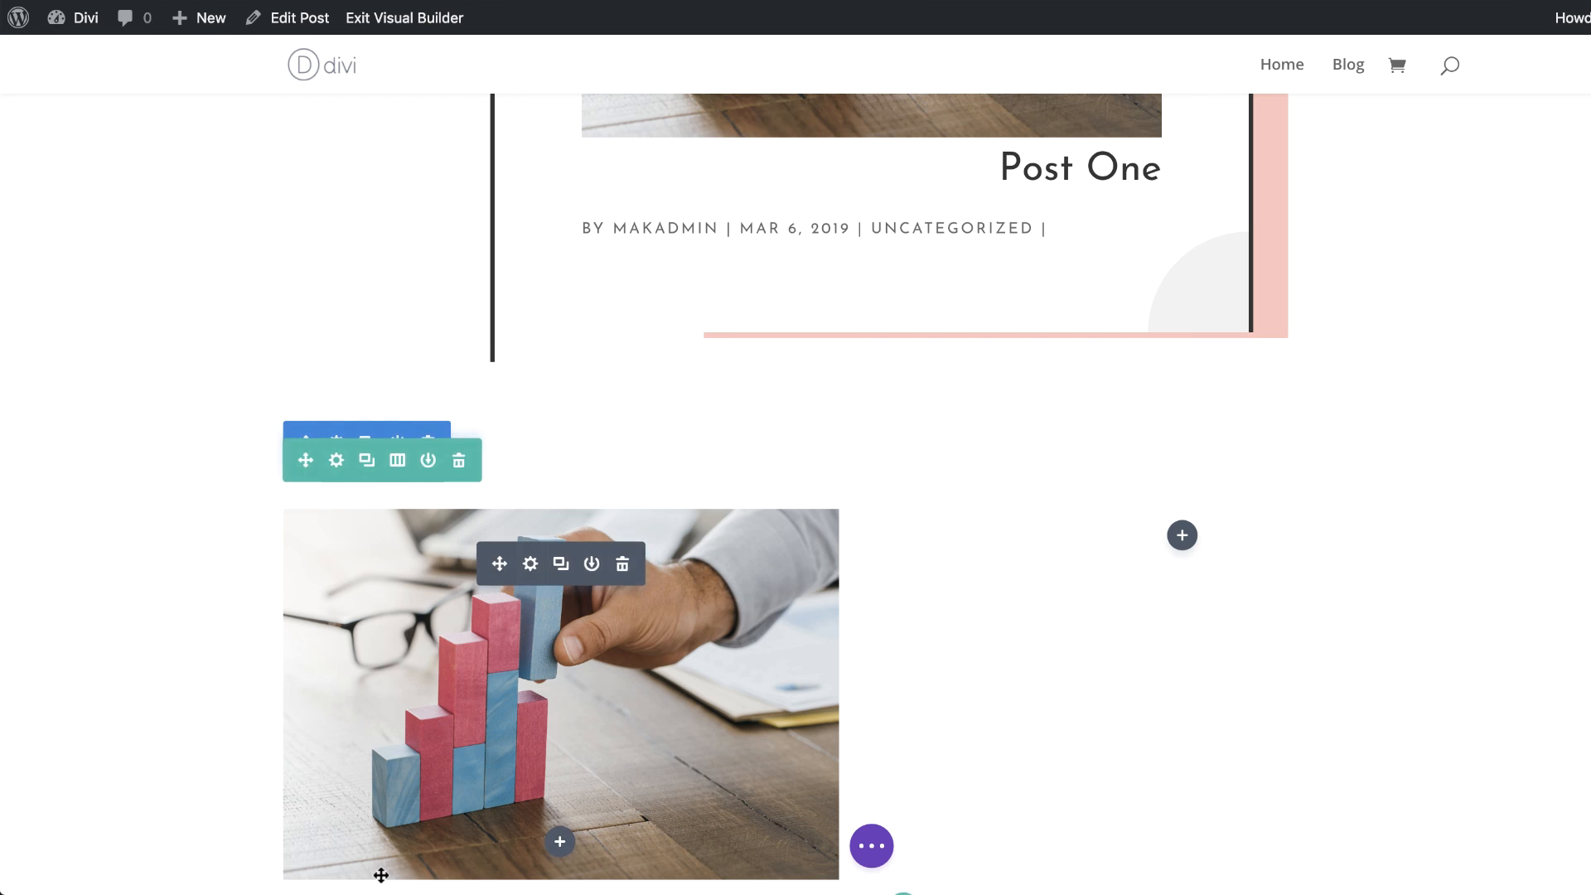
Step: Add a Post Title module to the right column and turn off Show Featured Image
click(1182, 534)
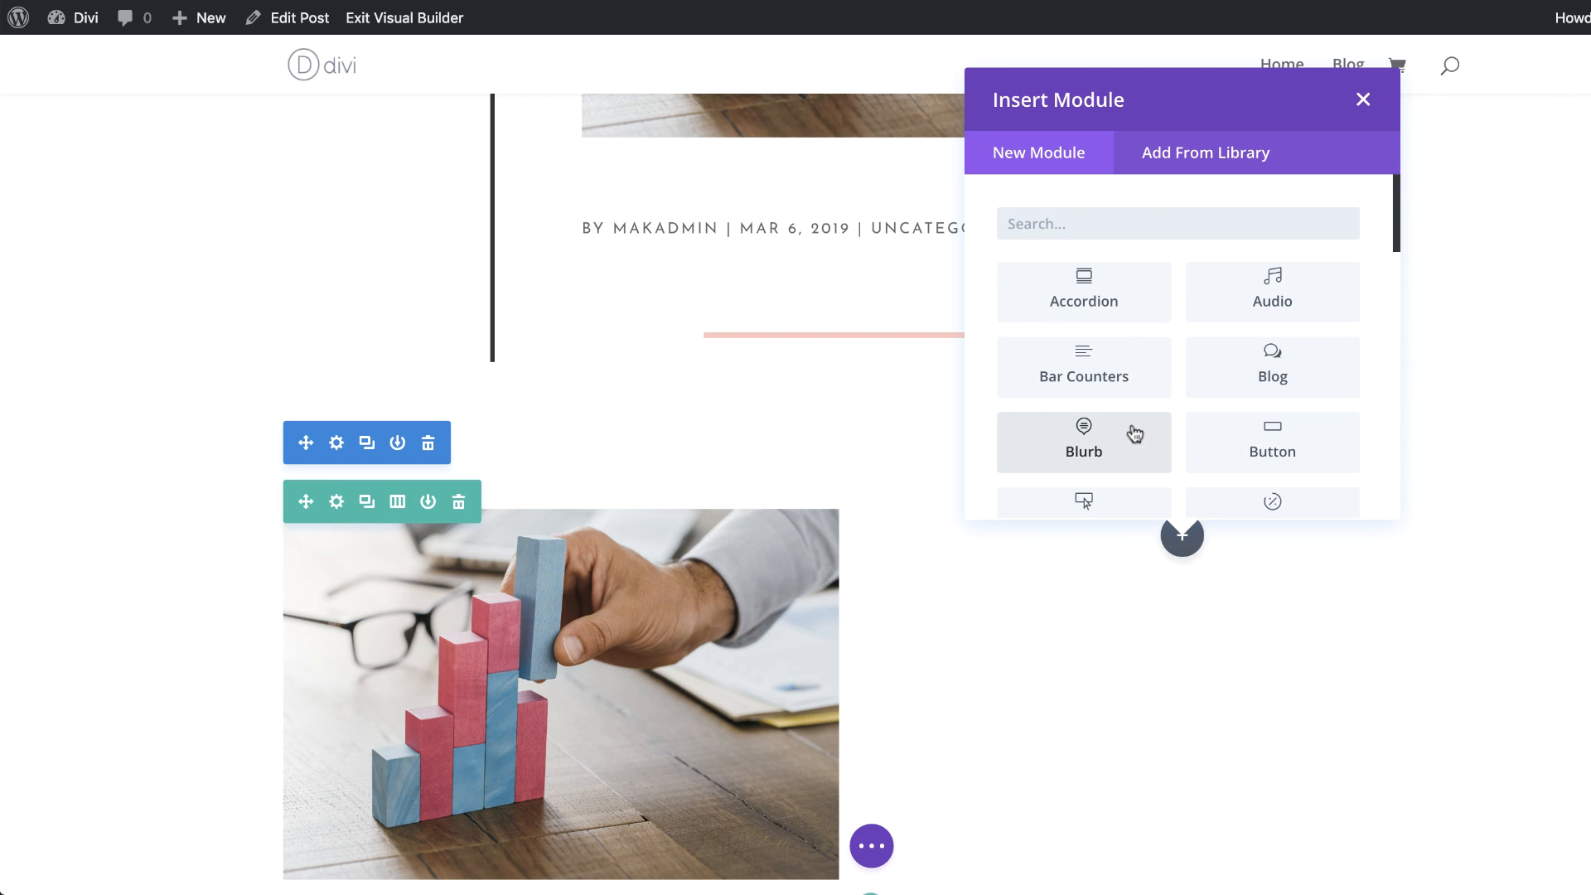
text(post)
click(1083, 365)
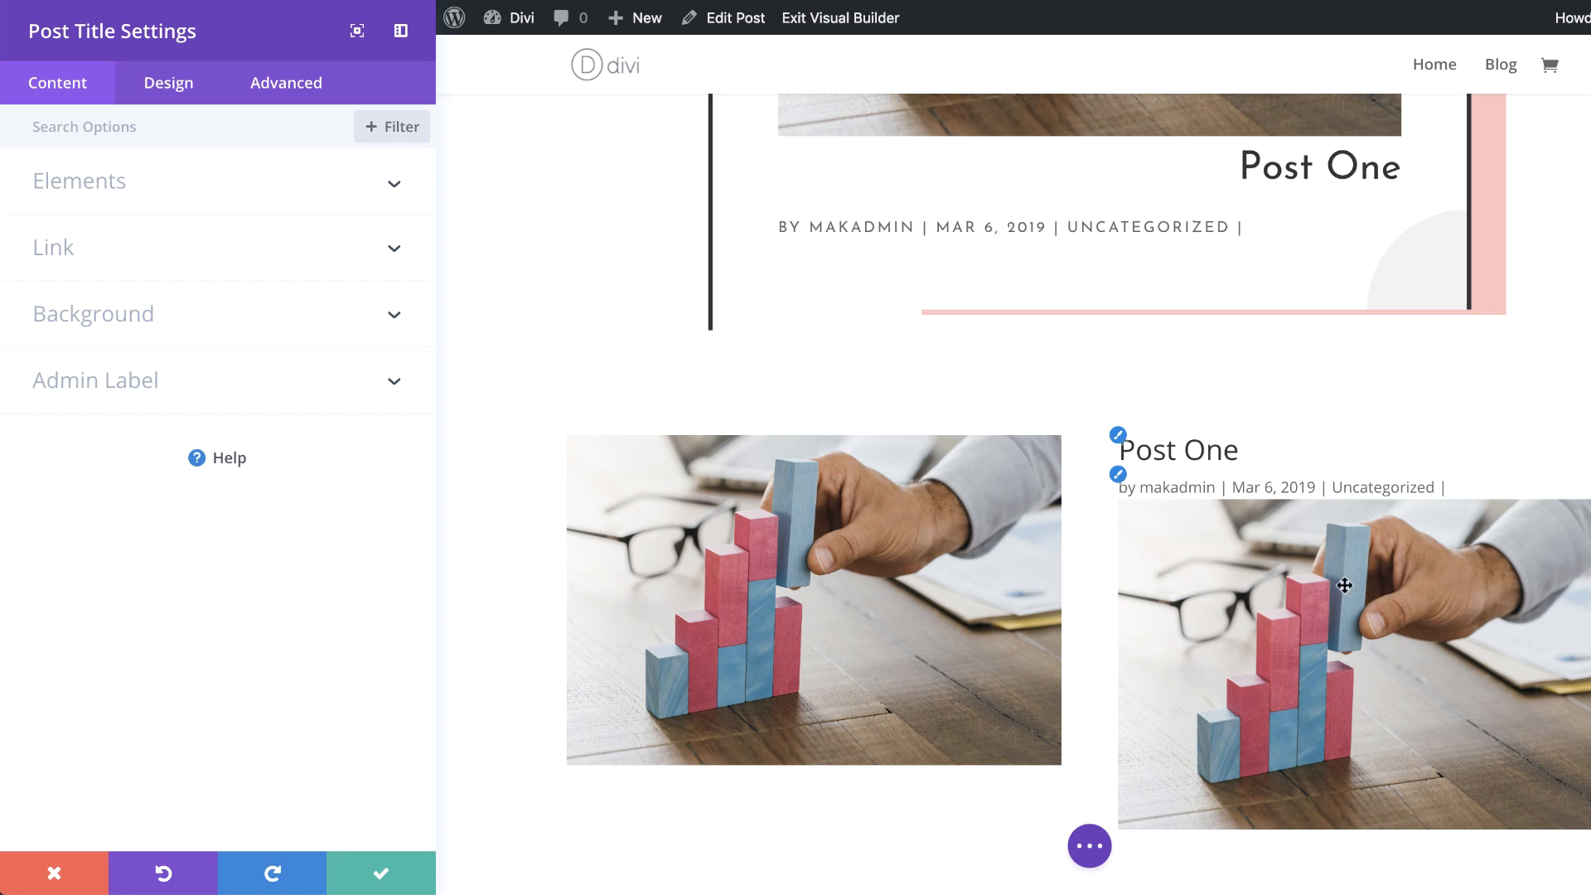
click(83, 184)
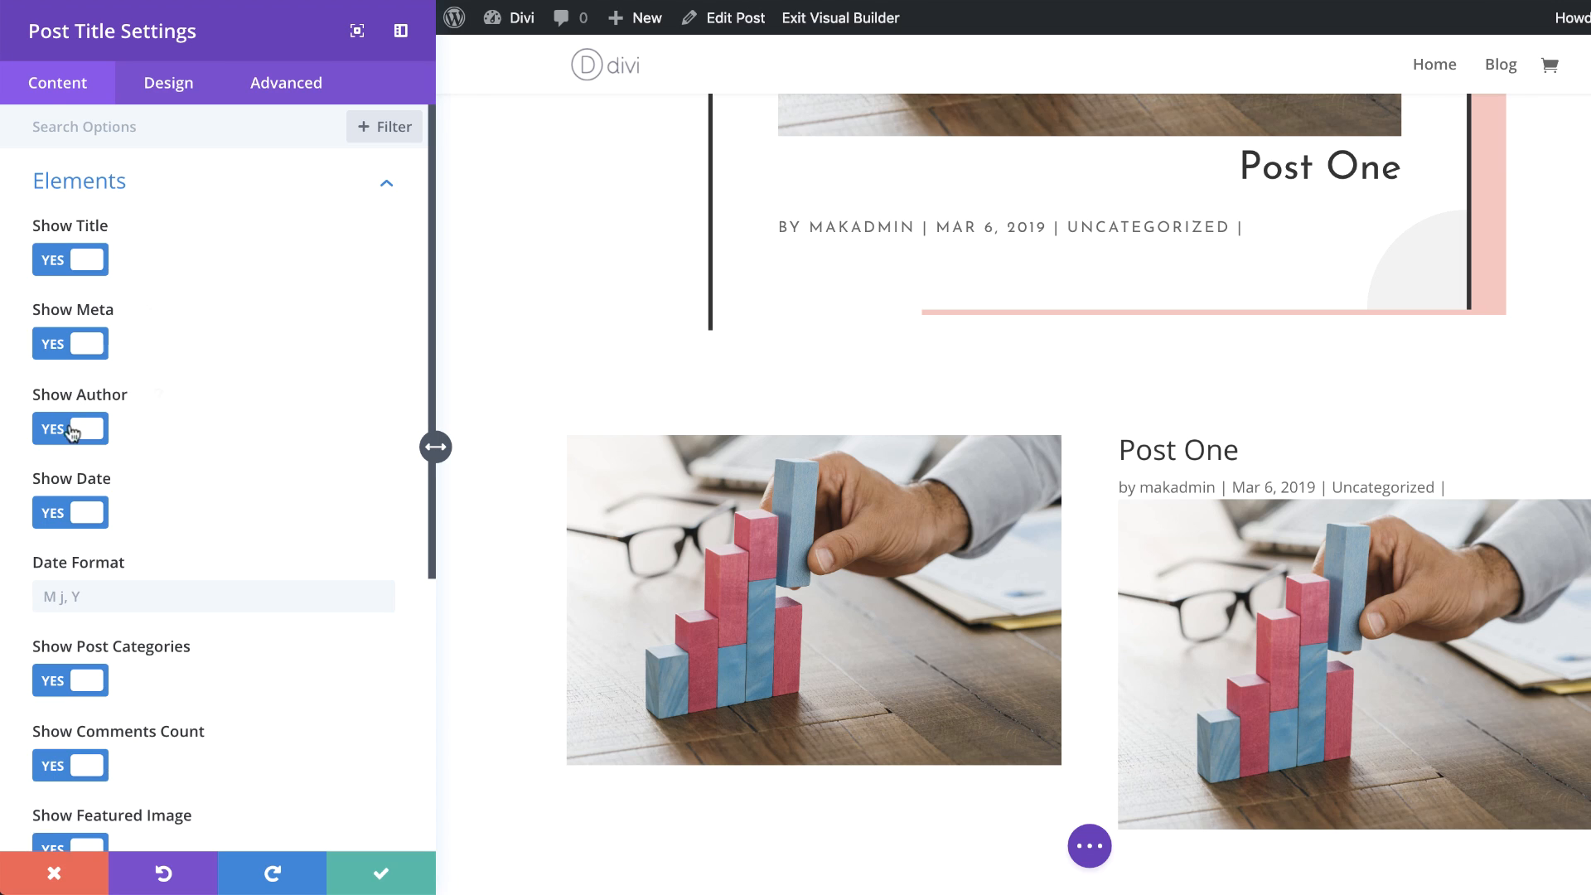
scroll(60, 430, down, 3)
click(50, 608)
scroll(244, 724, down, 1)
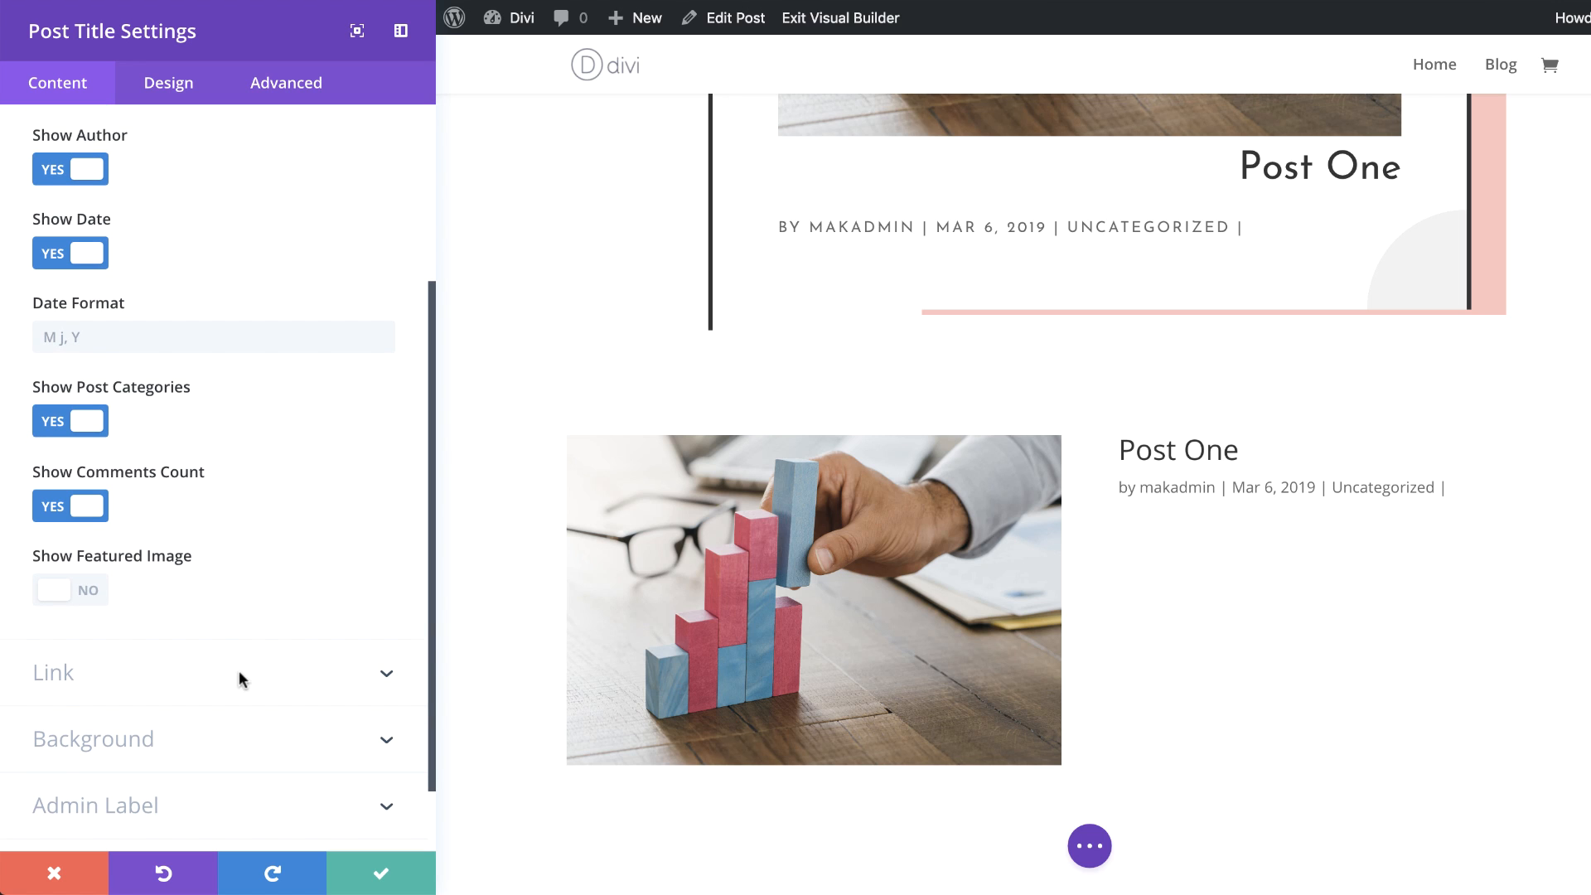
Step: Give the Post Title module a gradient background with white as the first color and edit the second color's RGBA value
click(124, 740)
click(170, 395)
click(214, 521)
click(49, 638)
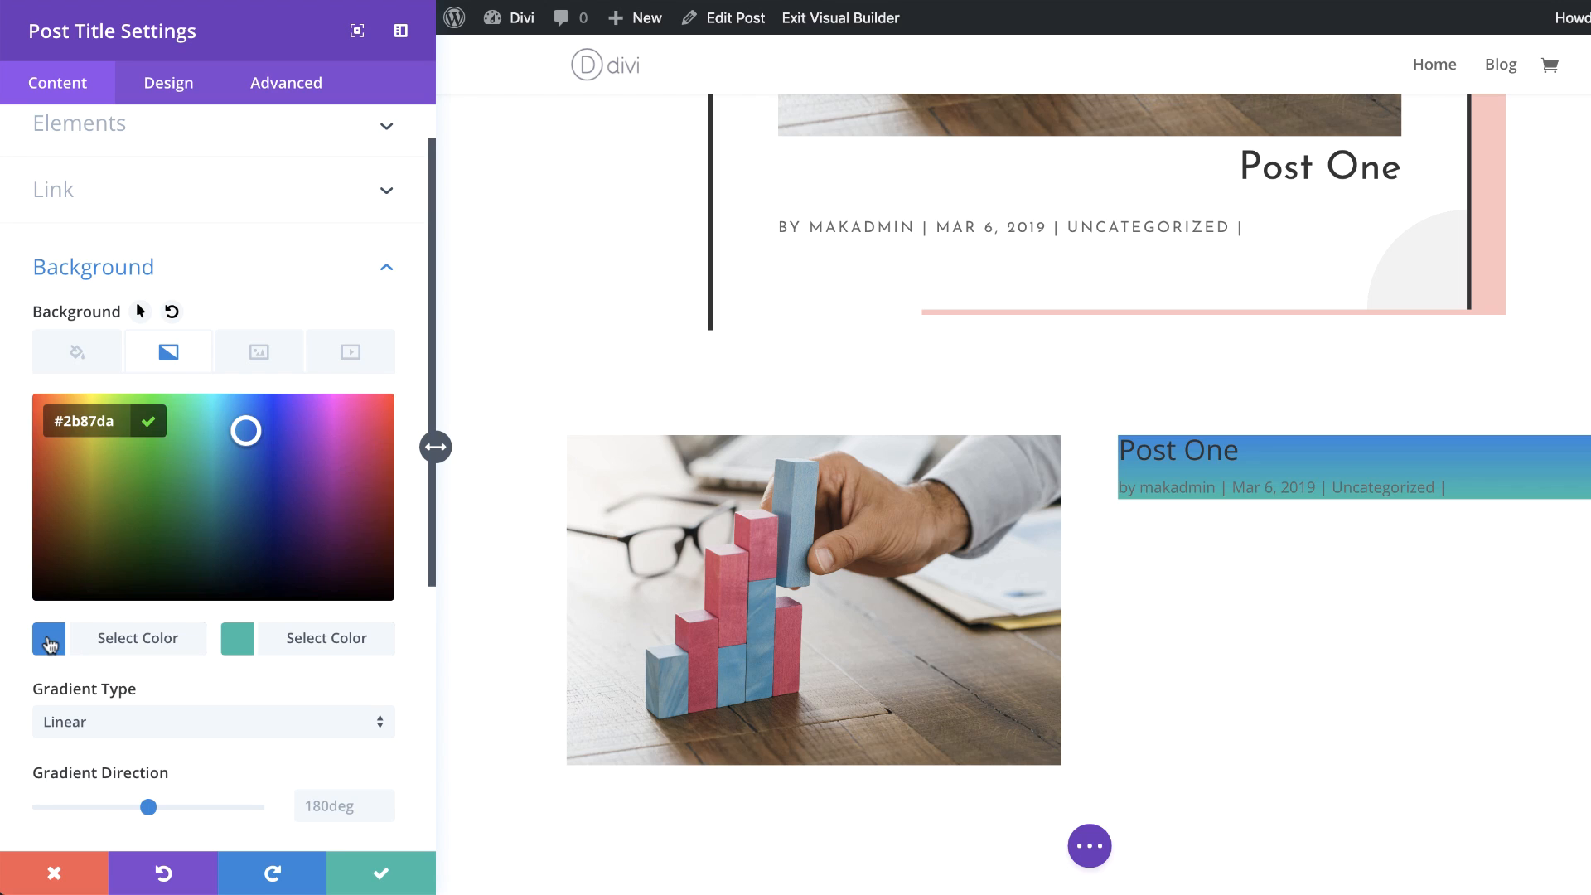
click(106, 602)
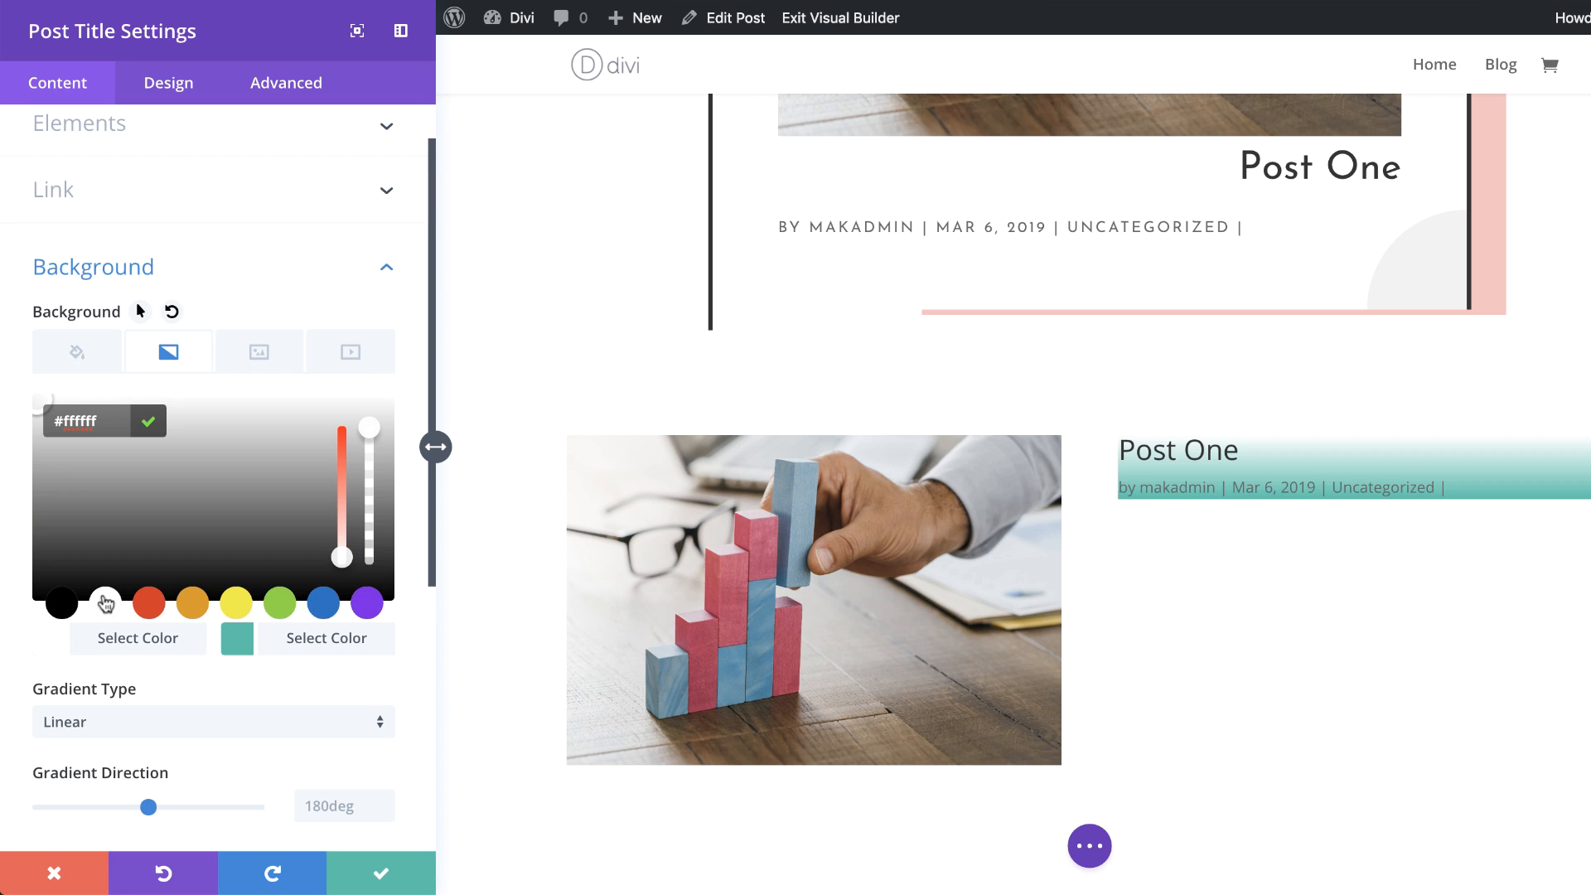
click(237, 640)
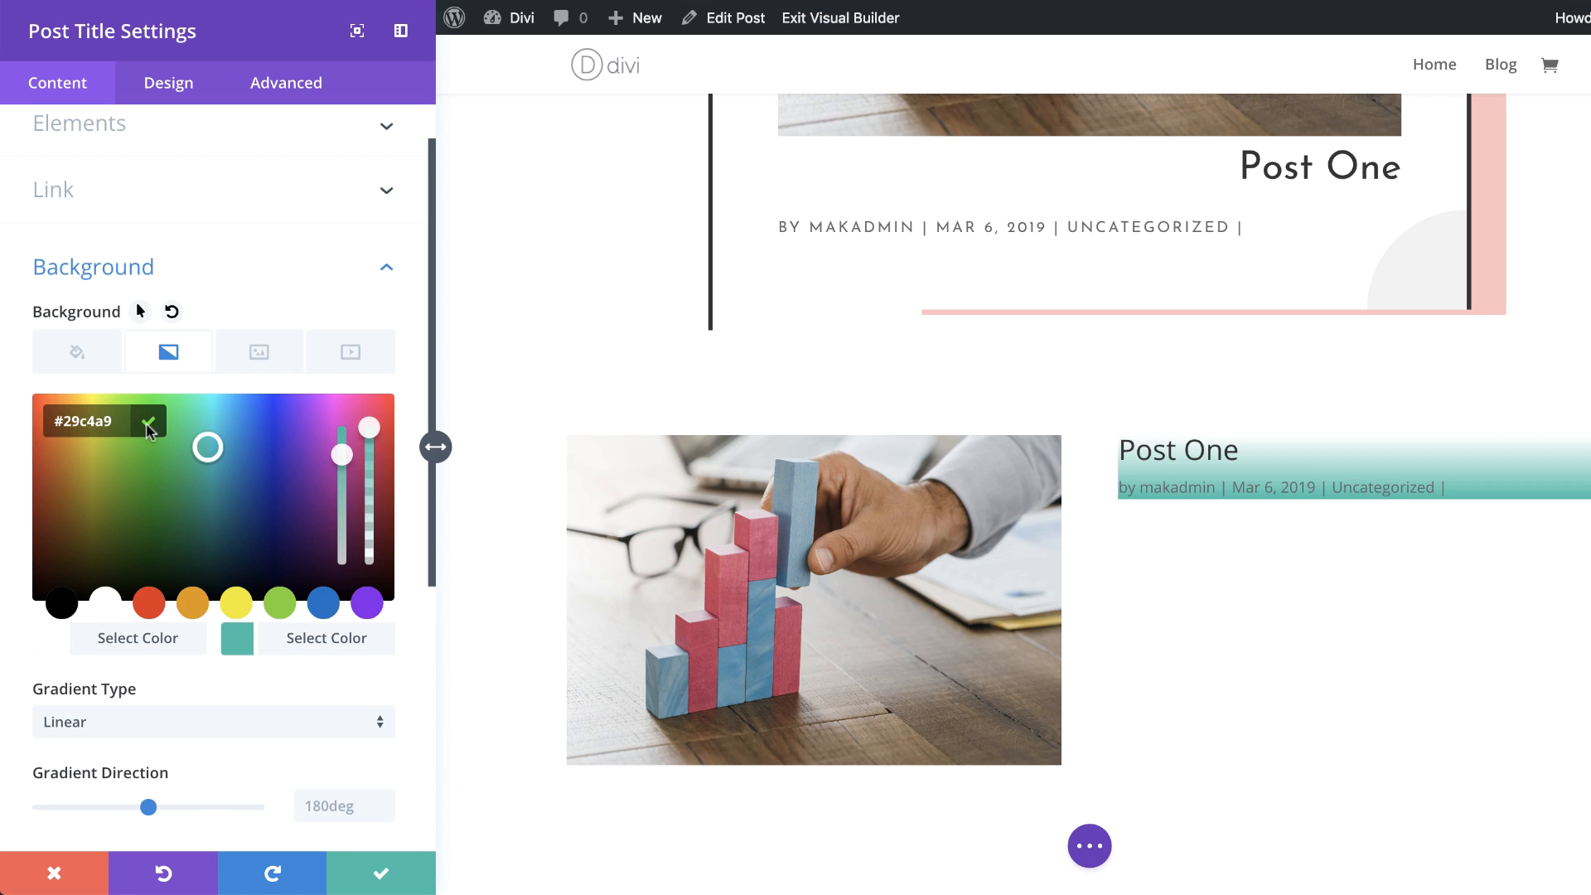
drag(375, 433, 368, 477)
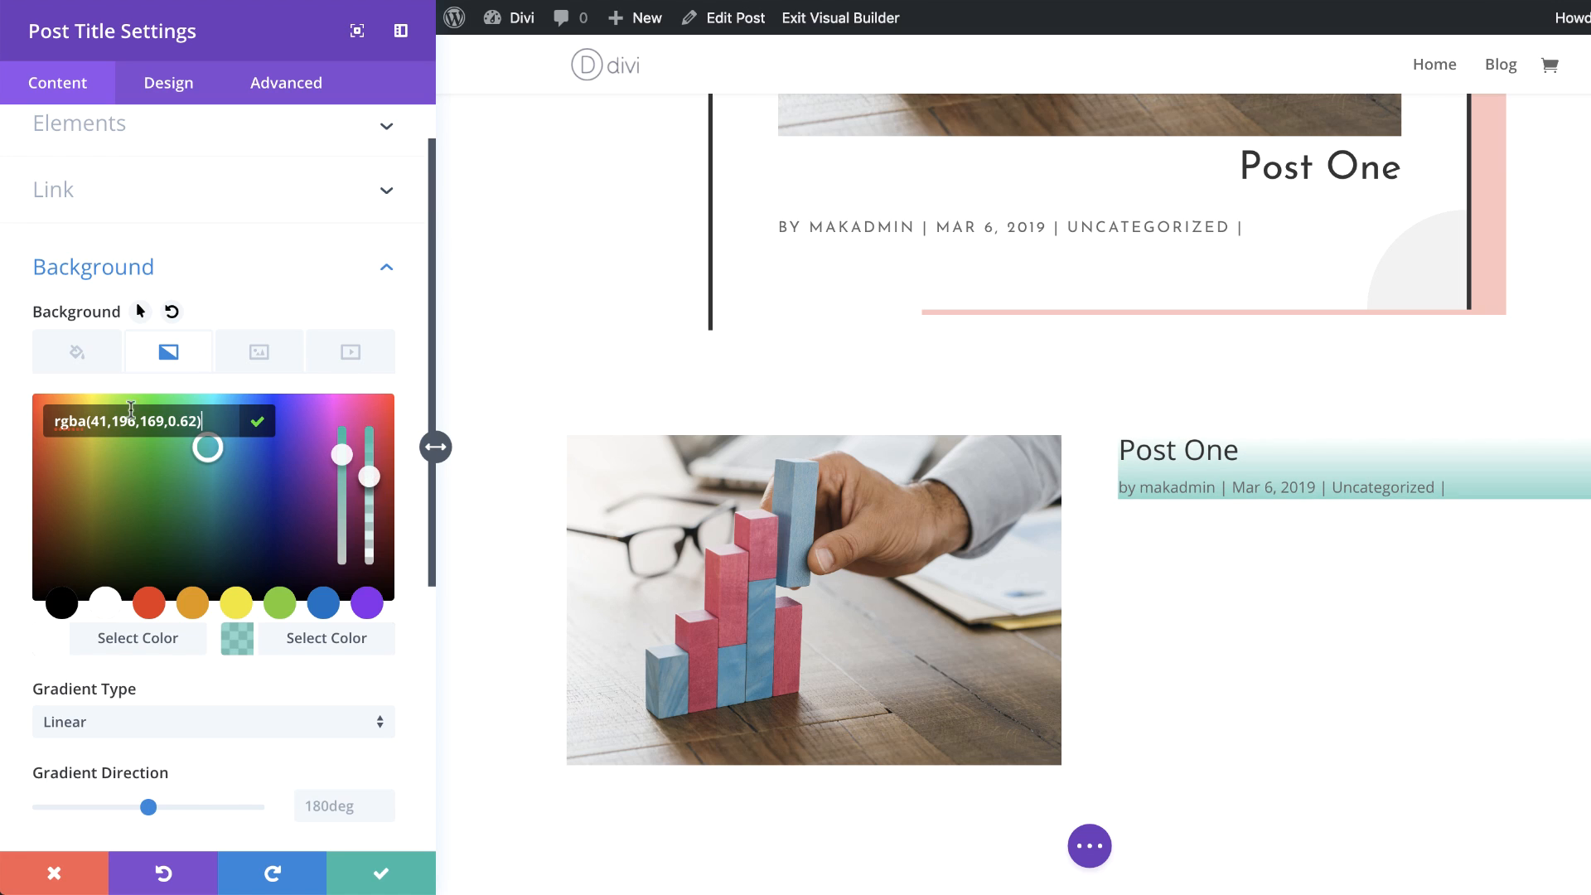
drag(93, 420, 193, 421)
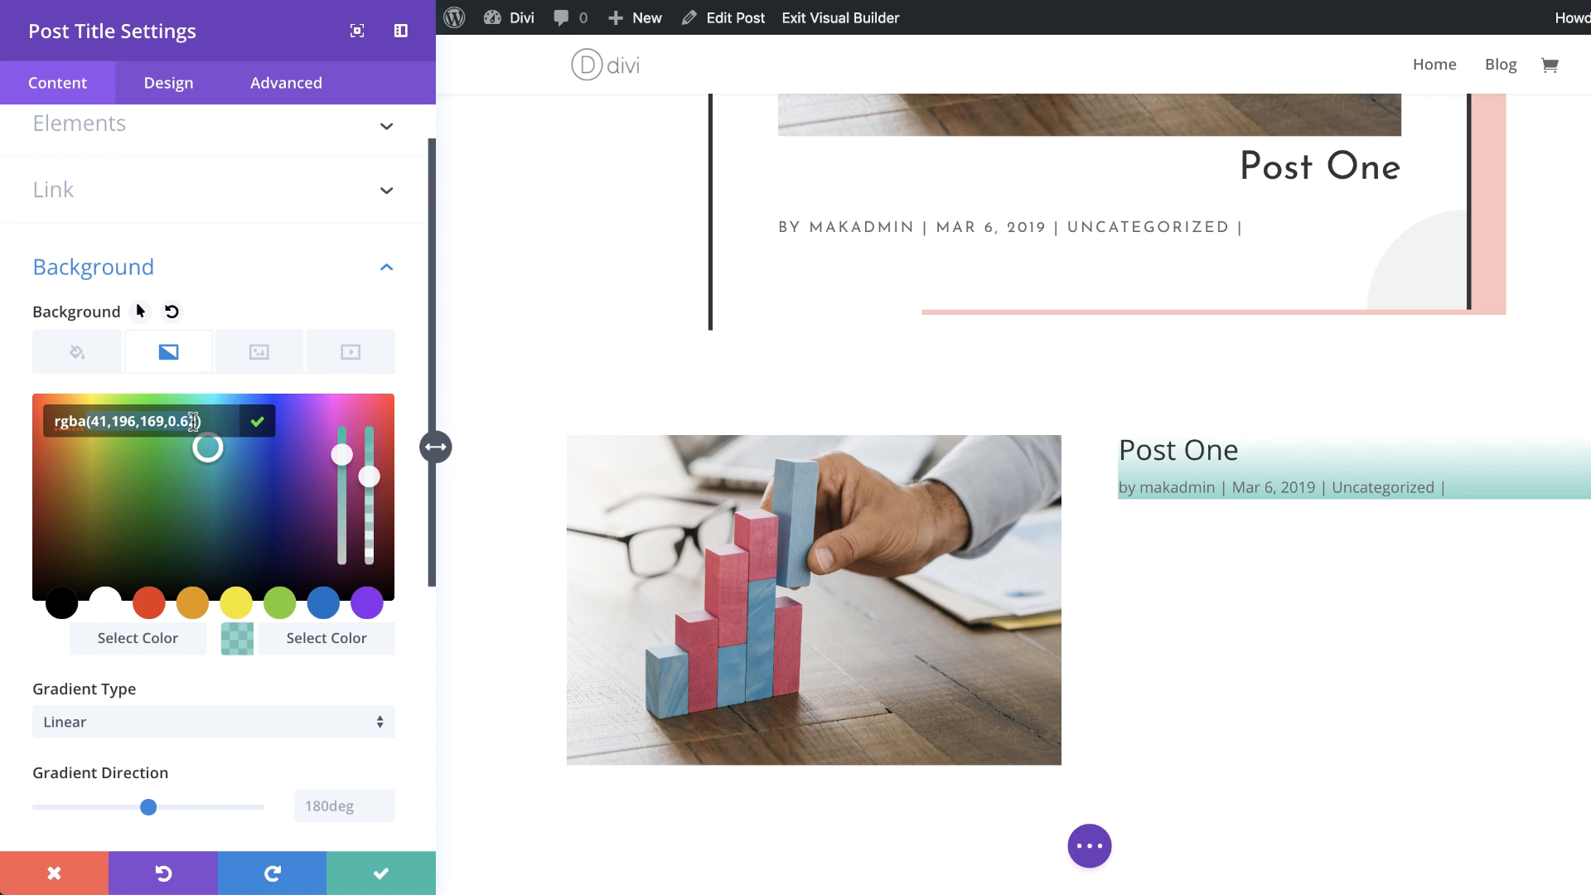
text(255,2)
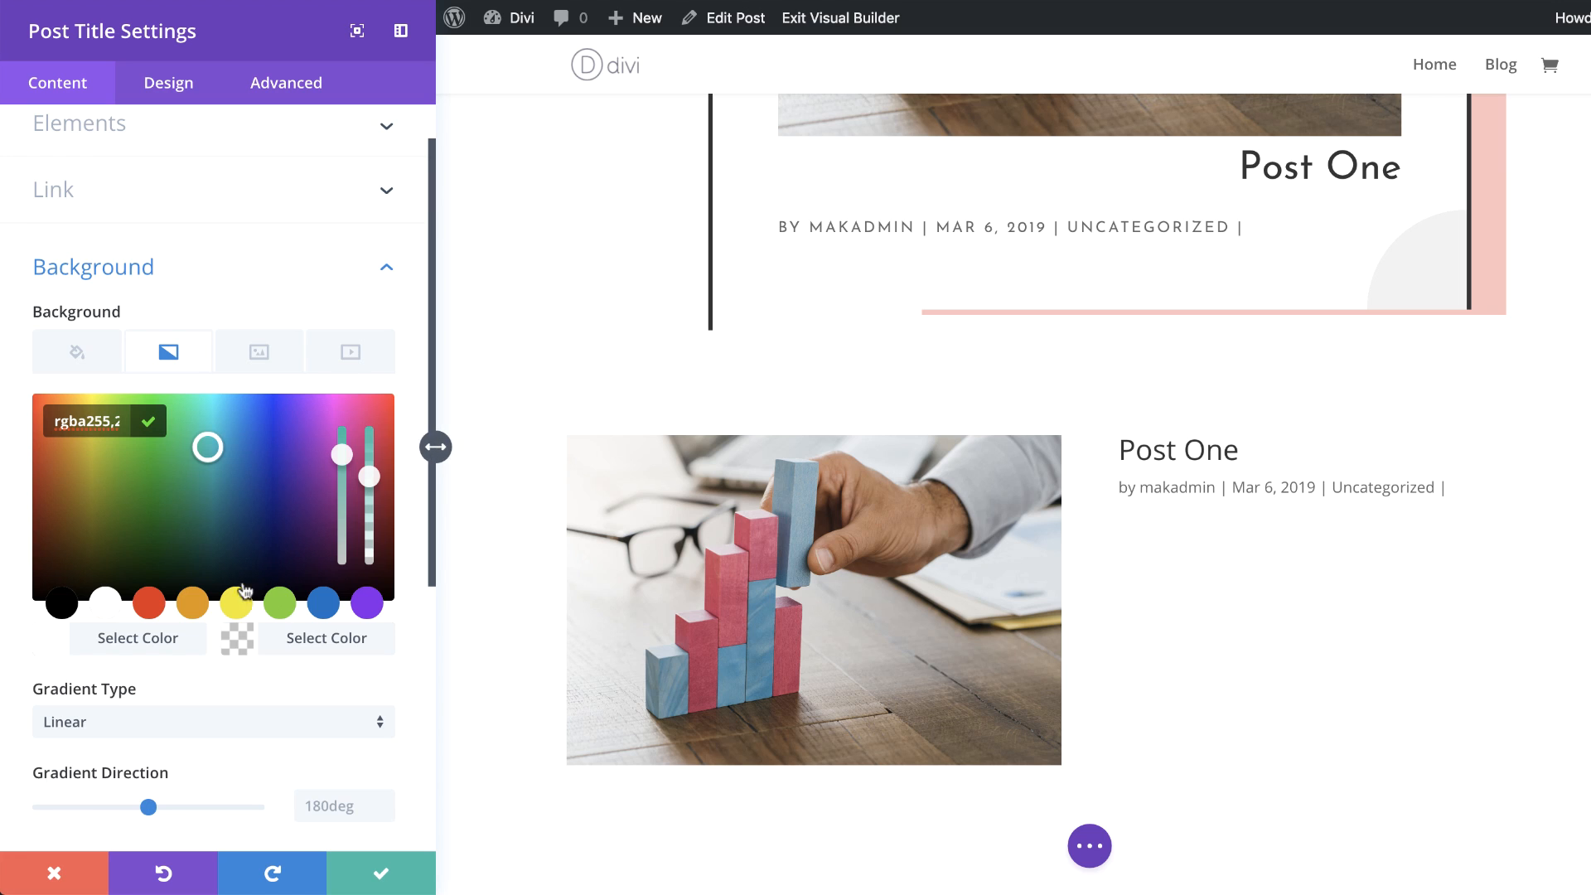
Step: Set the title font to Fira Sans Condensed with Ultra Light weight
mouse_move(1122, 445)
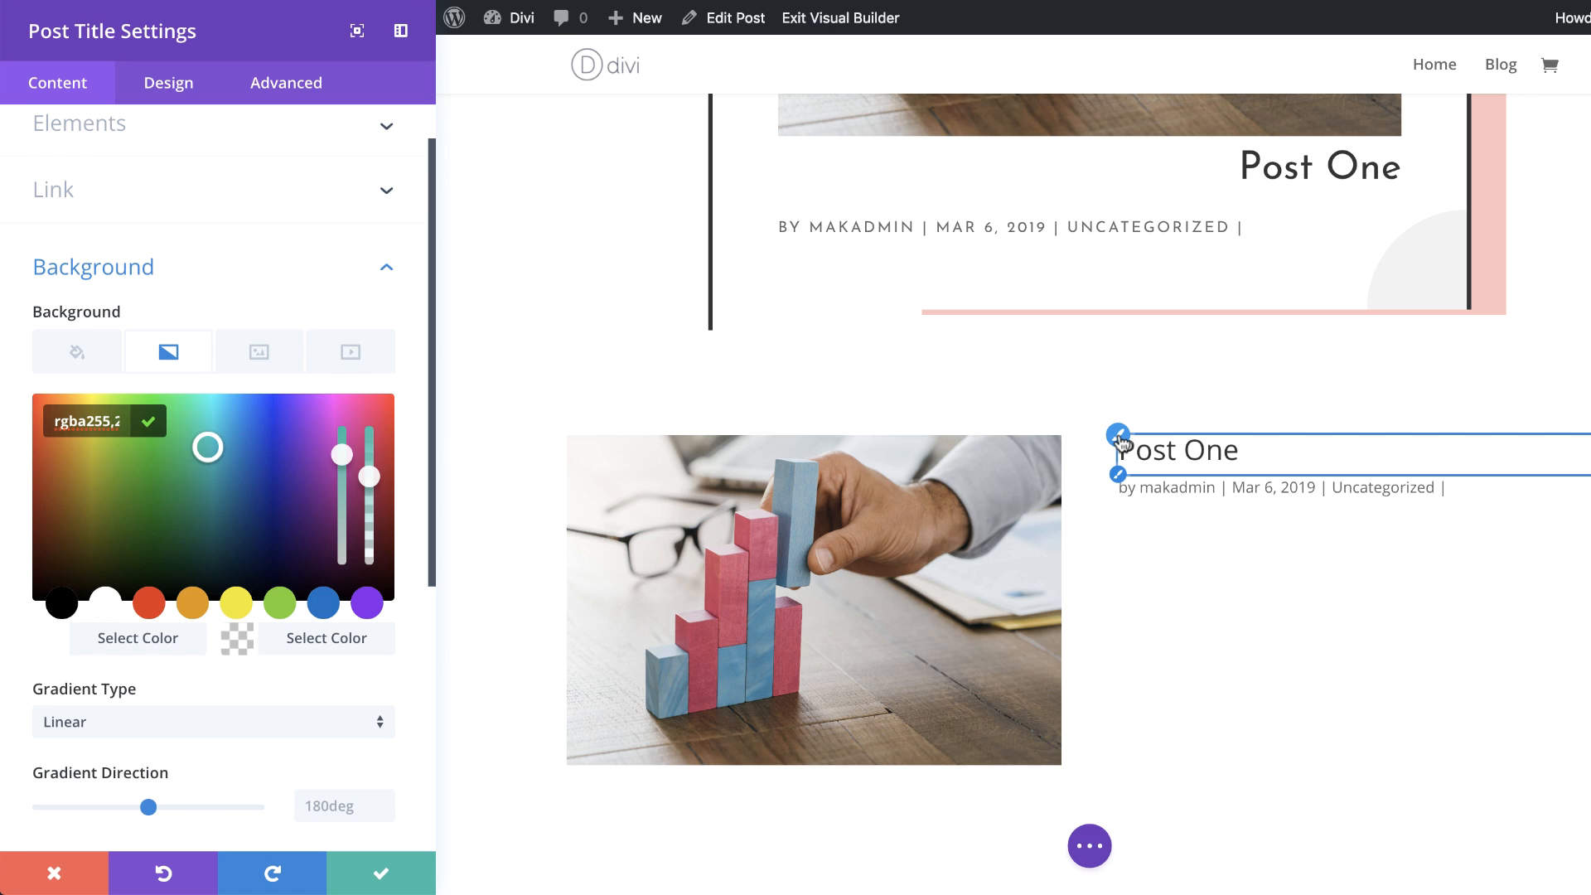
click(1123, 443)
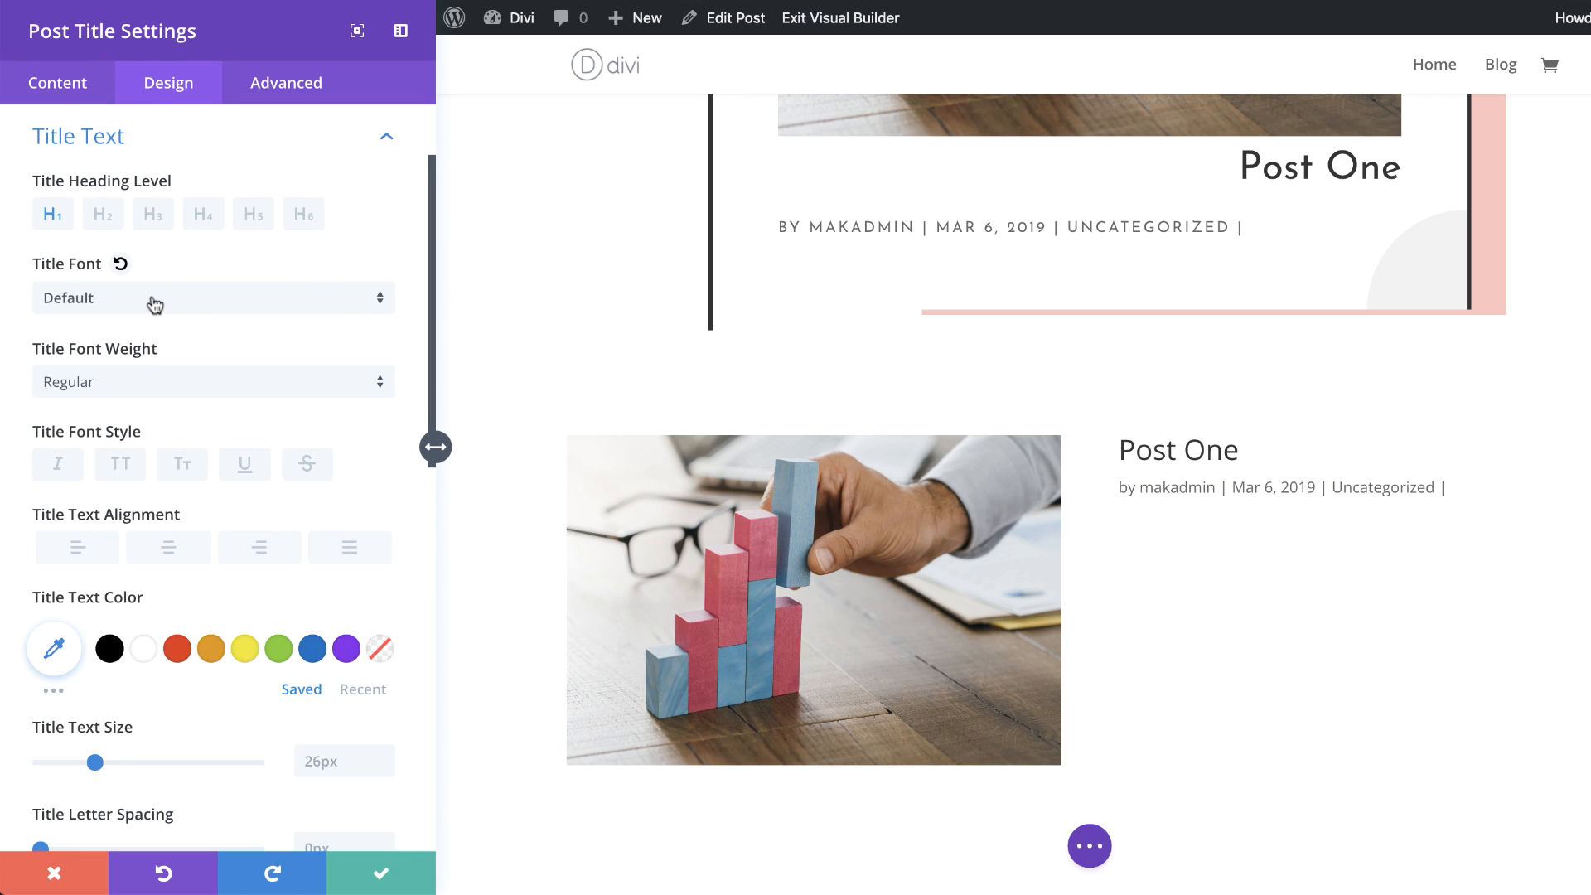
click(154, 305)
click(155, 98)
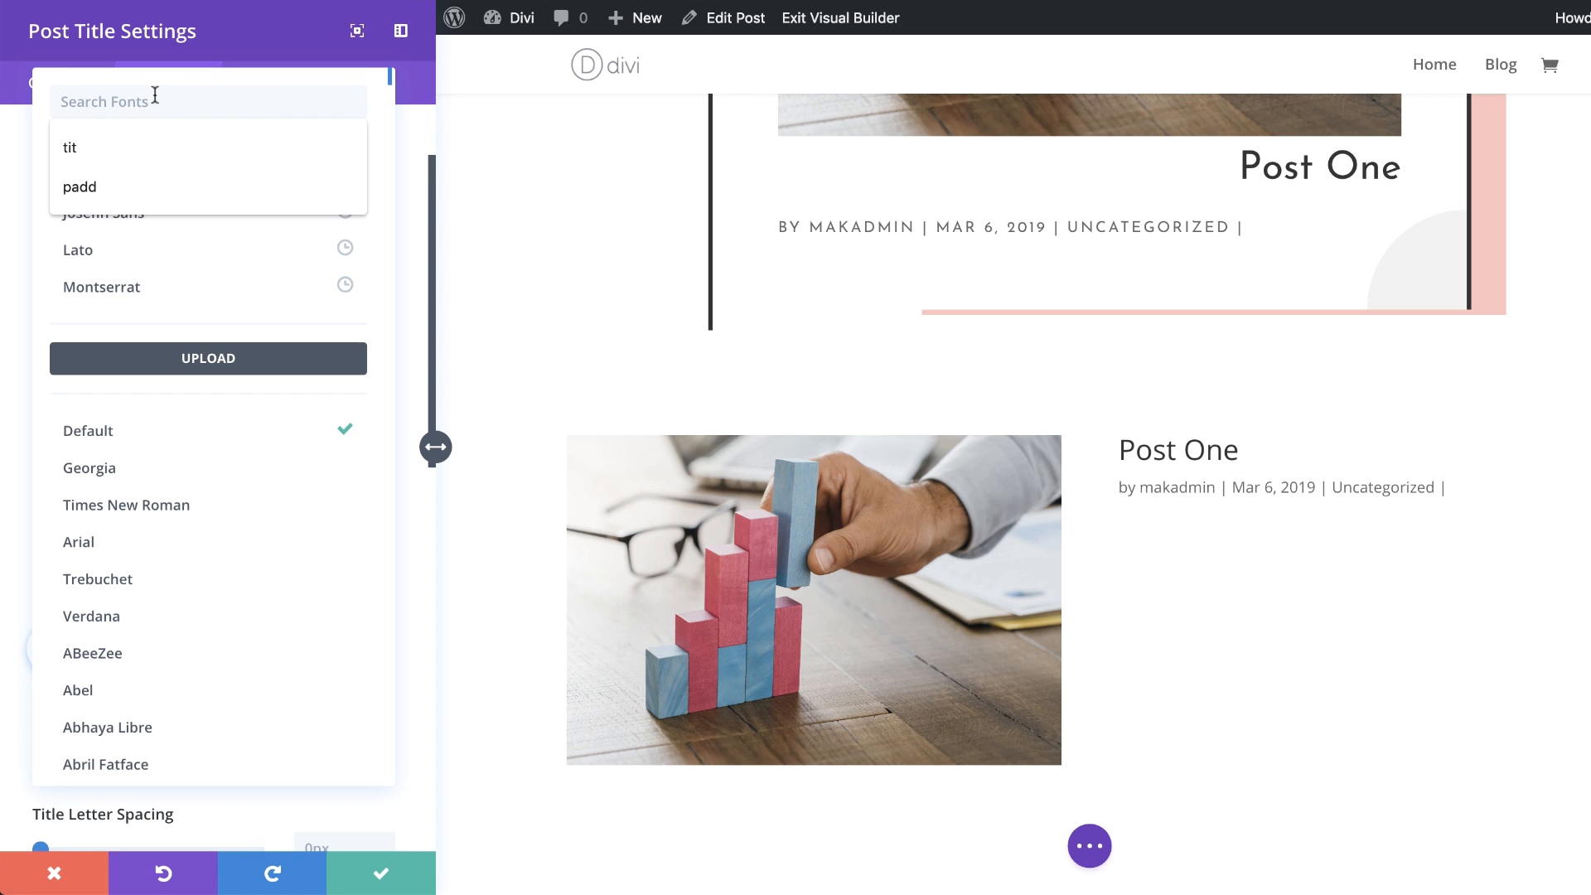
text(Fira)
click(202, 220)
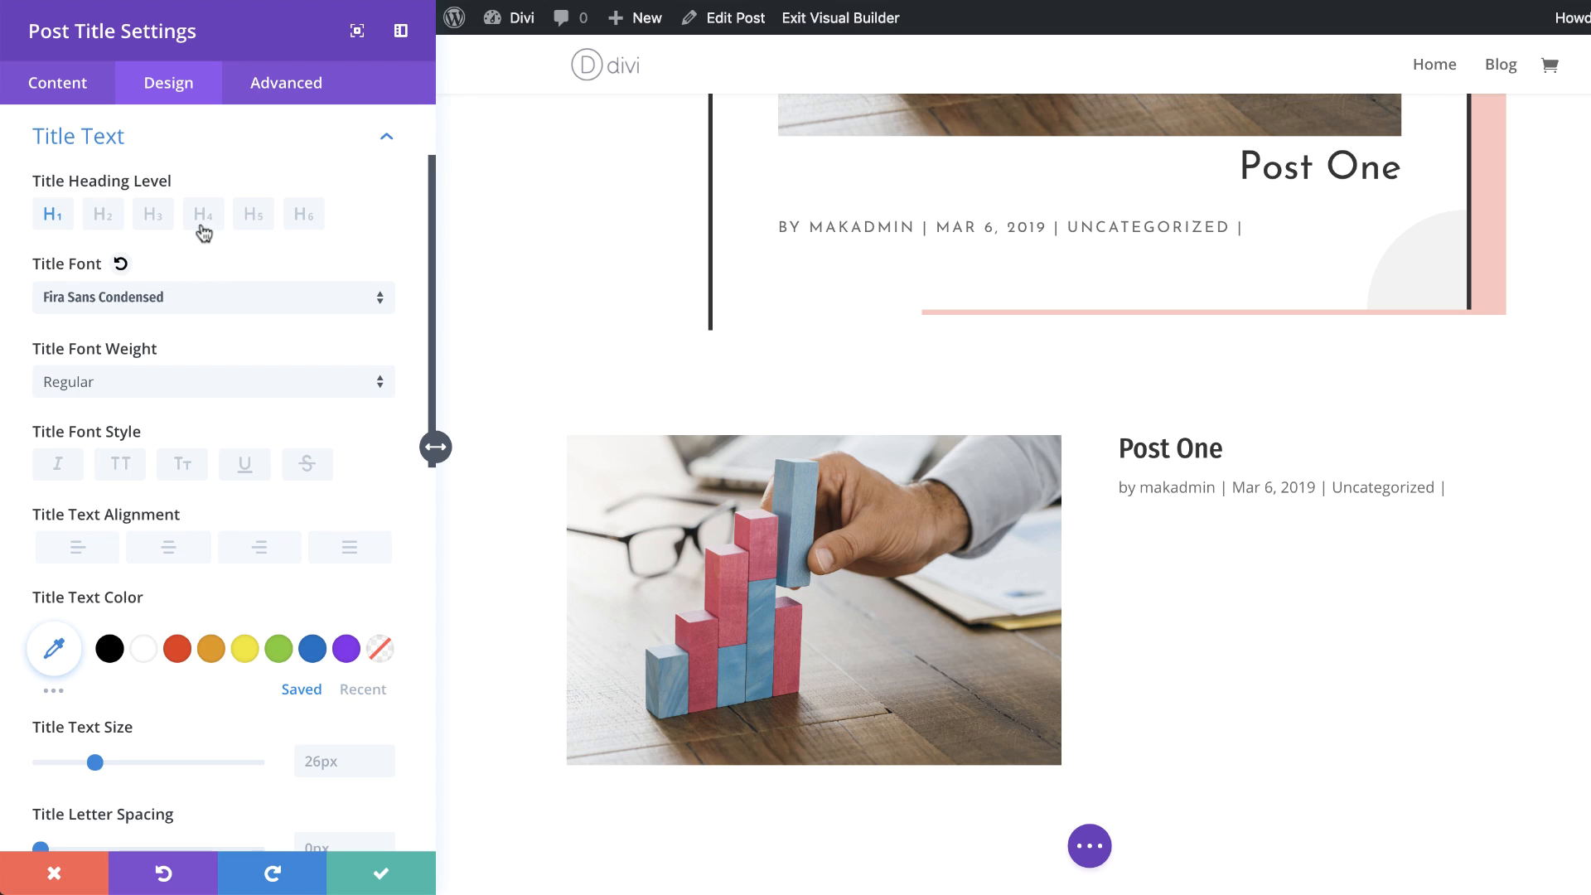
click(143, 383)
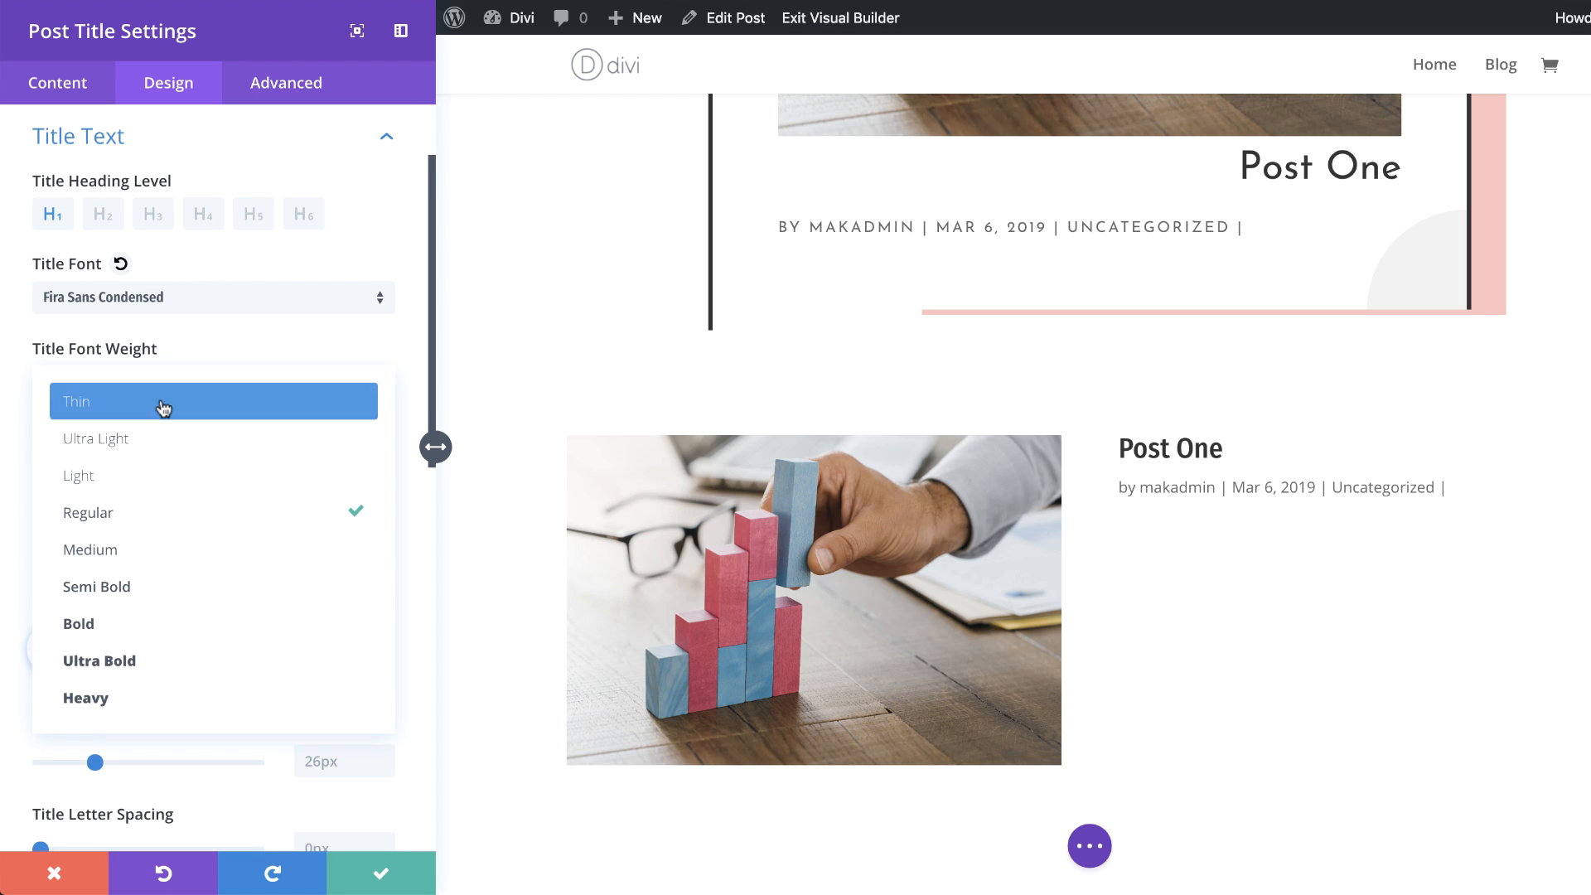
click(152, 447)
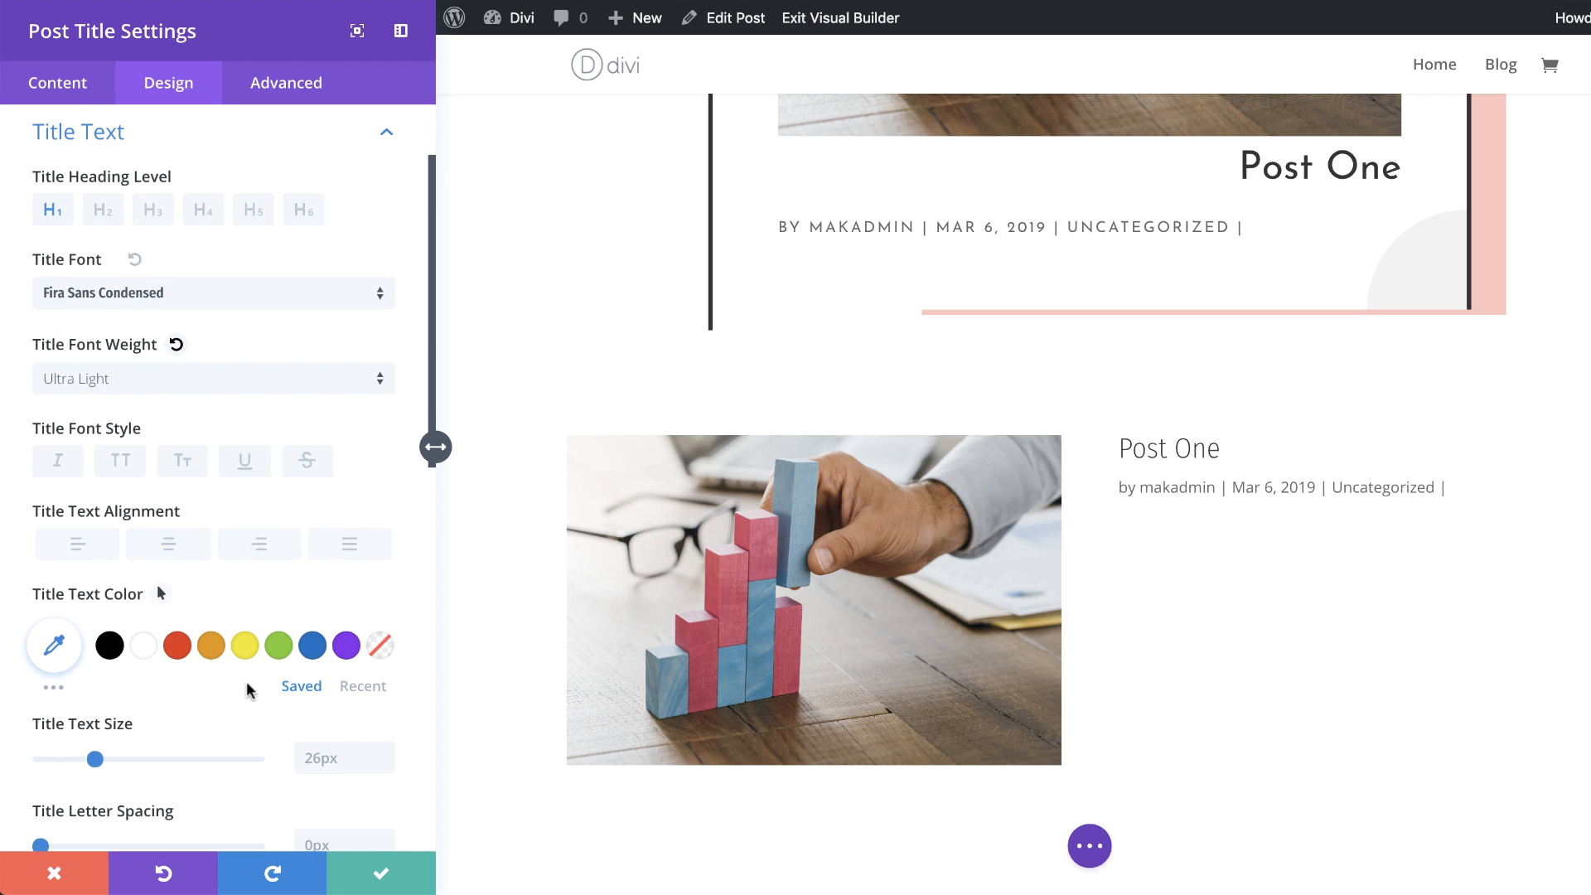
Step: Set the title text size to 80px
scroll(156, 584, down, 2)
click(312, 600)
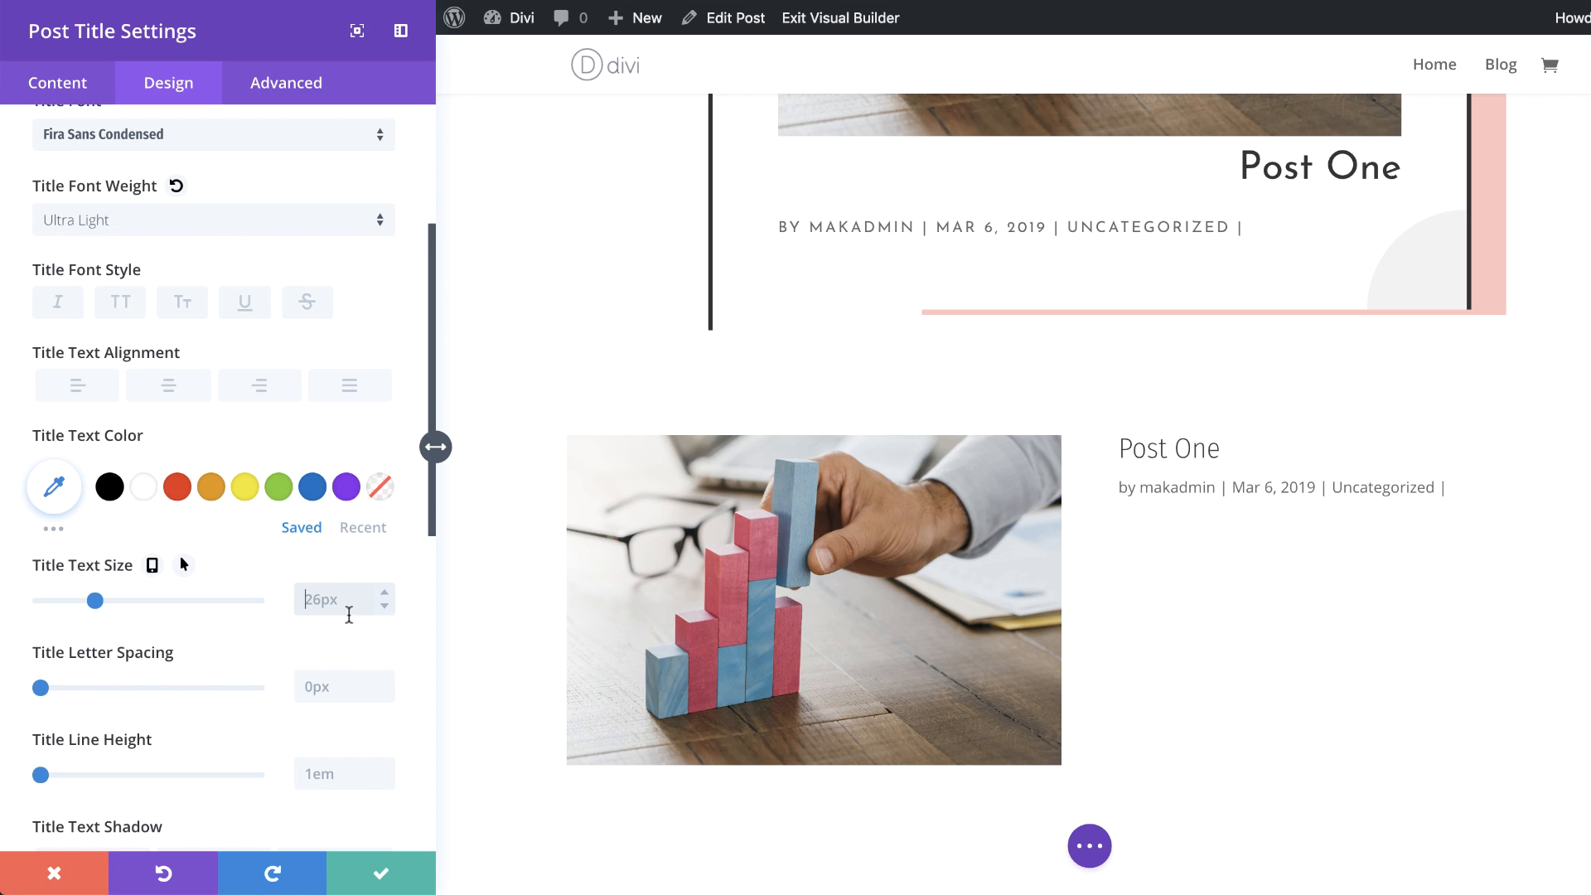
key(ctrl+a)
text(80)
key(Return)
Step: Enable responsive title sizes and set the phone title text size to 45px
click(152, 566)
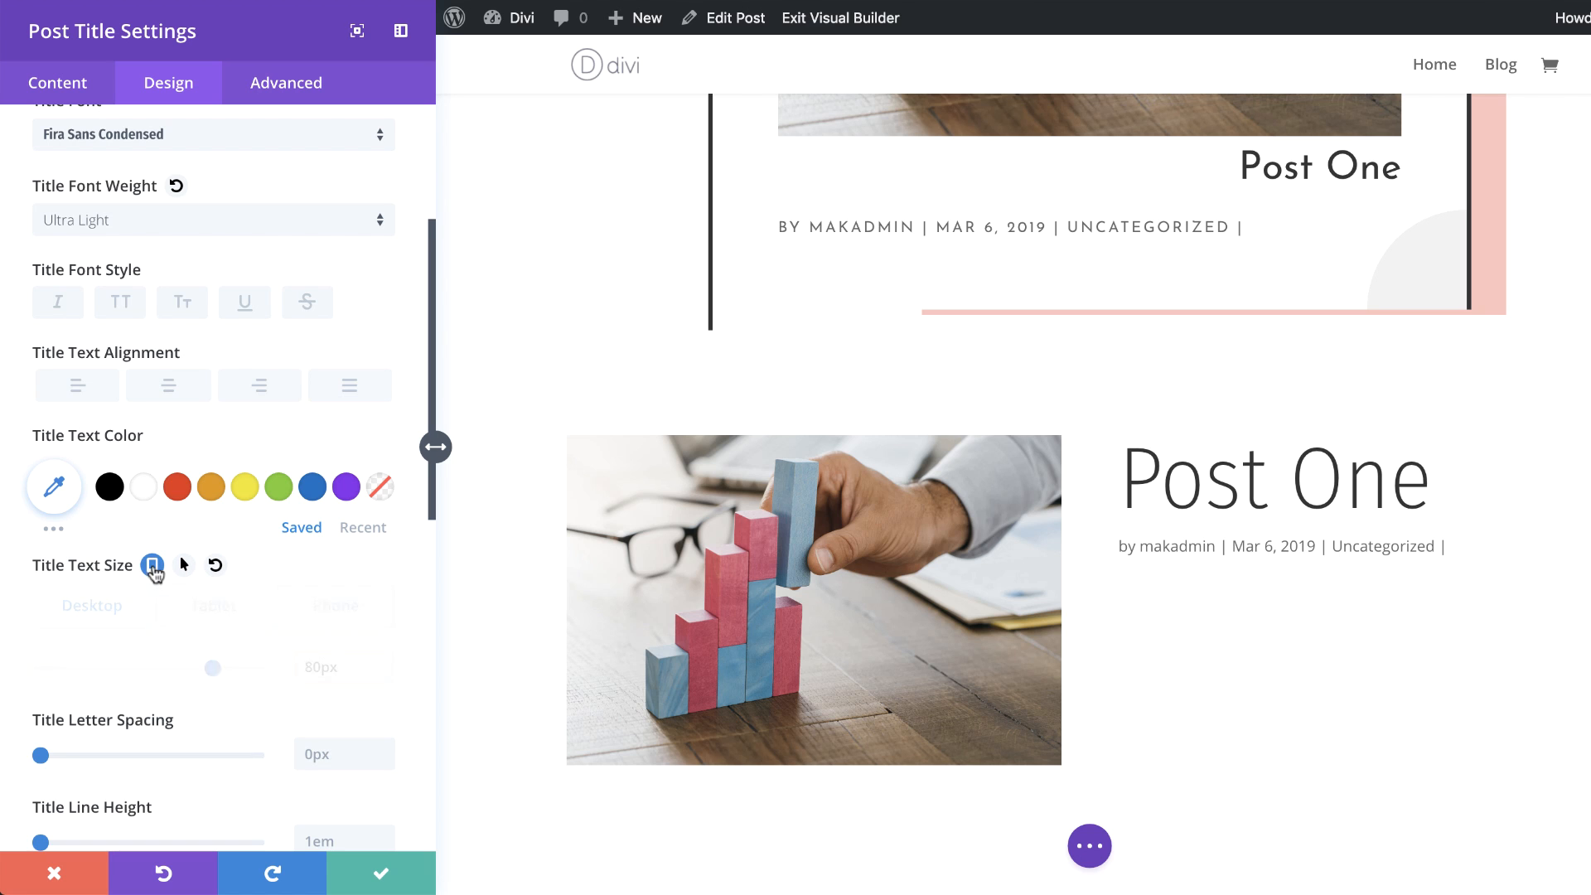
click(210, 607)
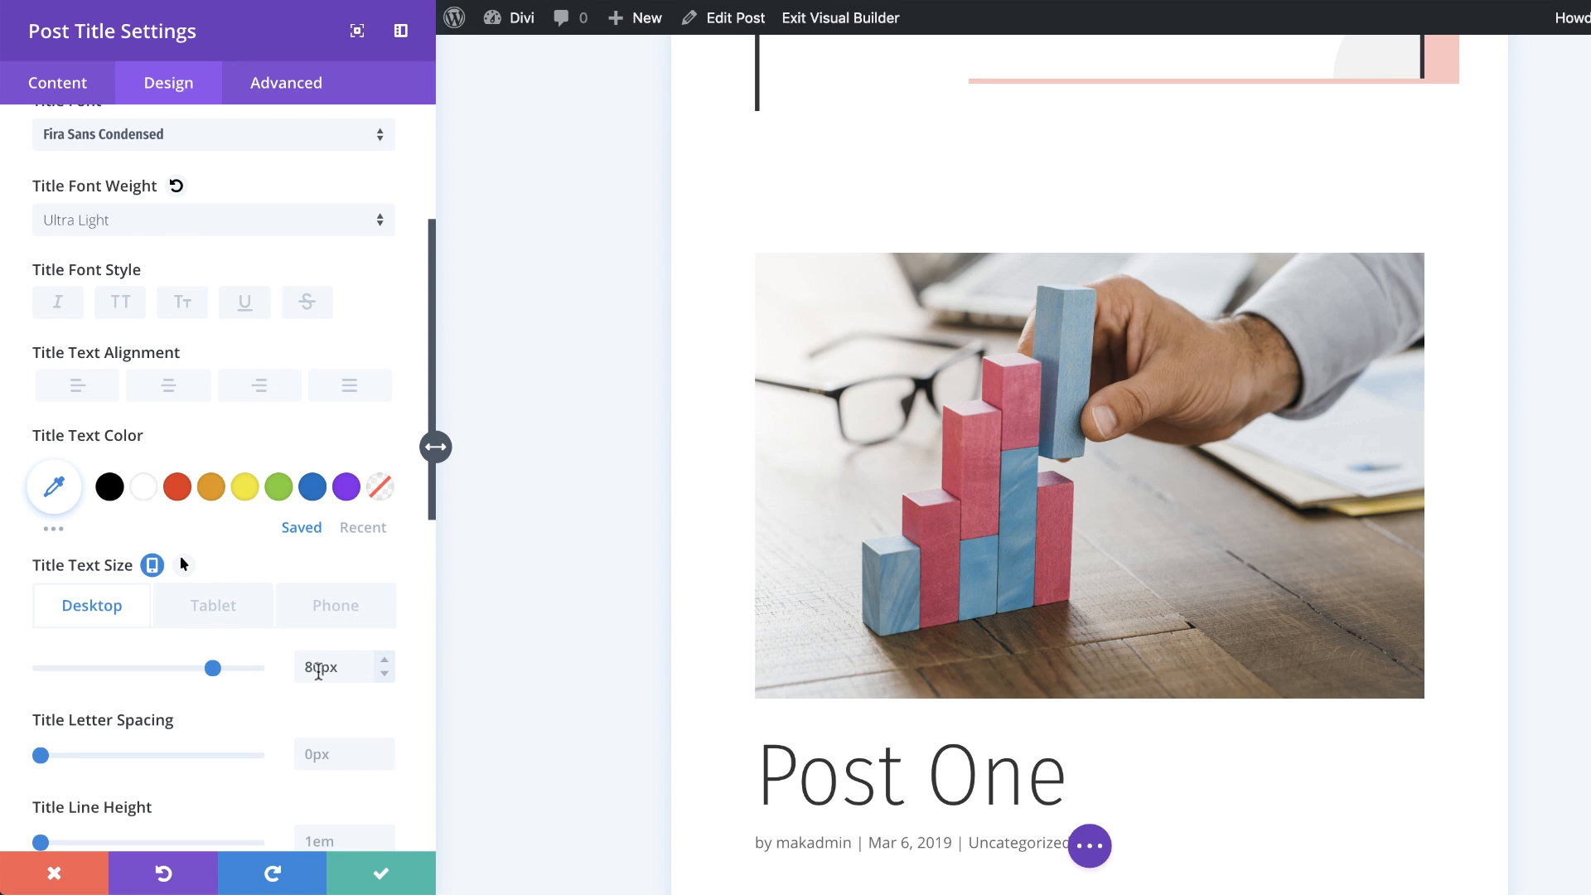
click(319, 669)
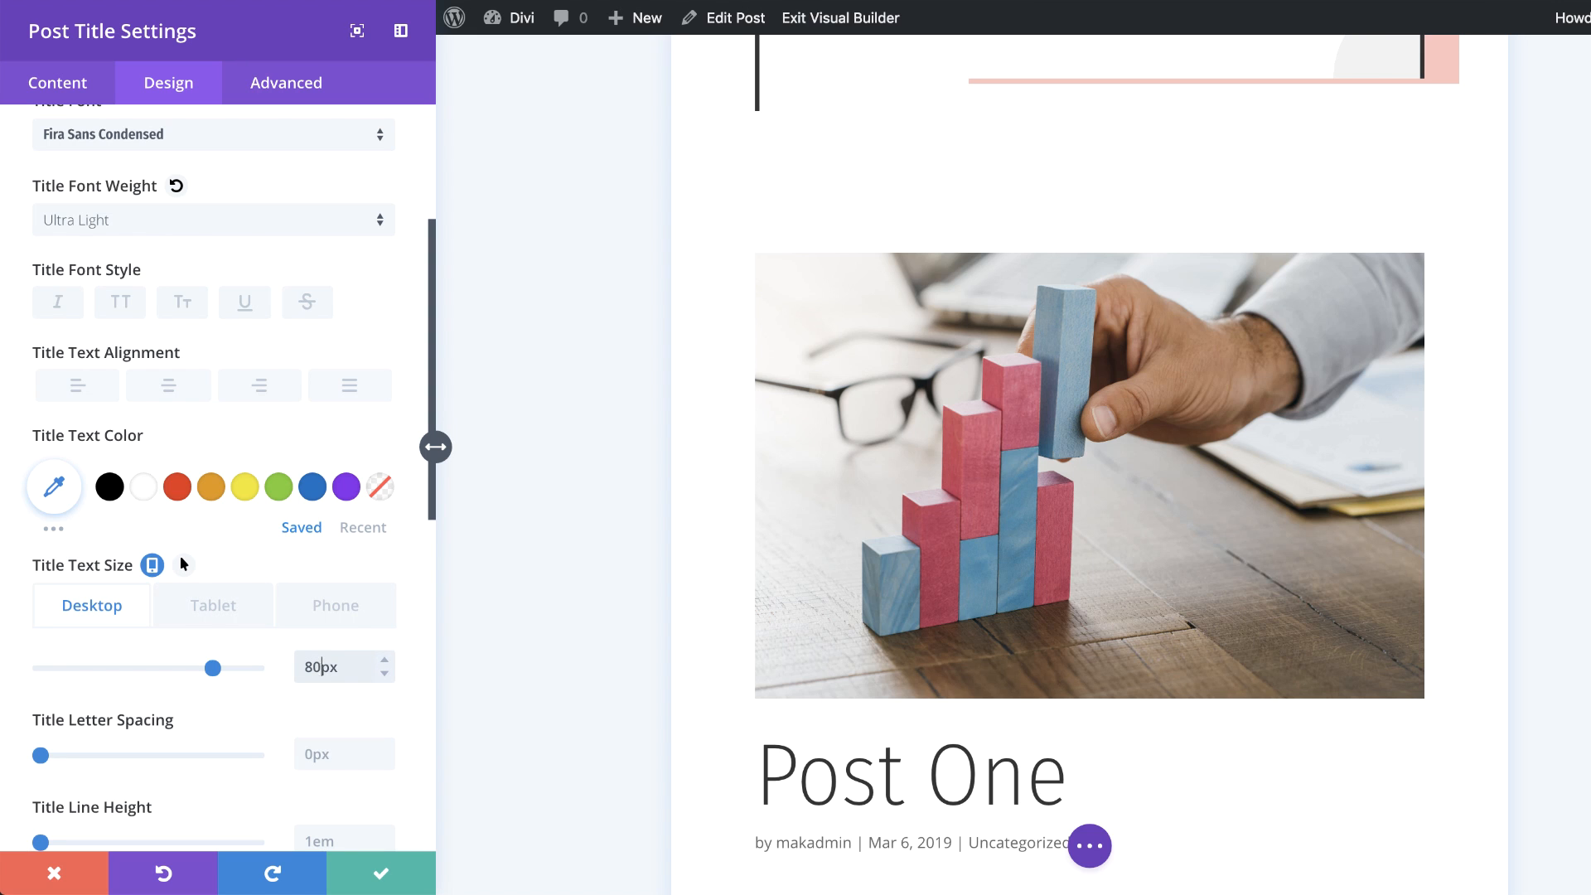
click(342, 610)
click(325, 673)
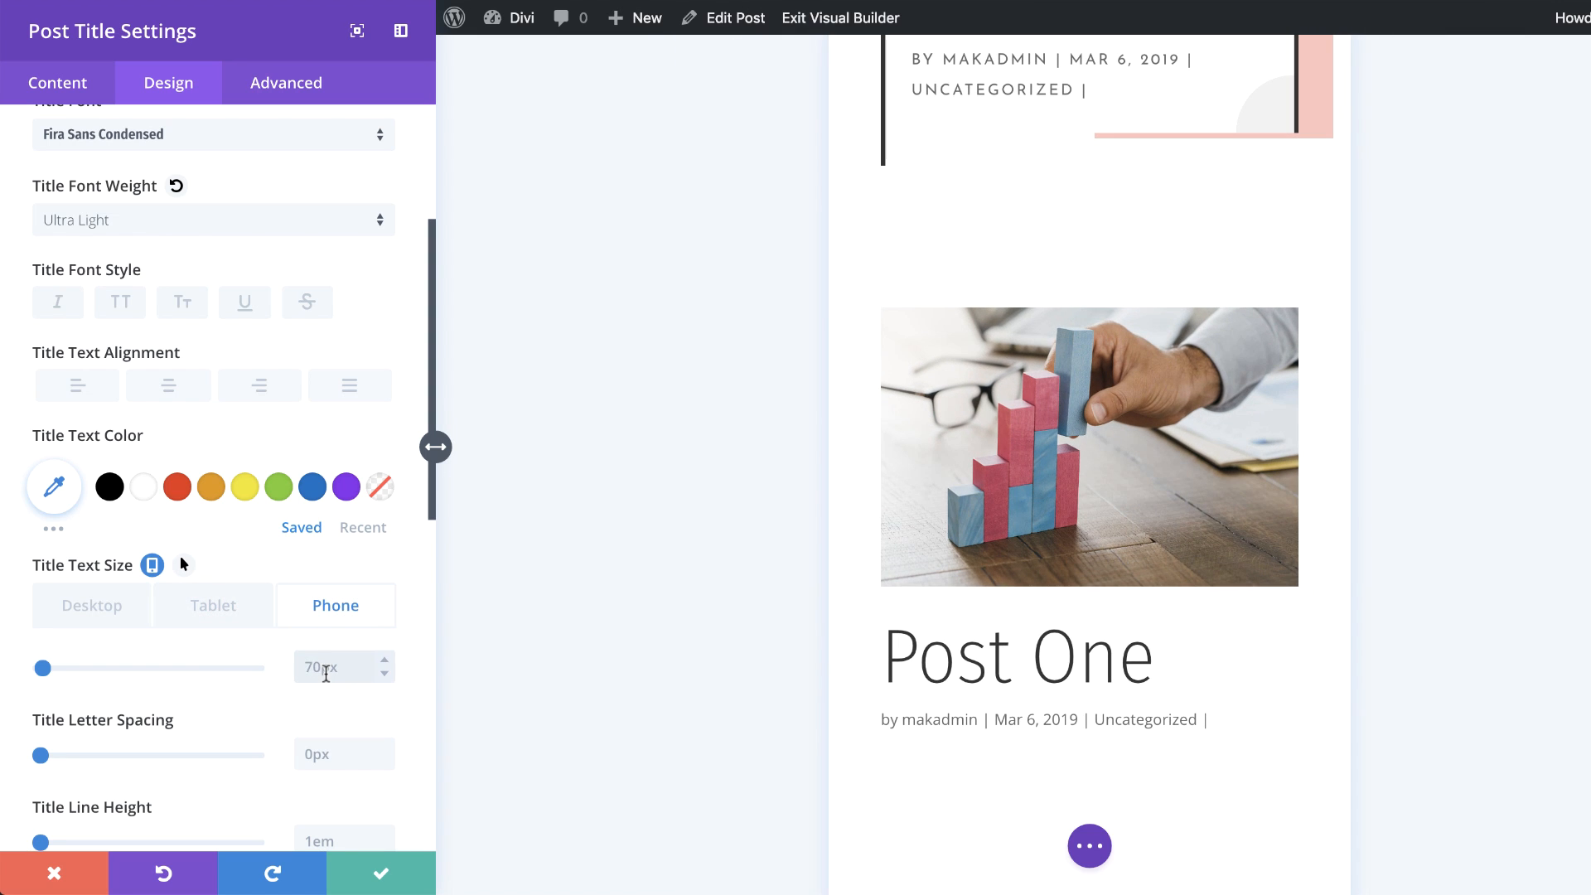
text(45px)
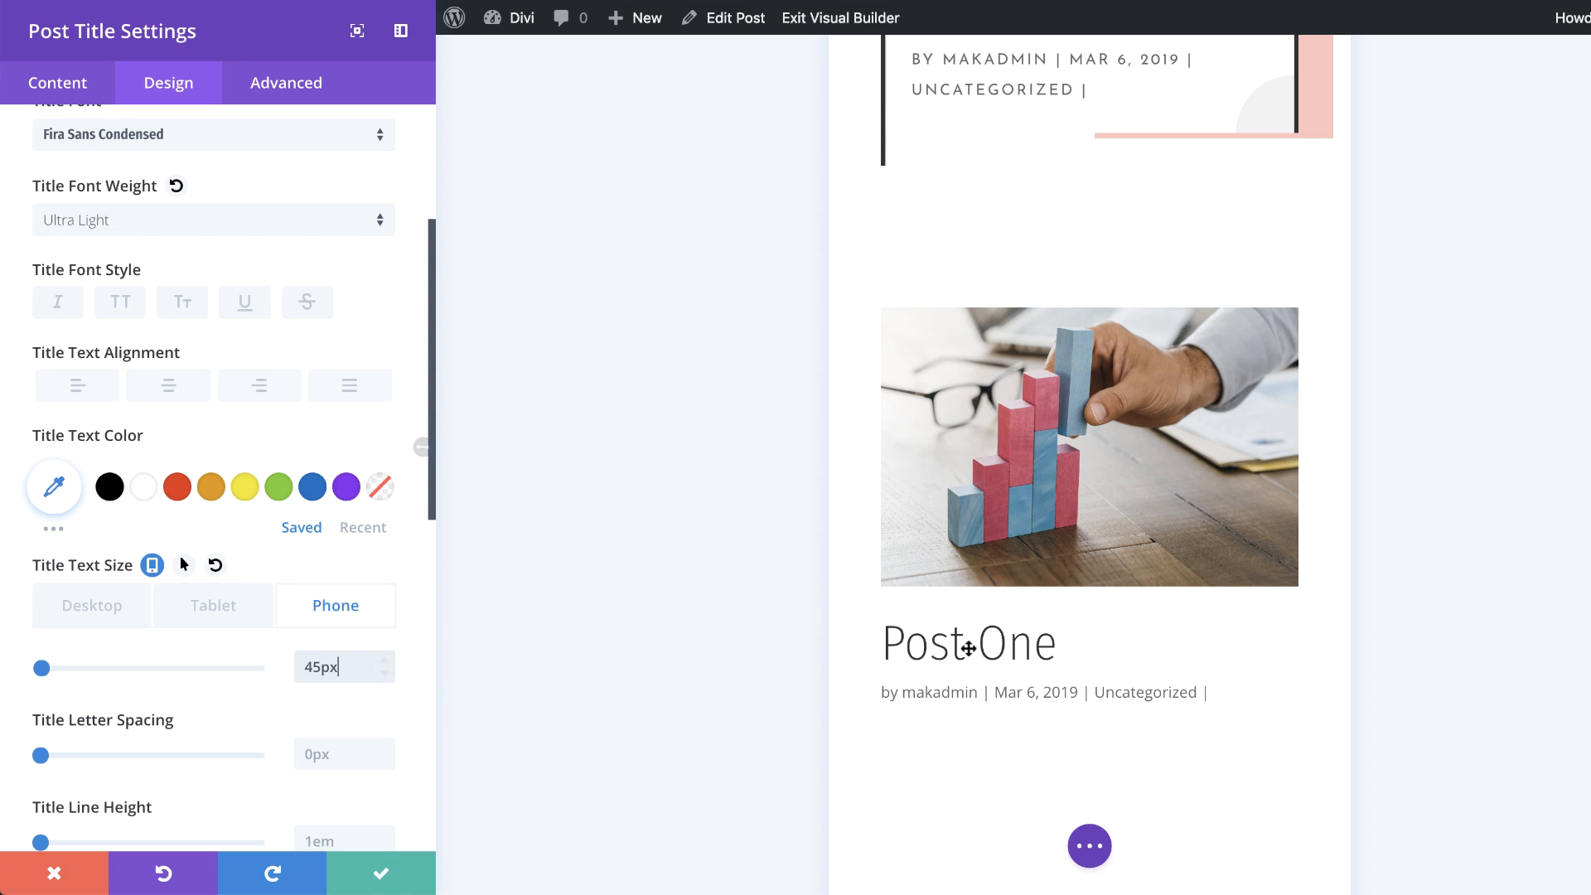
Step: Restore the desktop title text size to 80px
click(101, 610)
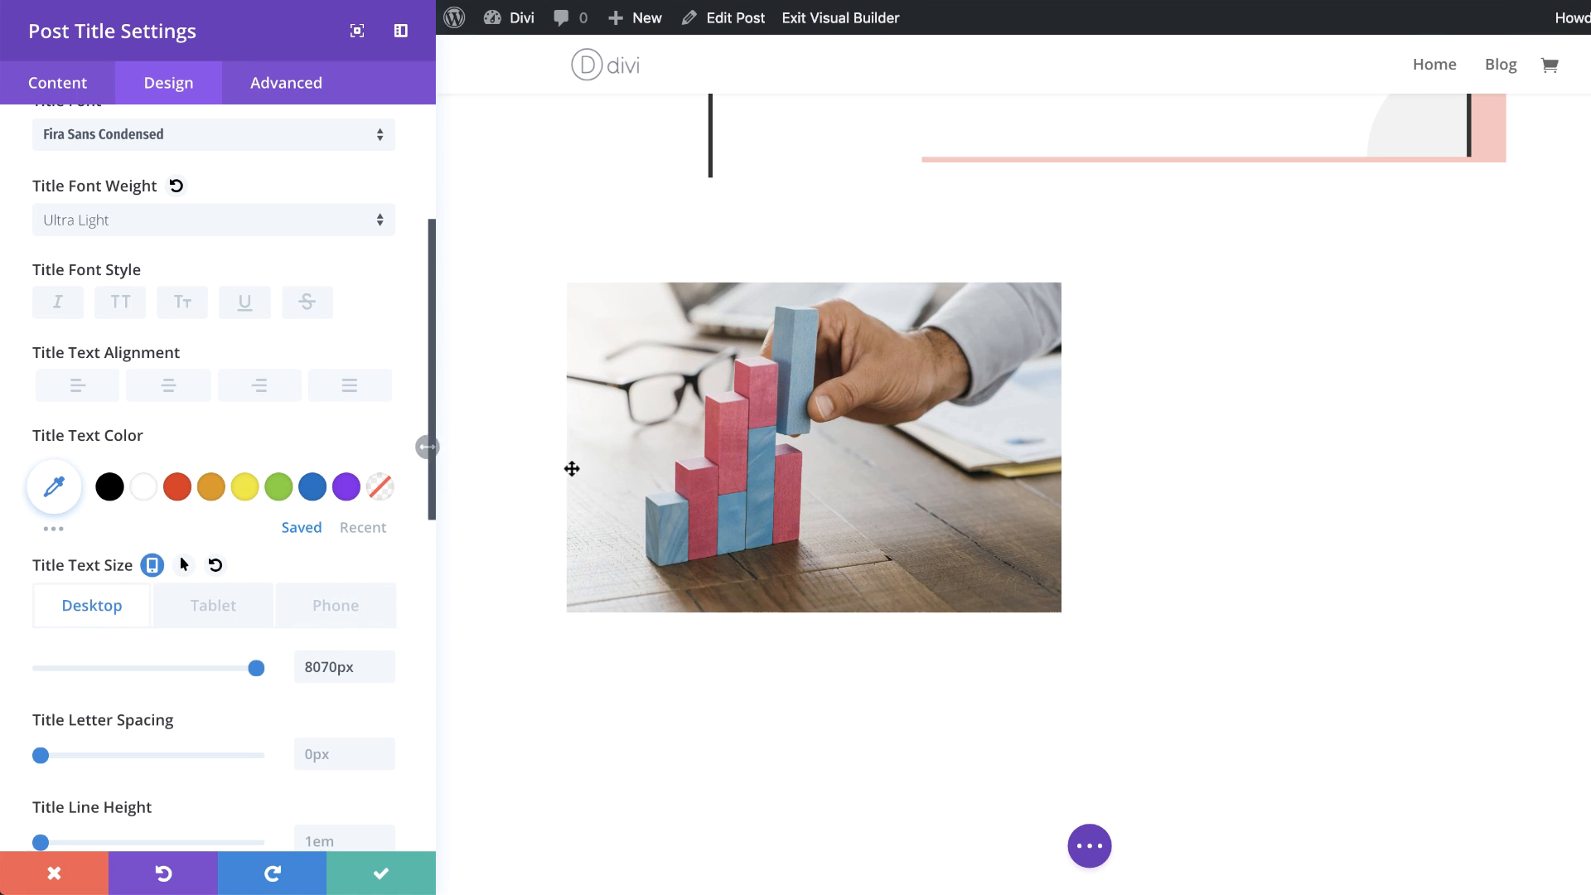
double_click(333, 667)
text(80)
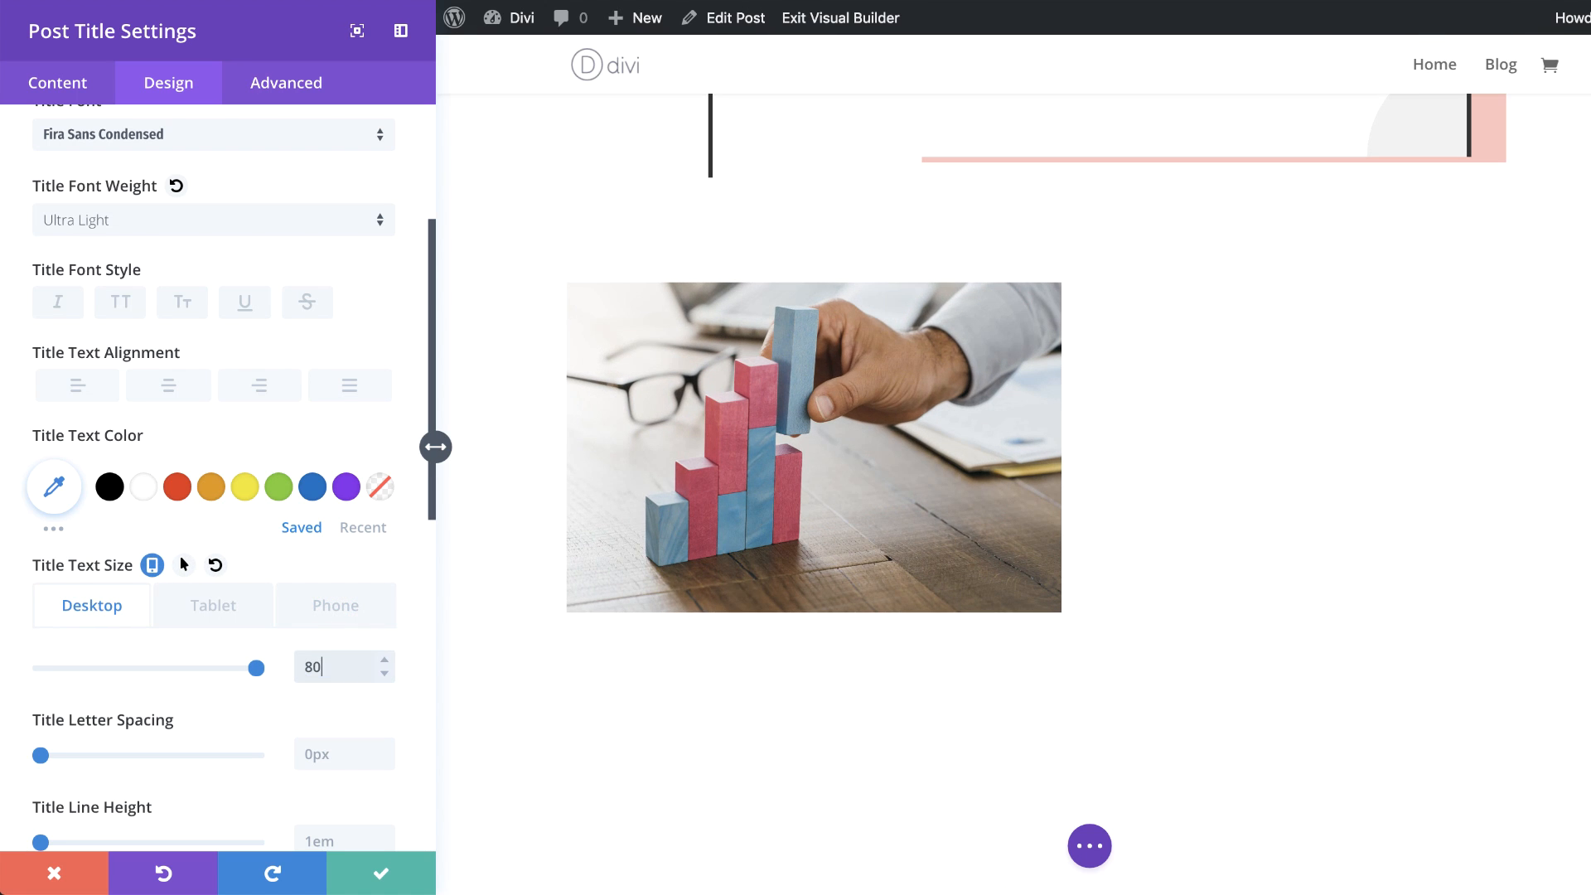
text(px)
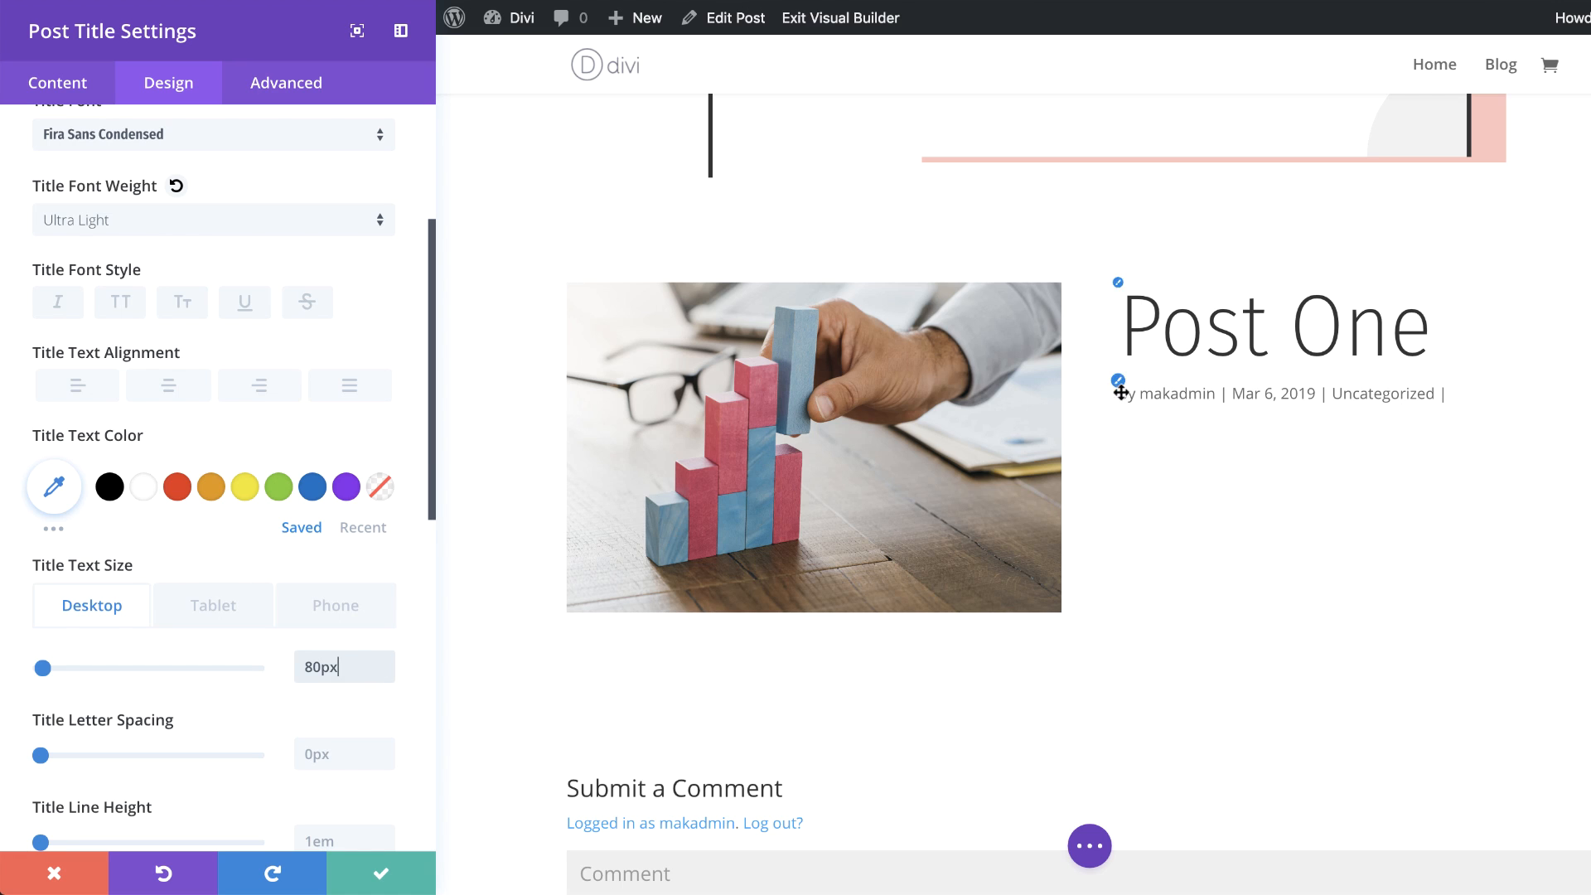
Step: Style the meta text with Fira Sans Condensed, uppercase letters and right alignment
click(1119, 383)
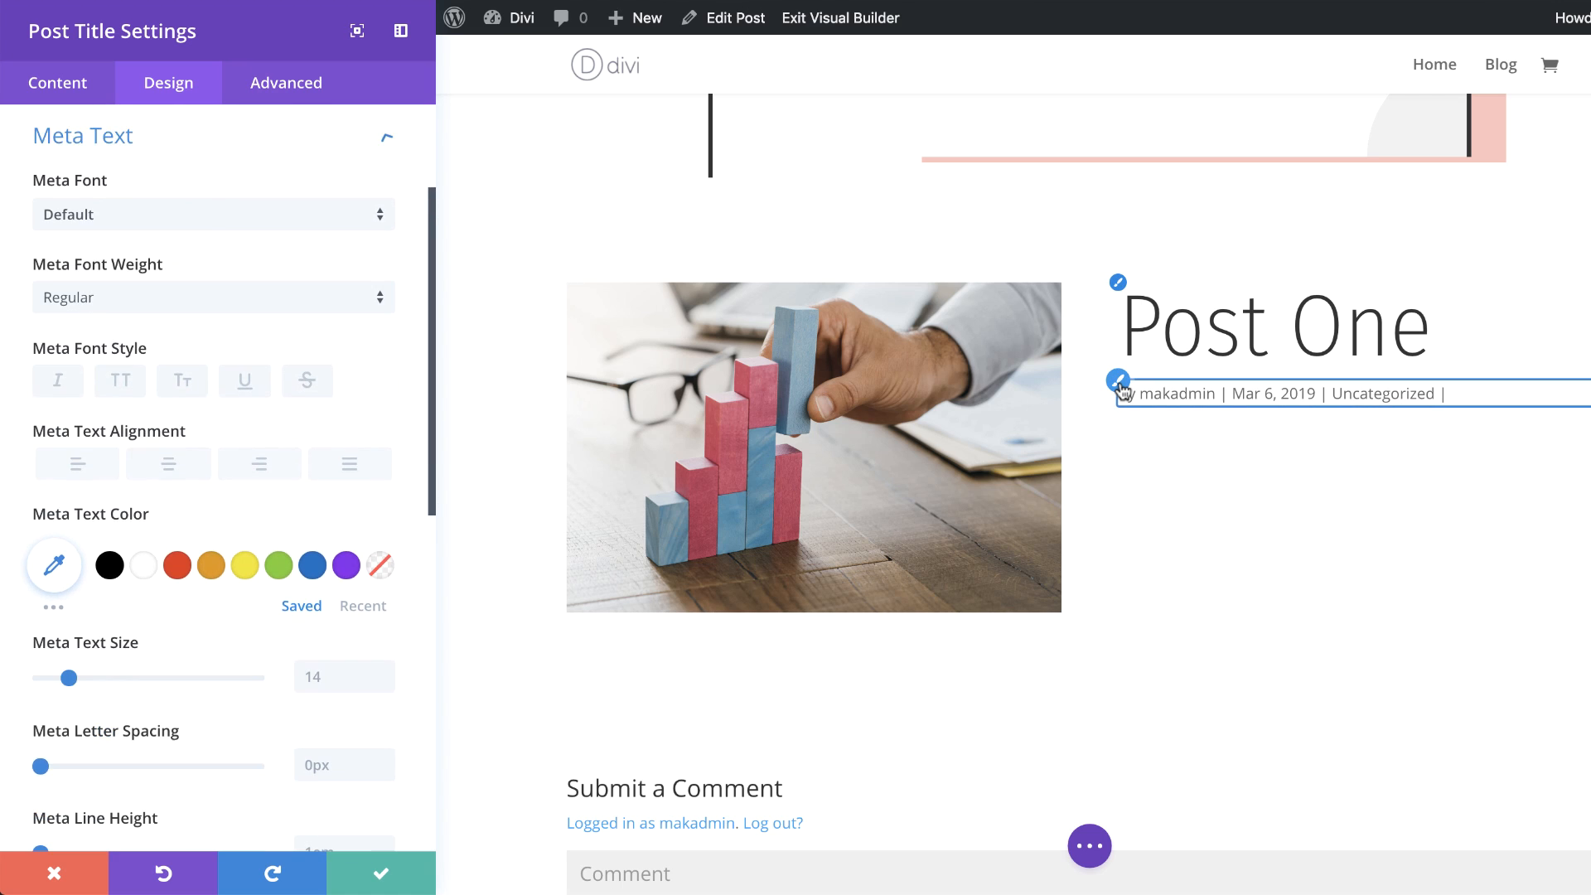
click(195, 211)
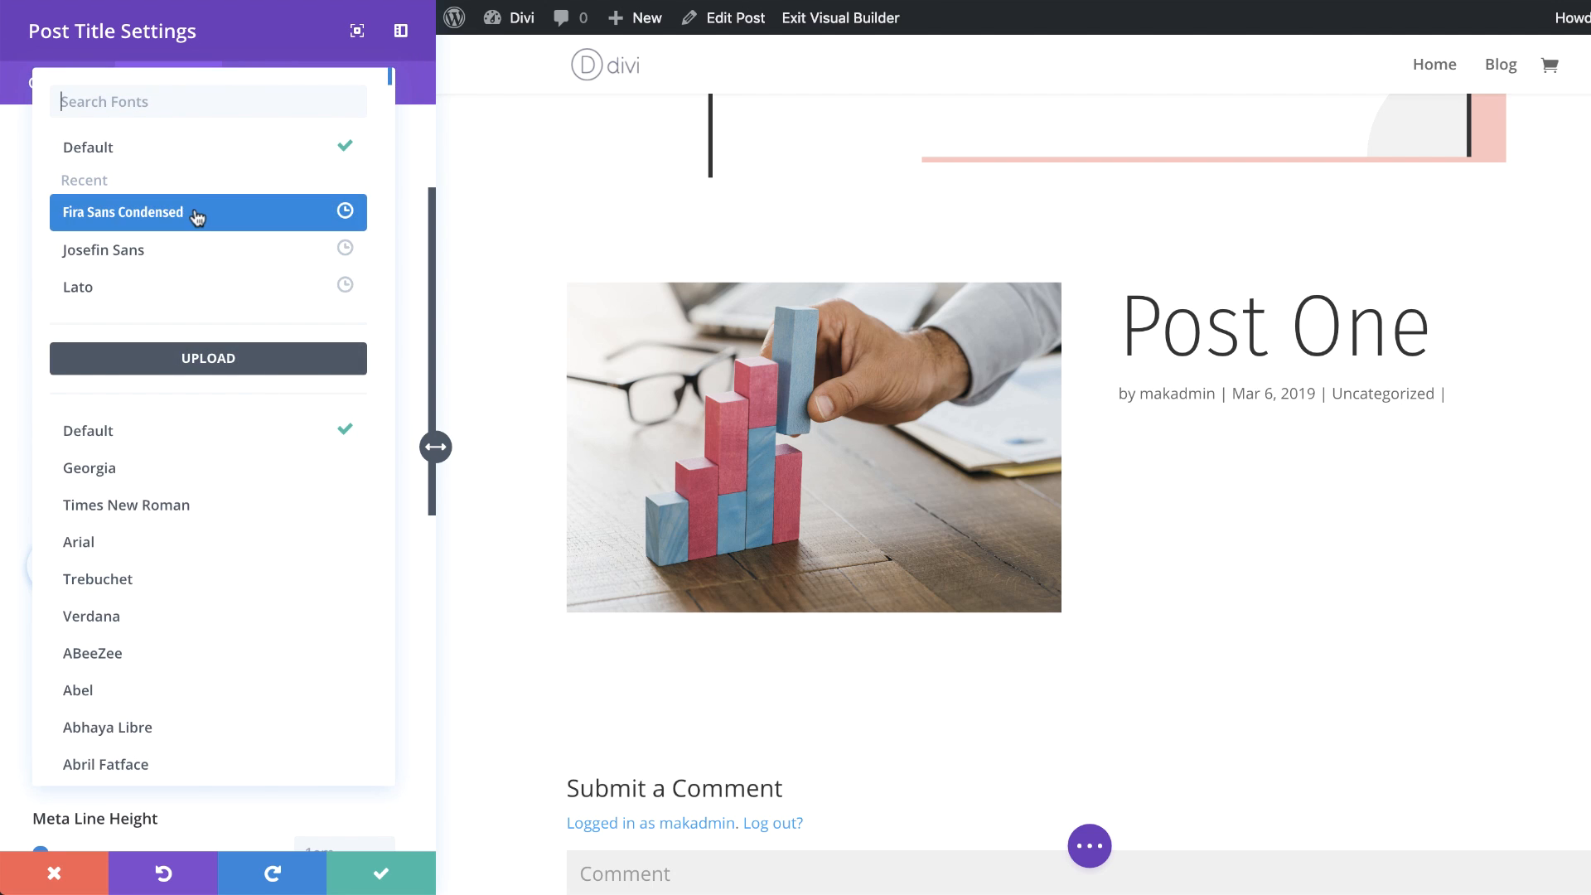
click(197, 213)
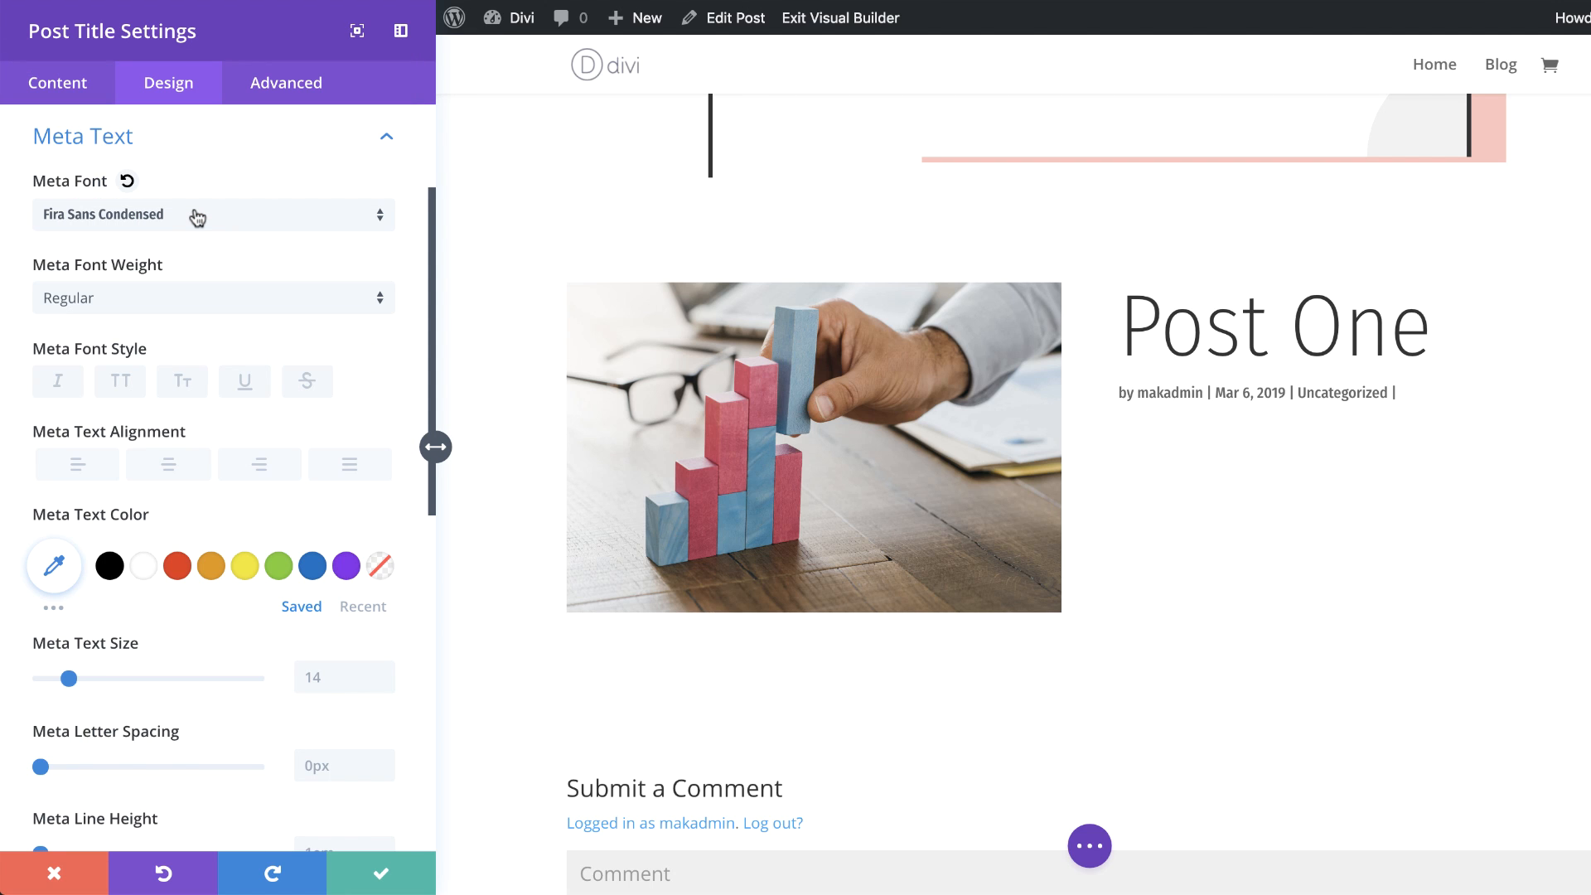
click(120, 382)
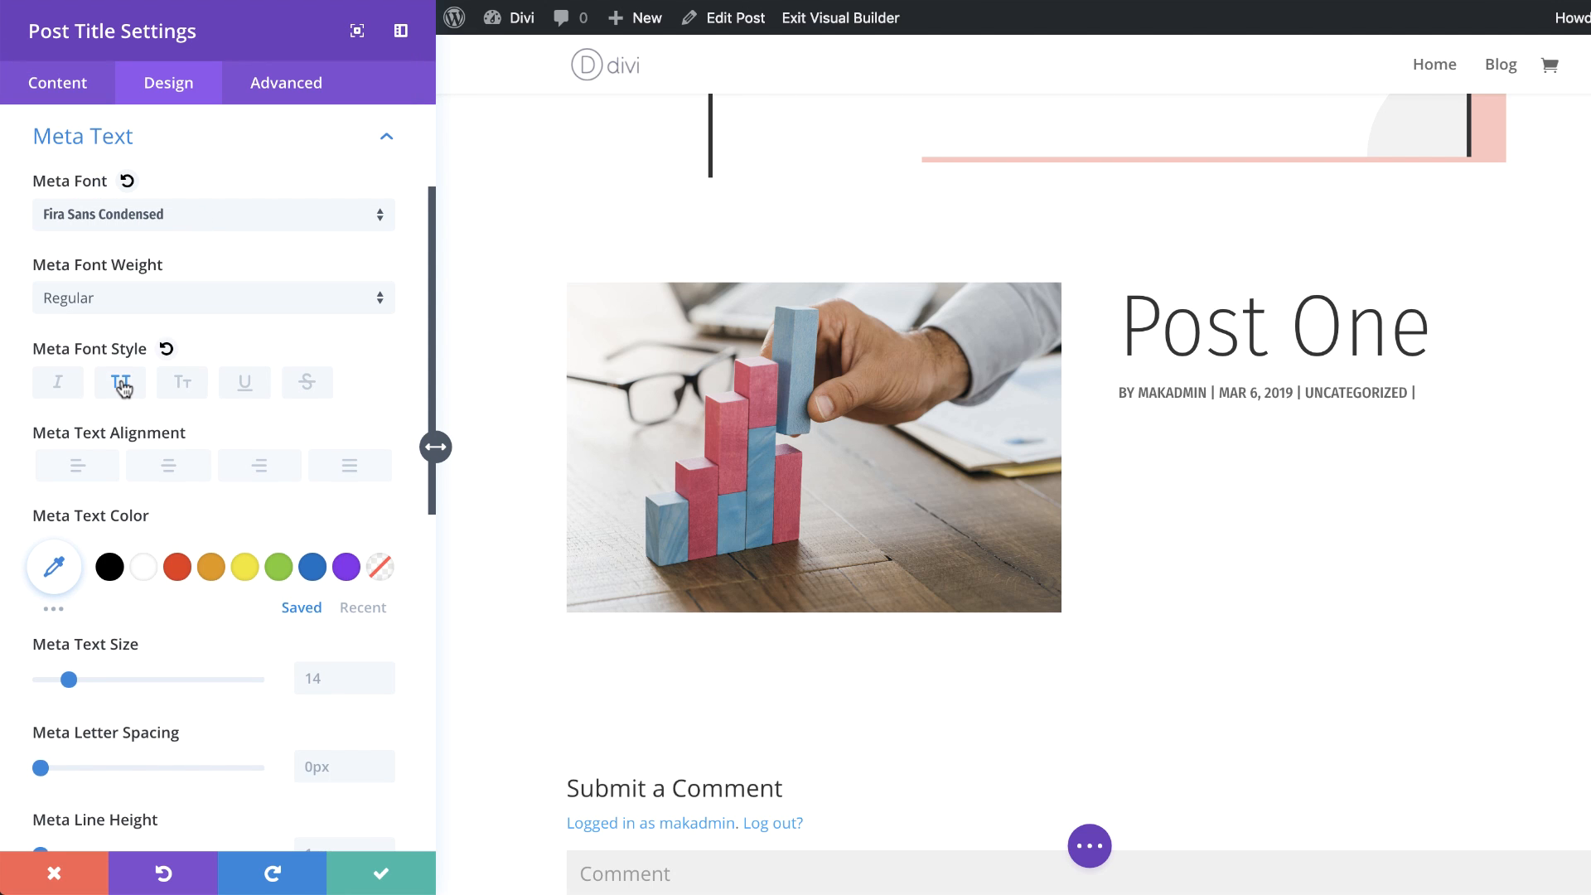
click(270, 476)
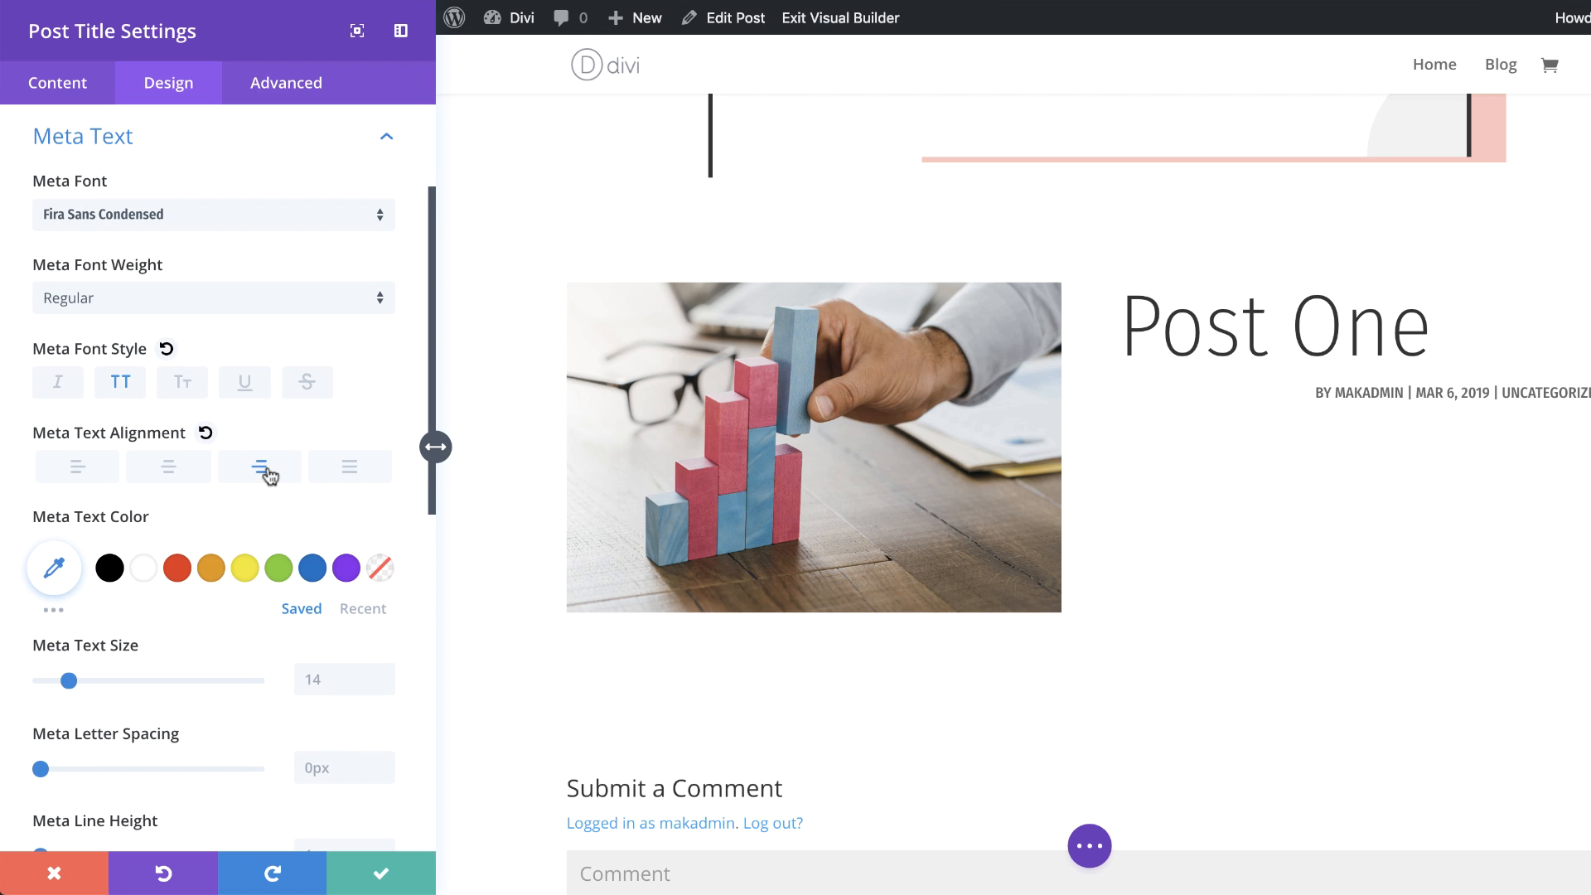
Step: Set the meta text color to #cccccc
scroll(201, 663, down, 1)
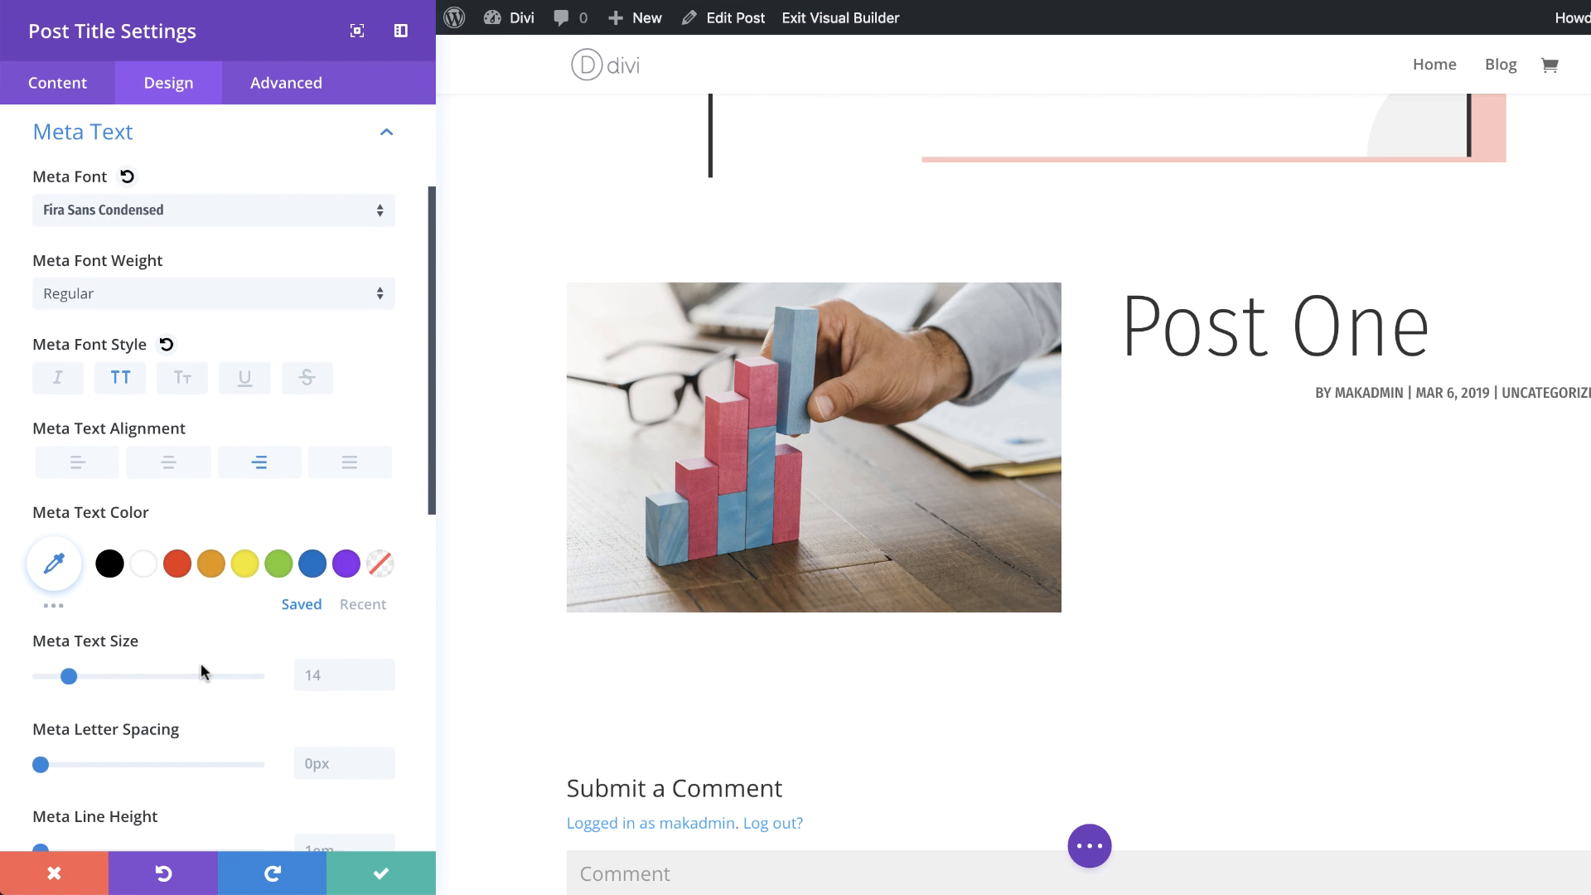
scroll(201, 665, down, 3)
click(56, 454)
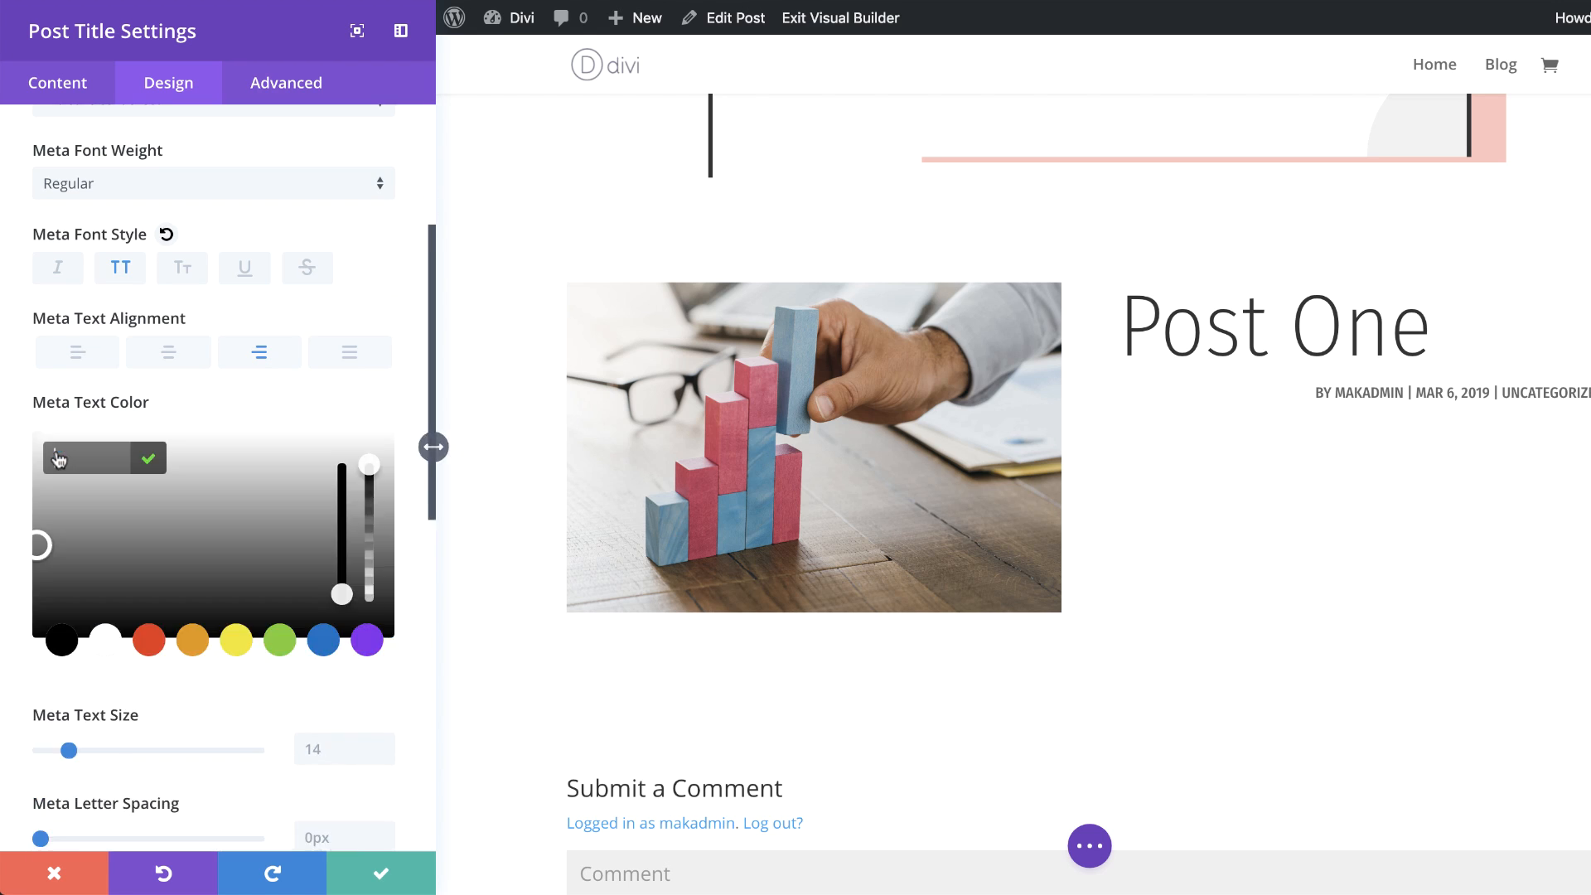
text(#cccccc)
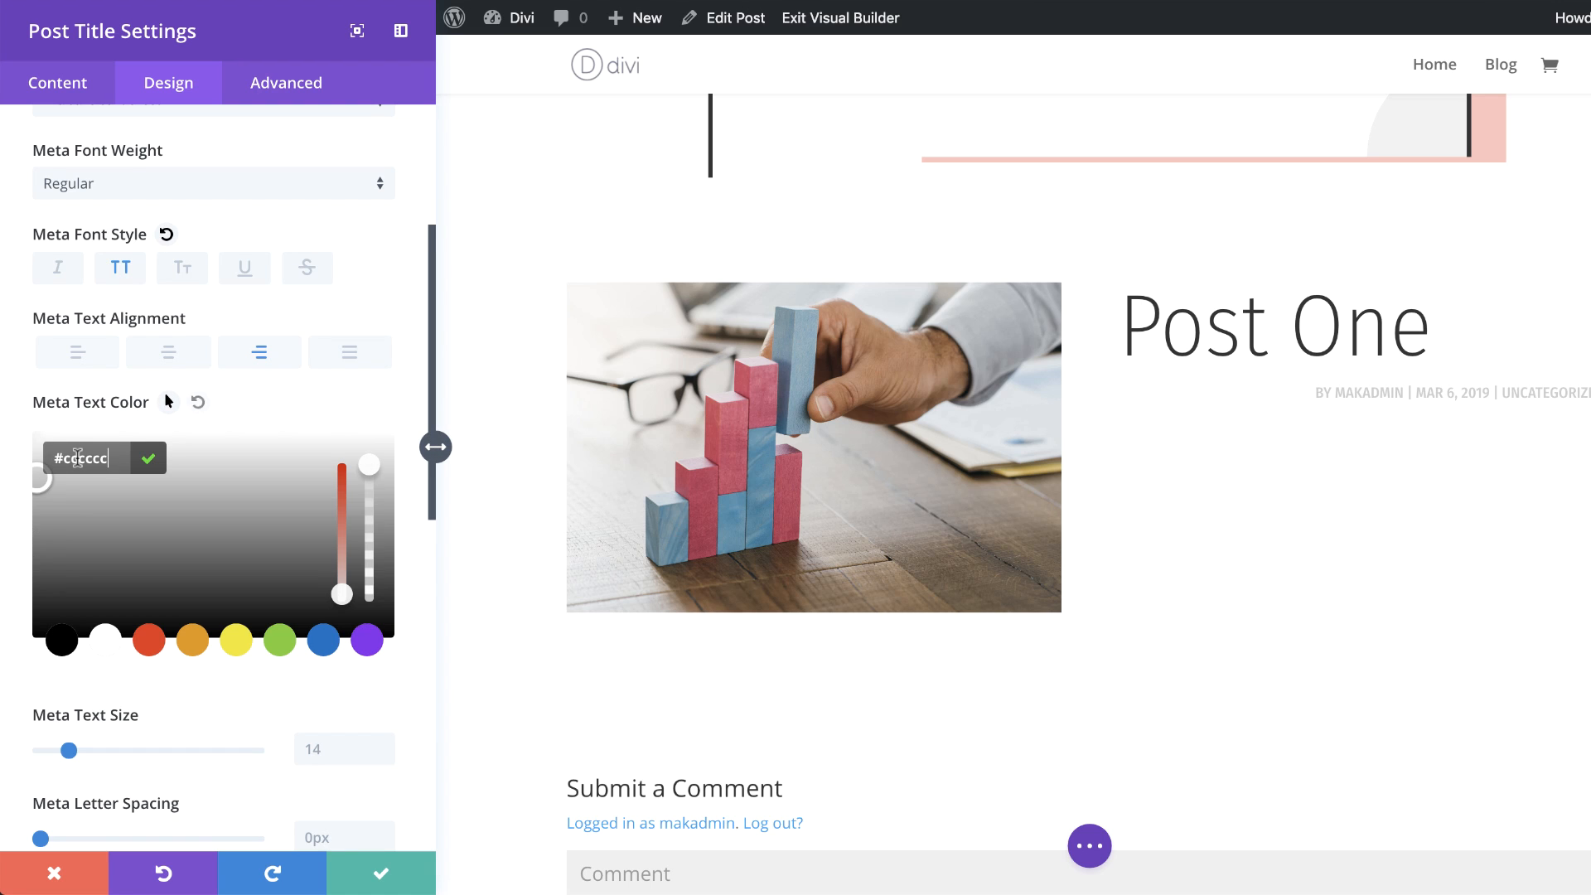
Step: Set the meta letter spacing to 2px
scroll(223, 742, down, 3)
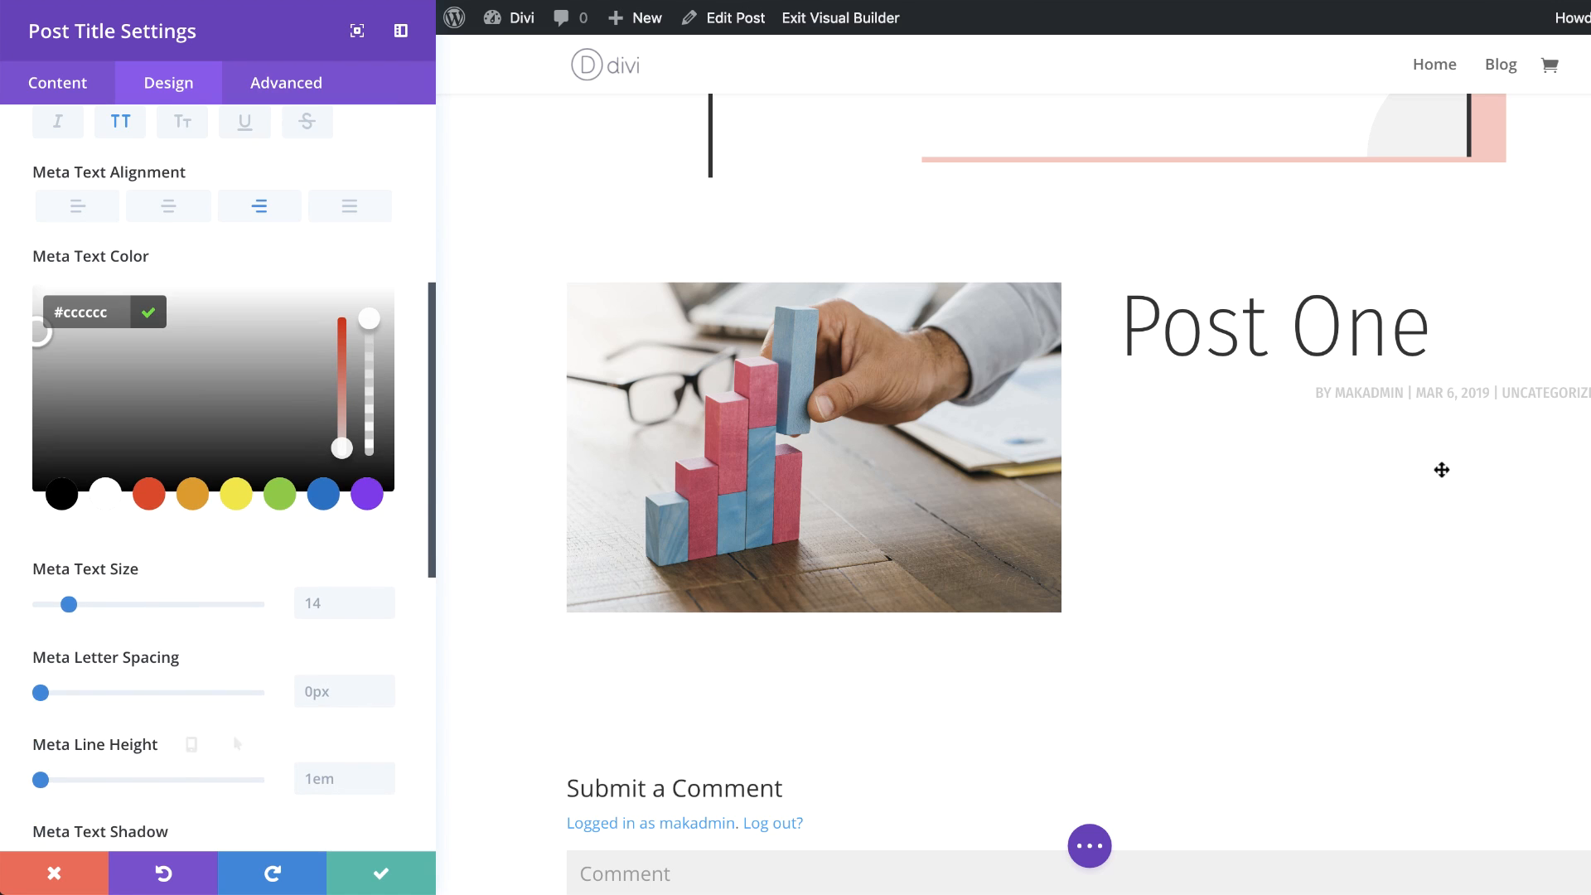
click(327, 692)
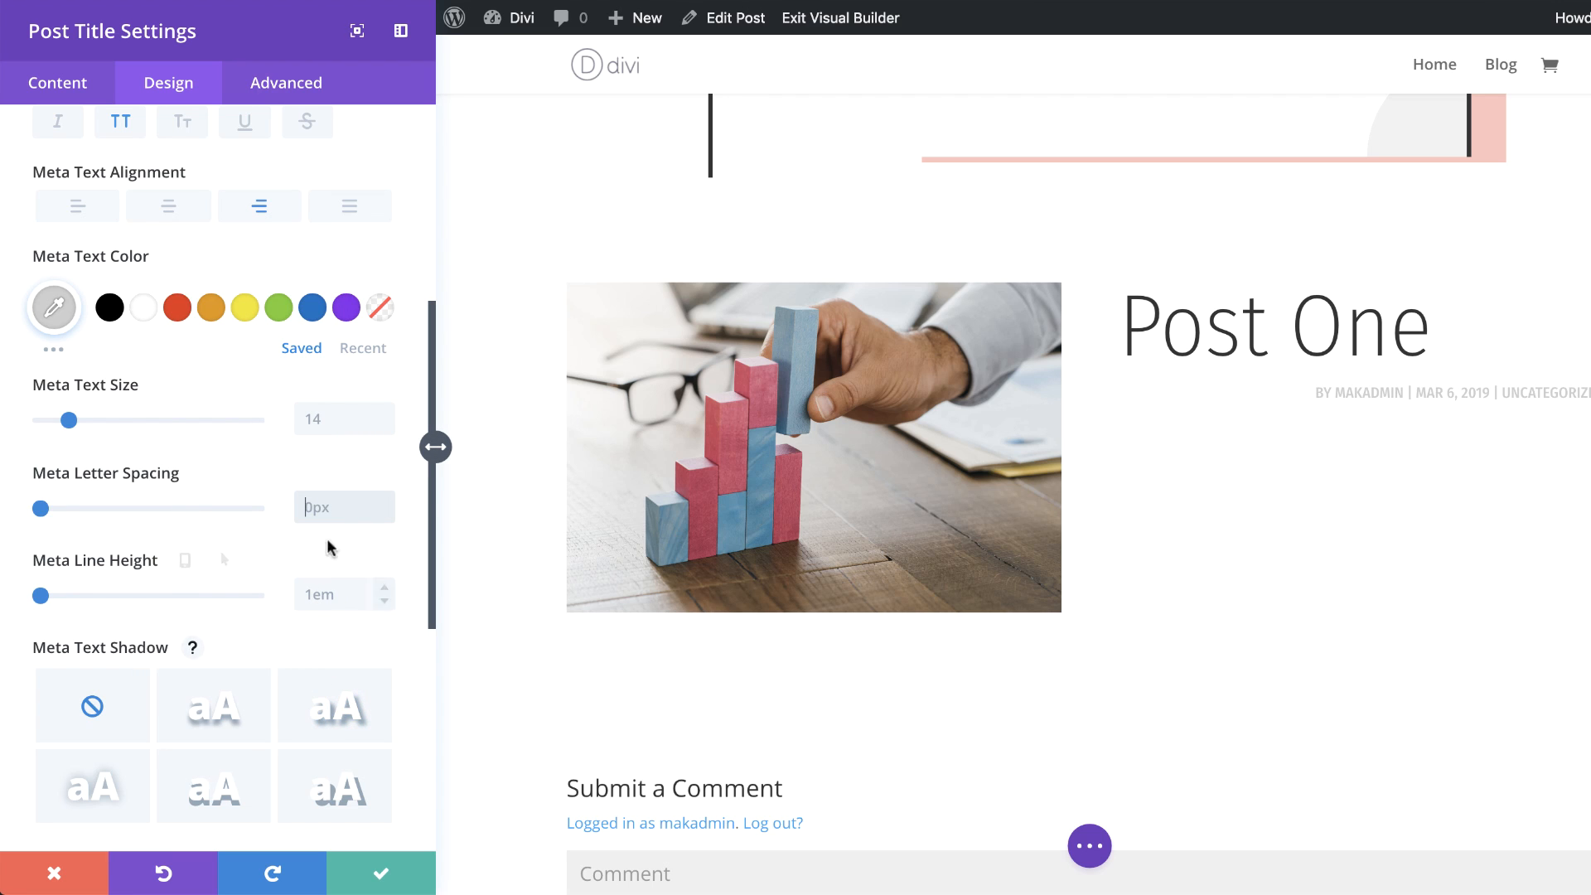
text(2px)
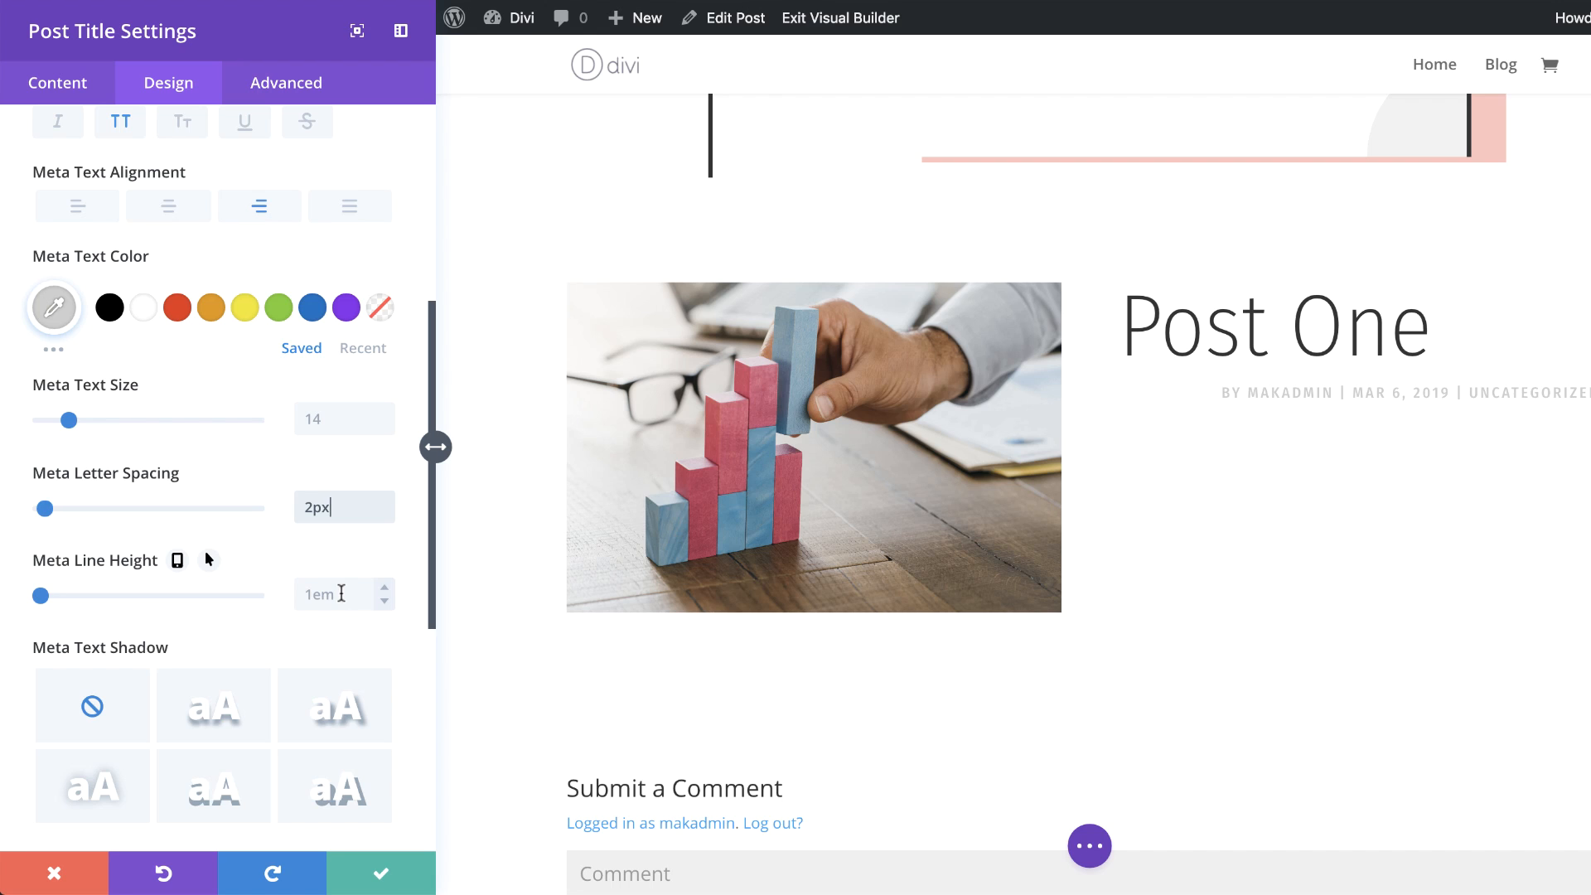
Step: Give the module a -20% left margin on desktop and a 0% left margin on tablet
scroll(207, 553, down, 6)
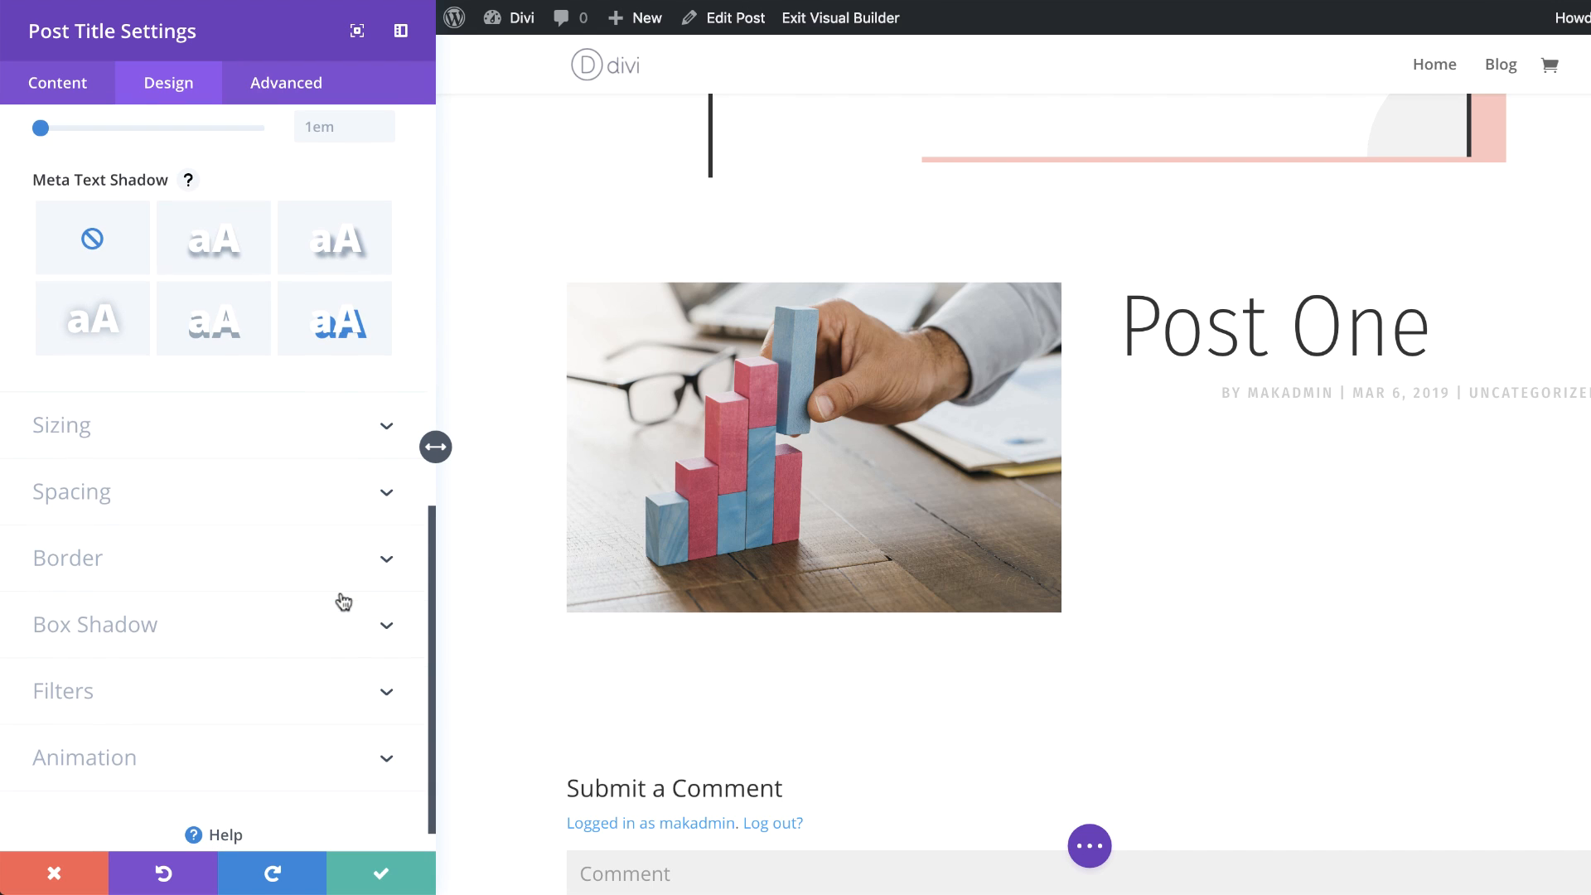
click(82, 494)
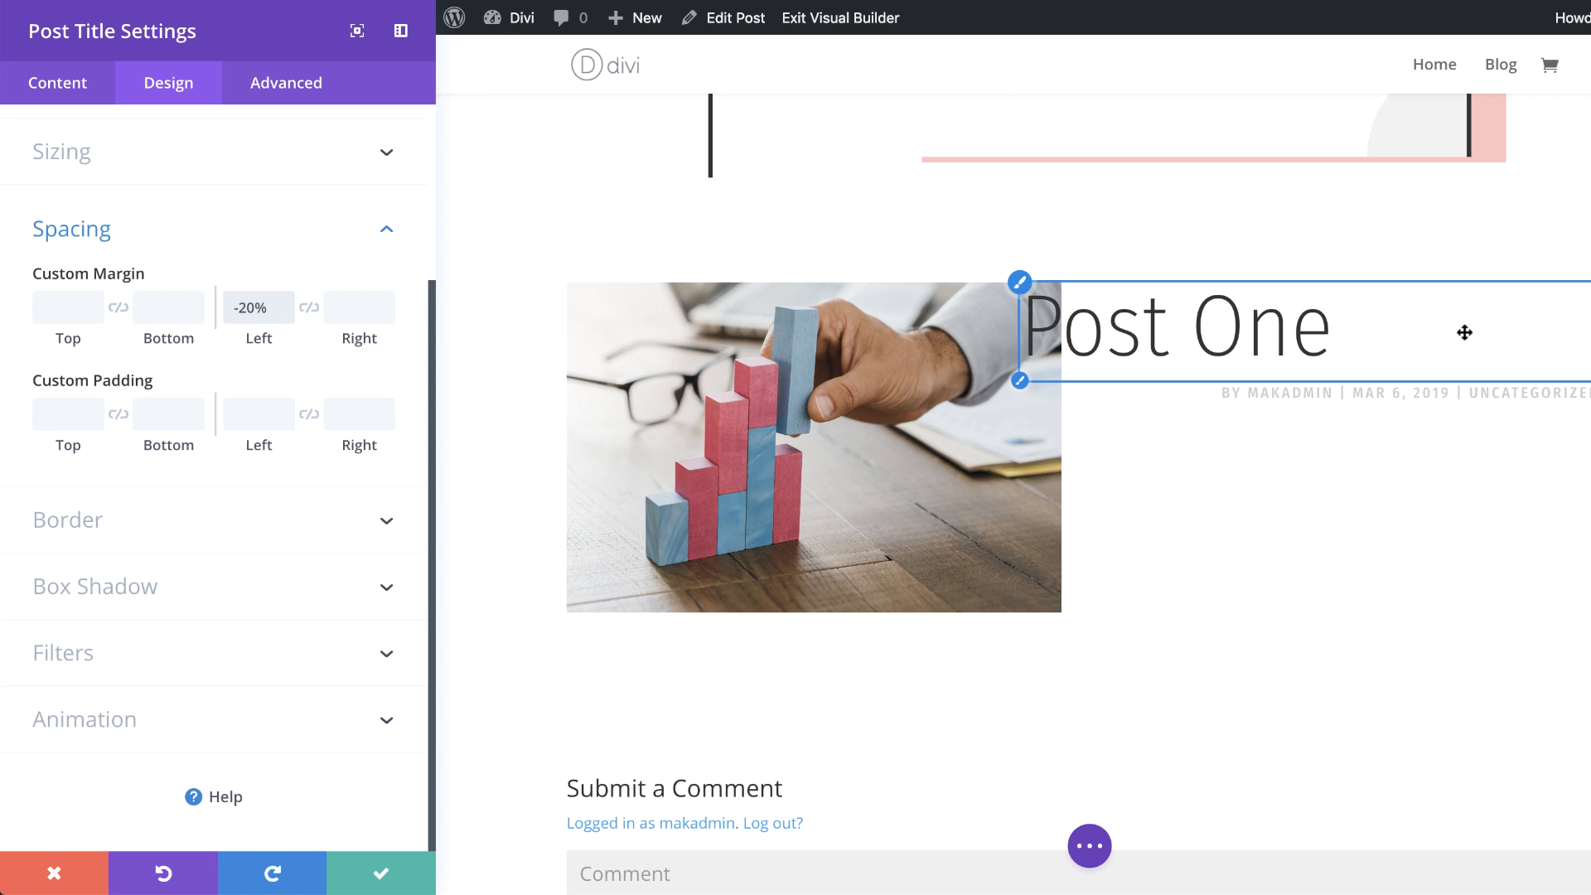
mouse_move(224, 278)
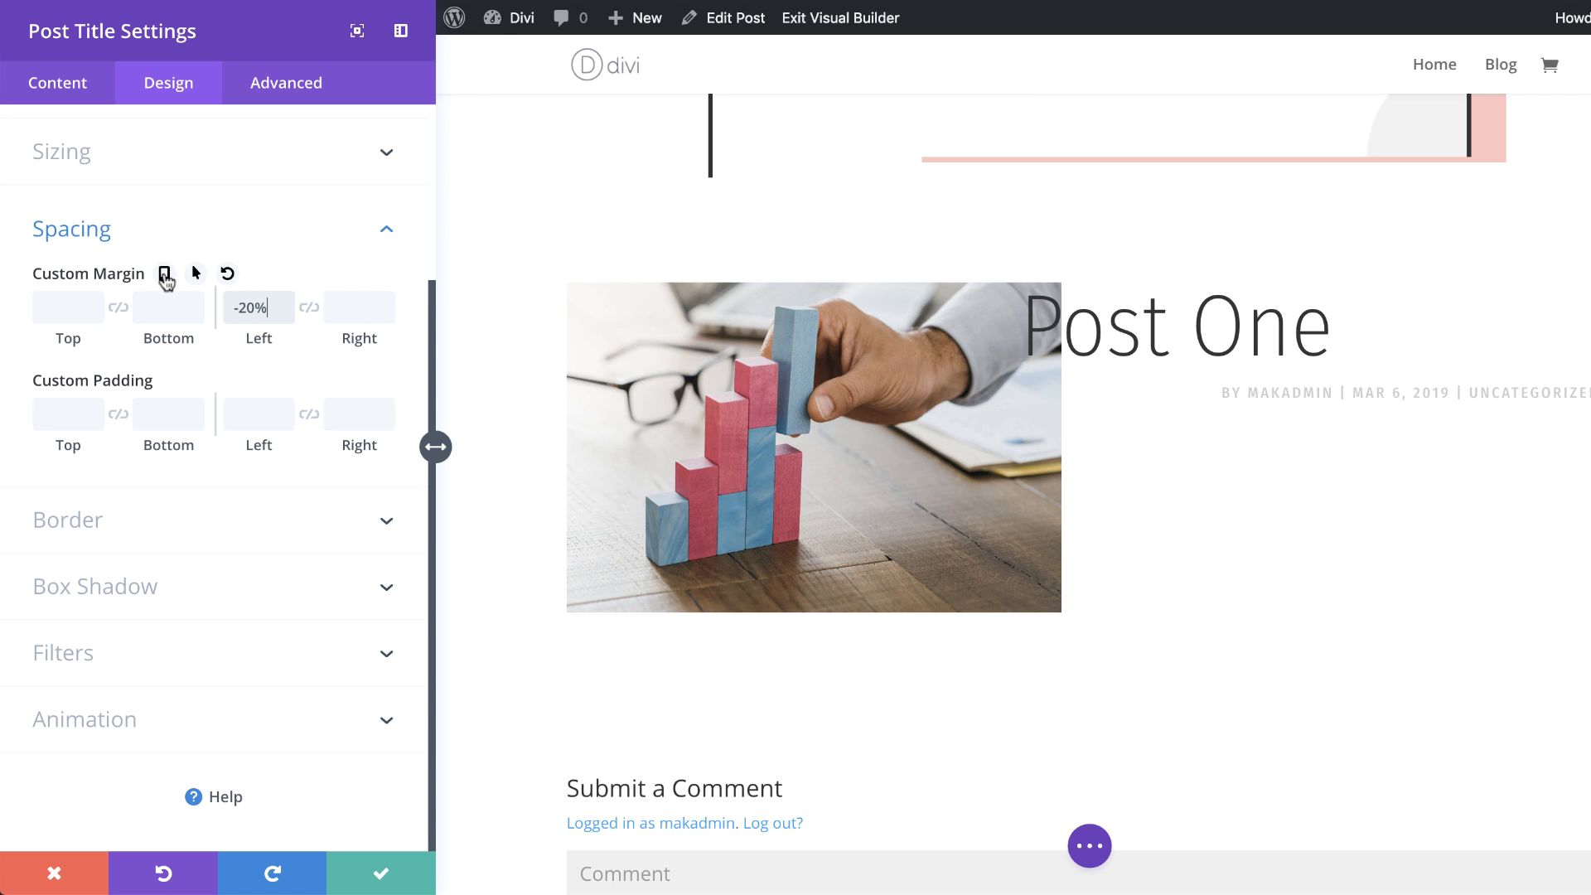
click(165, 274)
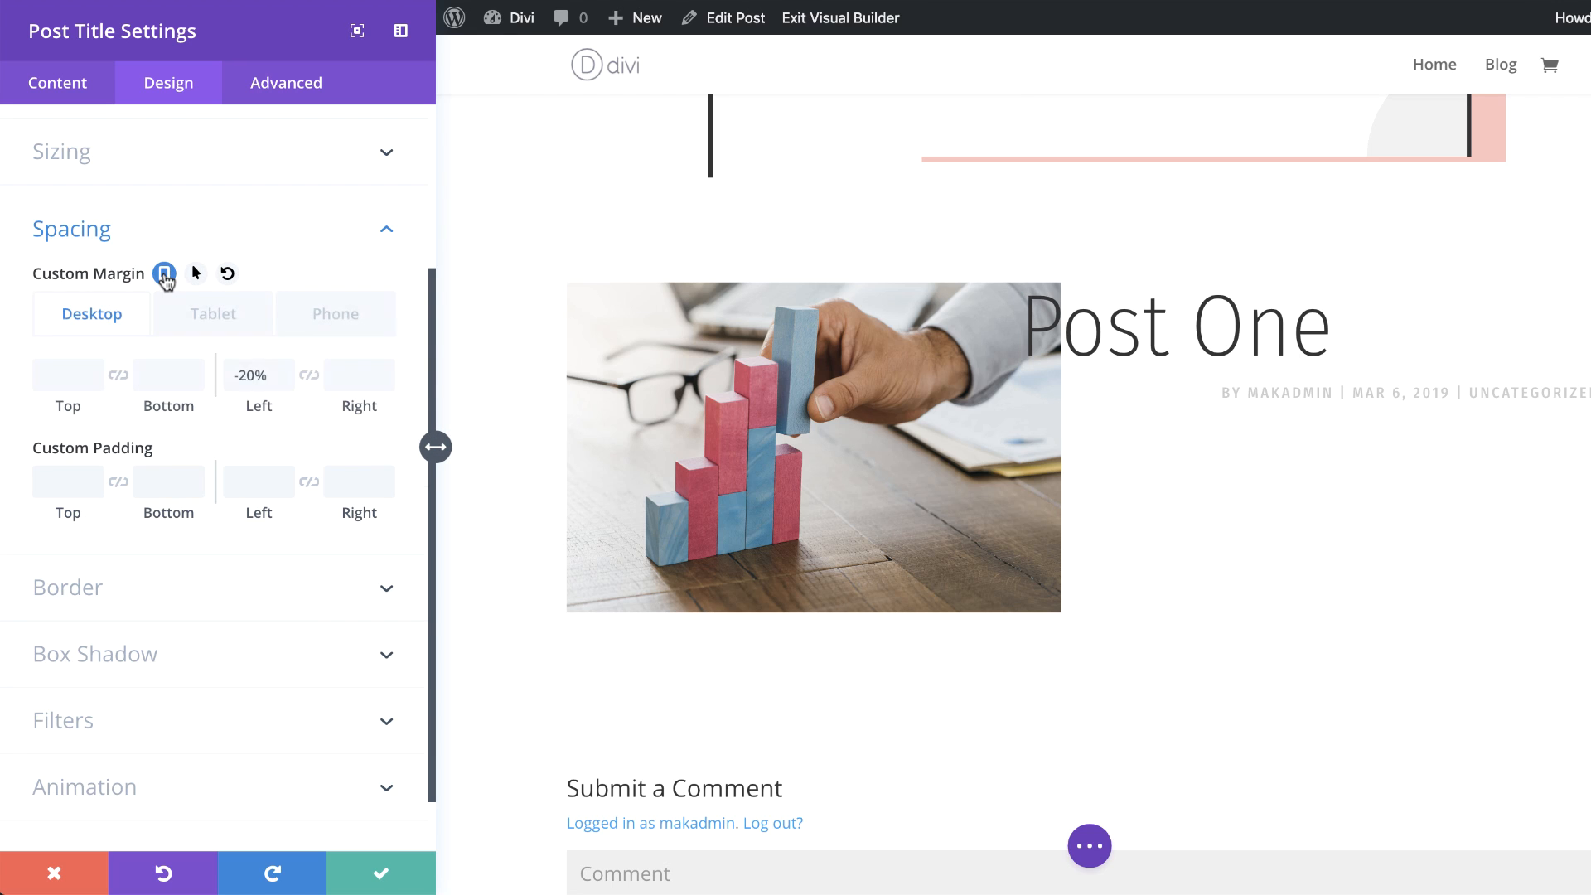
click(215, 316)
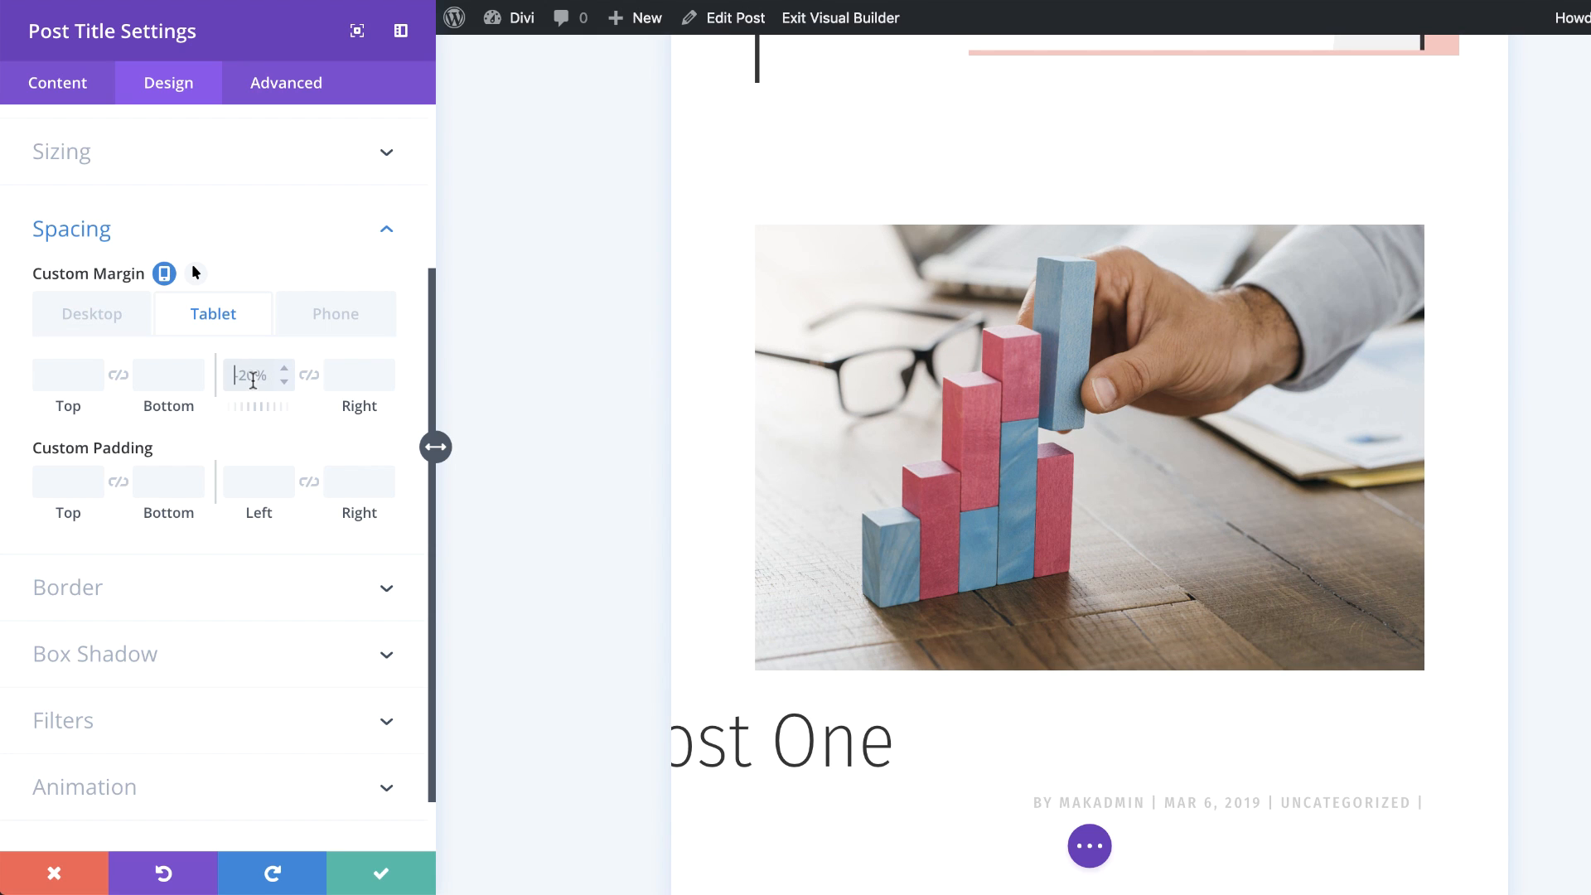
click(252, 378)
text(0%)
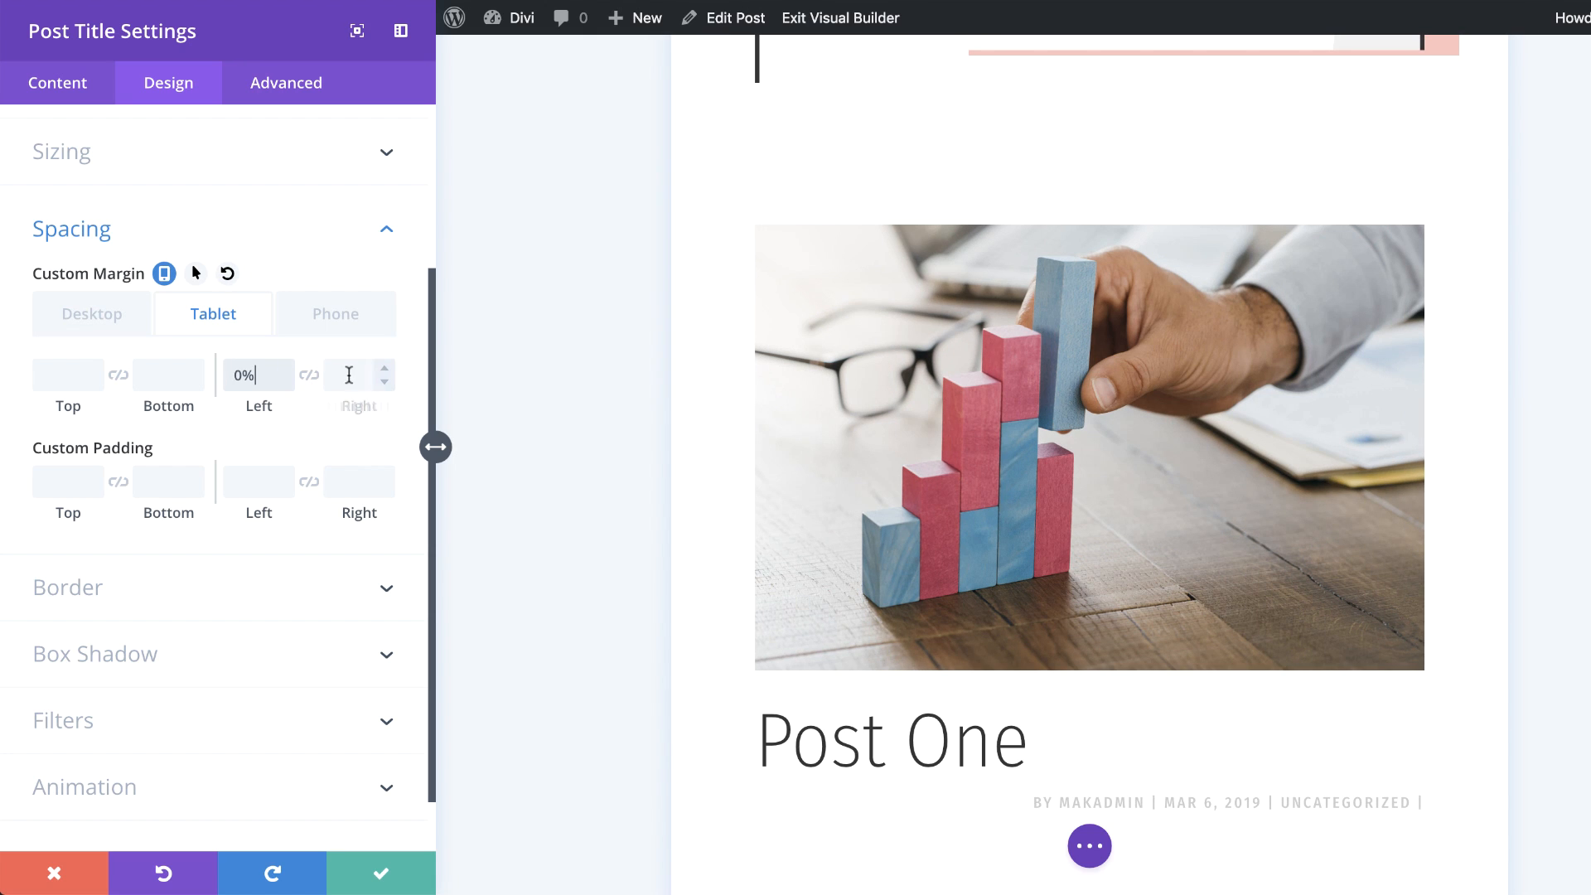
click(306, 334)
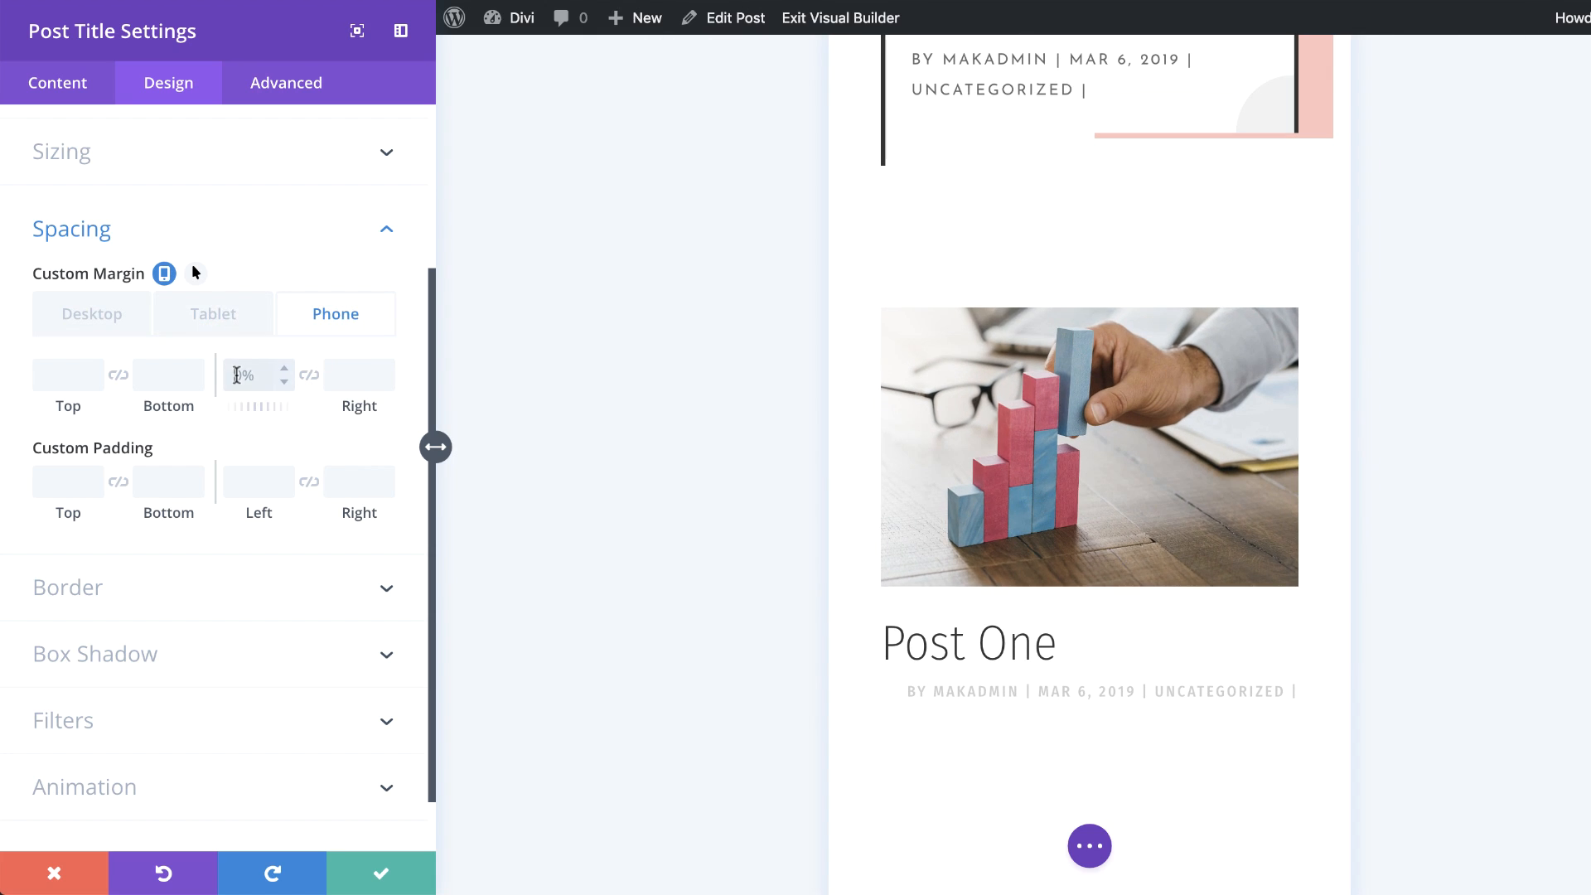
click(129, 320)
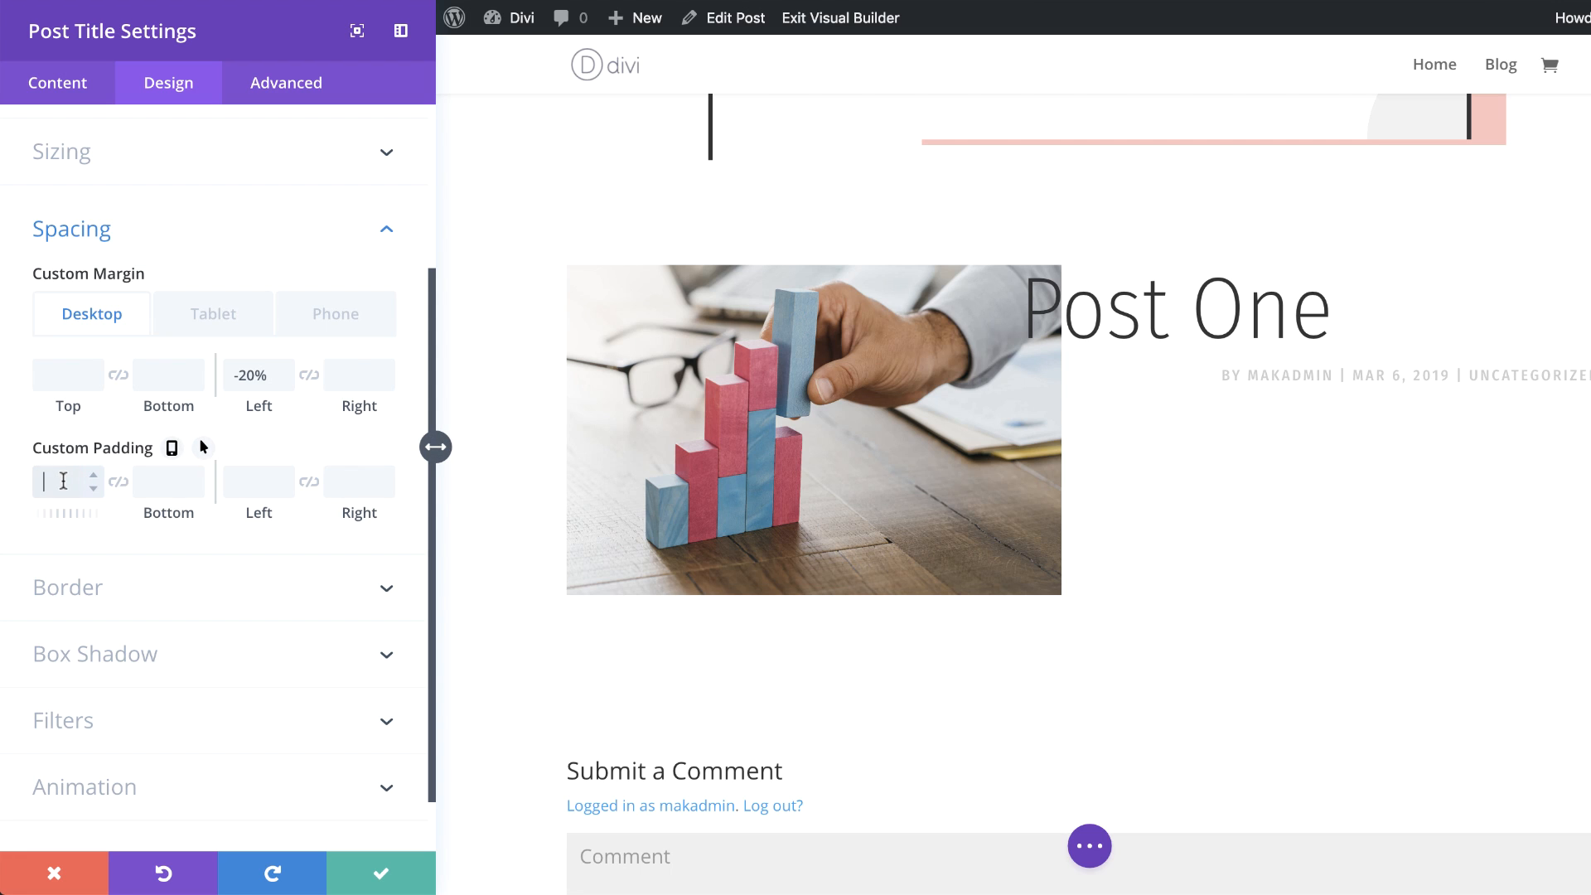
Step: Set the custom padding to 5vw top and bottom and 0px left
text(5vw)
click(120, 486)
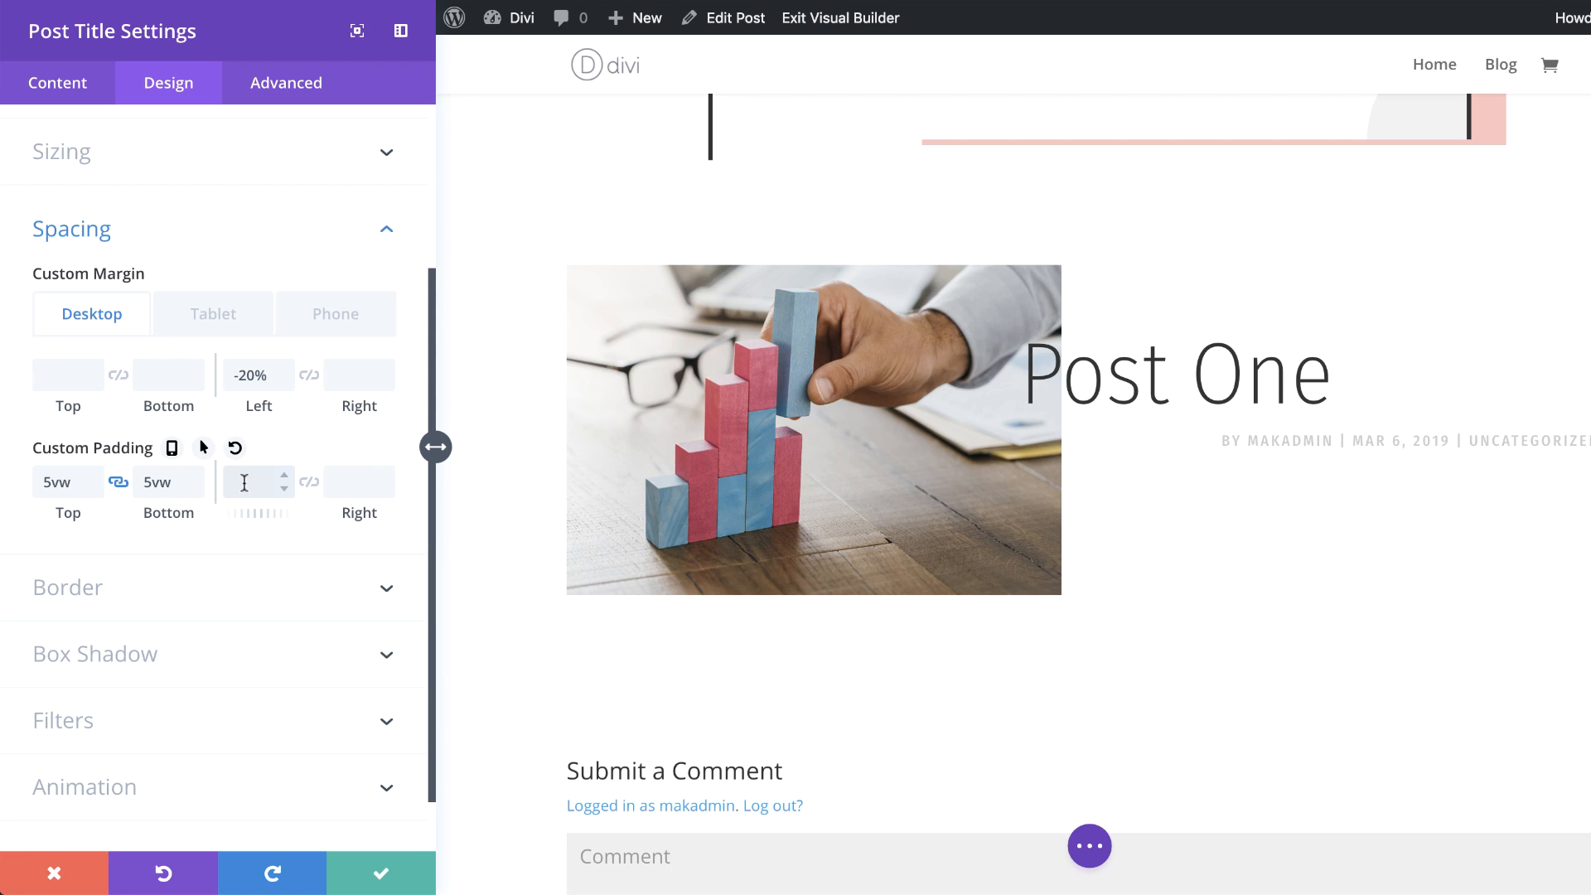
text(0px)
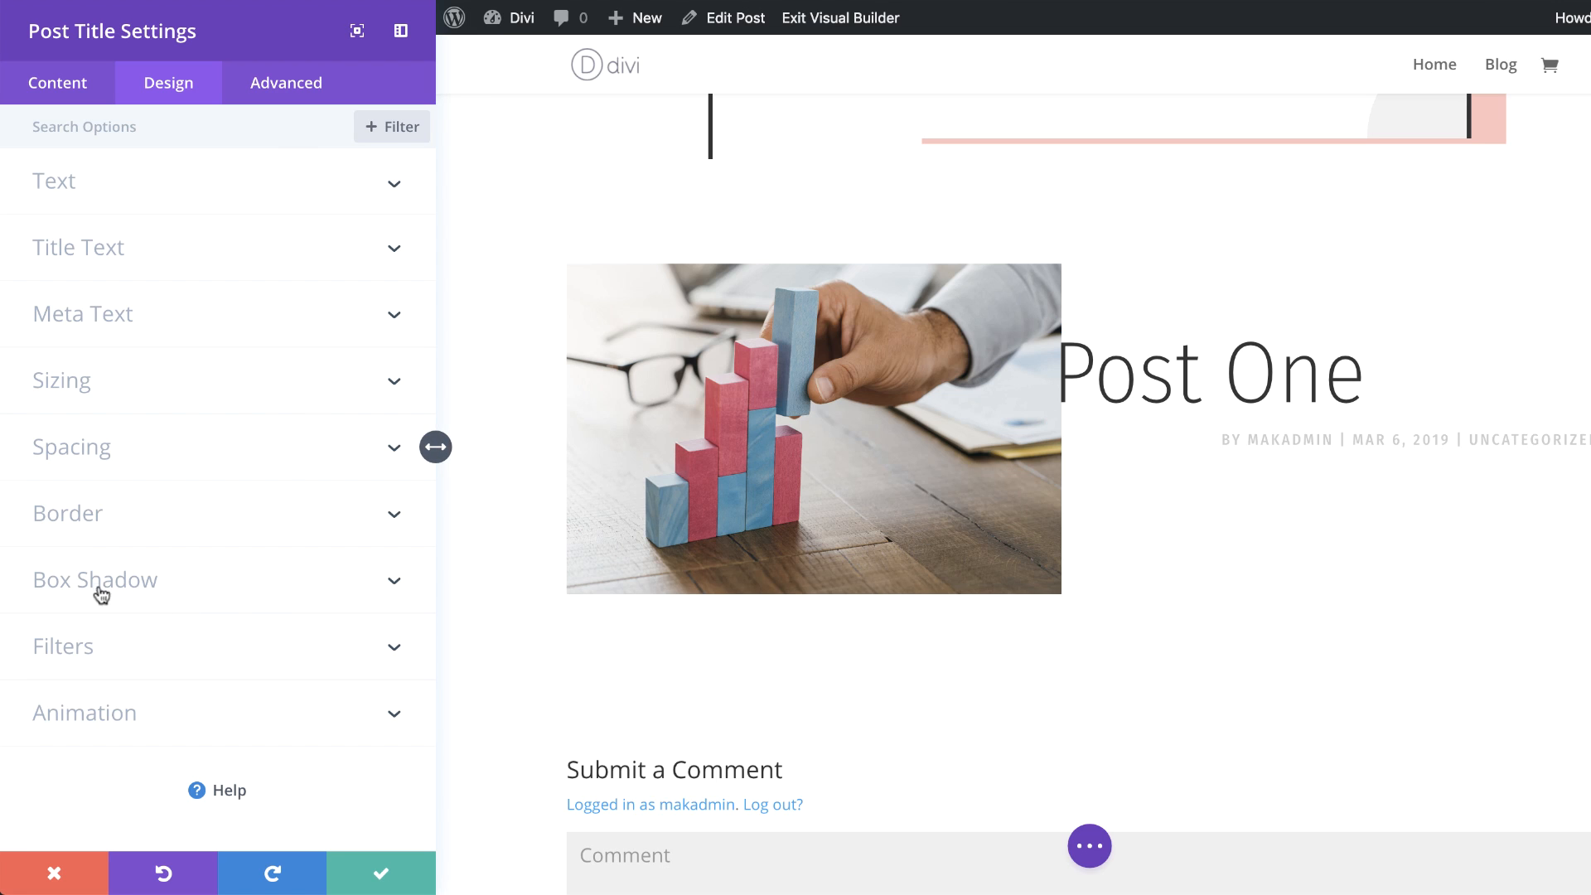
Step: Apply the bottom-right offset box shadow preset to the Post Title module
click(141, 593)
scroll(116, 590, down, 3)
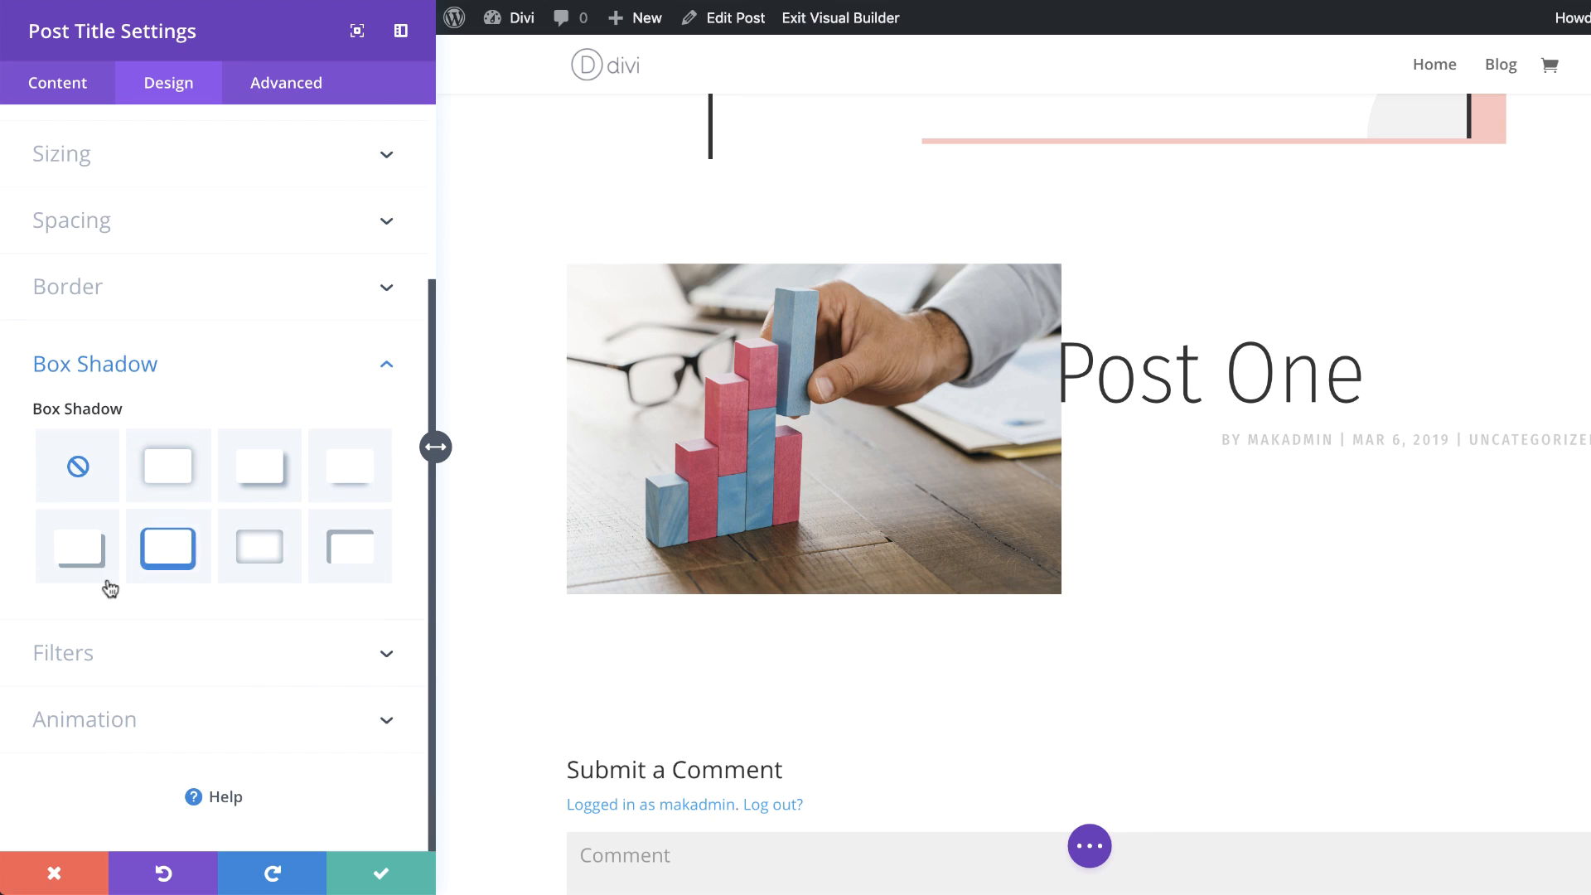
click(87, 565)
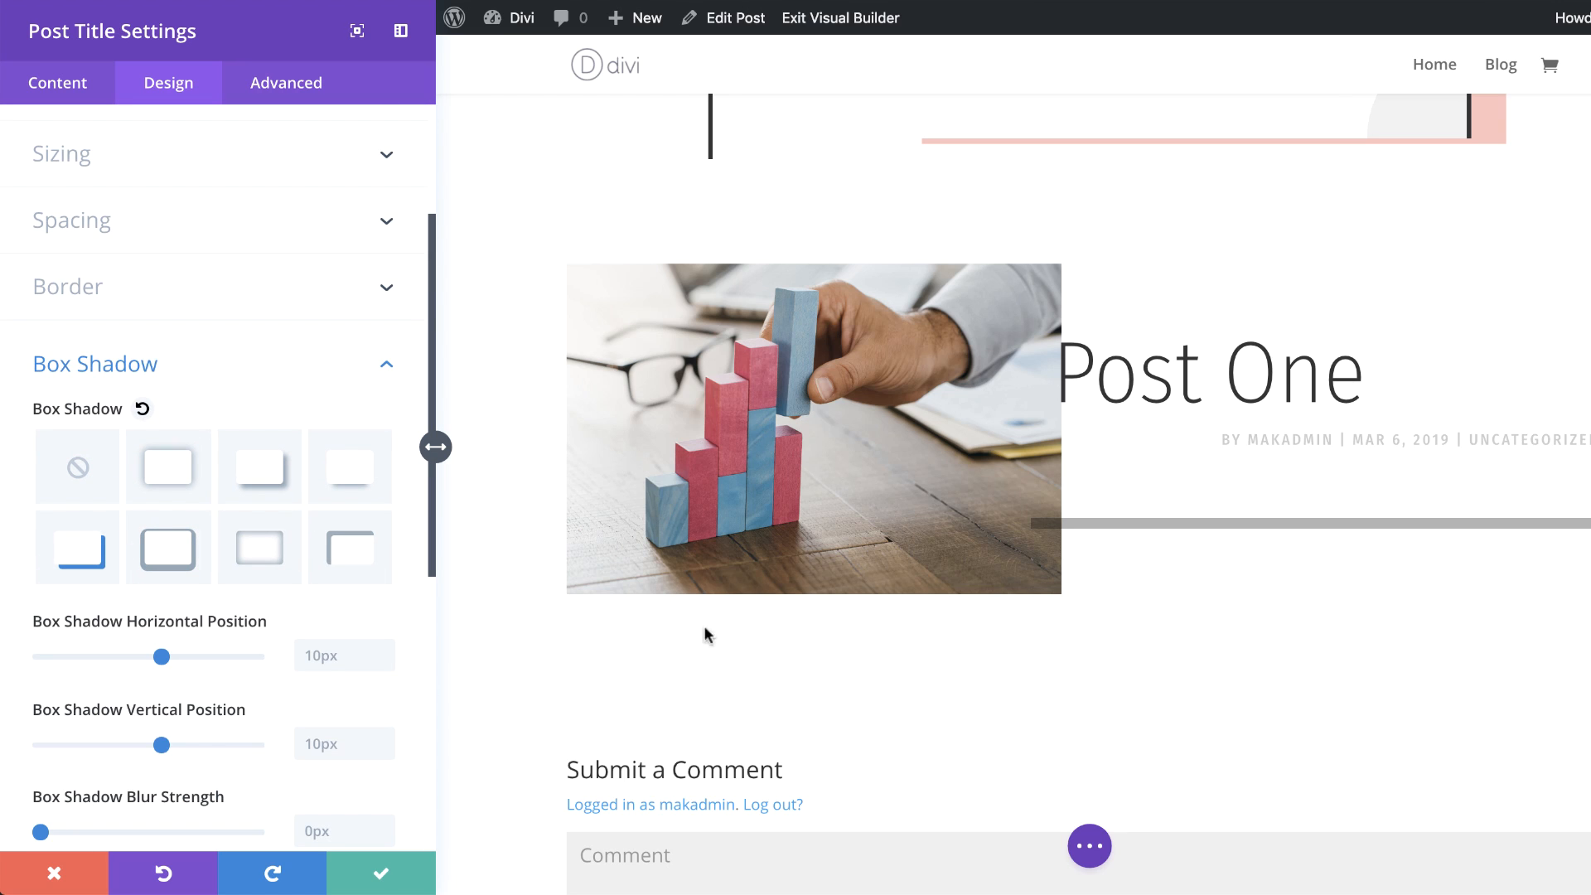
Step: Set the box shadow horizontal position to 80px
scroll(290, 719, down, 1)
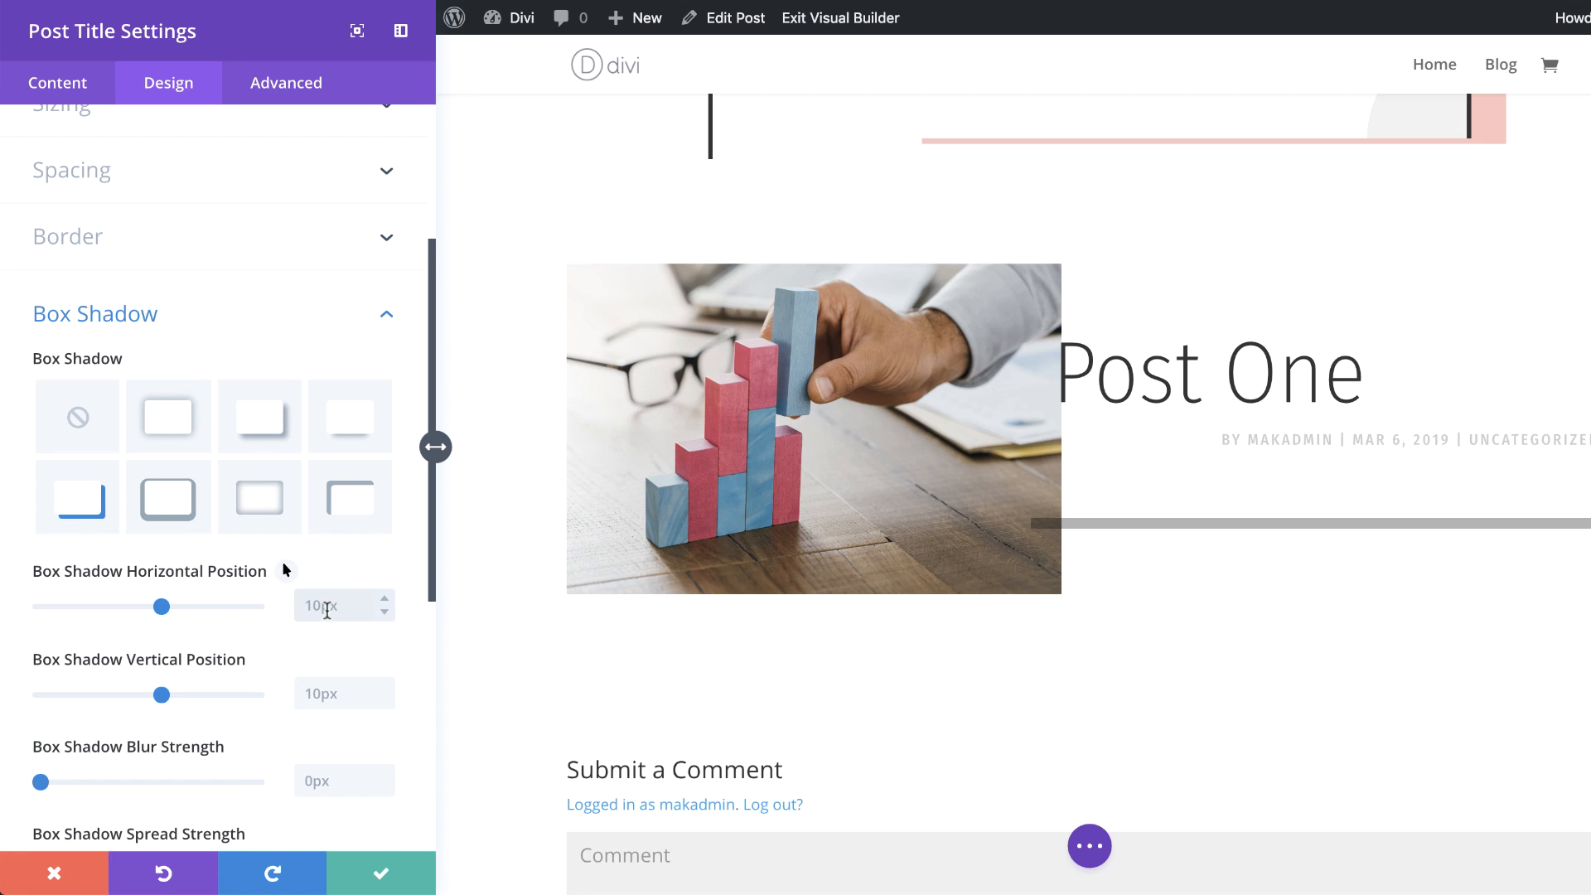
text(80)
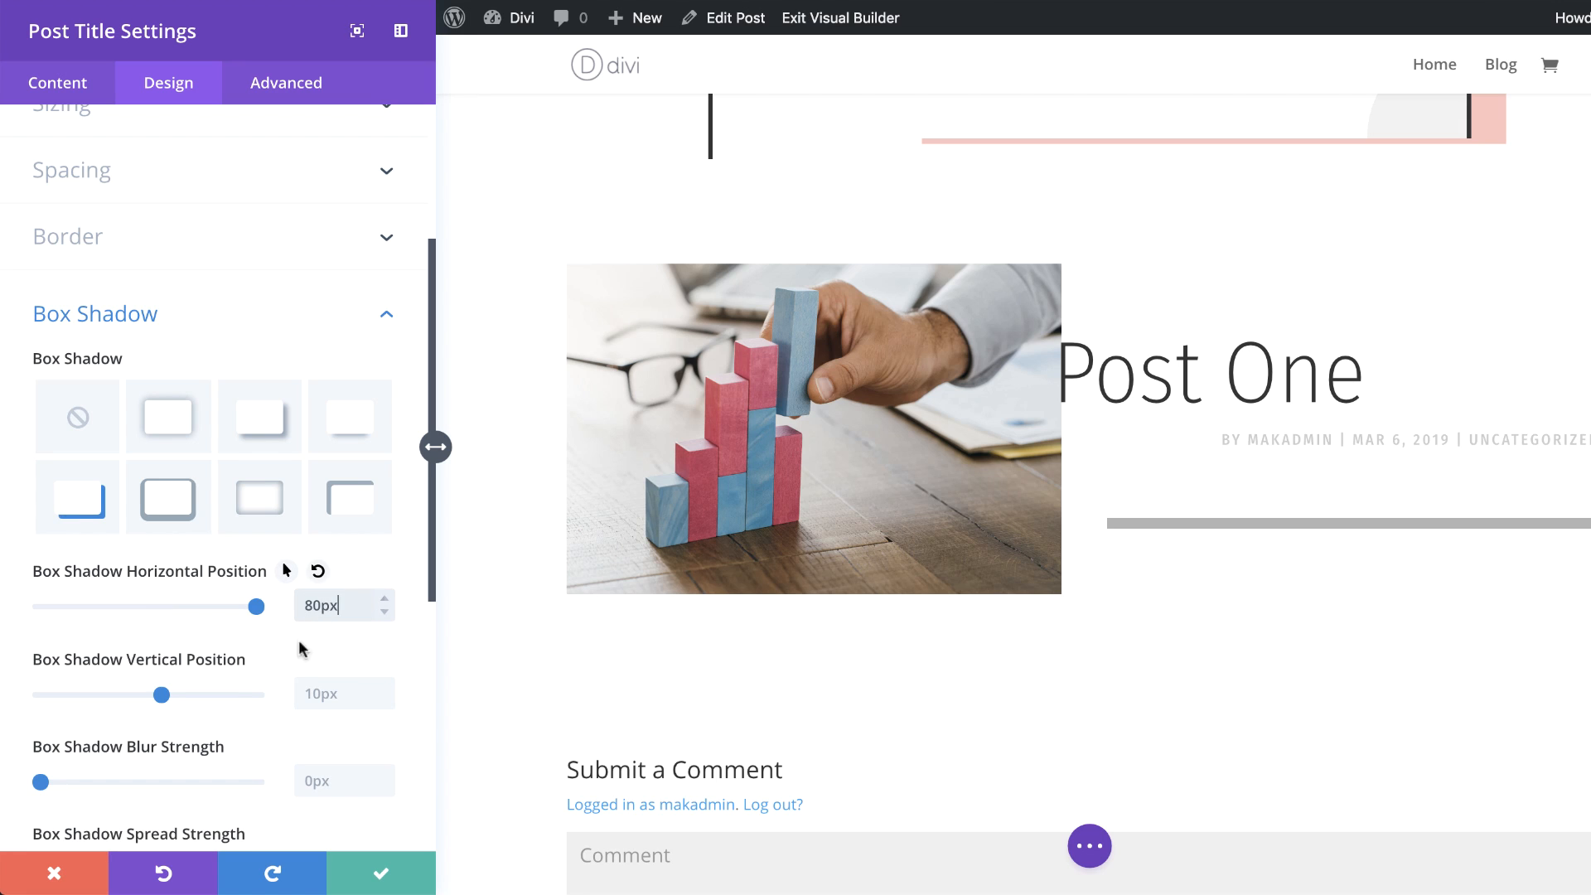
click(309, 693)
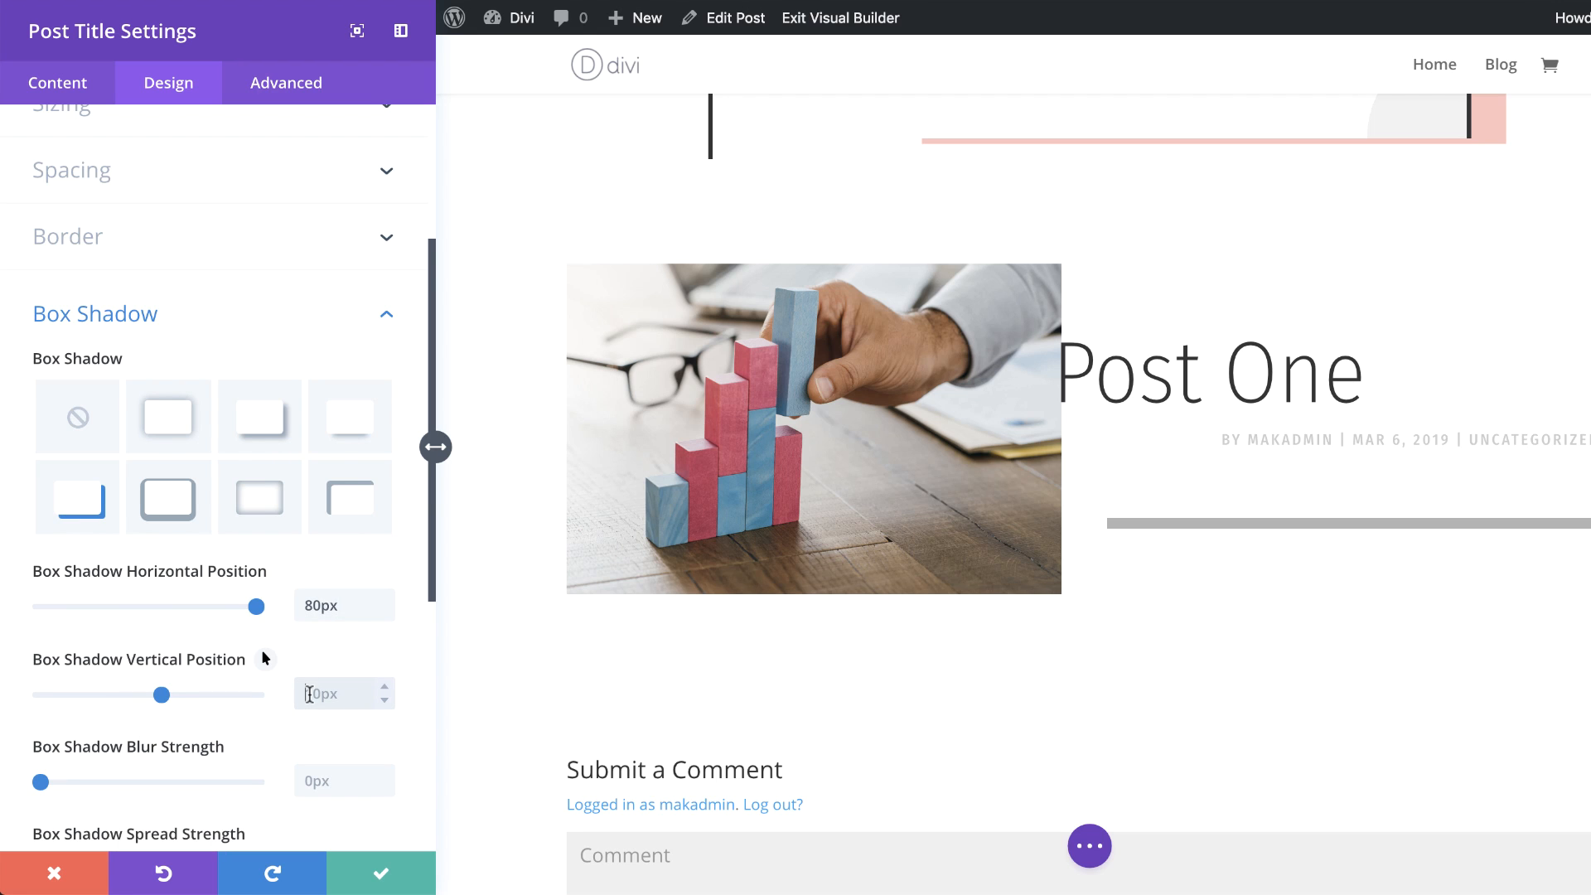
Step: Set the Post Title box shadow vertical position to 82px and spread strength to -80px, then save the module
text(82)
scroll(151, 791, down, 3)
click(338, 738)
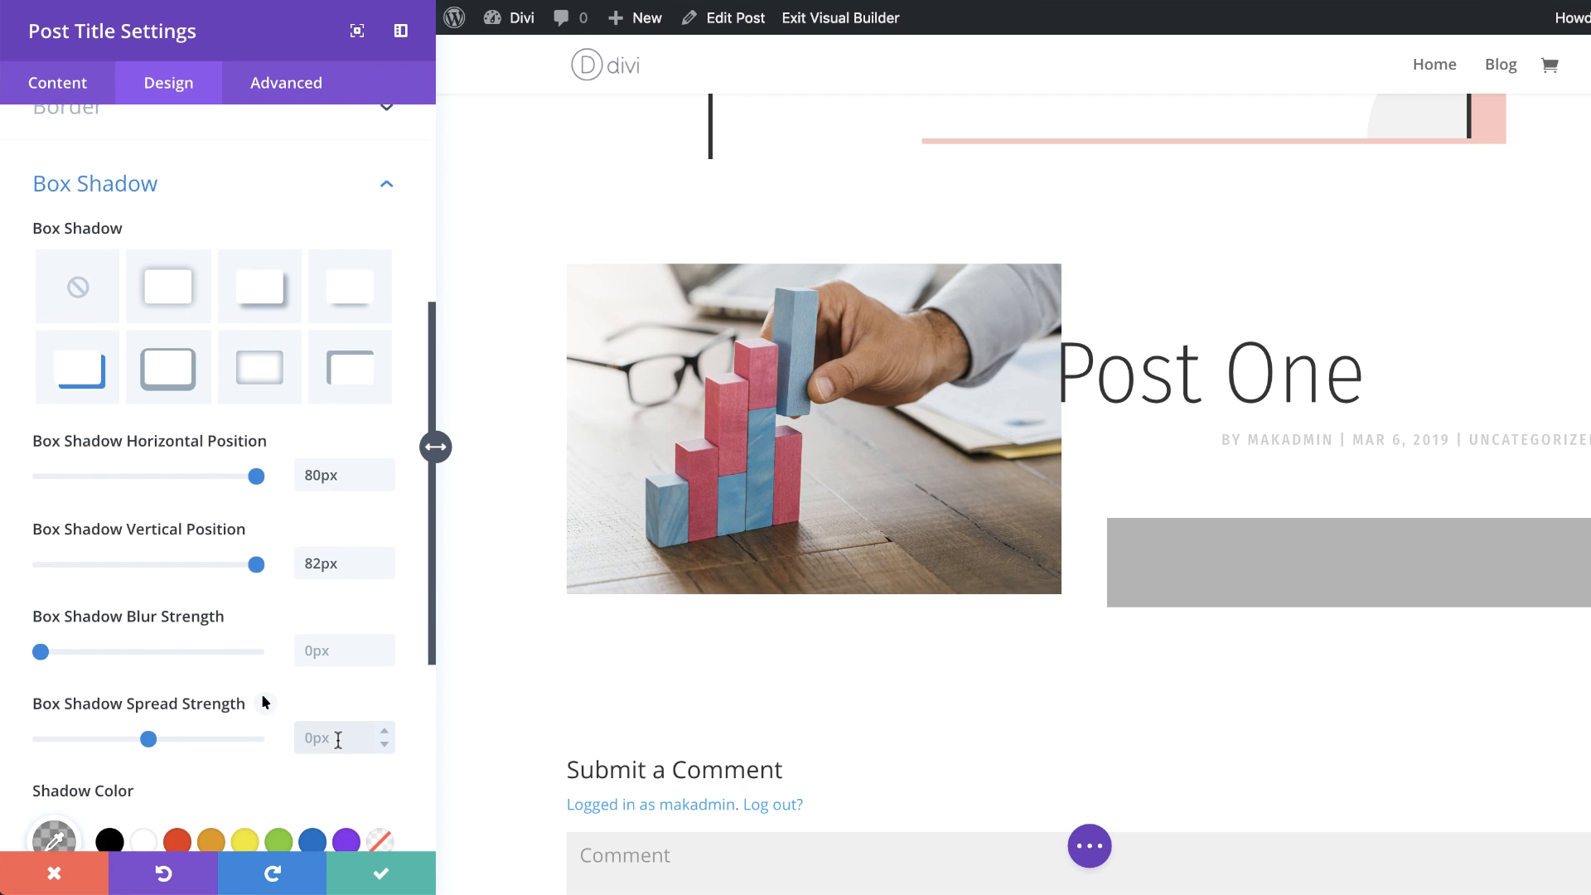
text(-80)
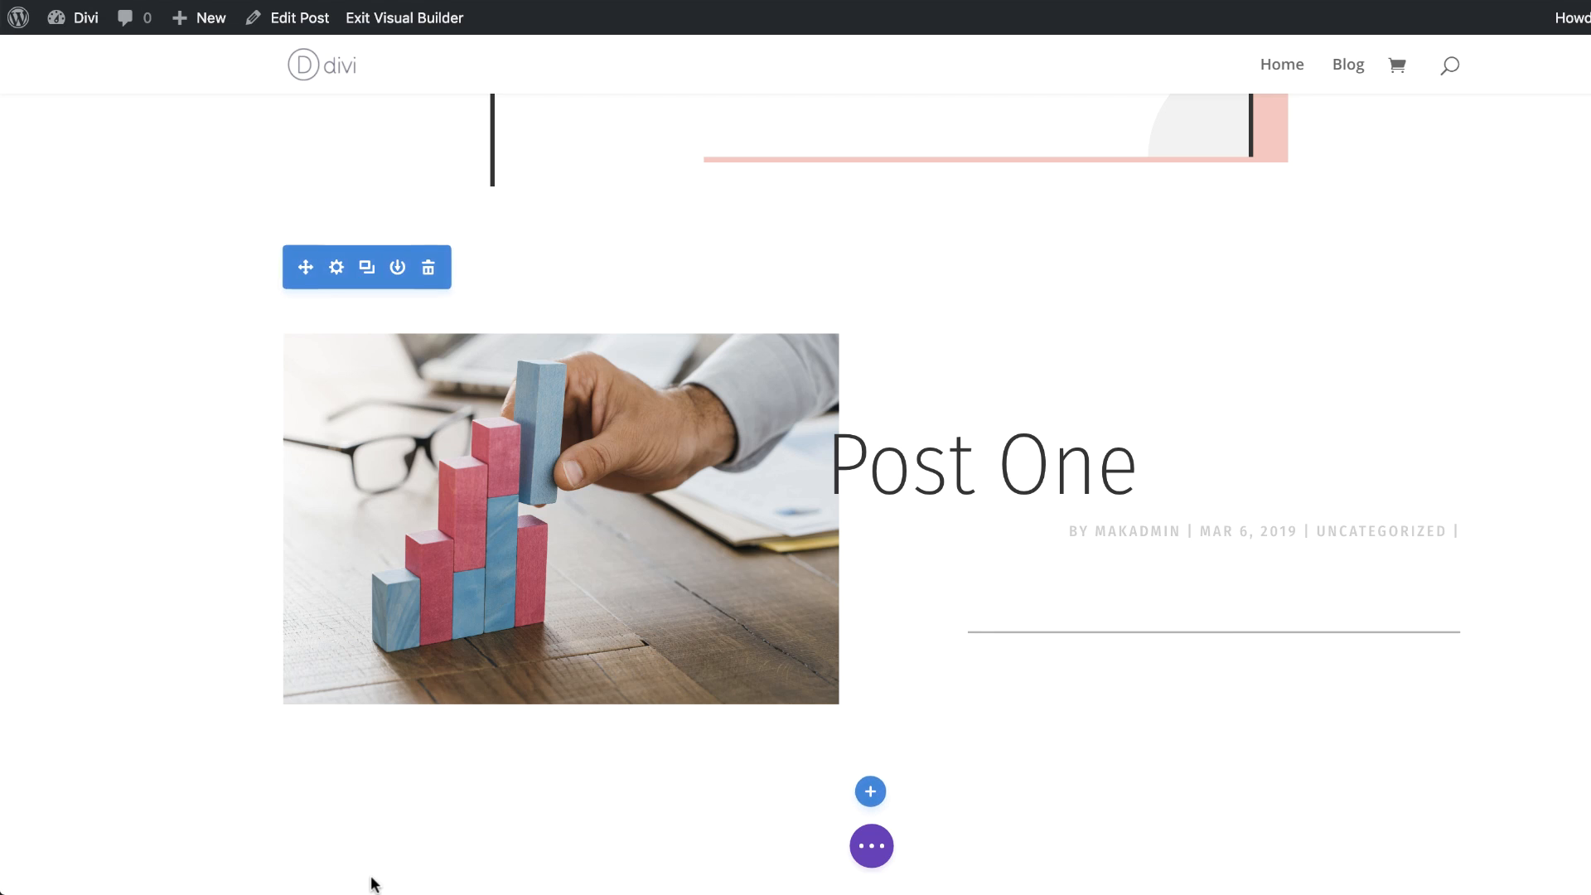
click(377, 874)
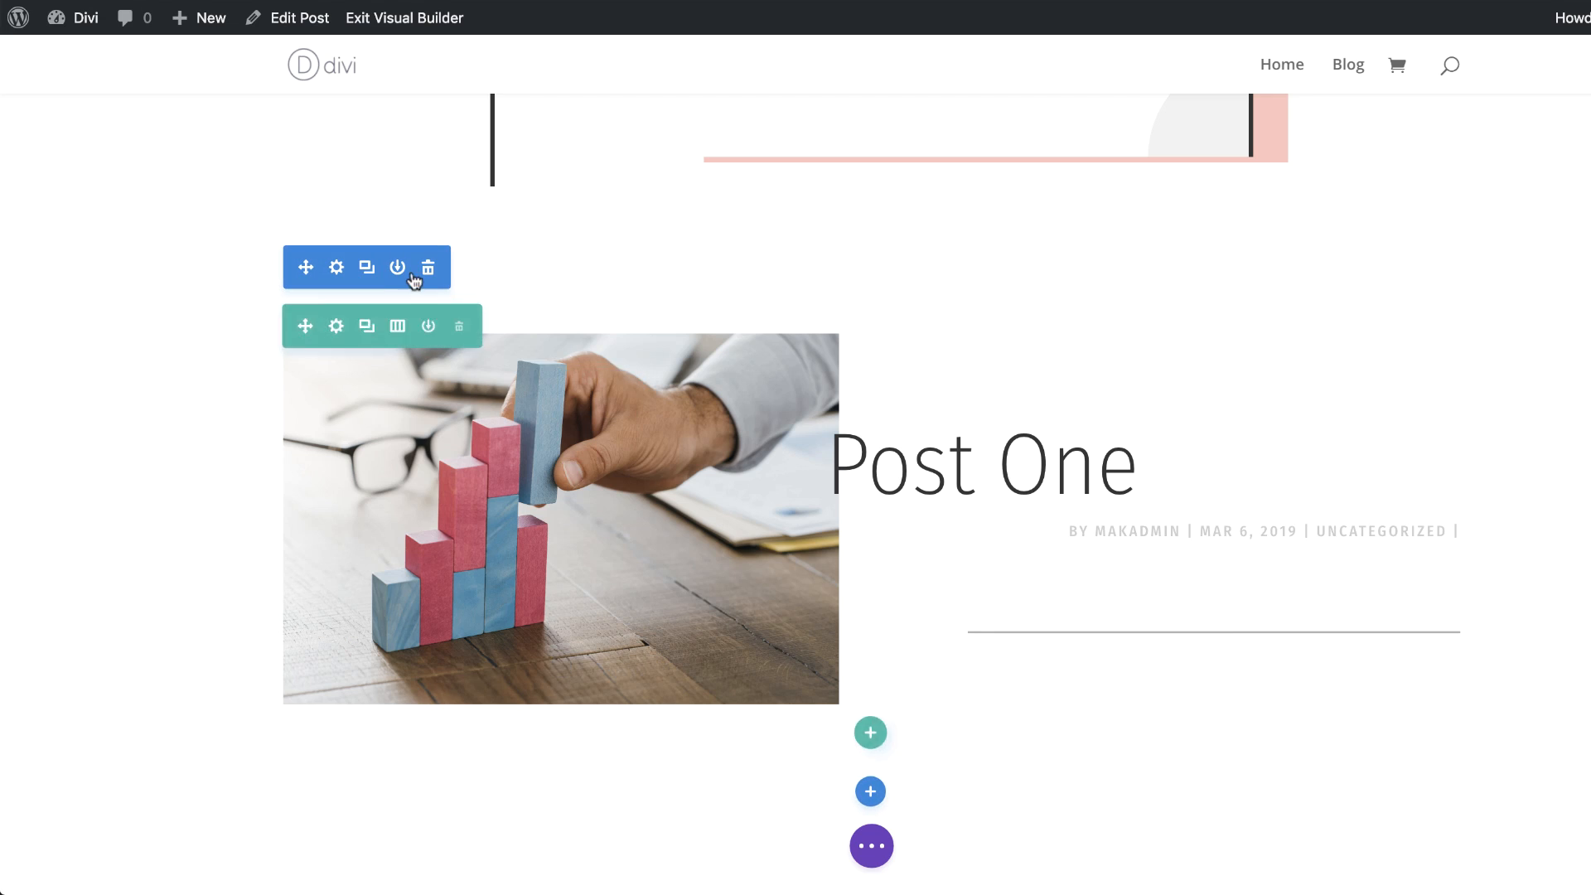
Step: In the row's design settings, enable a custom gutter width of 1 and equalize column heights, then save
click(335, 326)
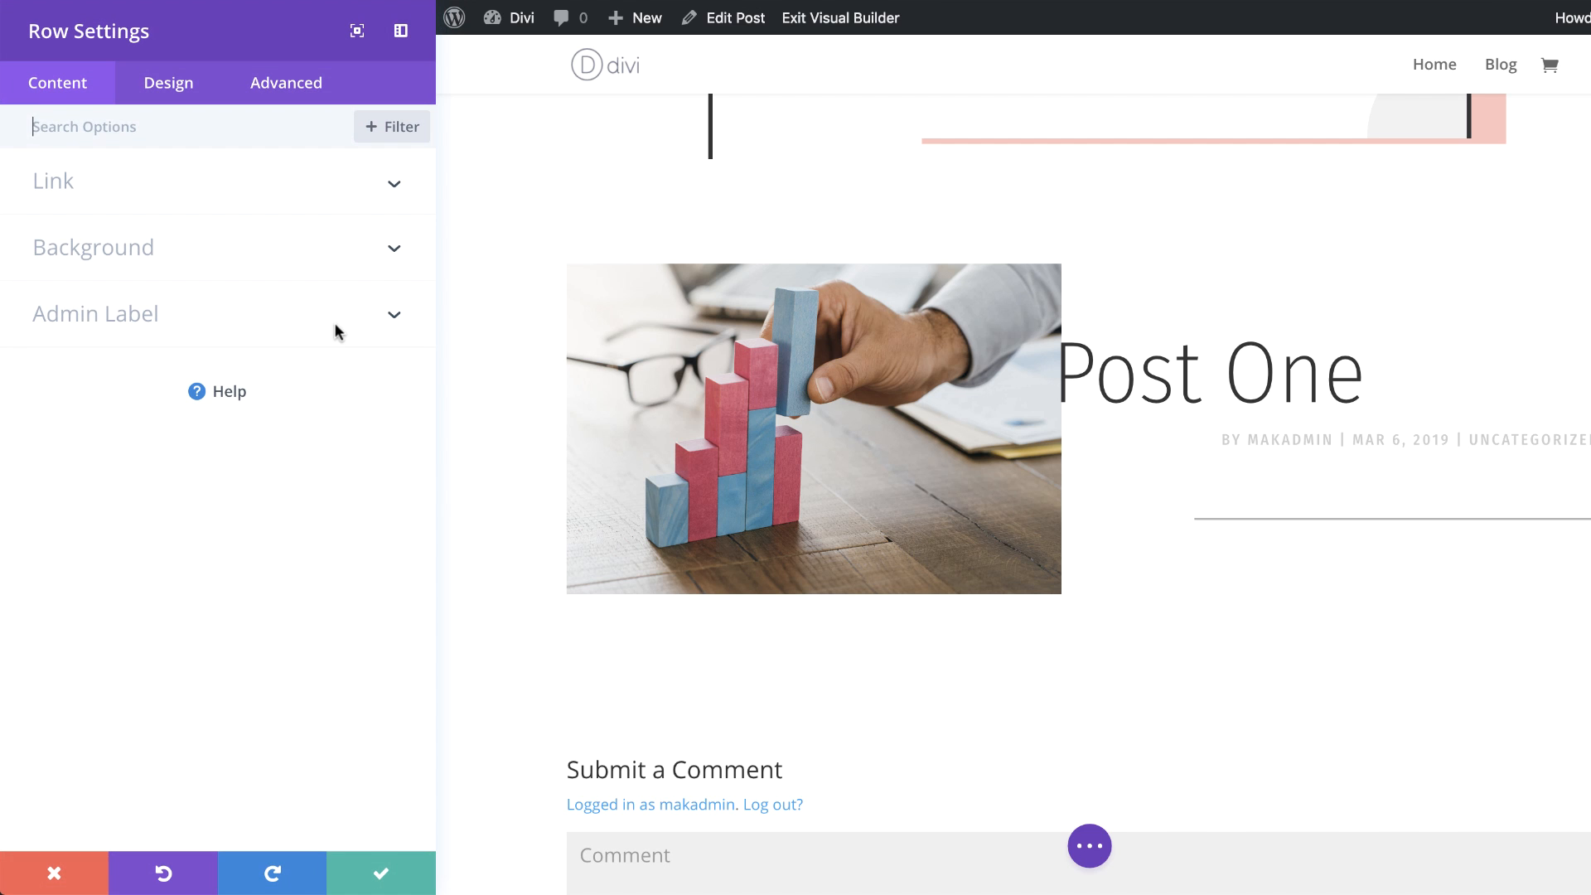
click(163, 89)
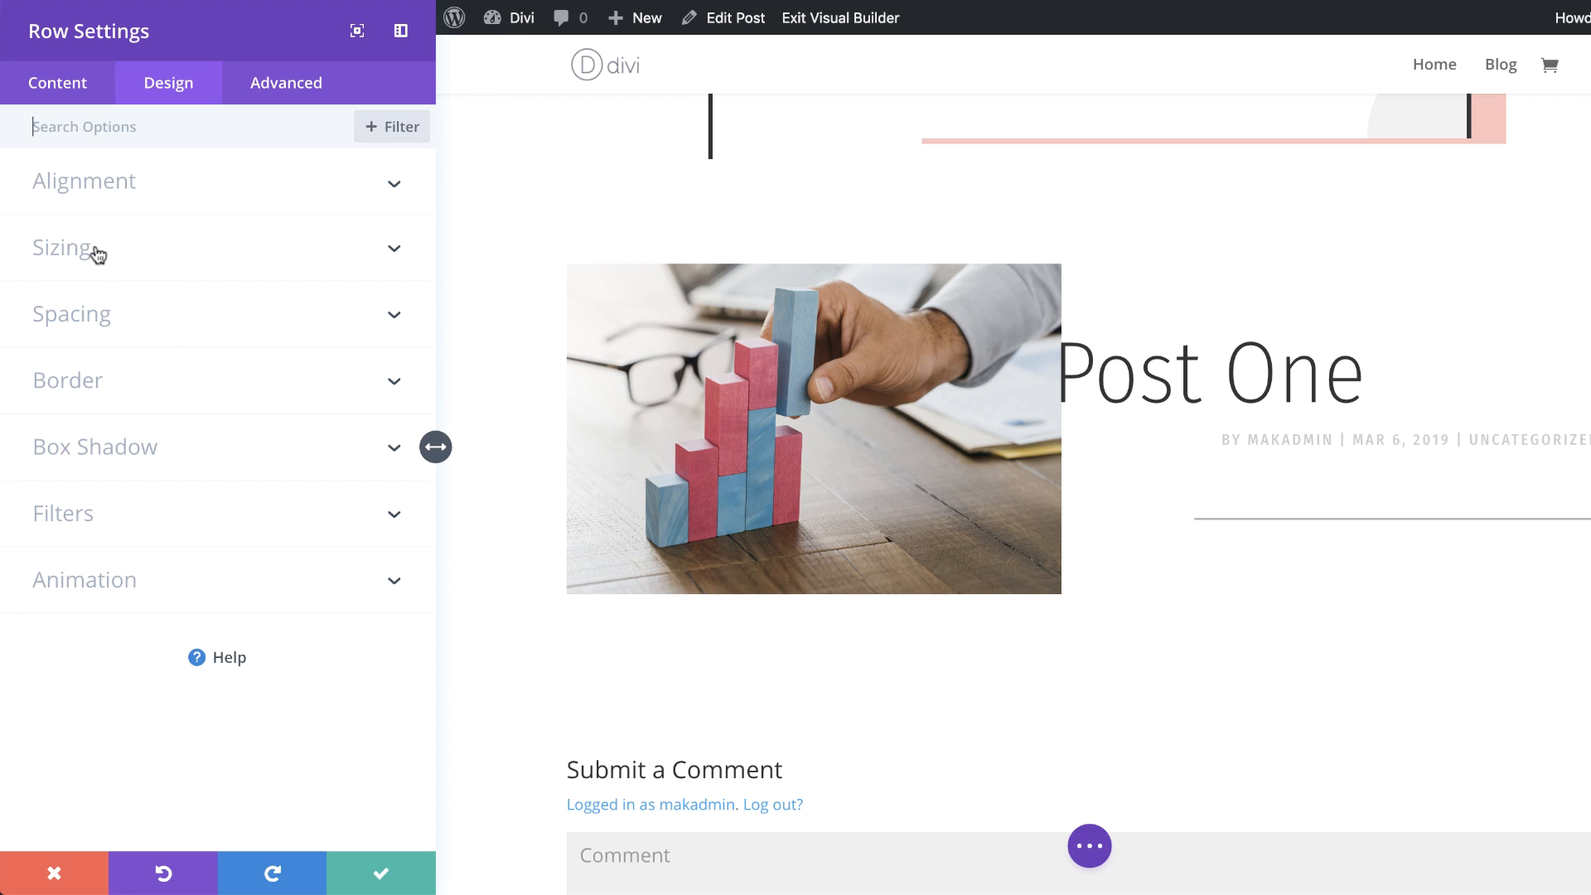
click(85, 317)
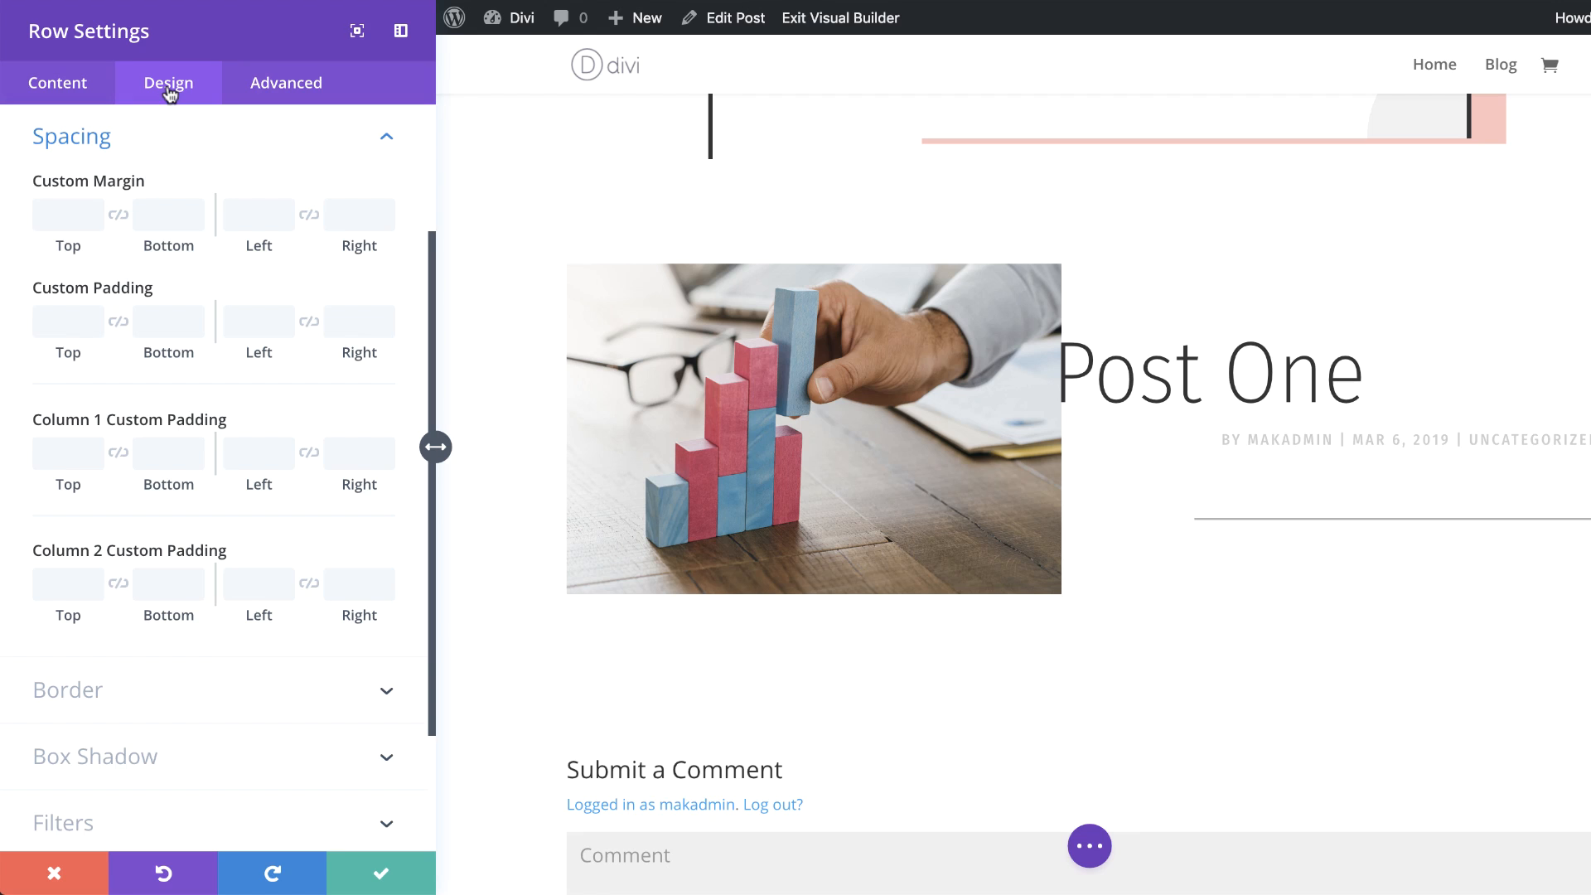
scroll(172, 323, up, 3)
click(116, 251)
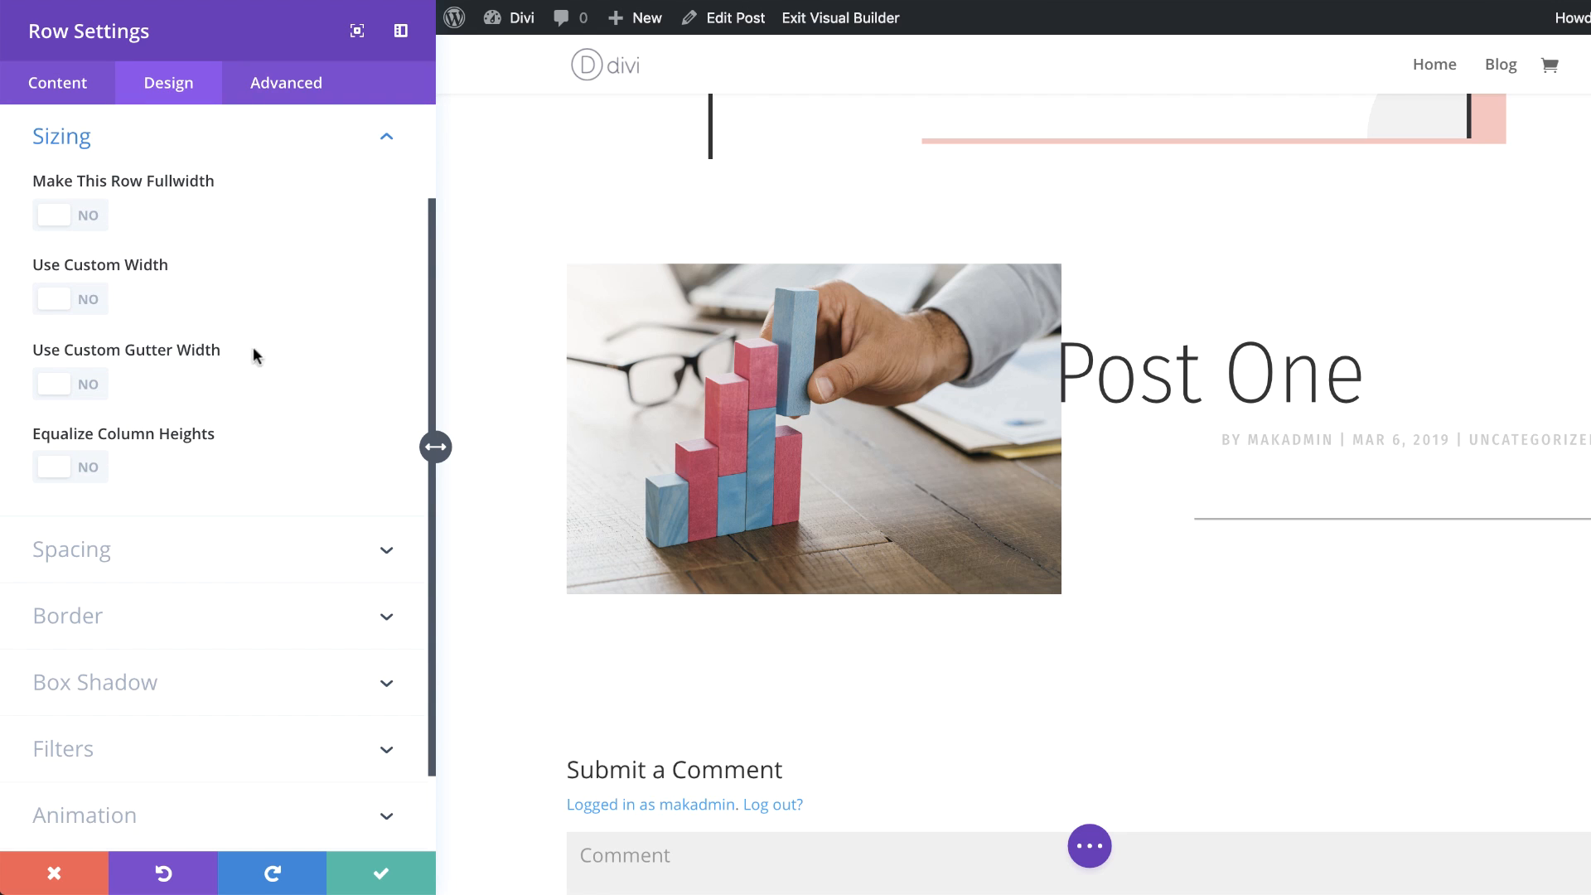
click(95, 390)
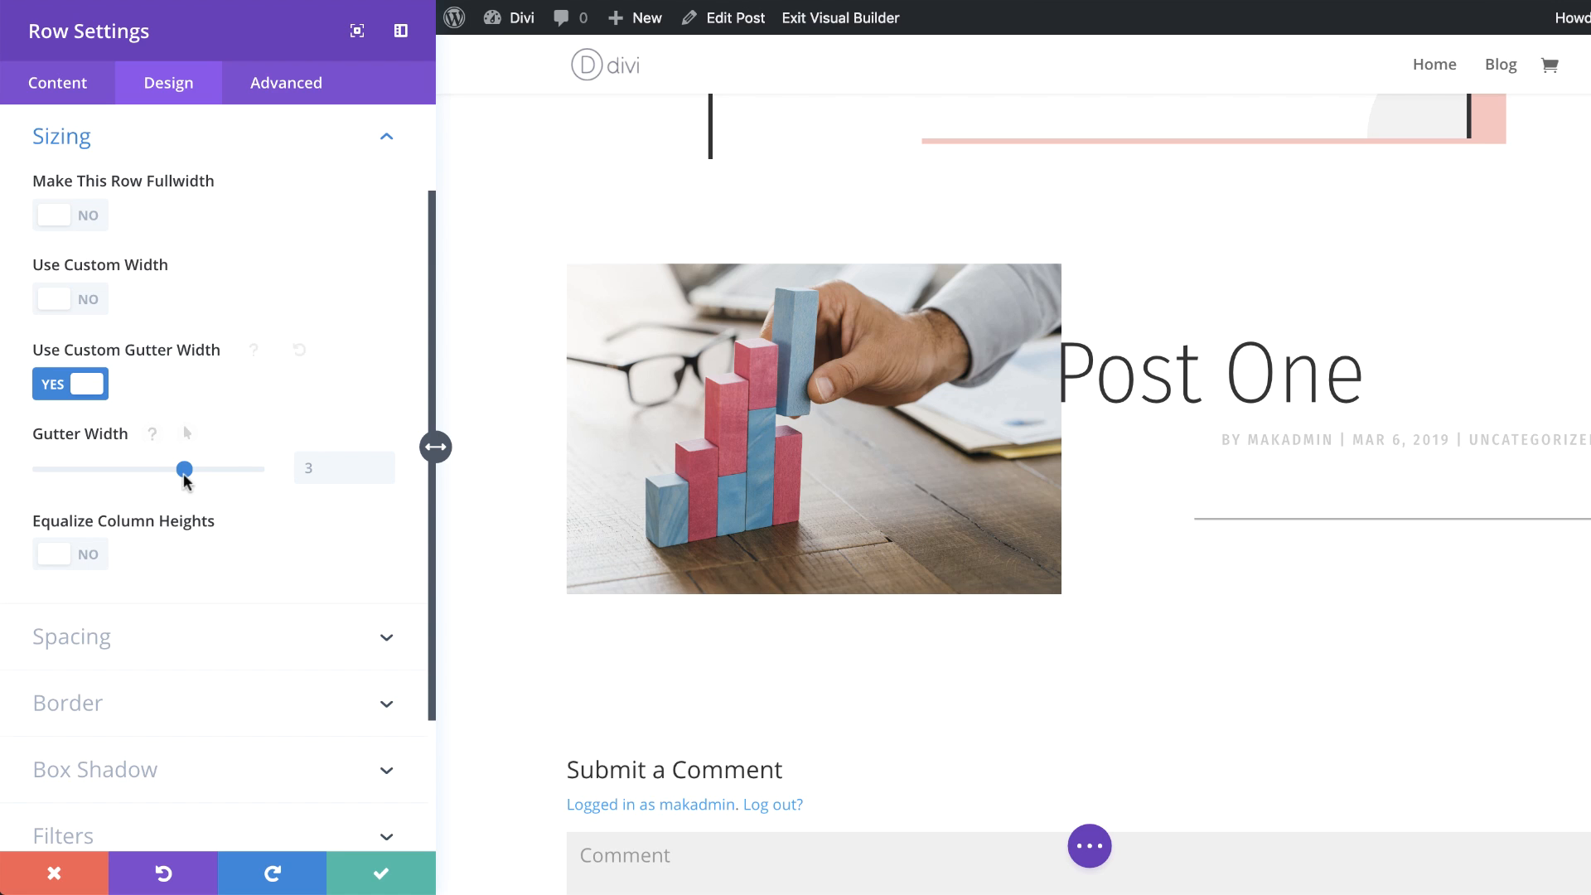
drag(184, 470, 148, 477)
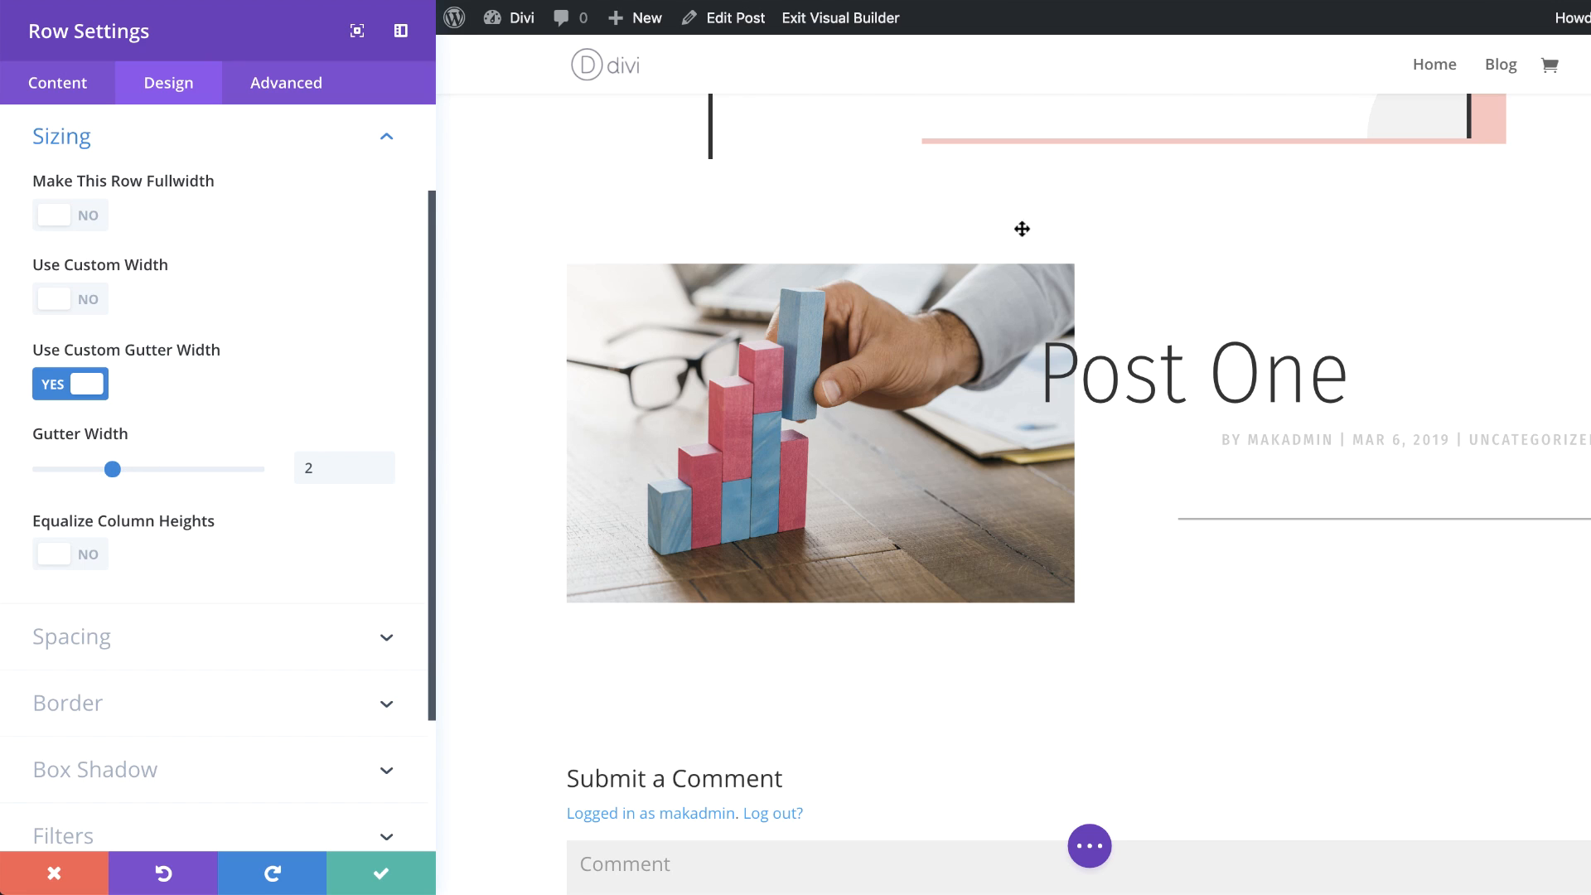
drag(110, 475, 50, 469)
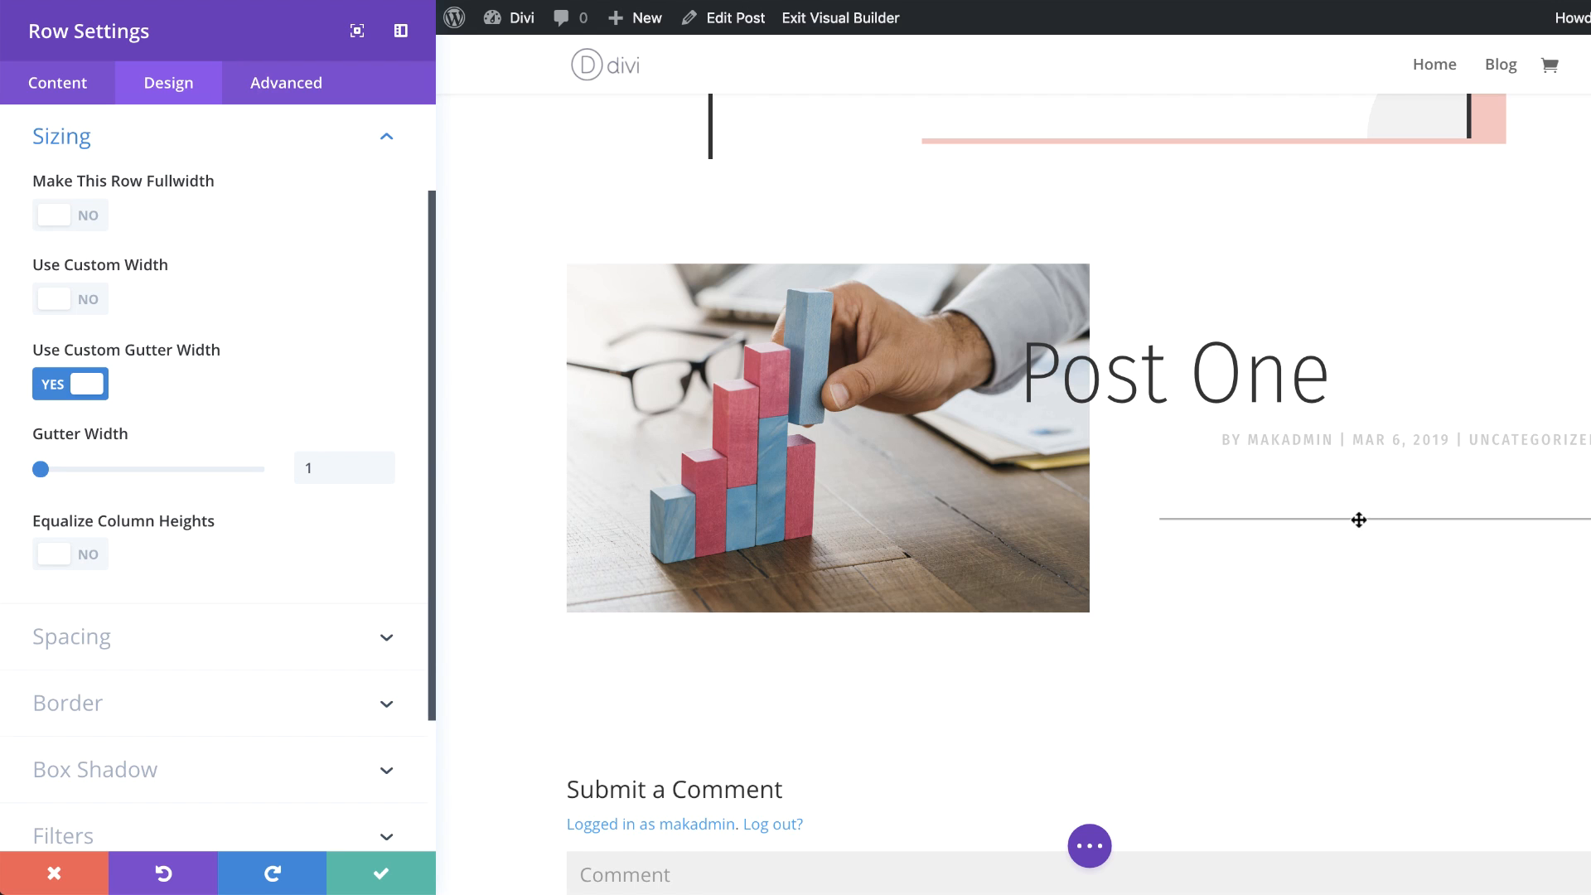
click(92, 561)
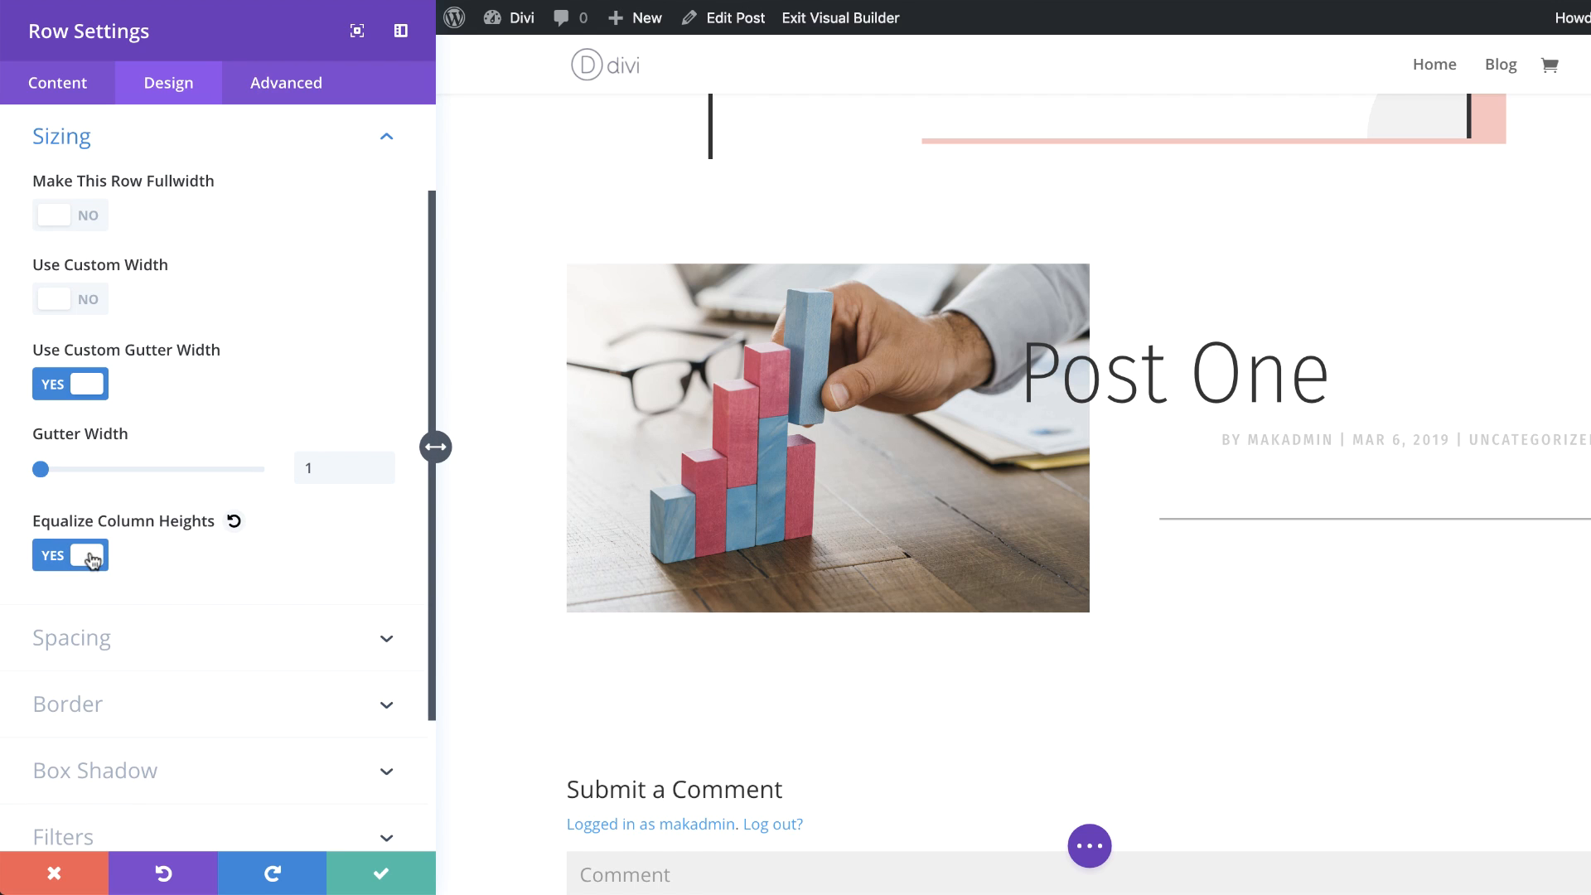
click(384, 875)
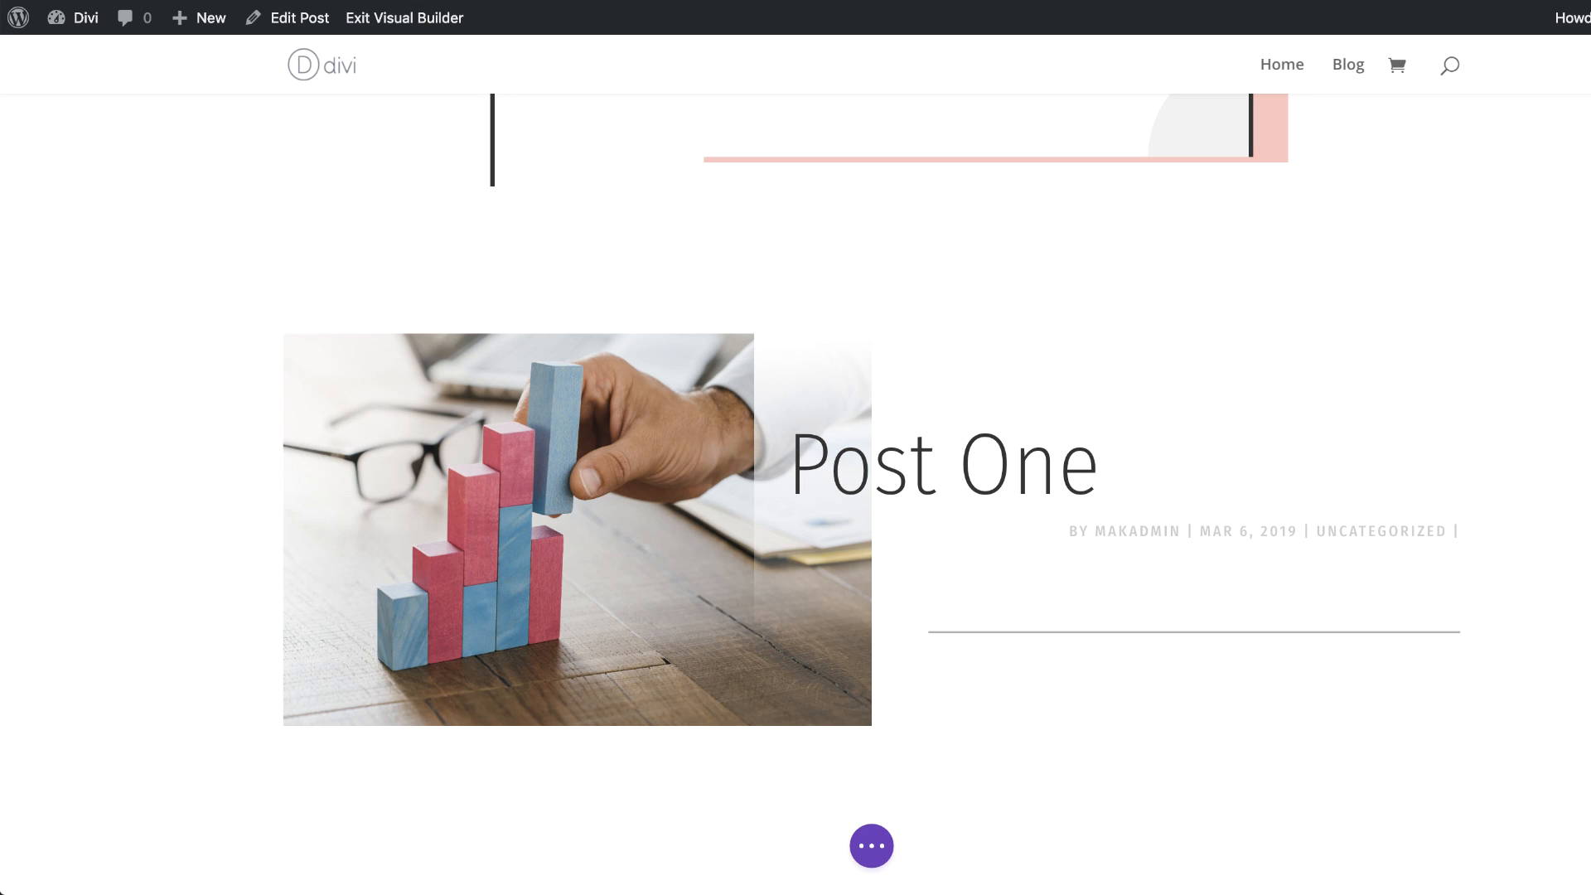
Step: Open a new browser tab, search for lorem ipsum, and copy the first lorem ipsum line from the Lorem 2 generator
key(super+t)
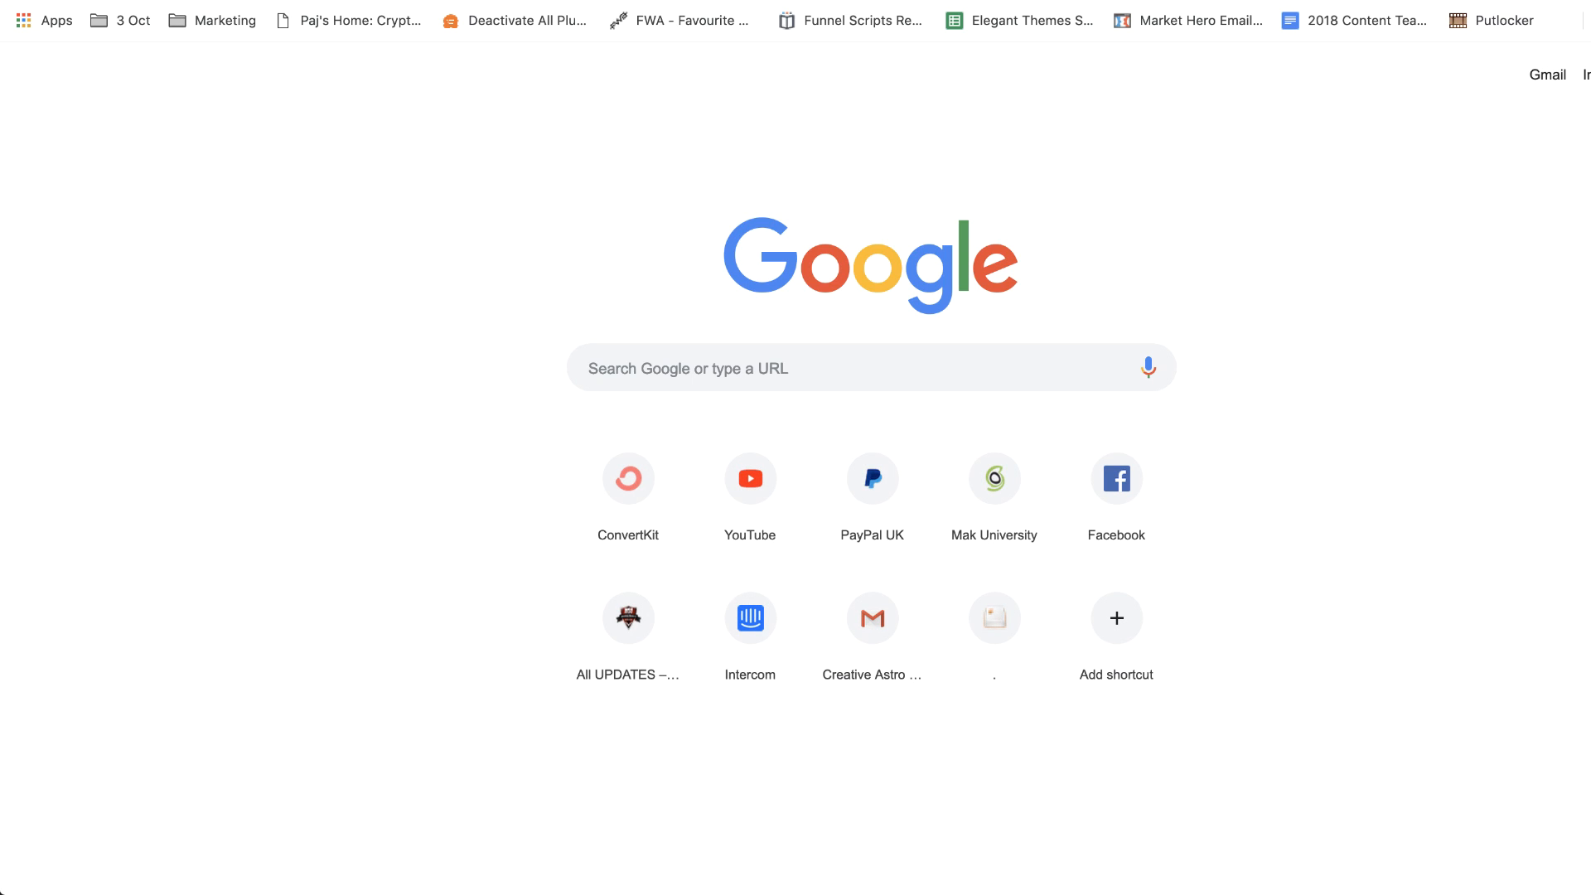
text(lorem ipsum)
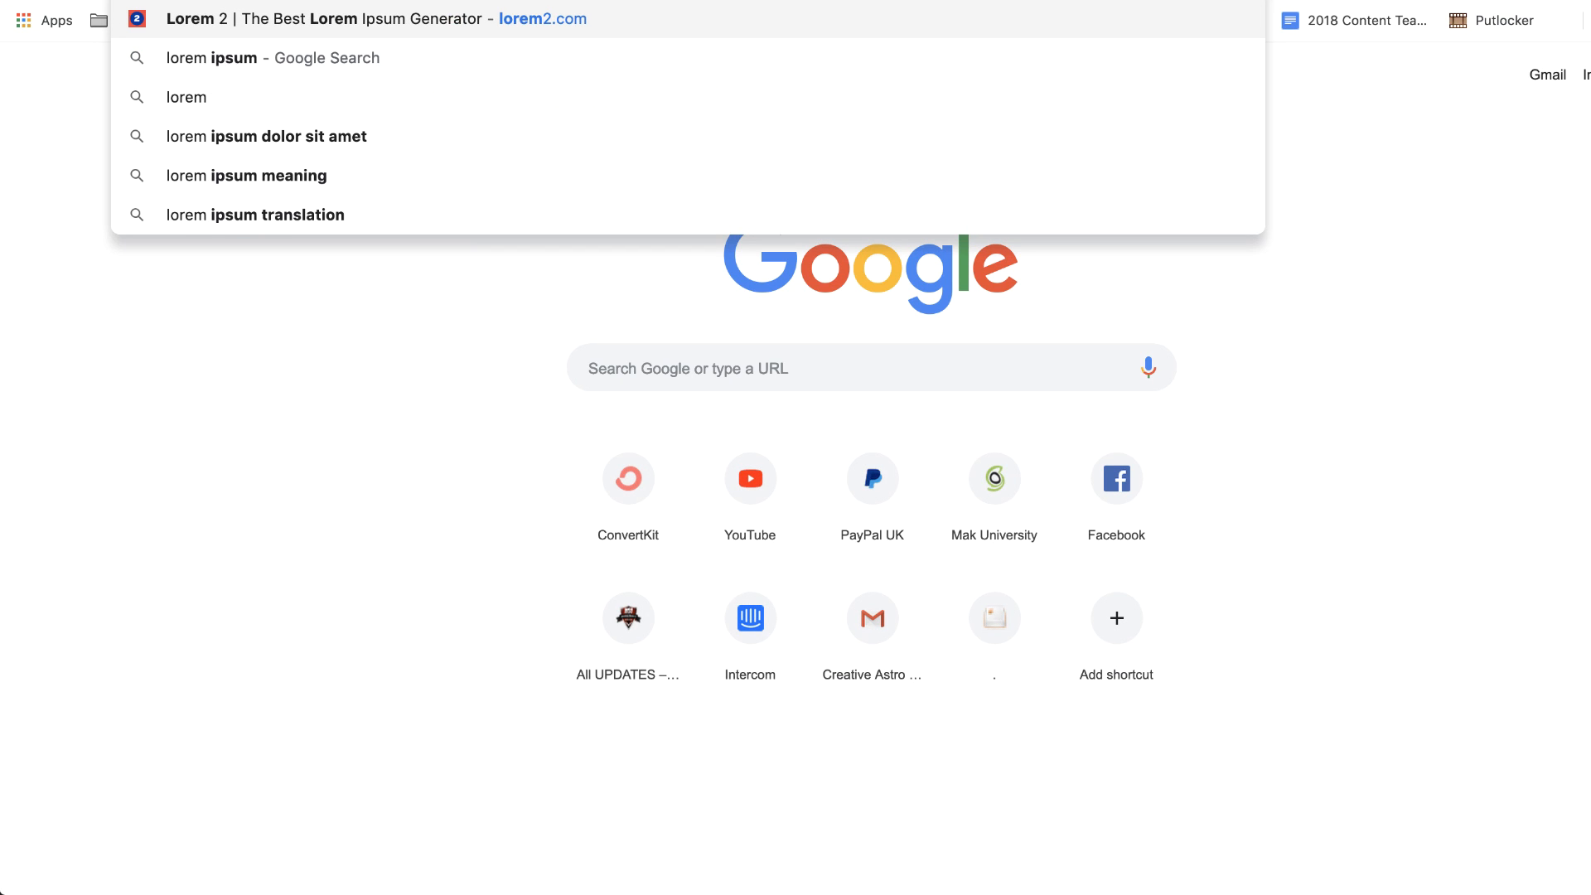
key(Return)
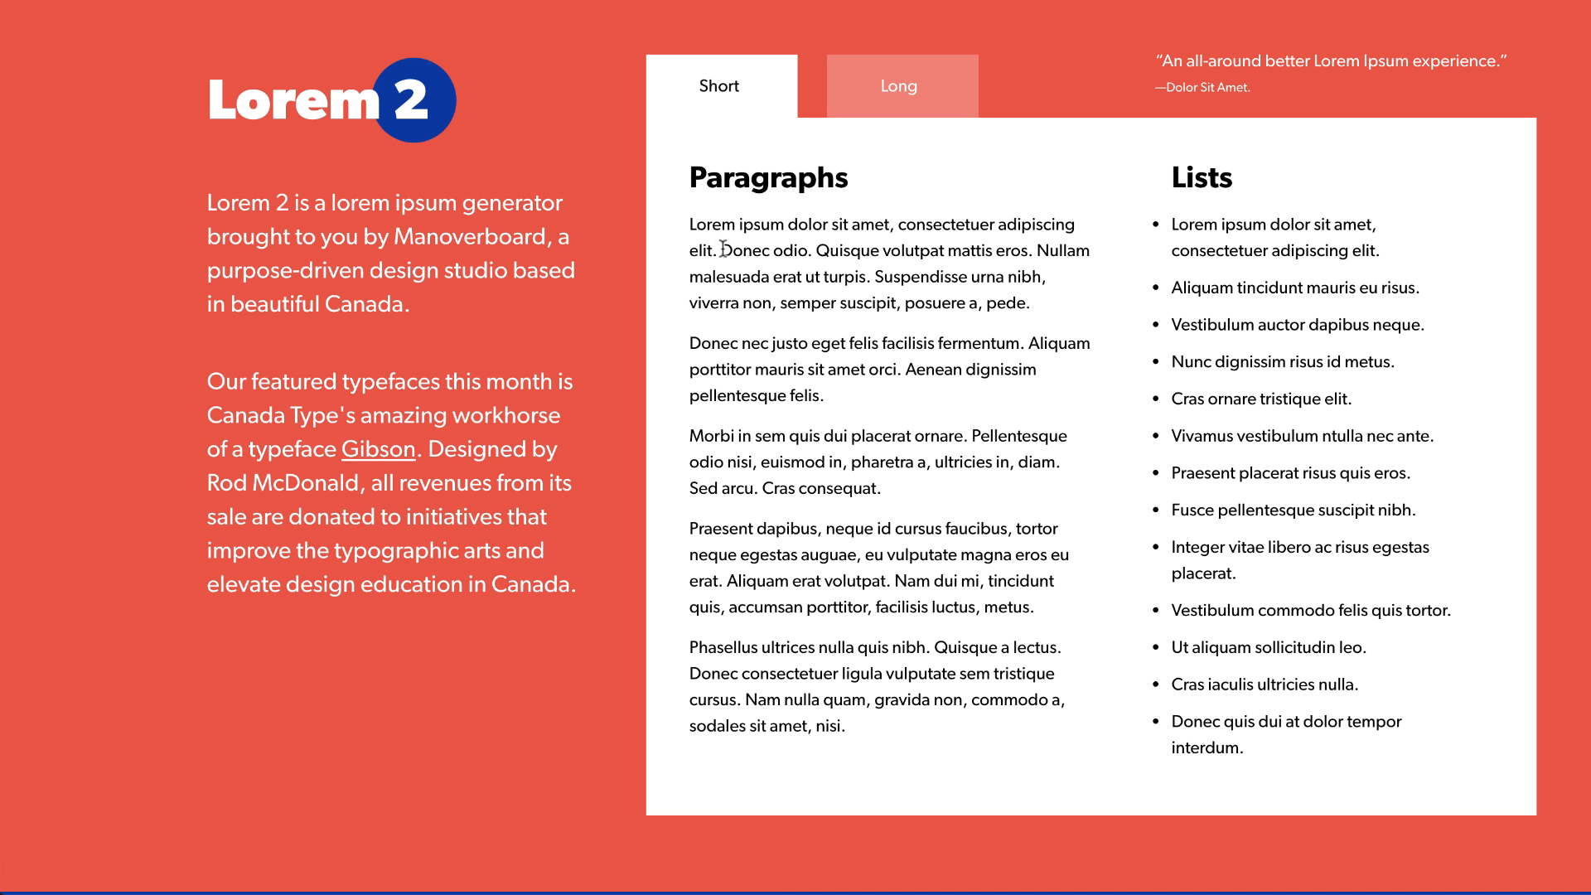
drag(691, 223, 883, 229)
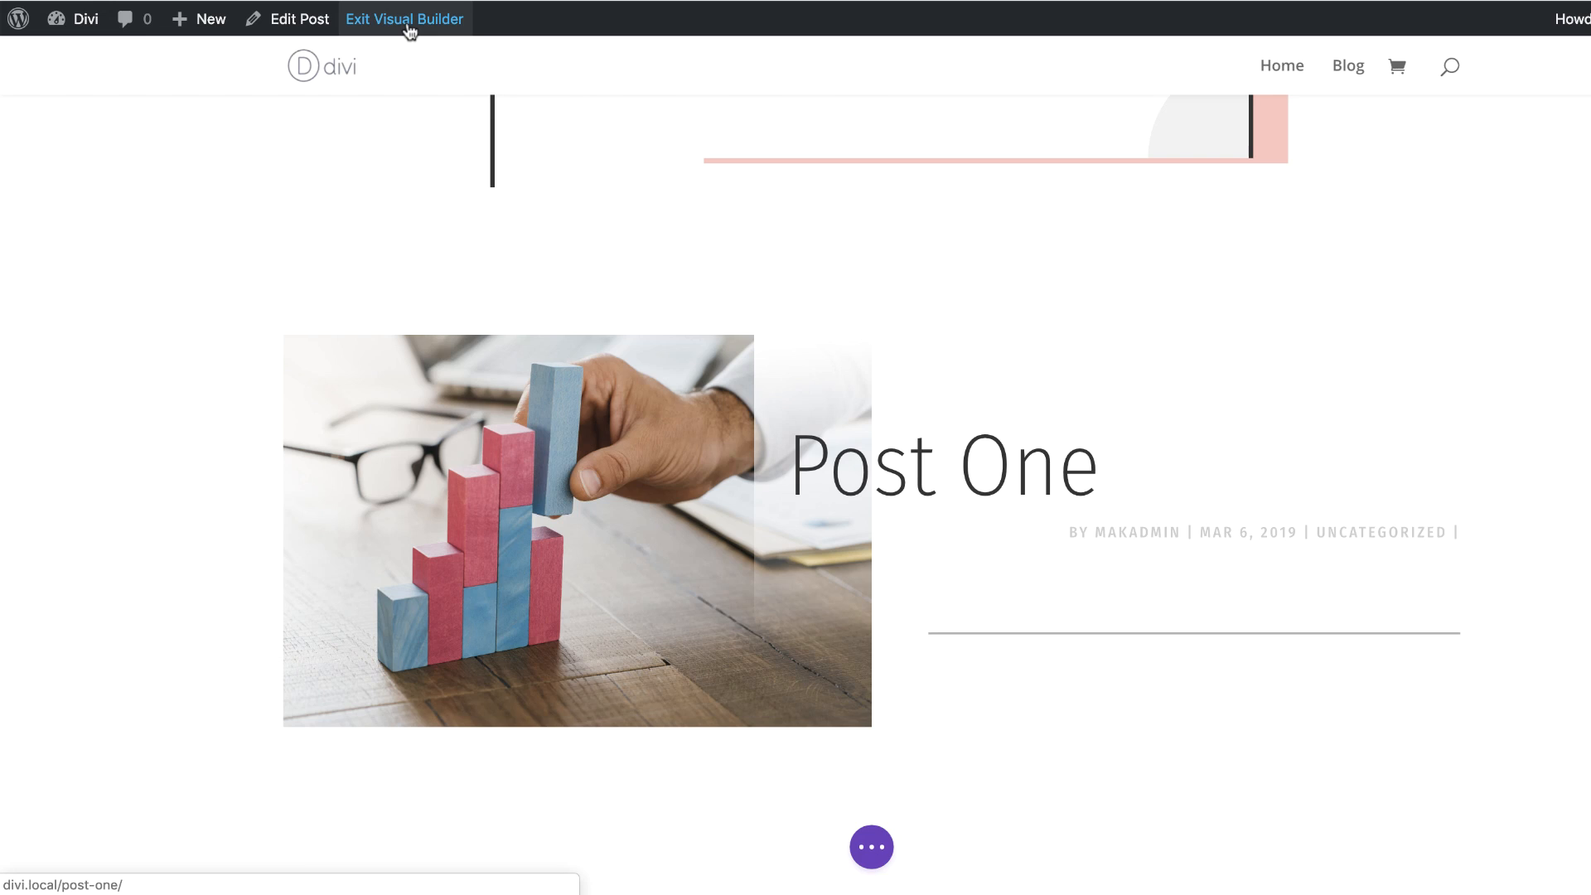
Step: Leave the Visual Builder, replace the post title with the pasted text 'Lorem ipsum dolor sit amet', and save the post
click(408, 30)
click(313, 27)
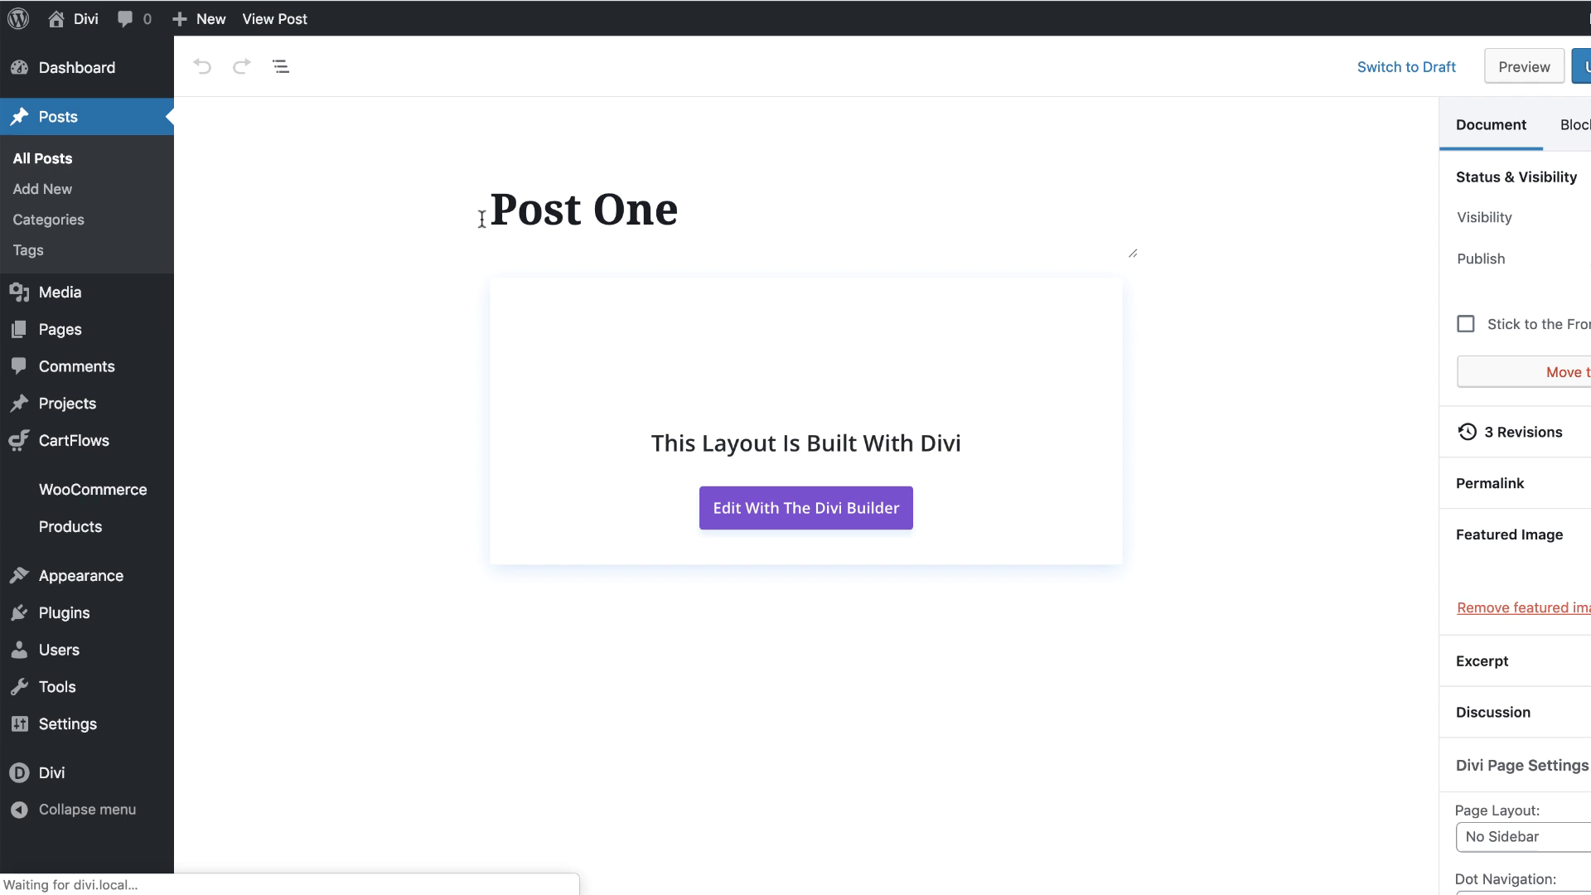
drag(492, 212, 762, 215)
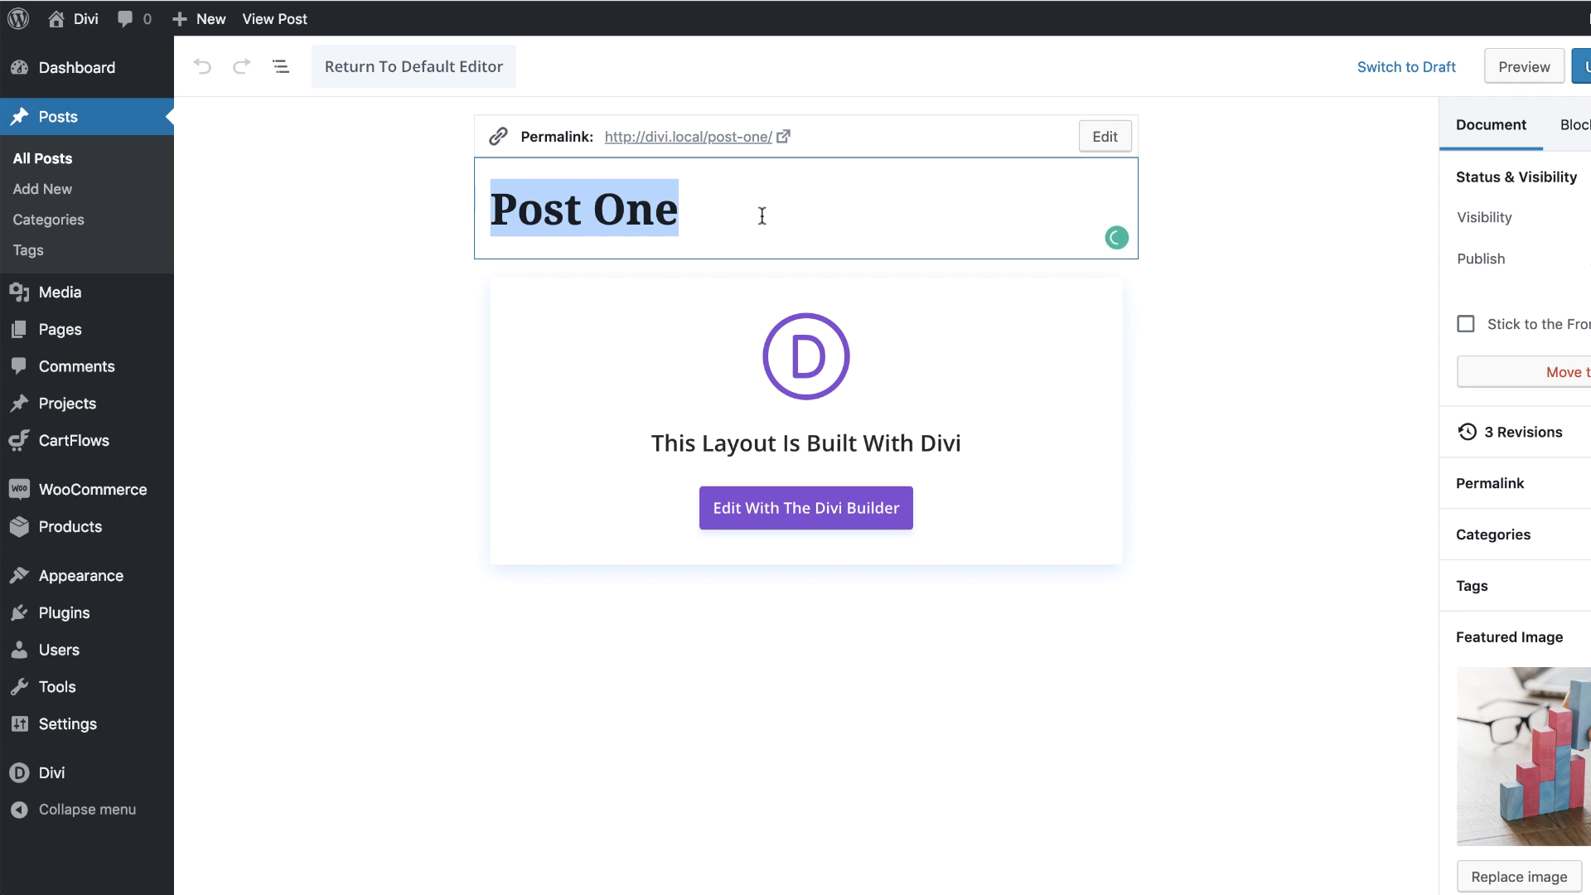
text(Lorem ipsum dolor sit amet)
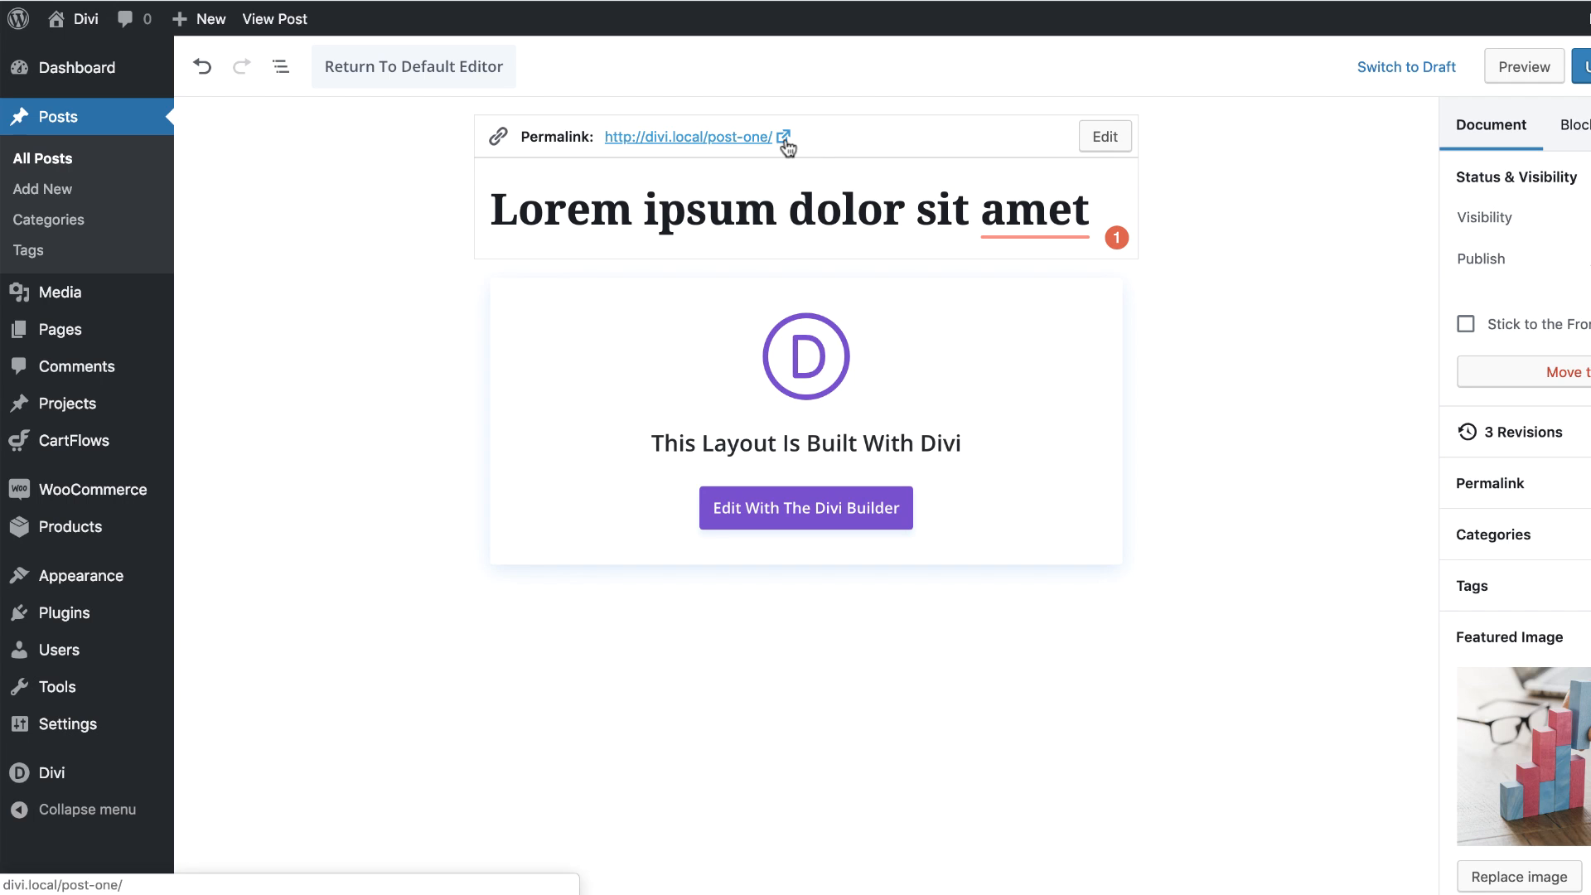
key(ctrl+s)
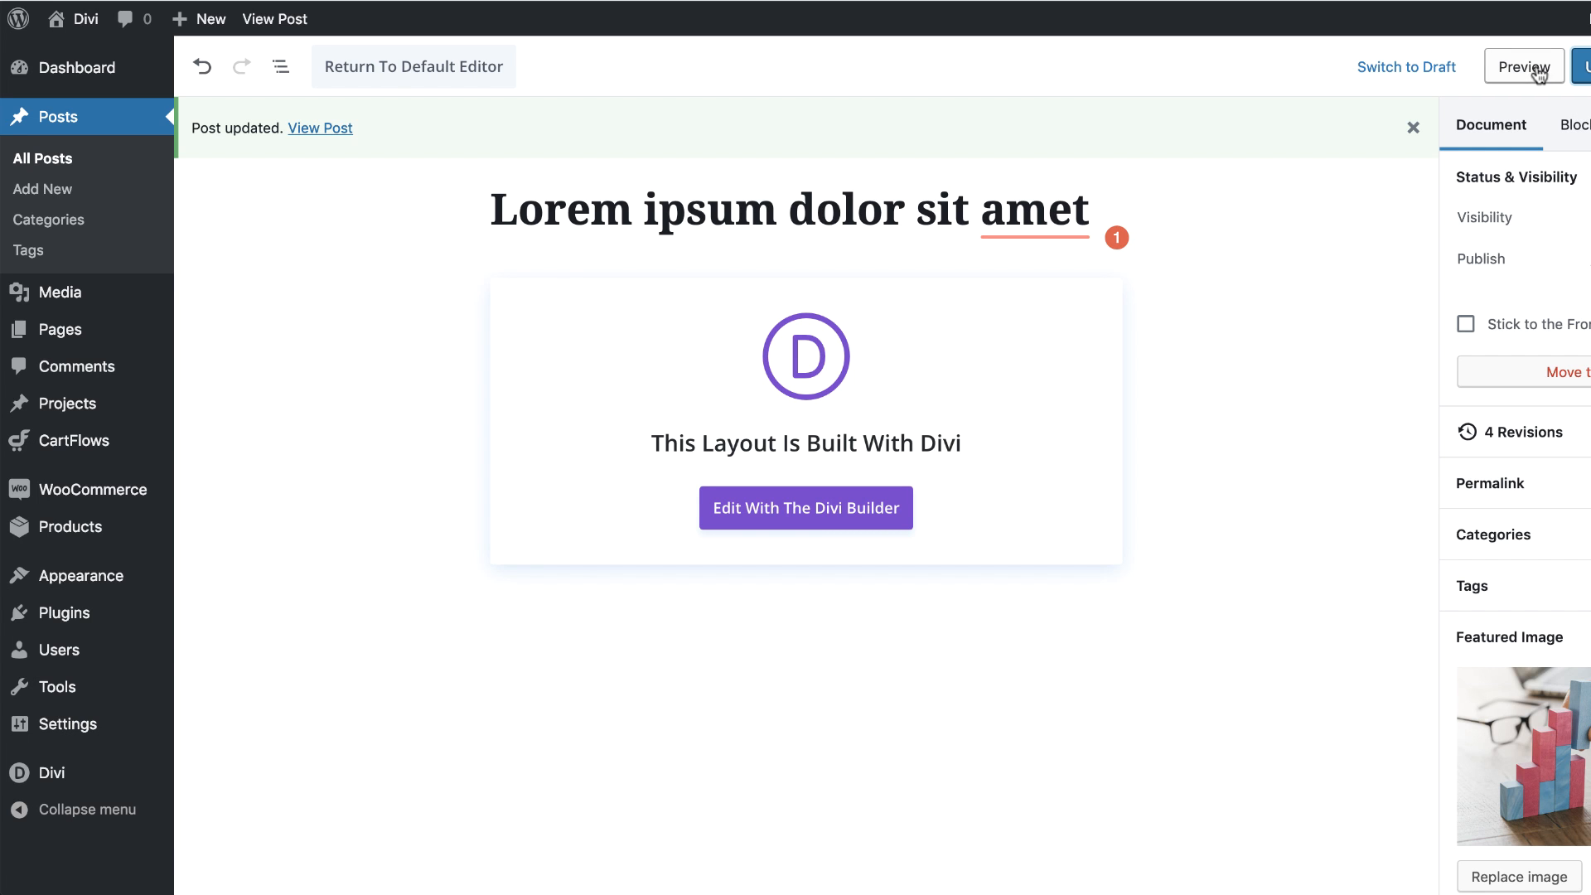
Step: Preview the post and scroll through the layout to review the new title
click(1534, 73)
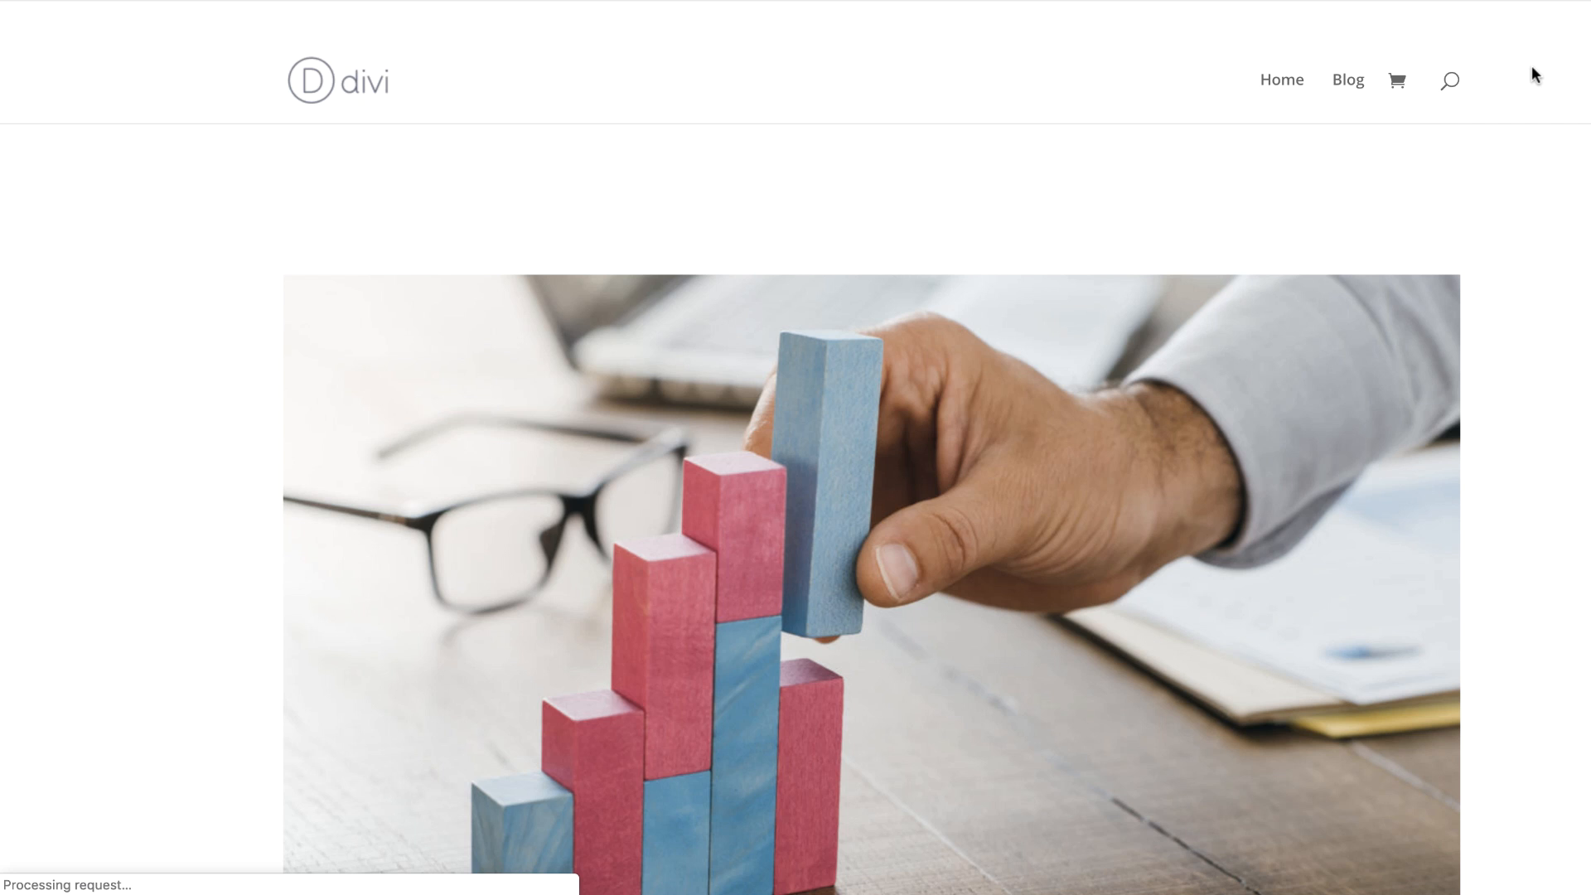
scroll(708, 434, down, 8)
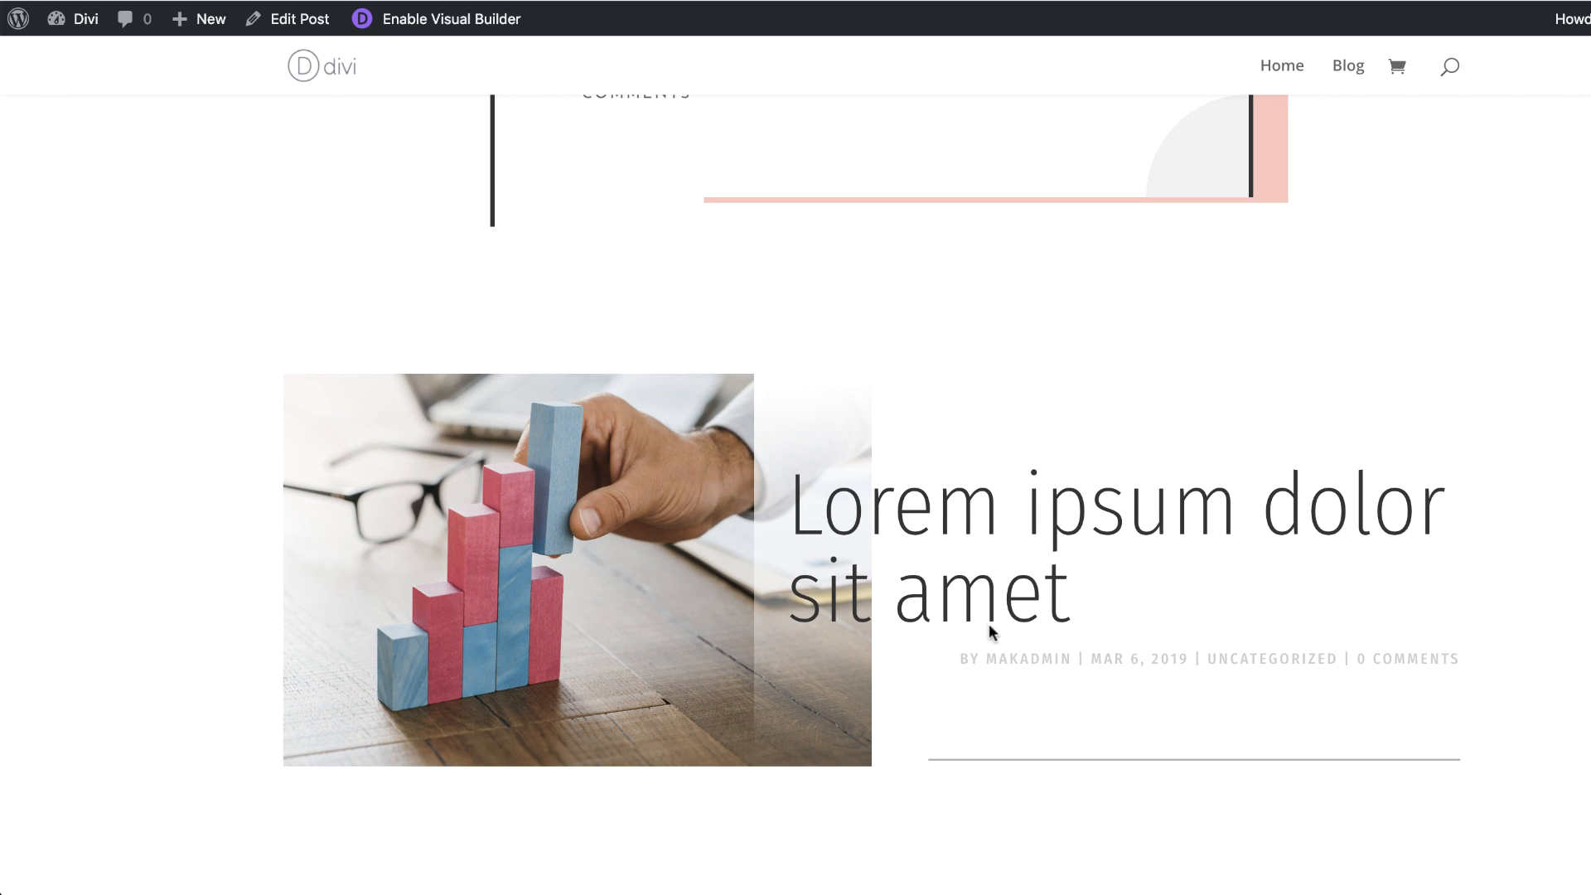
scroll(933, 443, up, 8)
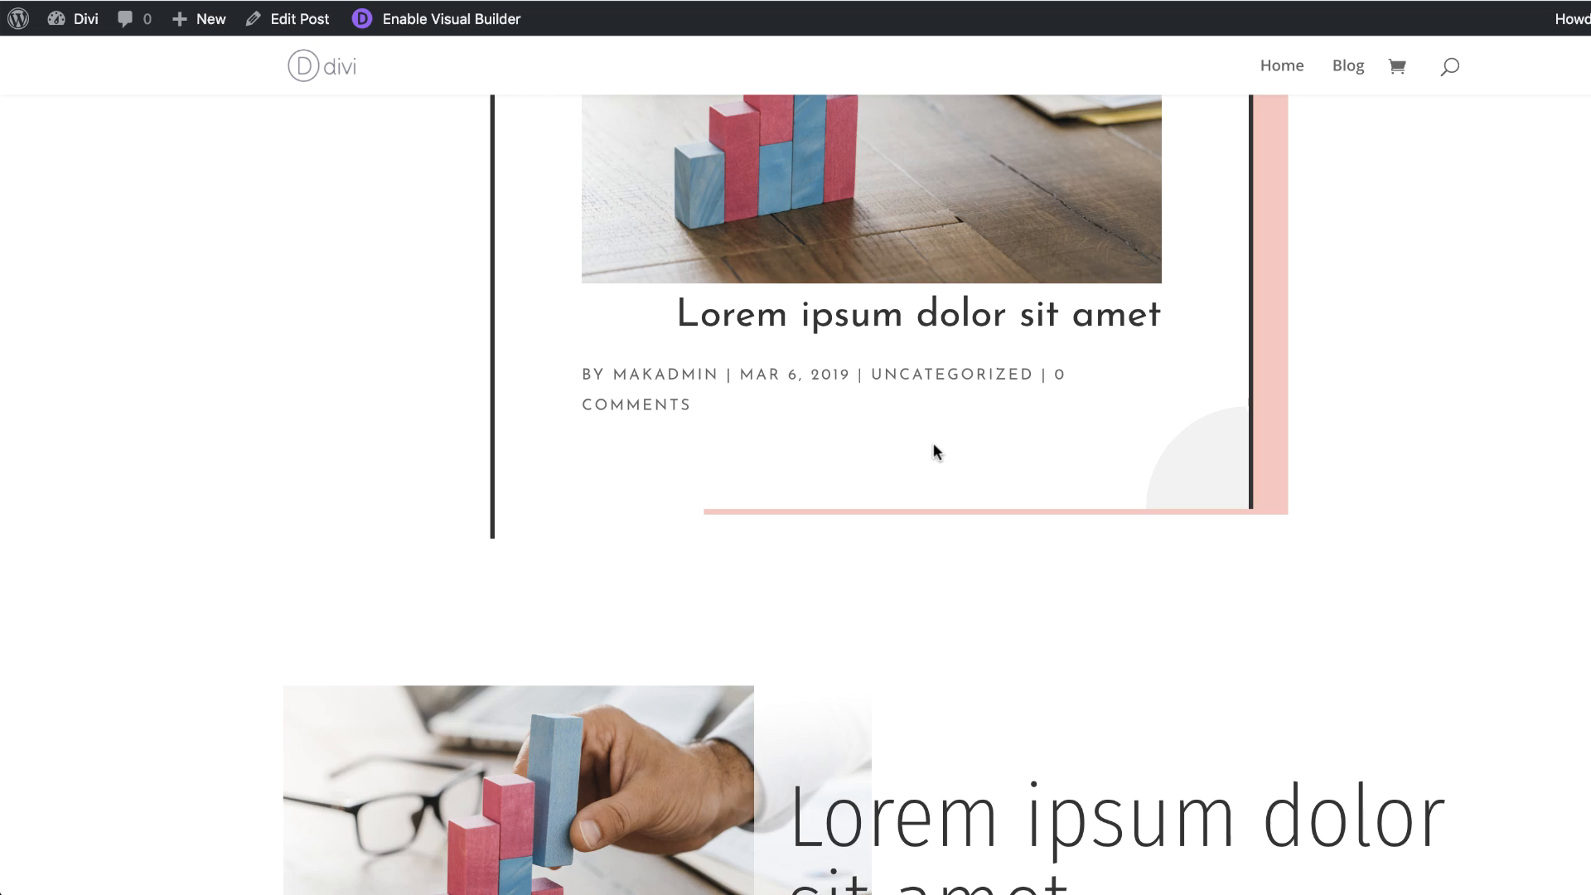
scroll(936, 444, down, 5)
scroll(941, 453, down, 2)
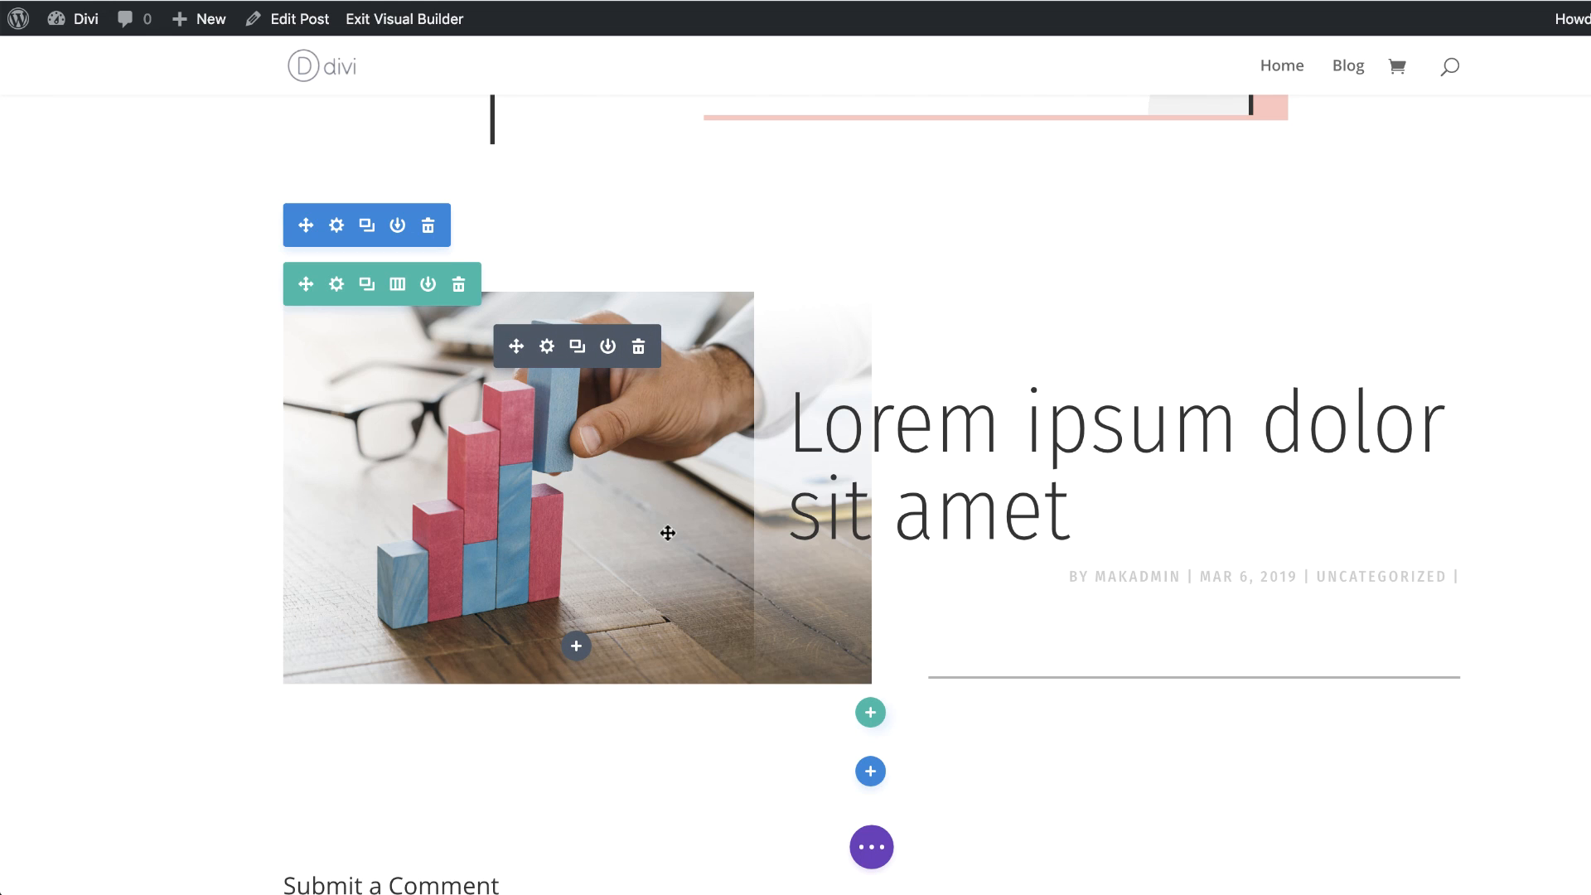
Step: Round all corners of the featured image module to 50% and save it
click(545, 346)
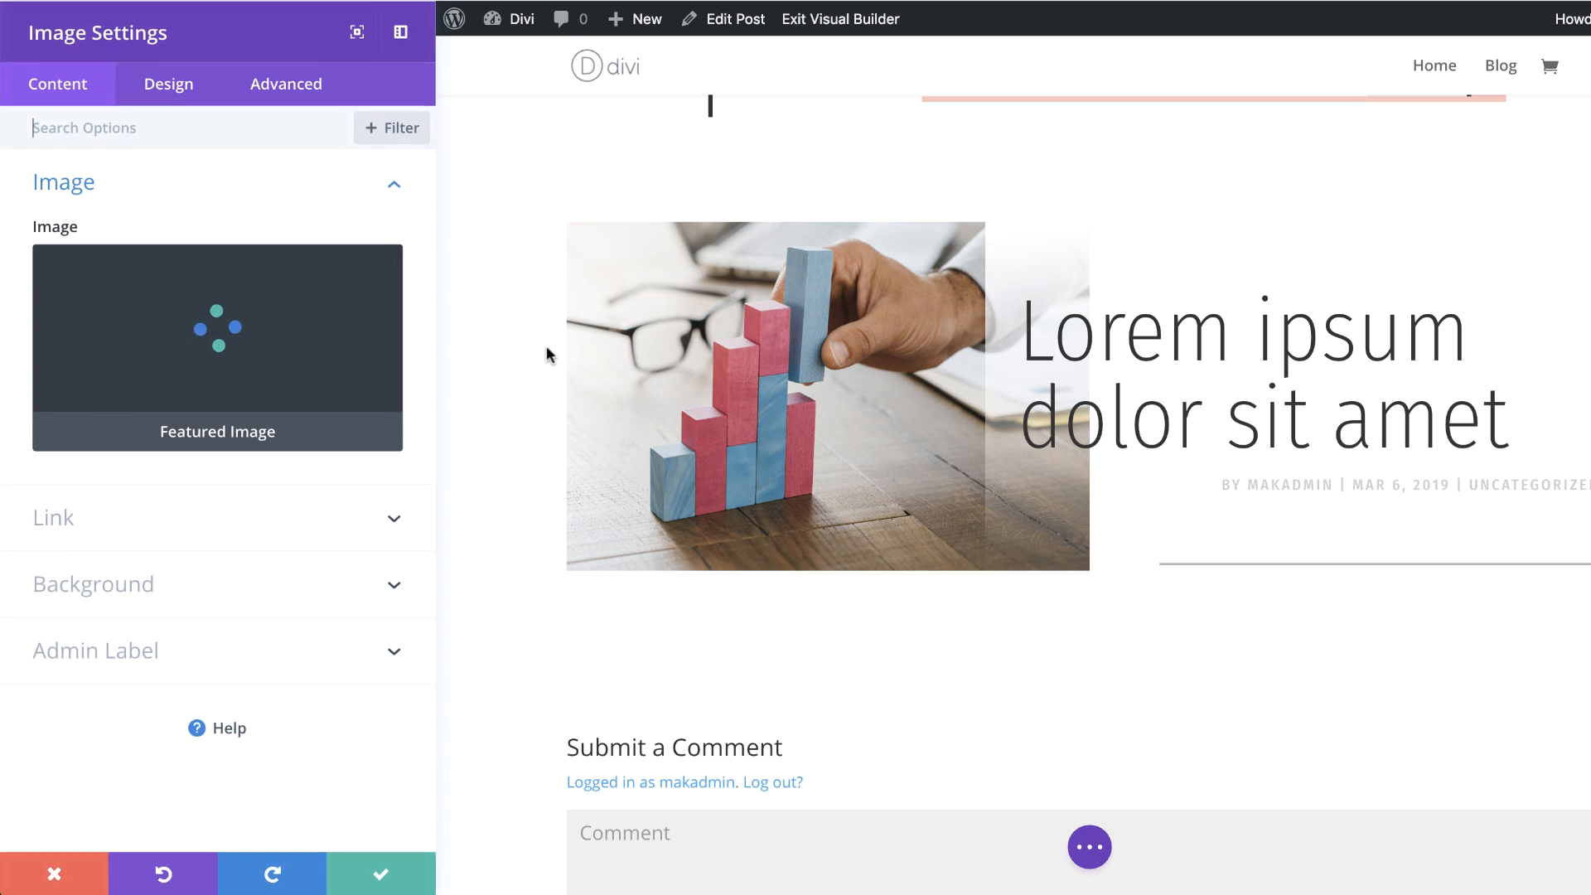
click(175, 86)
click(150, 406)
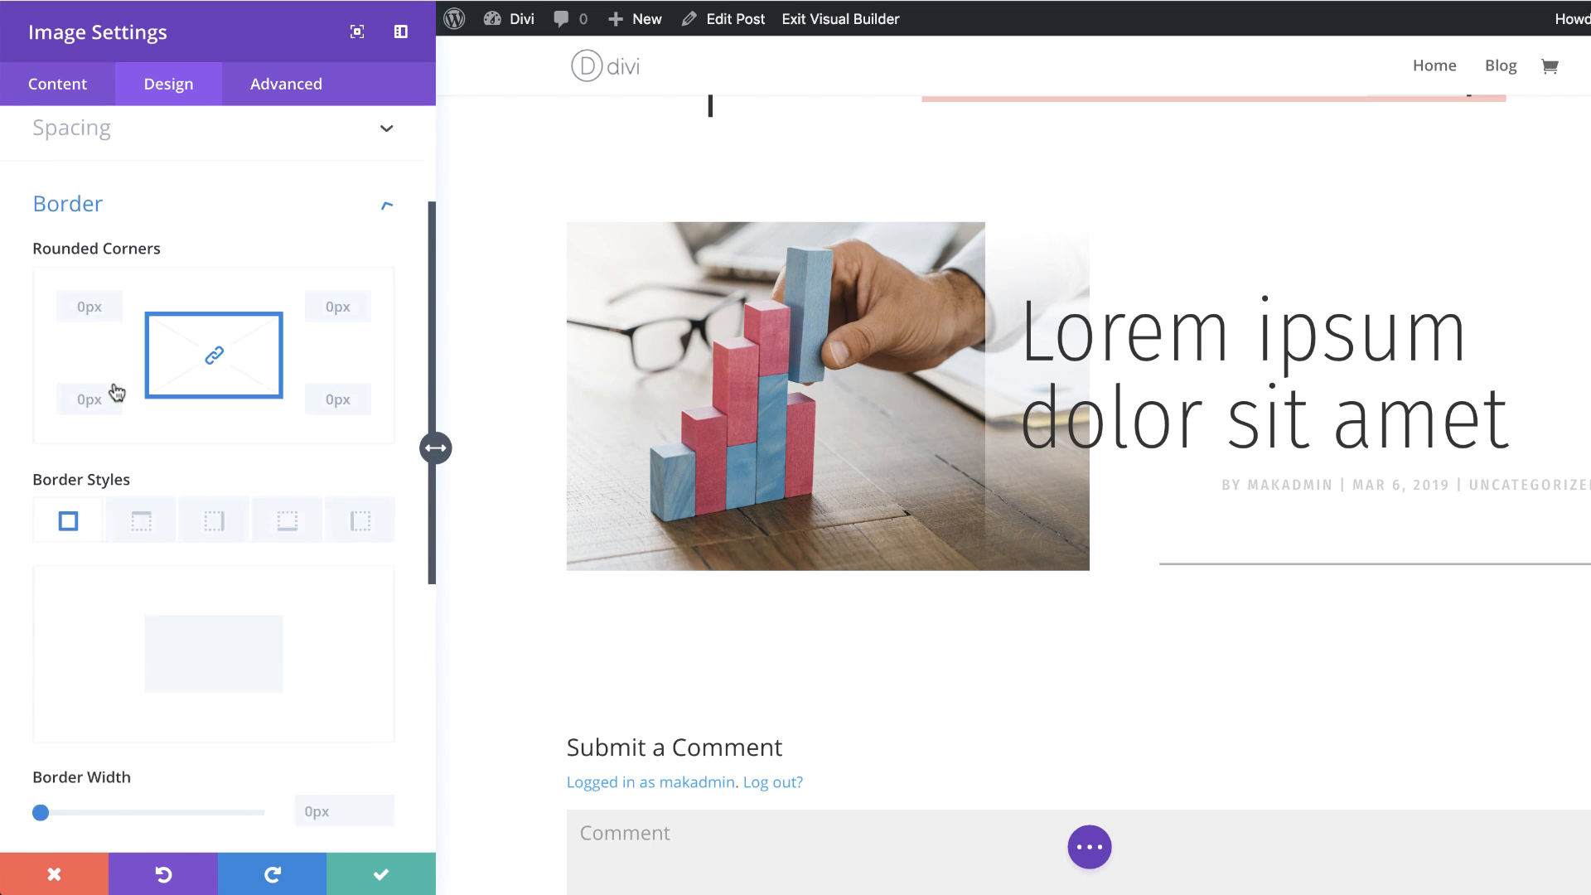
click(73, 240)
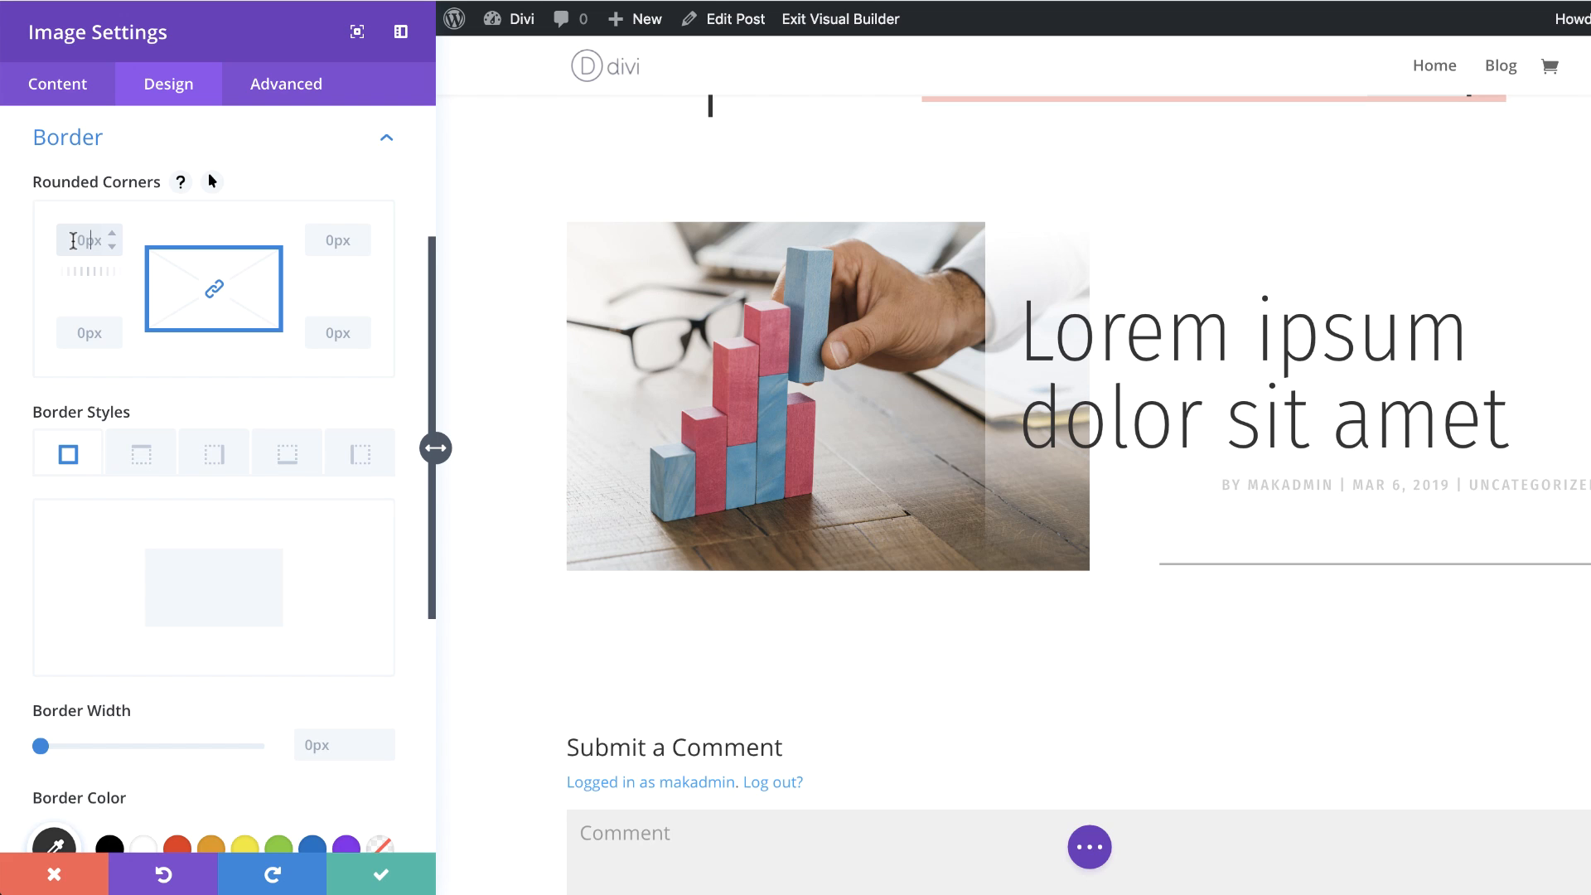
text(50%)
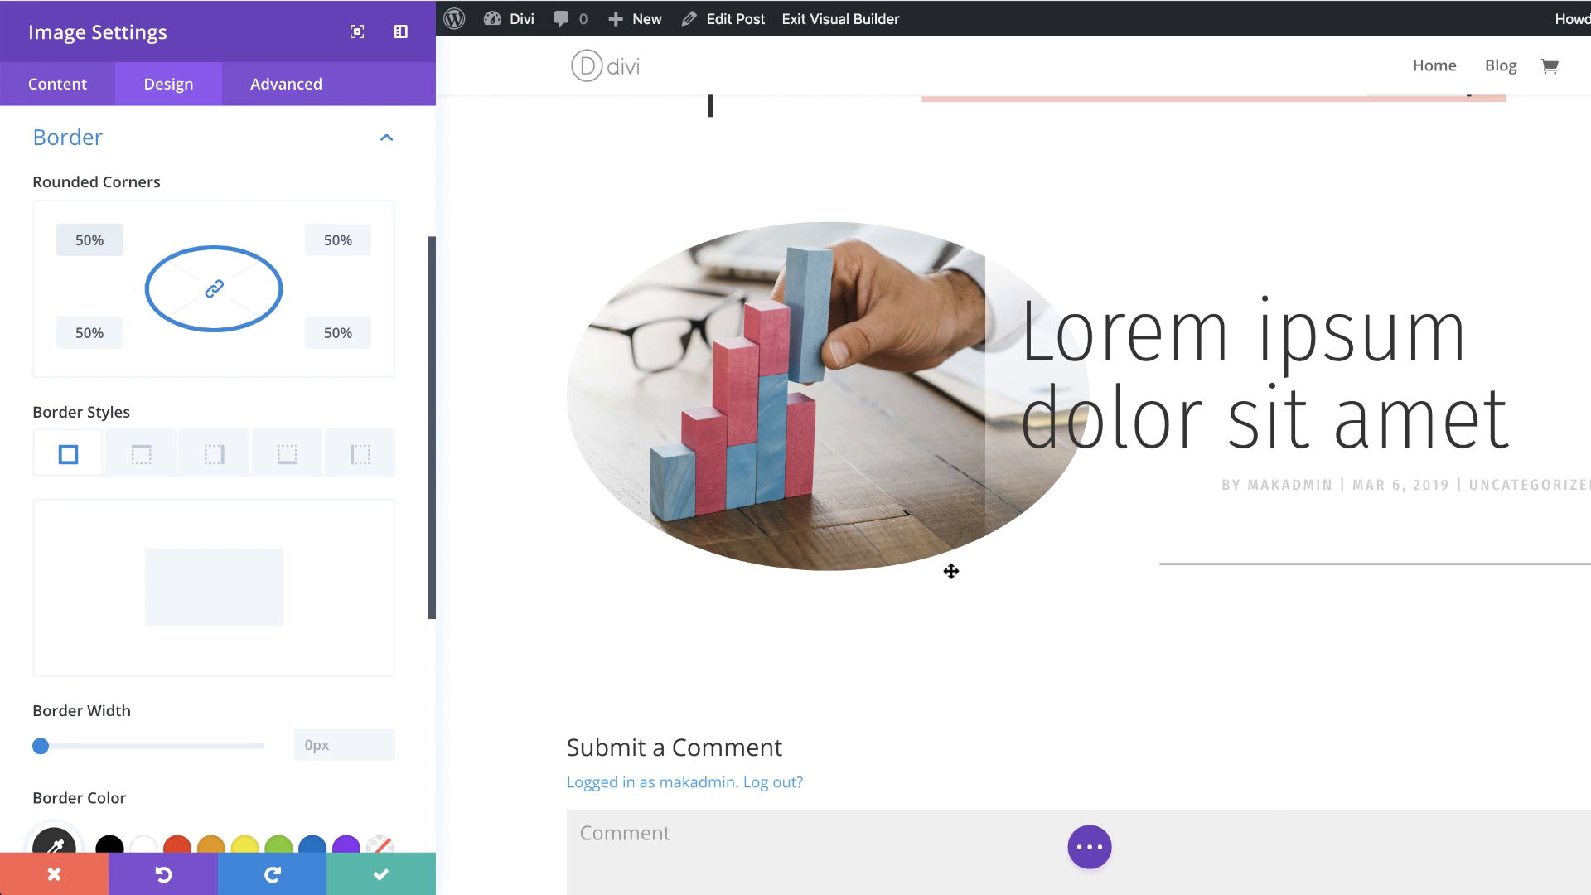
click(381, 872)
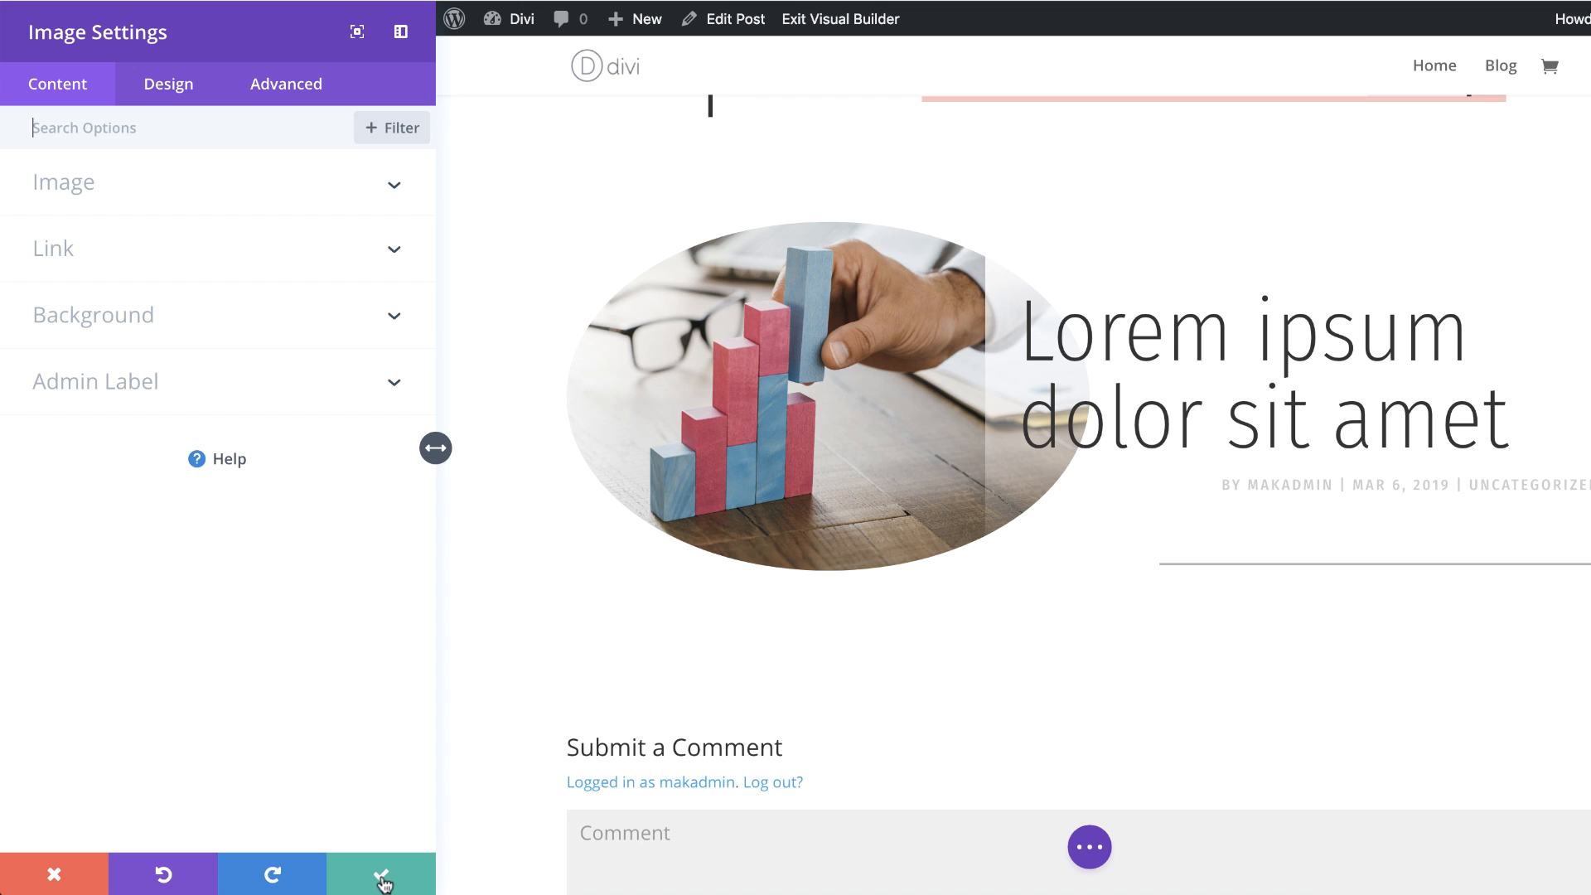
click(381, 872)
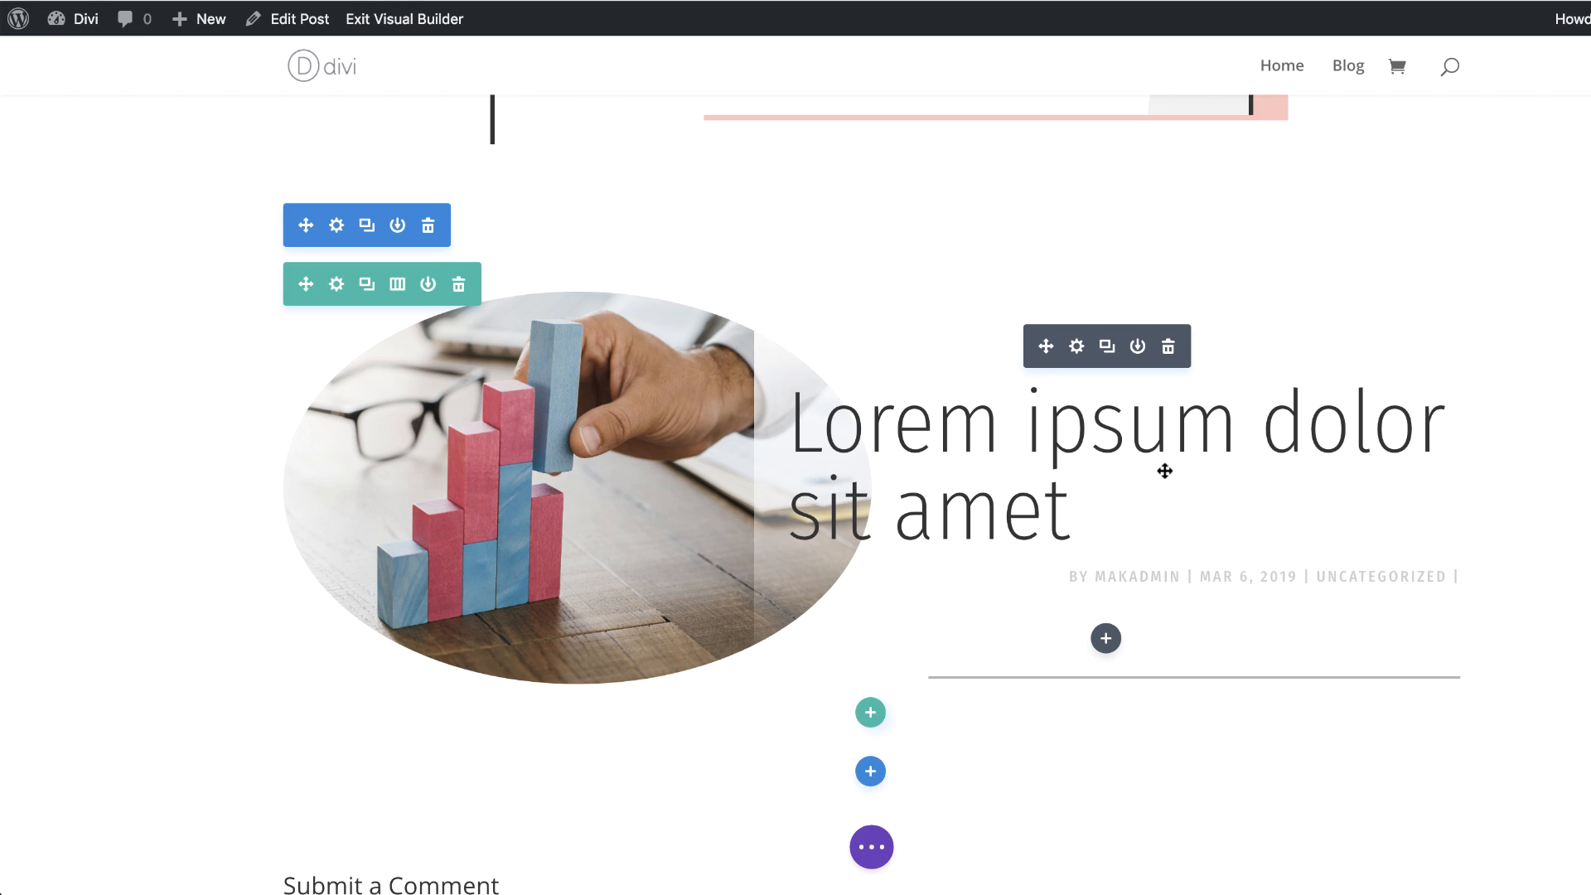
Step: Add a regular section with a one-column row below the layout and insert a Post Title module into it
scroll(750, 655, down, 3)
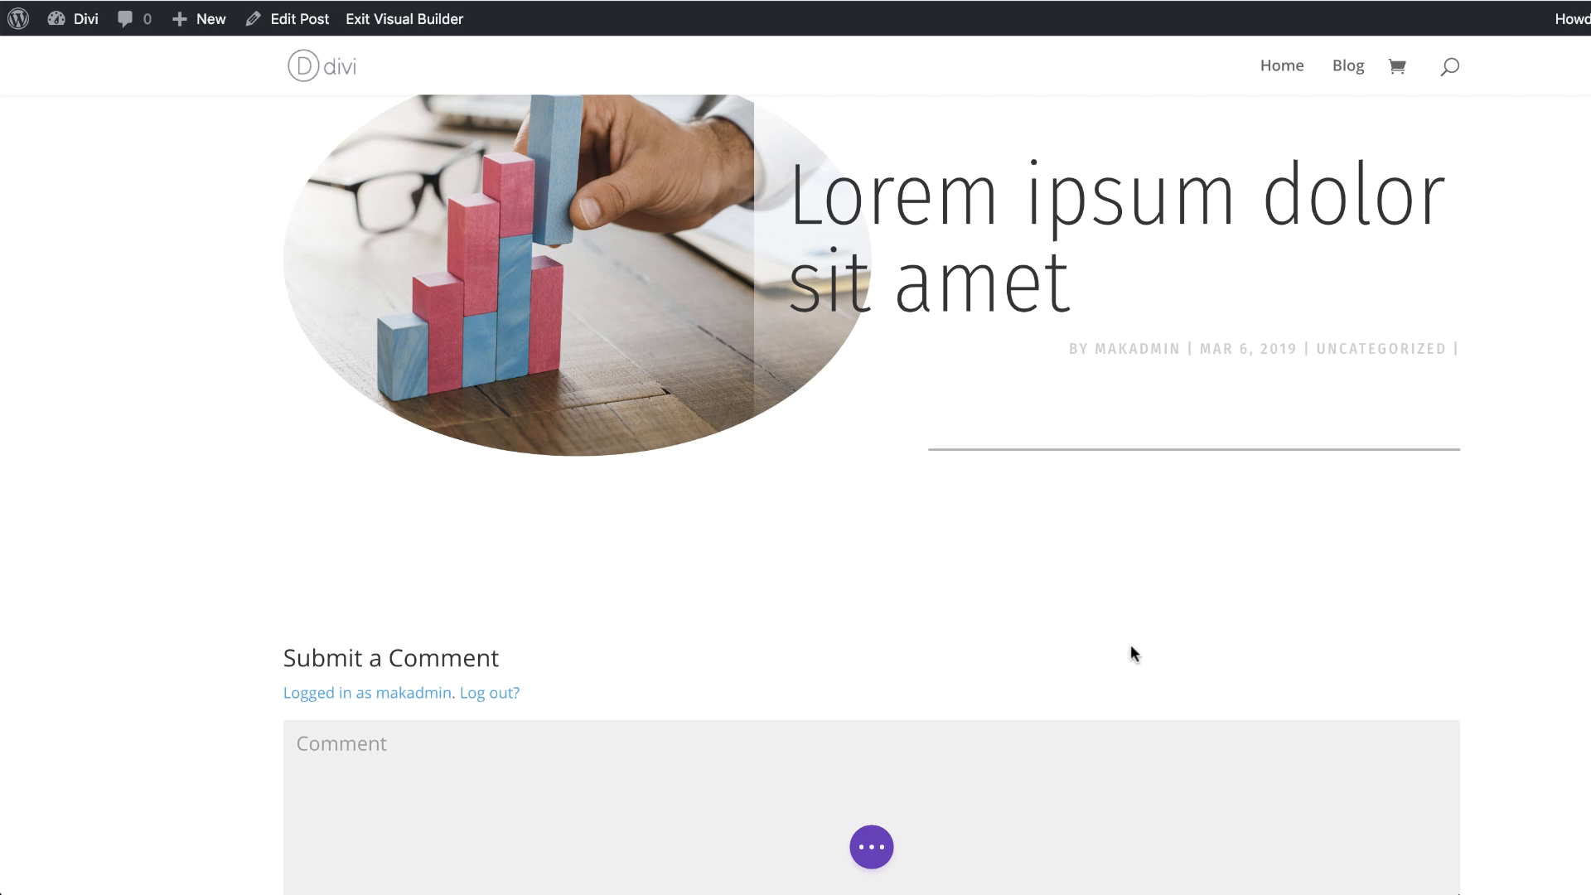
scroll(965, 754, down, 4)
scroll(964, 754, up, 6)
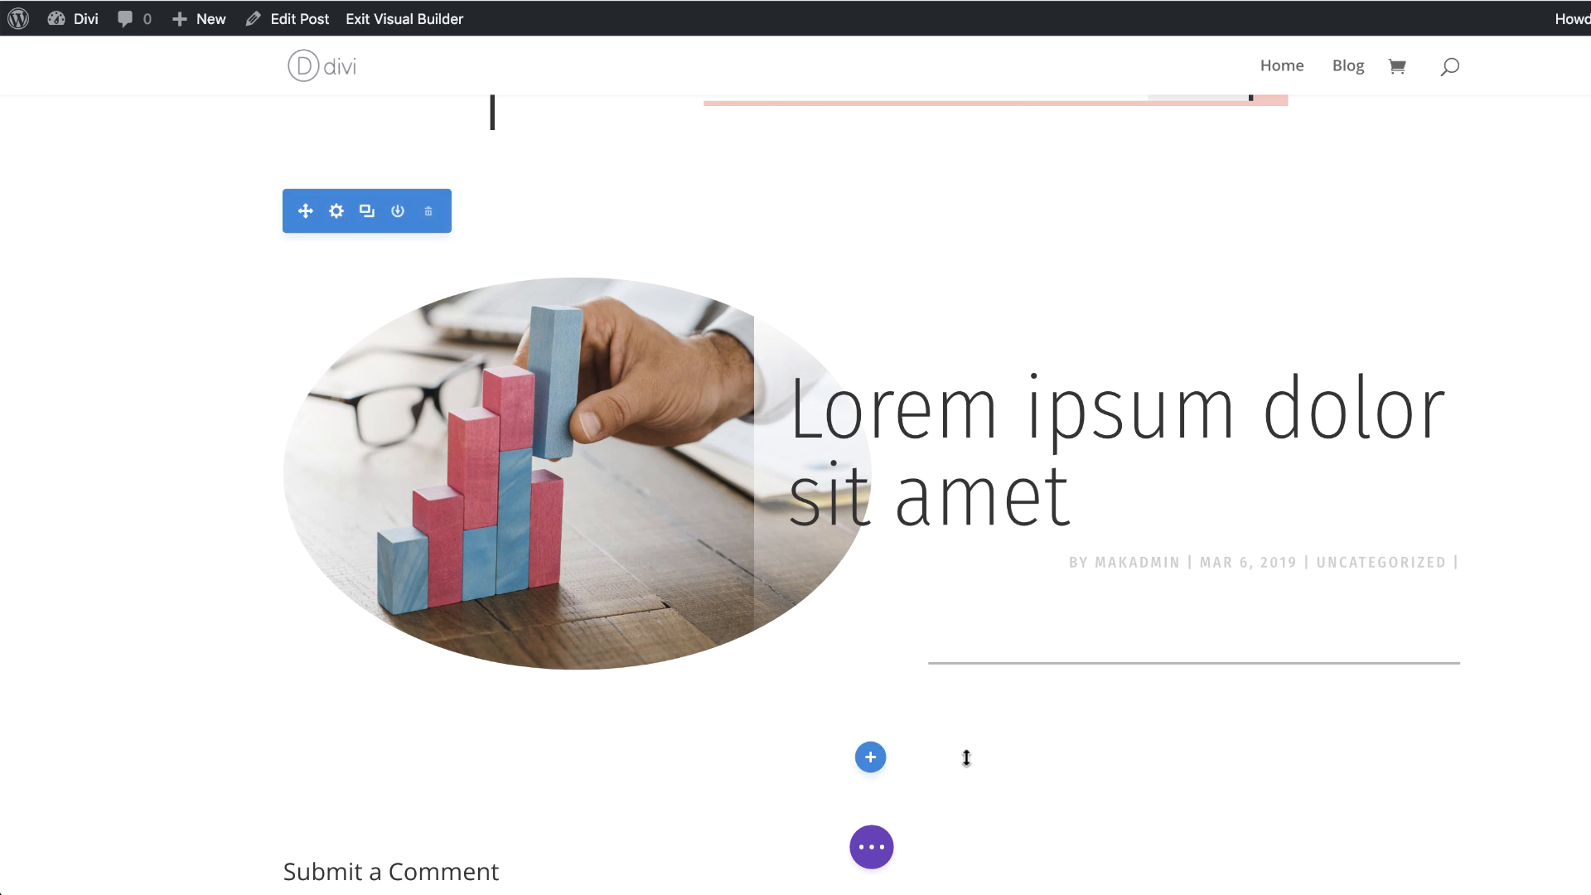
click(869, 757)
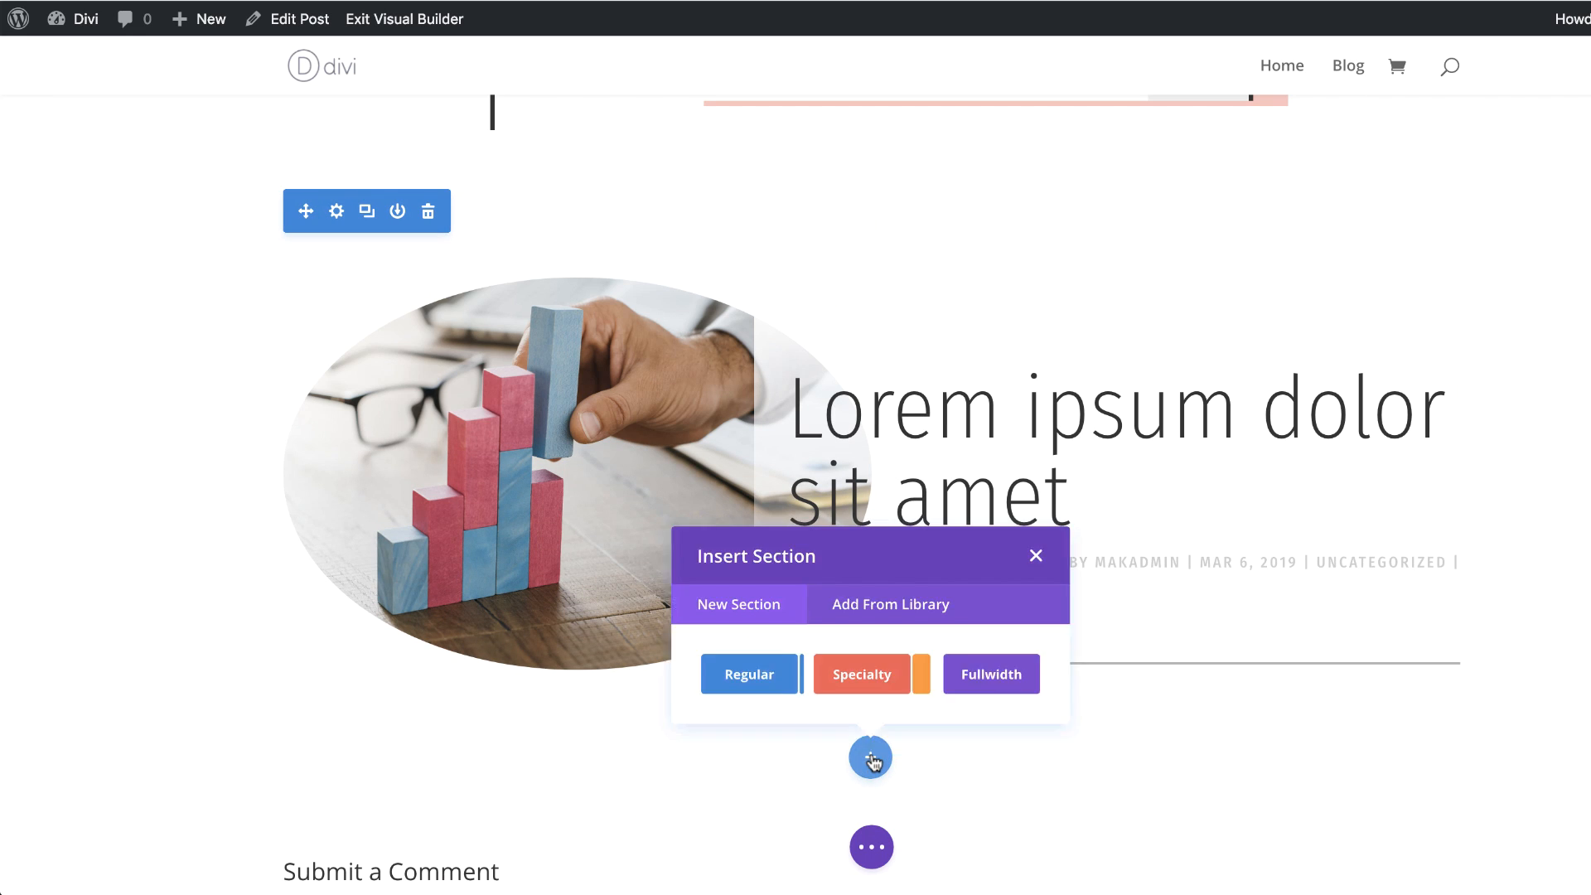
click(700, 696)
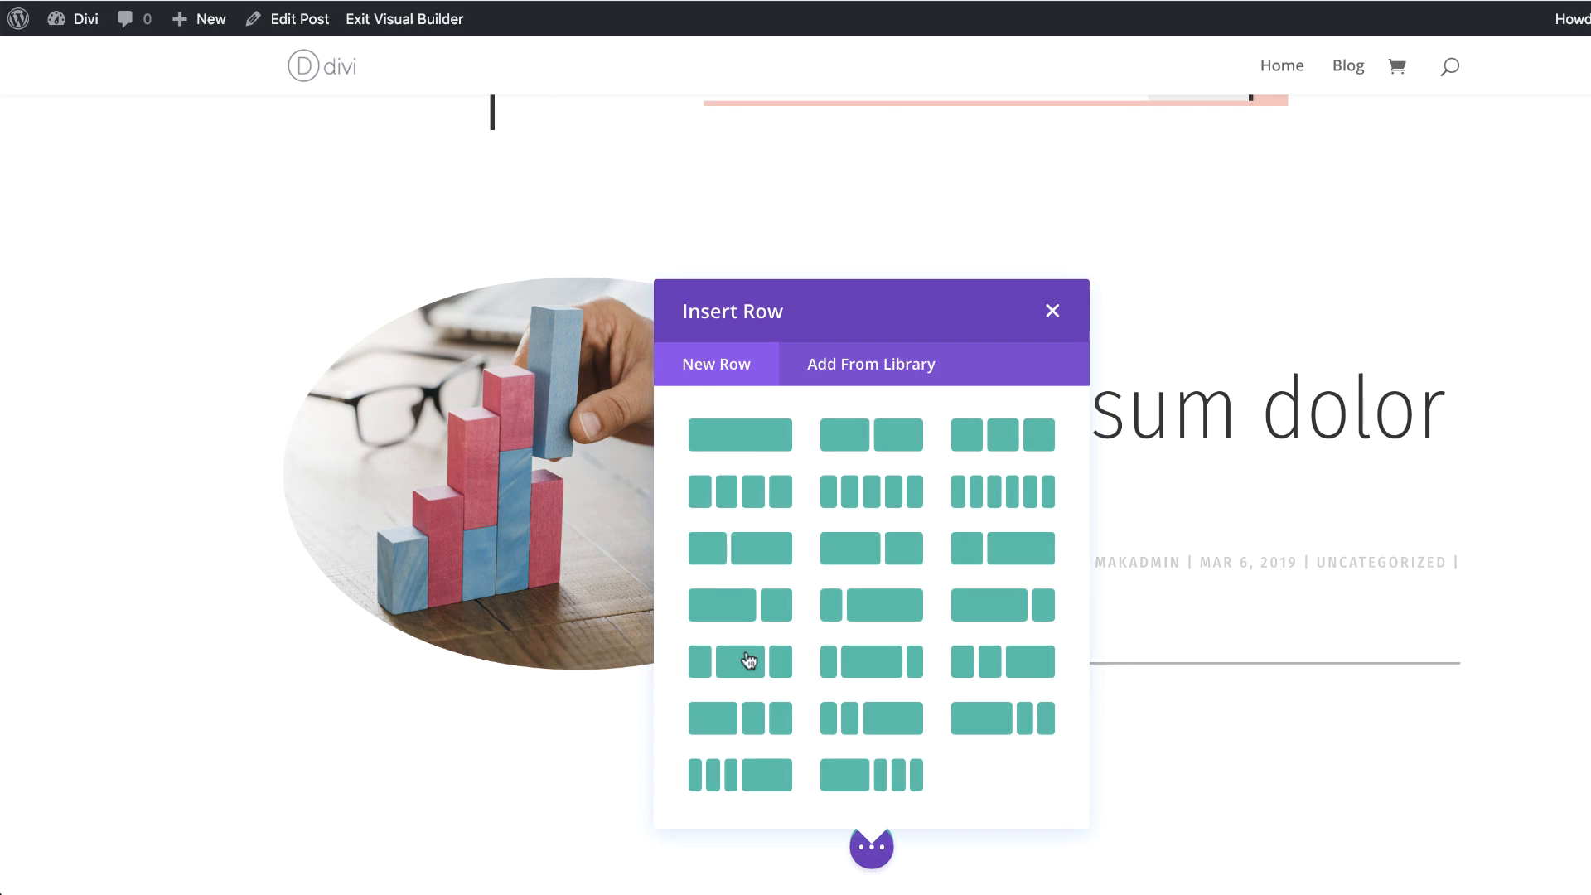
click(760, 438)
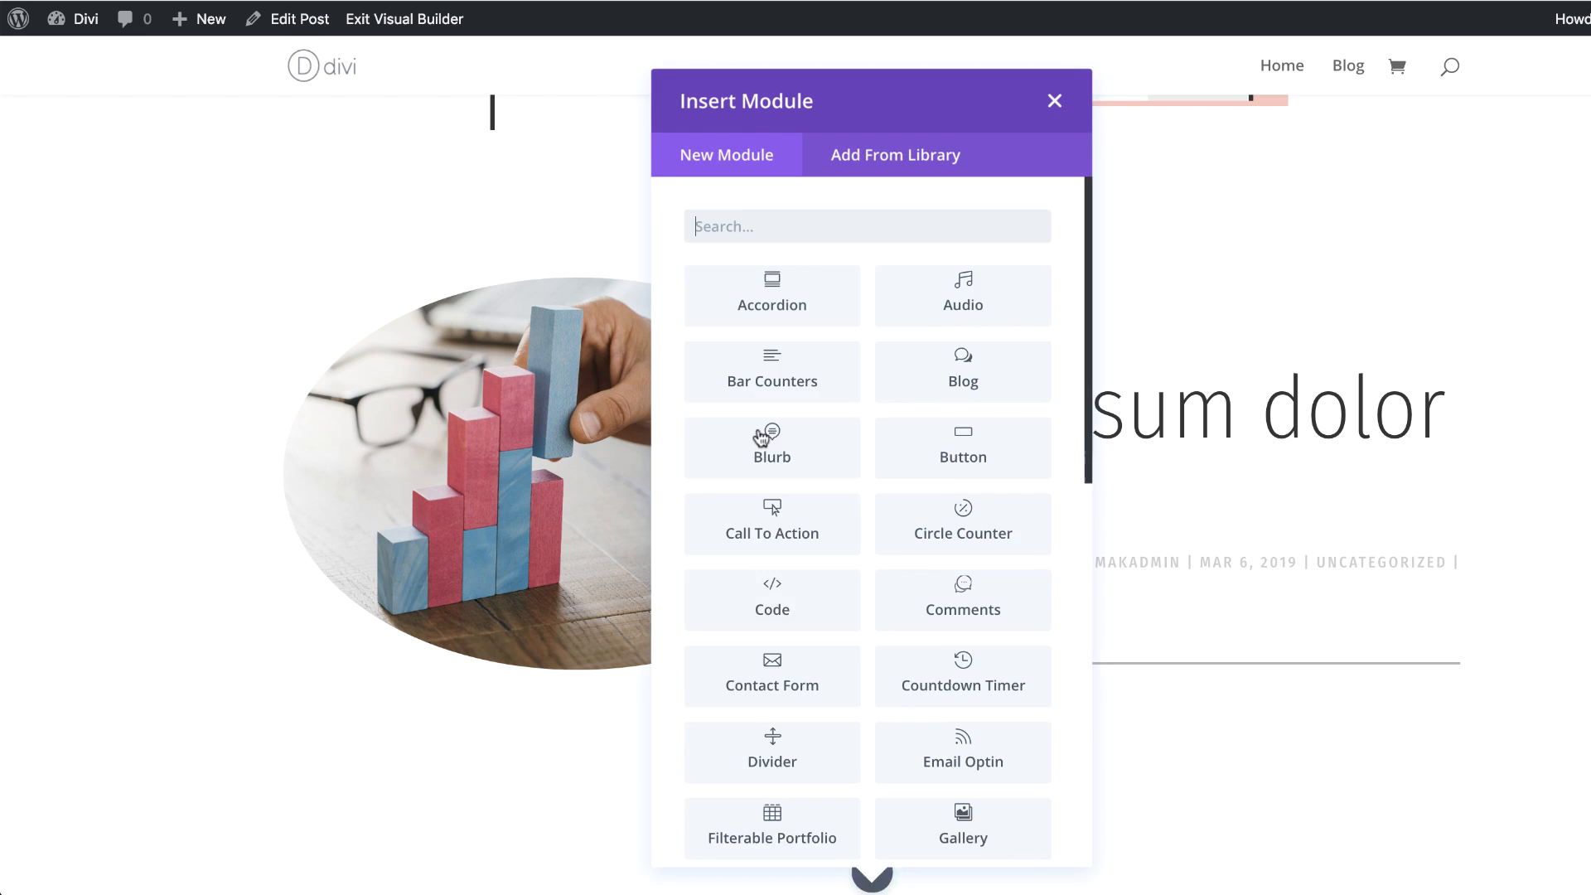
click(1027, 225)
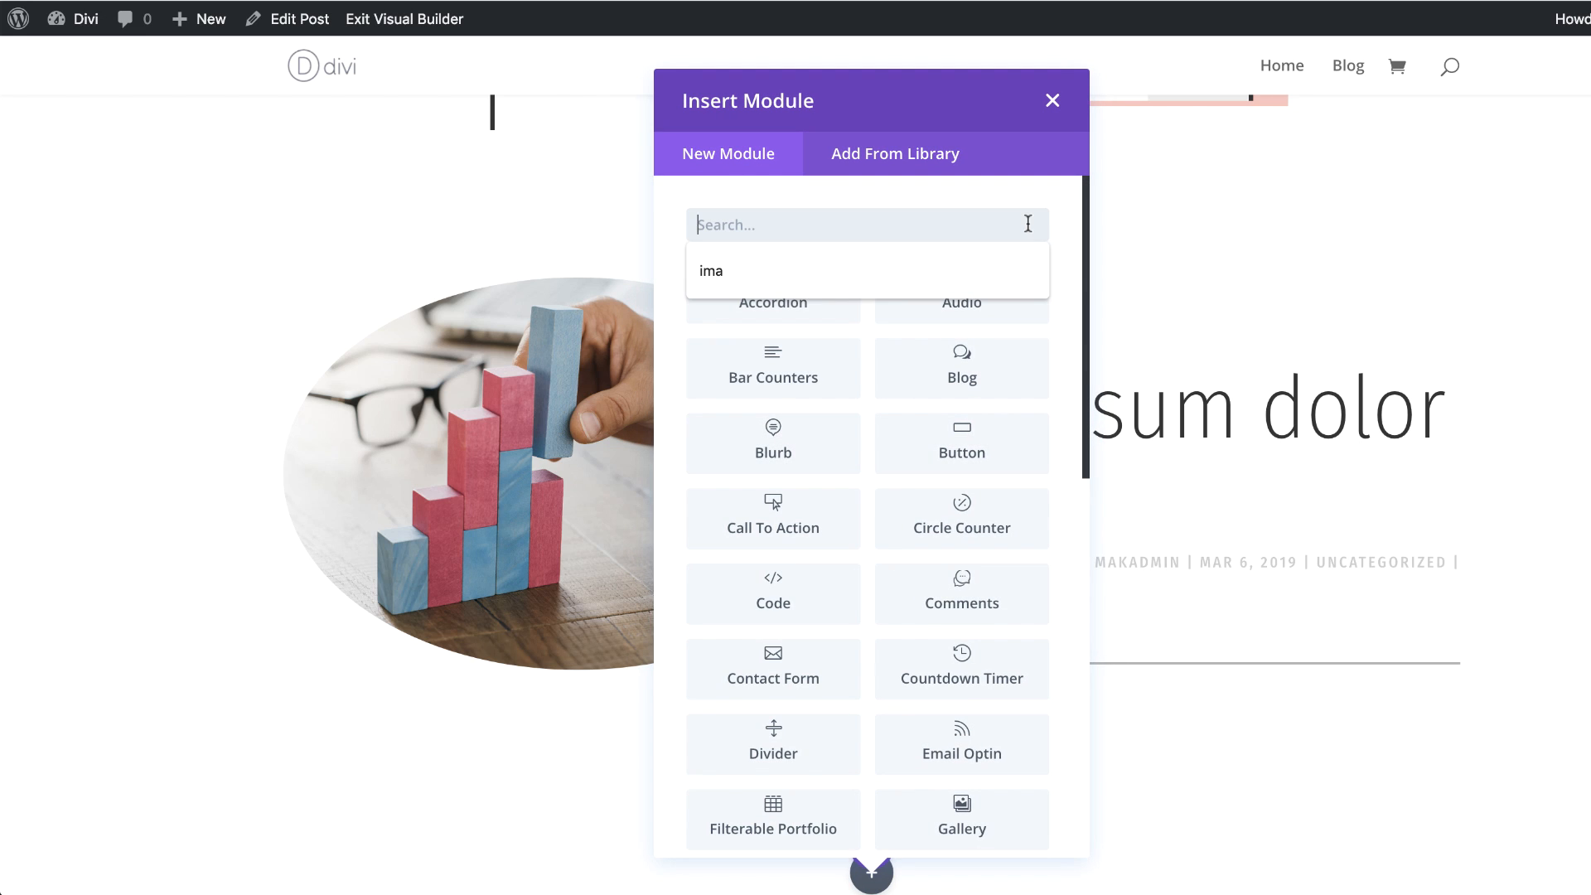
text(pos)
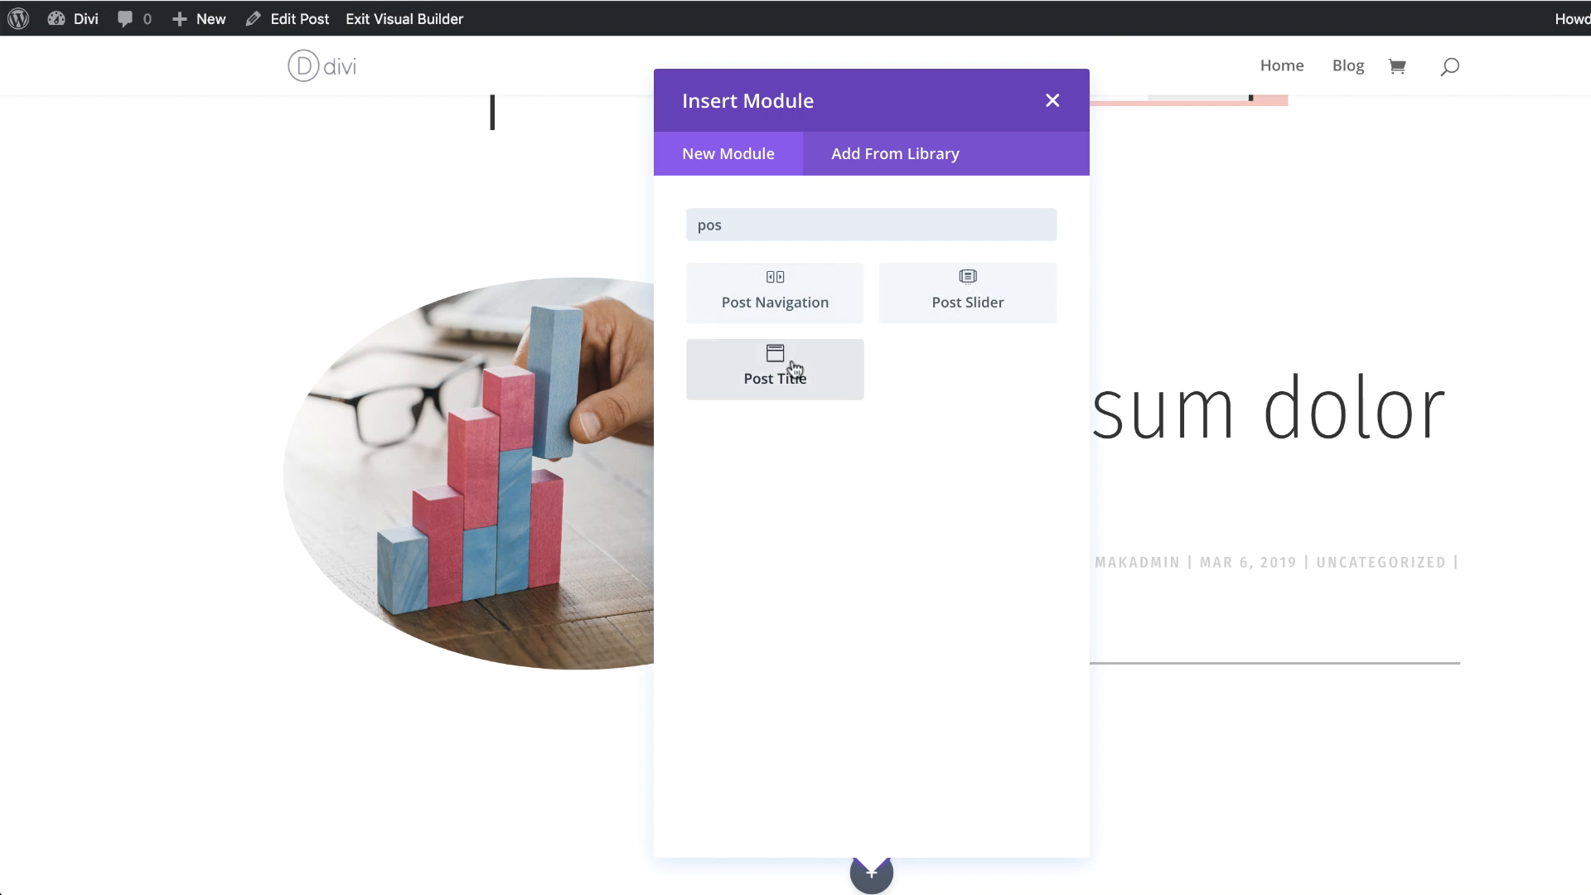
click(771, 377)
click(120, 192)
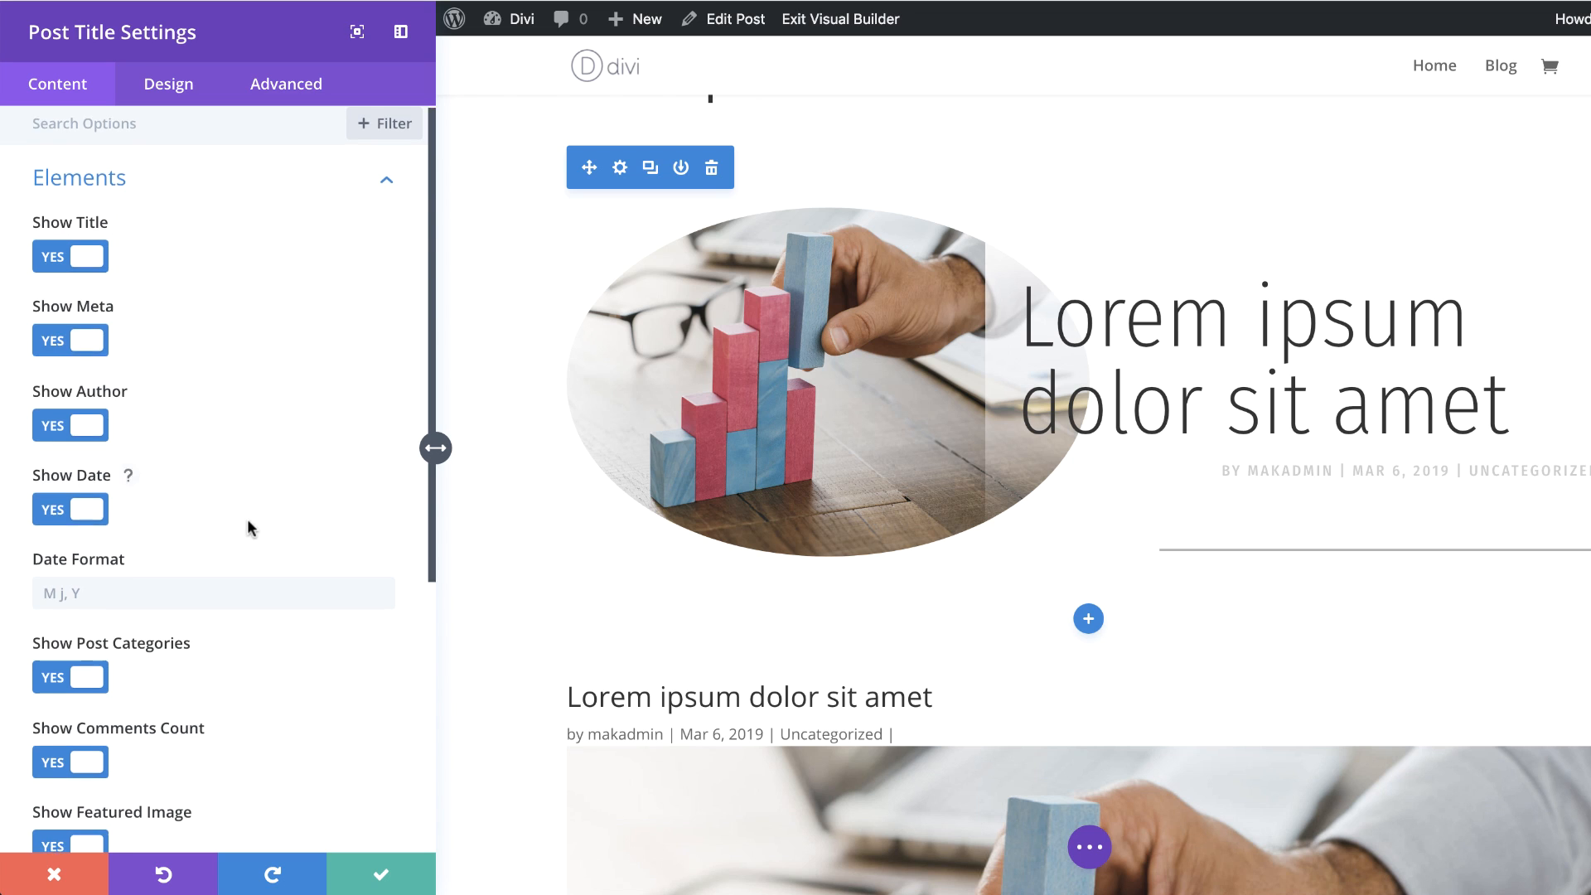
Step: Turn off Show Featured Image in the Post Title module's elements
scroll(240, 506, down, 3)
click(56, 641)
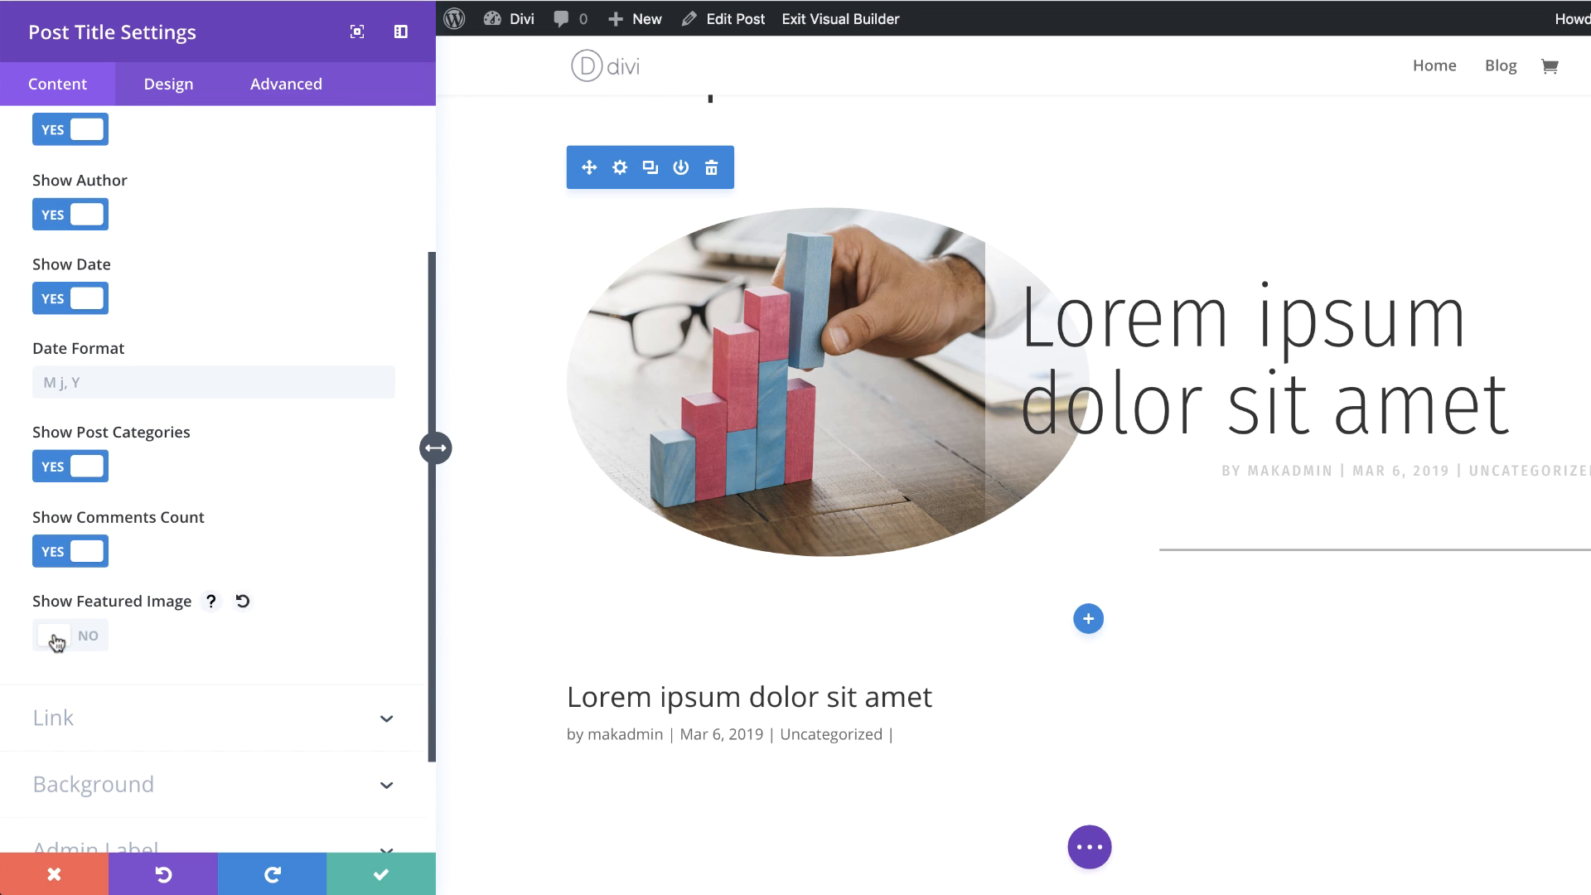
scroll(523, 690, down, 2)
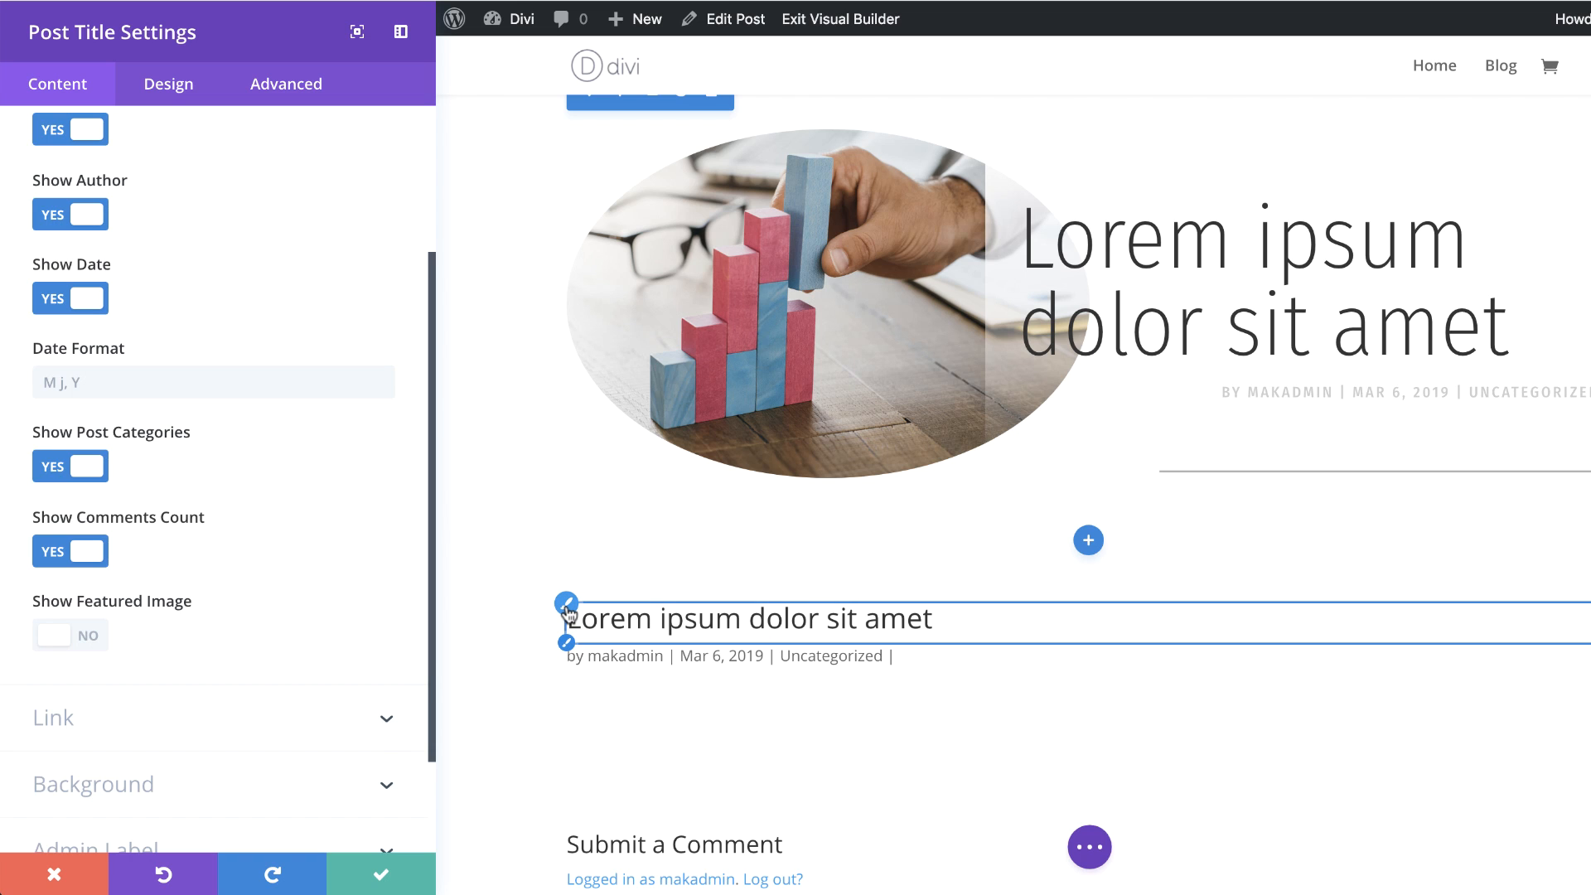
Step: Set the title font to Abril Fatface
click(566, 604)
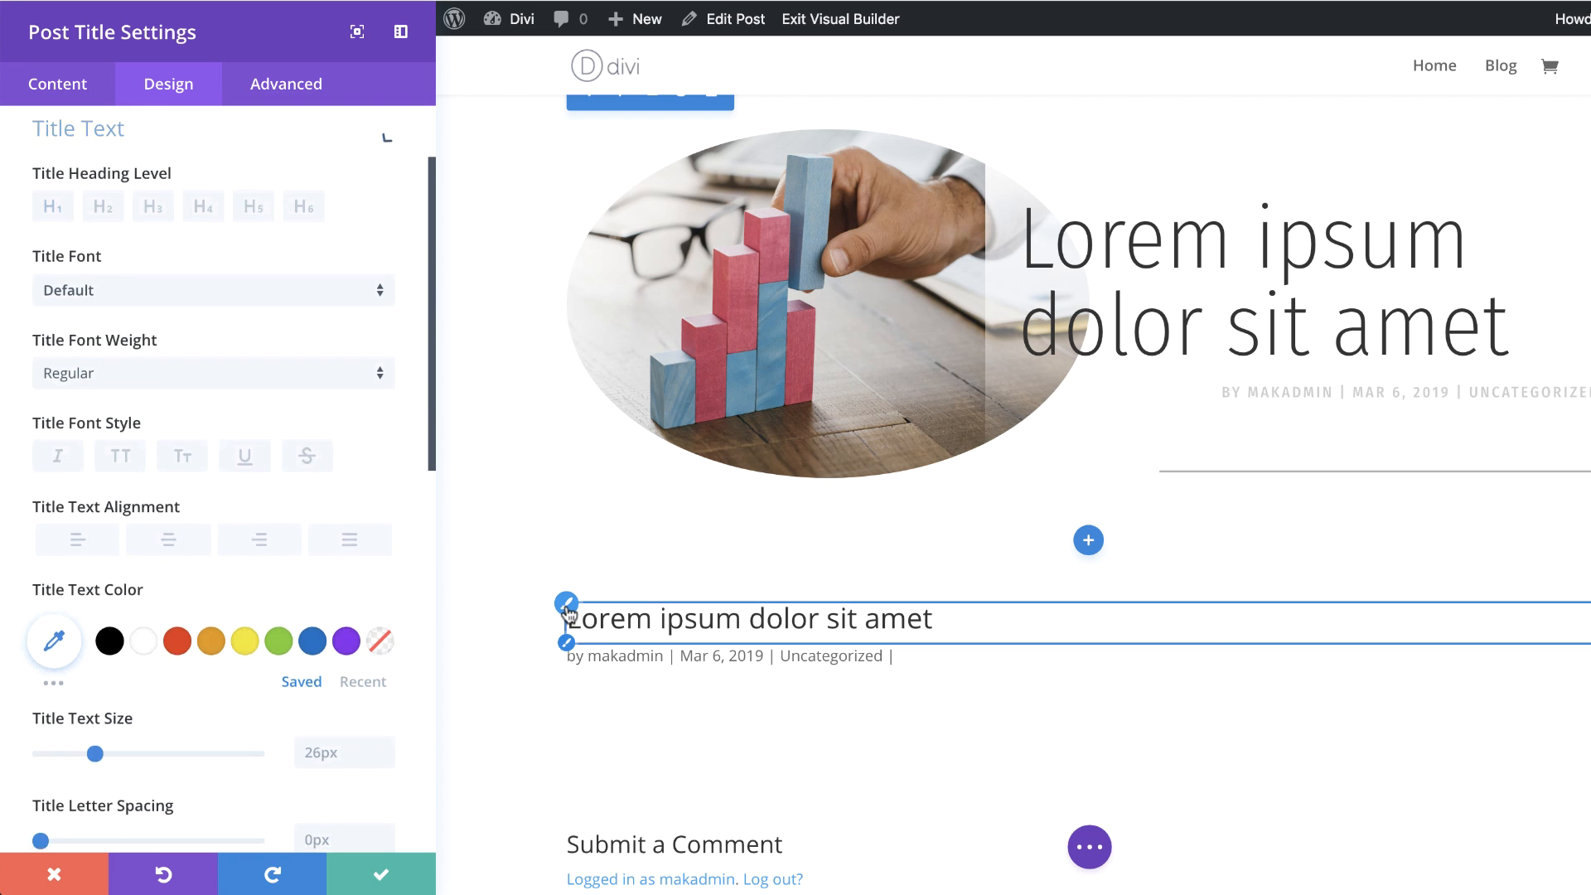
click(124, 297)
text(Abri)
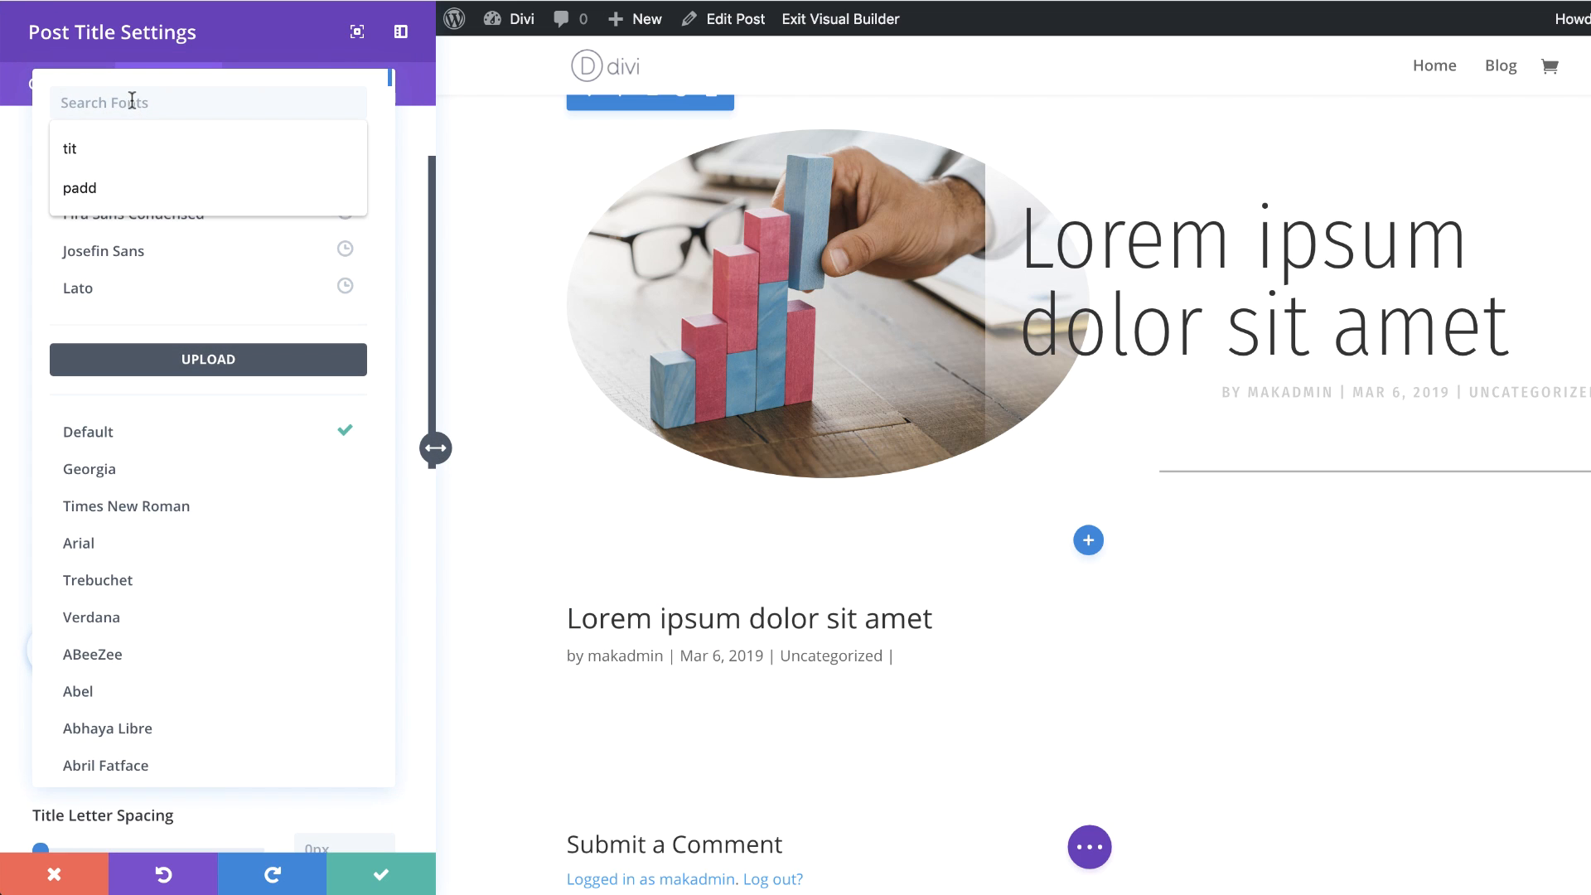
click(107, 151)
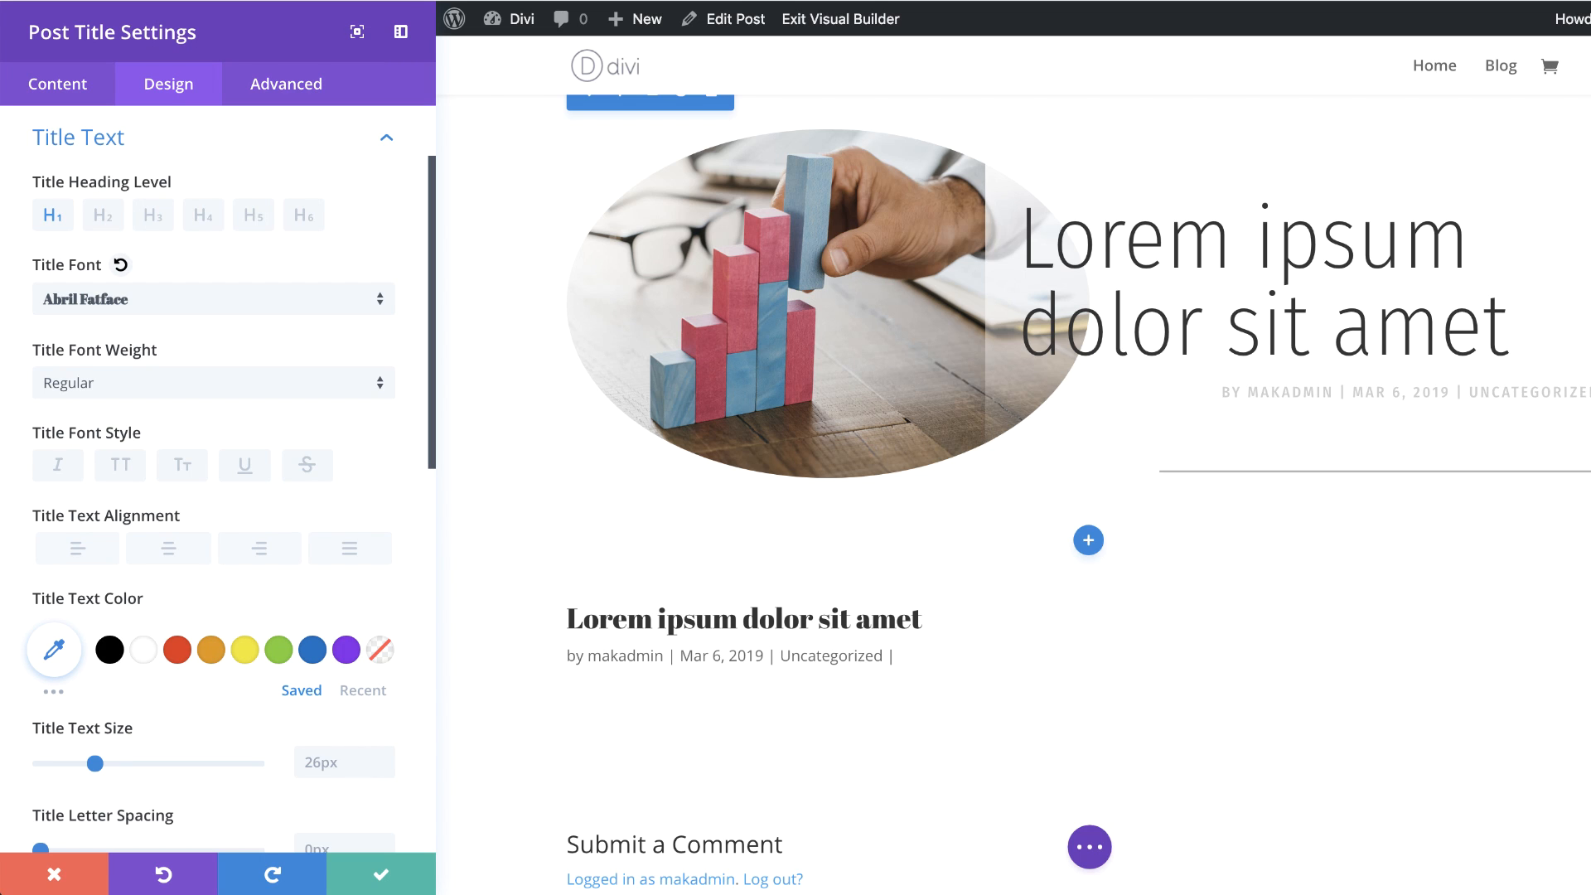
Step: Set the title text color to #121212 by pasting the hex value
click(55, 651)
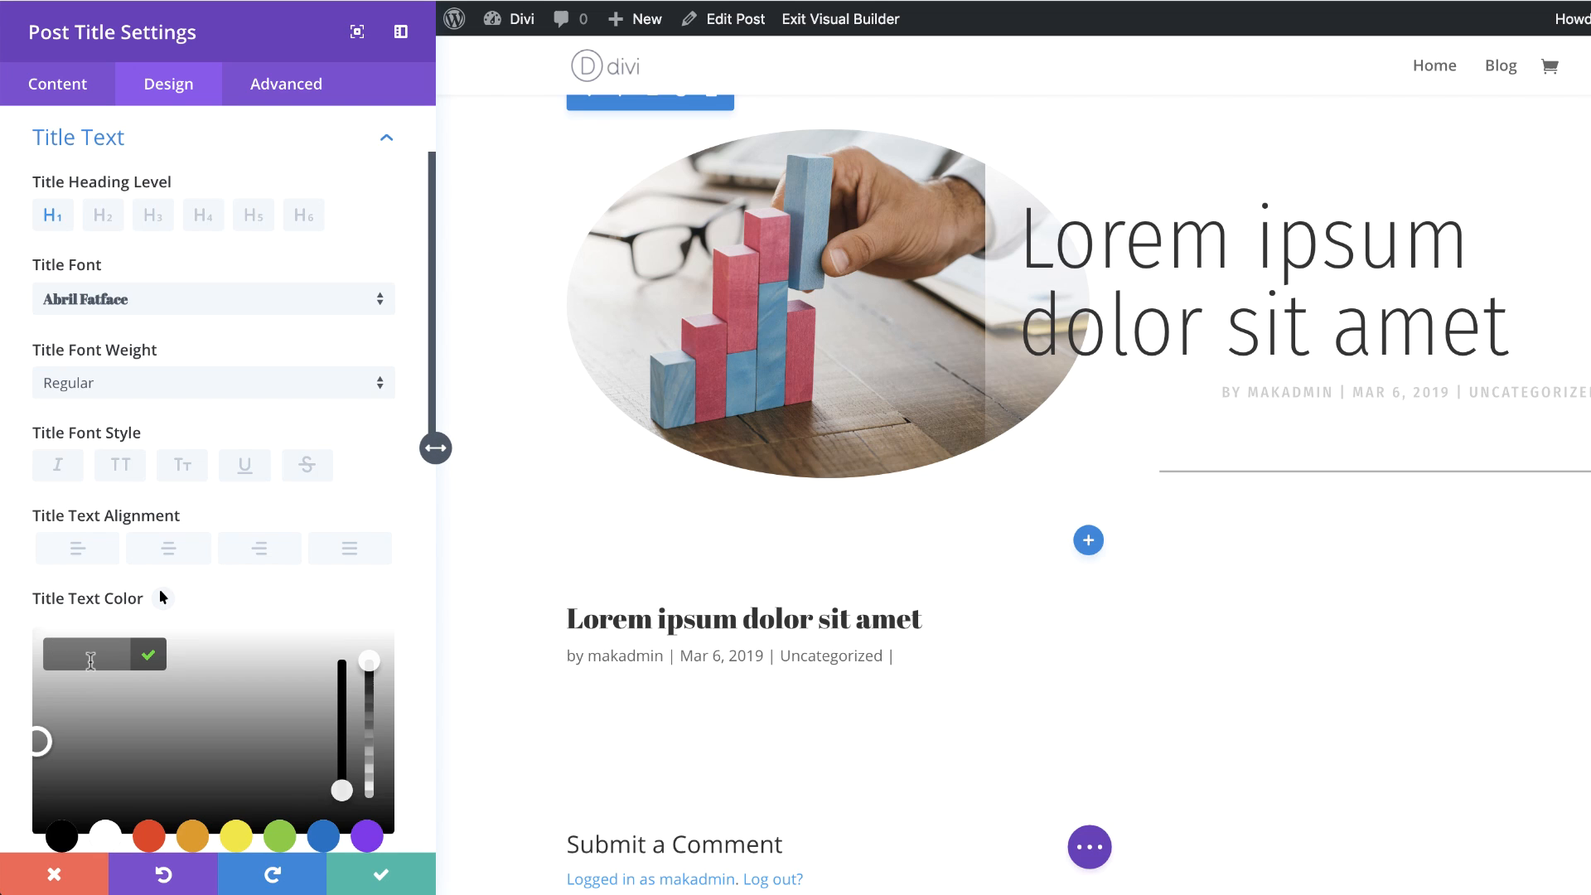
text(#121212)
scroll(276, 553, down, 4)
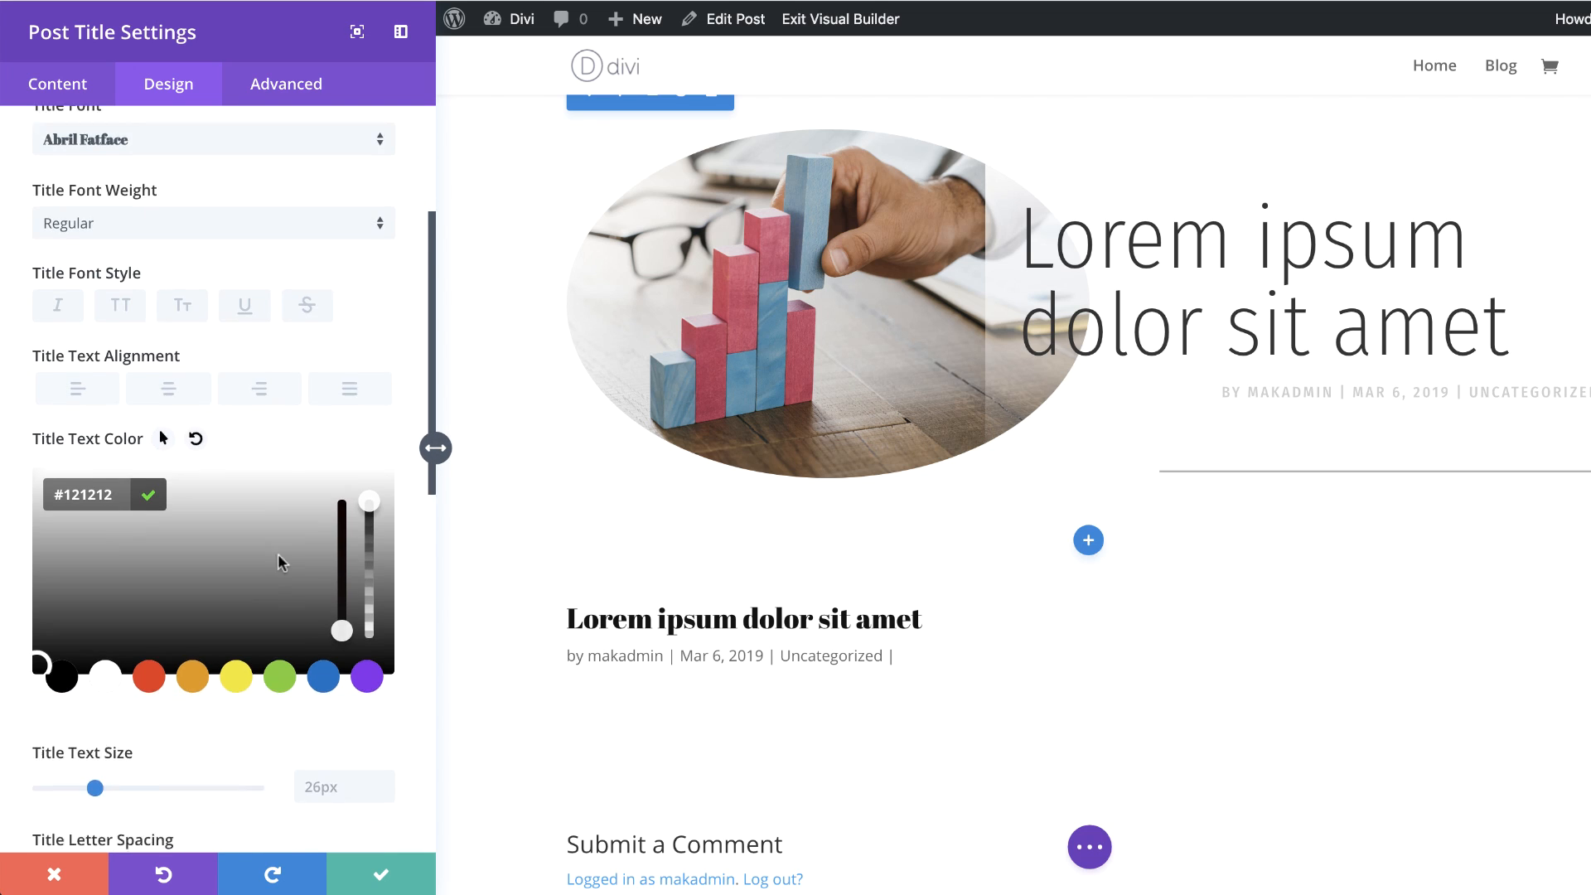
click(329, 641)
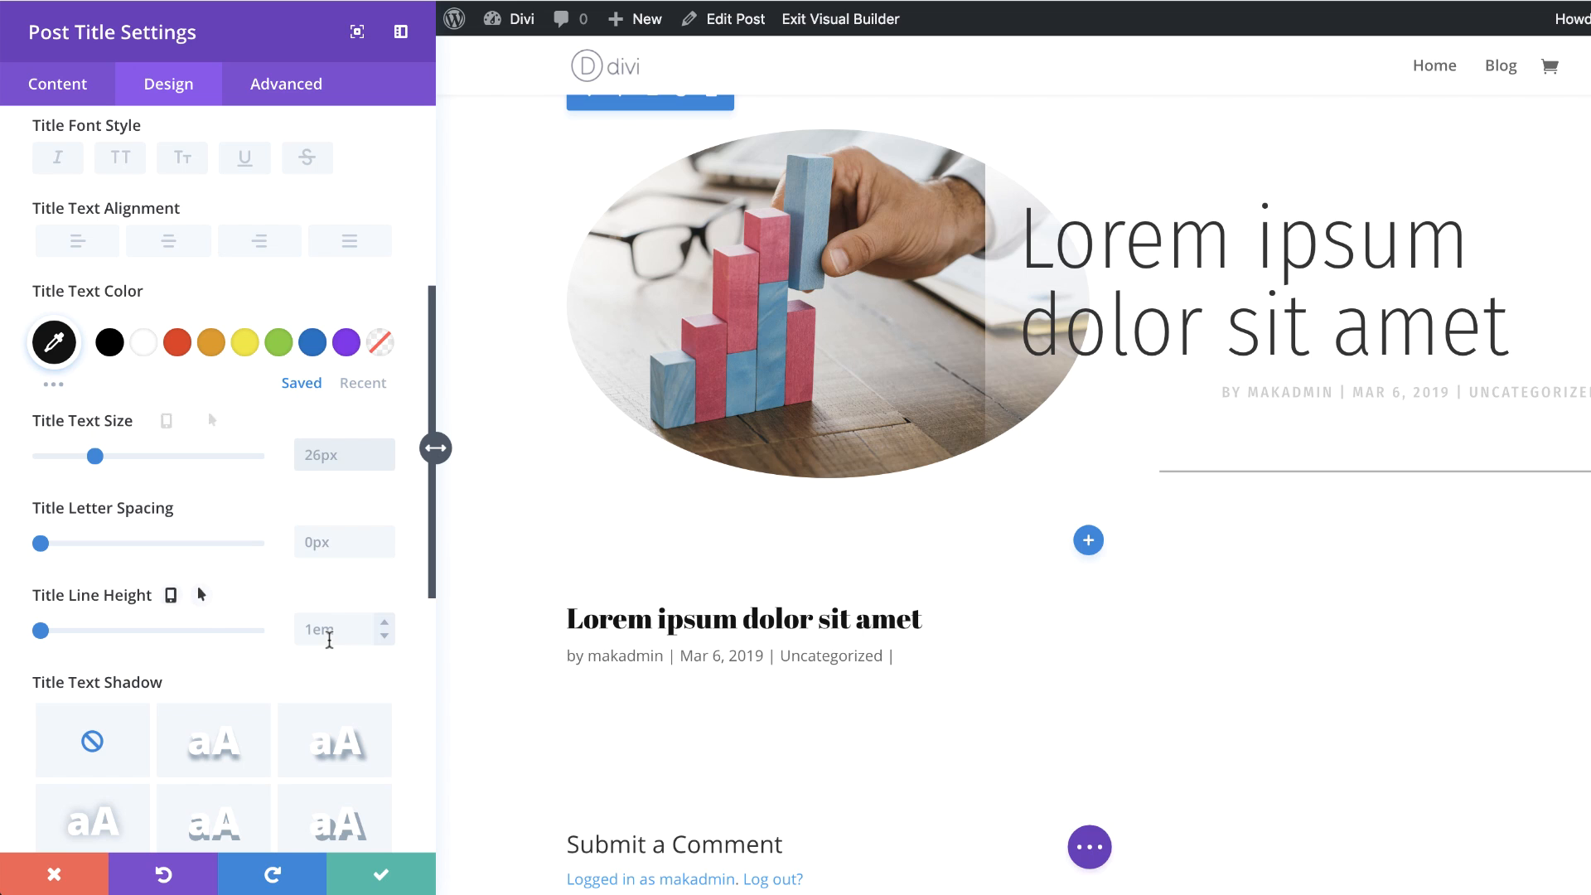
Step: Set the title text size to 75px on desktop, 50px on tablet and 30px on phone
text(75px)
click(153, 422)
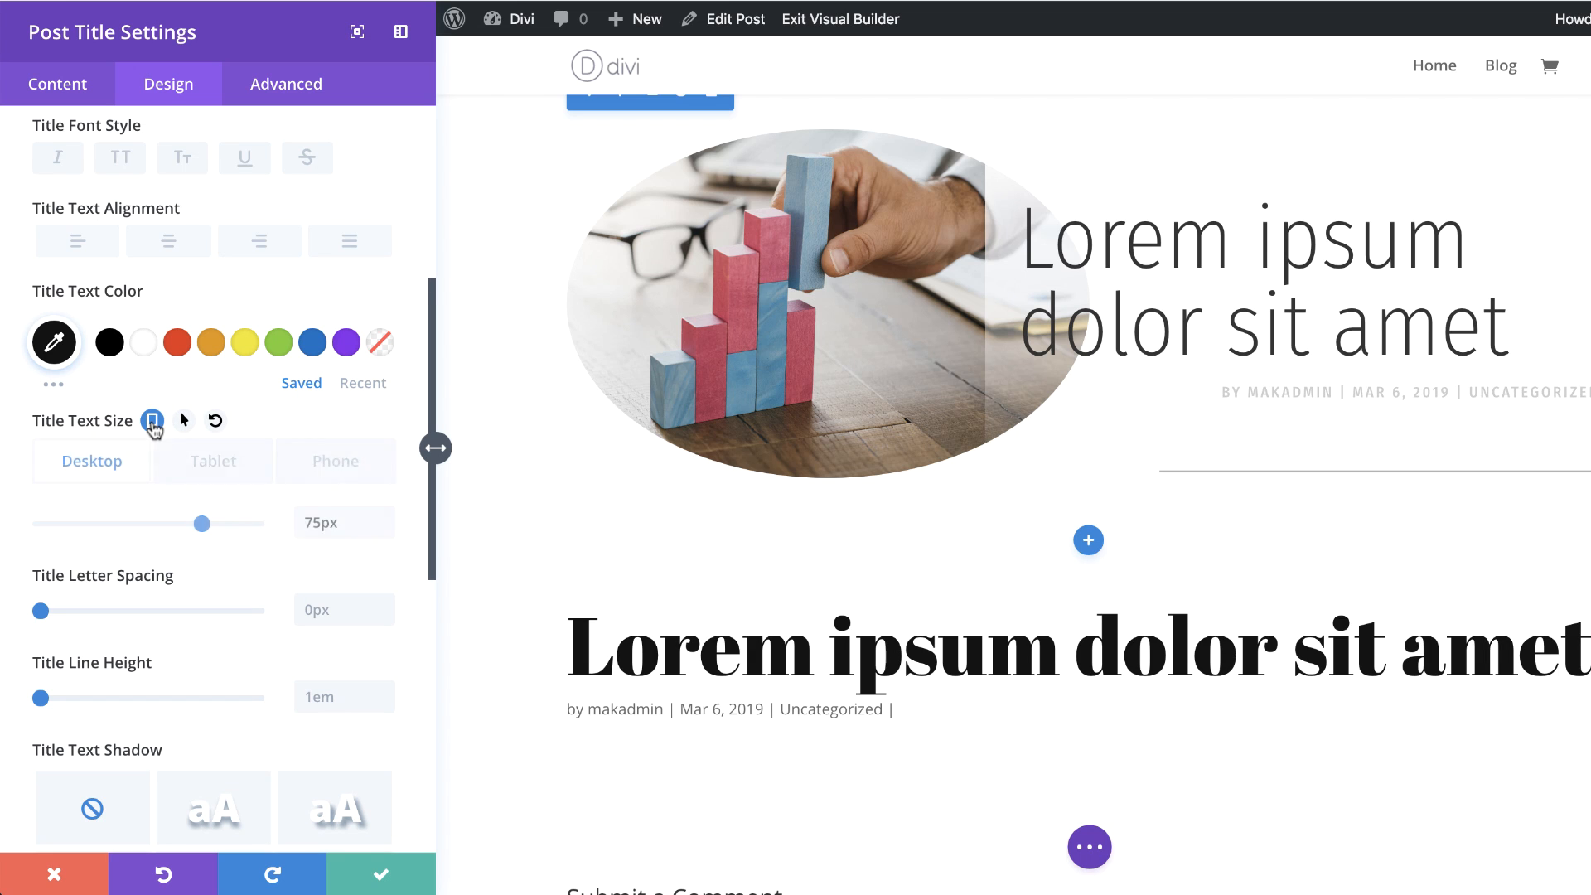
click(224, 464)
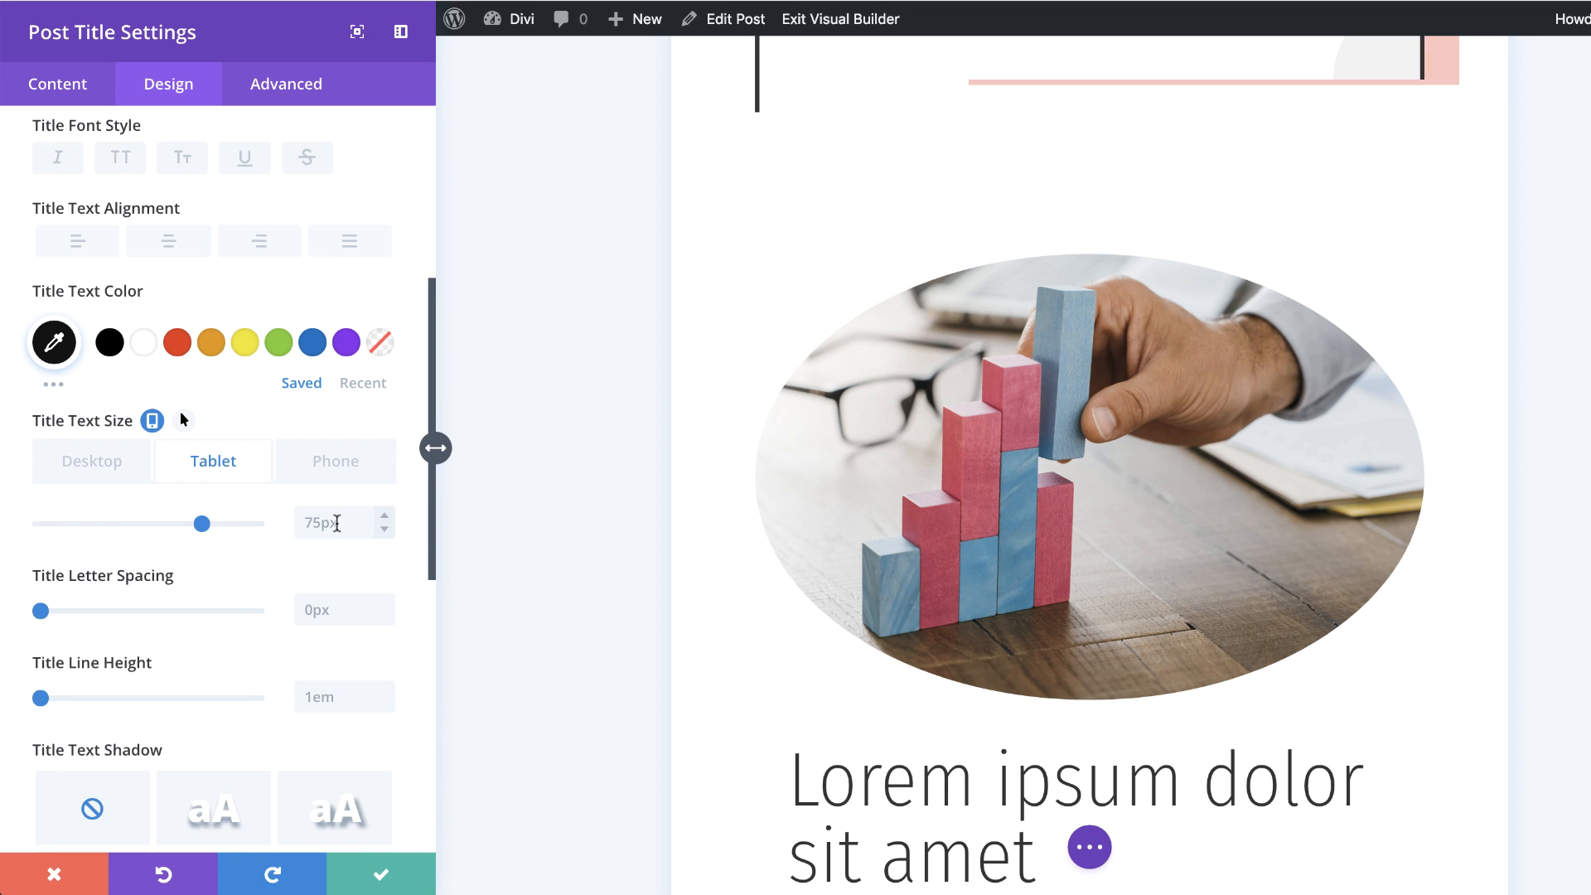
double_click(336, 523)
text(50px)
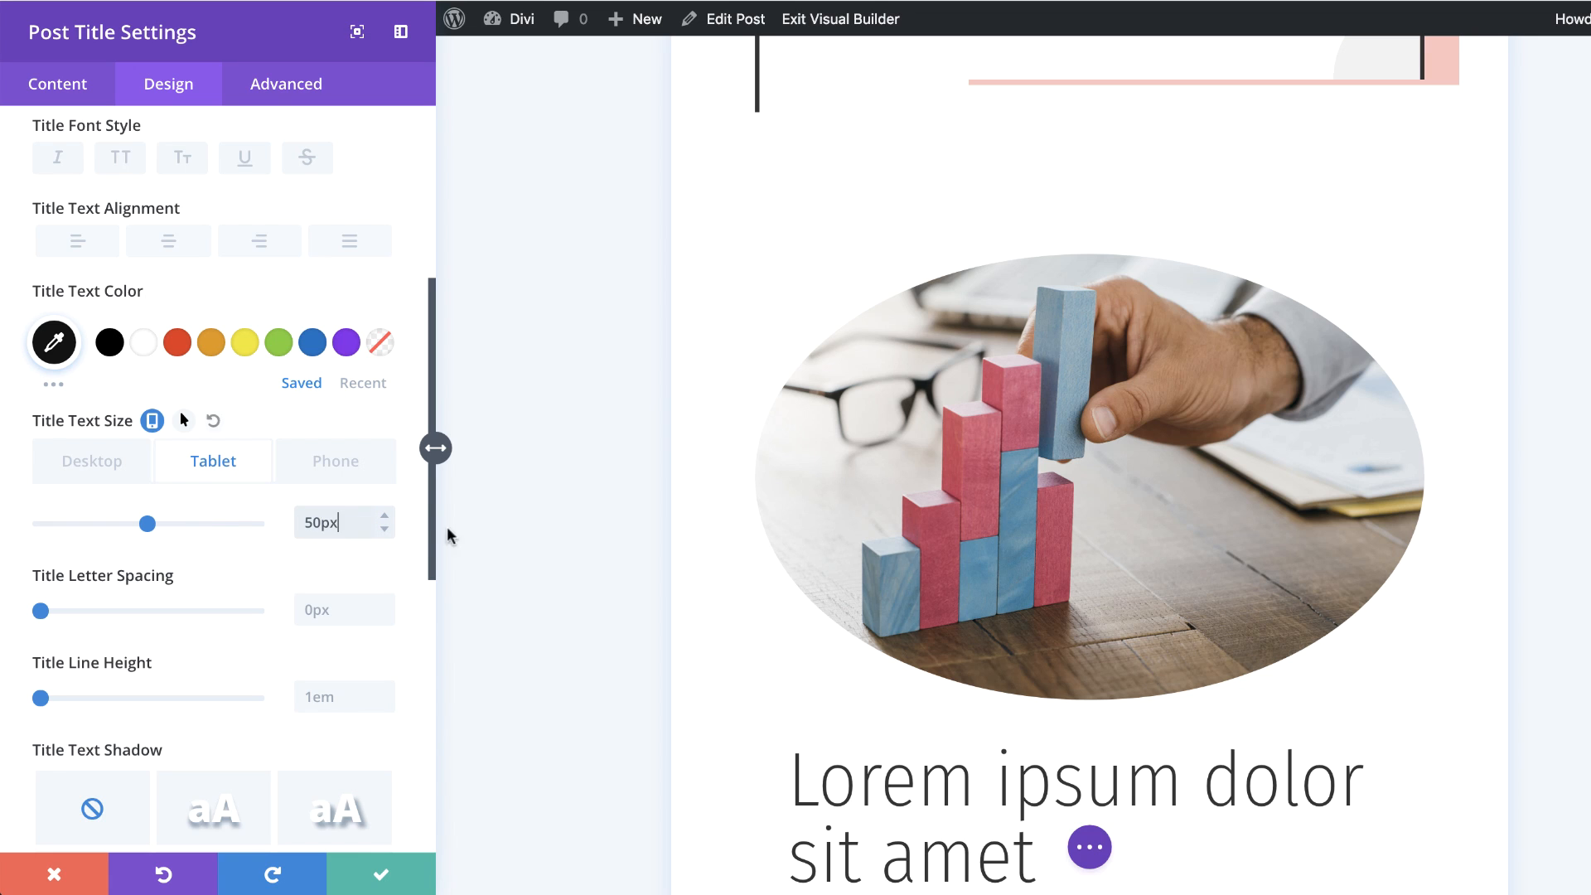
scroll(1027, 709, down, 10)
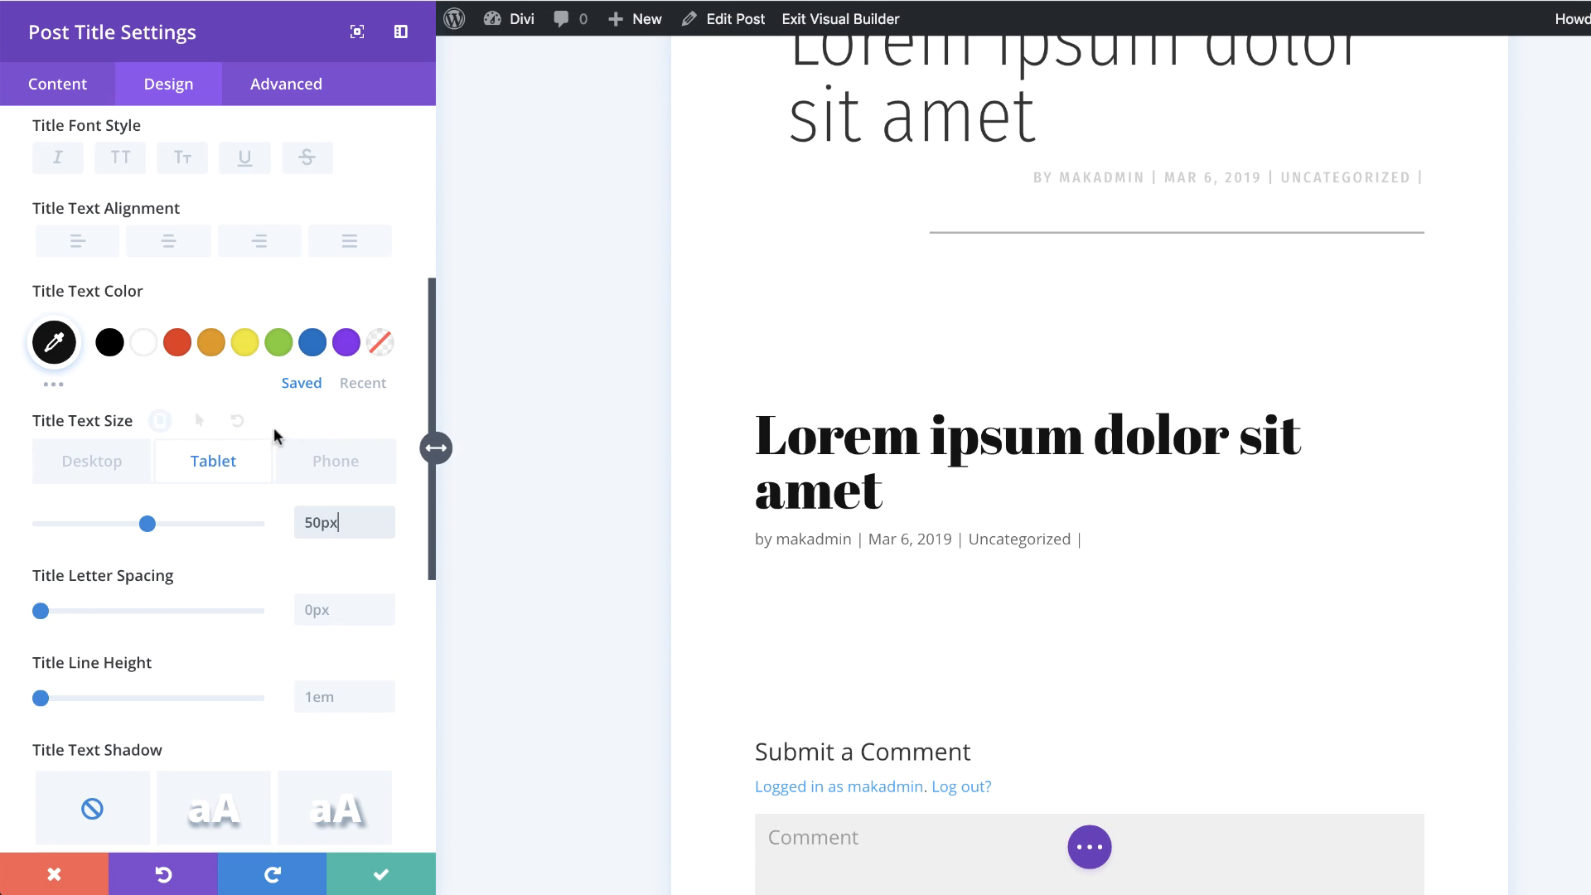
click(341, 469)
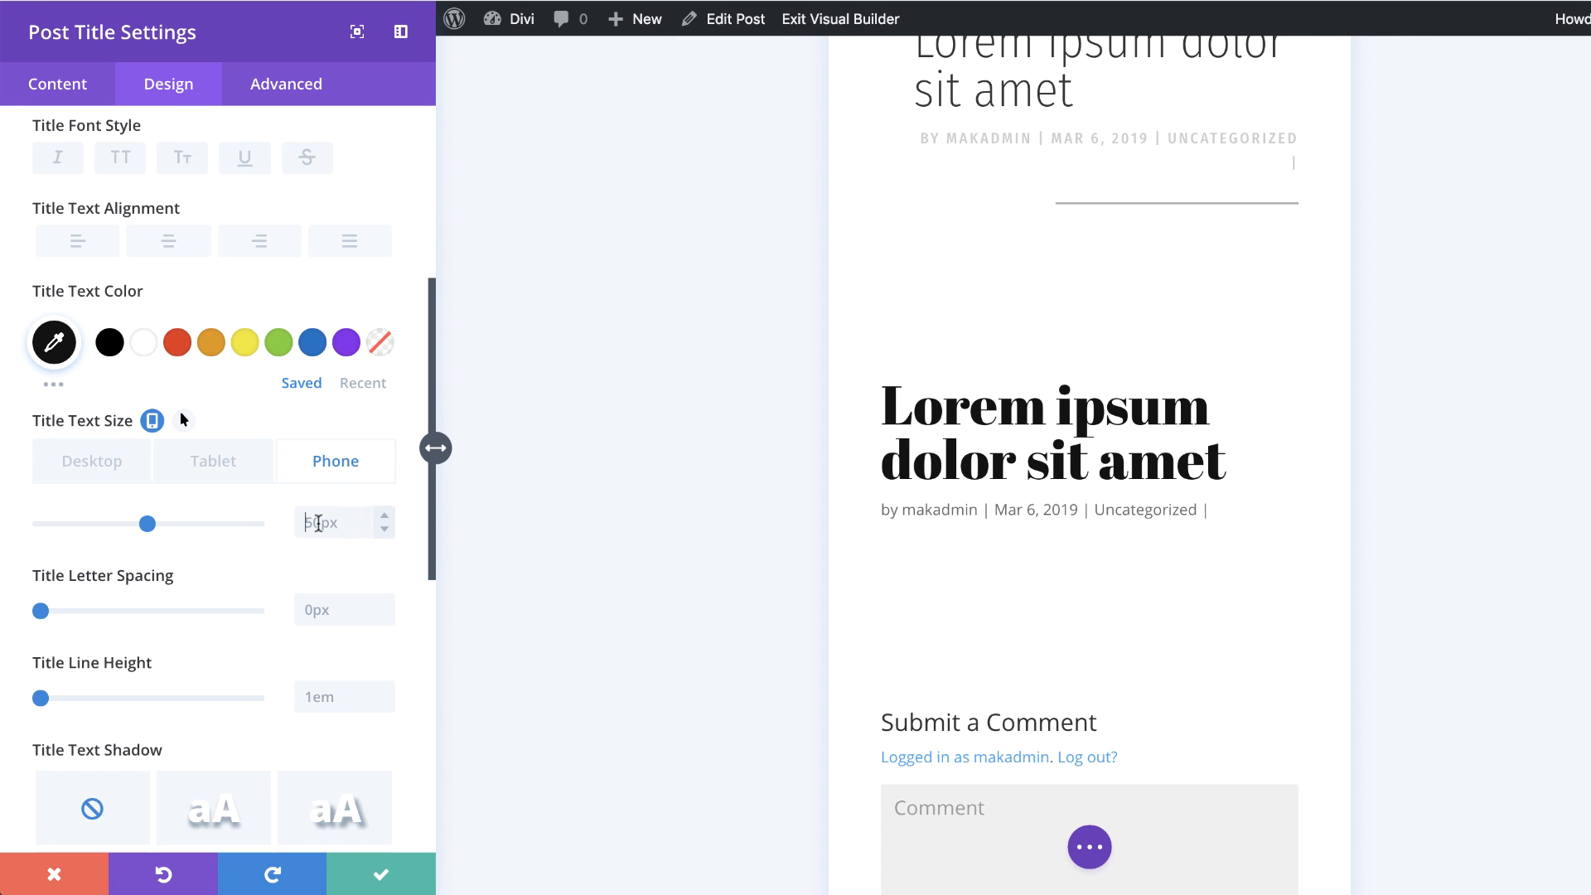
text(30)
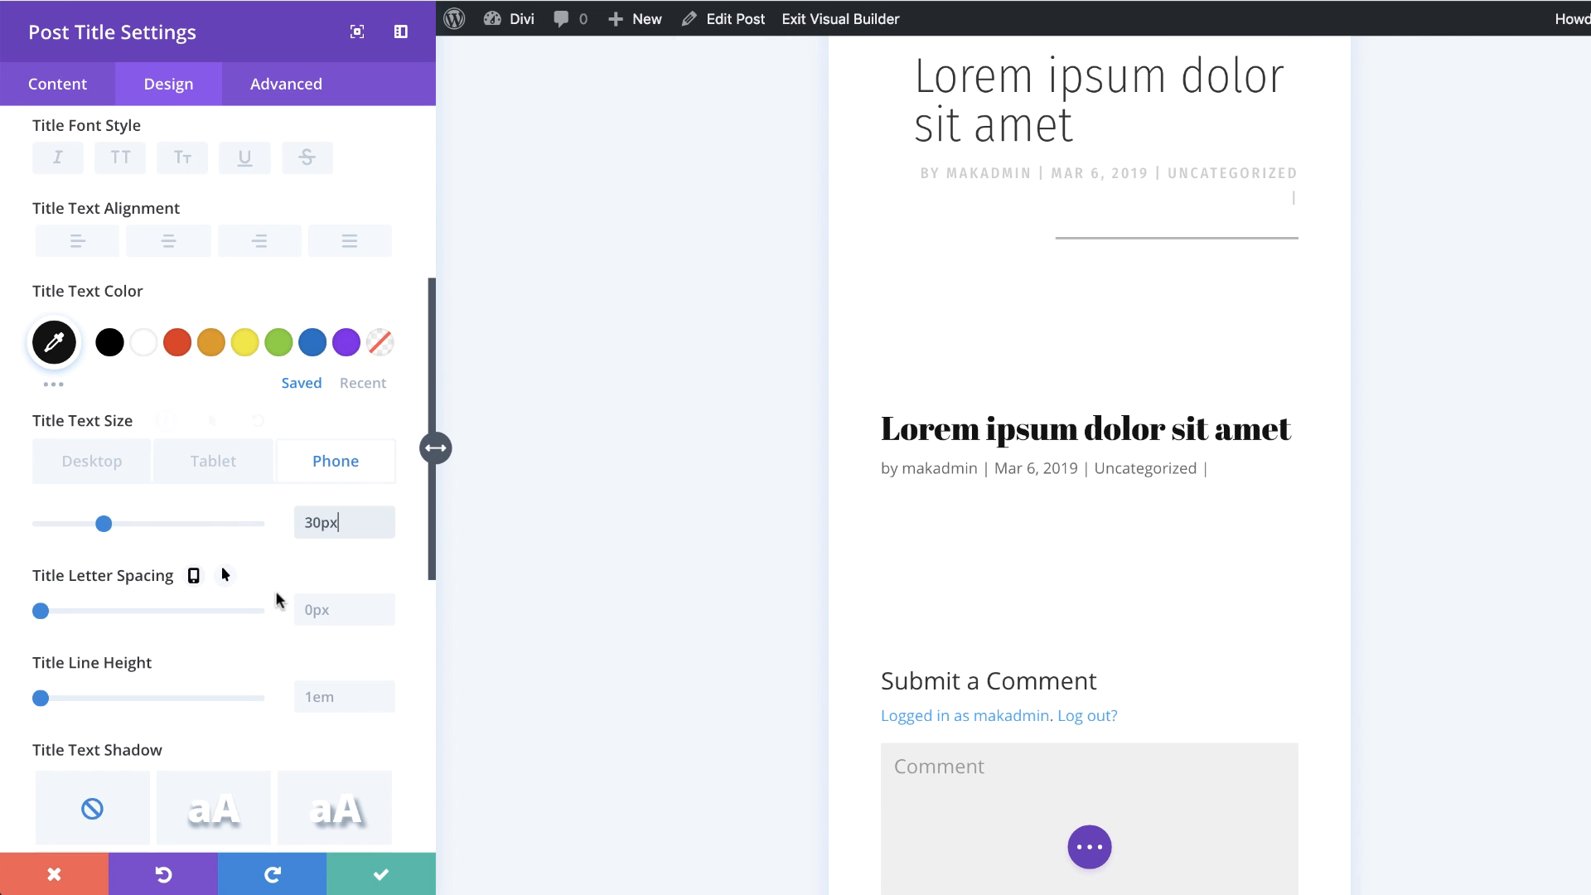
Step: Set the title letter spacing to 2px and the title line height to 1.1em
click(113, 477)
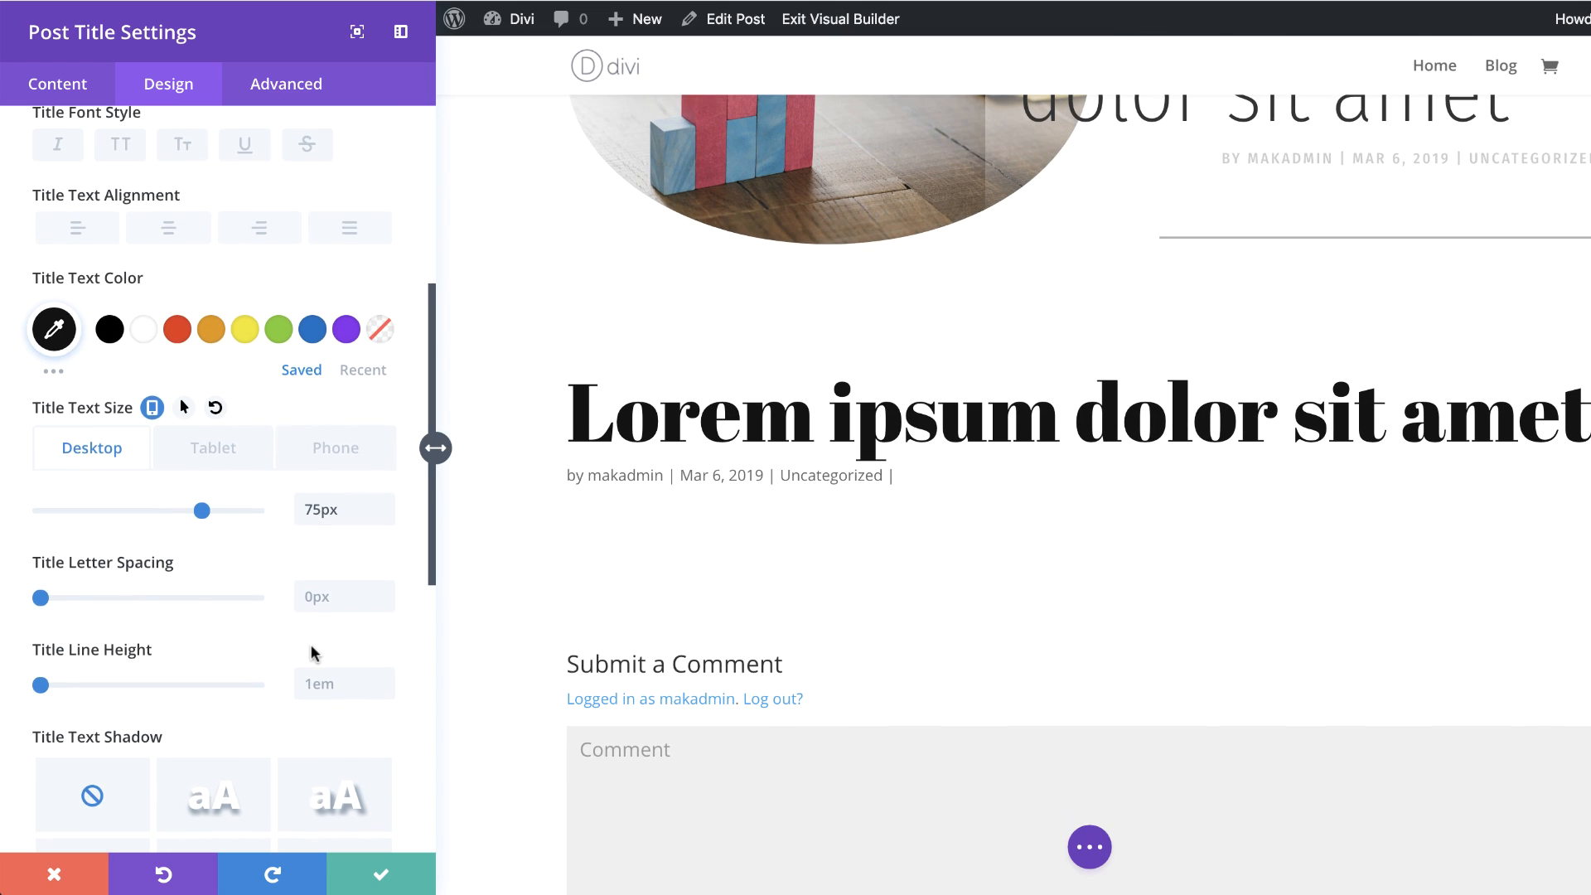
scroll(311, 646, down, 1)
click(345, 582)
text(2)
click(320, 665)
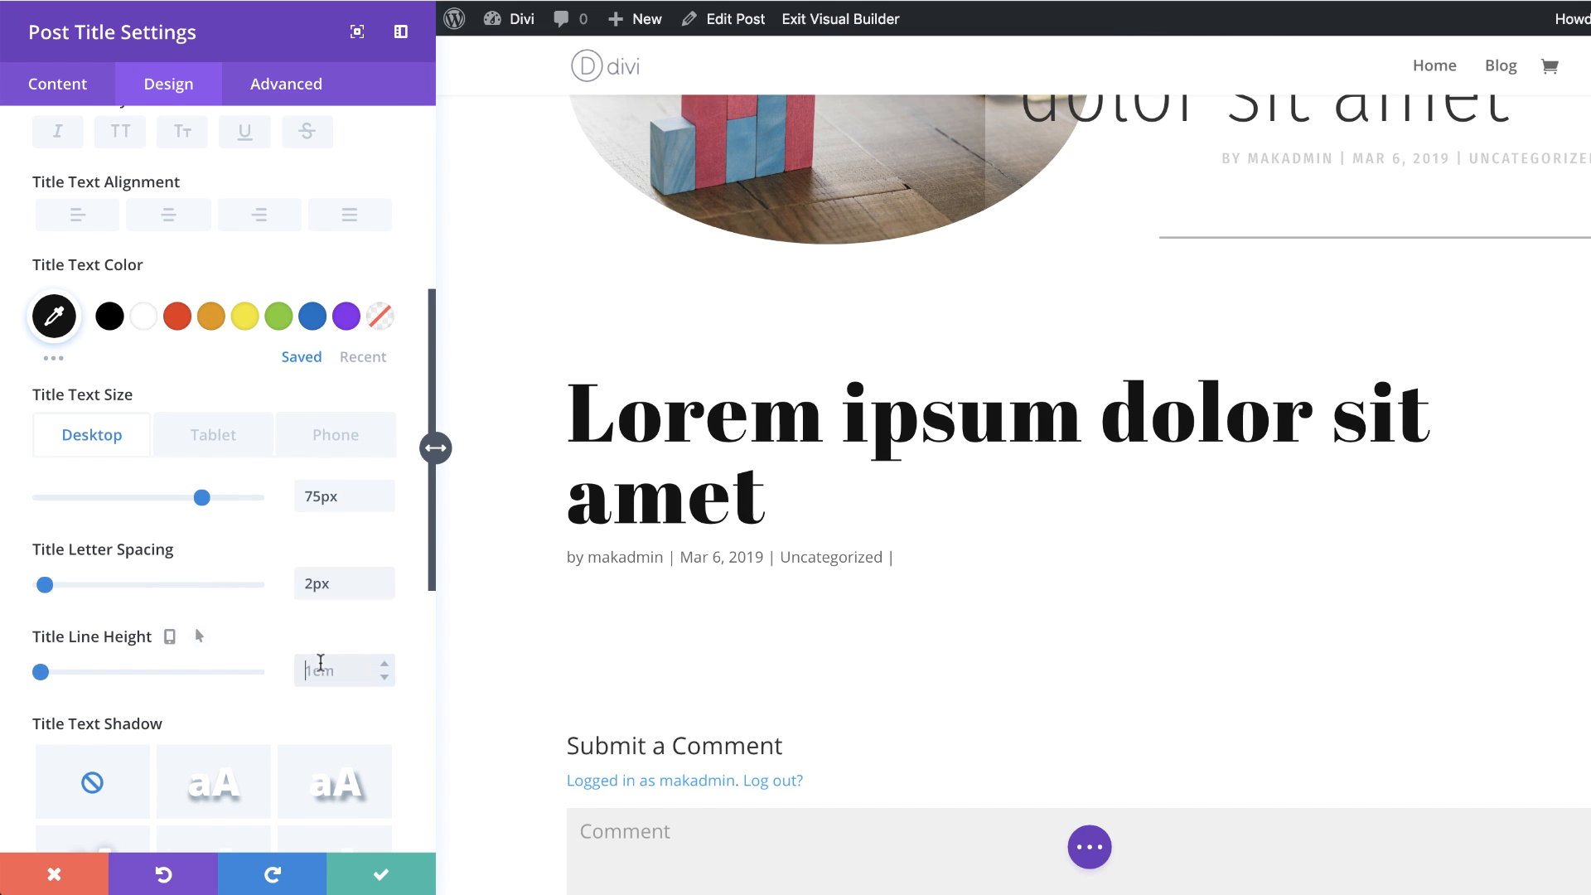
text(1.1em)
scroll(721, 699, down, 1)
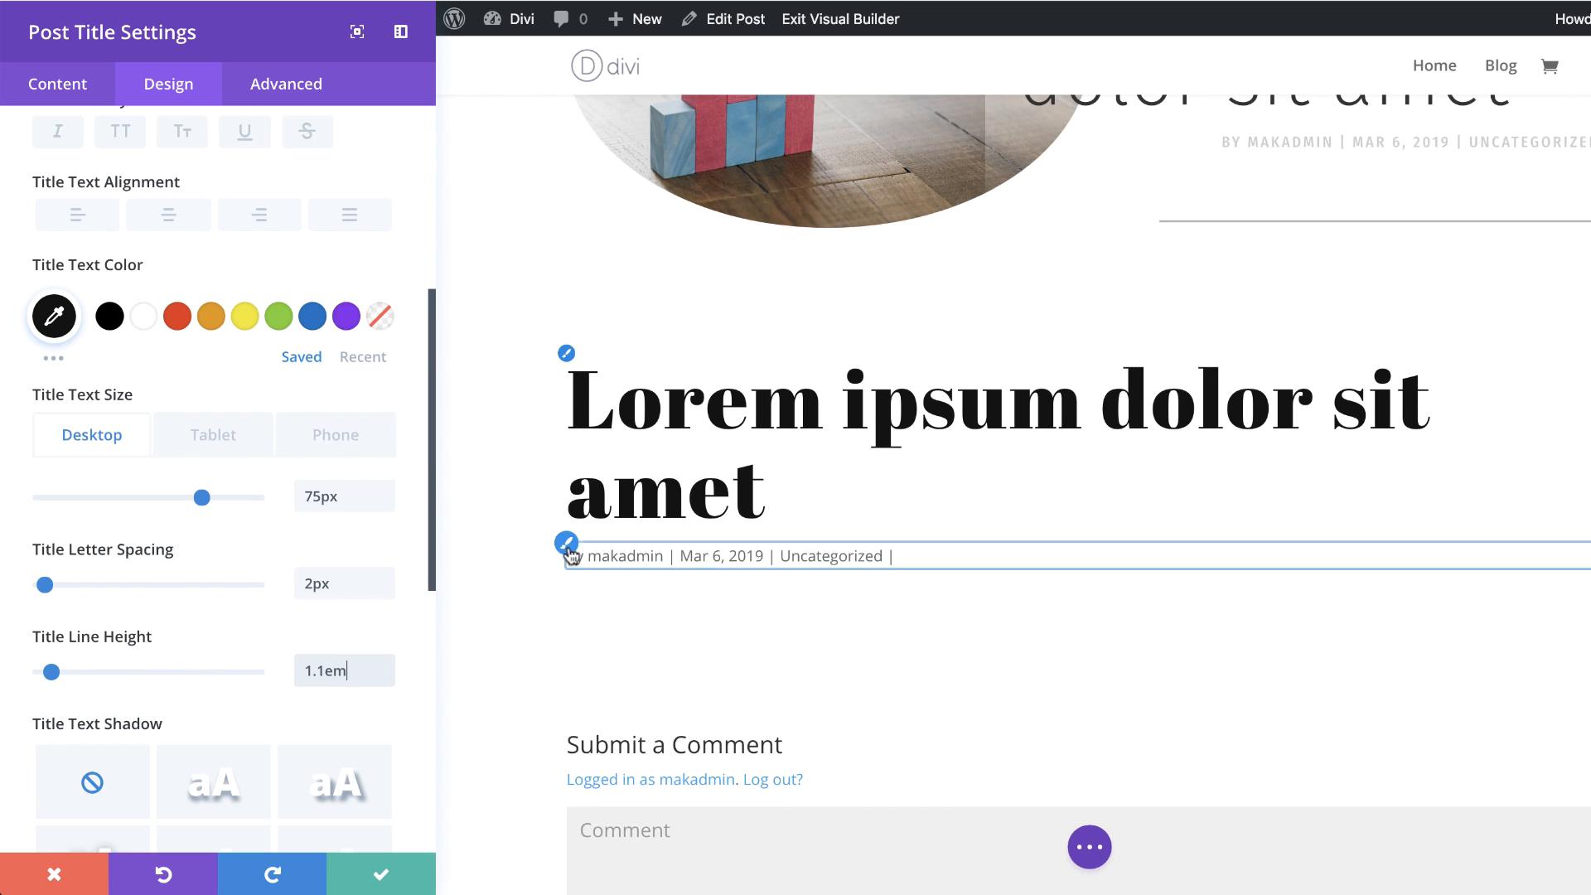
Step: Set the meta font to Roboto Condensed and the meta text color to white
click(568, 549)
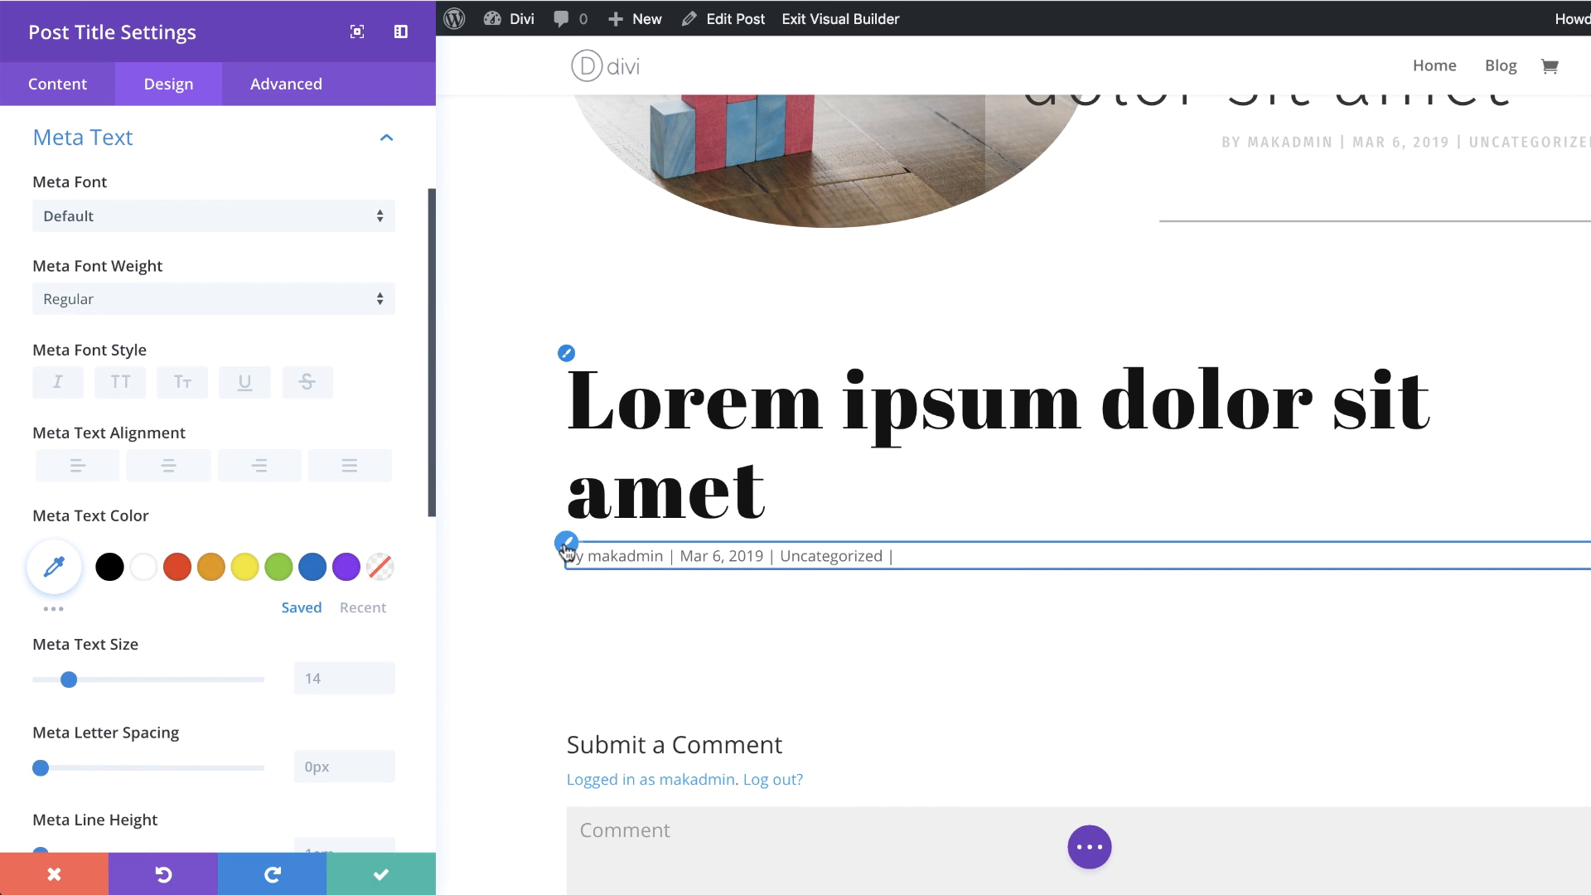
click(134, 224)
text(roboto)
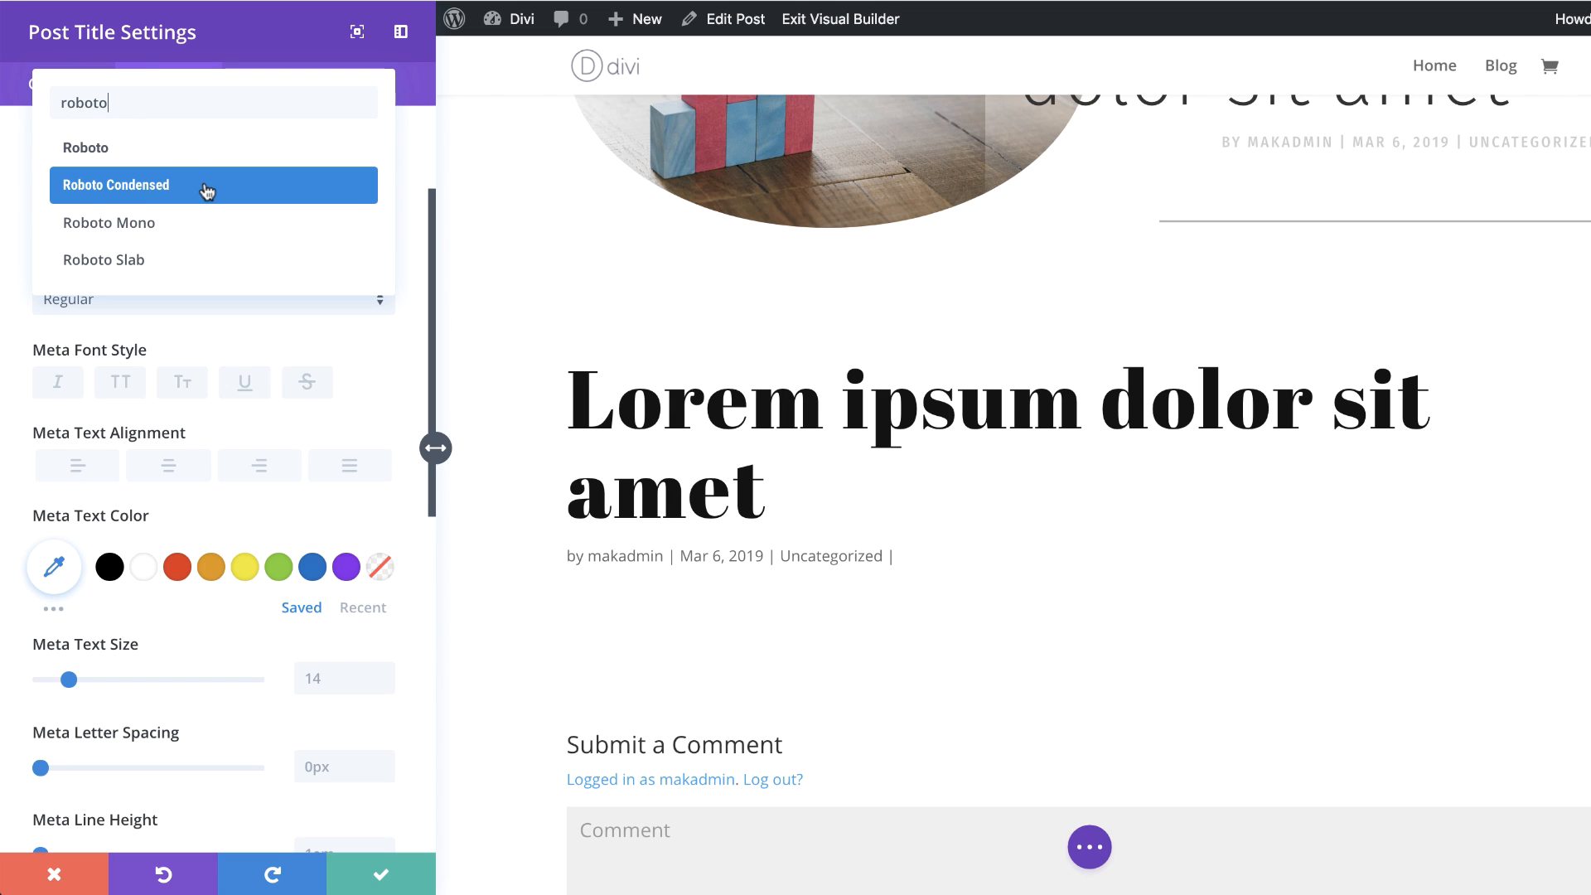
click(206, 191)
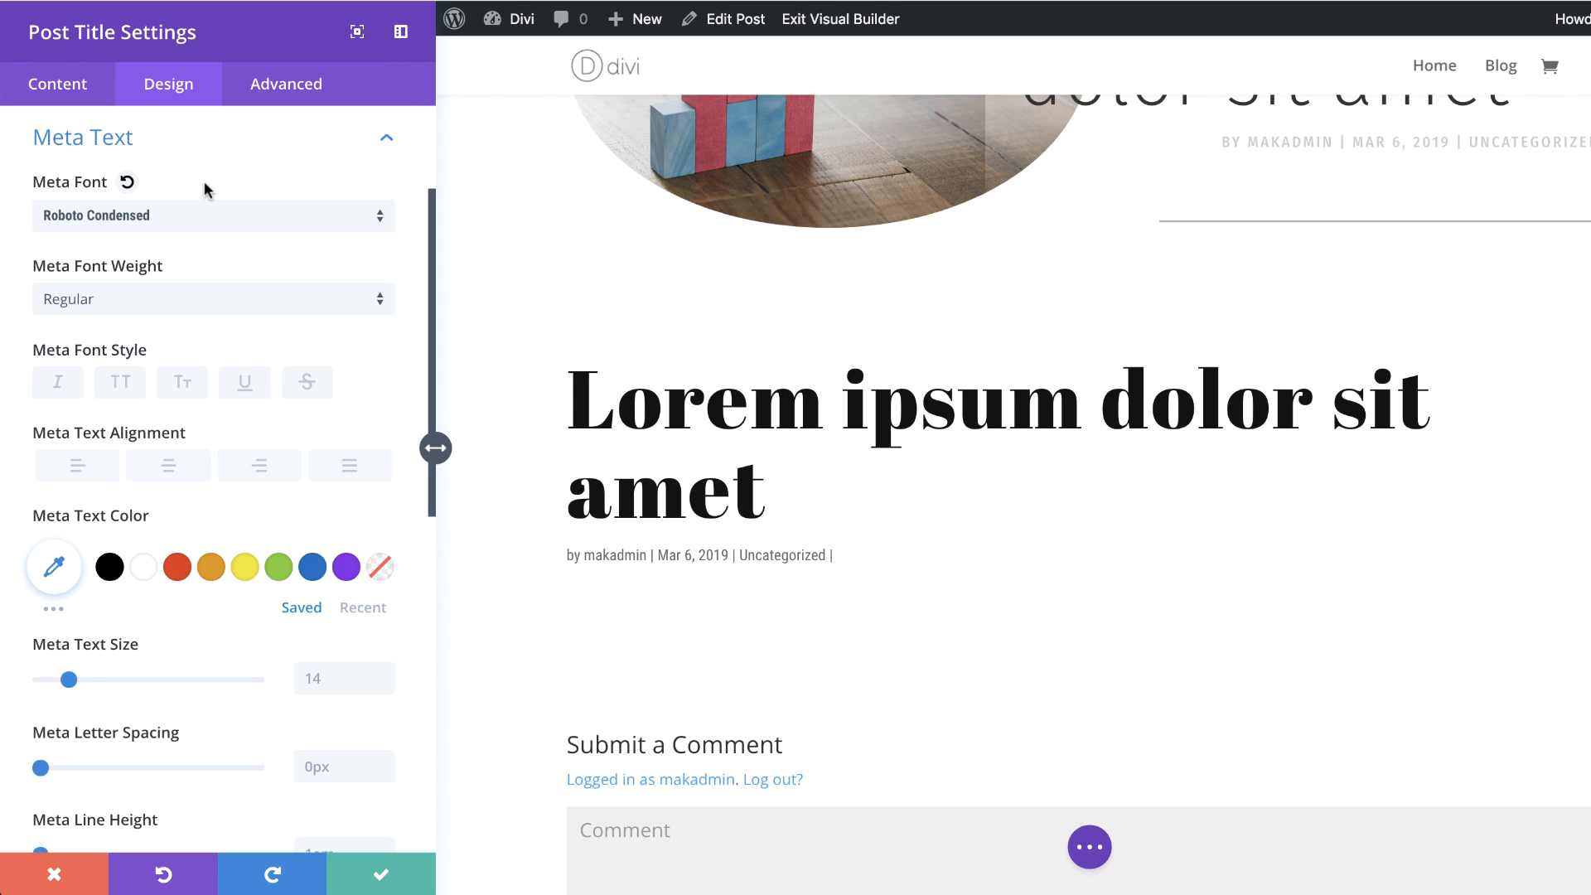
click(142, 572)
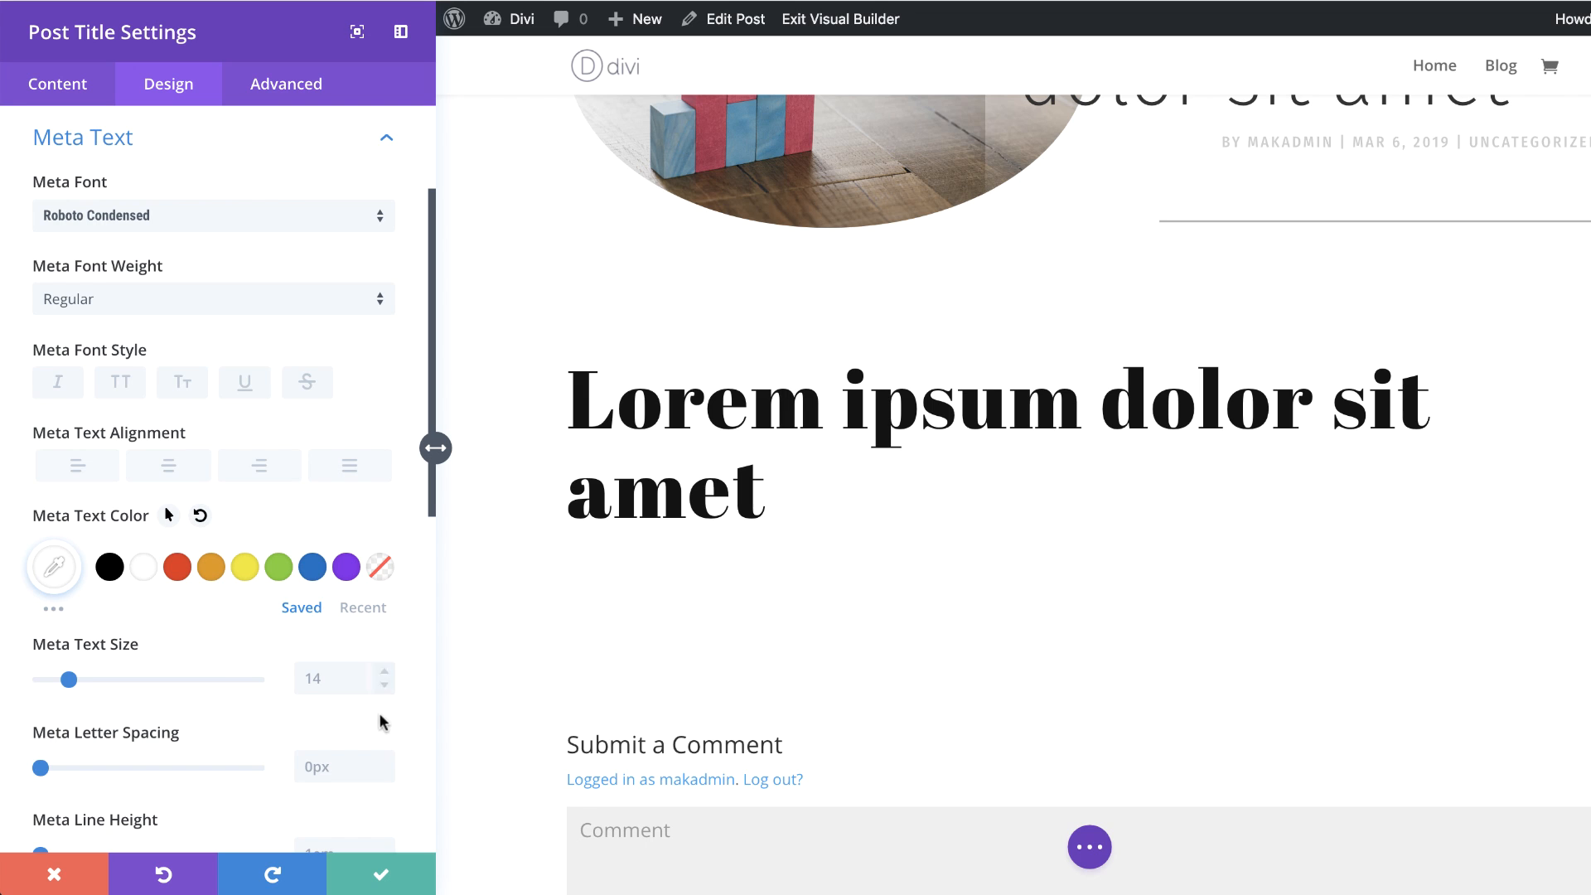
Step: Set the meta letter spacing to 2px and the meta line height to 2em
scroll(335, 750, down, 3)
click(333, 543)
text(2)
click(324, 640)
text(2em)
scroll(302, 607, down, 6)
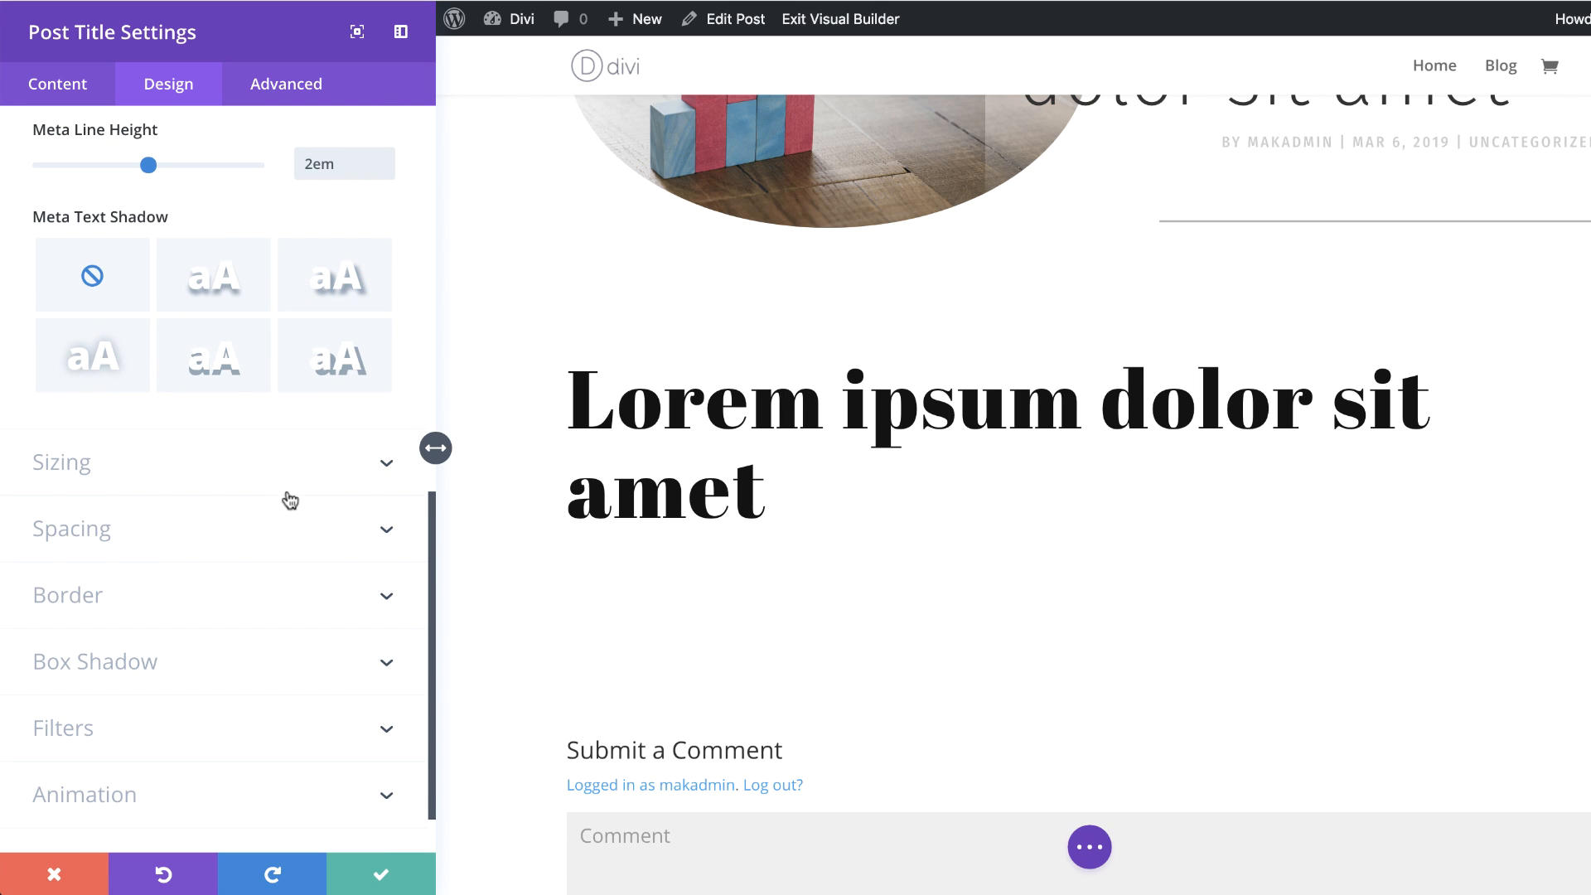
Step: Set the module width to 60% on desktop and 90% on phone
click(155, 477)
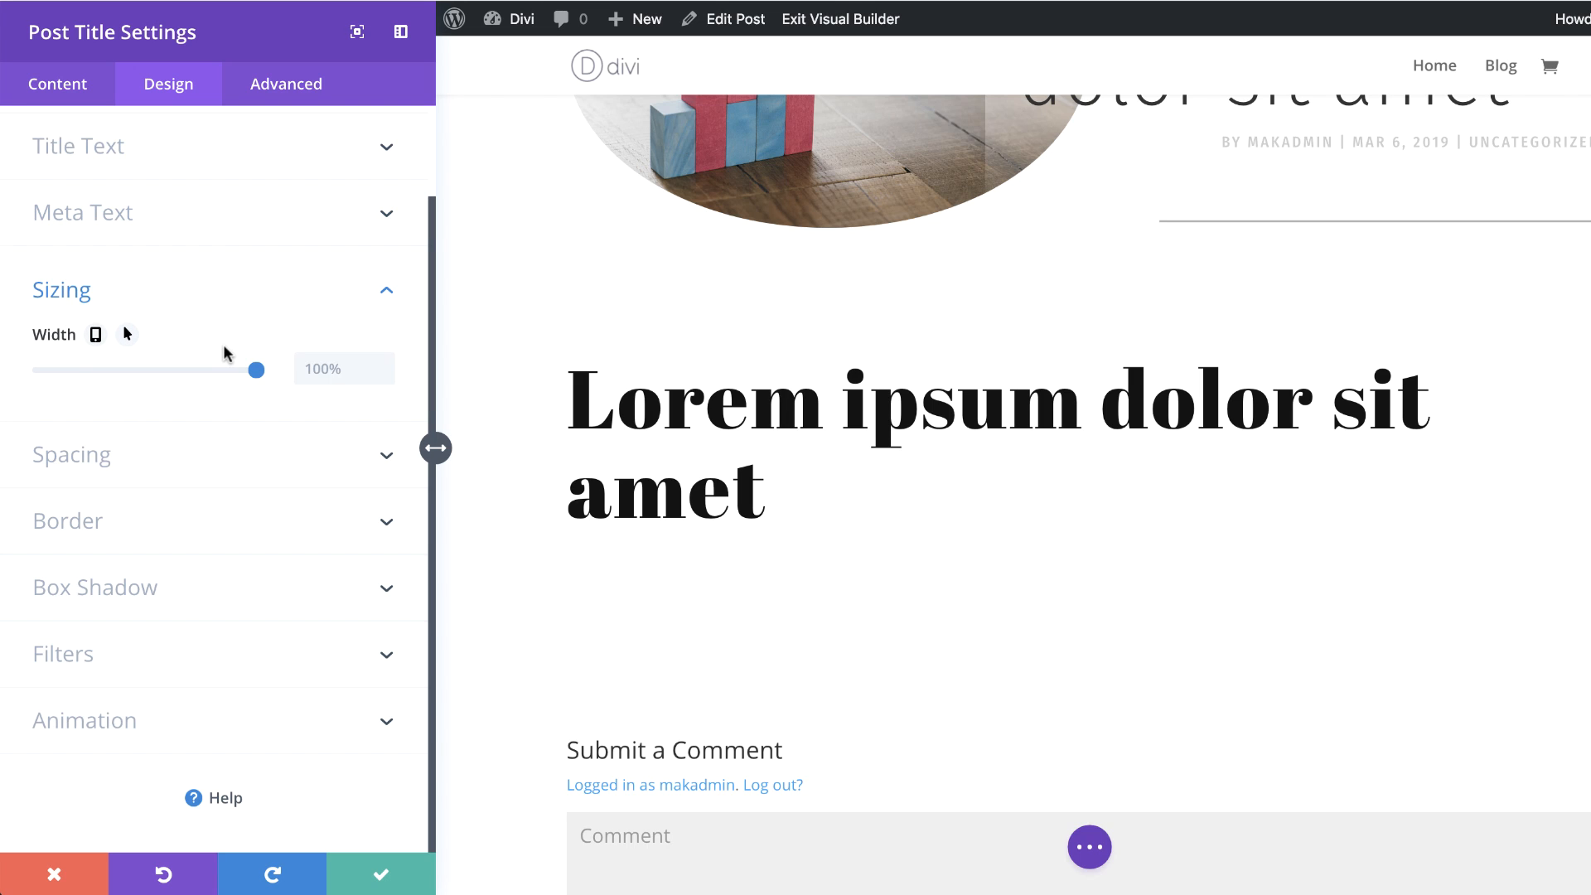
click(307, 368)
text(60%)
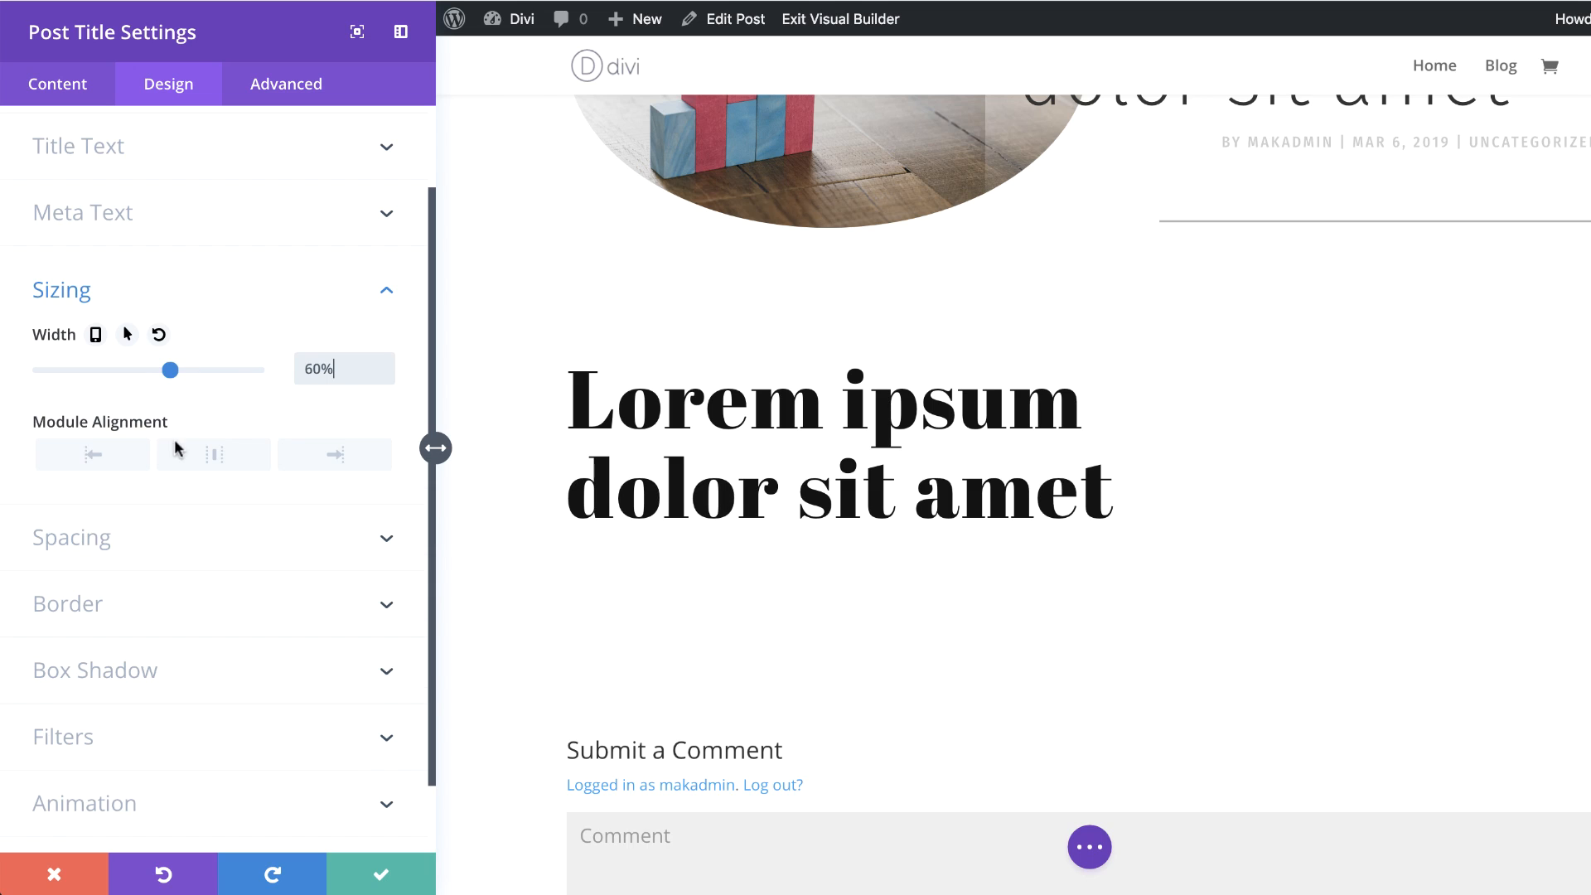
click(95, 334)
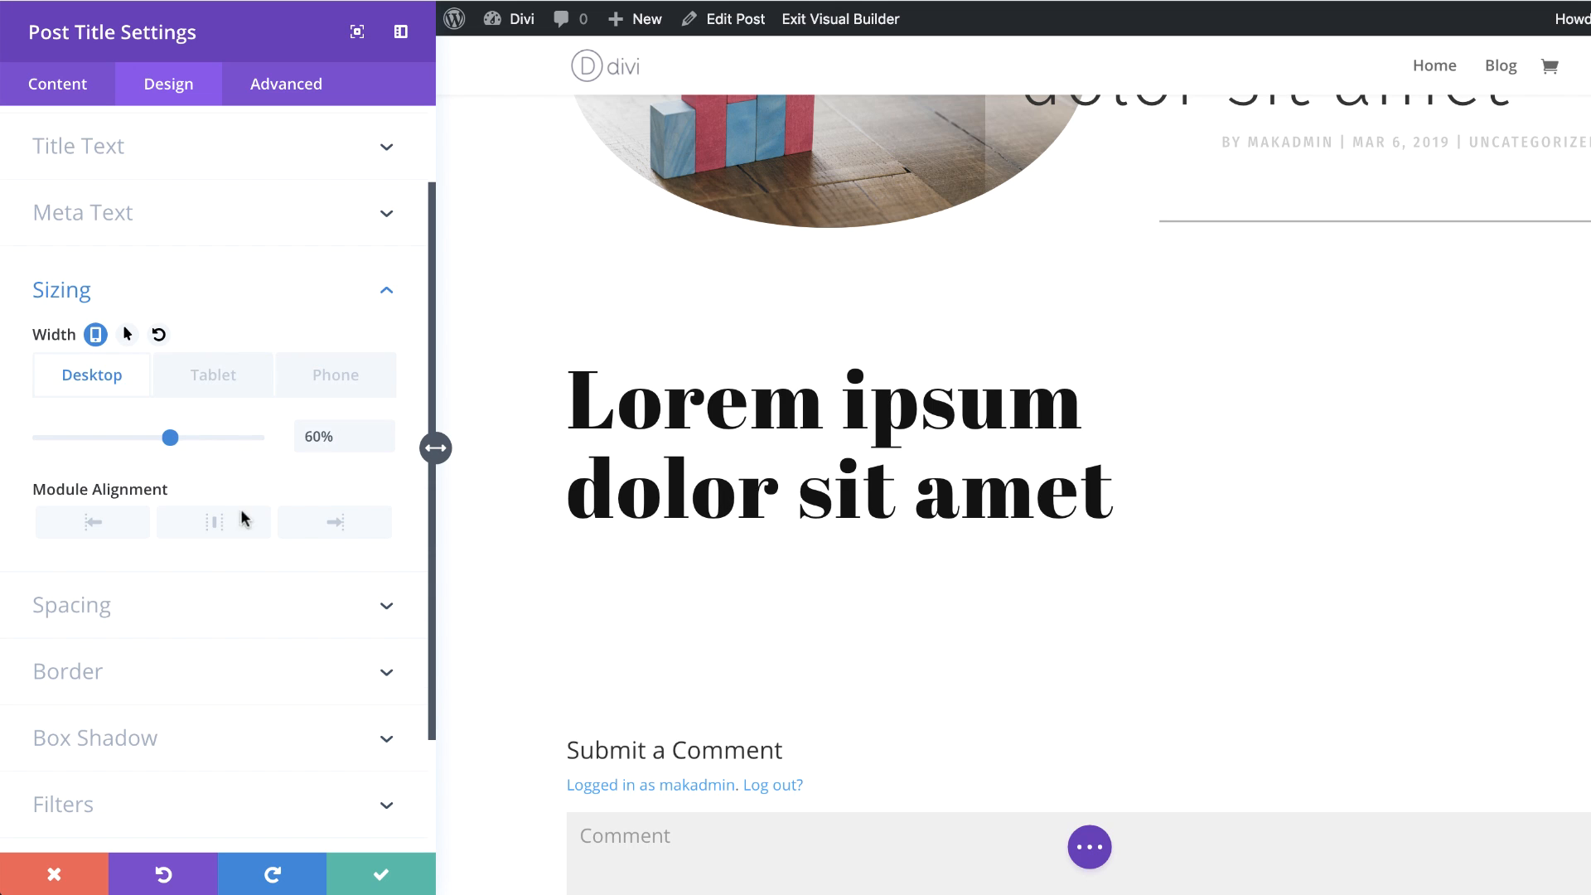
click(215, 373)
click(332, 438)
text(90%)
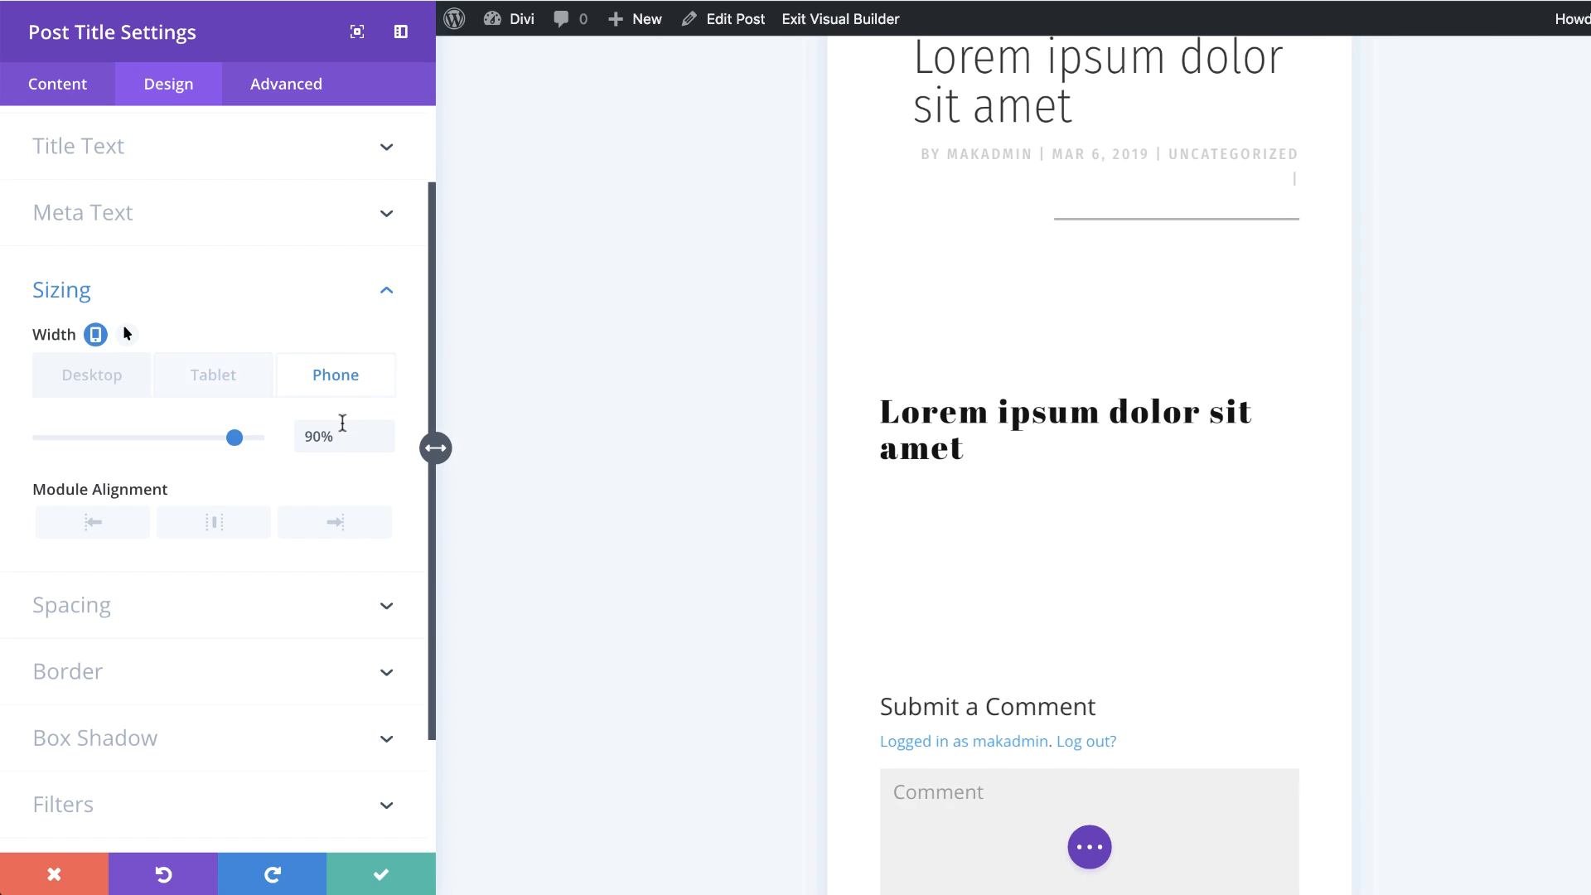
key(Tab)
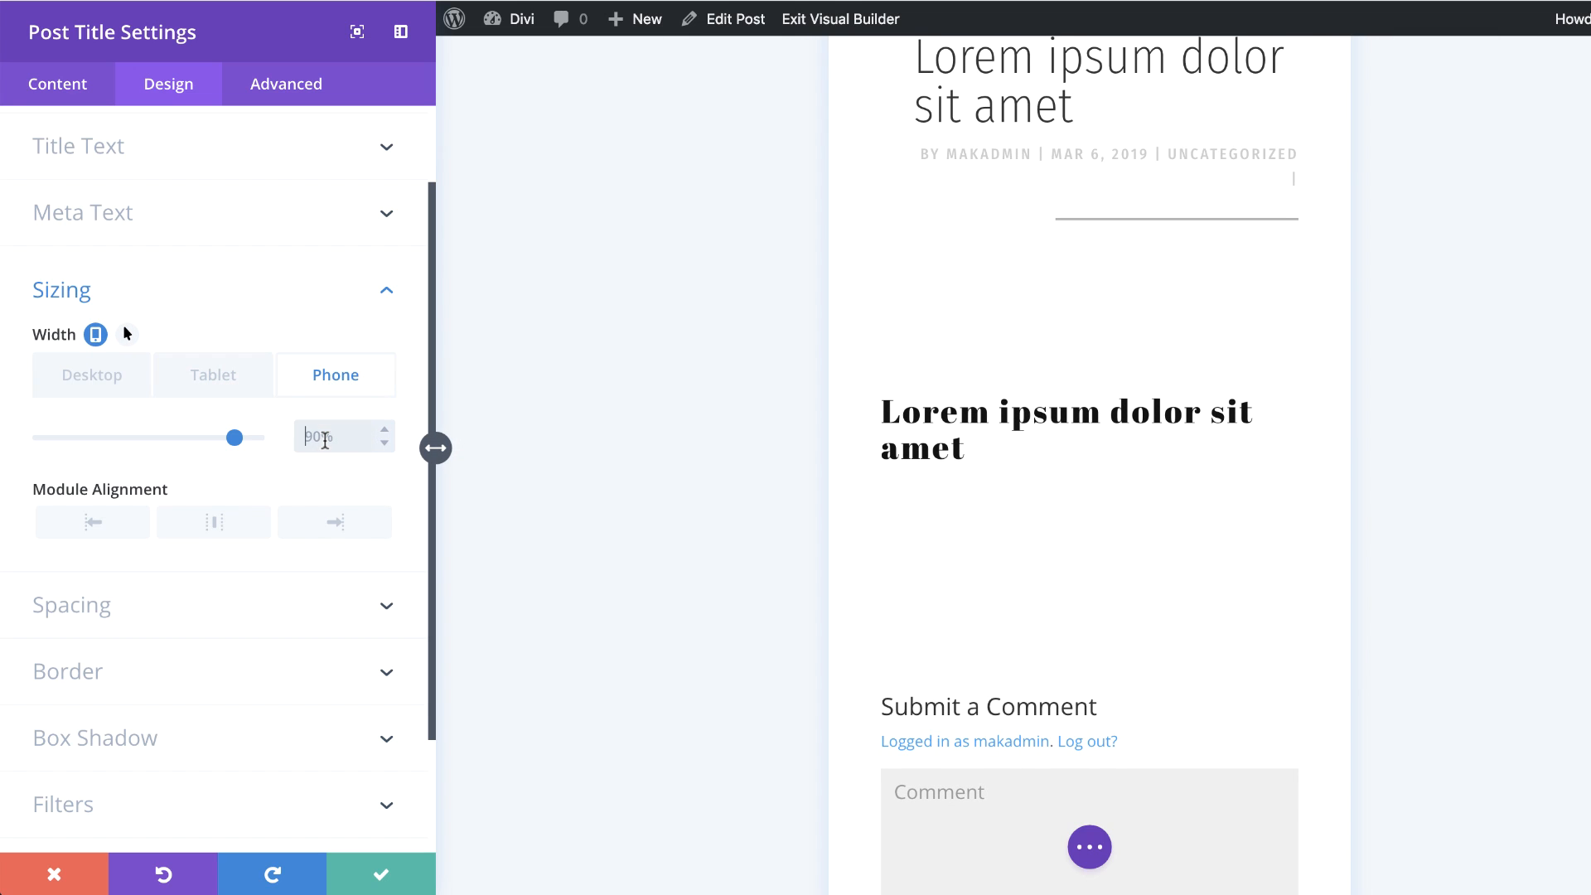
Step: Switch the width back to desktop and set the module's left padding to 3vw
click(99, 372)
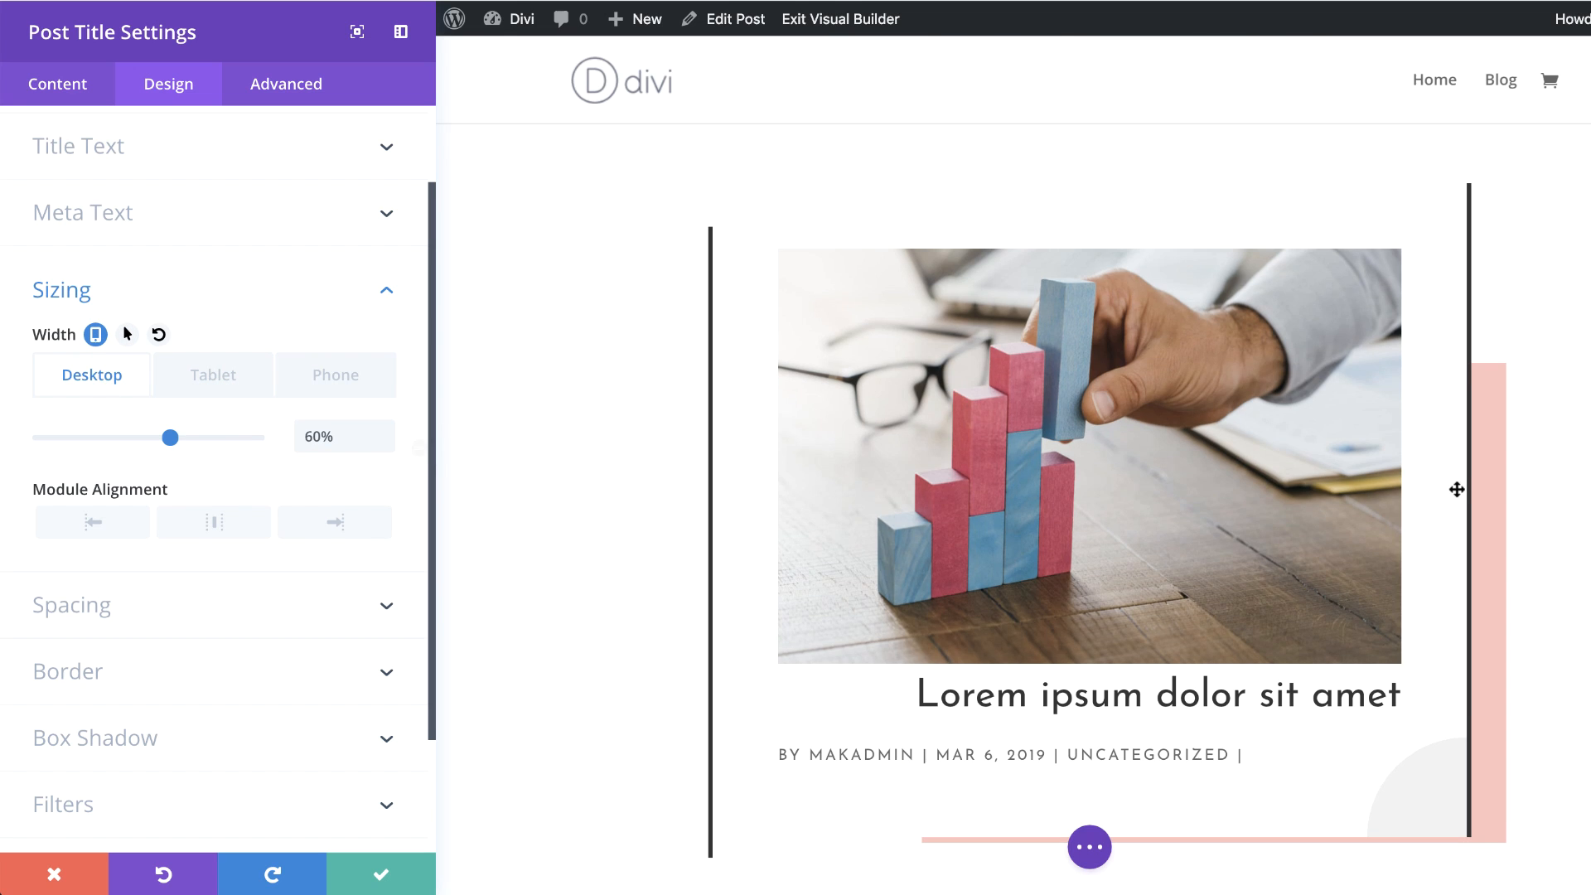
scroll(1457, 491, down, 2)
mouse_move(1133, 330)
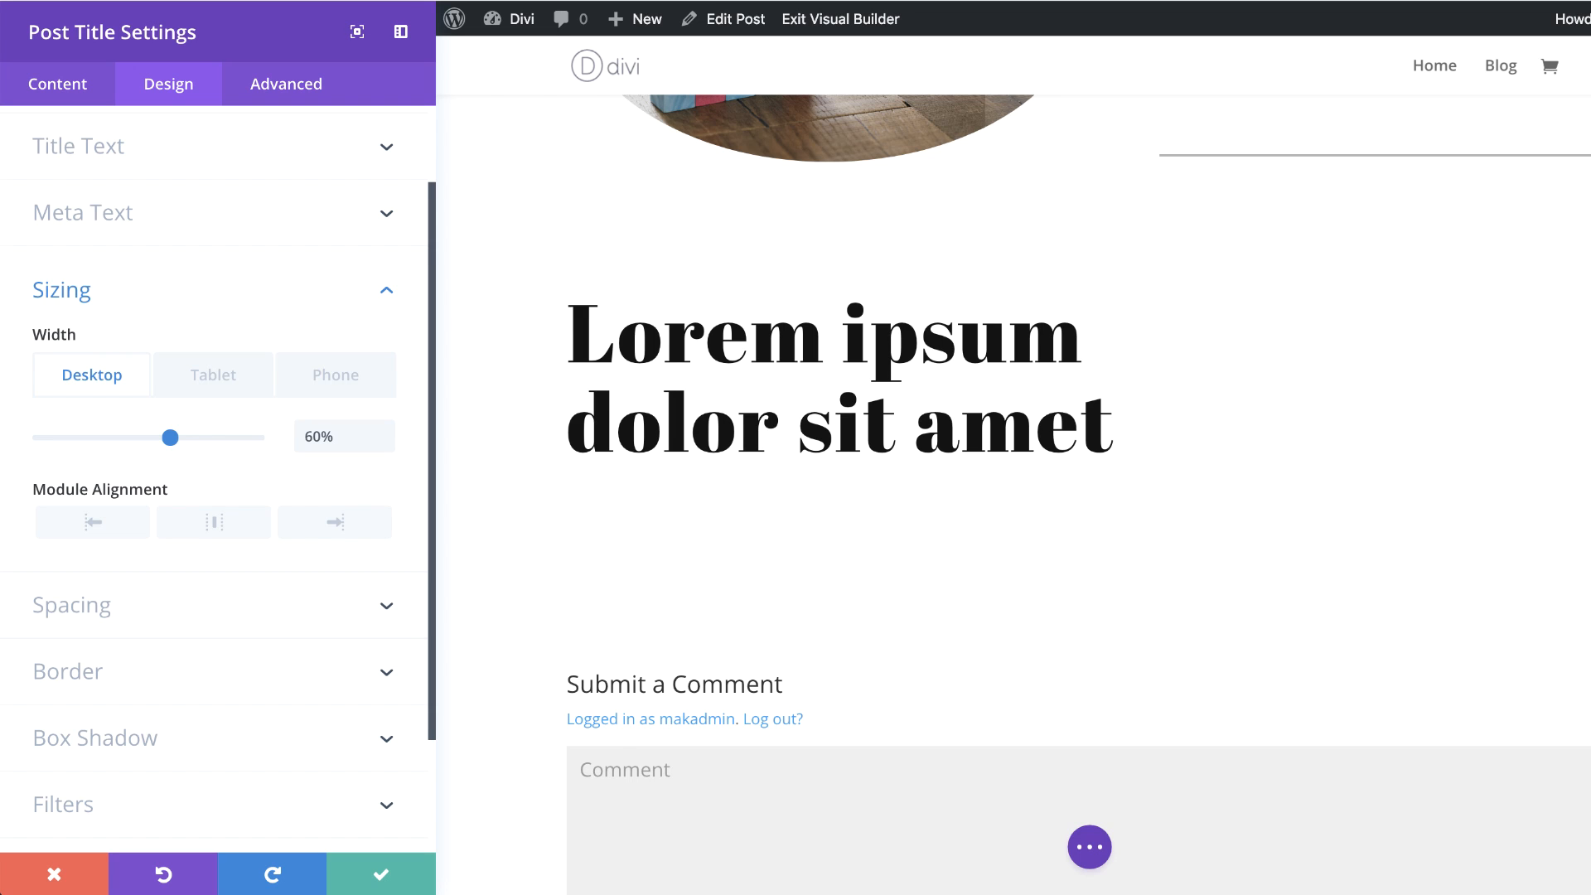
click(124, 605)
text(3vw)
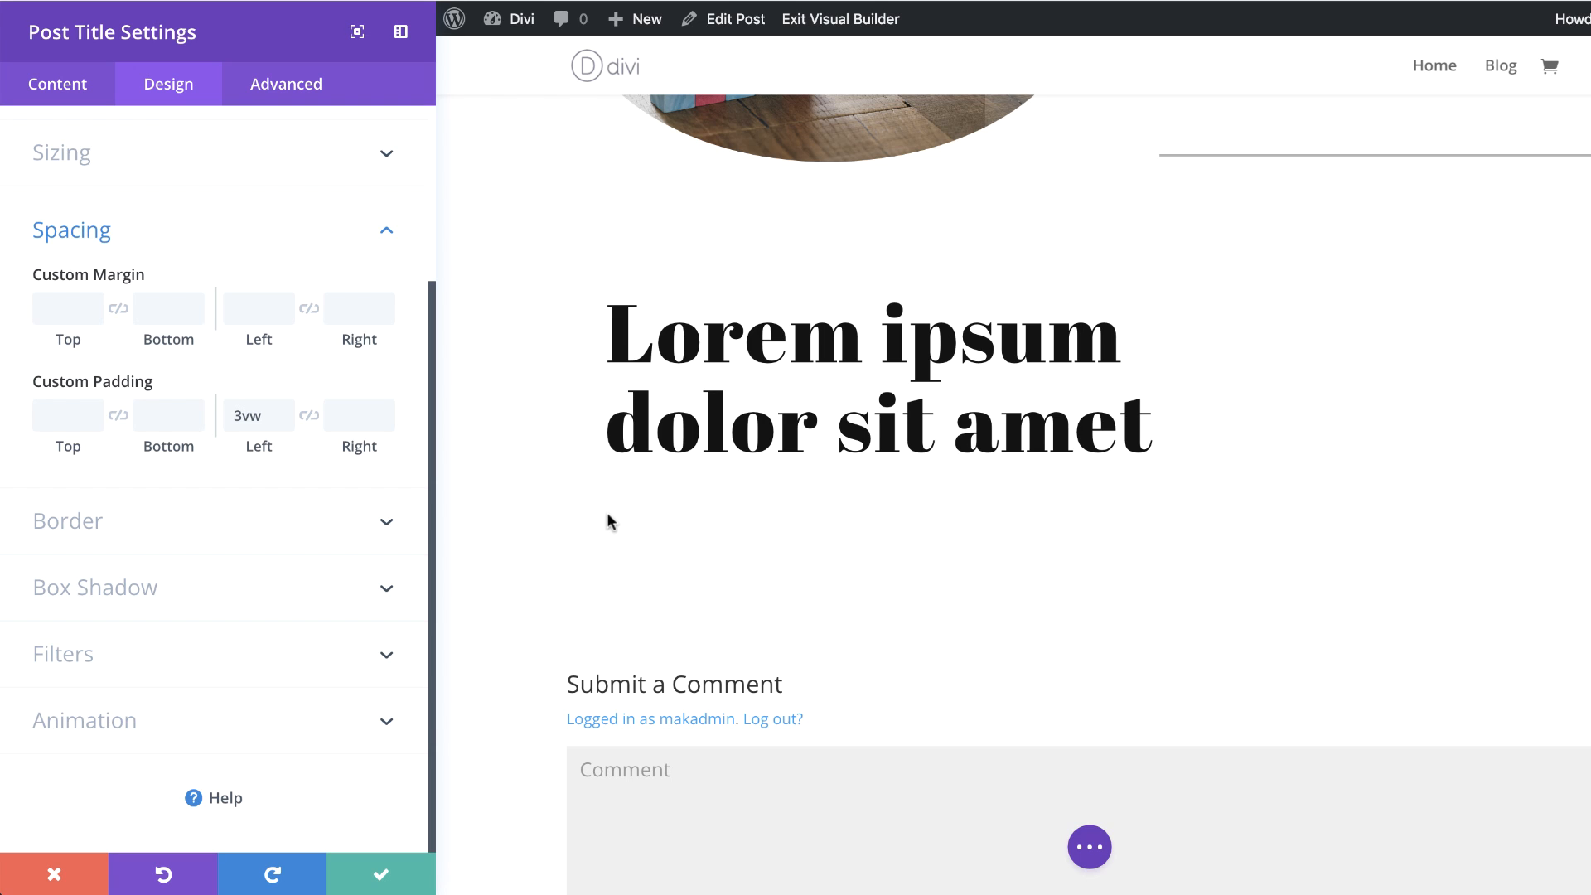
Step: Apply the inner box shadow preset with horizontal position 0px and vertical position -32px
click(129, 586)
click(358, 555)
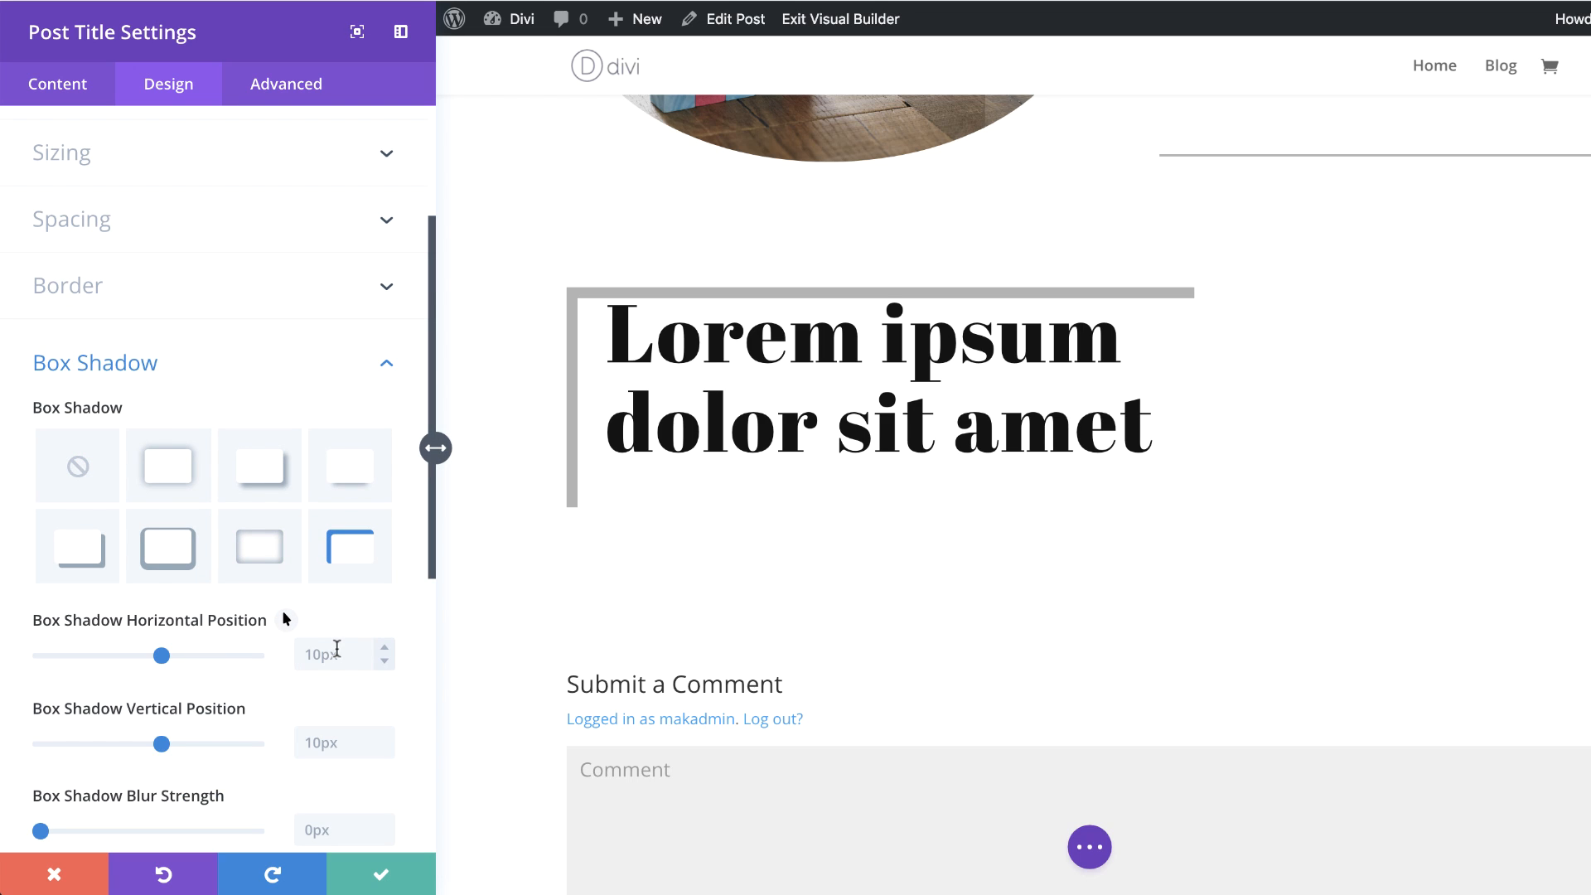
double_click(335, 654)
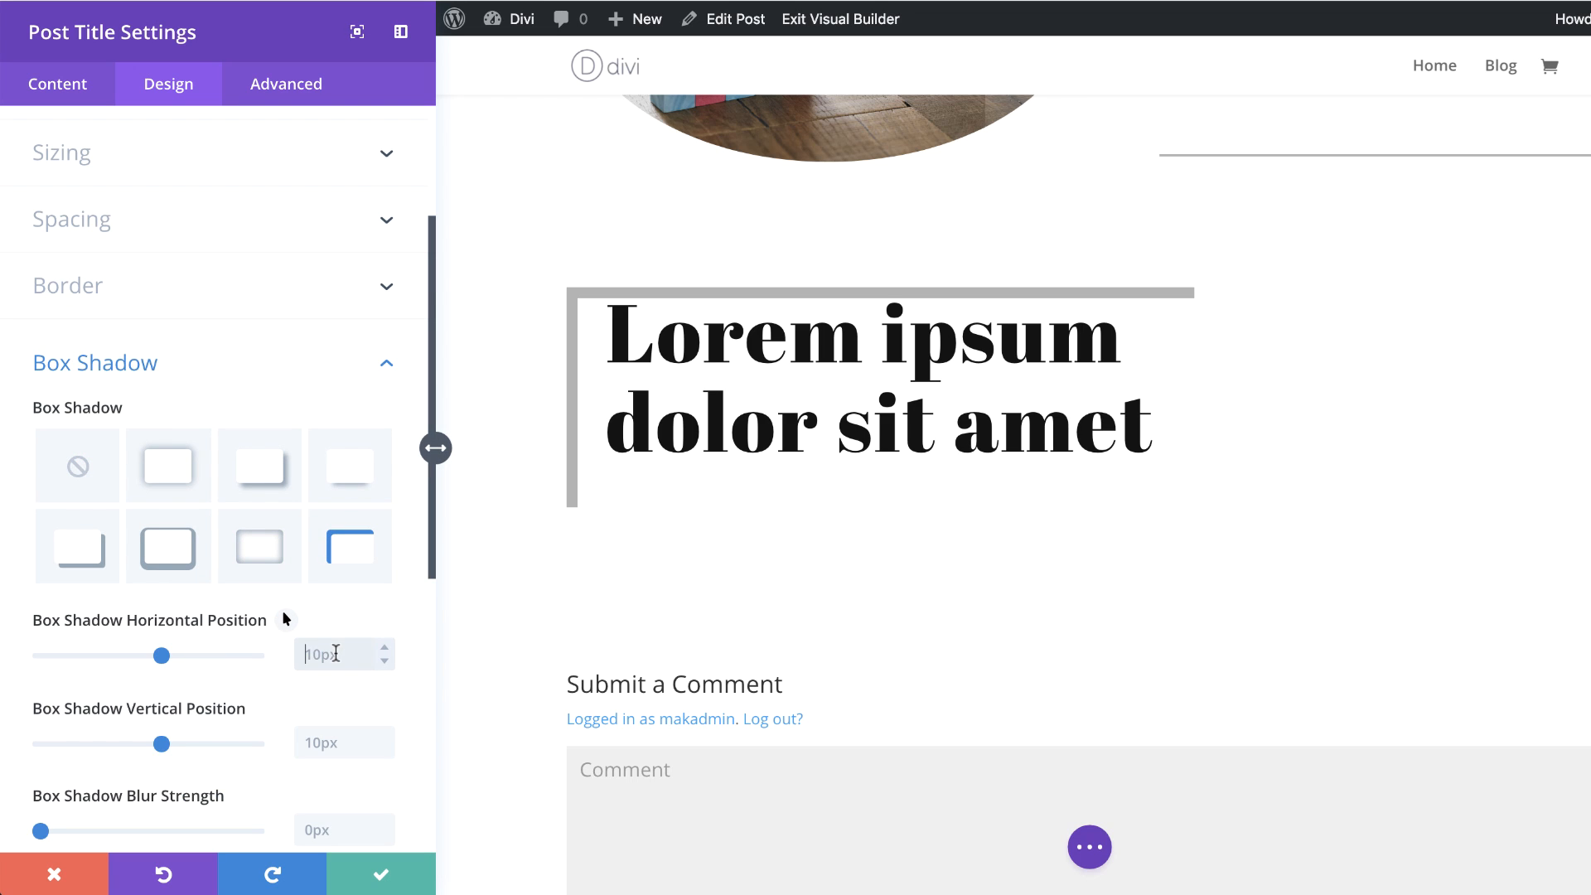
text(0px)
click(340, 744)
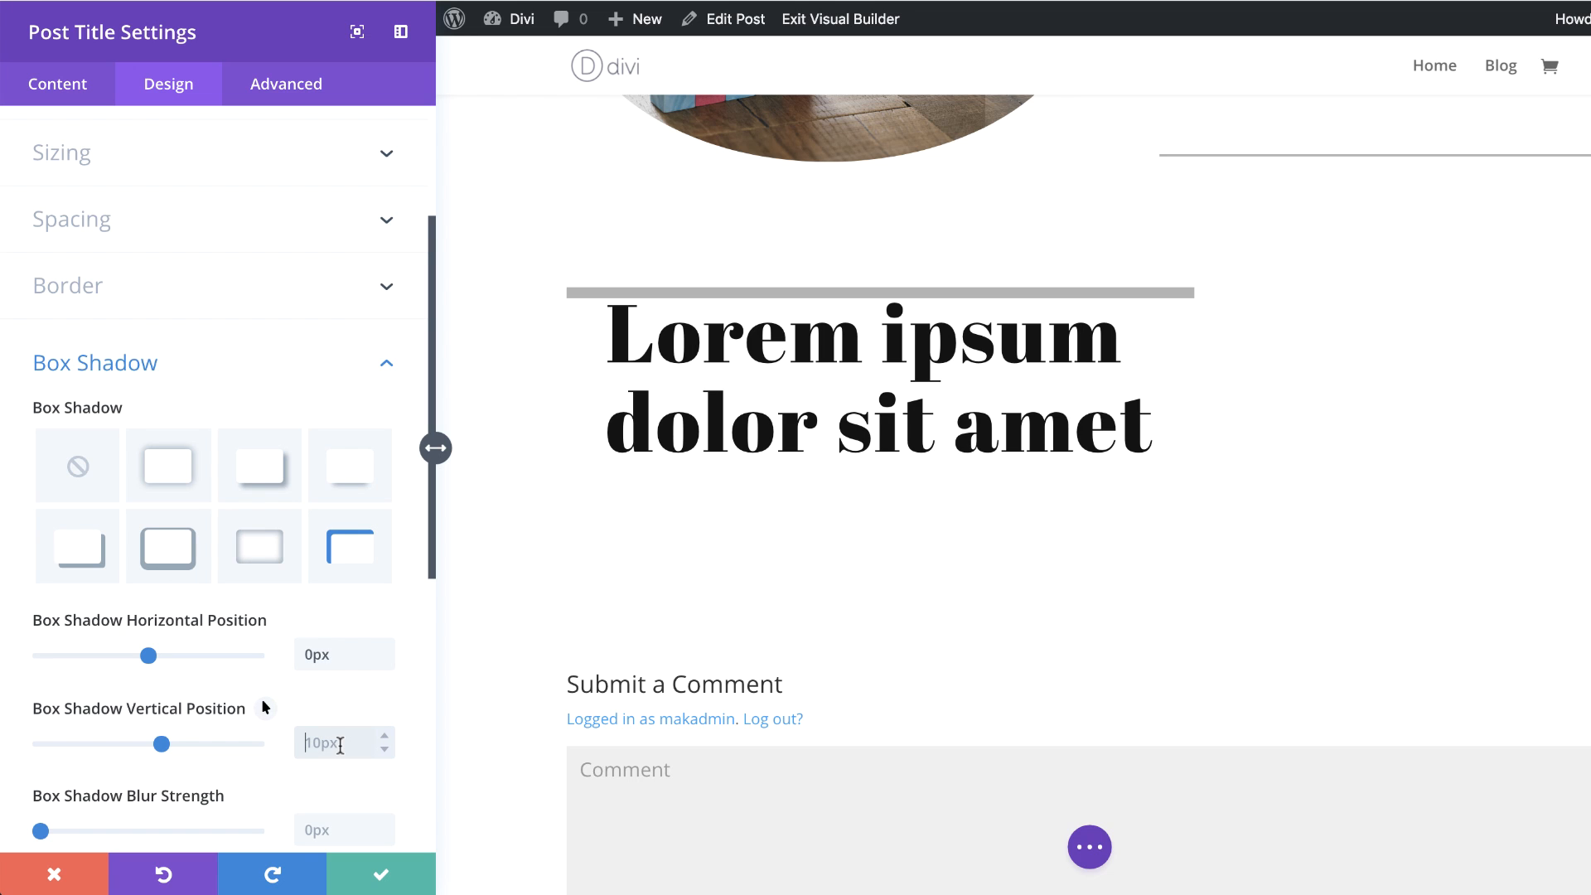
text(-32px)
Step: Set the shadow color to fully opaque #121212
scroll(232, 787, down, 5)
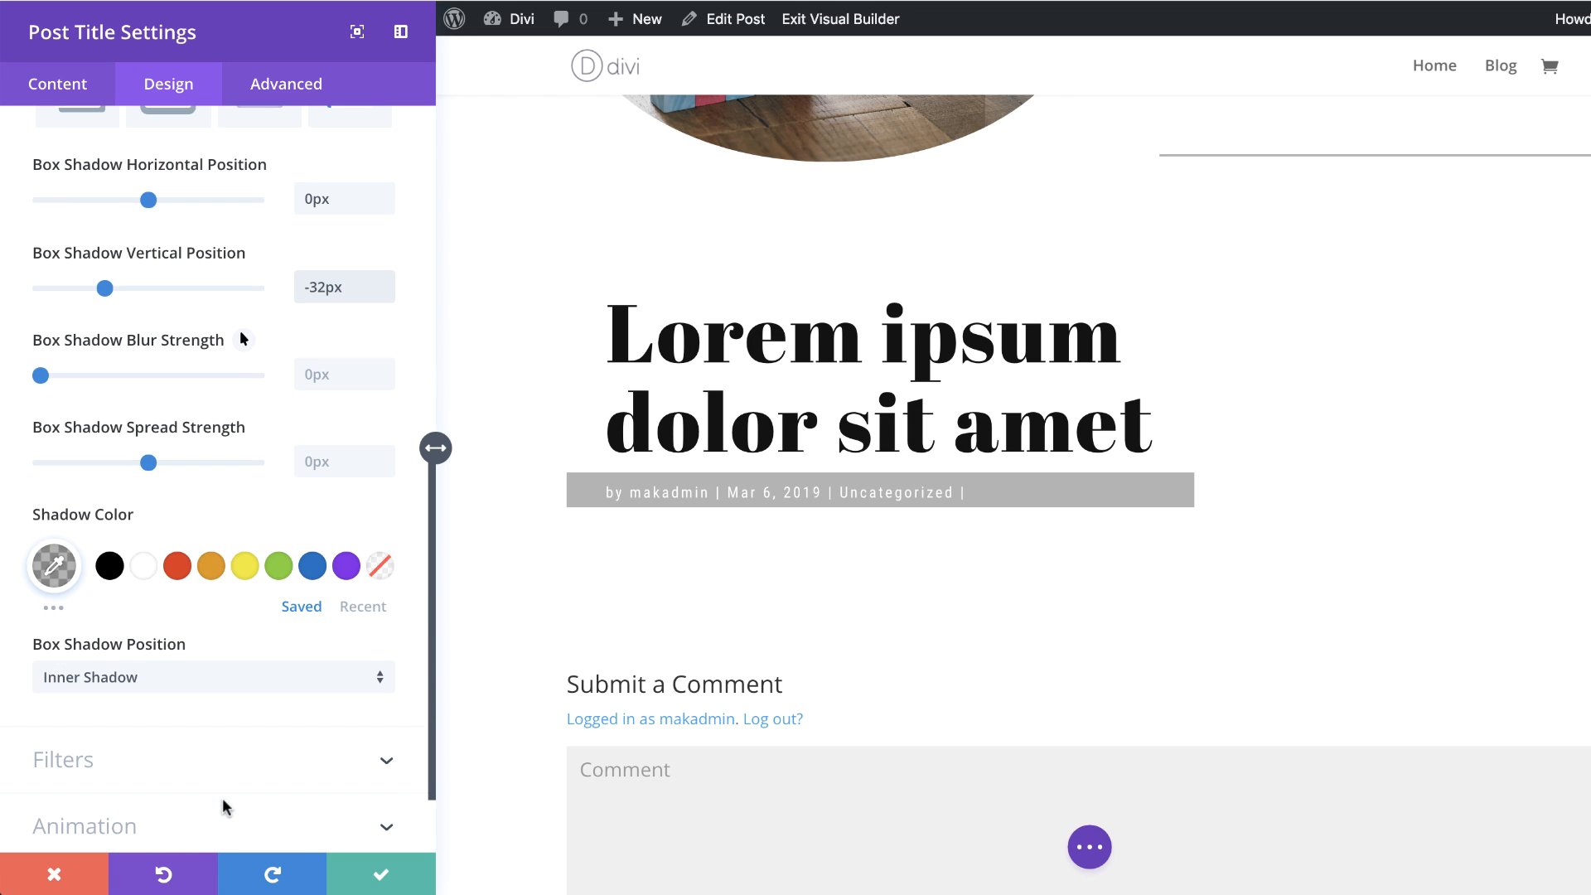
click(53, 568)
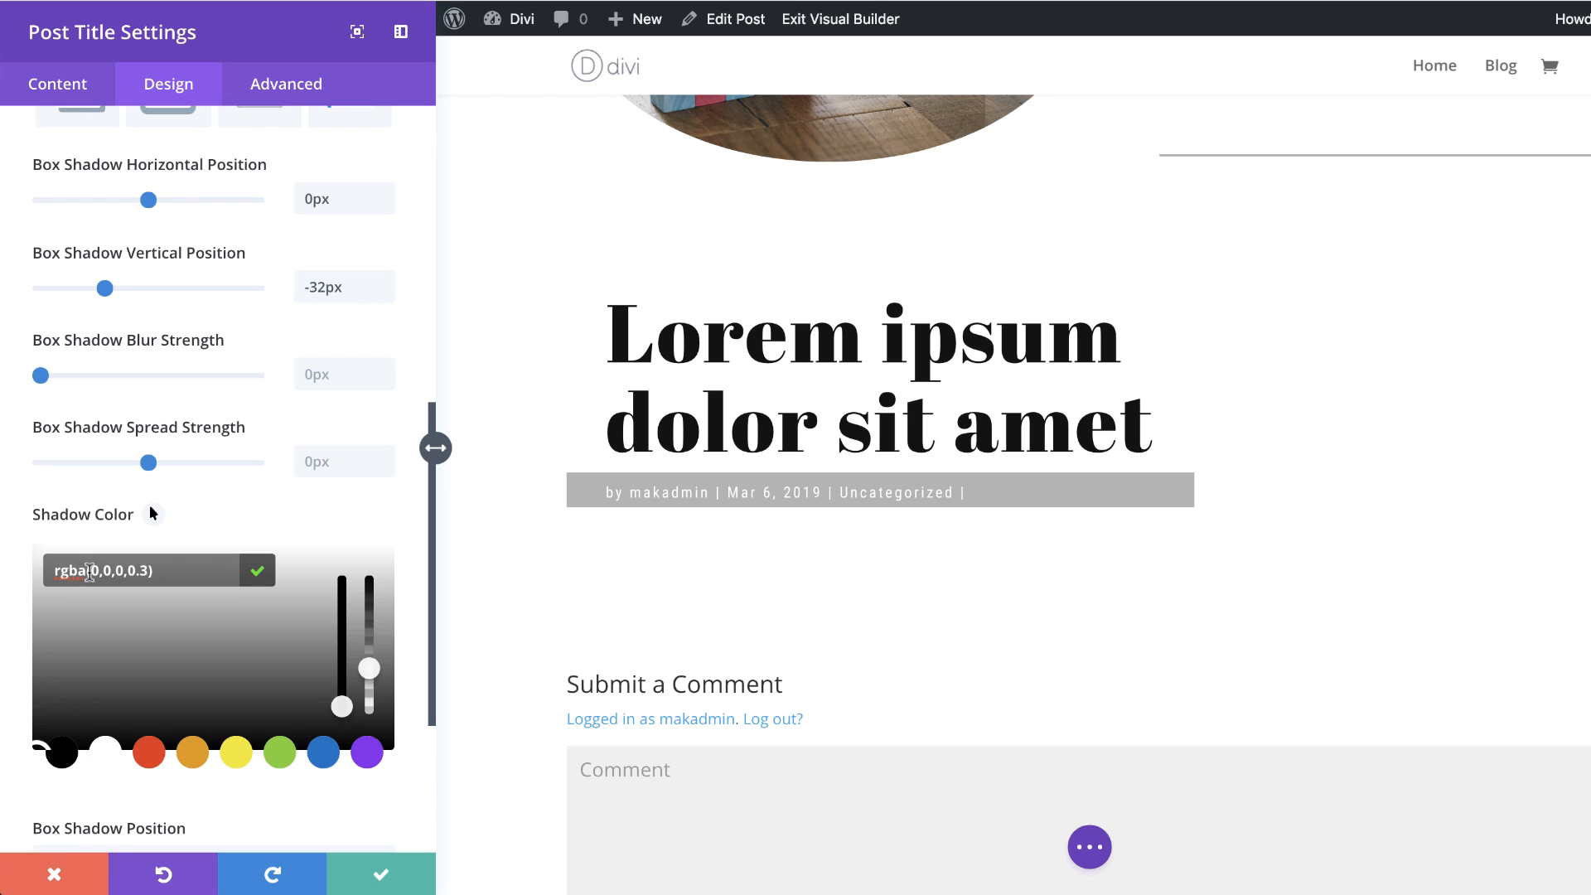
drag(366, 668, 369, 577)
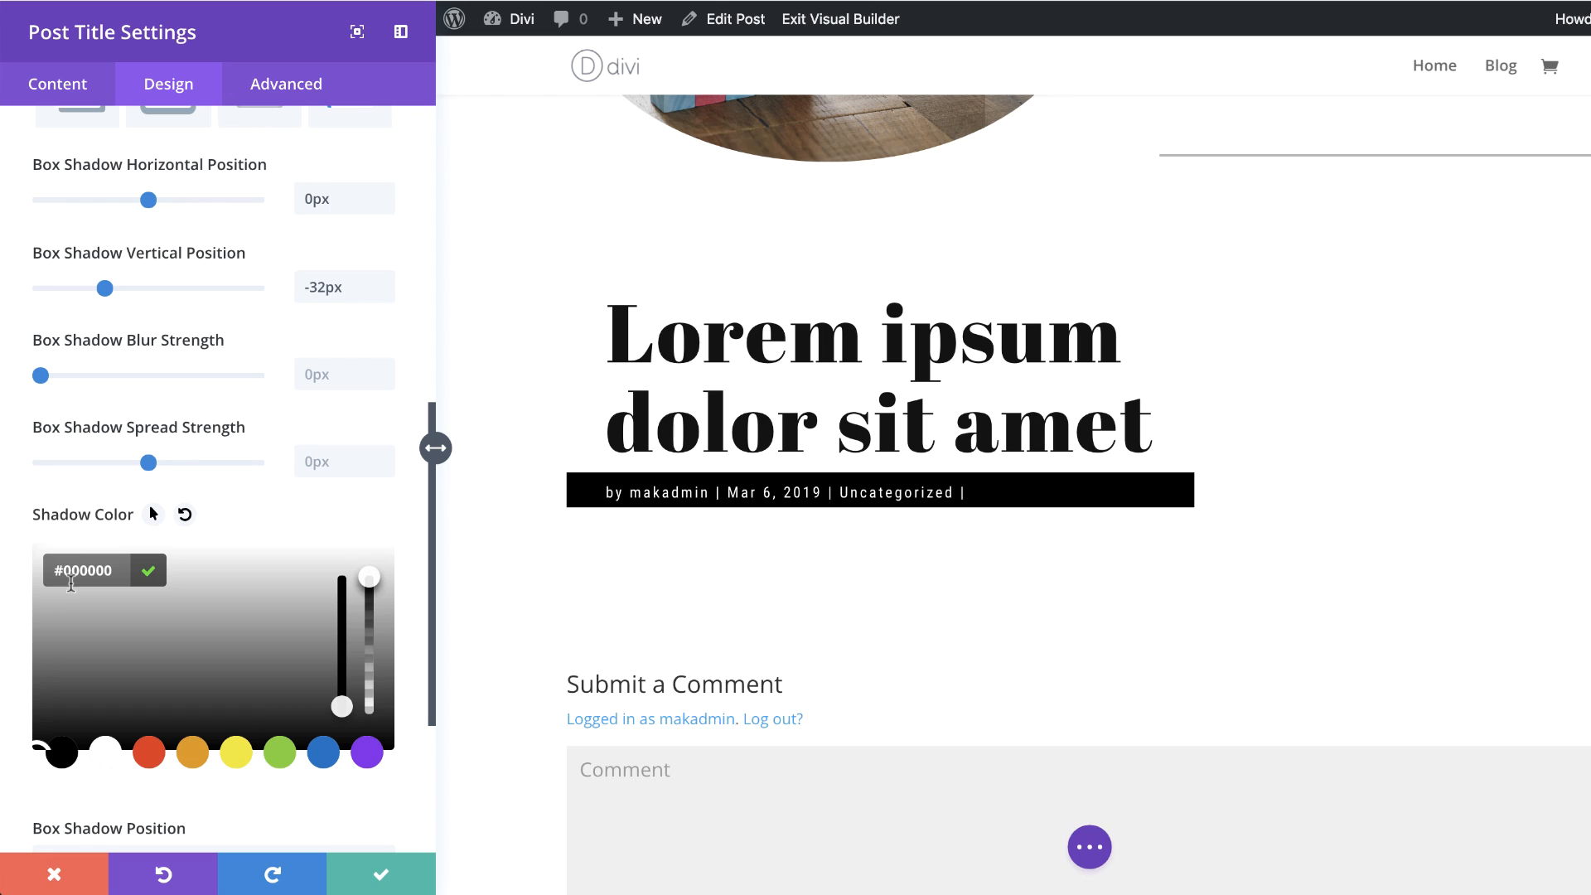
drag(67, 572, 131, 572)
text(121212)
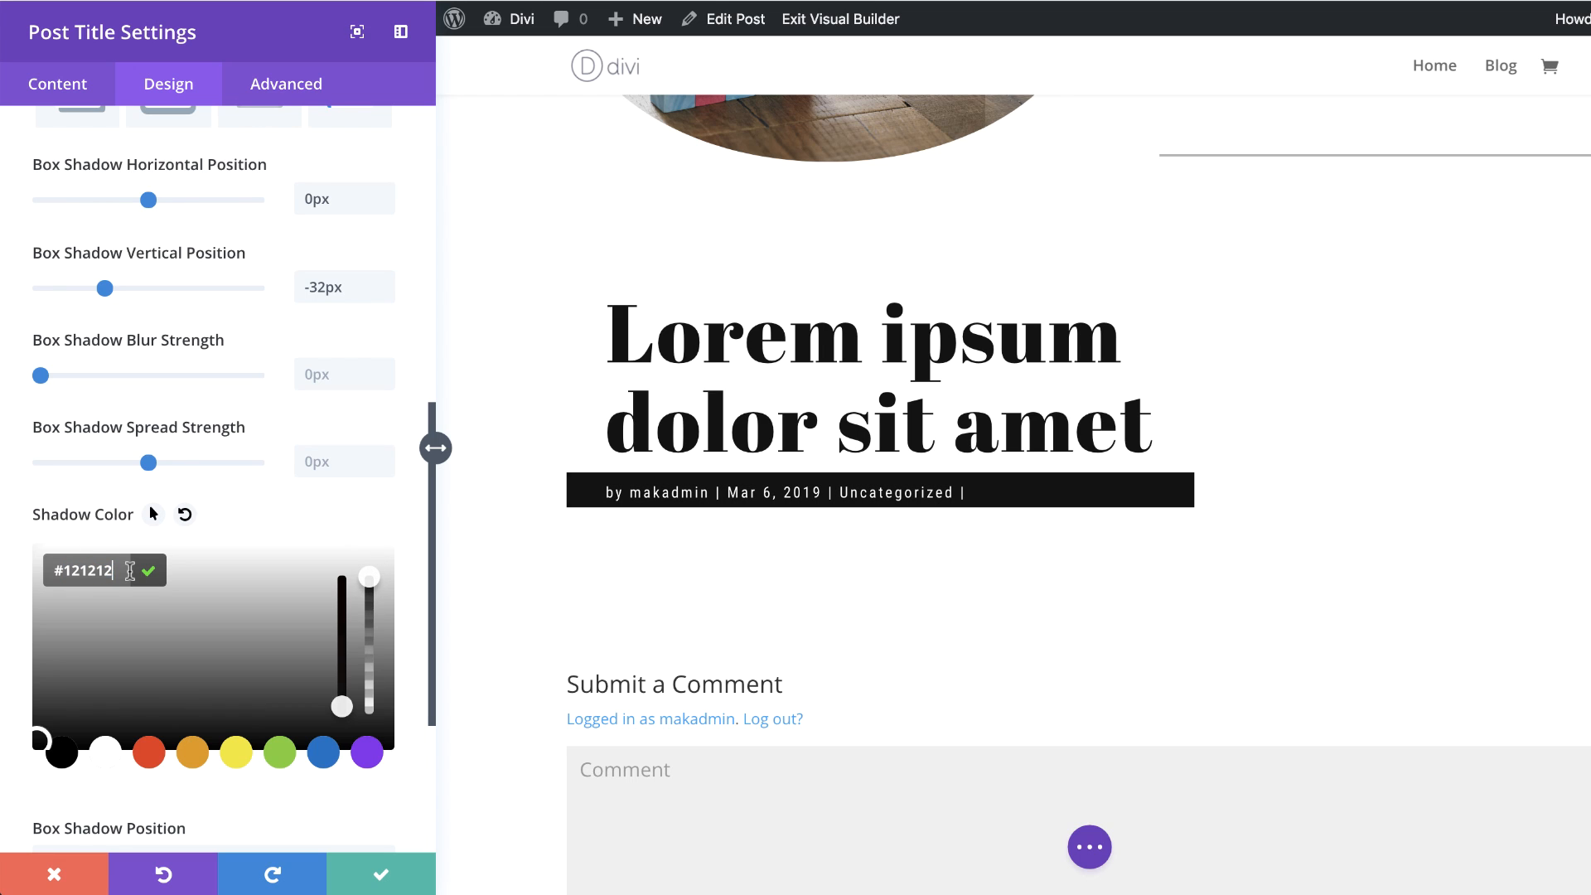
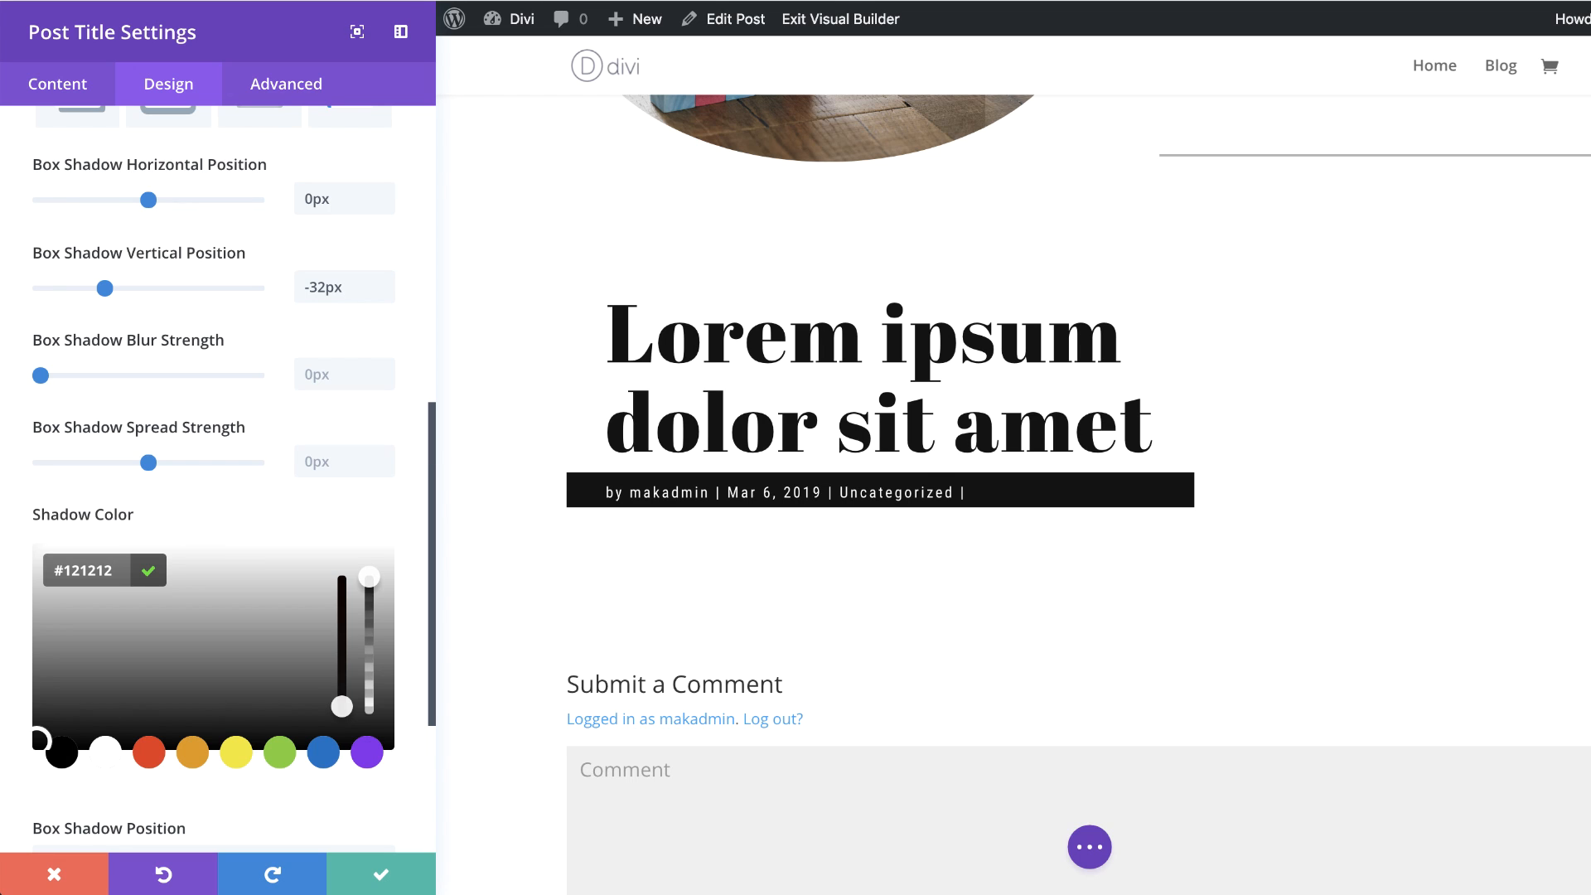
Step: Save the module settings and set the section's background image to the post's dynamic Featured Image
click(379, 875)
mouse_move(589, 419)
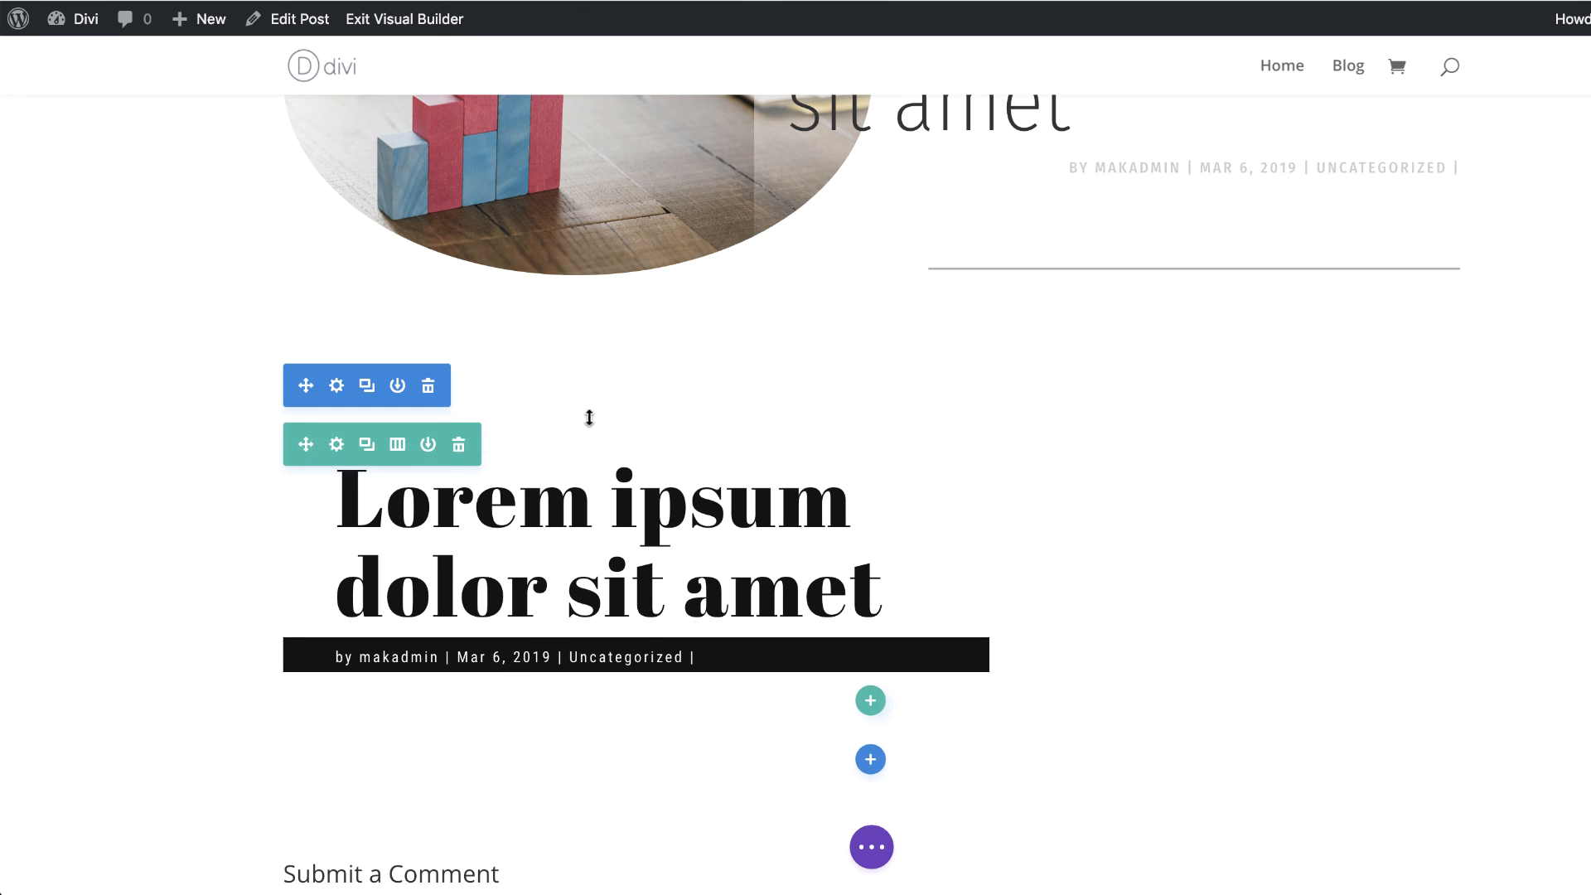
click(338, 391)
click(157, 253)
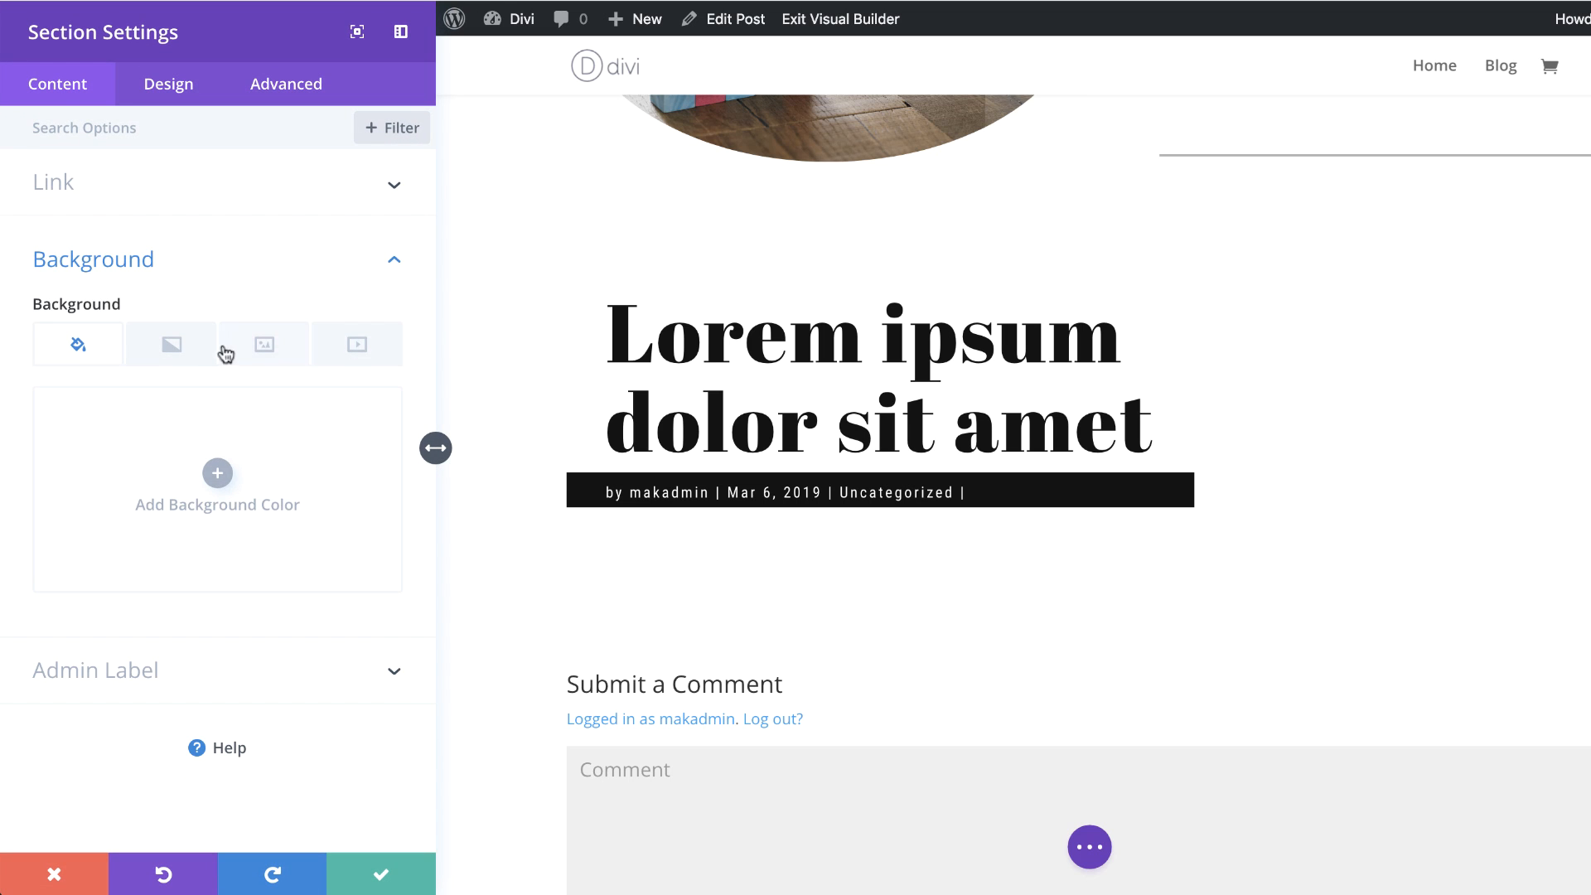
click(274, 353)
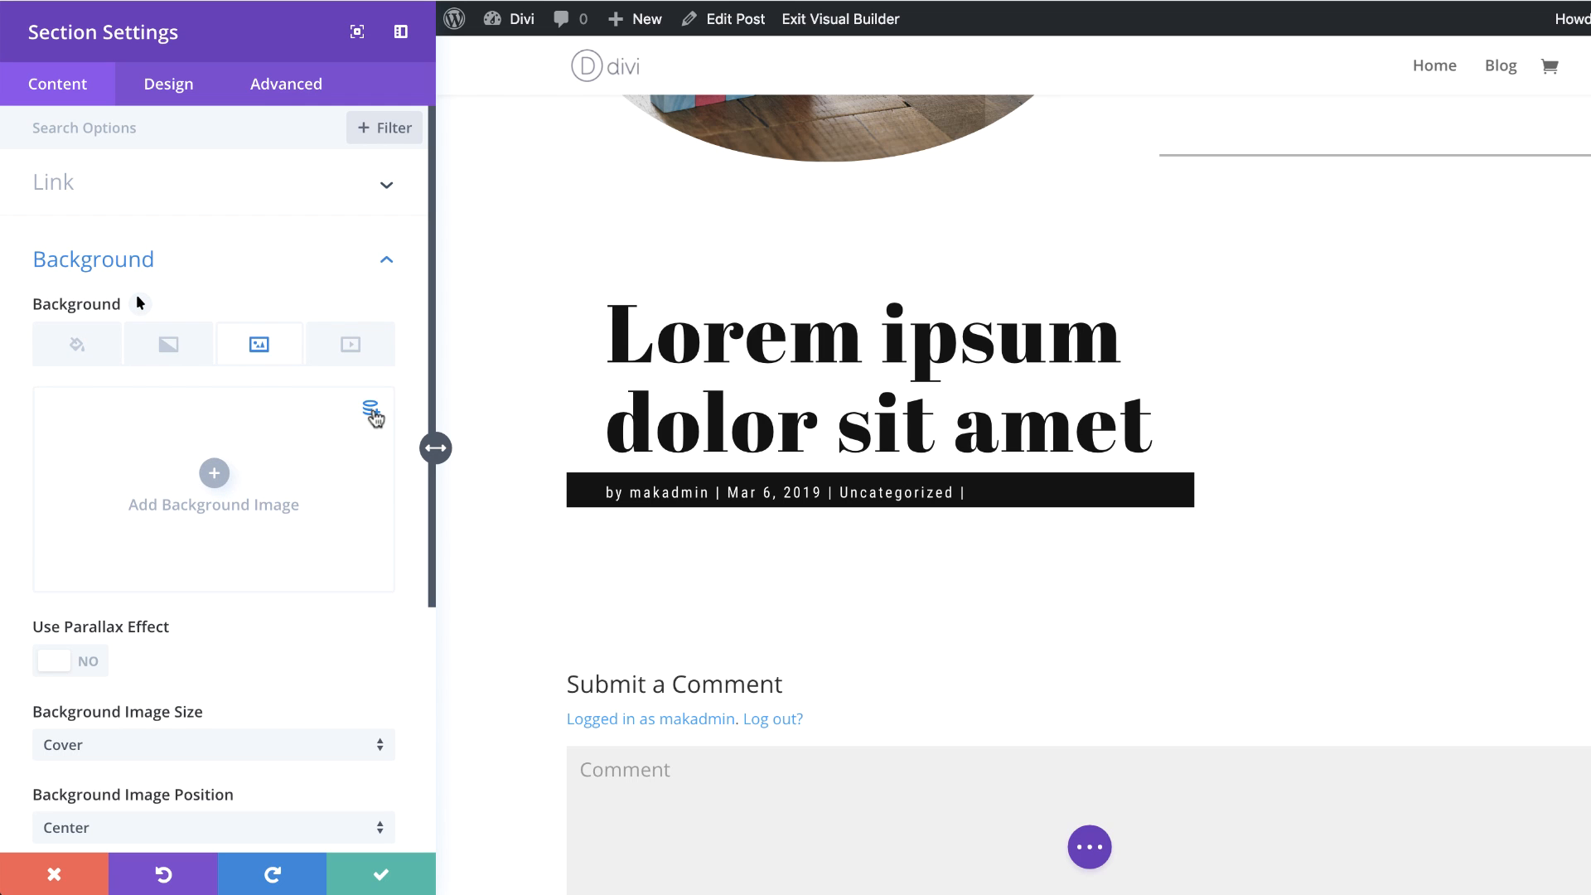
click(370, 409)
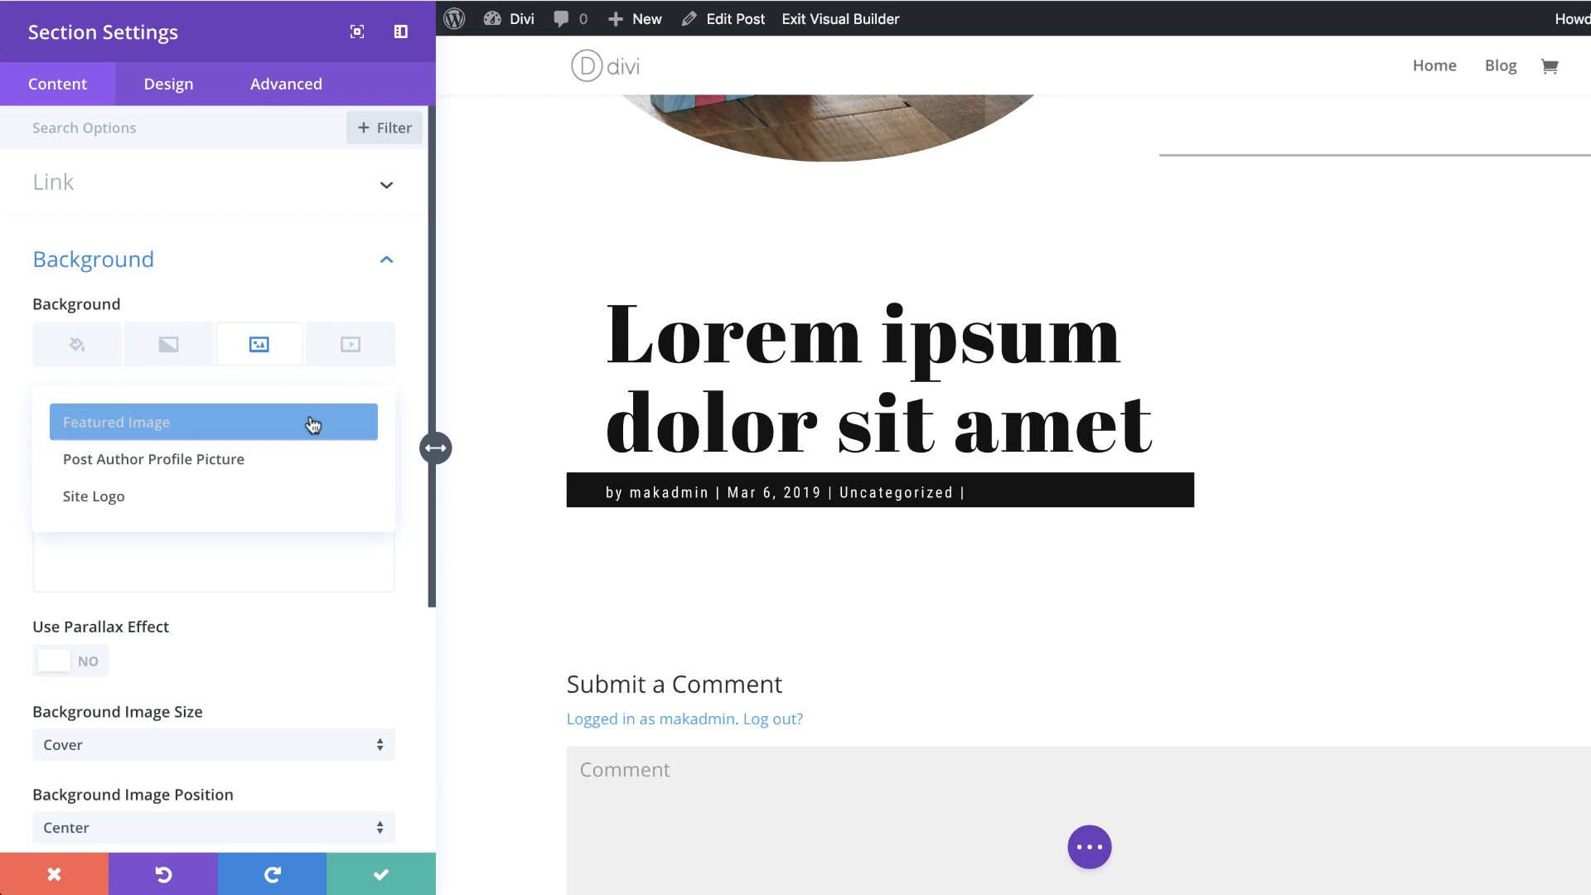
click(249, 421)
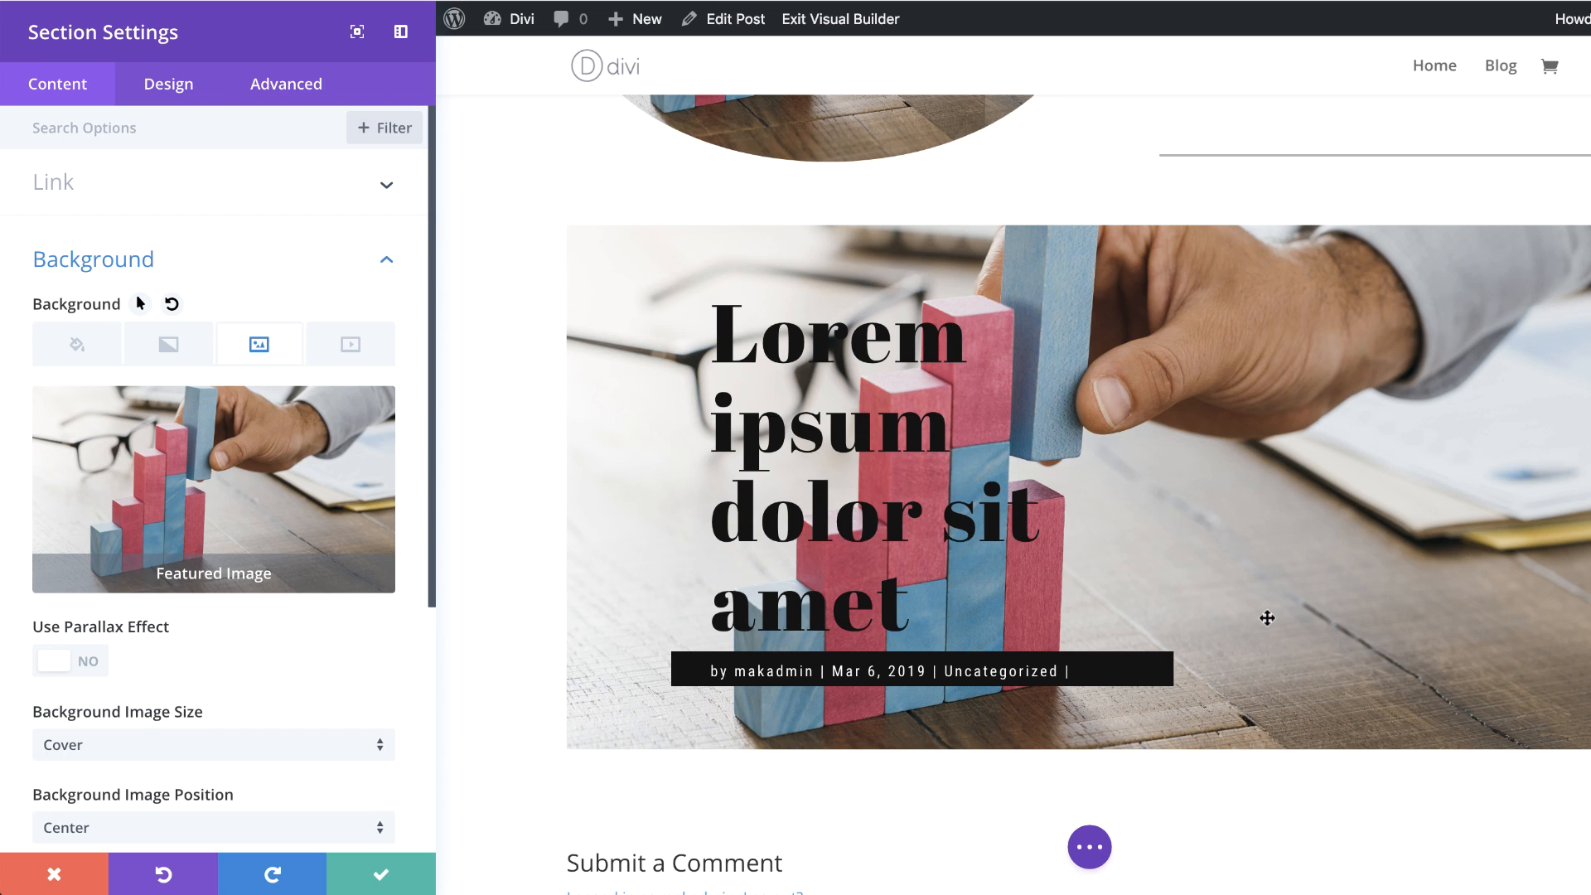
Step: Add a section background gradient from semi-transparent white to fully transparent white, rgba(255,255,255,0)
click(170, 351)
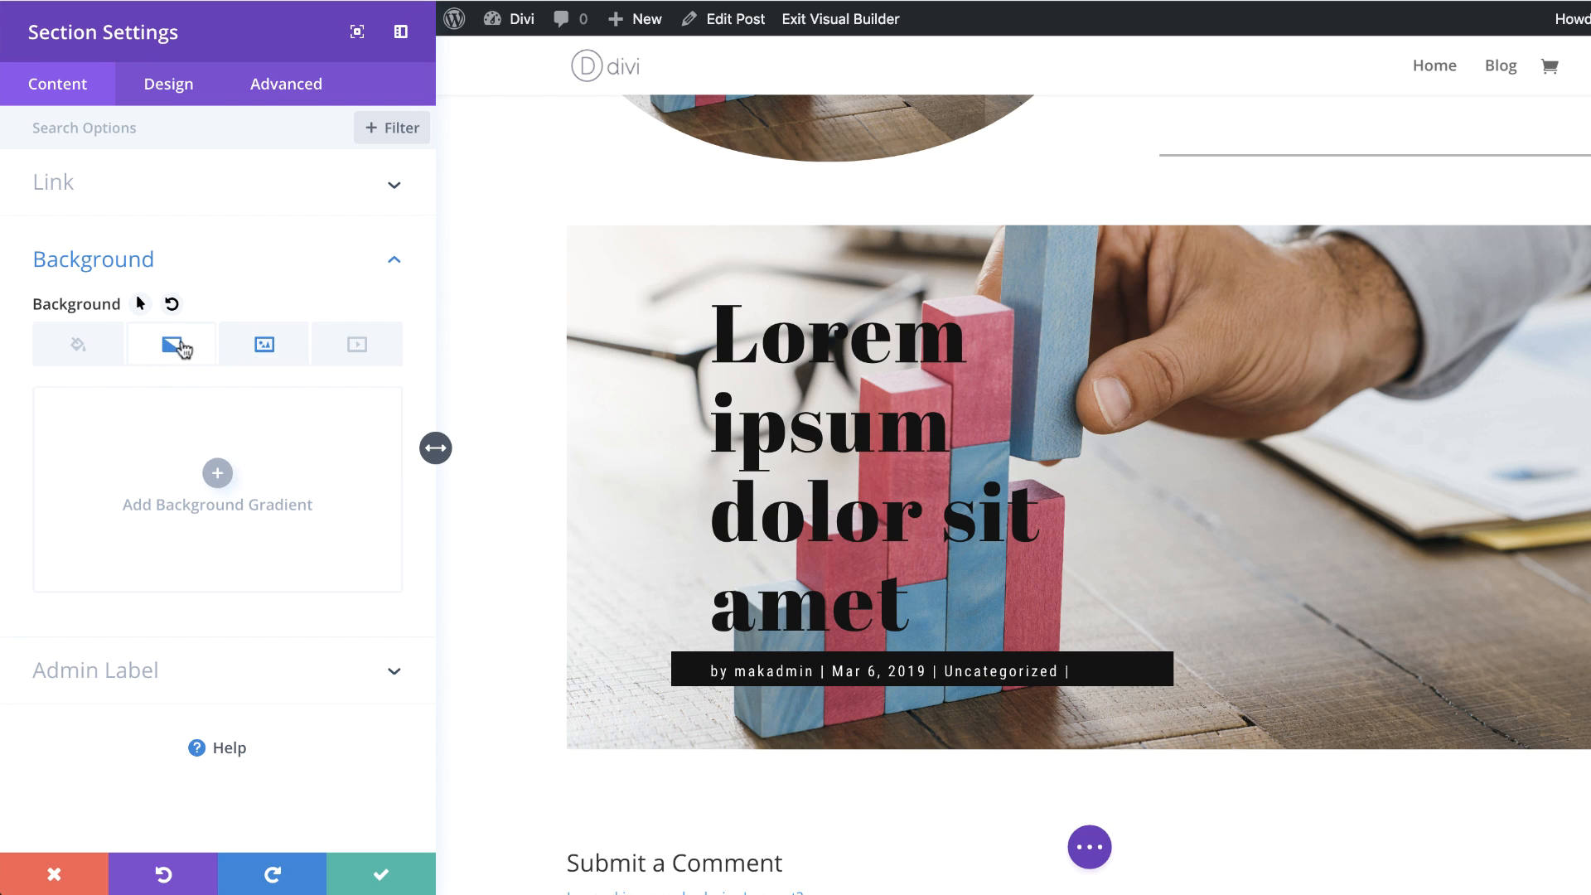
click(217, 474)
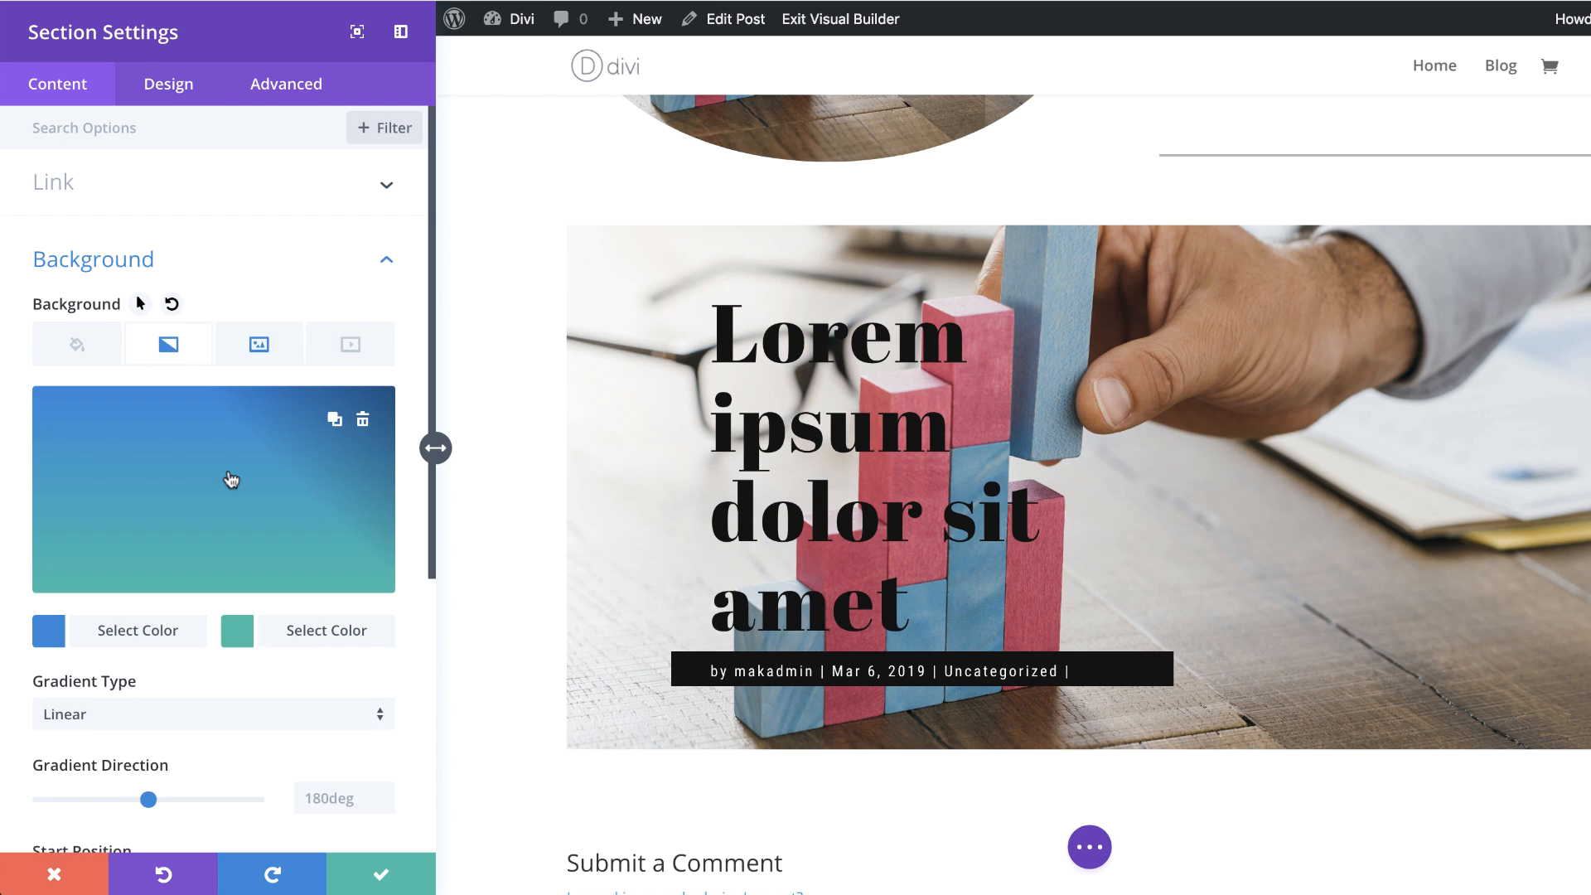
click(48, 631)
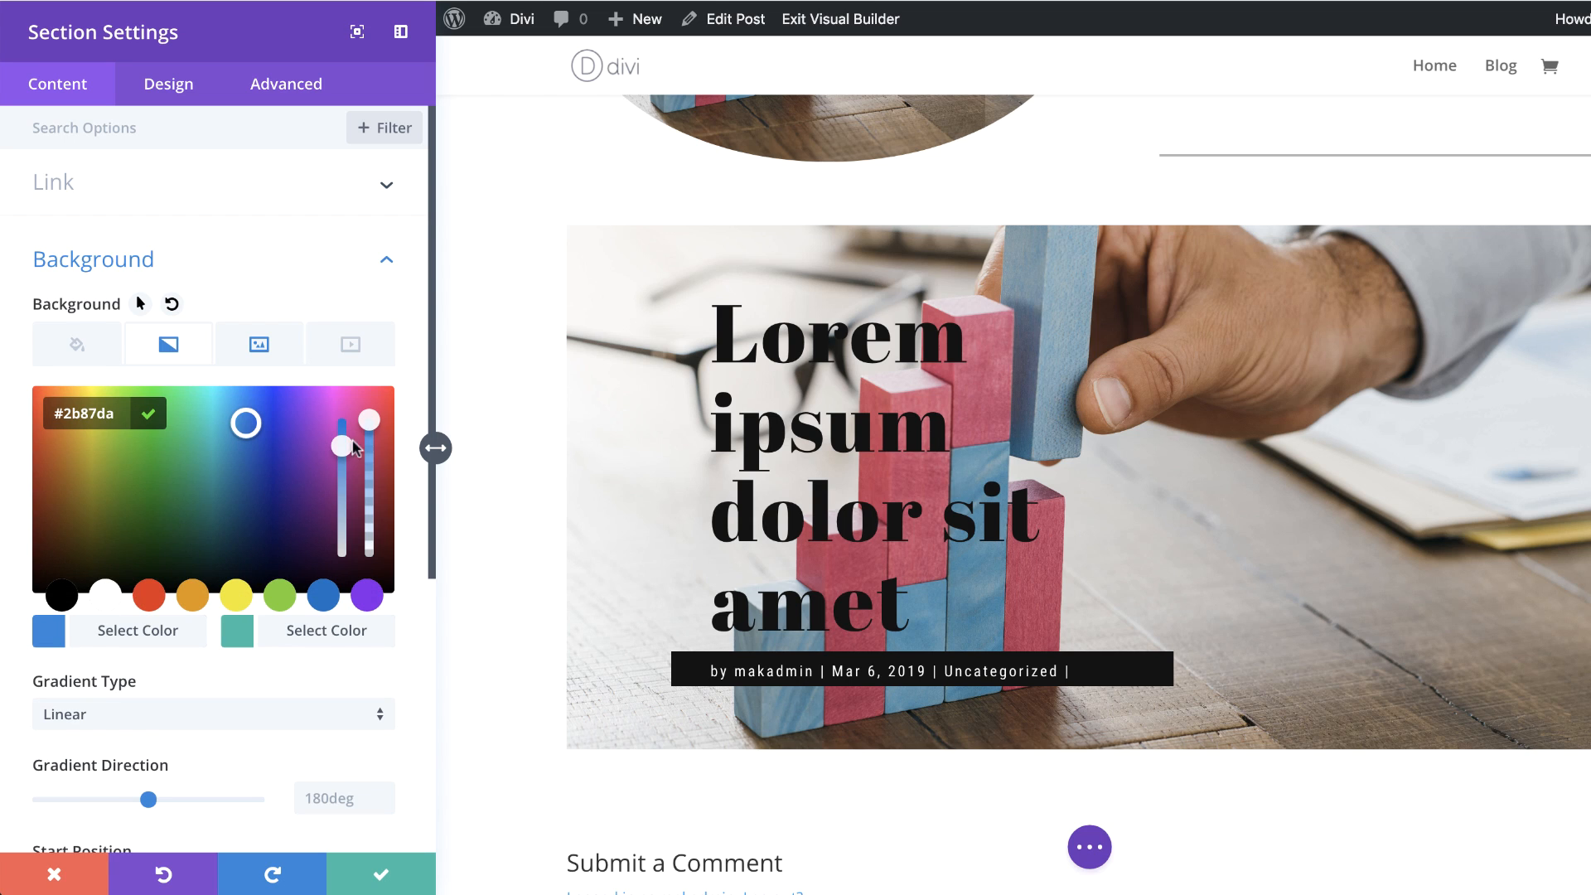
drag(368, 425, 368, 482)
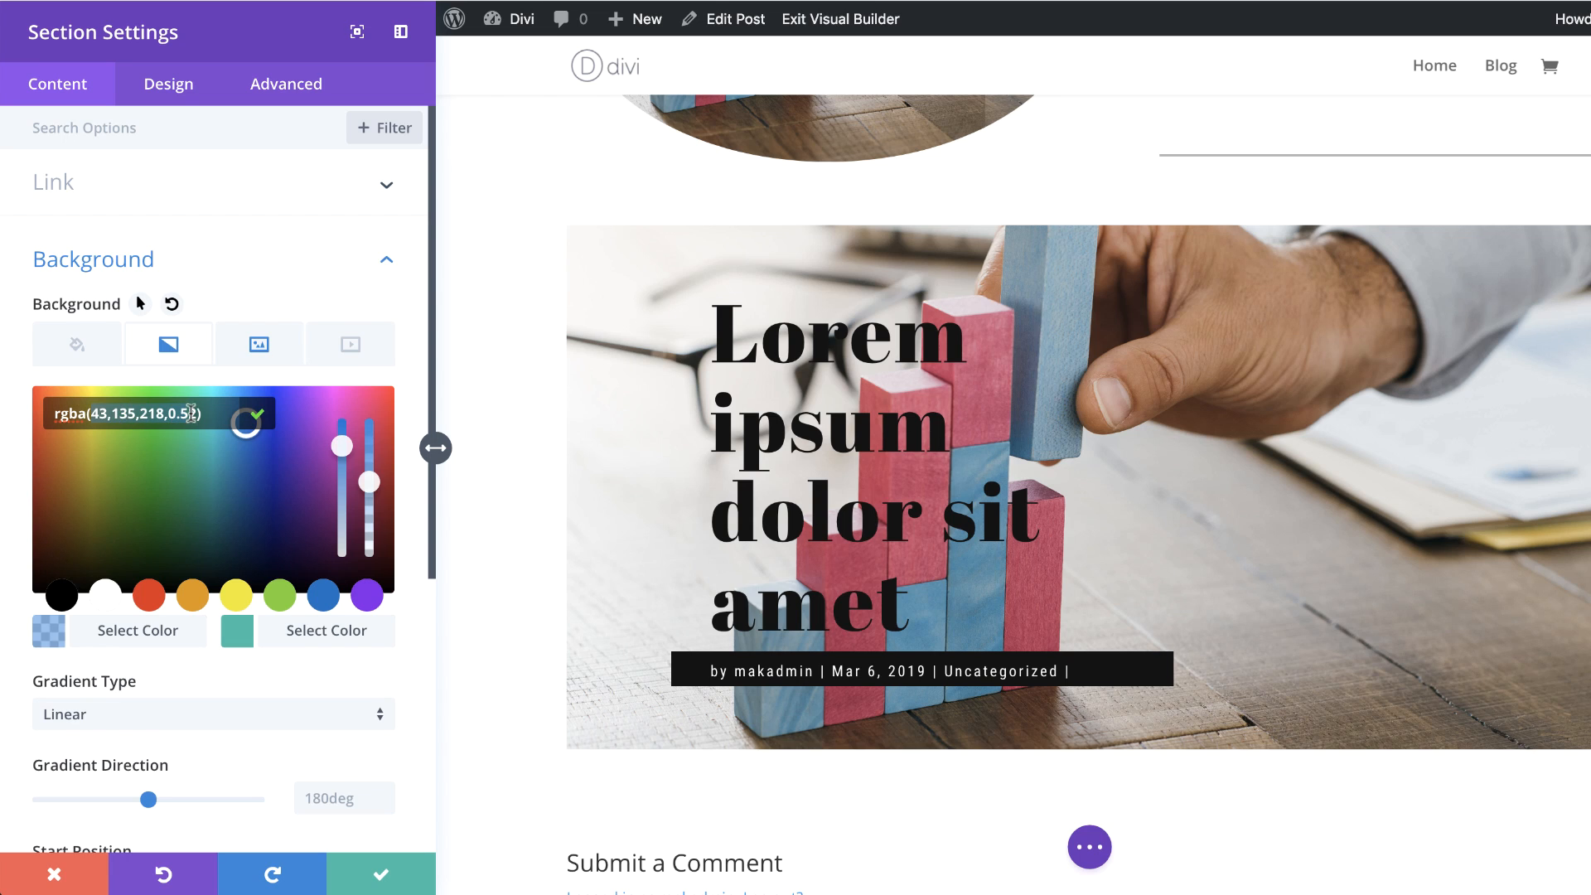
text(rgba(255,255,255,0.76))
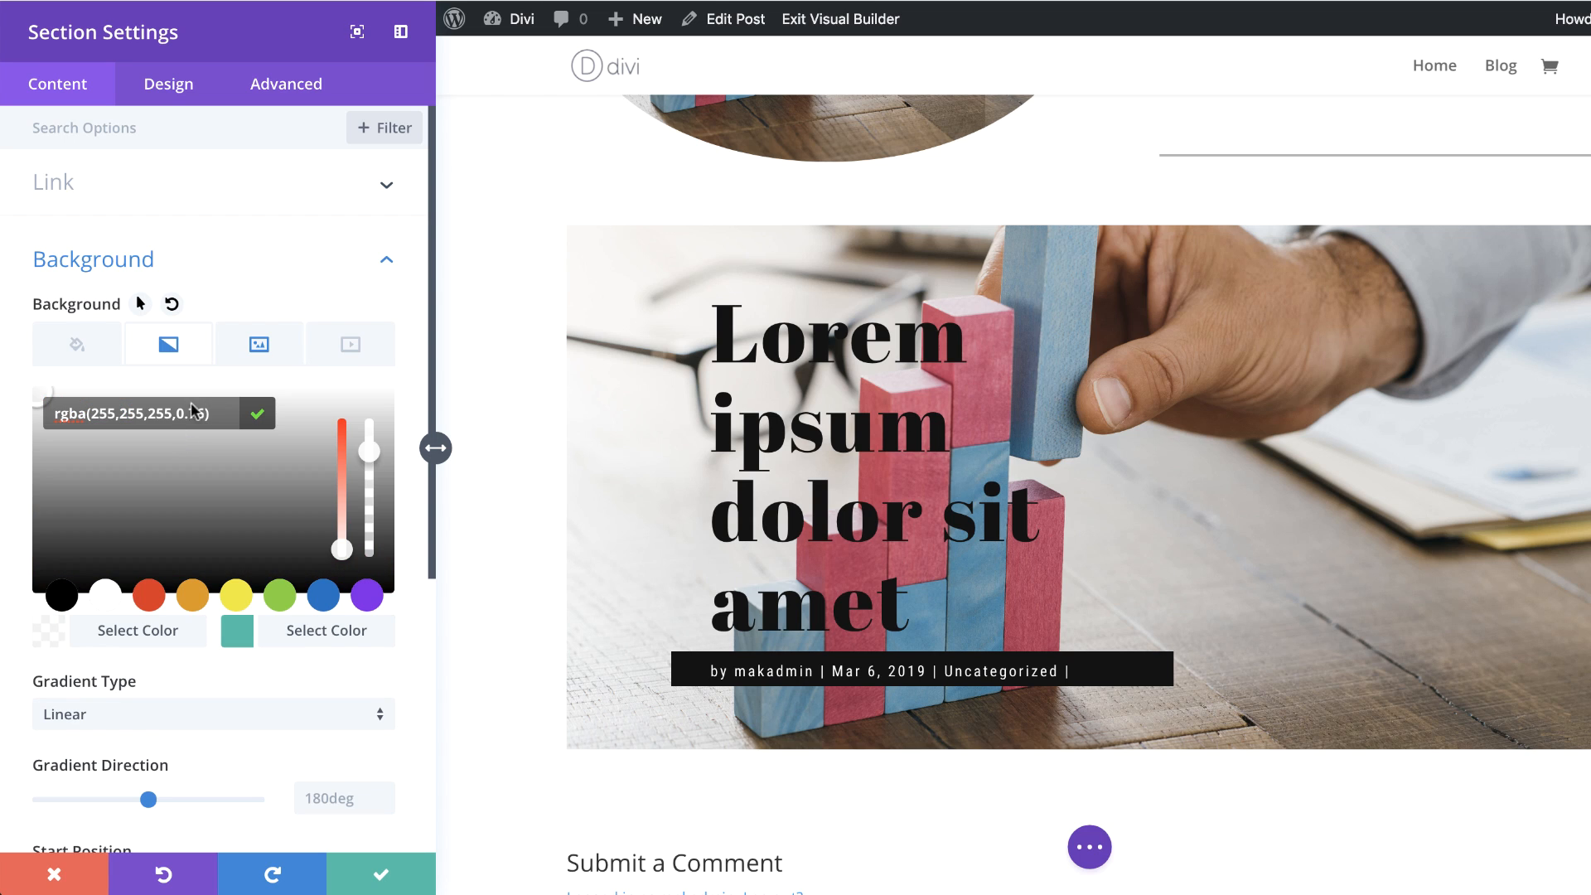
click(237, 631)
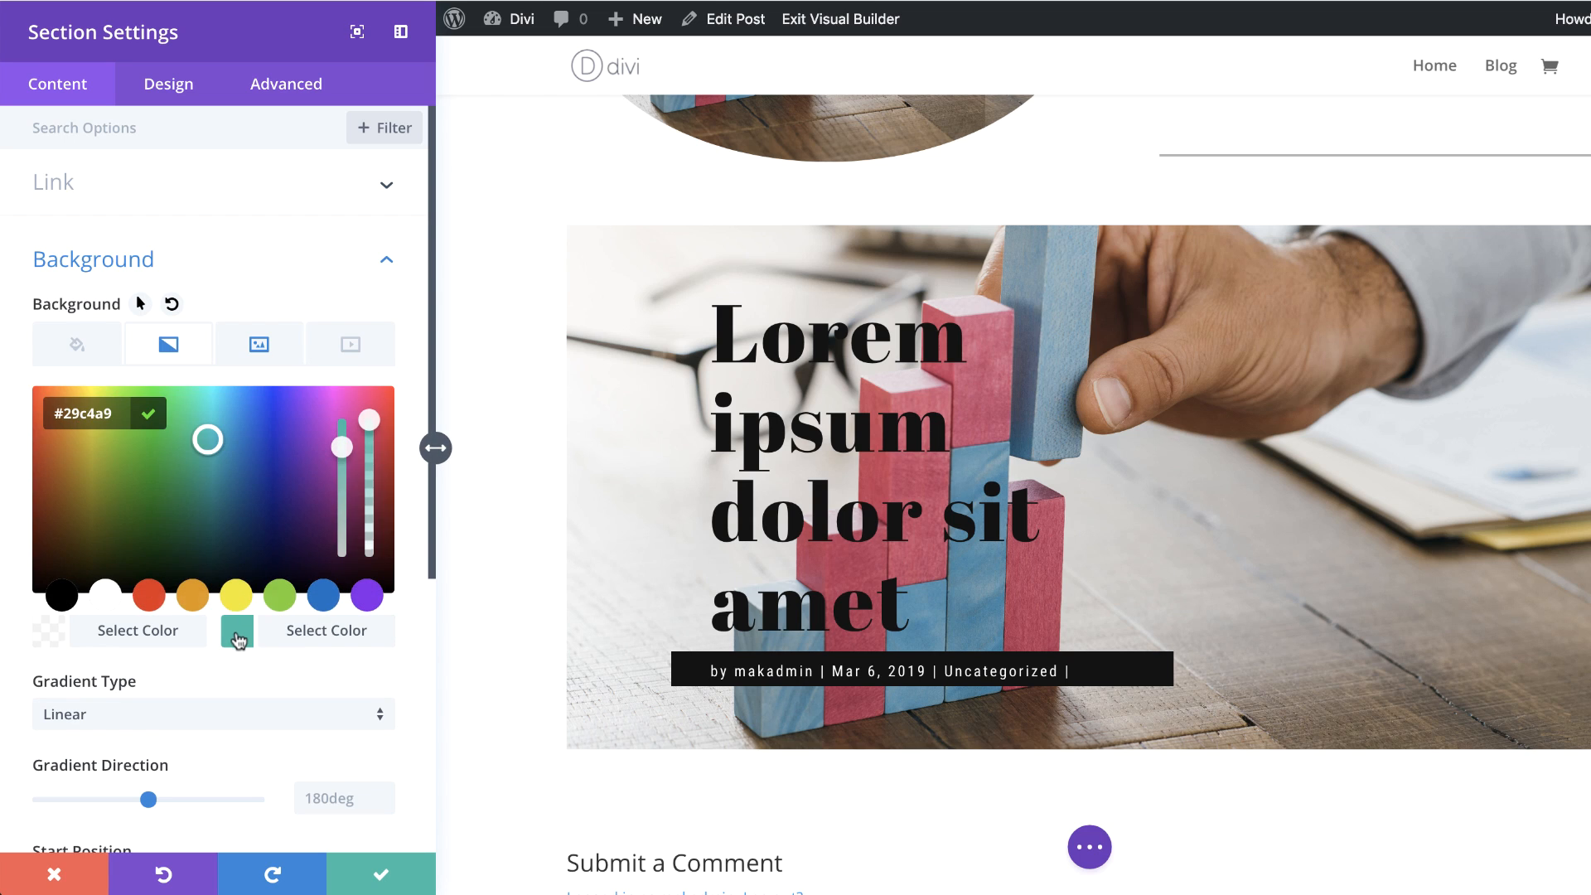
click(367, 450)
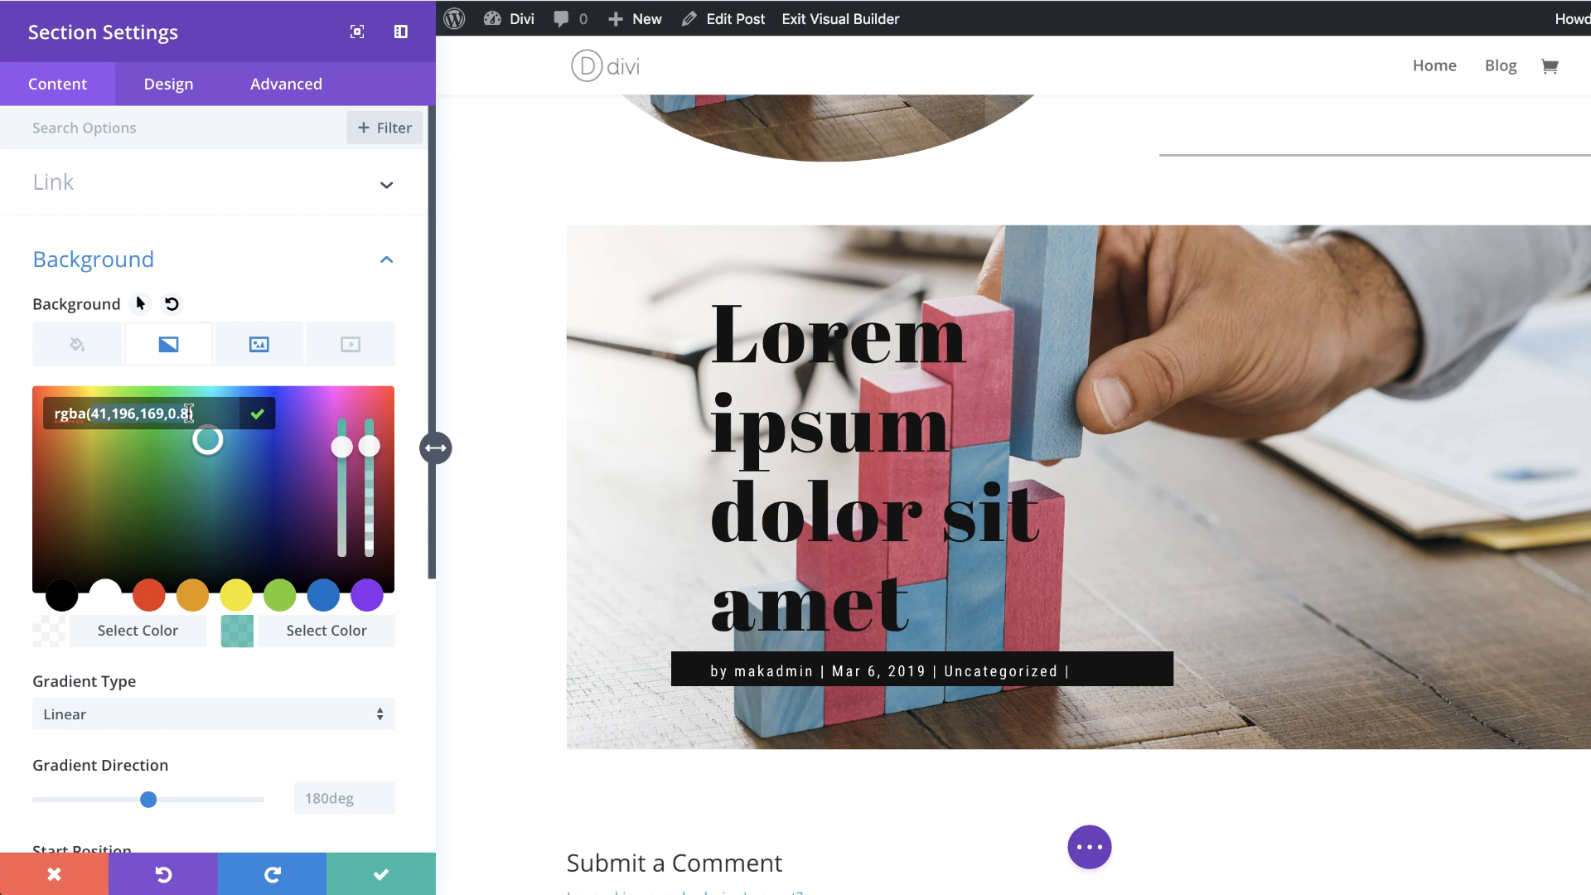
text(rgba(255,255,255,0))
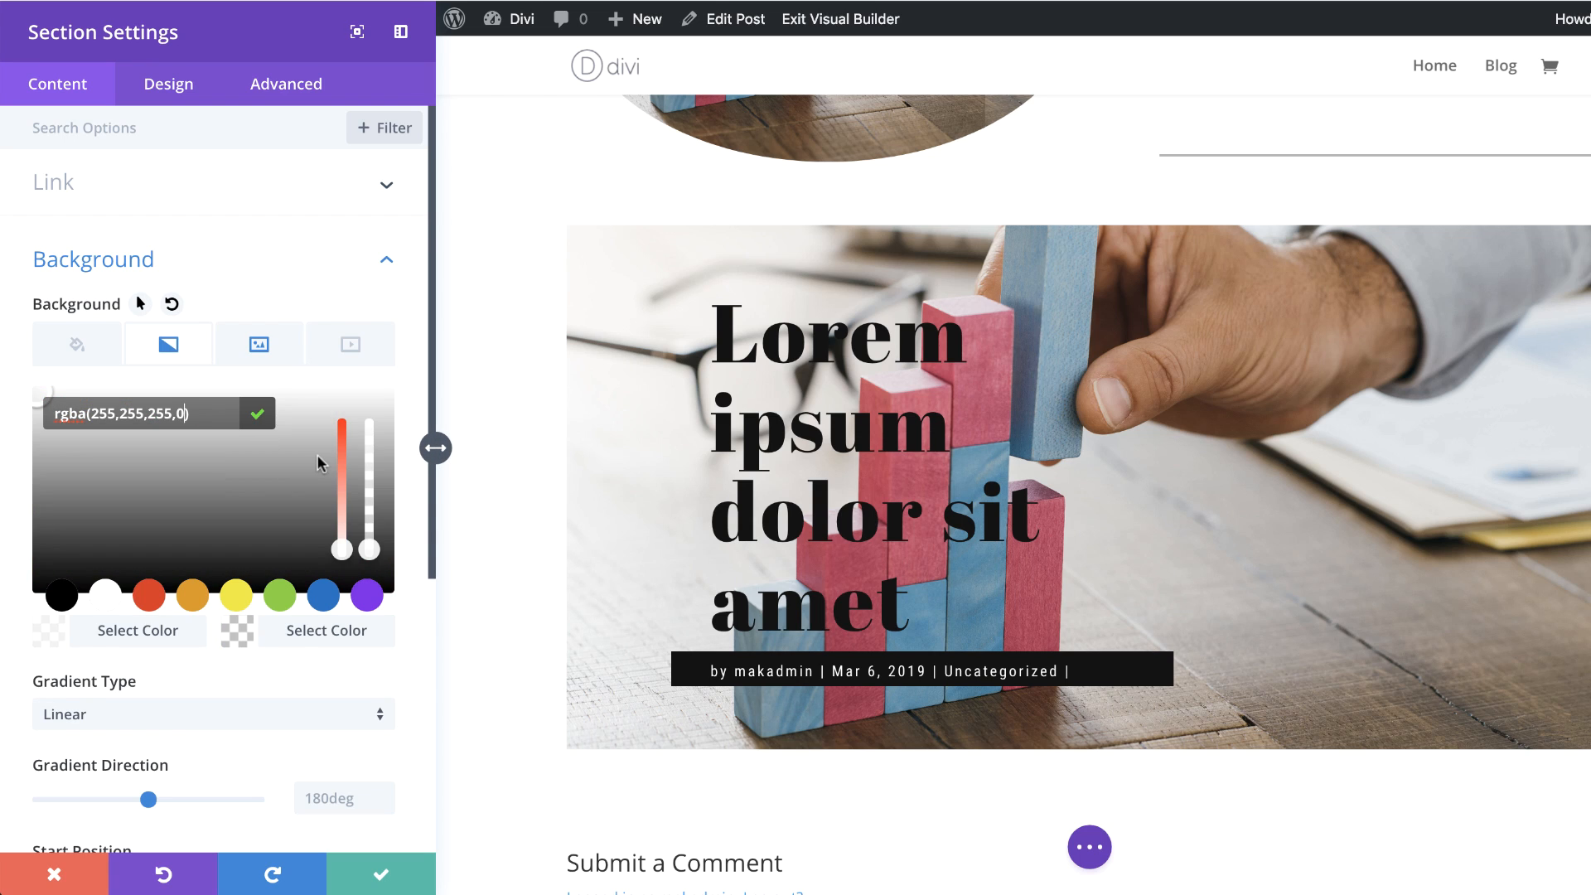
Step: Set the gradient type to Radial and its radial direction to Top Left
scroll(199, 699, down, 3)
click(219, 595)
click(182, 644)
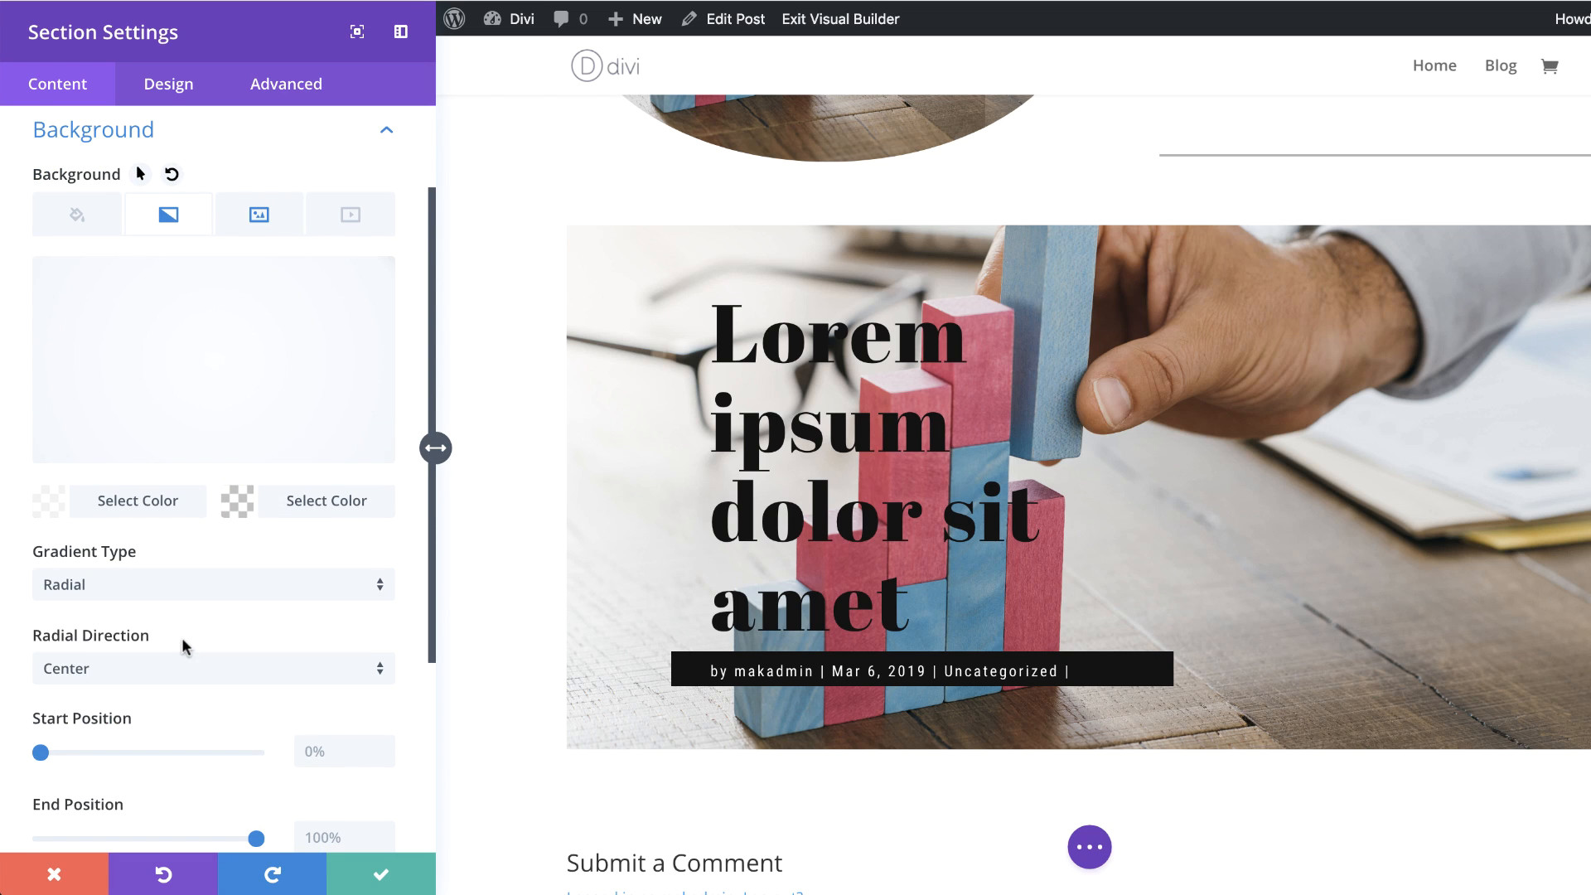
scroll(184, 646, down, 2)
click(179, 589)
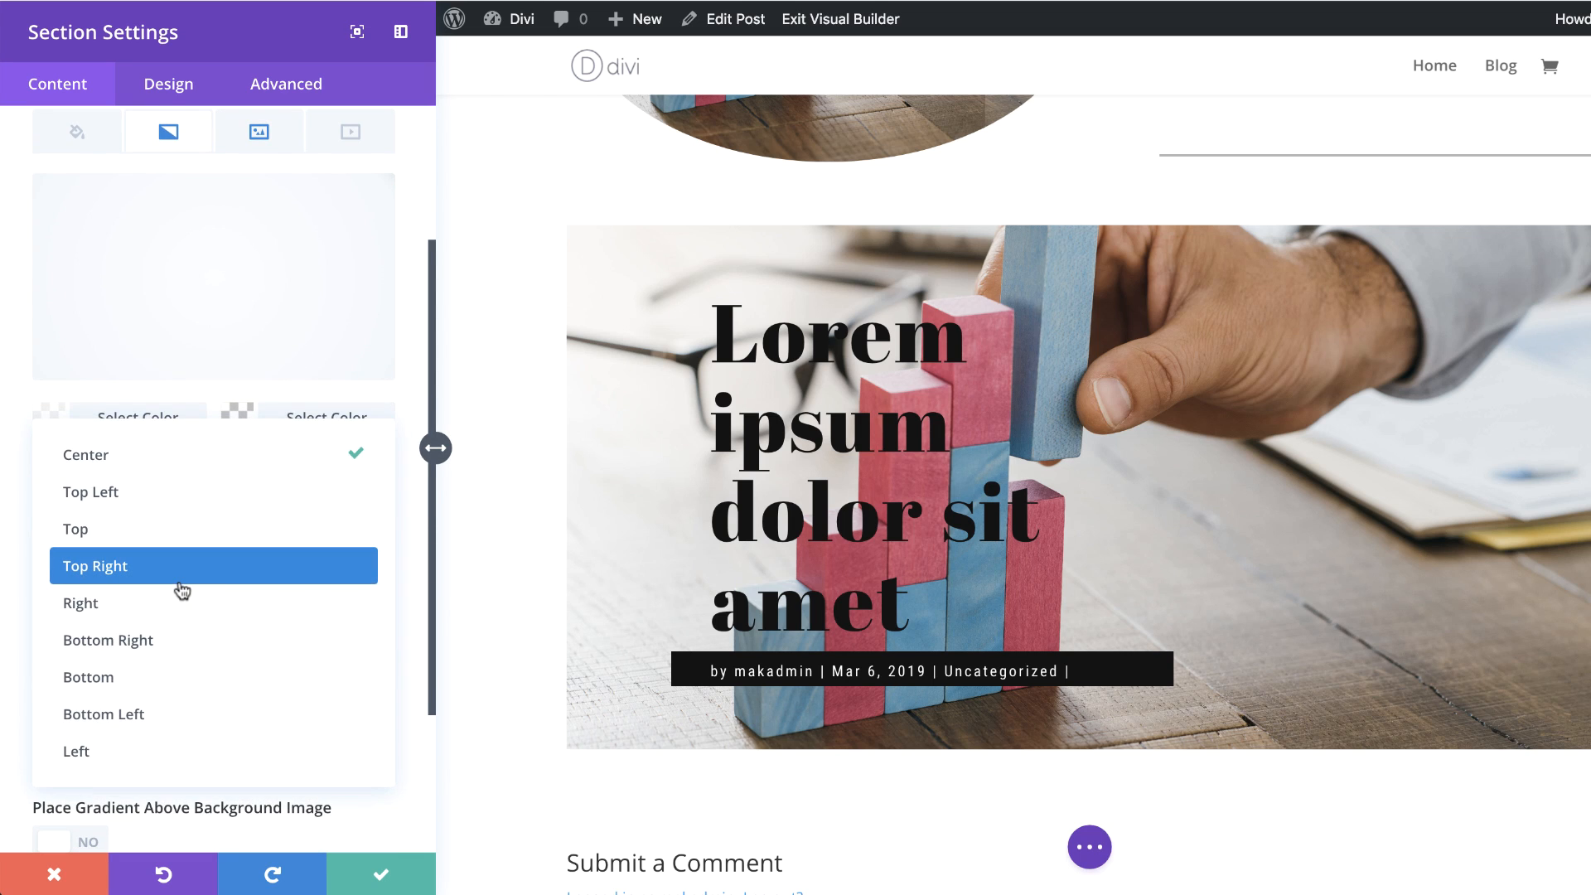
click(182, 493)
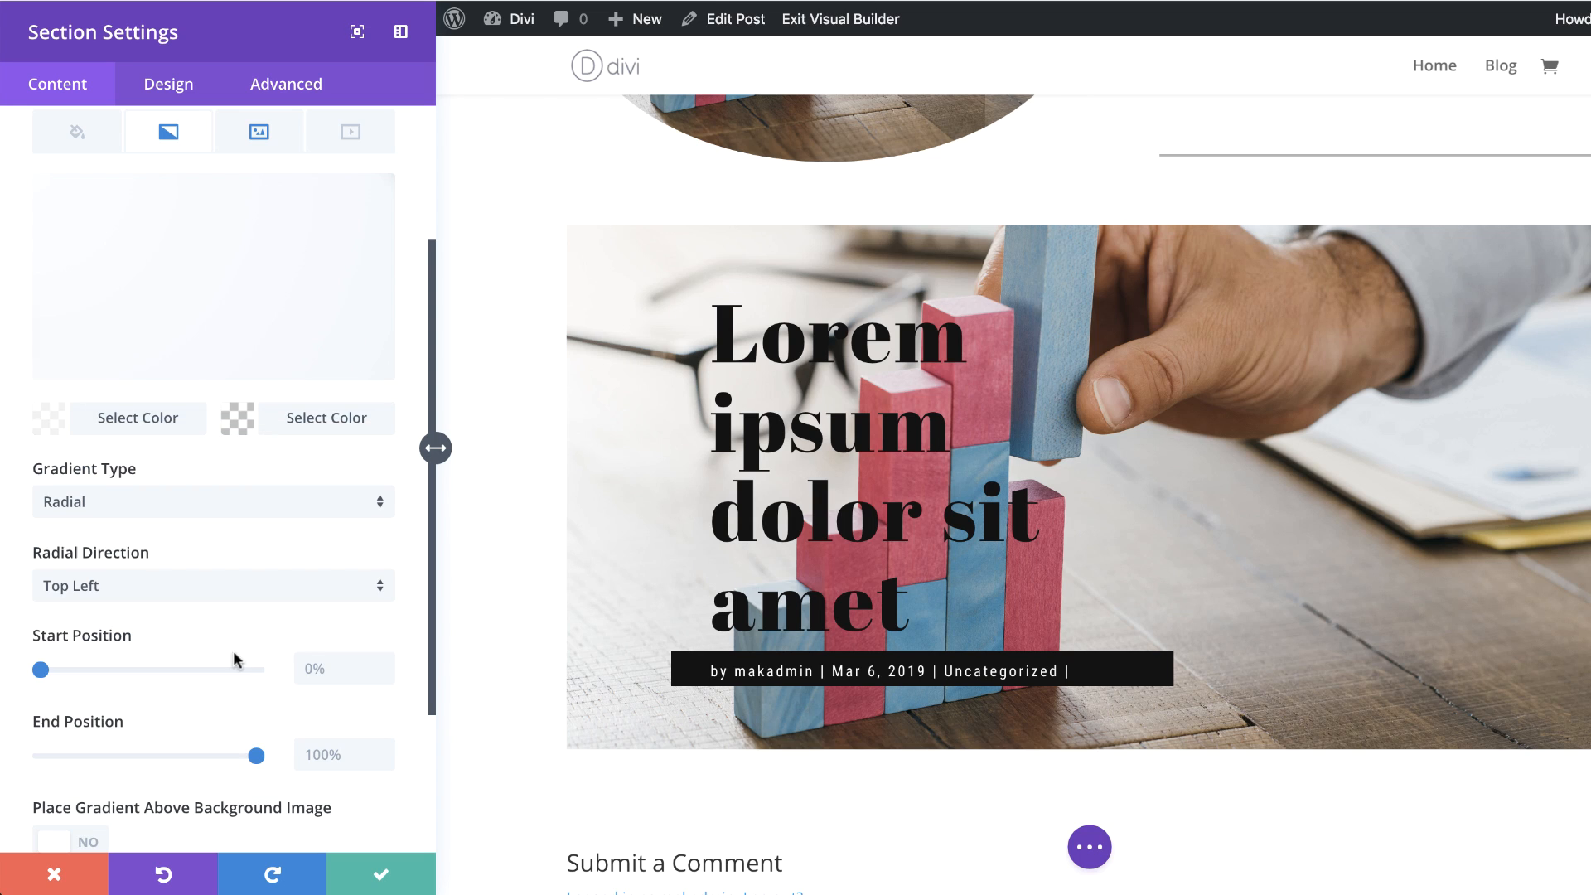
Step: Set the gradient's start position to 40% and end position to 0%, place it above the background image, and save the section
scroll(211, 669, down, 2)
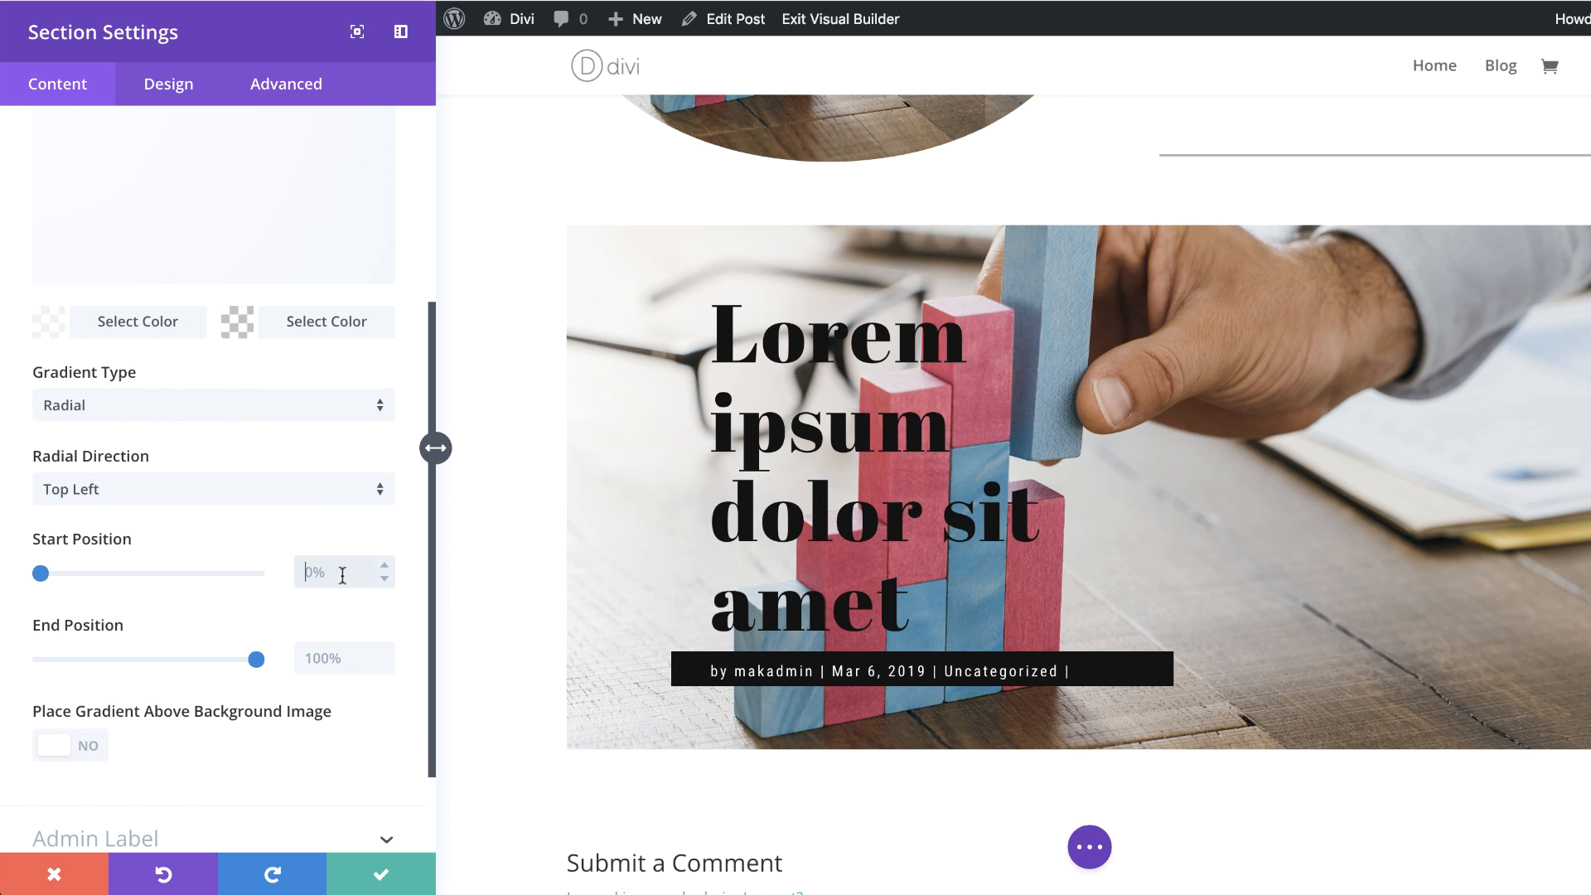
text(40)
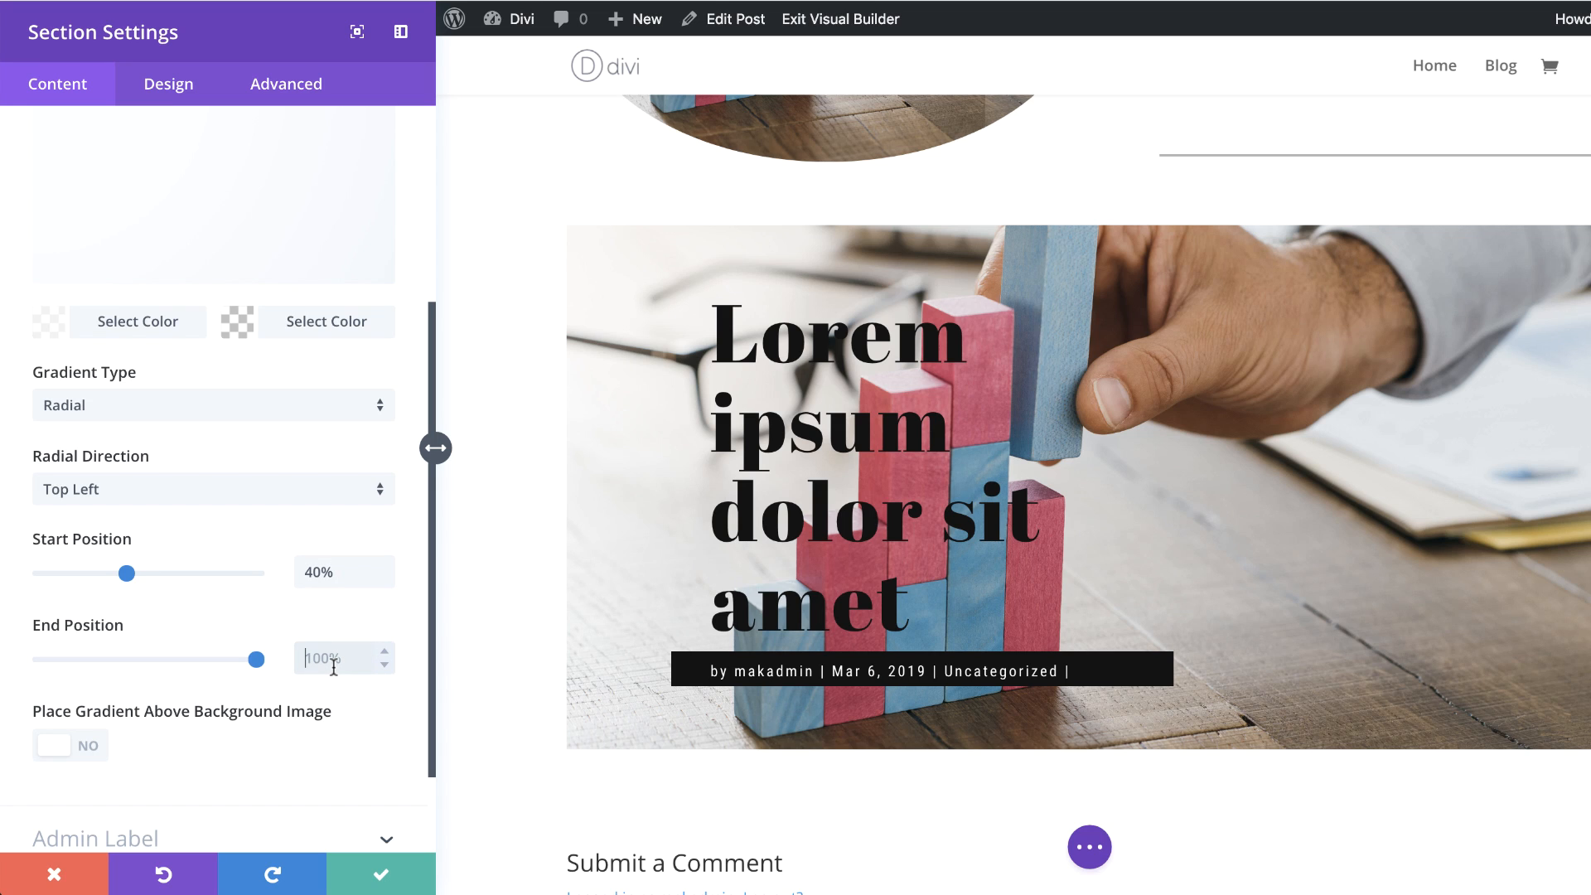
text(0)
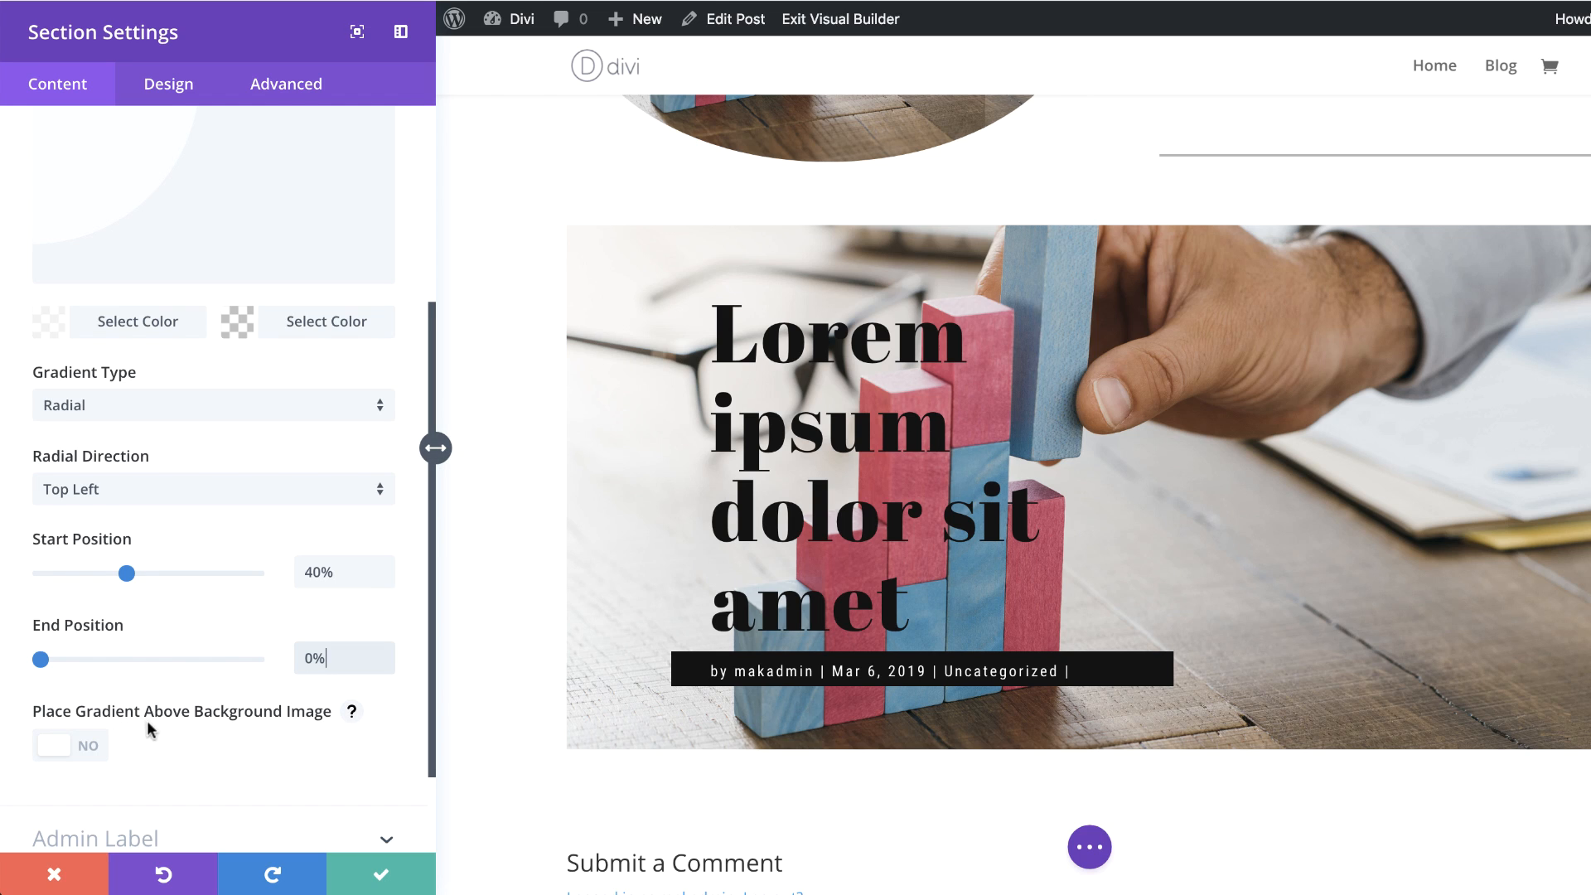
click(91, 750)
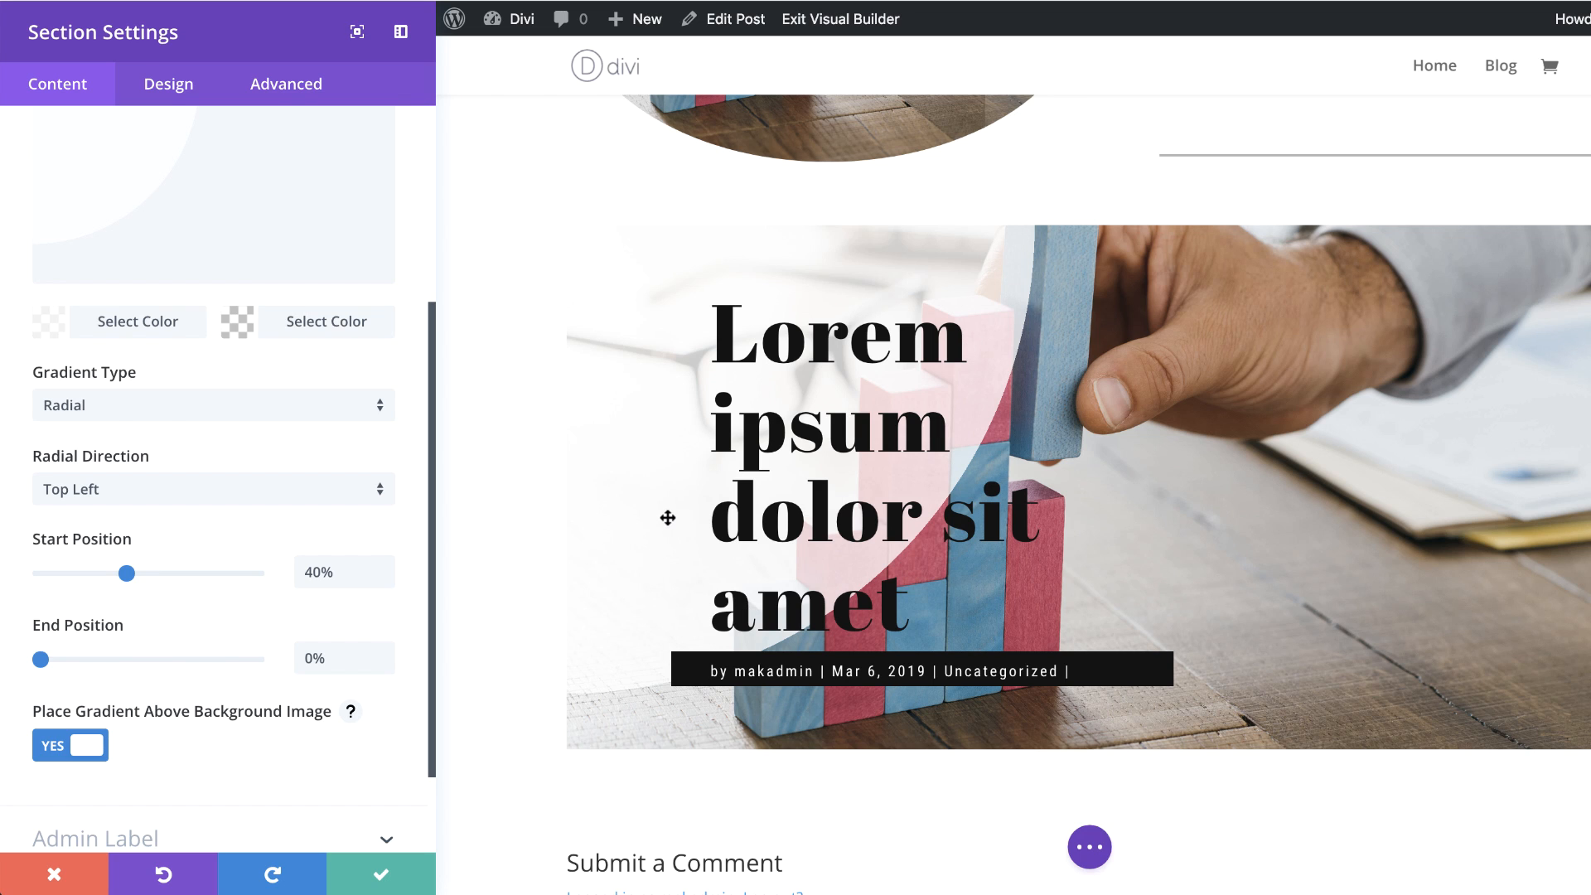
click(393, 880)
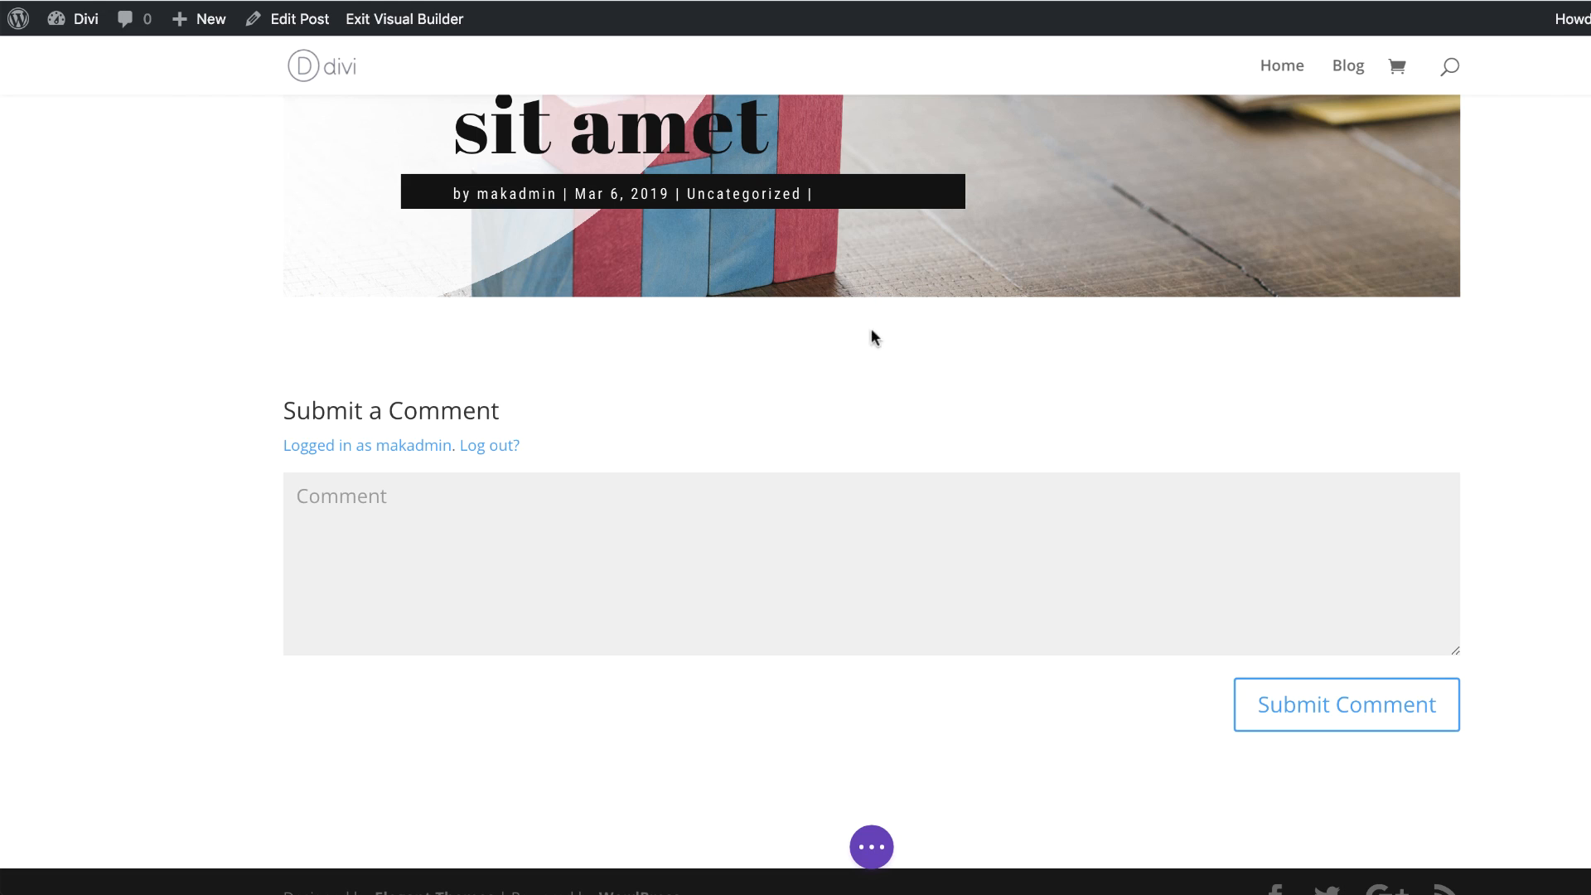
Step: Add a new regular section with a single-column row below the current one and insert a Post Title module
click(870, 299)
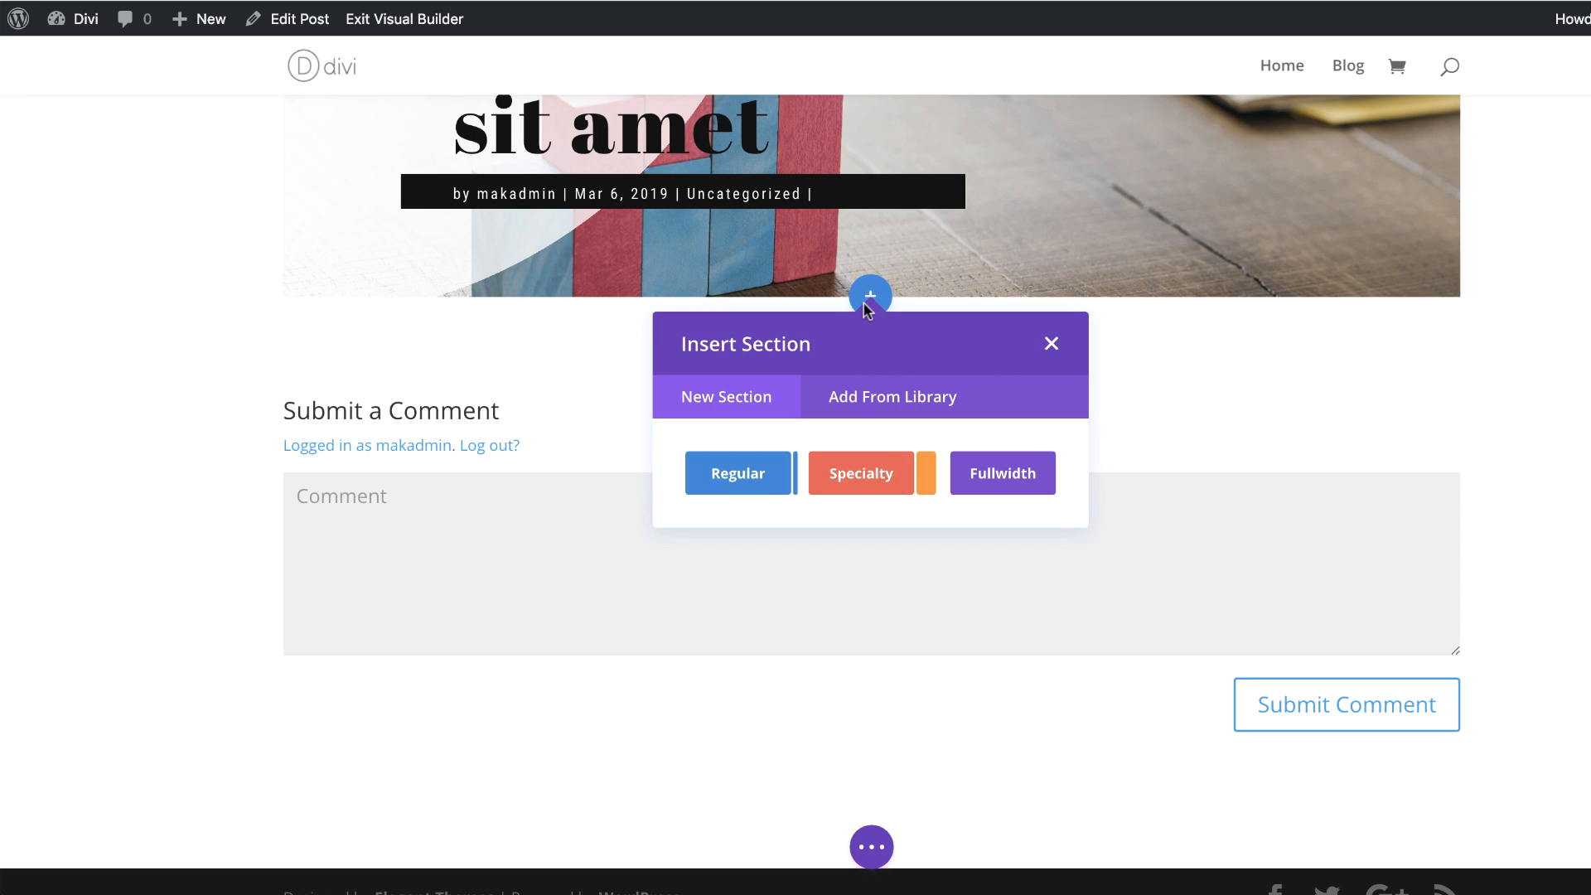
click(737, 473)
click(739, 554)
text(post)
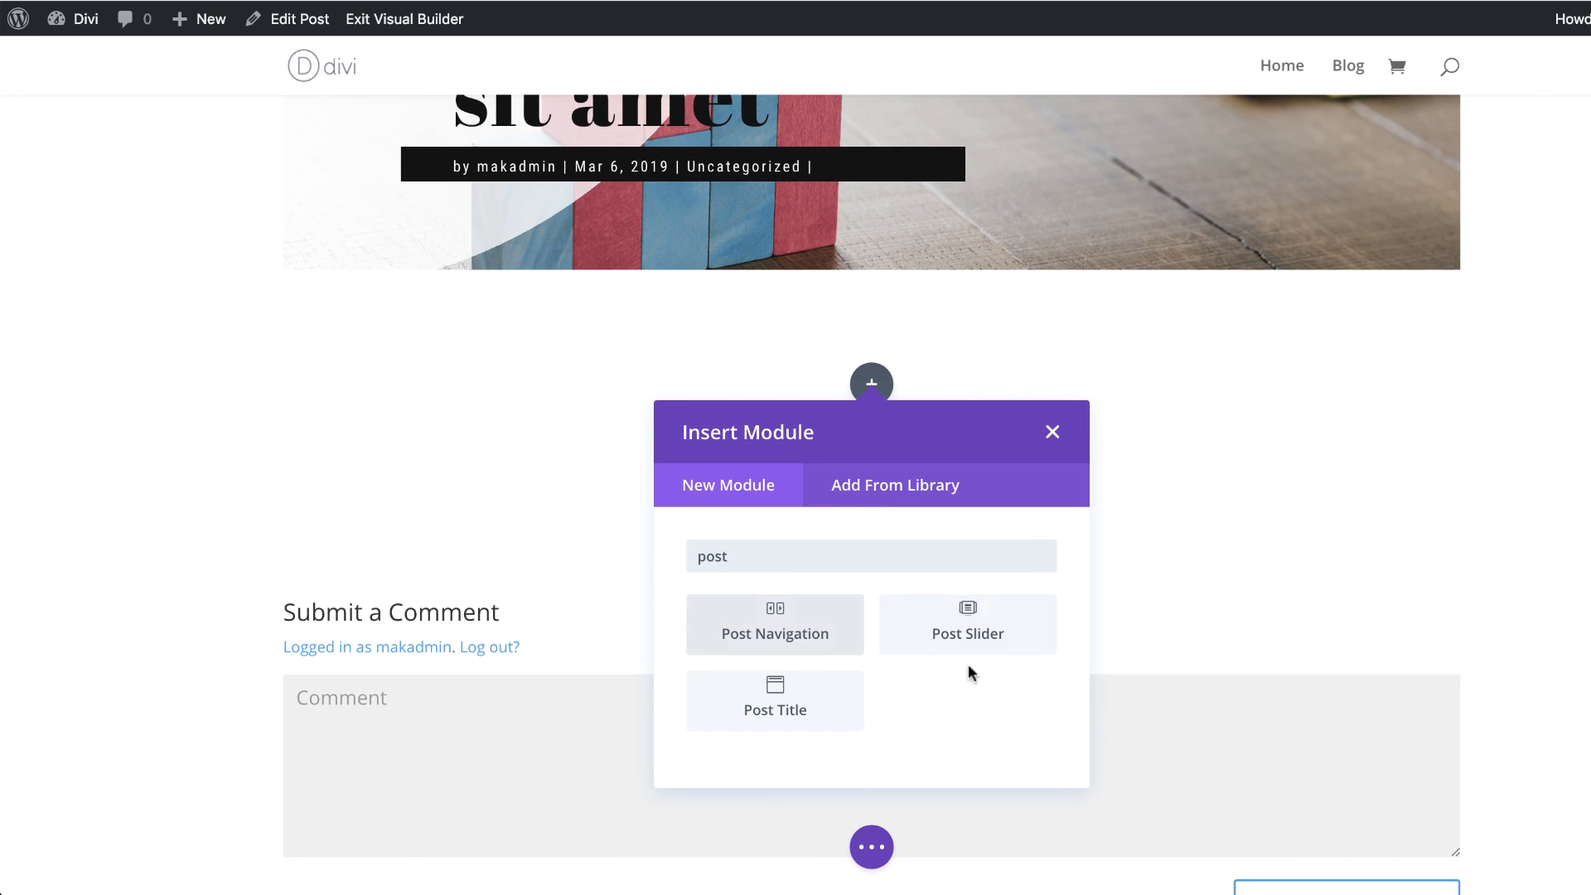
click(803, 715)
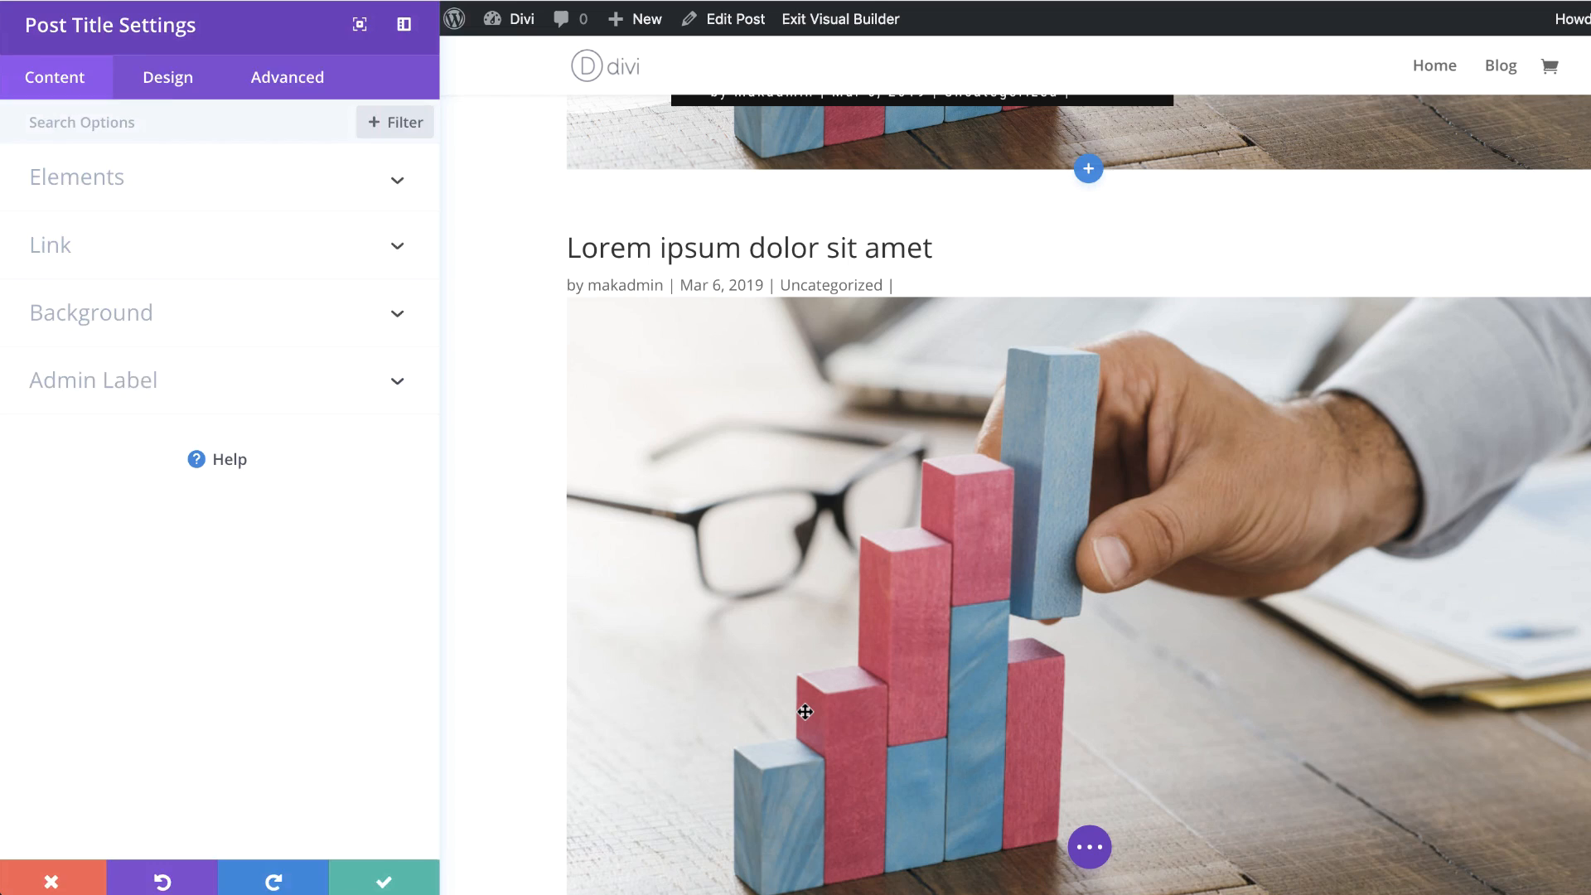
Step: Set the new Post Title module's featured image placement to Title/Meta Background Image
click(312, 202)
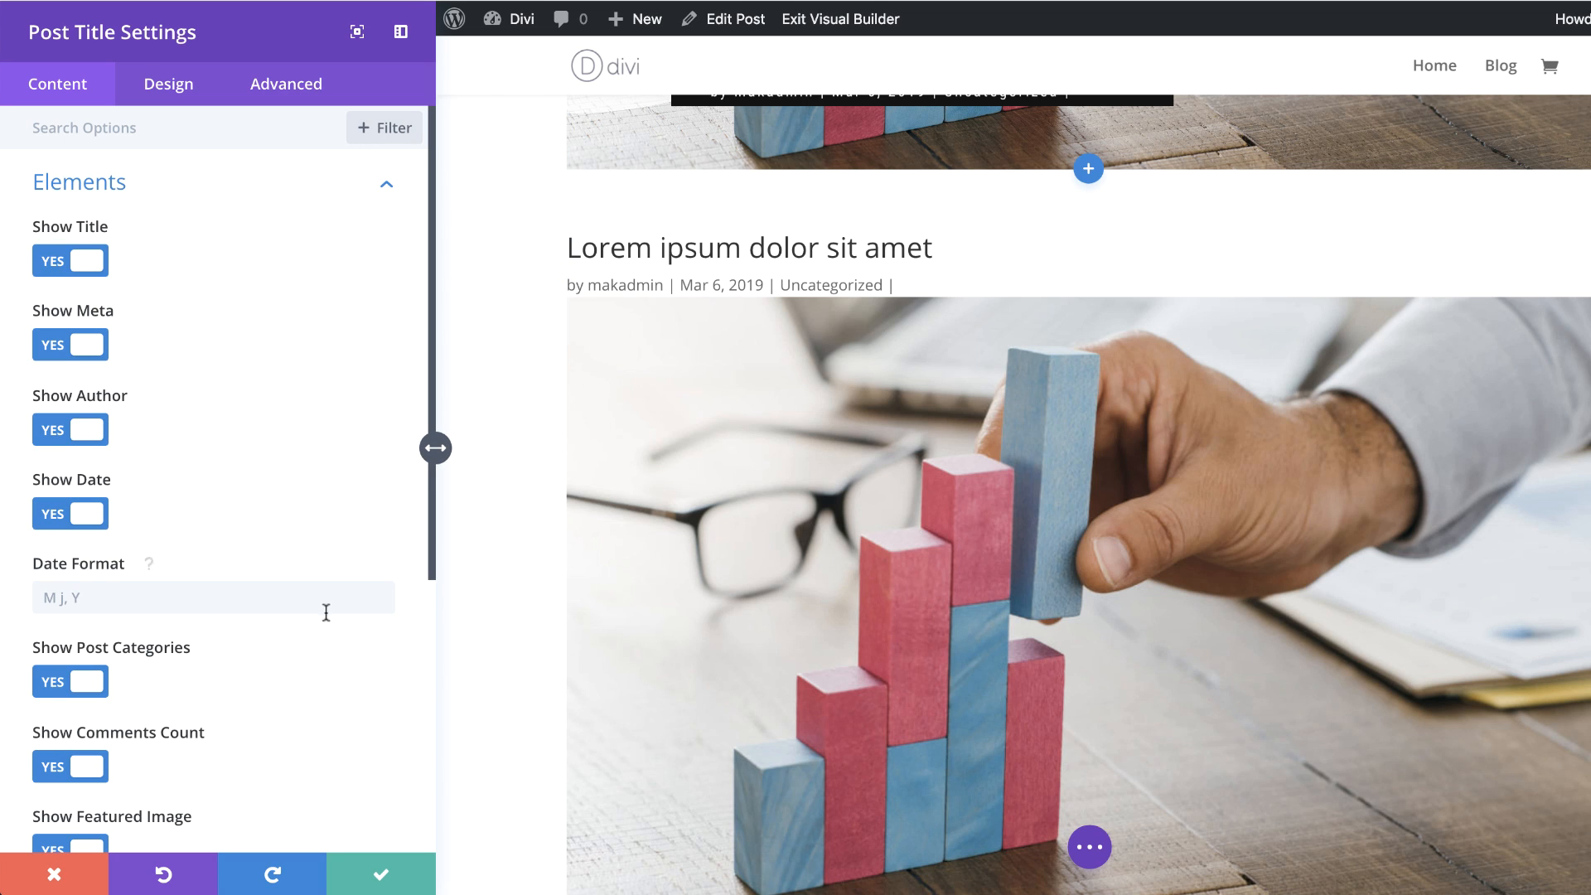
scroll(361, 628, down, 2)
scroll(361, 628, down, 3)
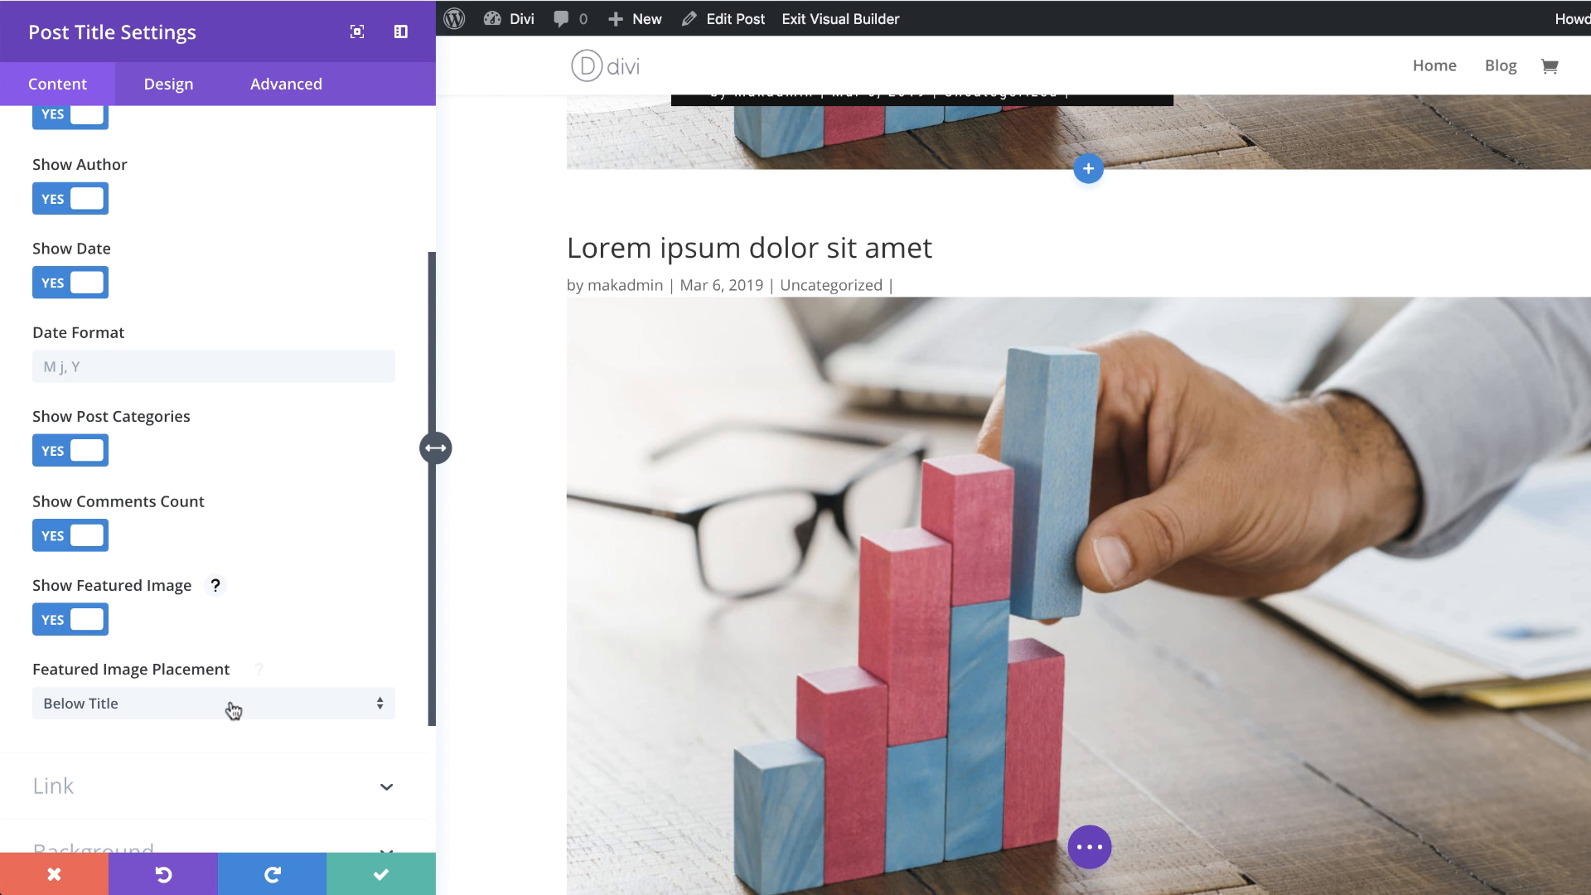
scroll(250, 693, down, 1)
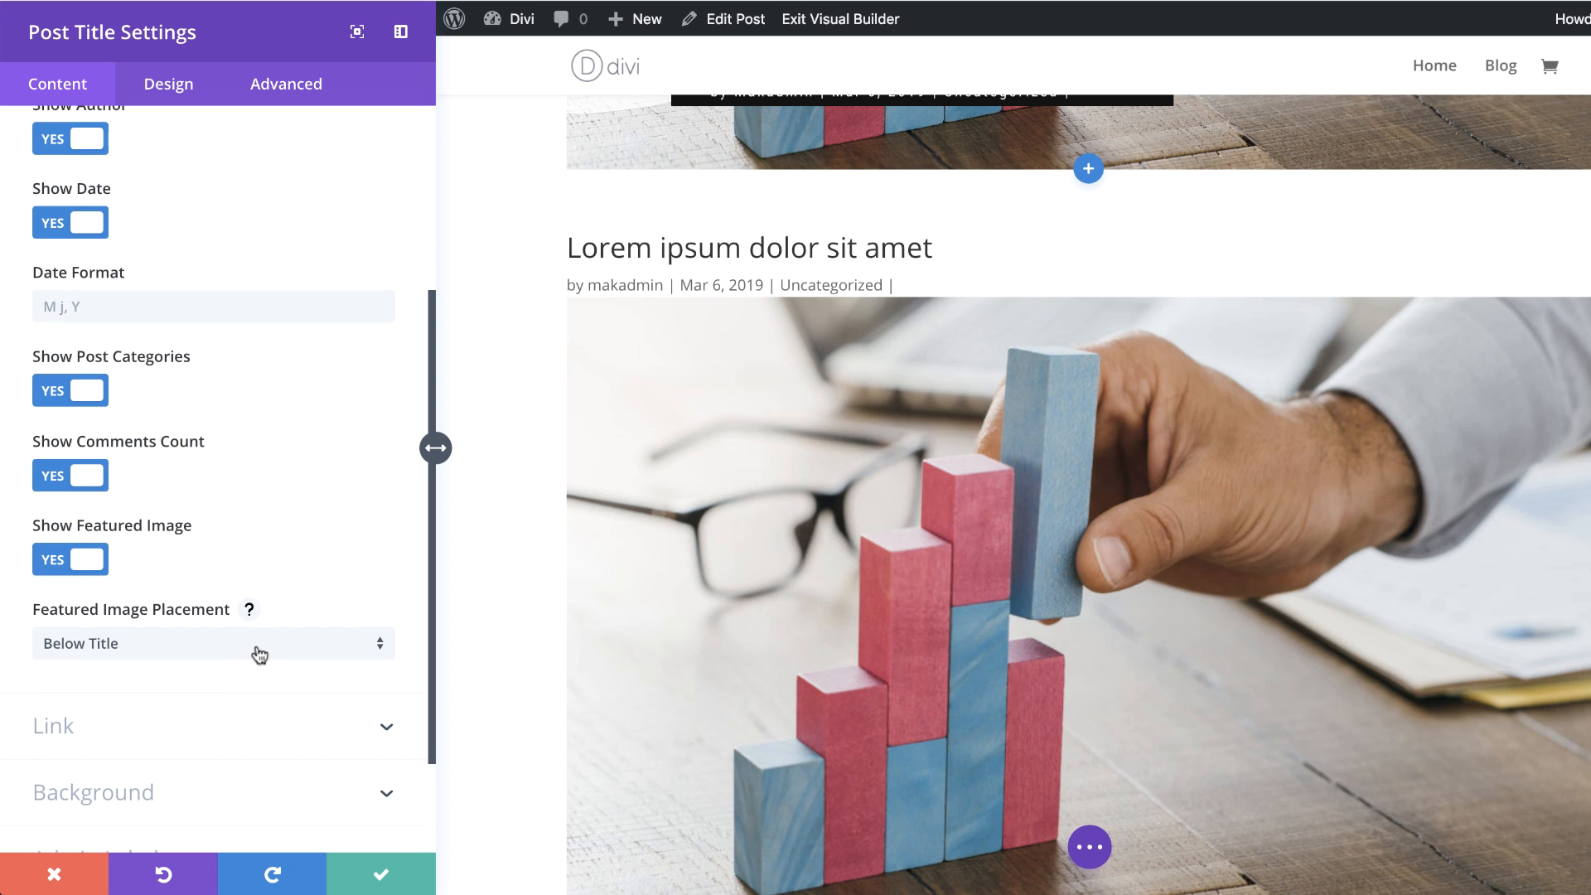
click(260, 654)
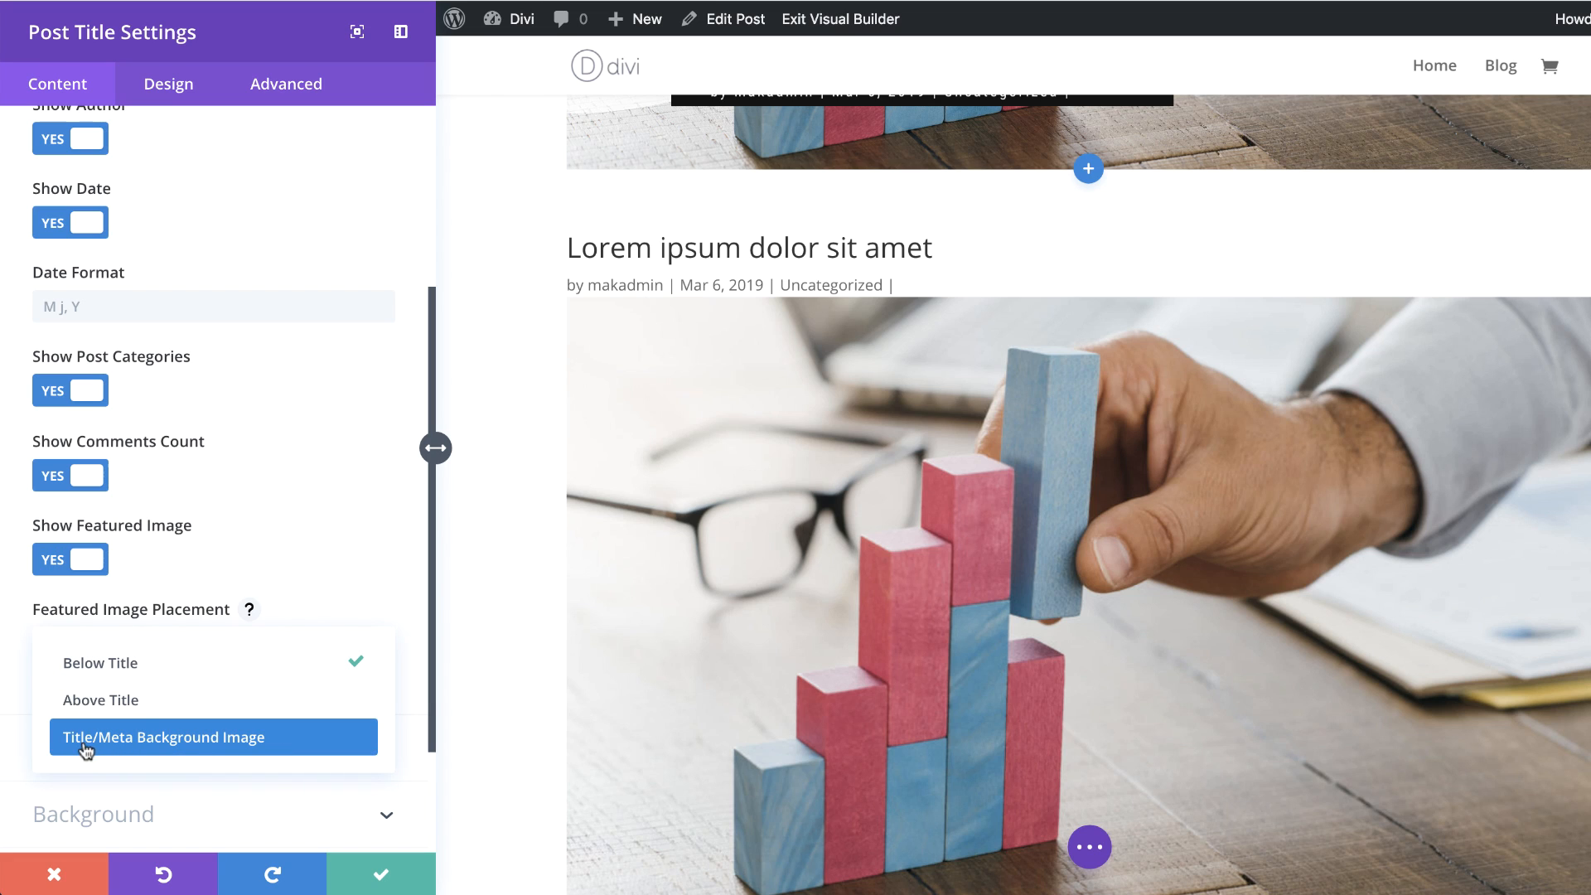
click(282, 748)
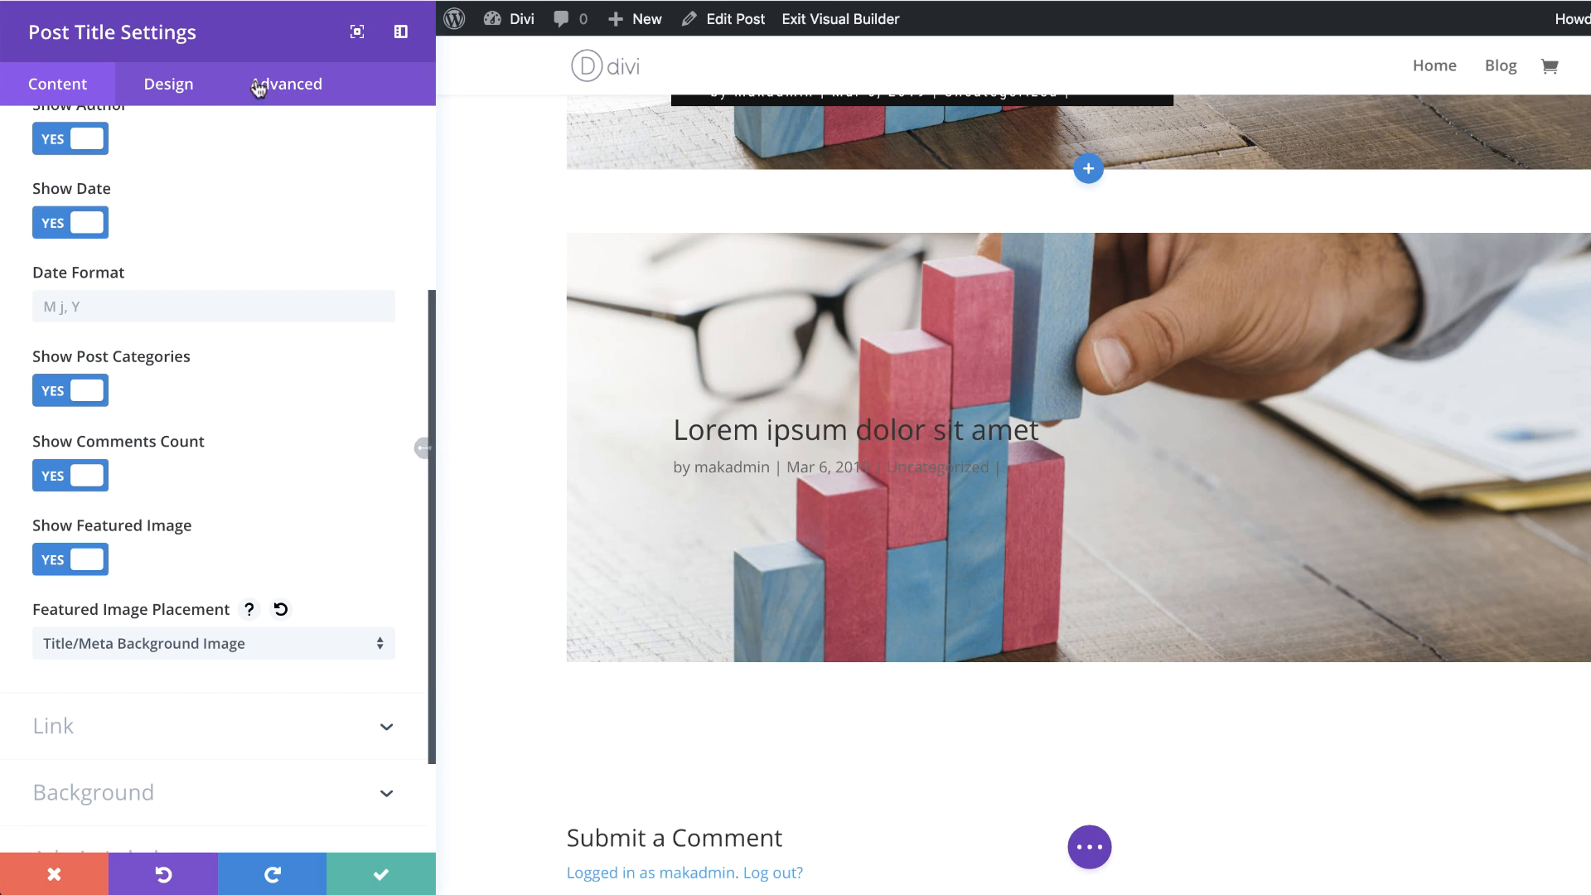
Step: Set the new Post Title module's text color to Light
click(168, 83)
click(76, 189)
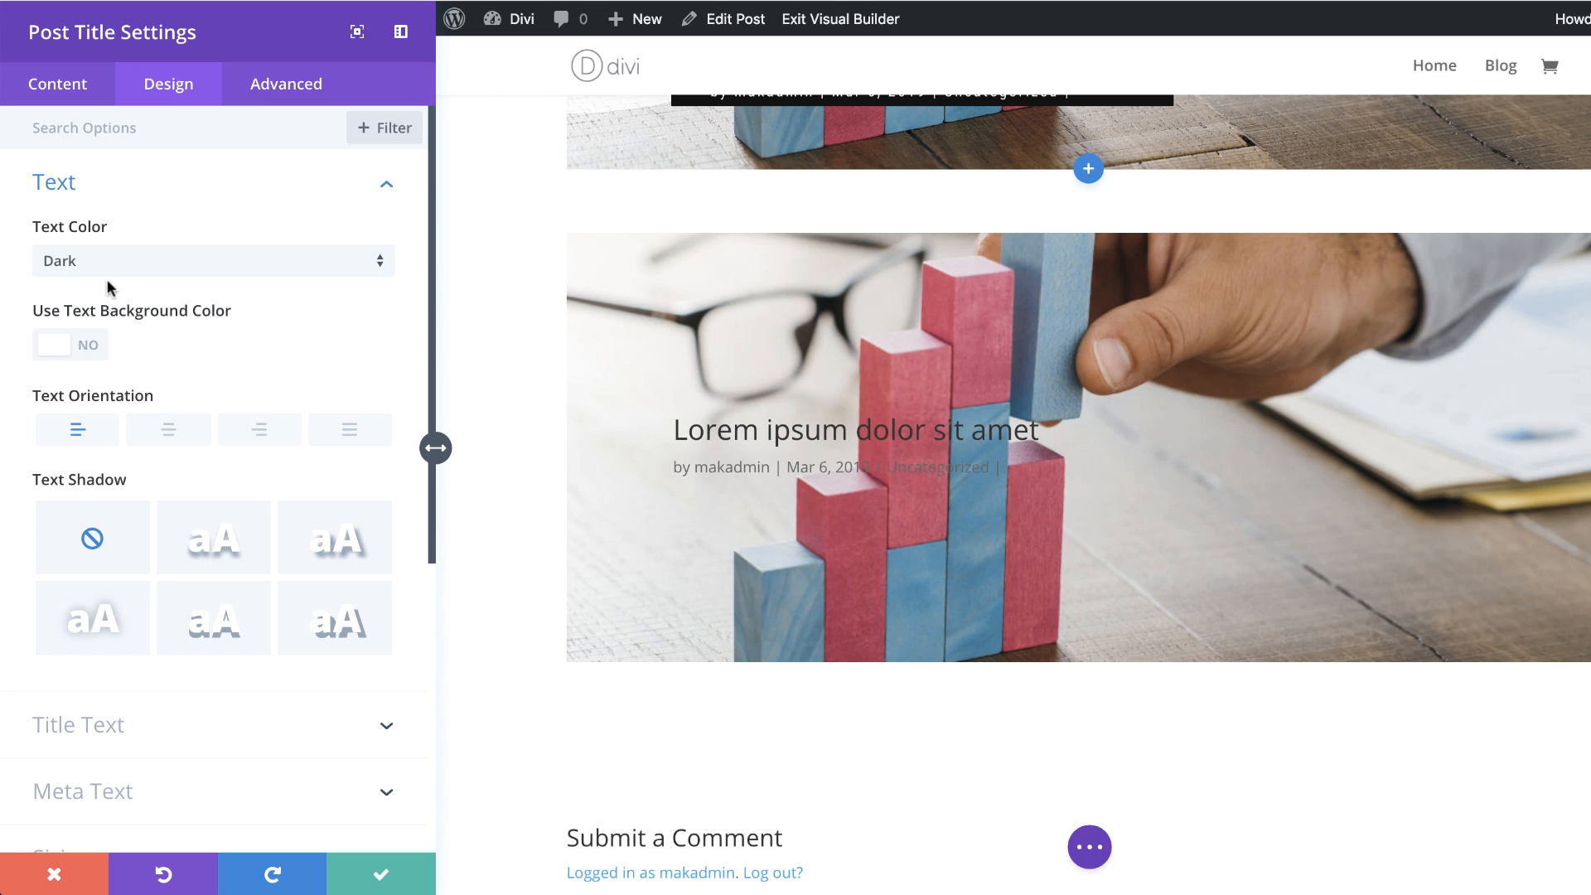
click(135, 264)
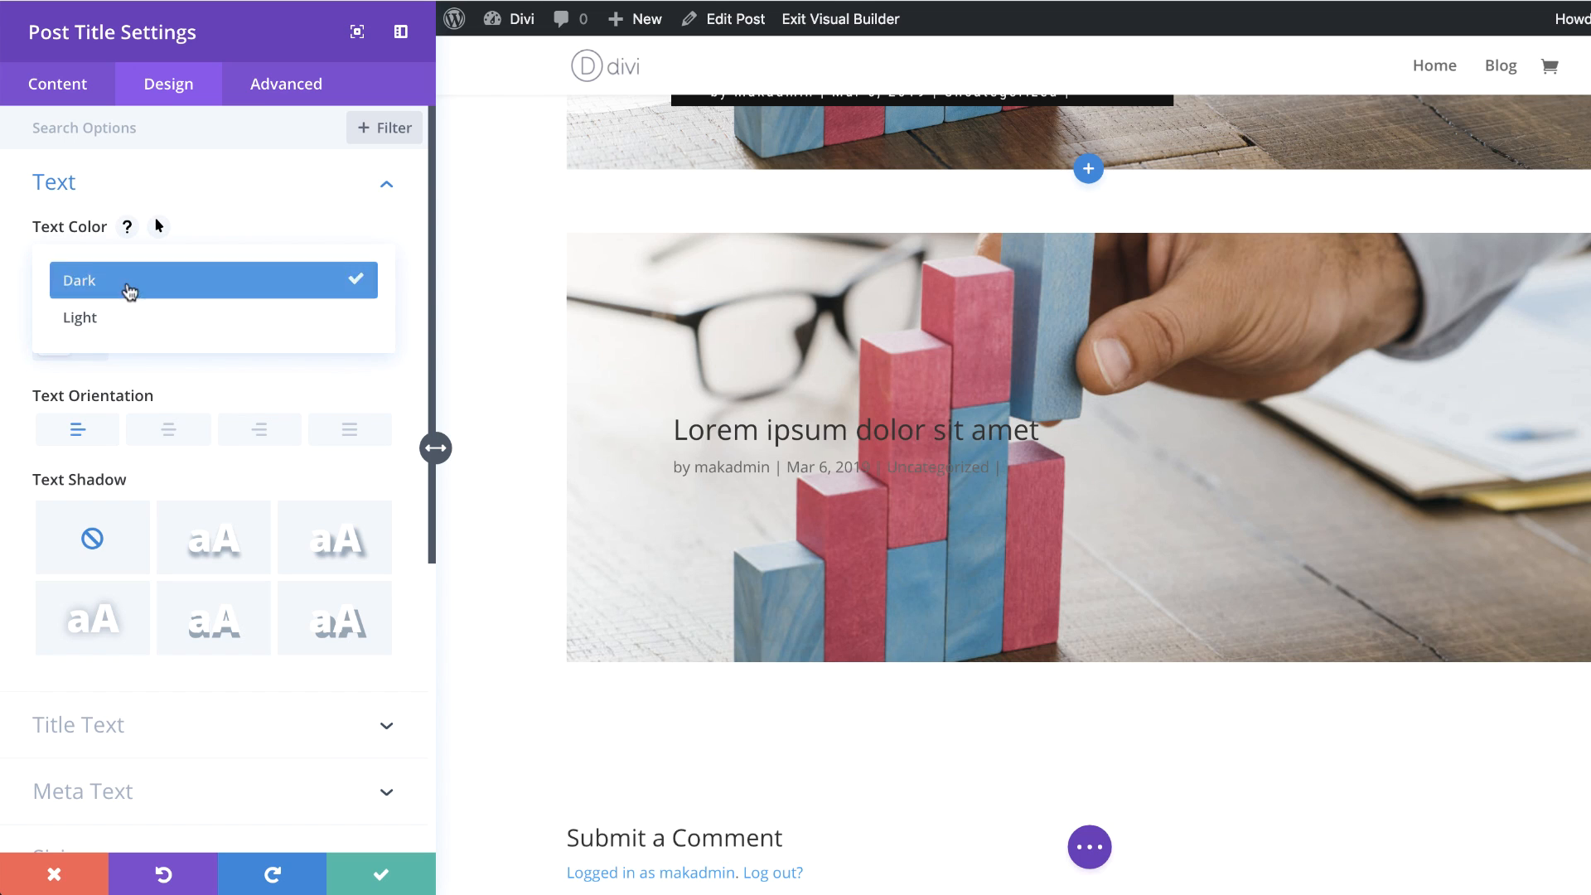
click(120, 316)
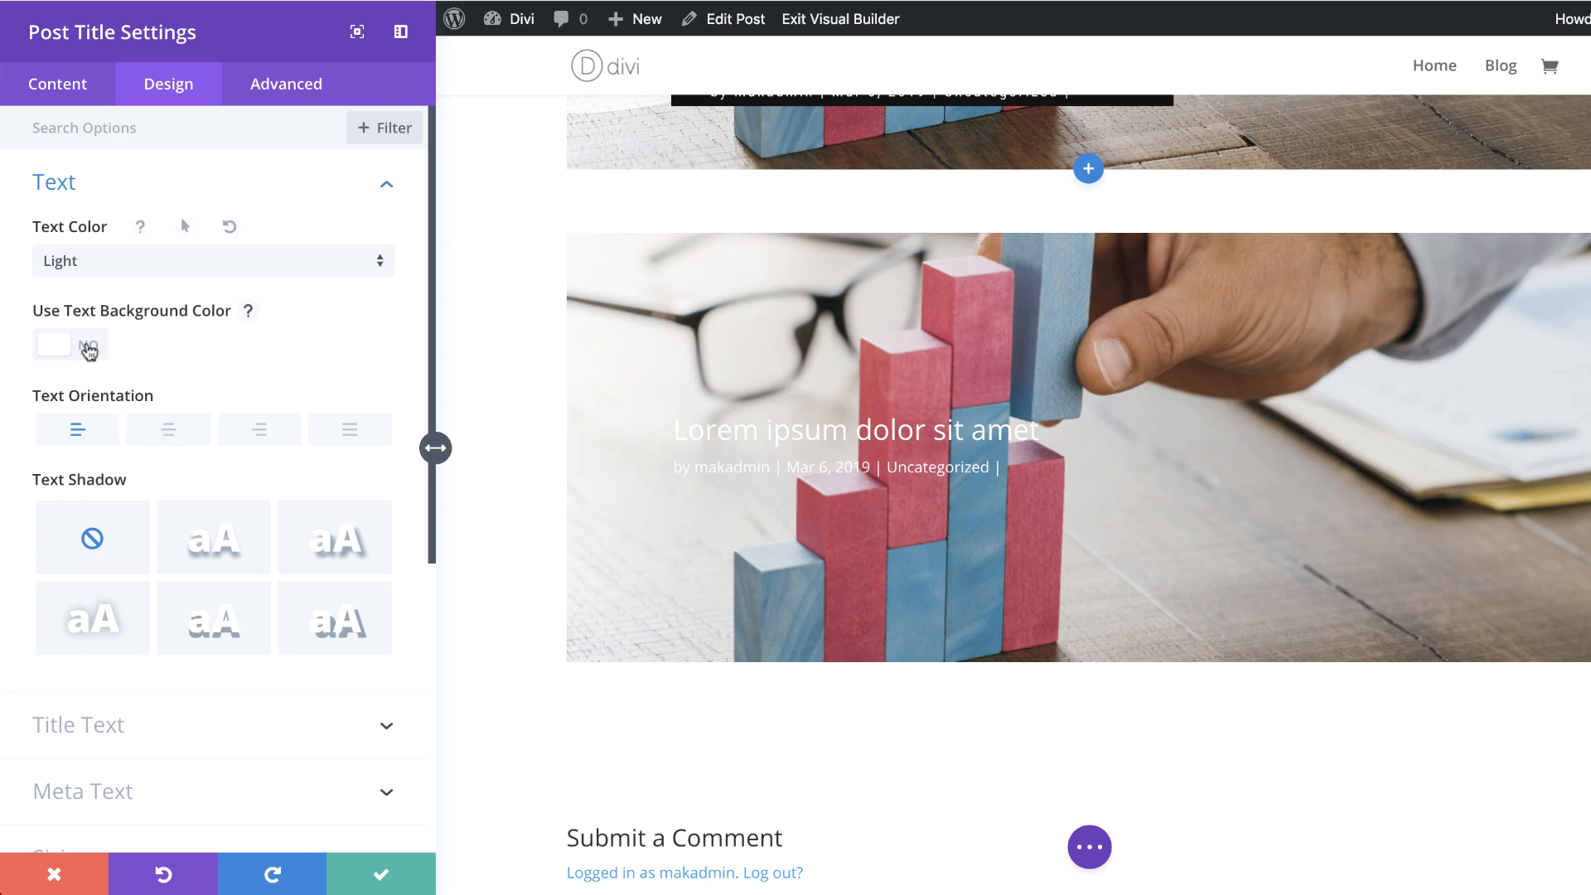
Step: Enable the text background color for the module and set it to rgba(1,59,104,0.79)
click(93, 346)
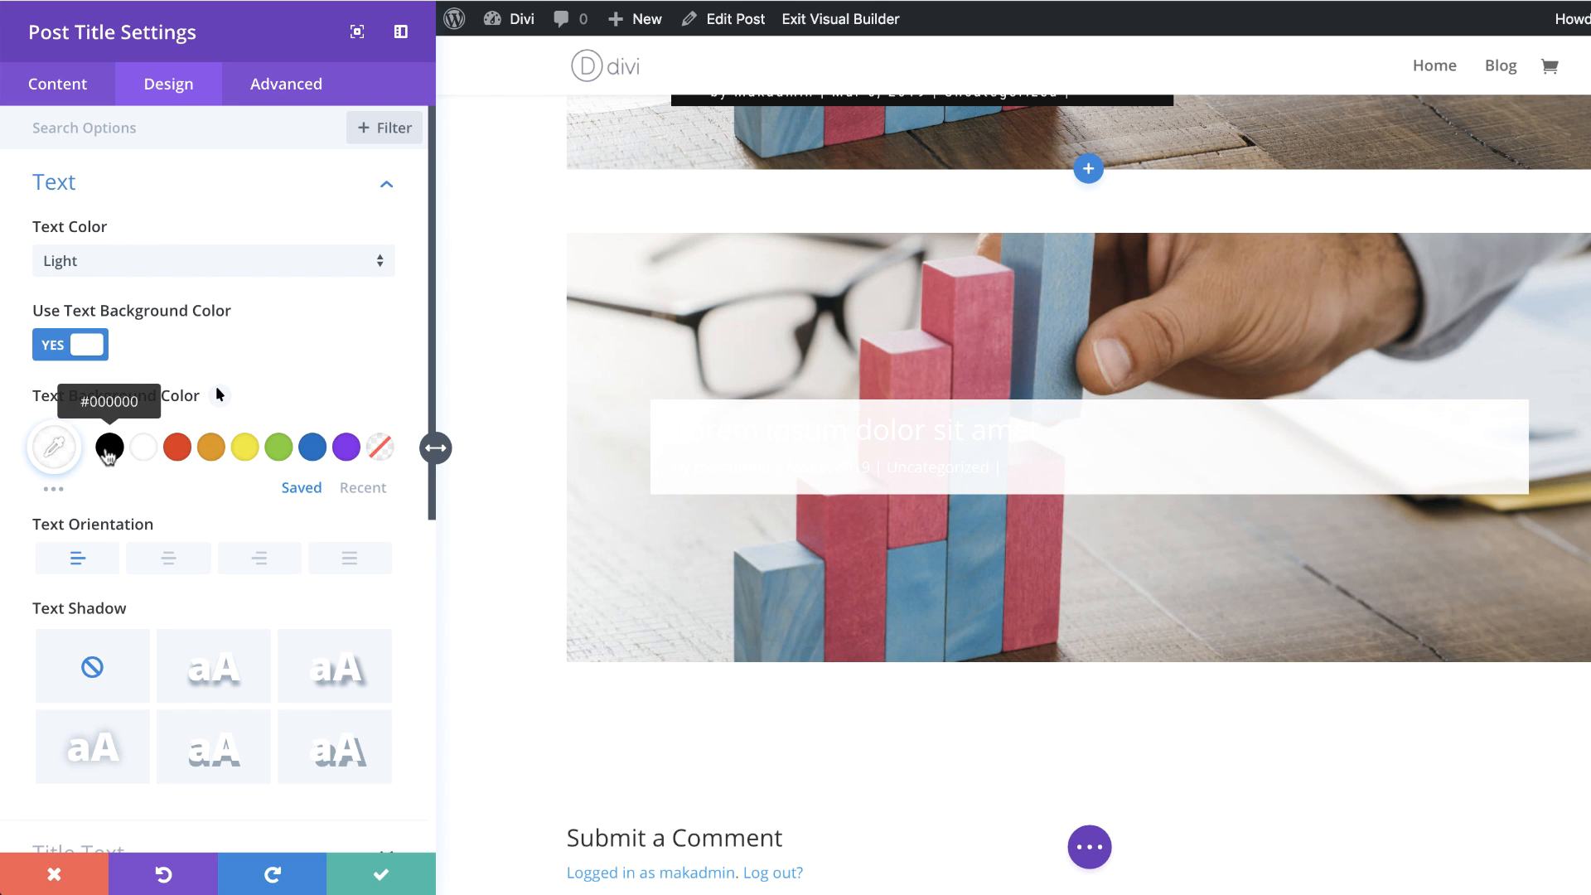
click(54, 447)
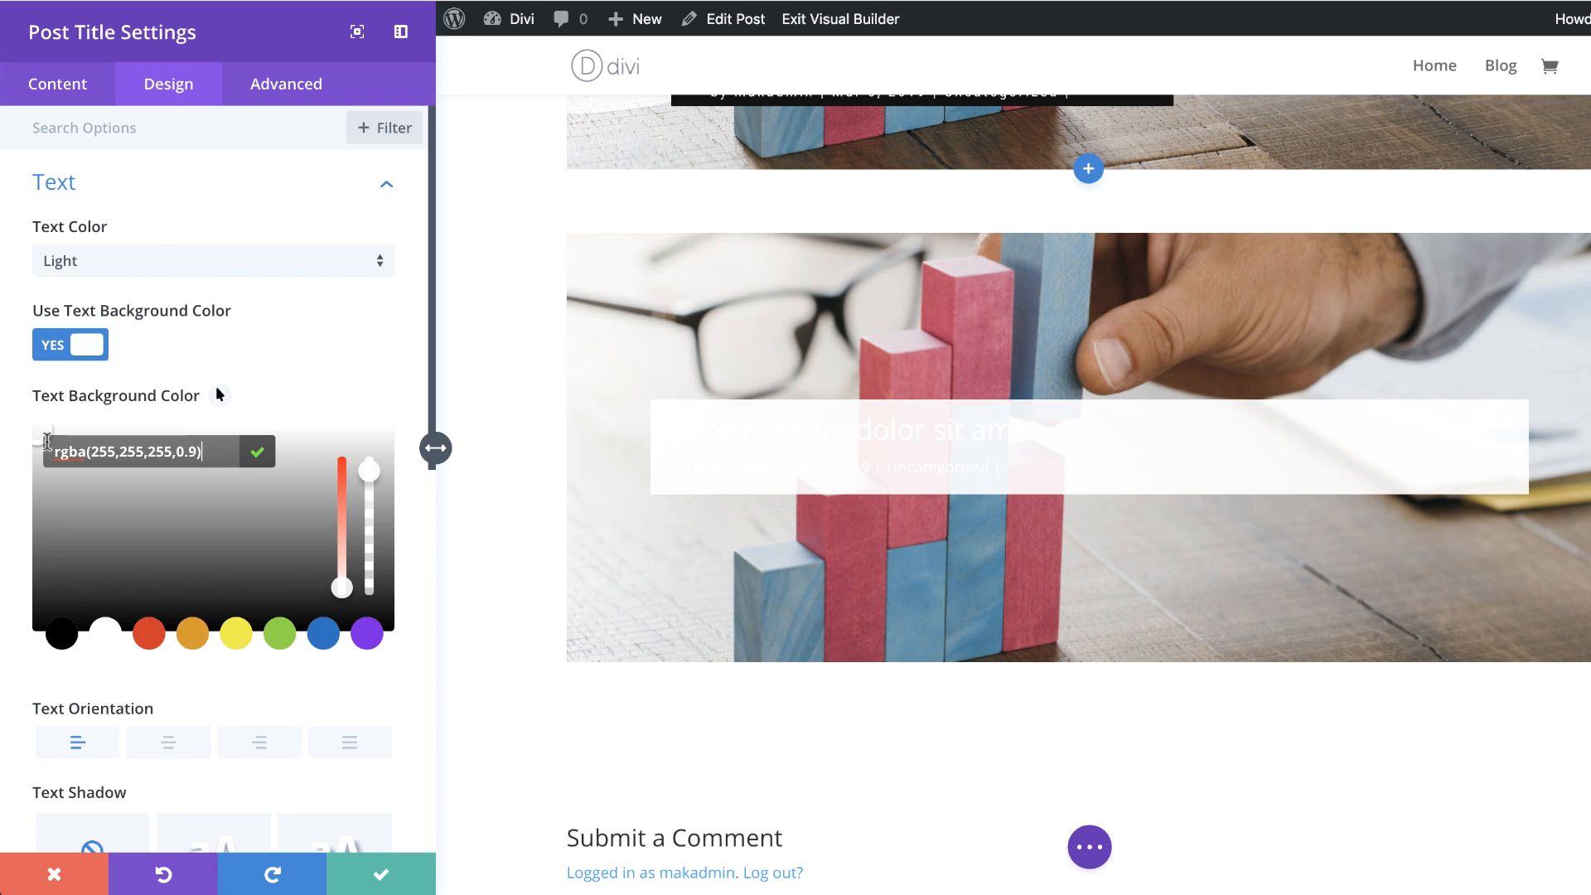
drag(91, 450, 196, 448)
text(1,59,104,0.79)
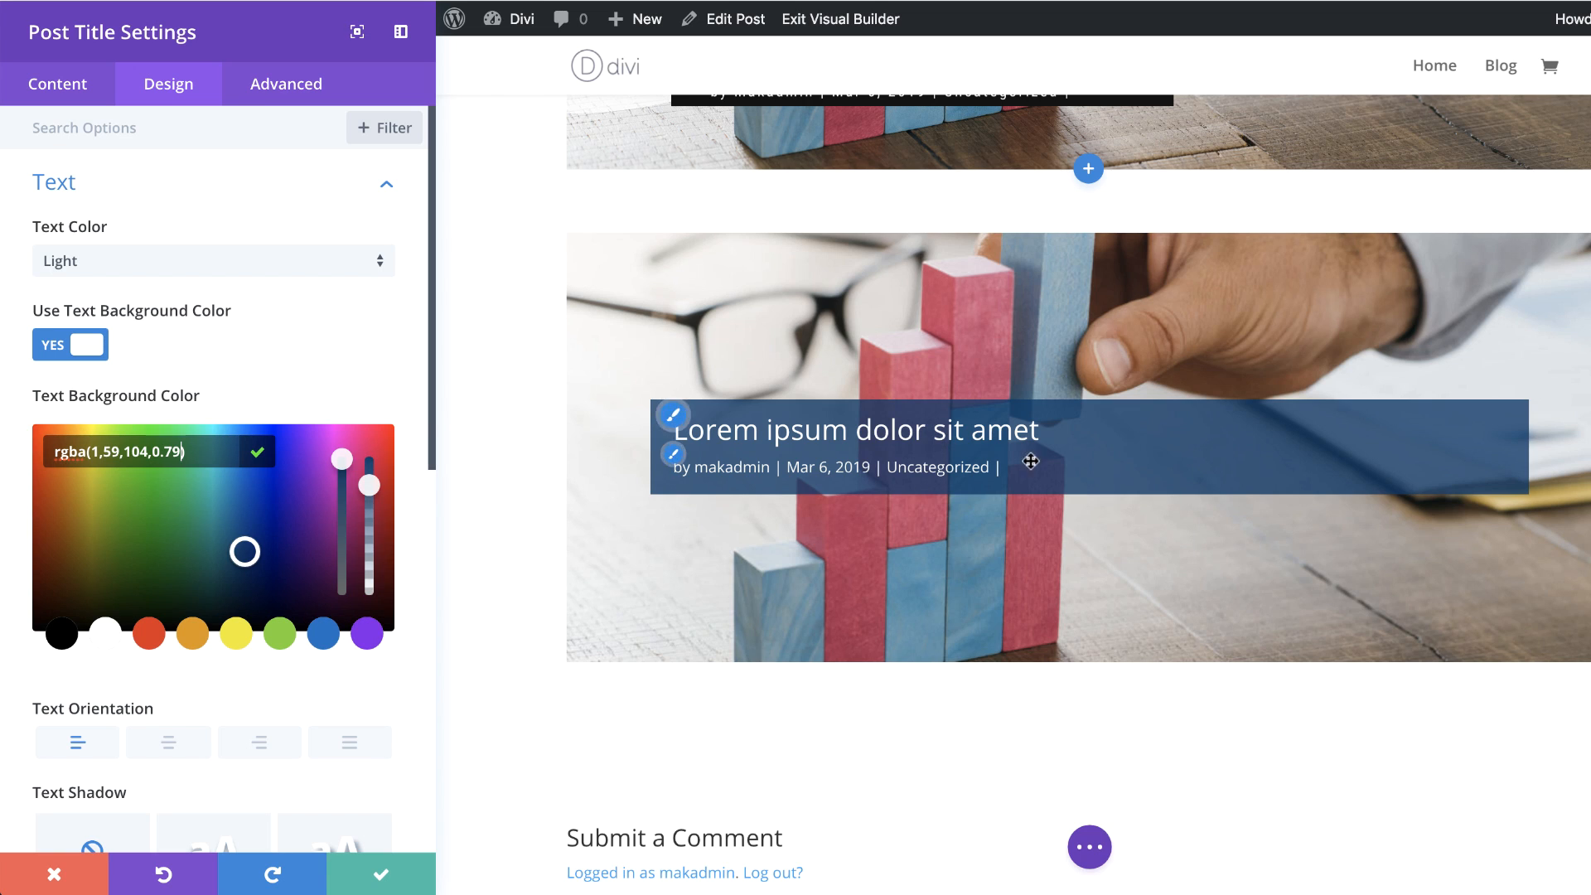
Step: Center the new module's text and set its title font to Roboto Condensed with Light weight
scroll(220, 741, down, 3)
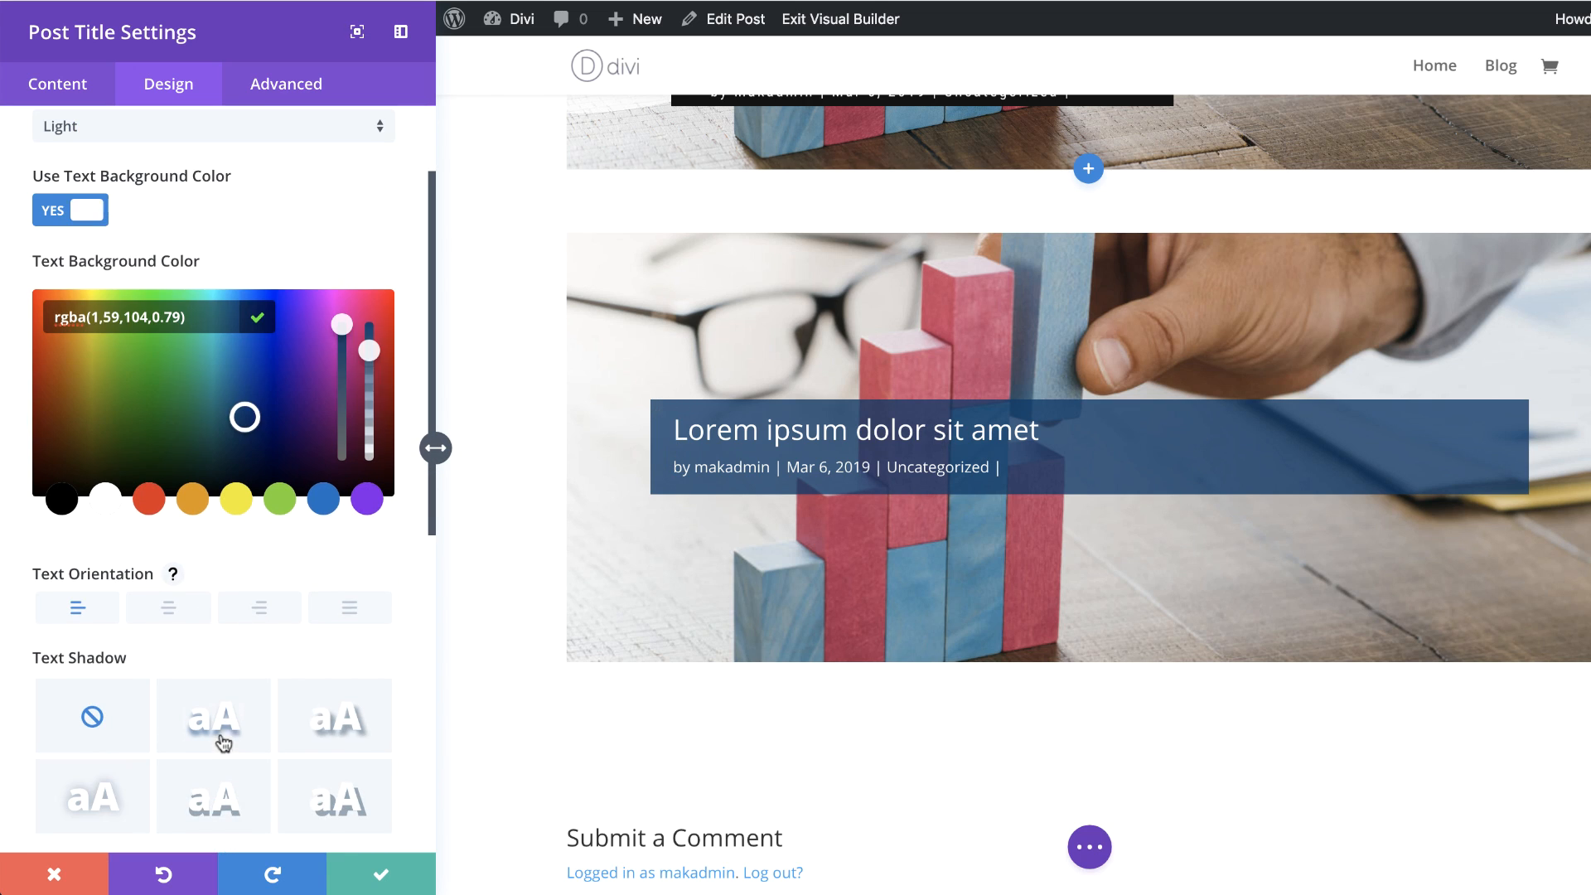
click(162, 598)
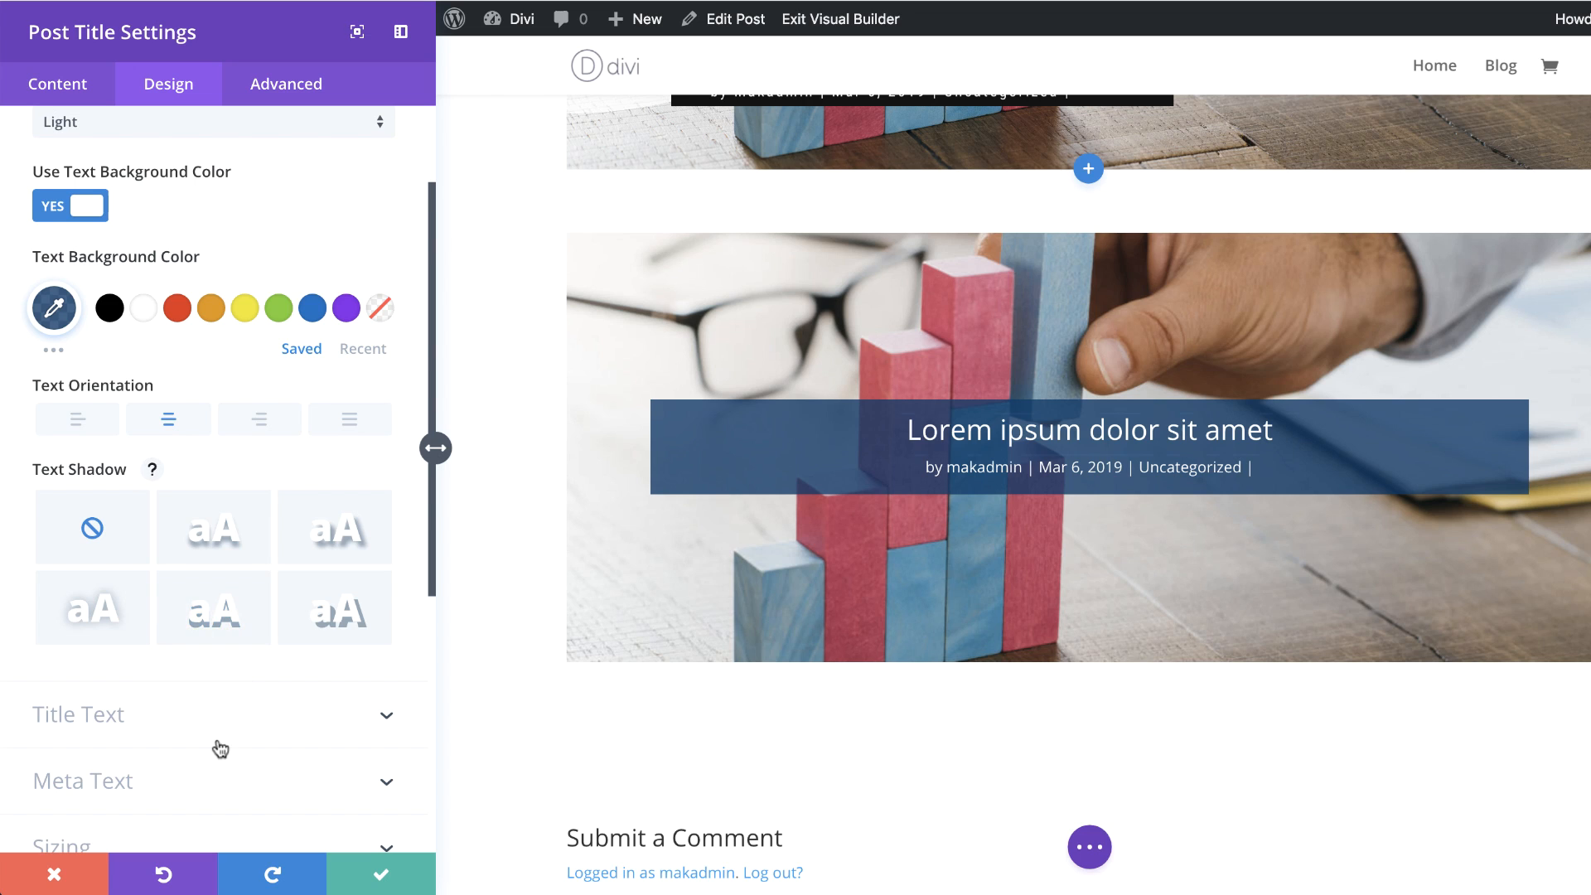
scroll(216, 745, down, 1)
scroll(773, 757, down, 1)
mouse_move(675, 377)
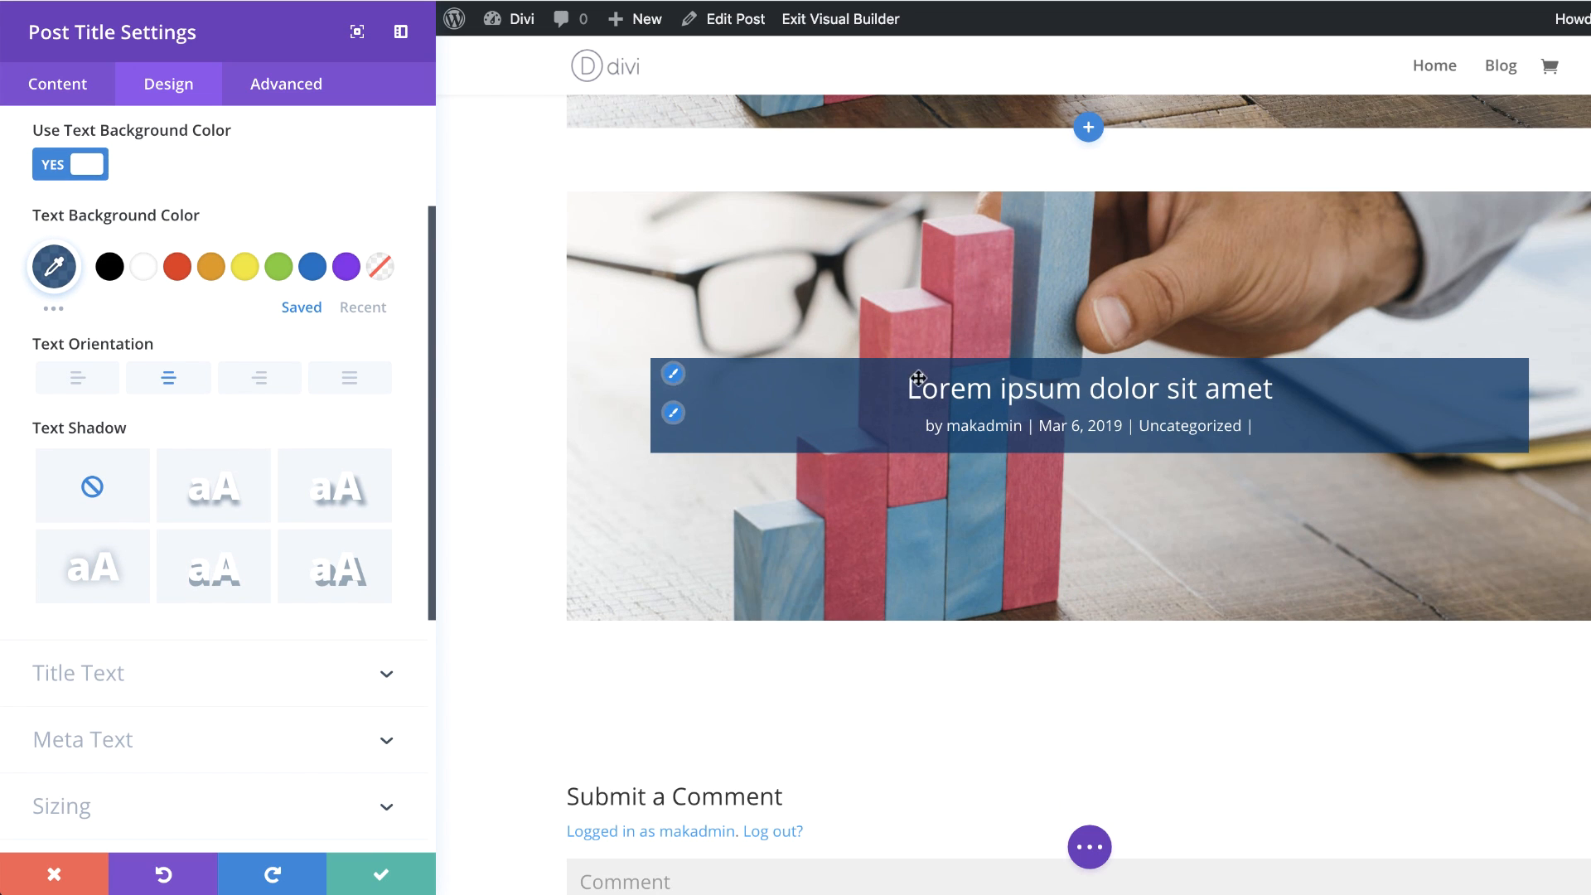
click(676, 377)
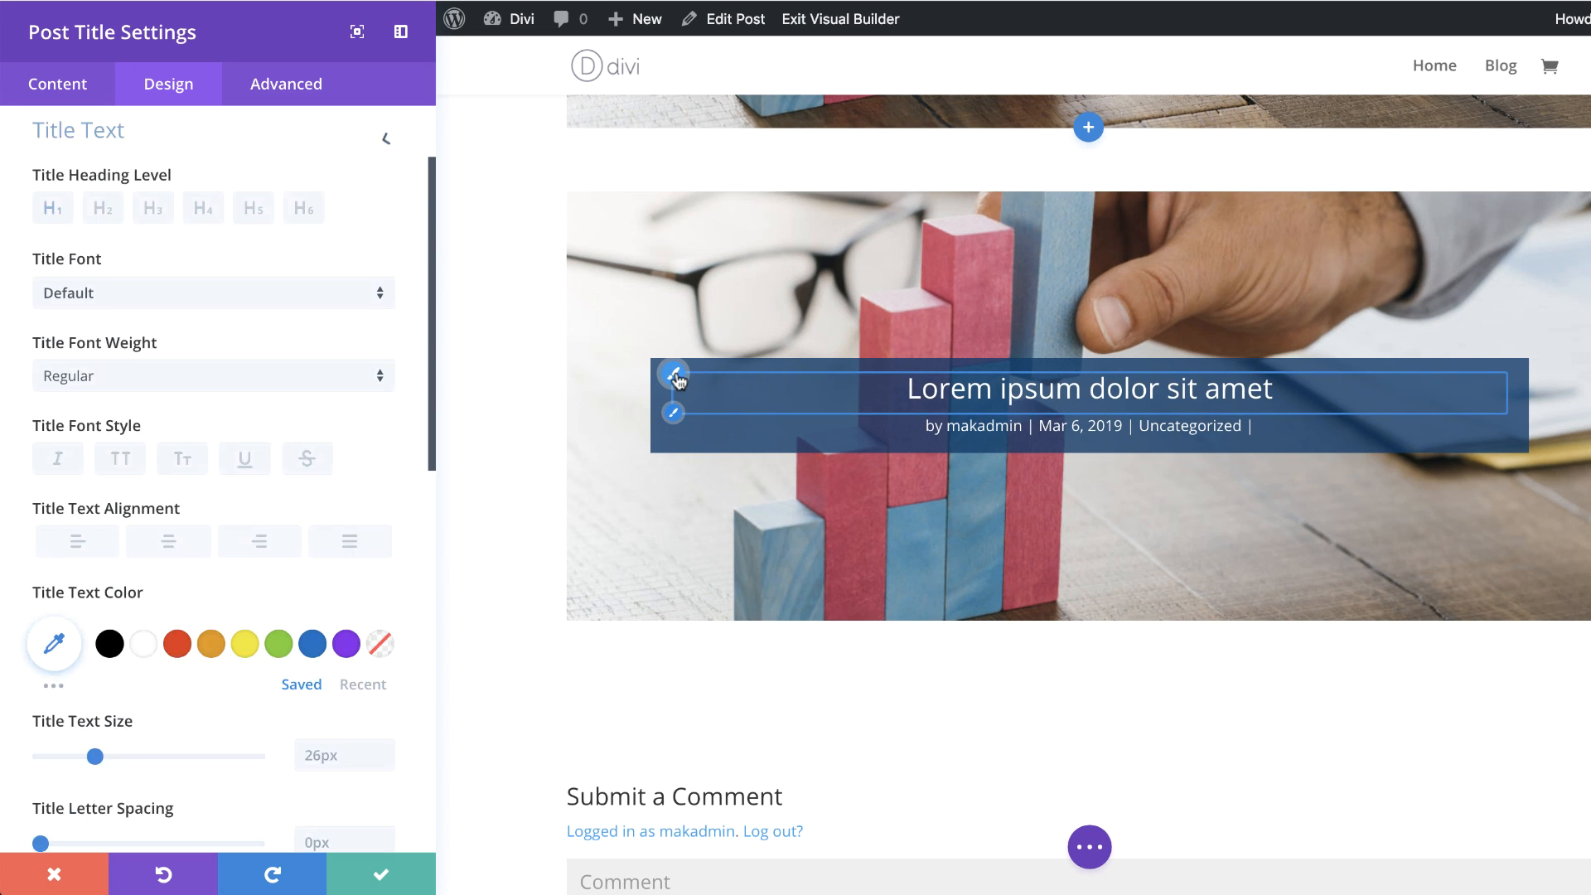
click(146, 313)
click(163, 214)
click(146, 381)
click(156, 407)
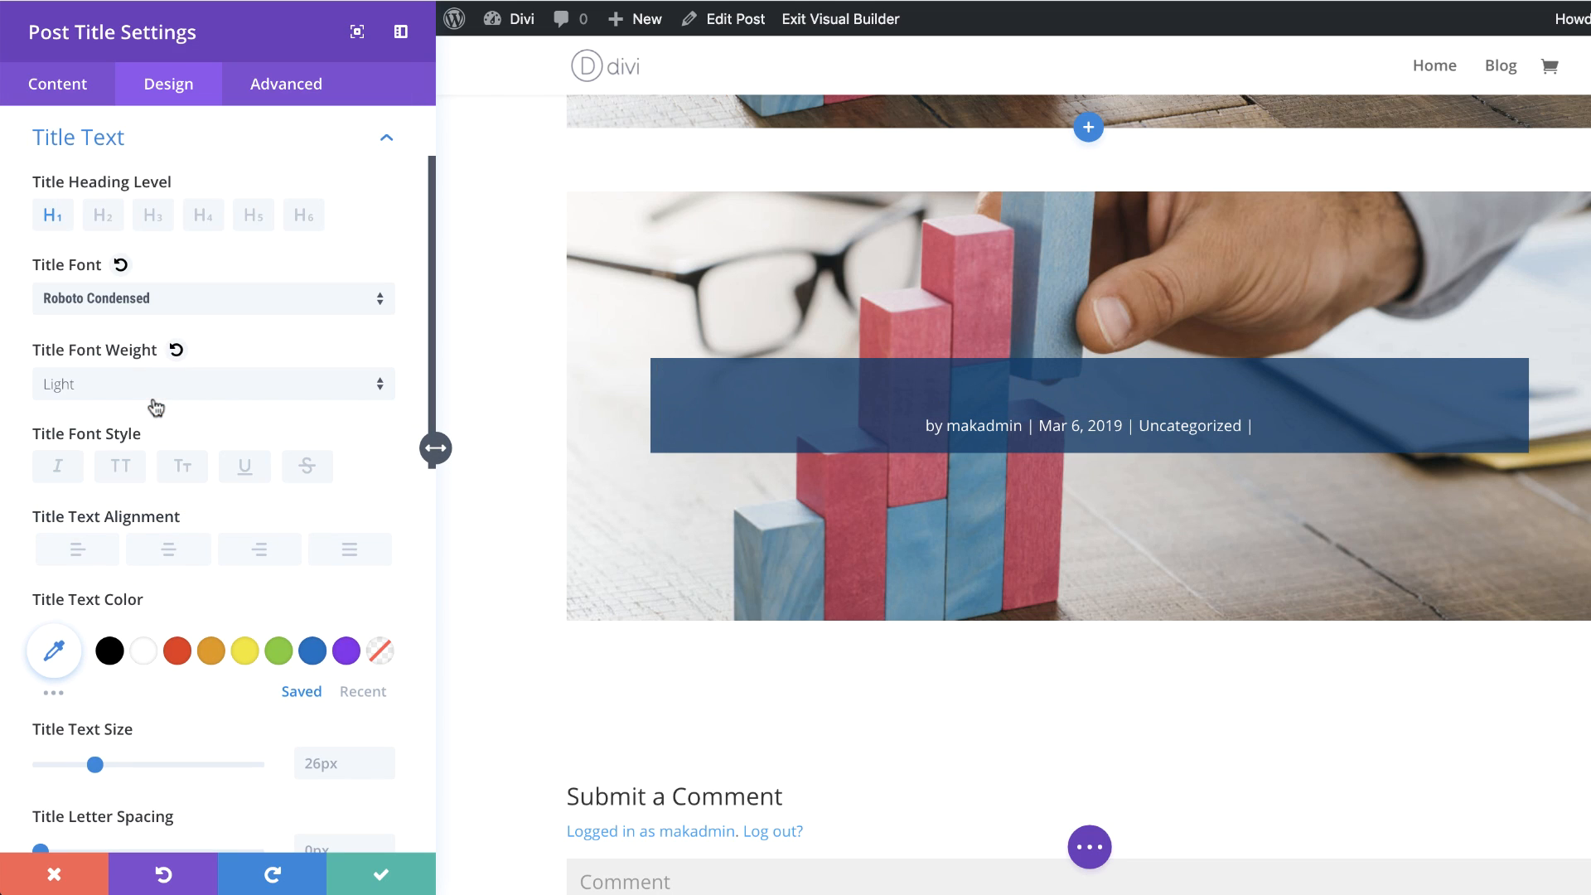
Step: Set the title text size to 70px for desktop
scroll(159, 584, down, 2)
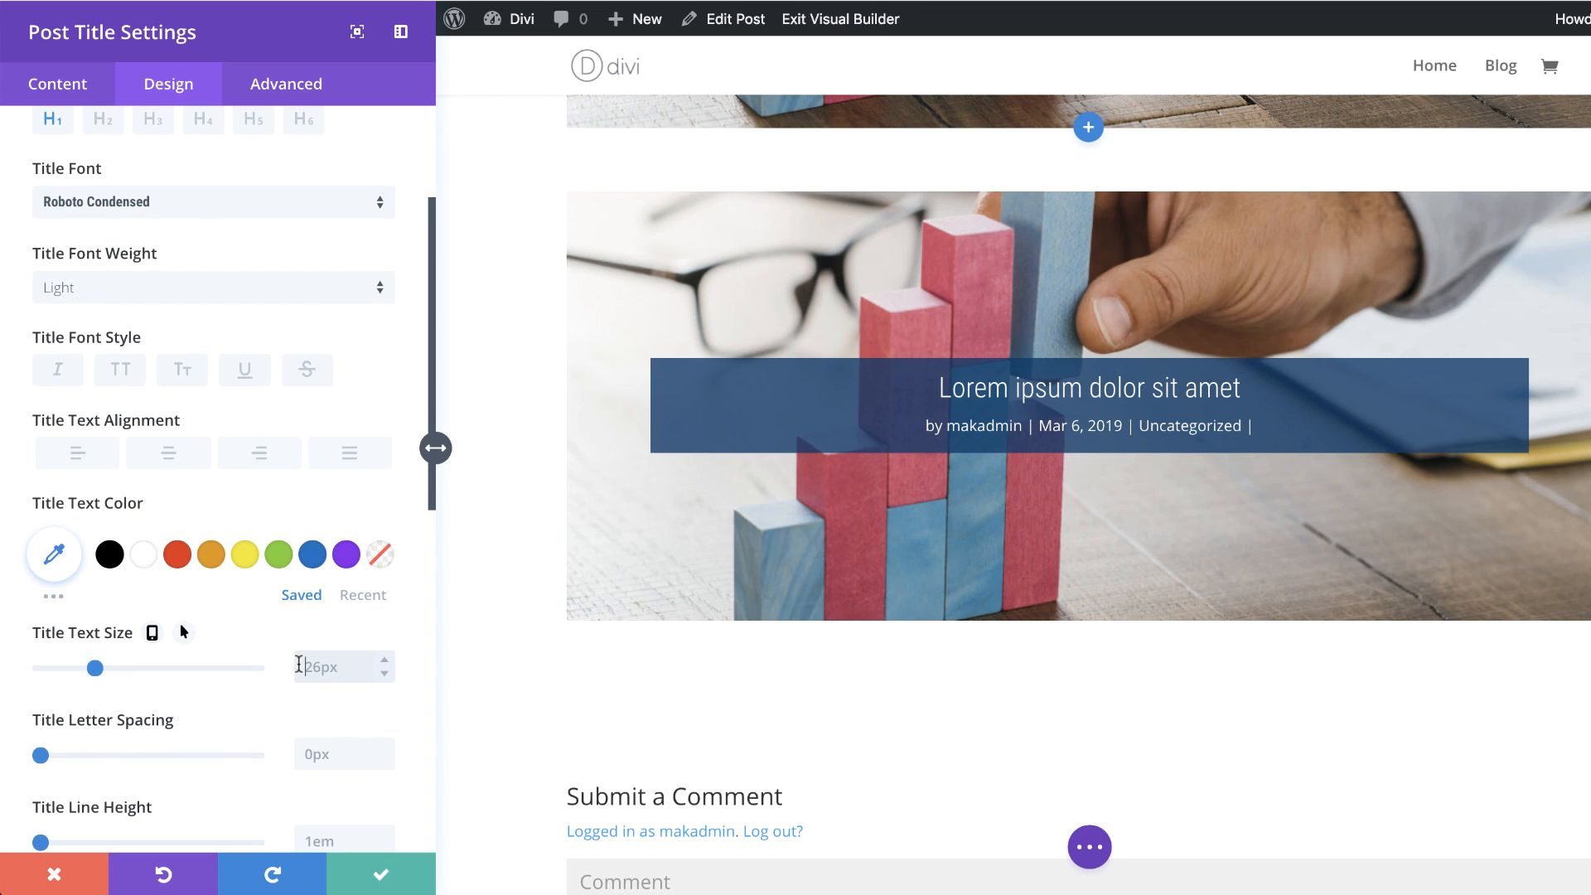
click(298, 664)
text(70)
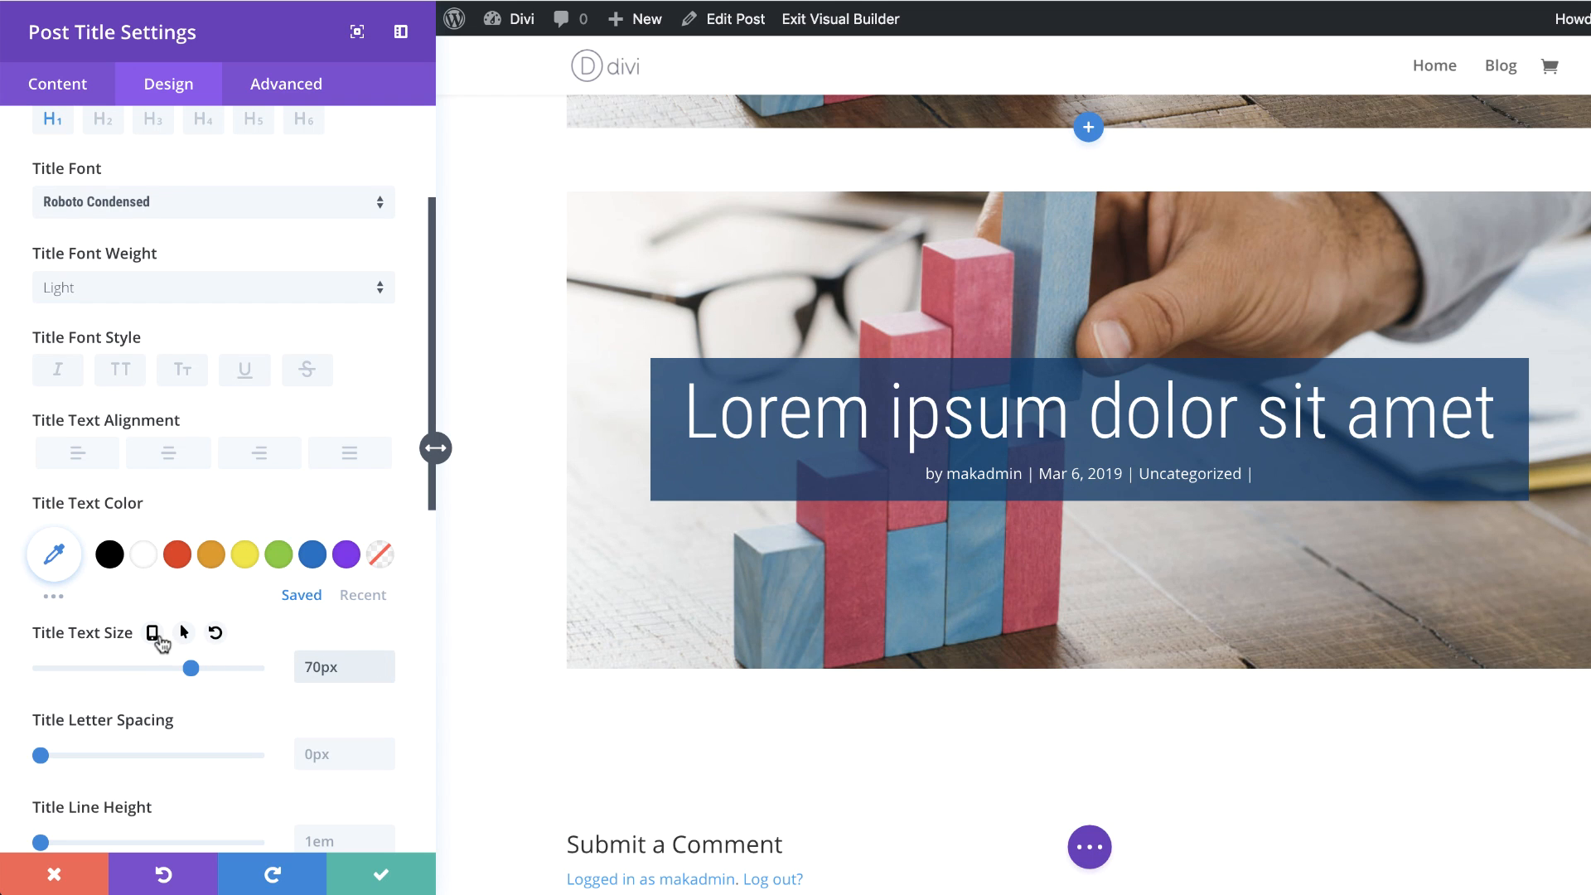
Step: Enable responsive sizing for the title text and set its tablet size to 50px
click(152, 632)
click(214, 678)
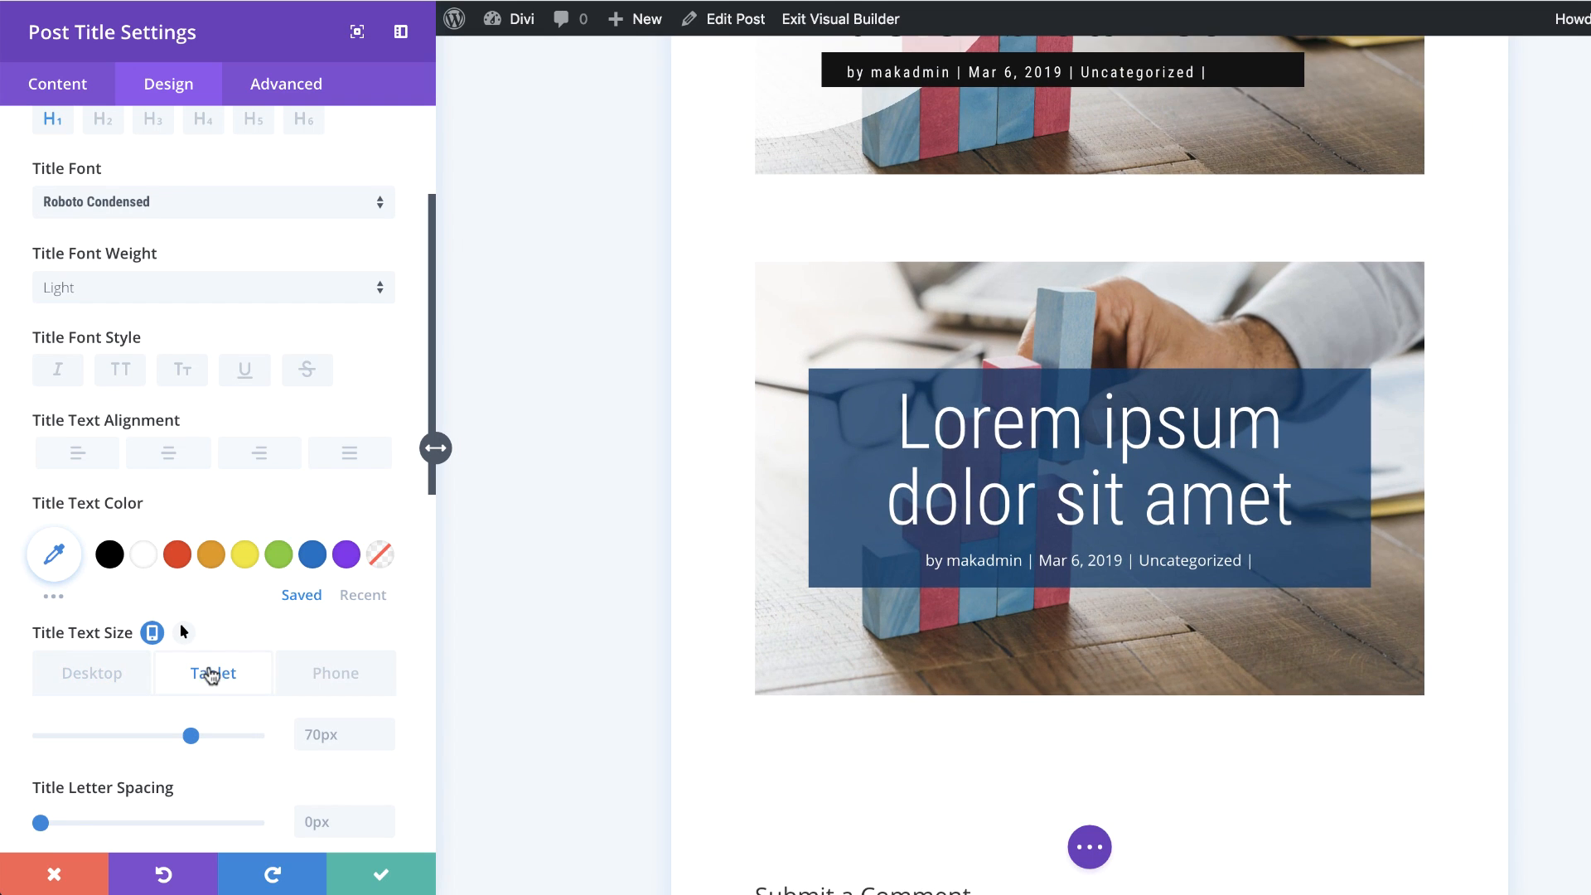
click(332, 743)
text(50)
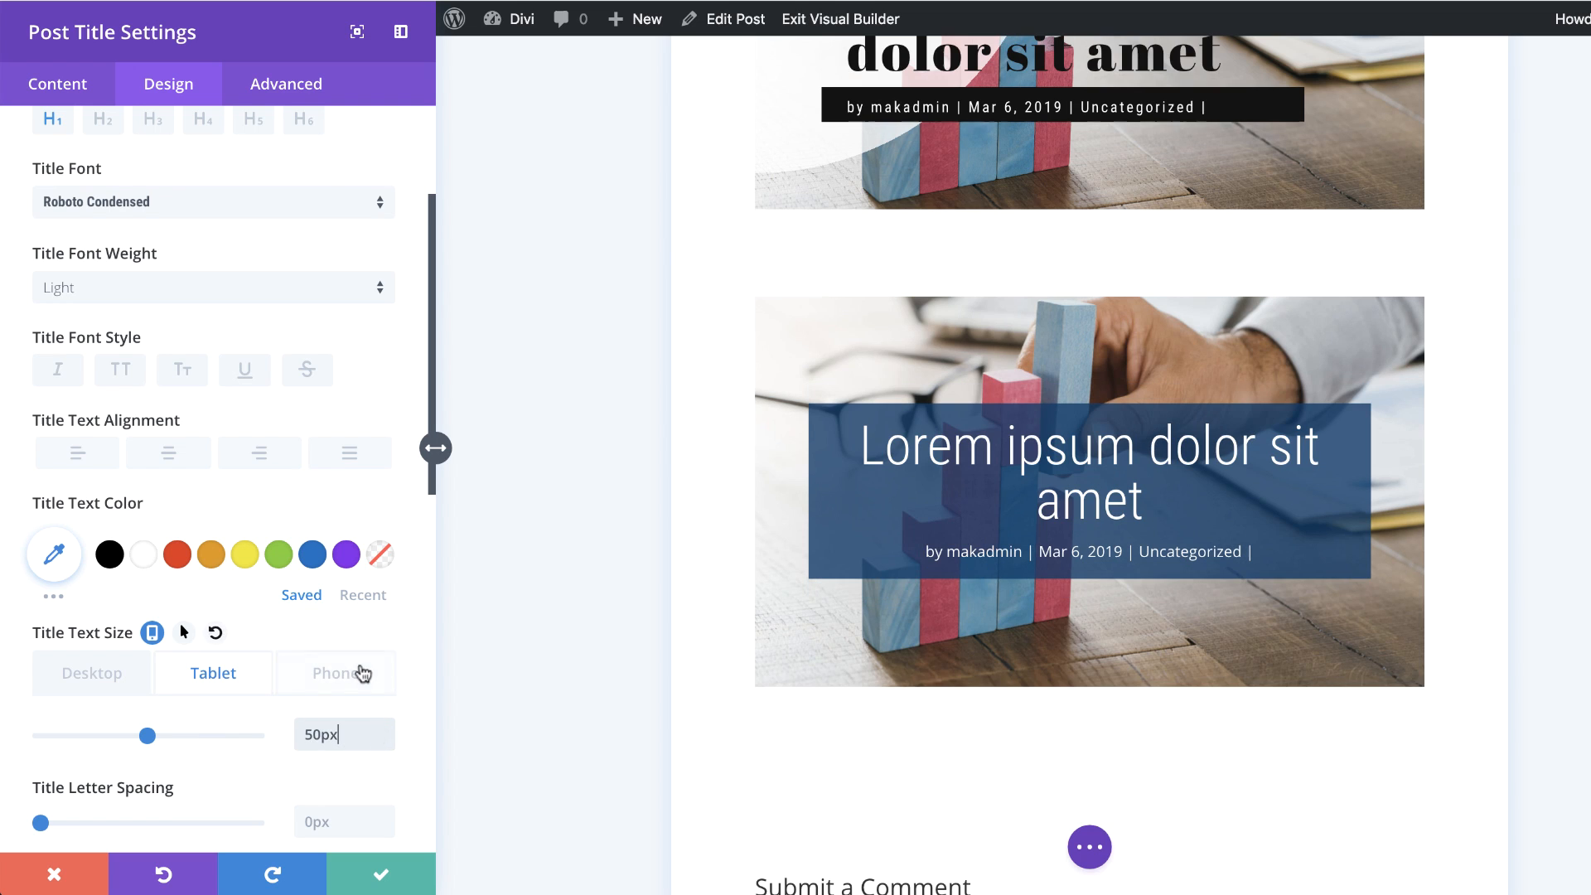
Step: Change the title's tablet text size to 30px and check the sizes for phone, tablet and desktop
double_click(336, 736)
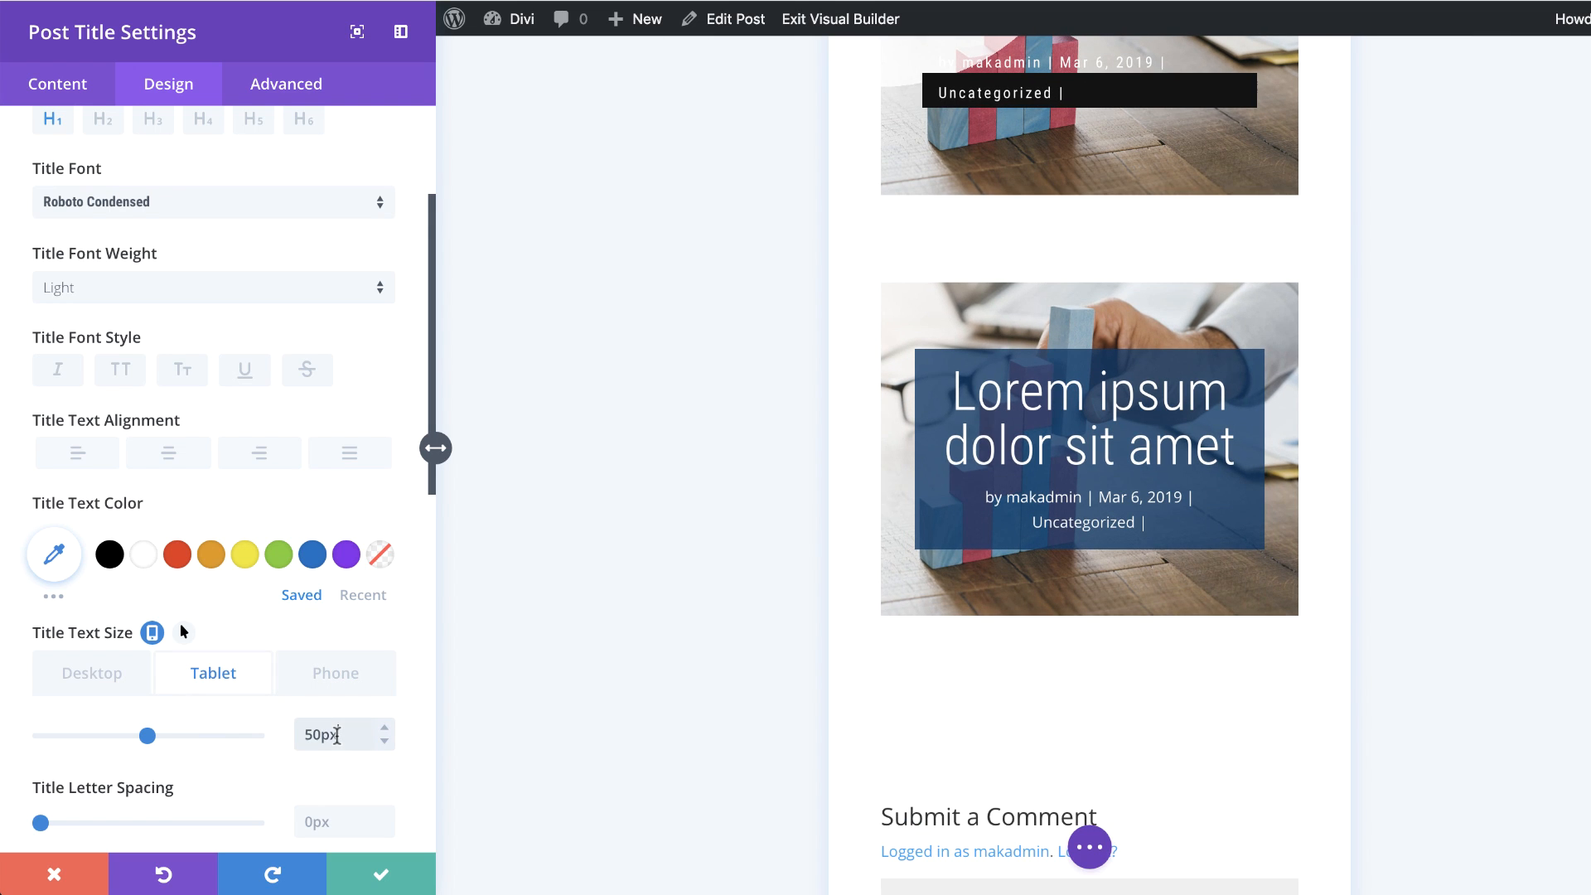
text(30)
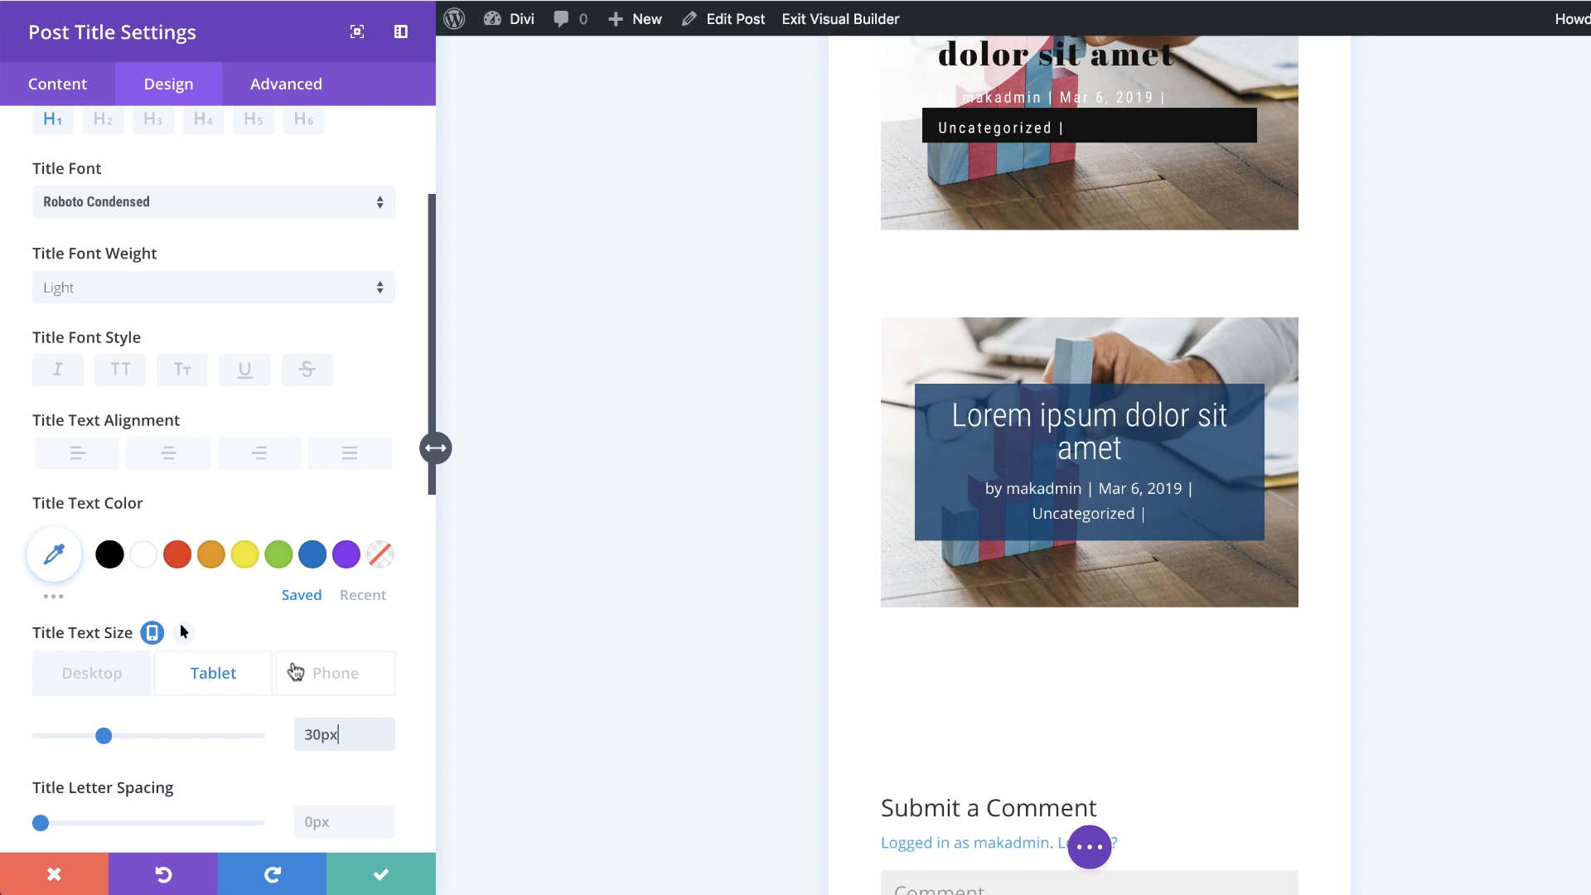
click(325, 667)
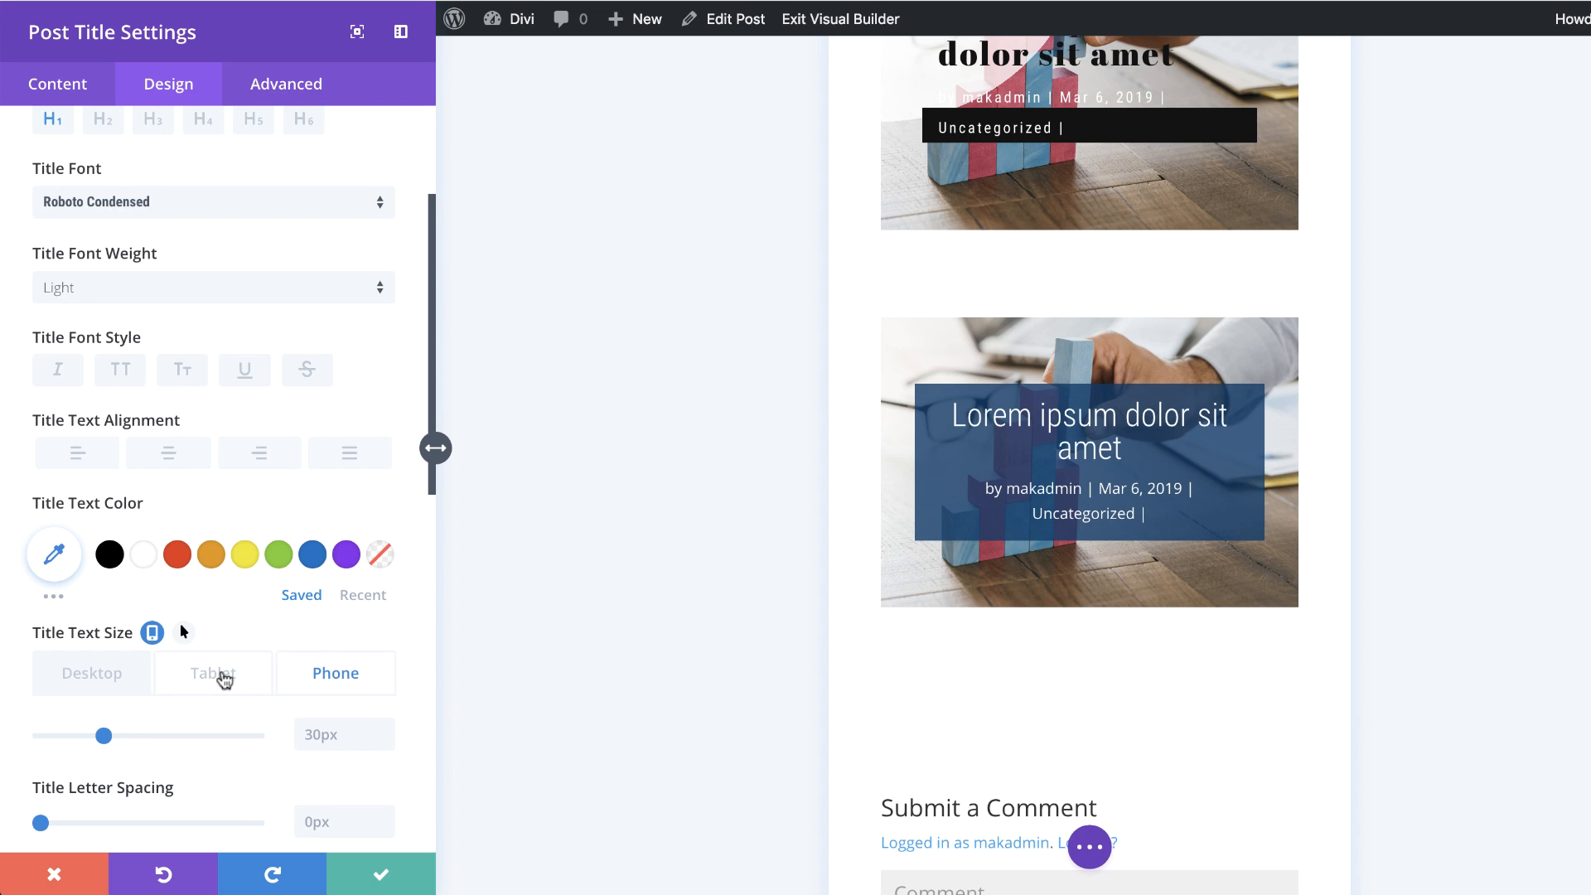
click(224, 678)
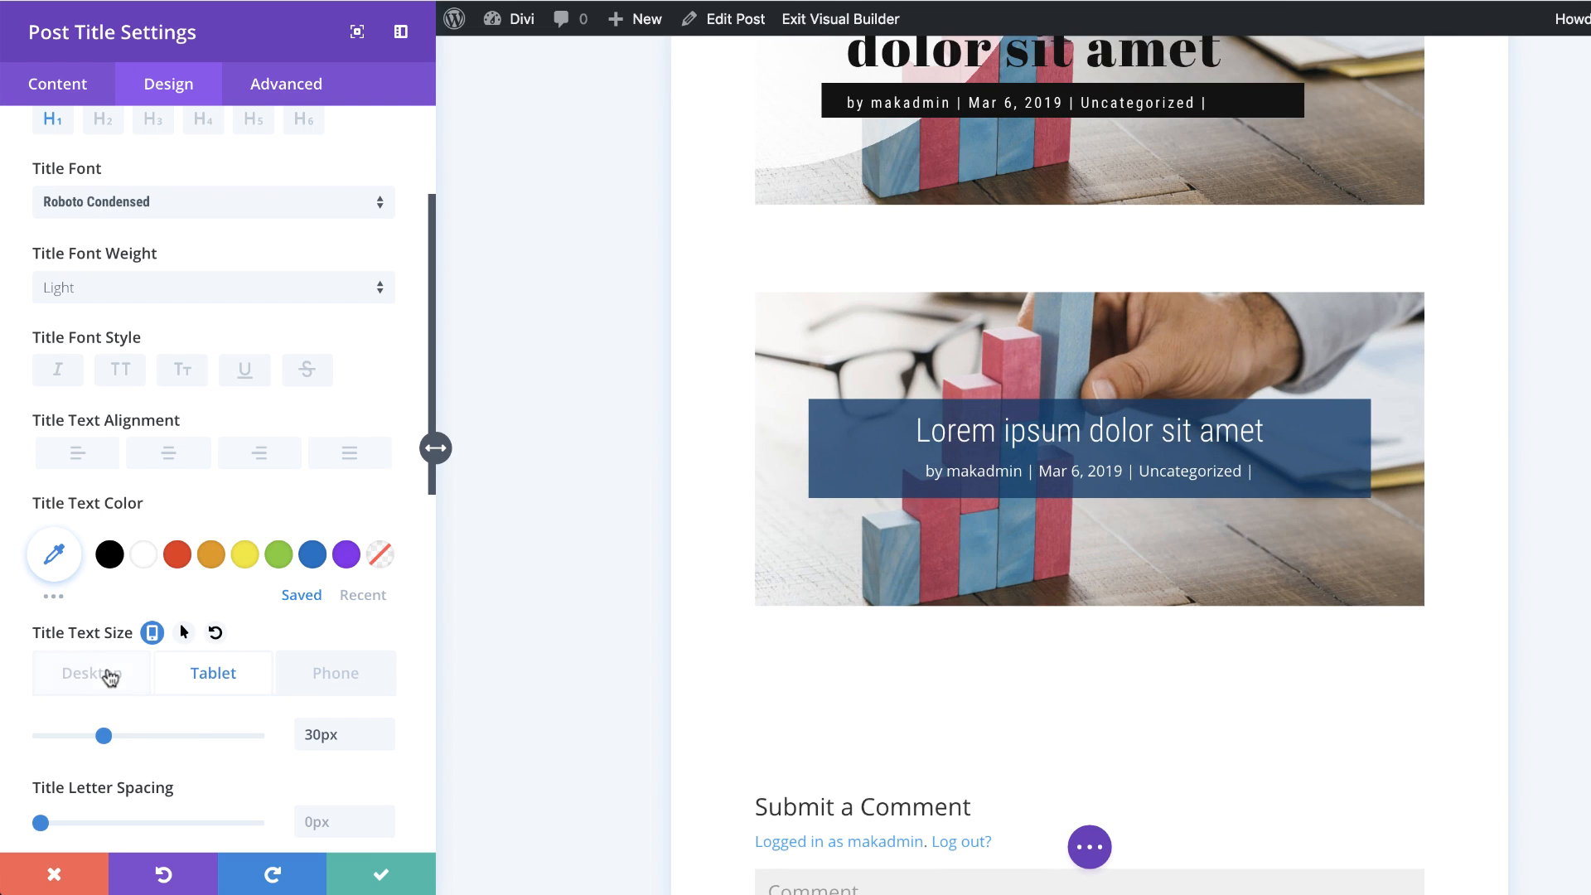
click(101, 674)
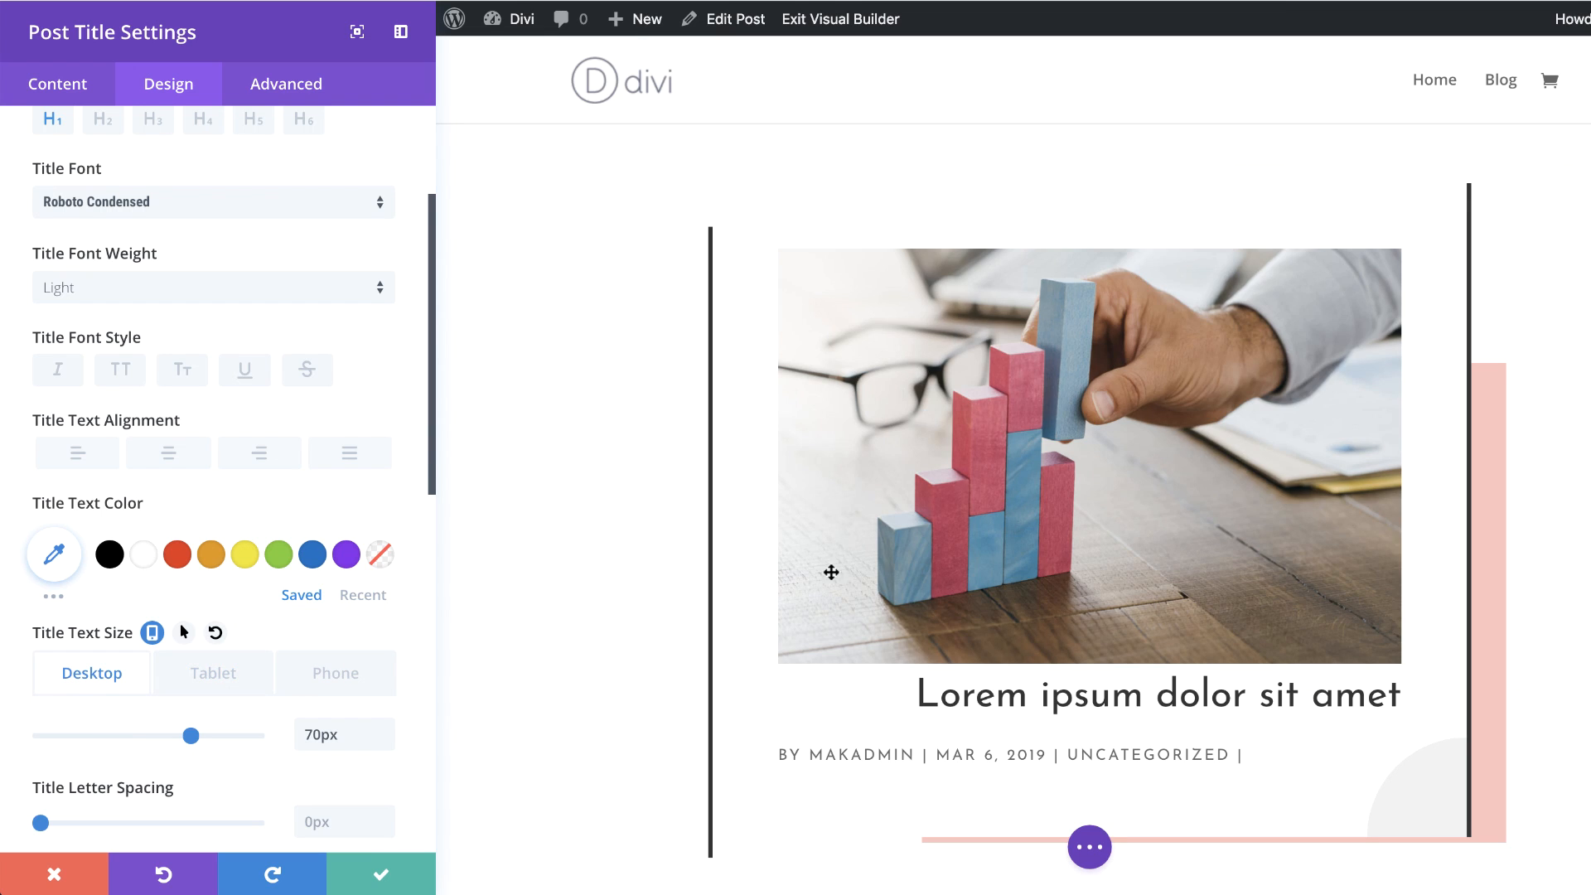
Step: Set the title line height to 1.3em
scroll(287, 580, down, 3)
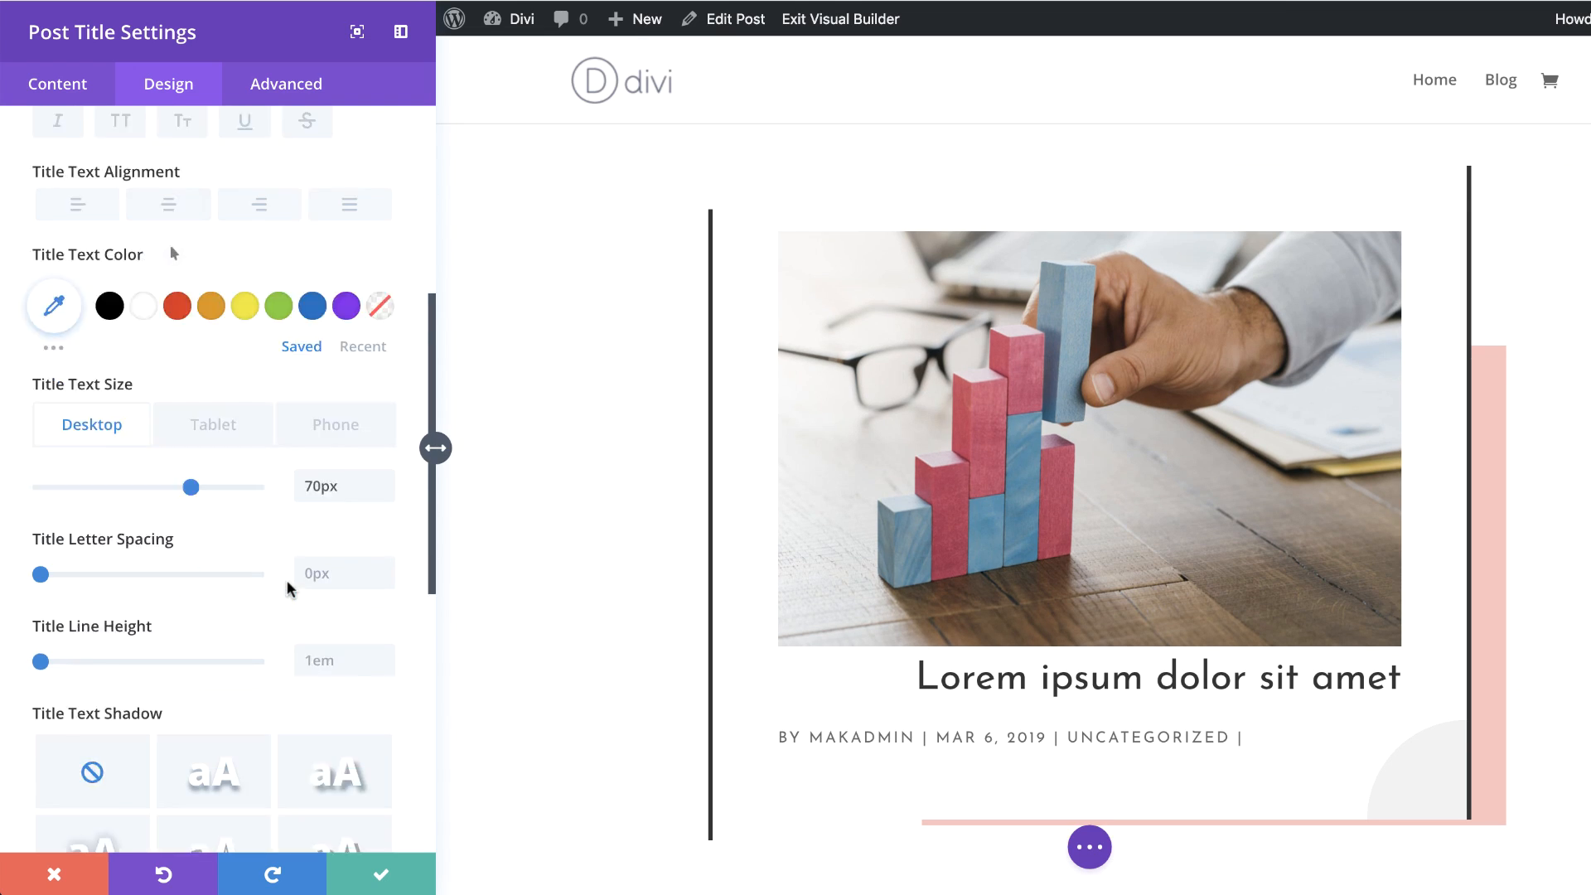
scroll(287, 580, down, 1)
click(328, 554)
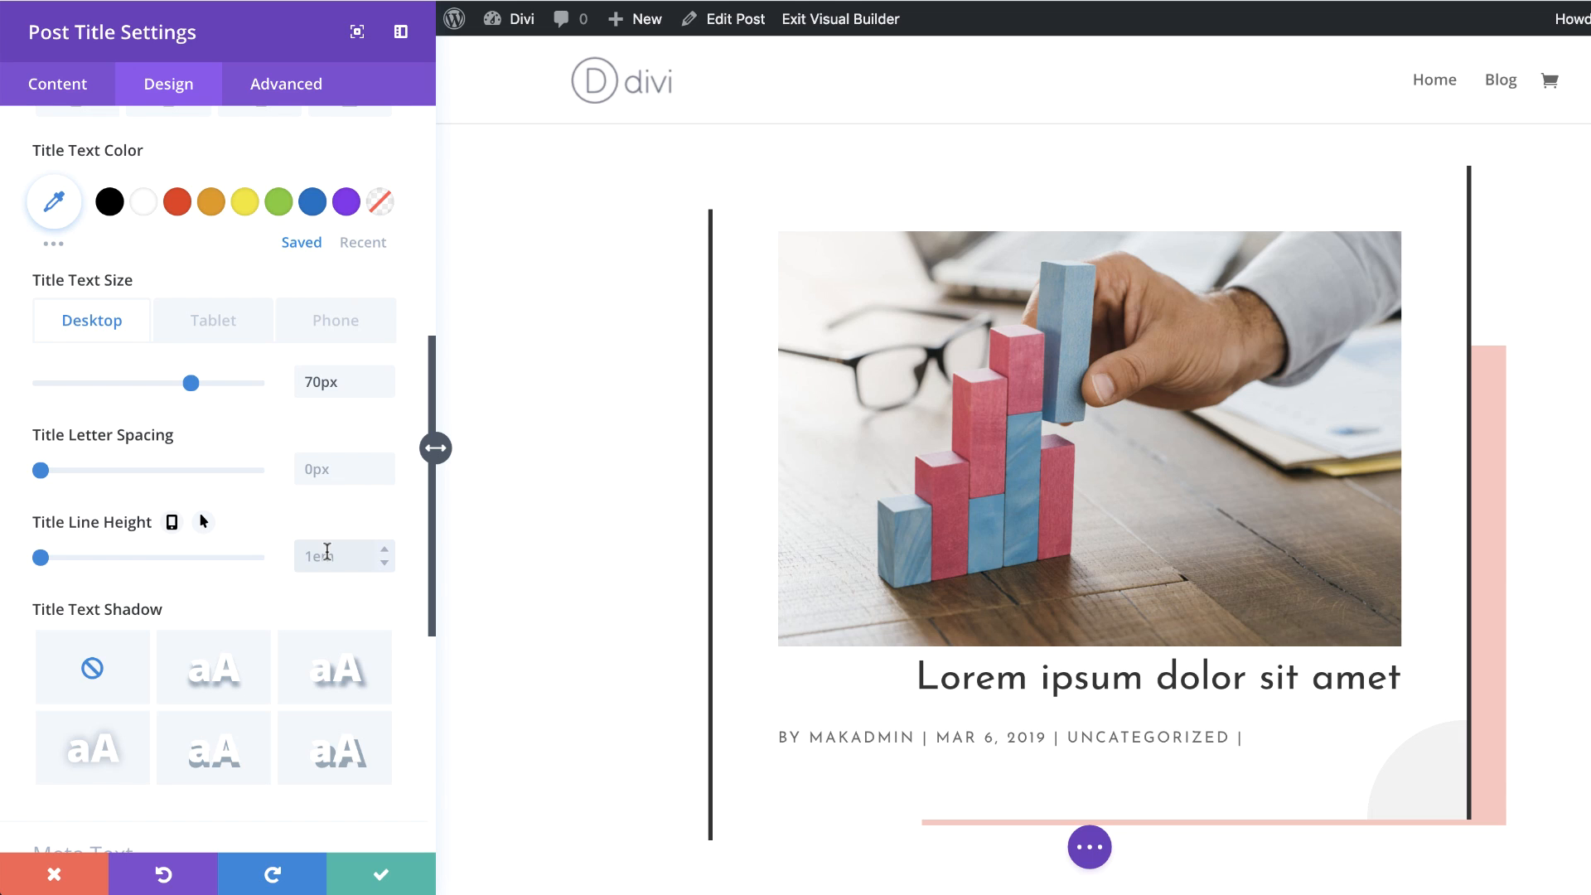
text(1.3em)
Step: Set the meta text's font weight to Light and its color to #cccccc
scroll(1029, 467, down, 10)
scroll(1029, 467, down, 2)
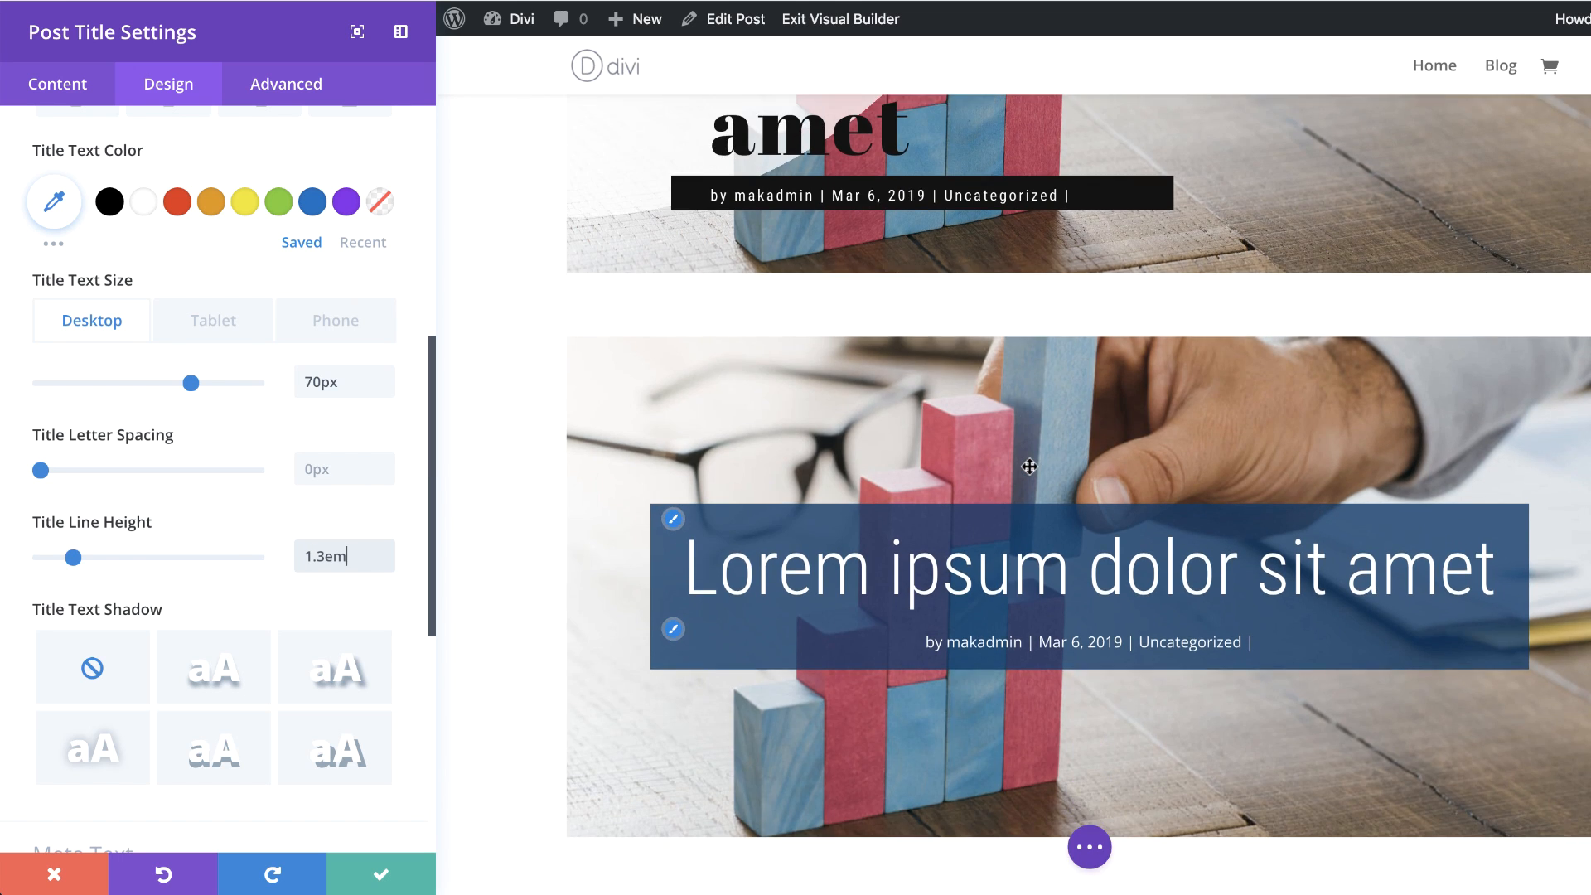
click(674, 628)
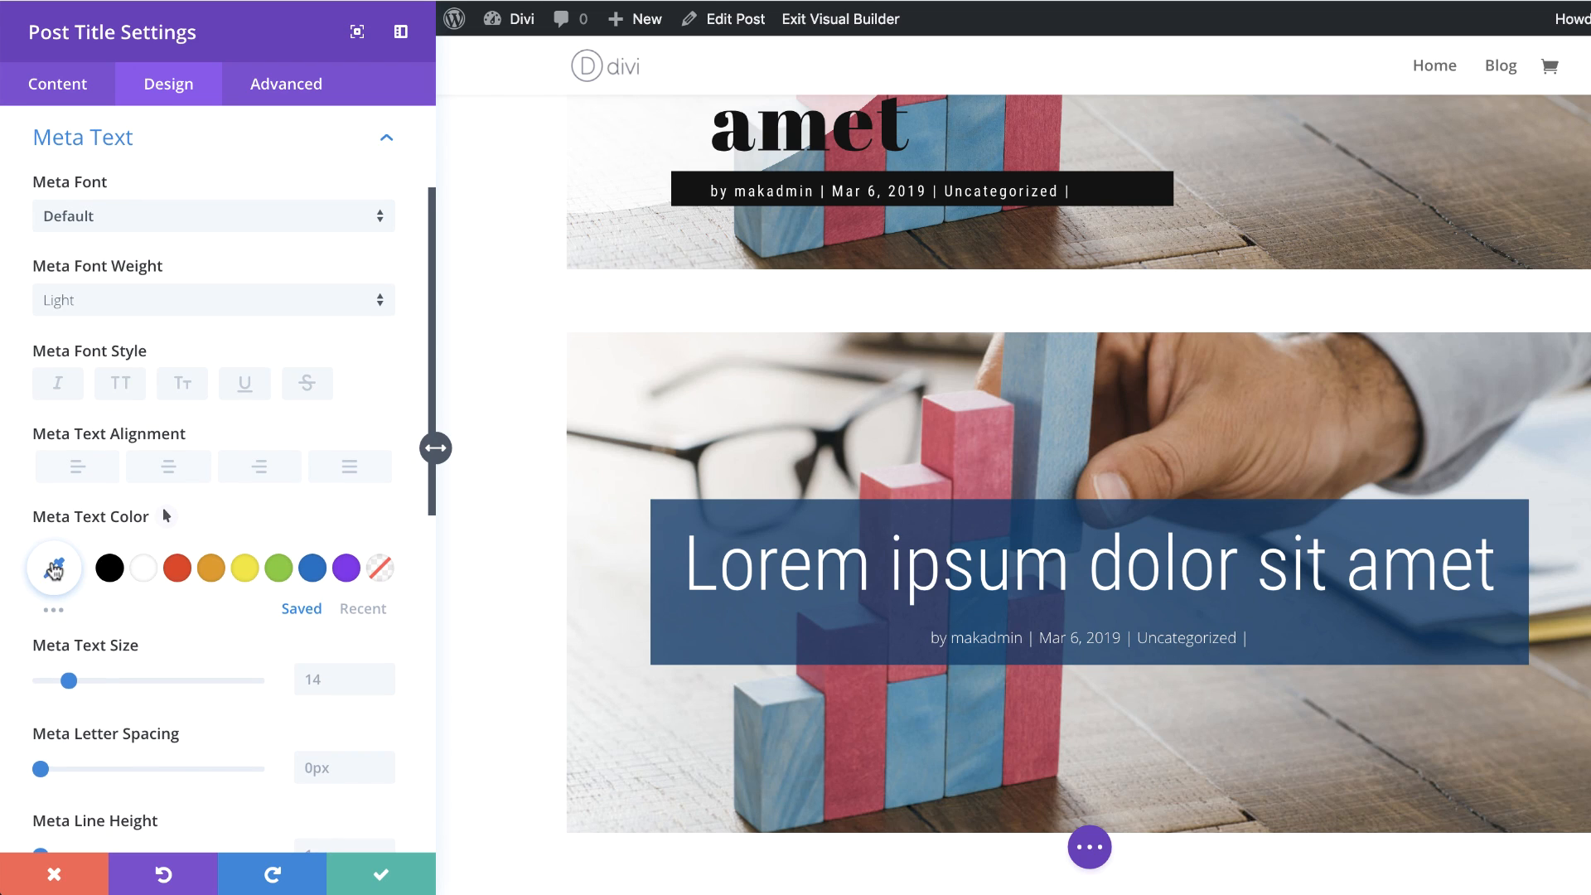
click(57, 567)
click(79, 570)
text(#cccccc)
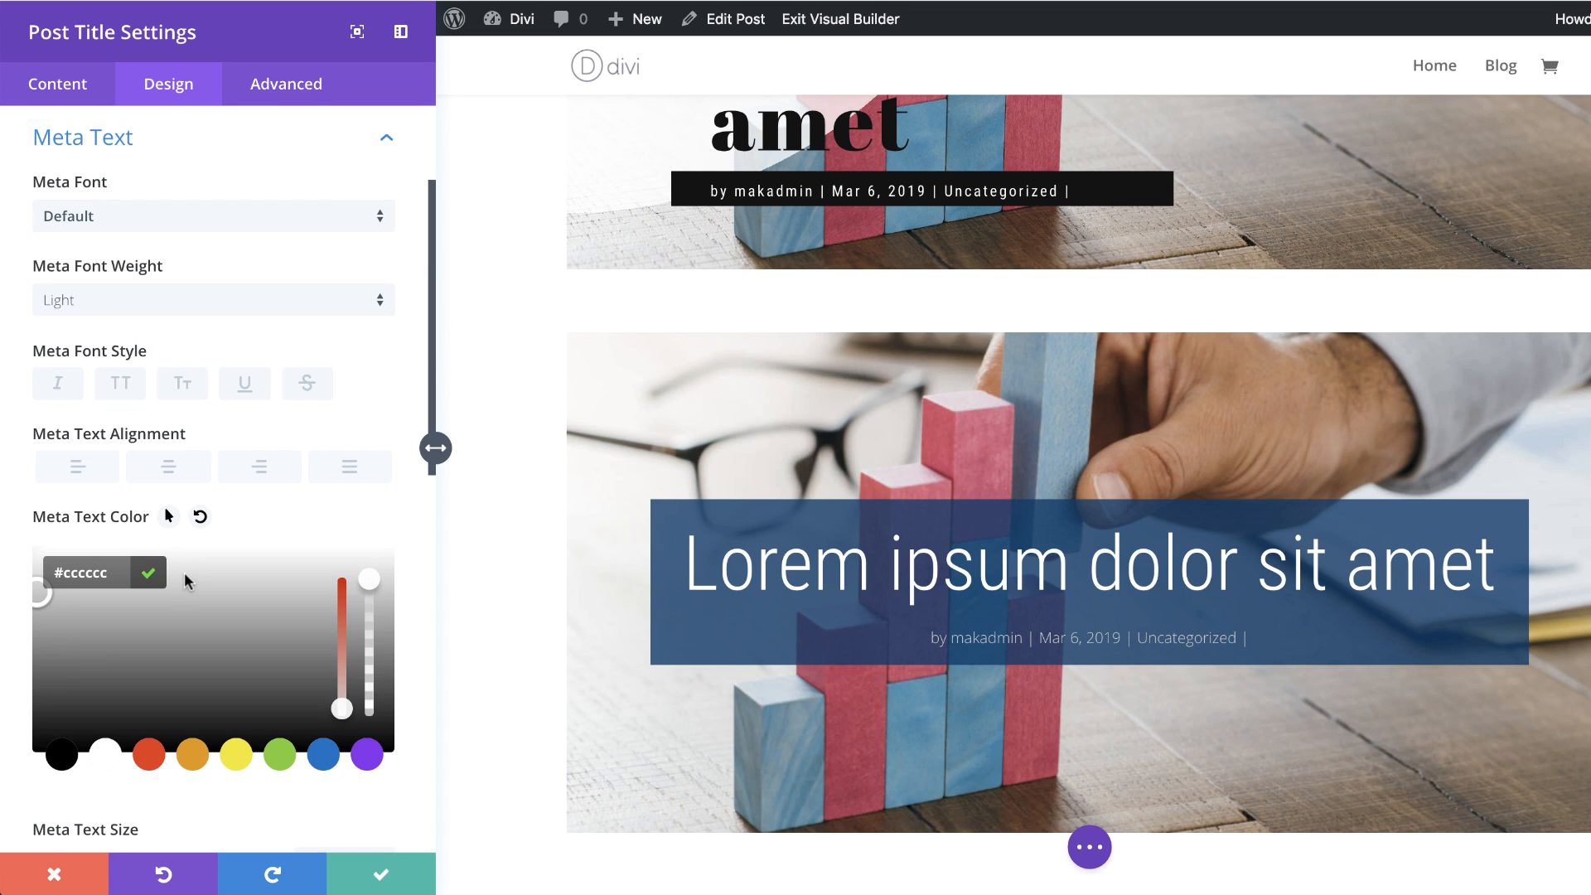
Step: Set the meta letter spacing to 1px and make the meta text uppercase
scroll(265, 676, down, 3)
scroll(354, 719, down, 1)
click(316, 734)
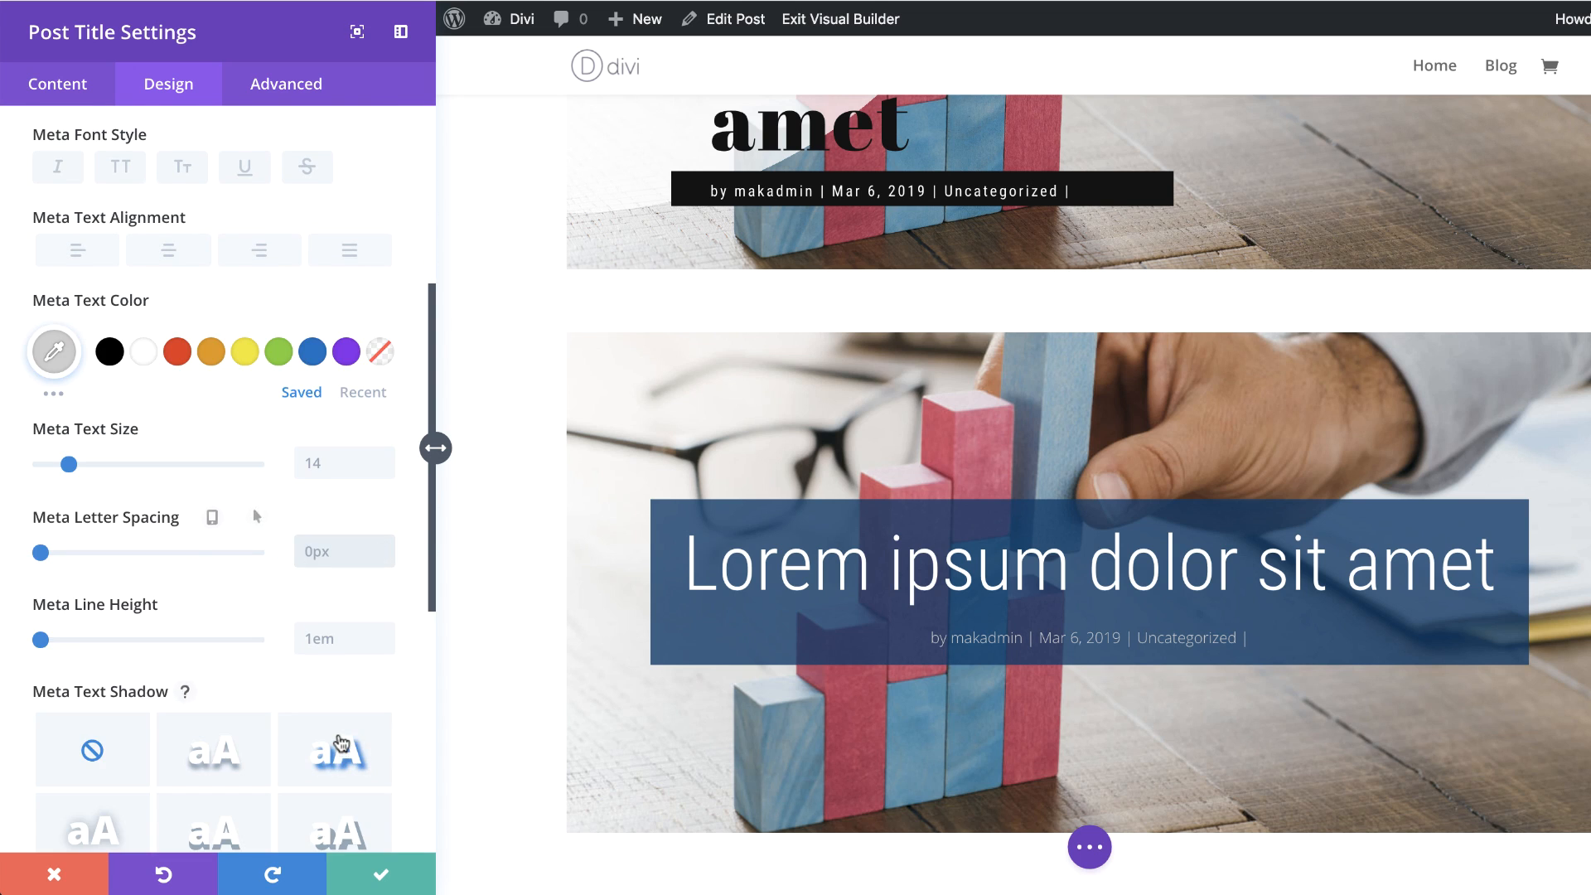
key(Up)
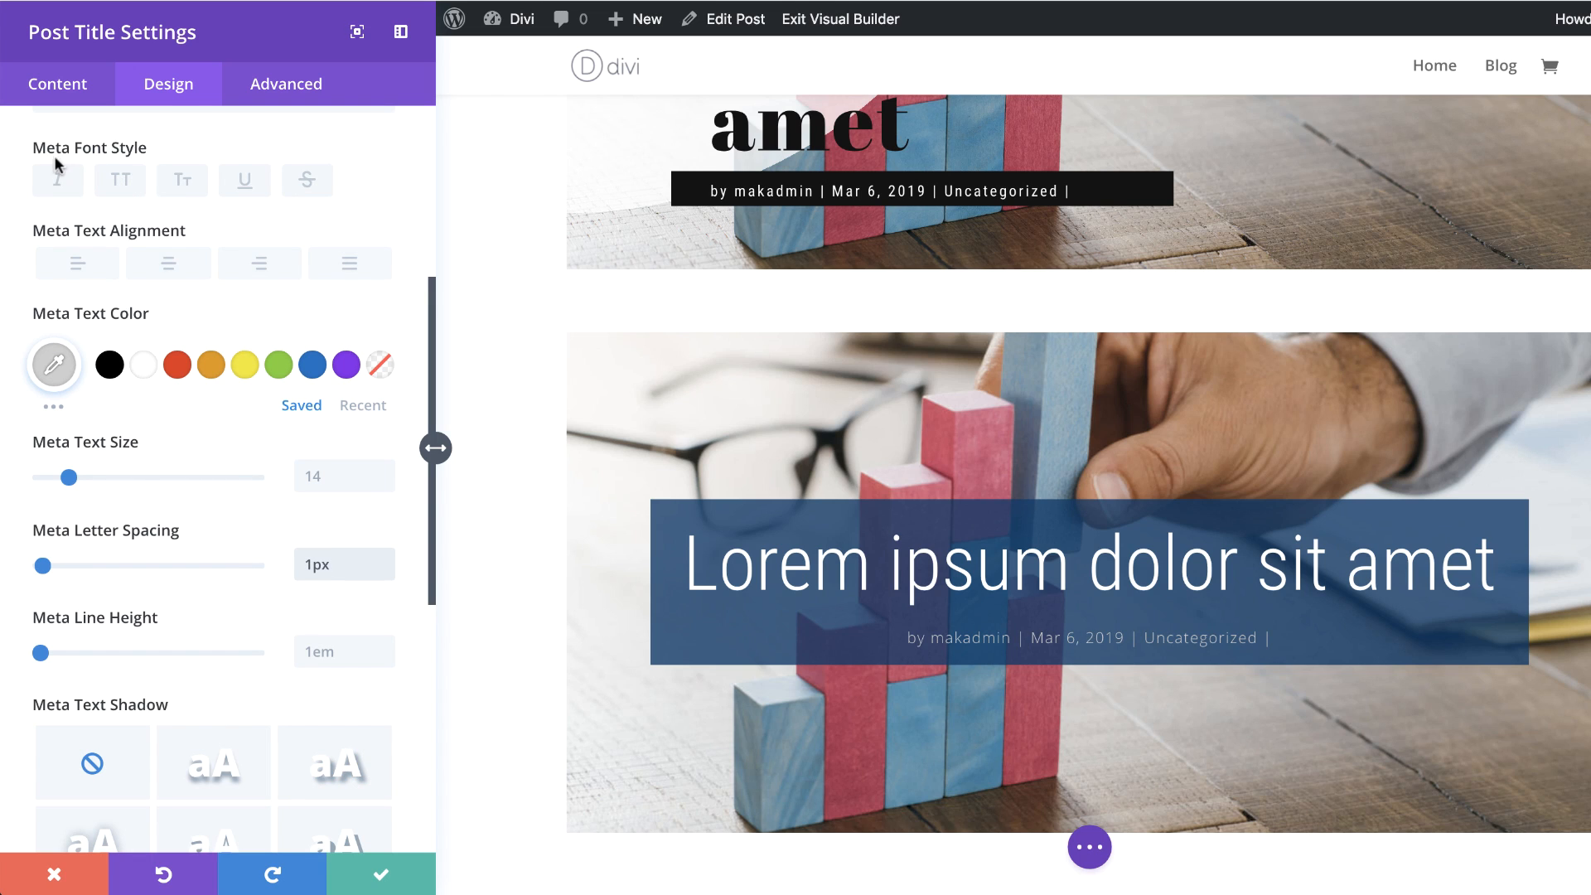
click(123, 183)
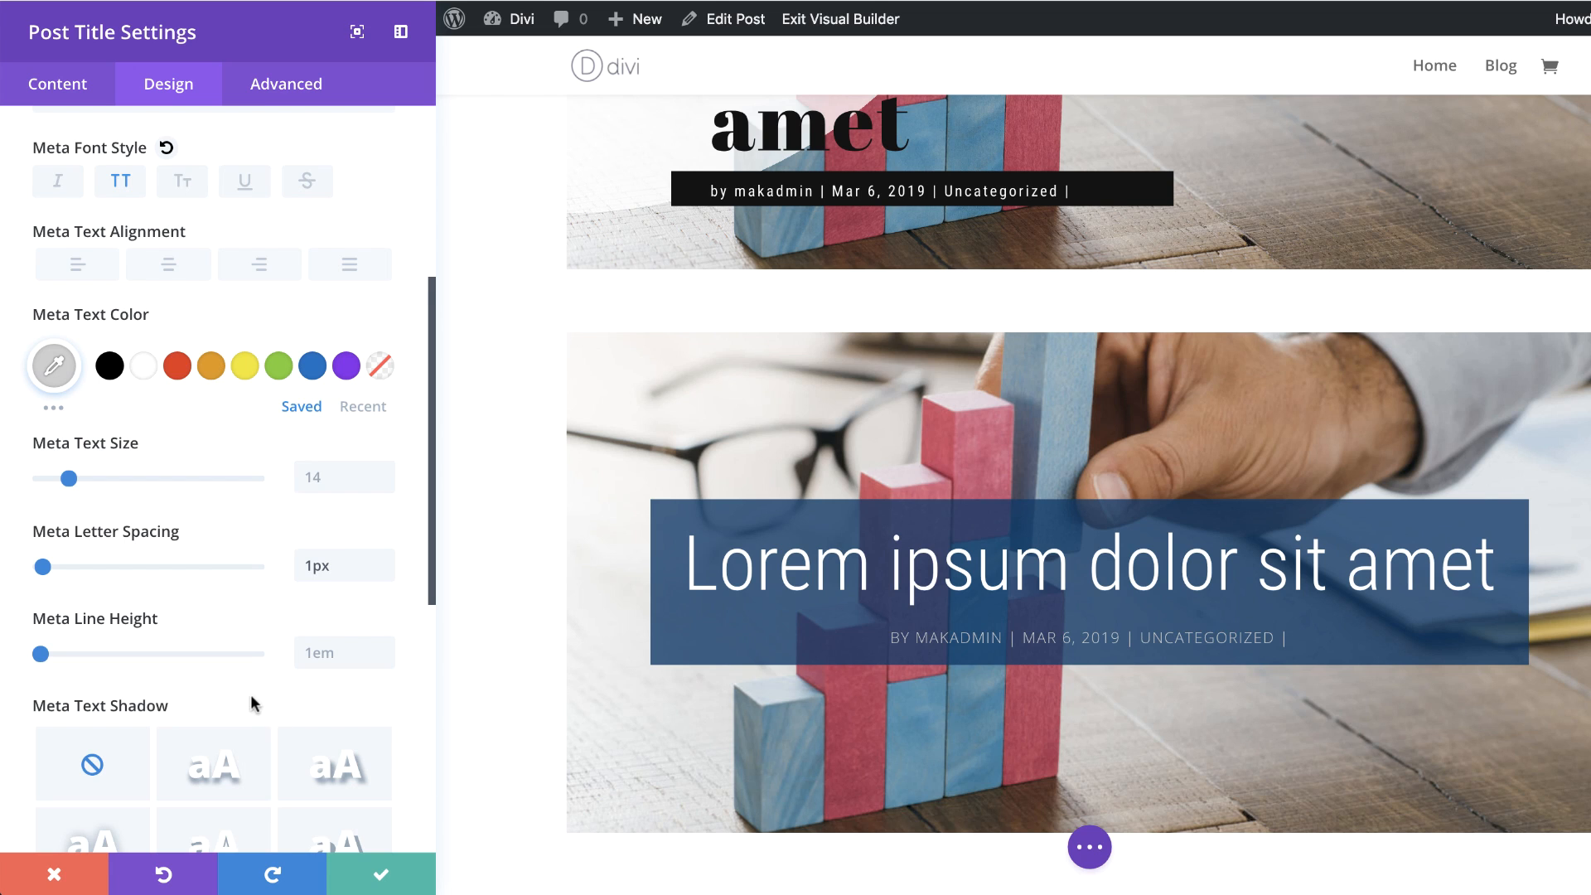
Step: Set the module's custom padding to 10vw at the top and 0px at the bottom
scroll(250, 694, down, 5)
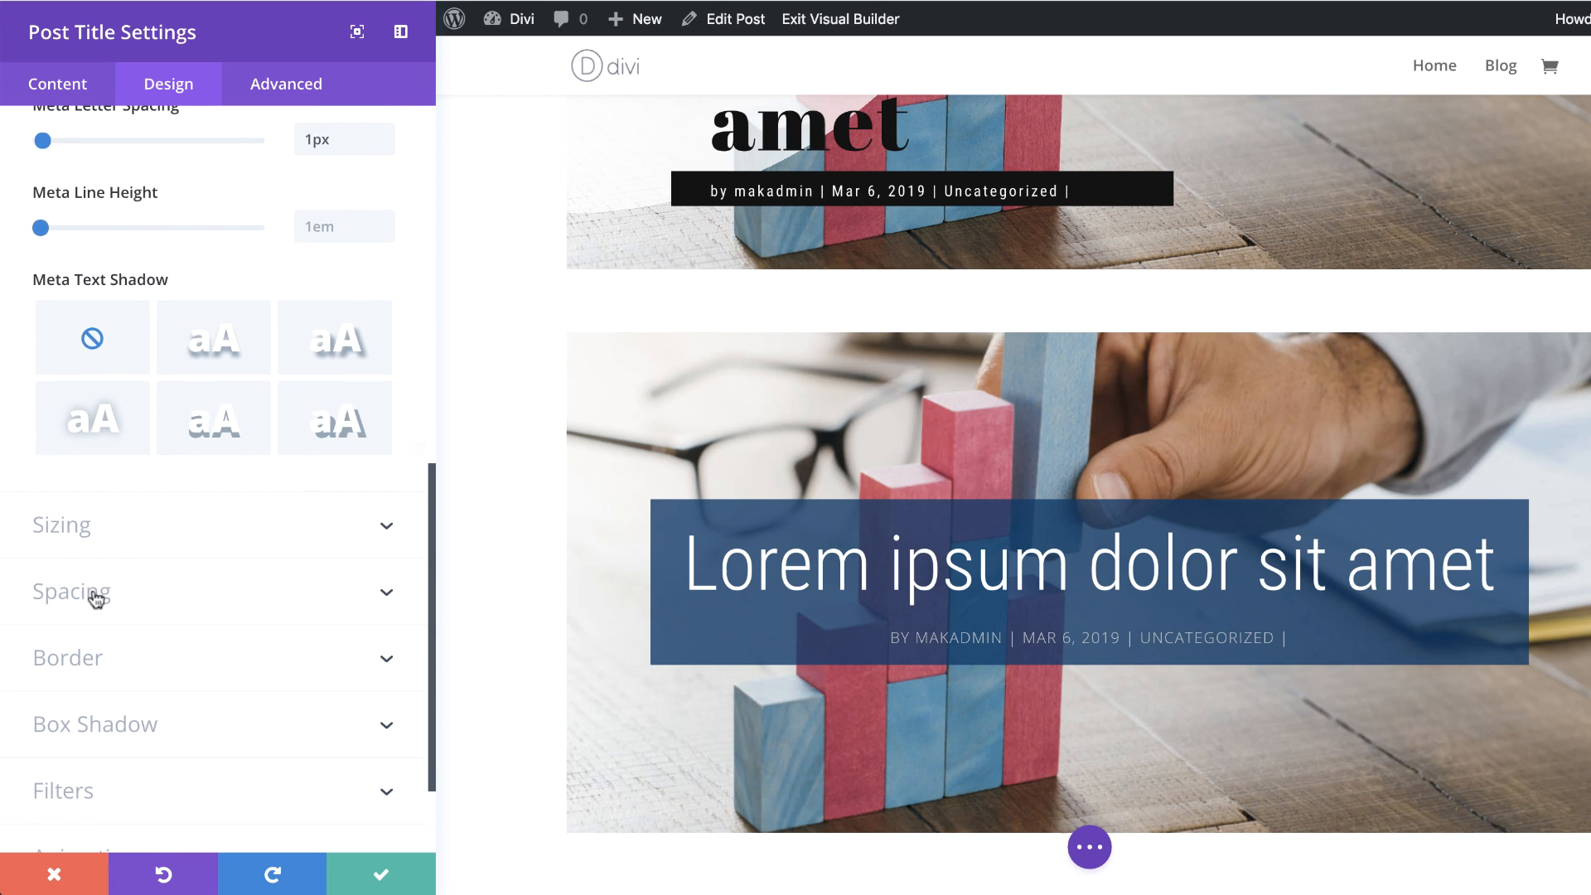
click(95, 595)
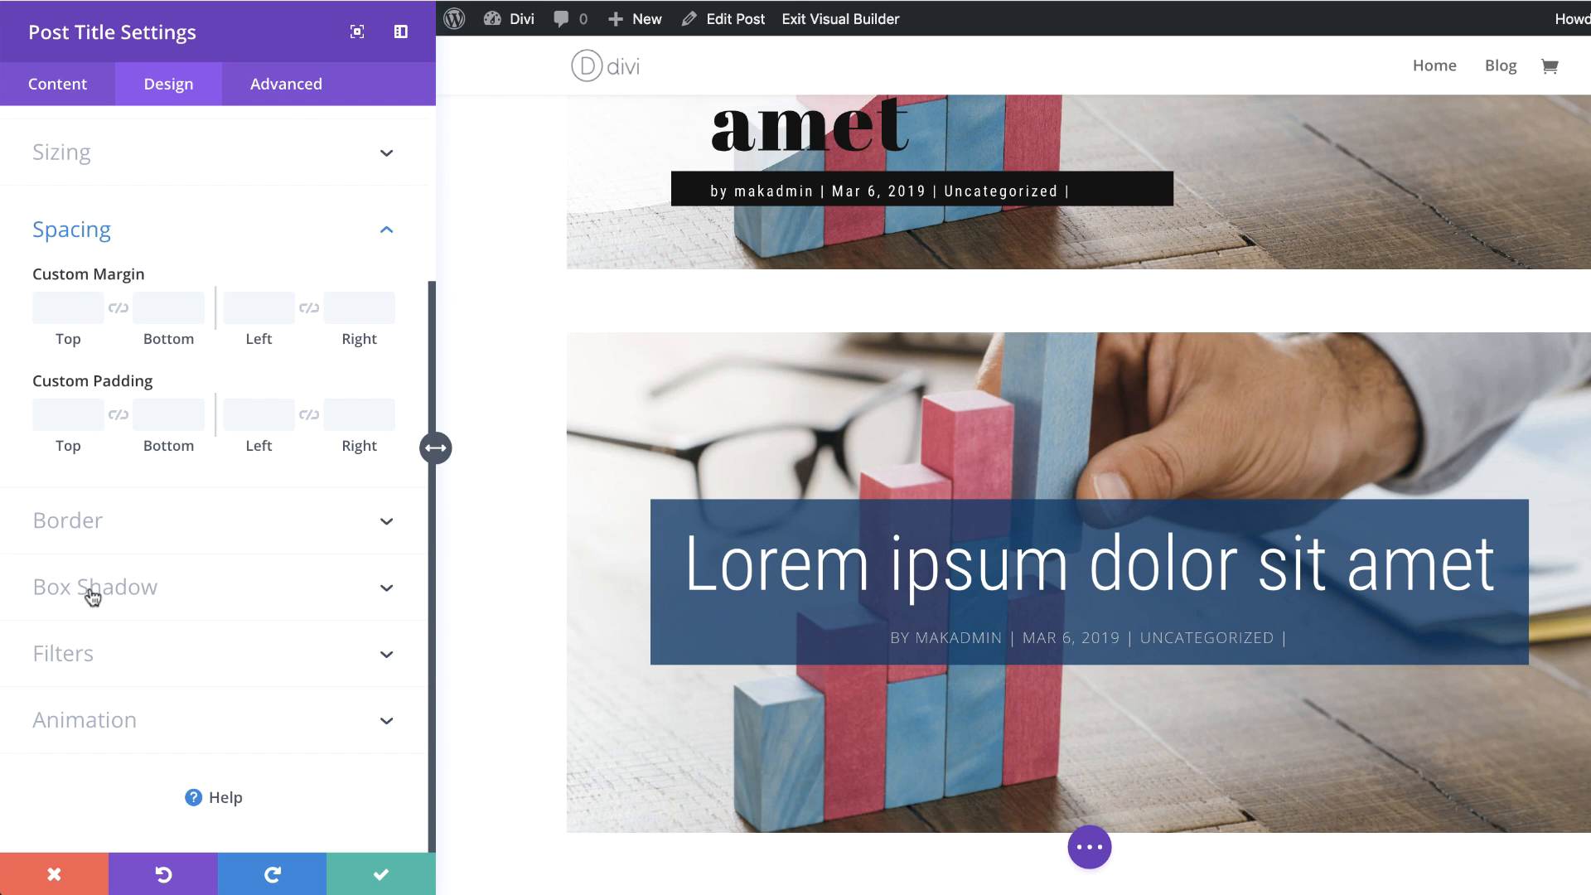
click(67, 406)
text(10vw)
click(165, 415)
text(0px)
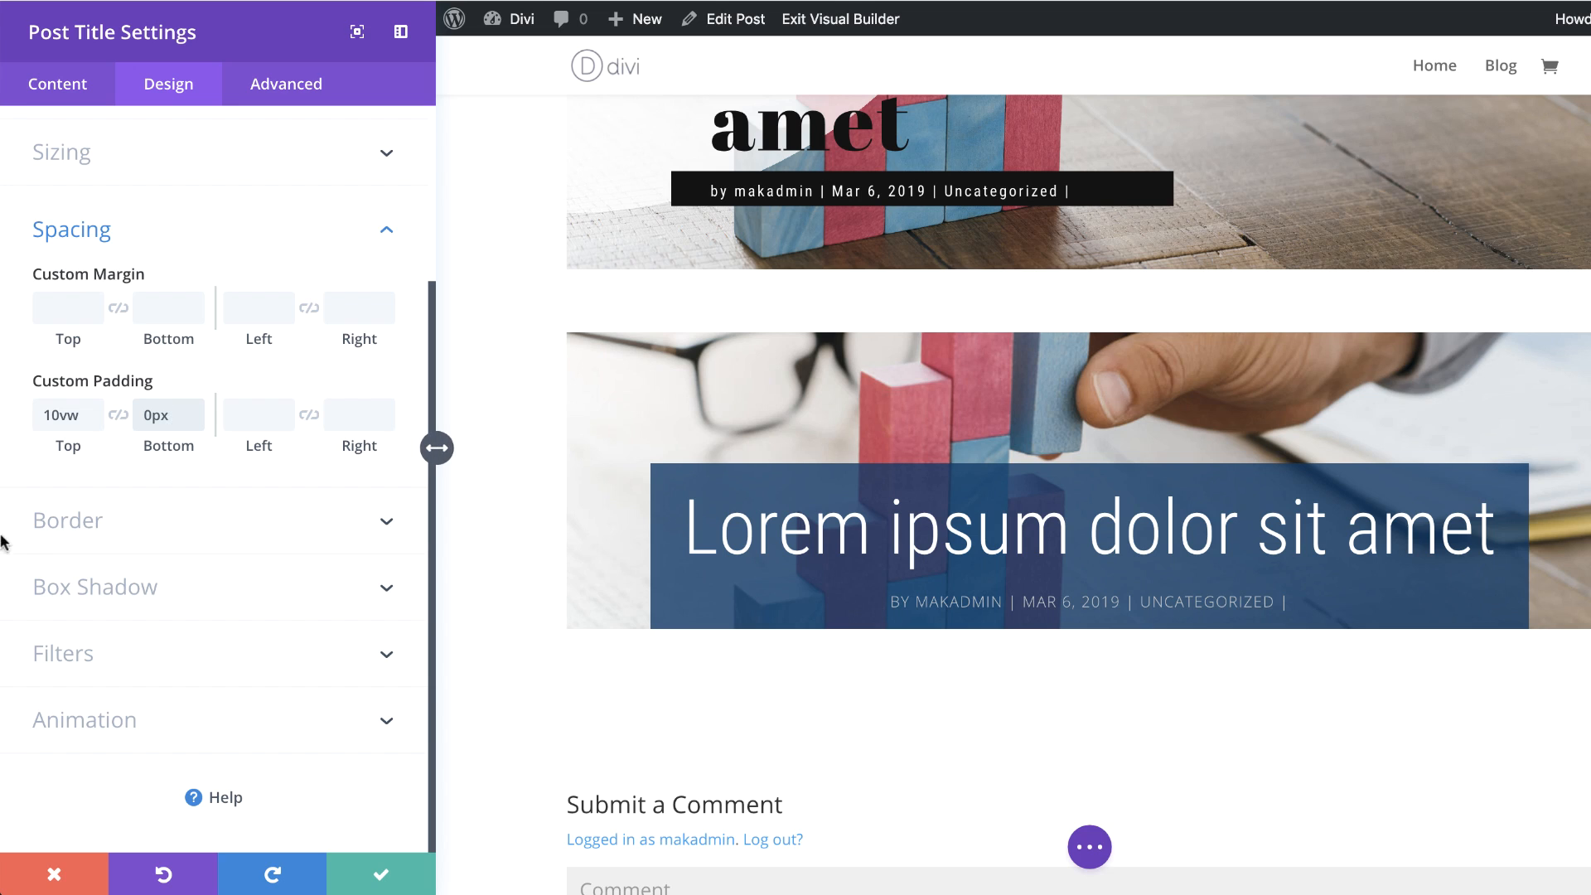
Step: Add a white inner box shadow with horizontal position 0px and vertical position -46px, and save the module settings
click(138, 594)
click(344, 556)
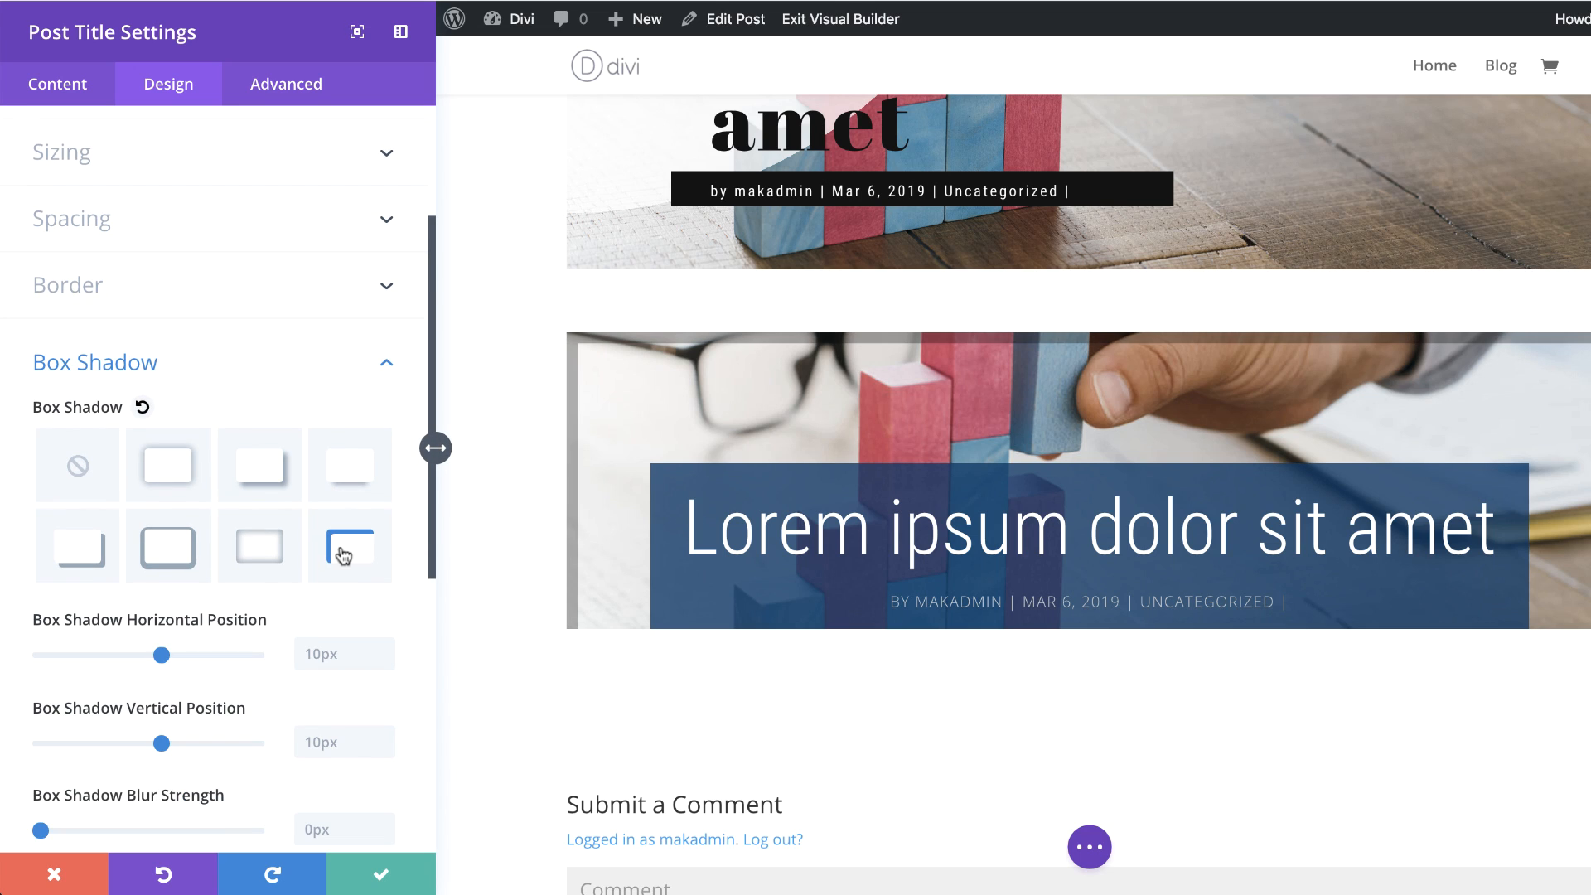
text(0px)
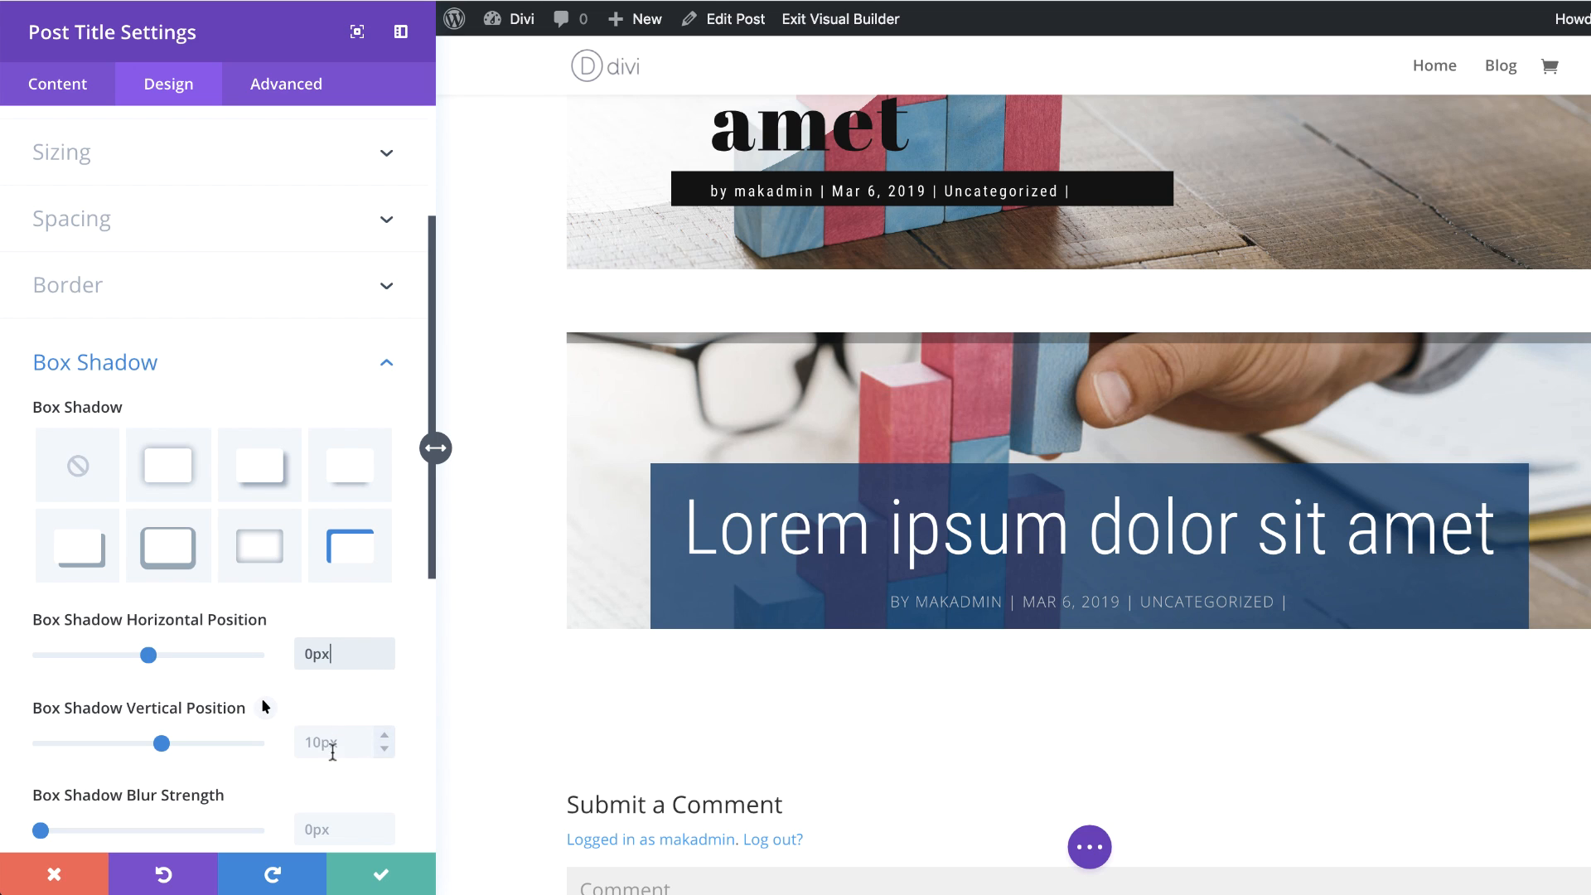
click(330, 748)
text(-46px)
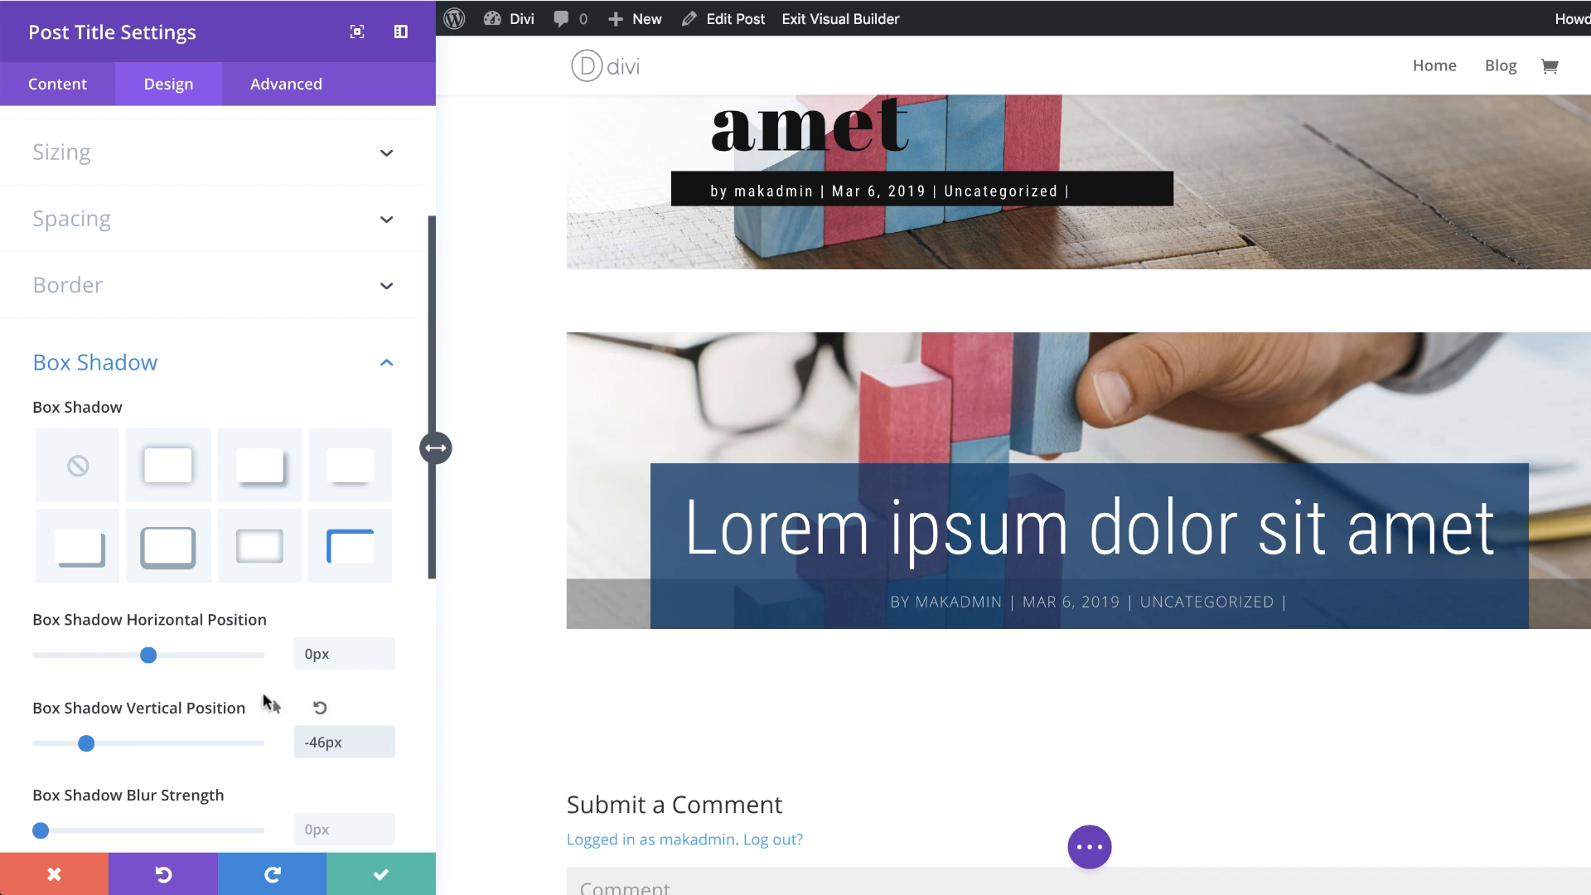
scroll(265, 702, down, 5)
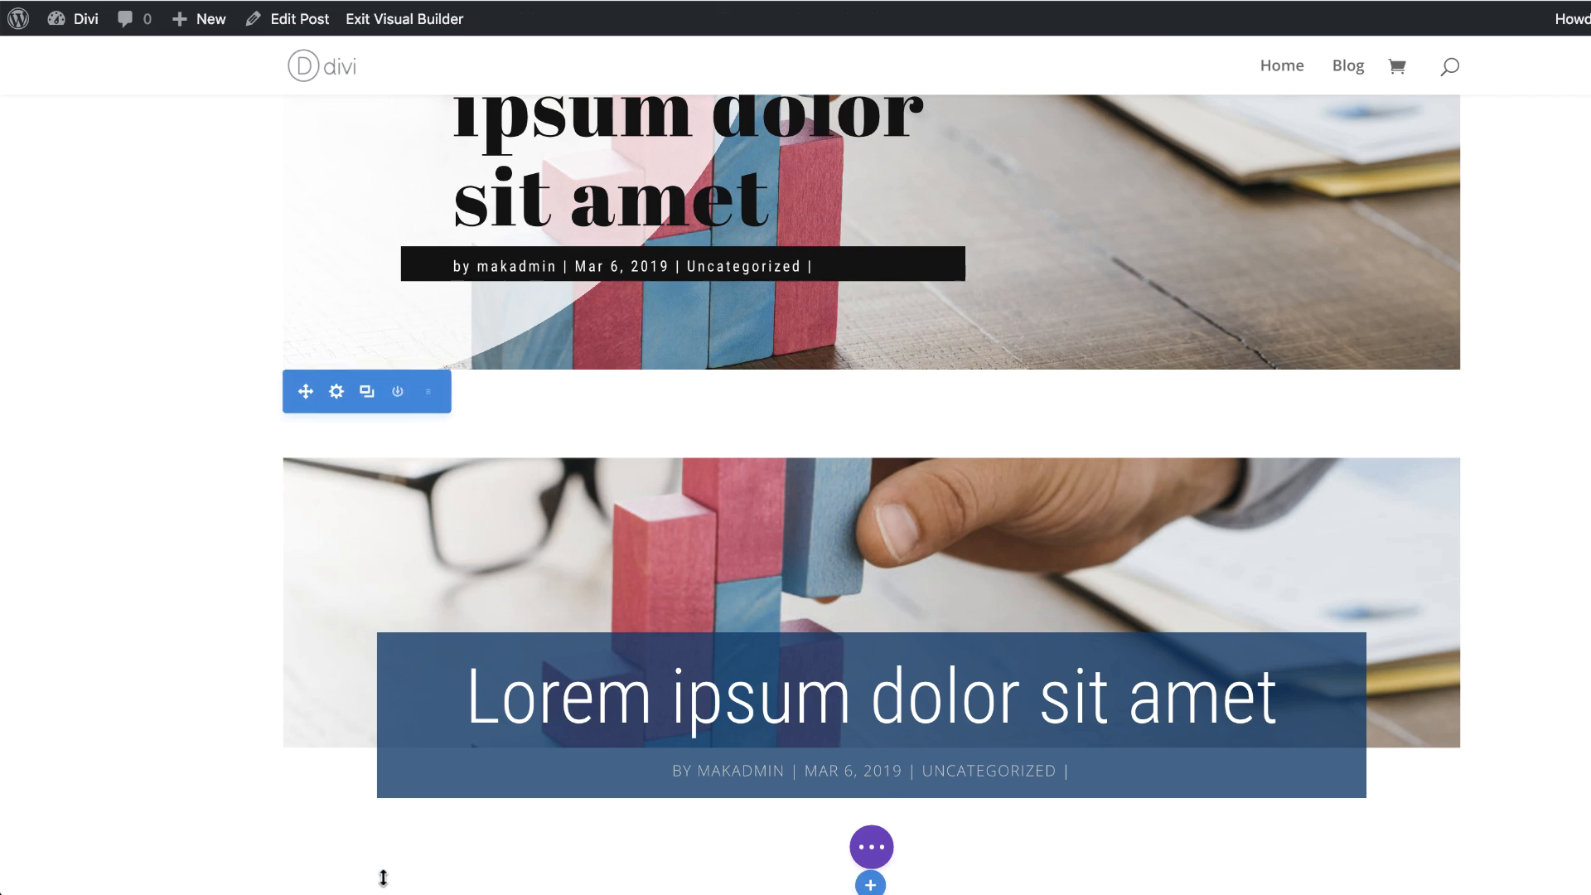
click(381, 874)
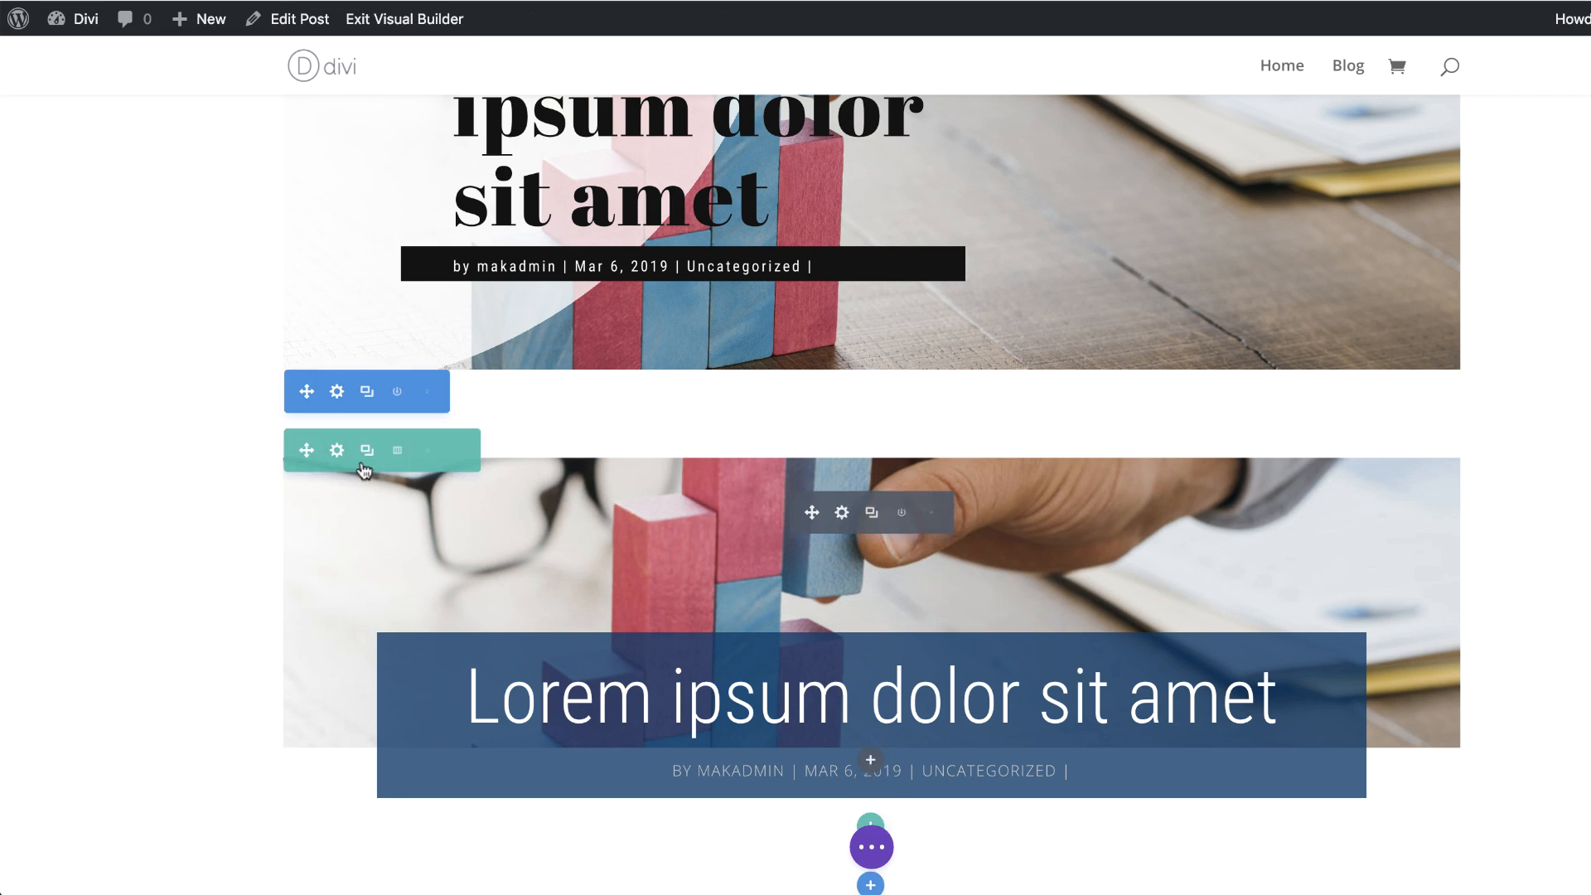
Step: Open the settings of the section holding the new module and add a gradient background
click(337, 392)
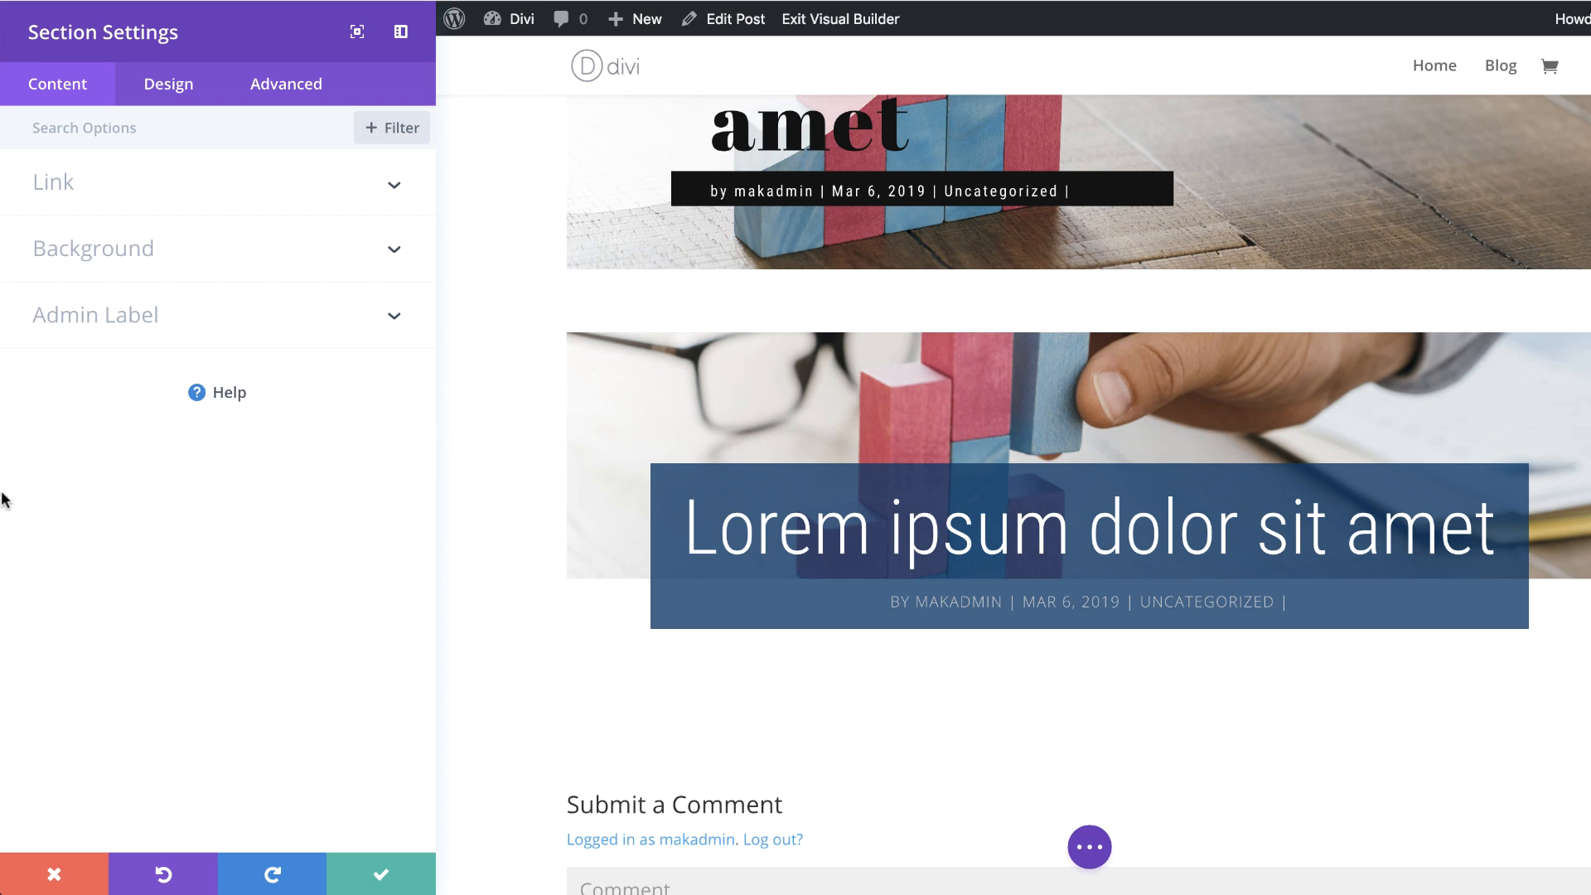
click(93, 256)
click(172, 355)
click(217, 473)
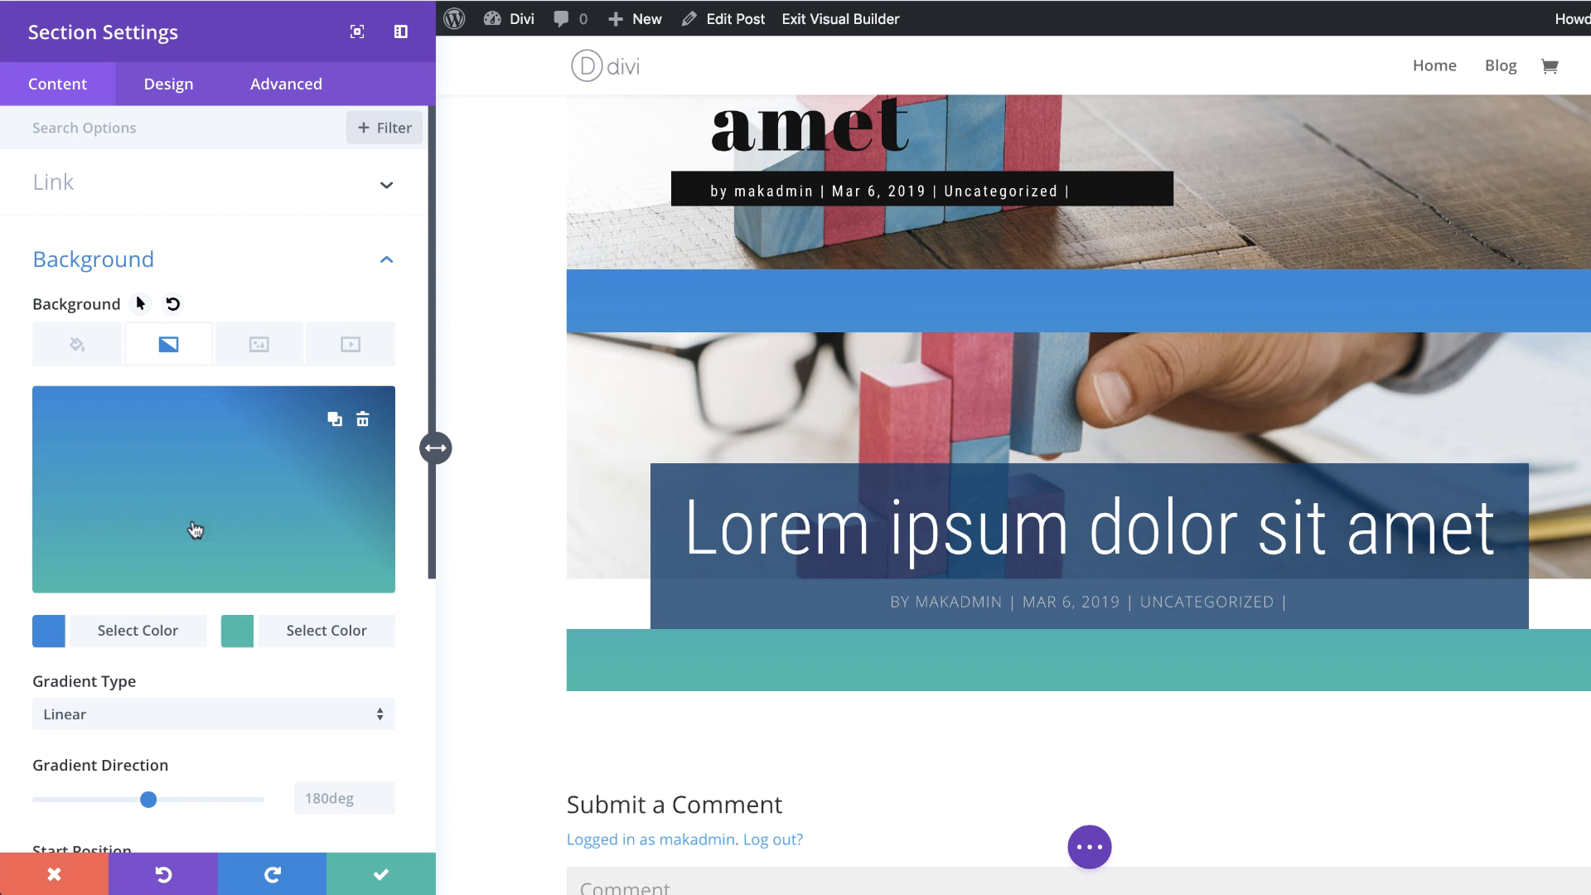
Step: Set the section's gradient colors to rgba(1,59,104,0.79) first and rgba(41,196,169,0.76) second
click(50, 639)
triple_click(91, 408)
text(rgba(43,135,218,0.67))
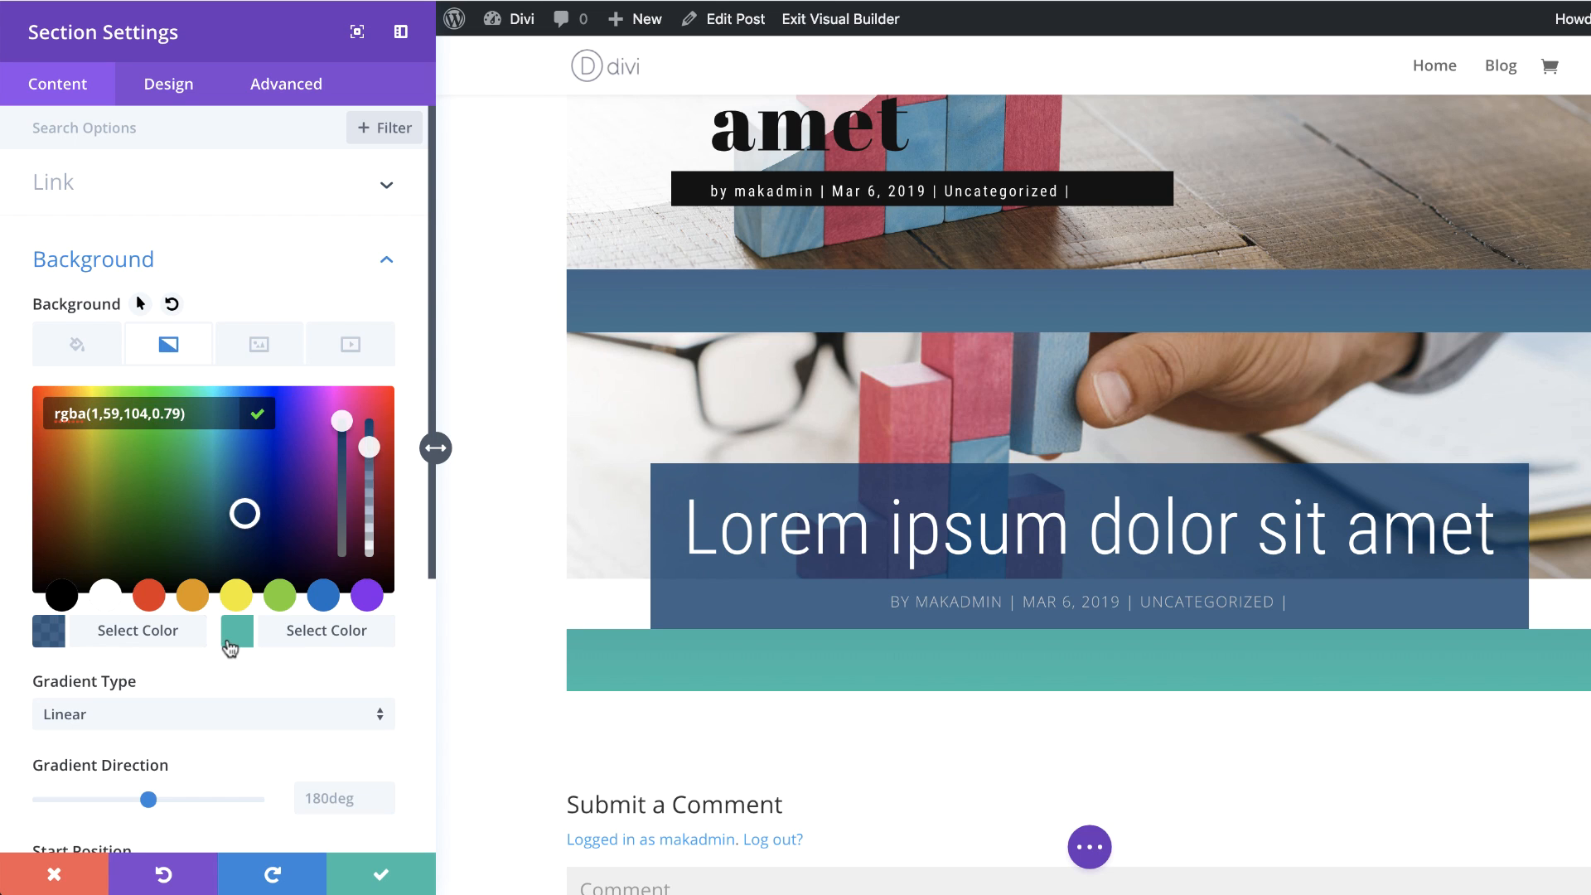
click(236, 634)
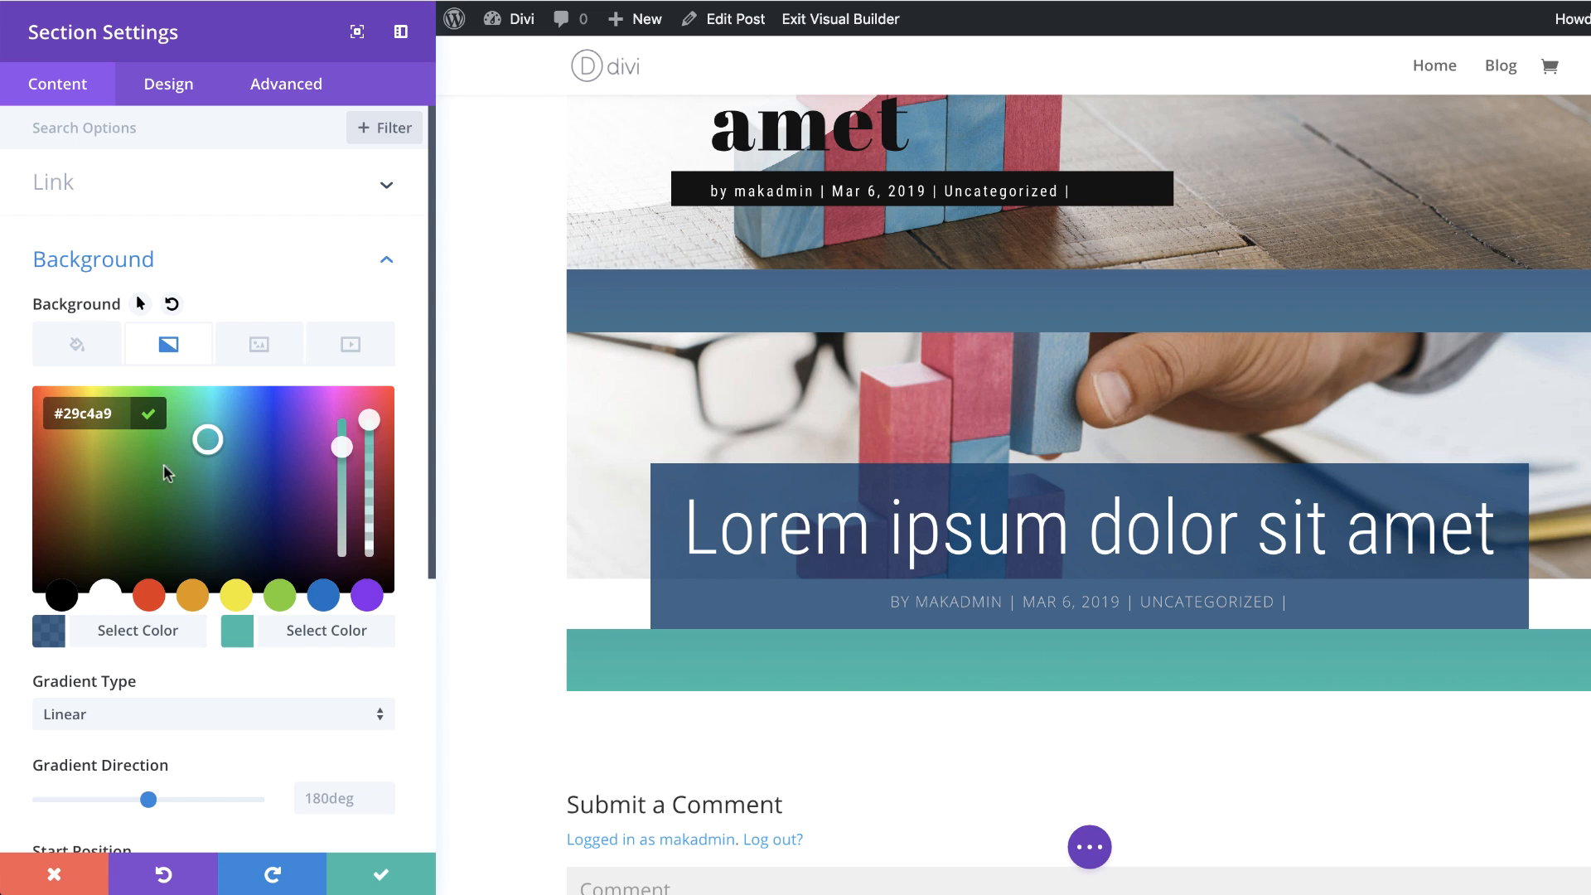
drag(369, 420, 369, 451)
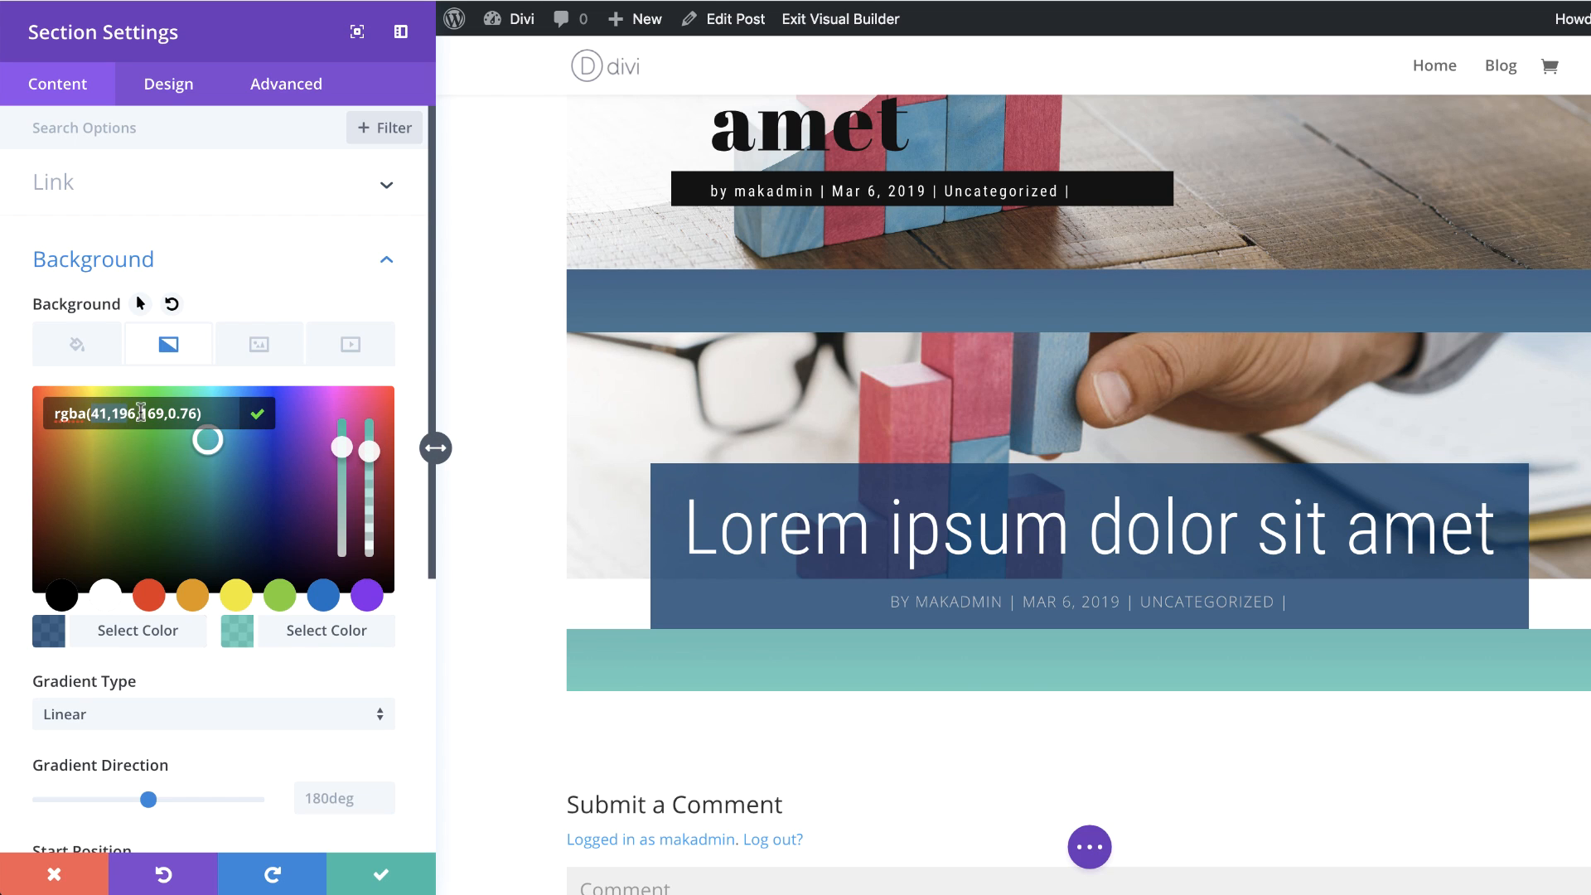
Step: Set the section gradient's second color to rgba(1,59,104,0.79) and place the gradient above the background image
key(ctrl+a)
text(rgba(1,59,104,0.79))
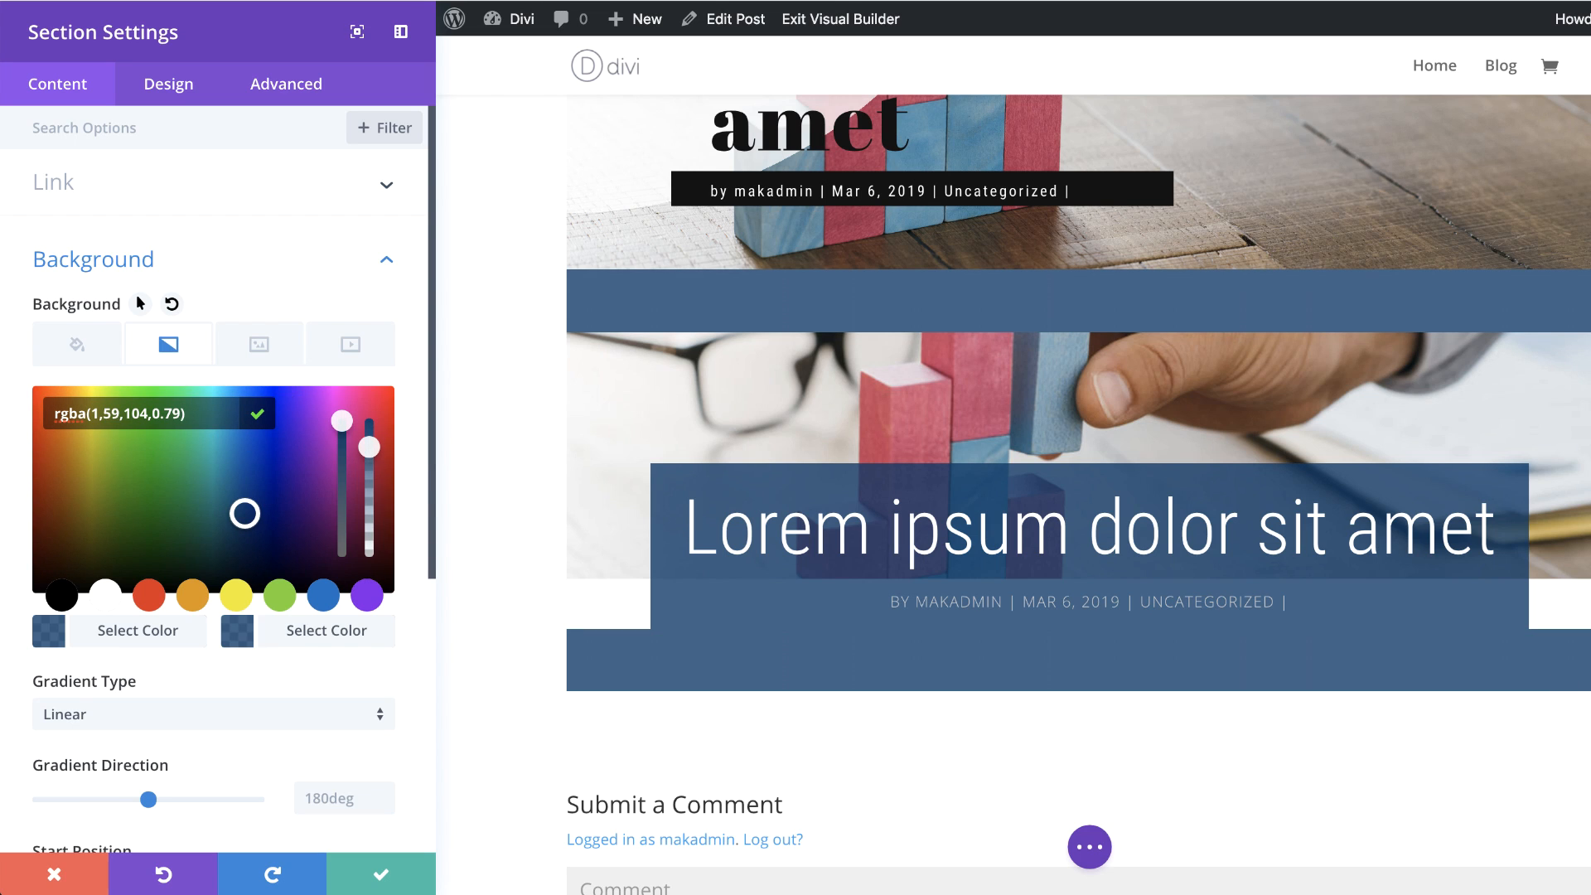
scroll(211, 696, down, 4)
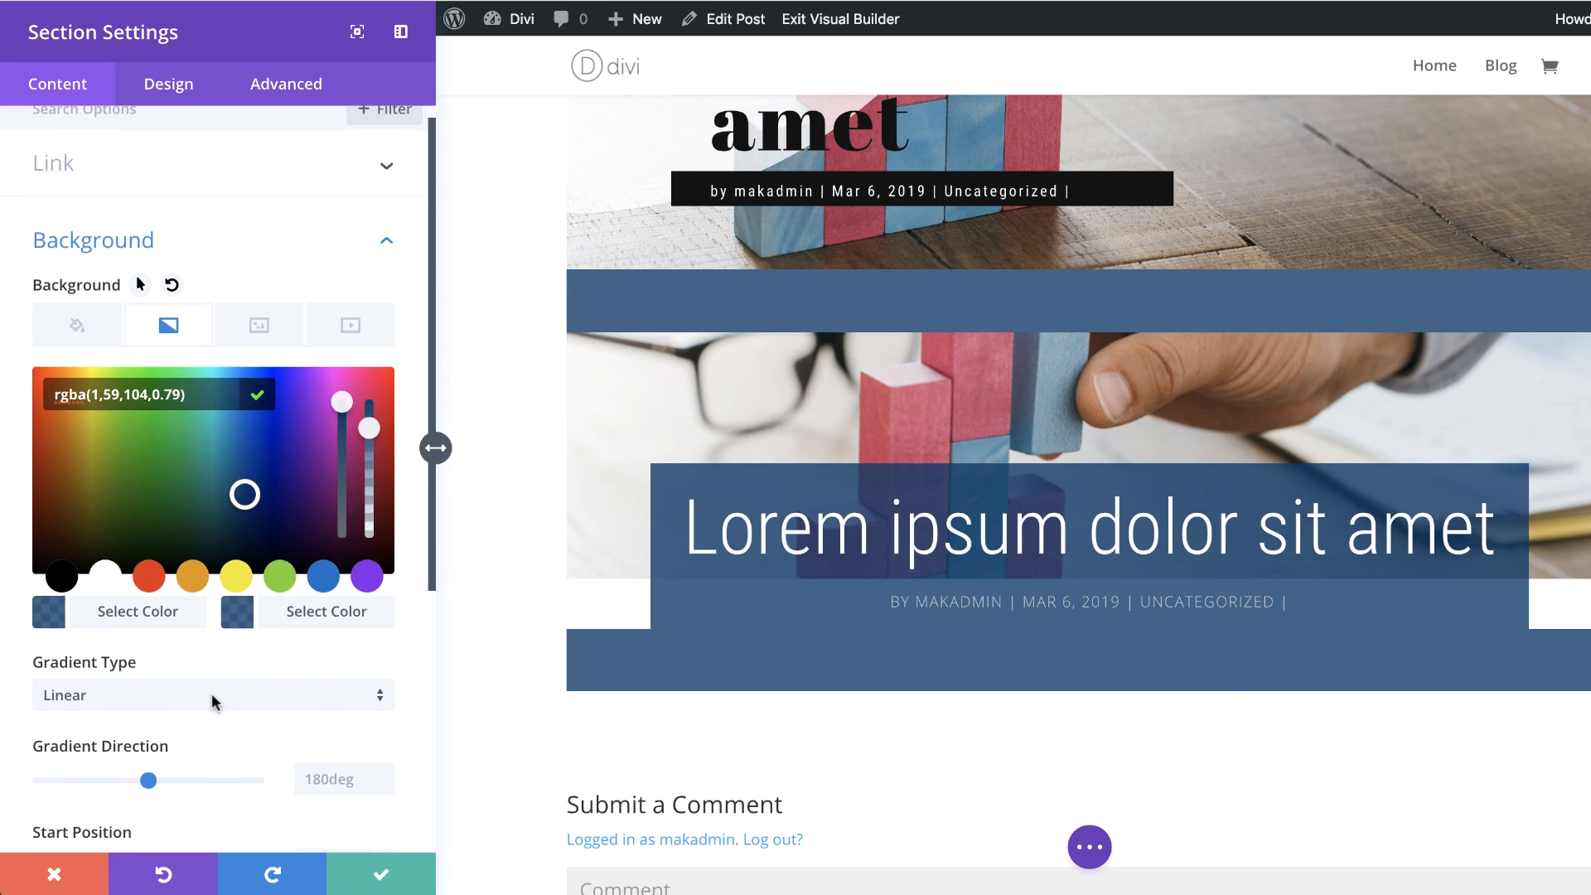
scroll(240, 706, down, 4)
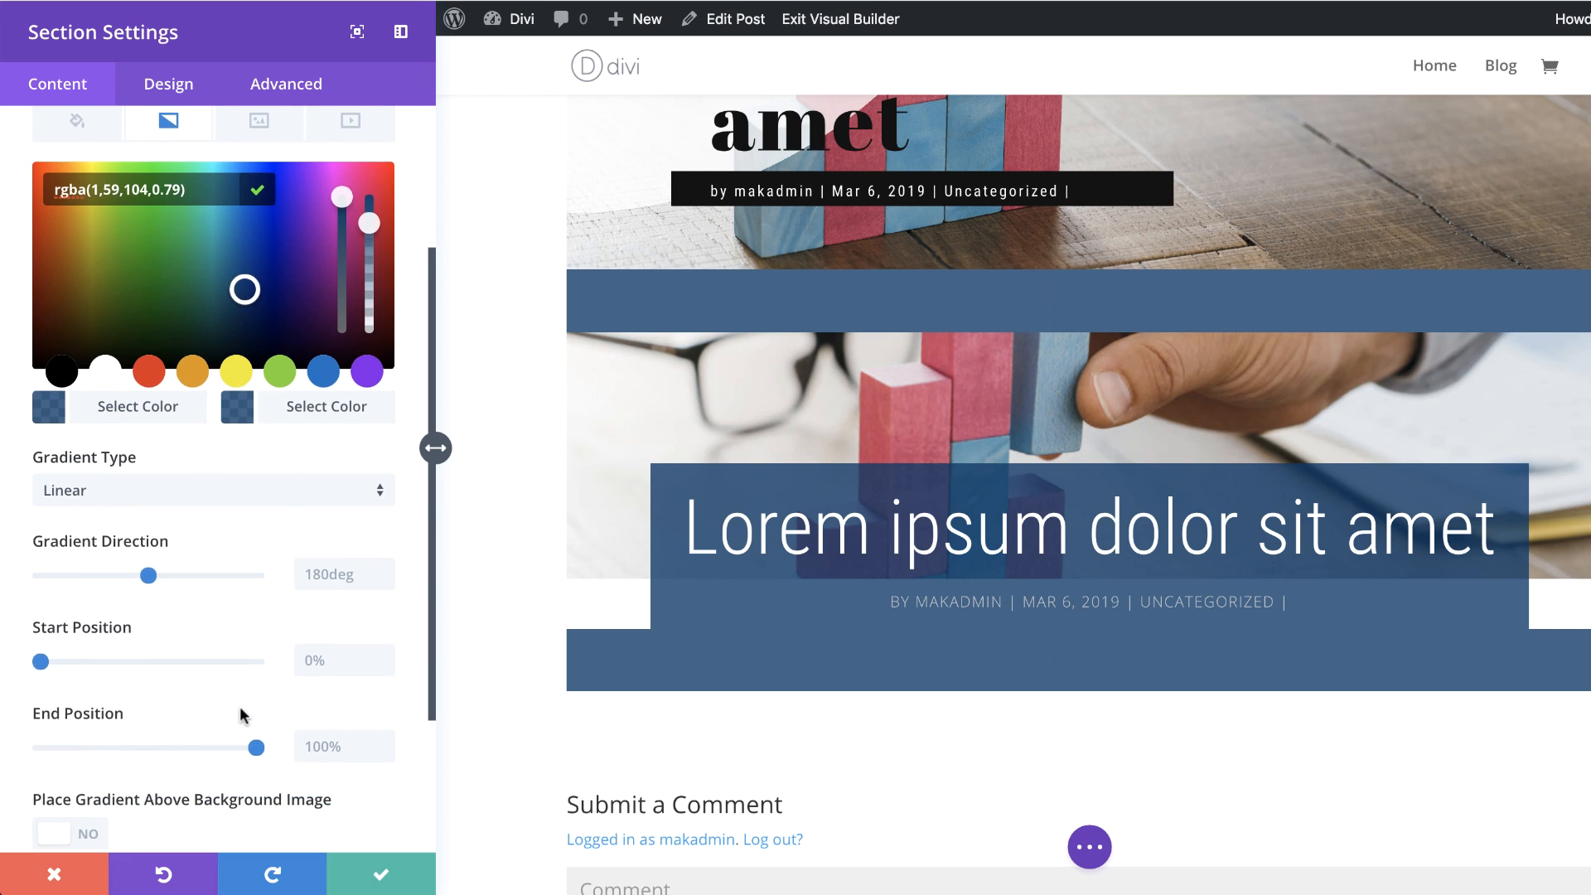
click(91, 728)
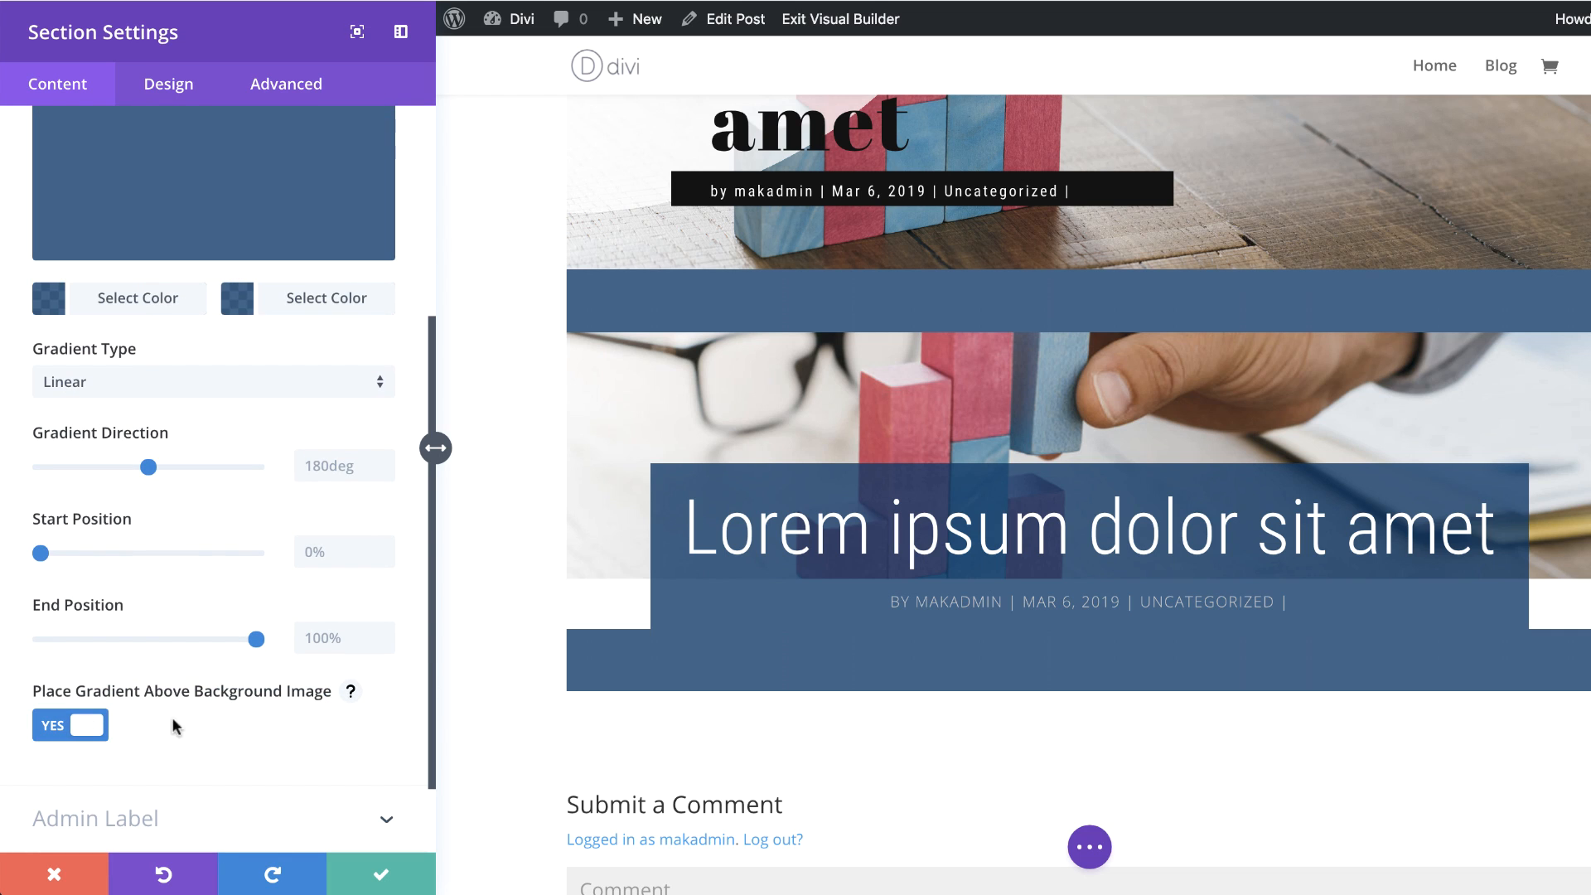
Step: Use the post's Featured Image as the section's dynamic background image
scroll(259, 410, up, 5)
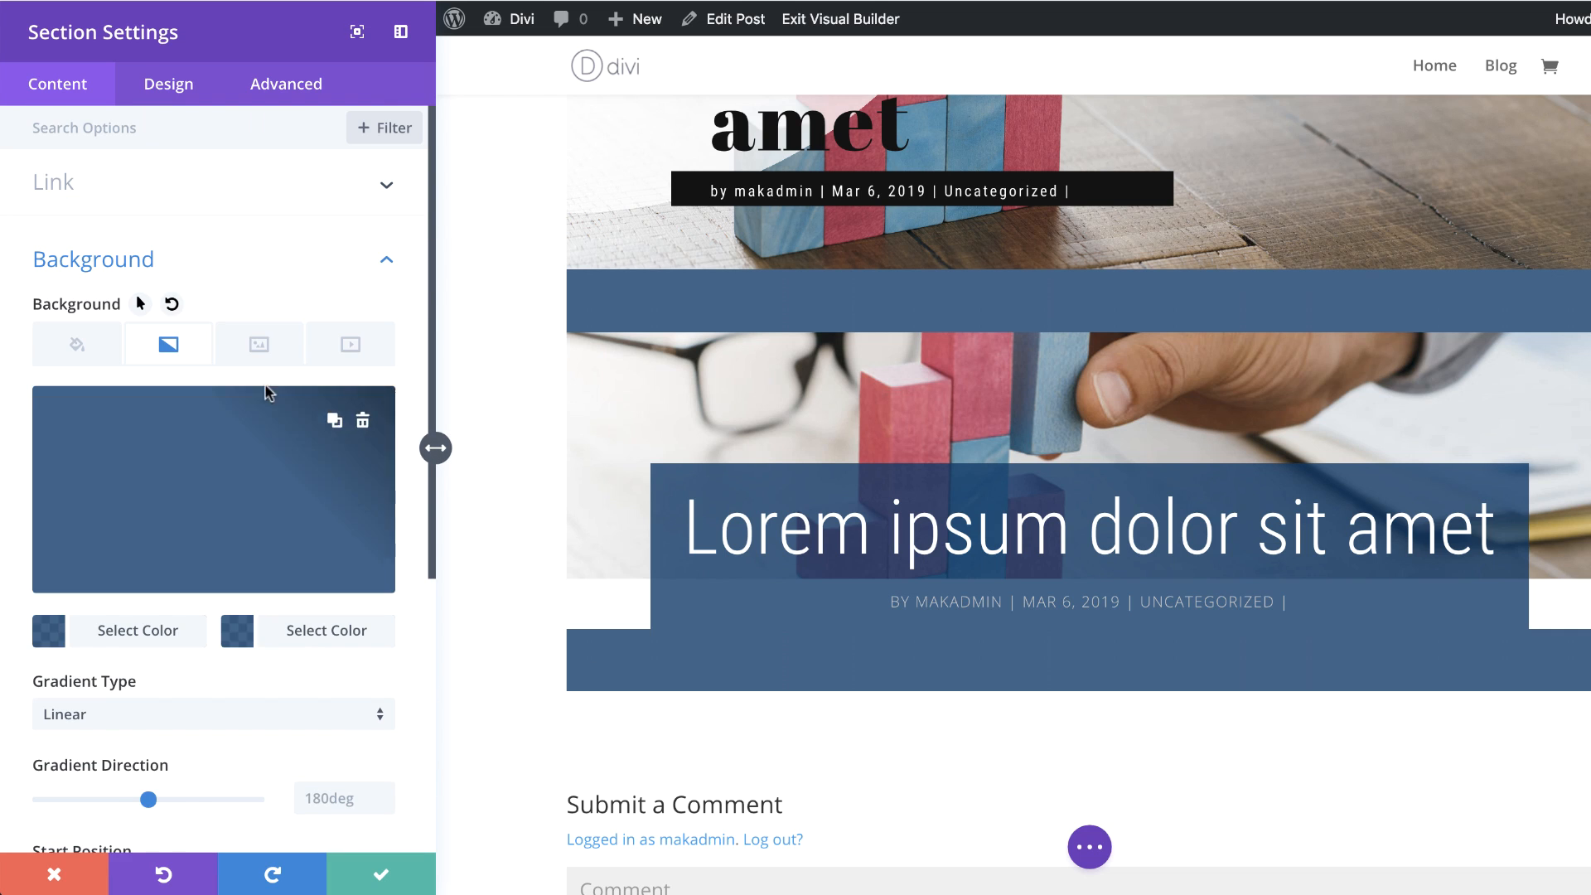
click(257, 355)
mouse_move(224, 498)
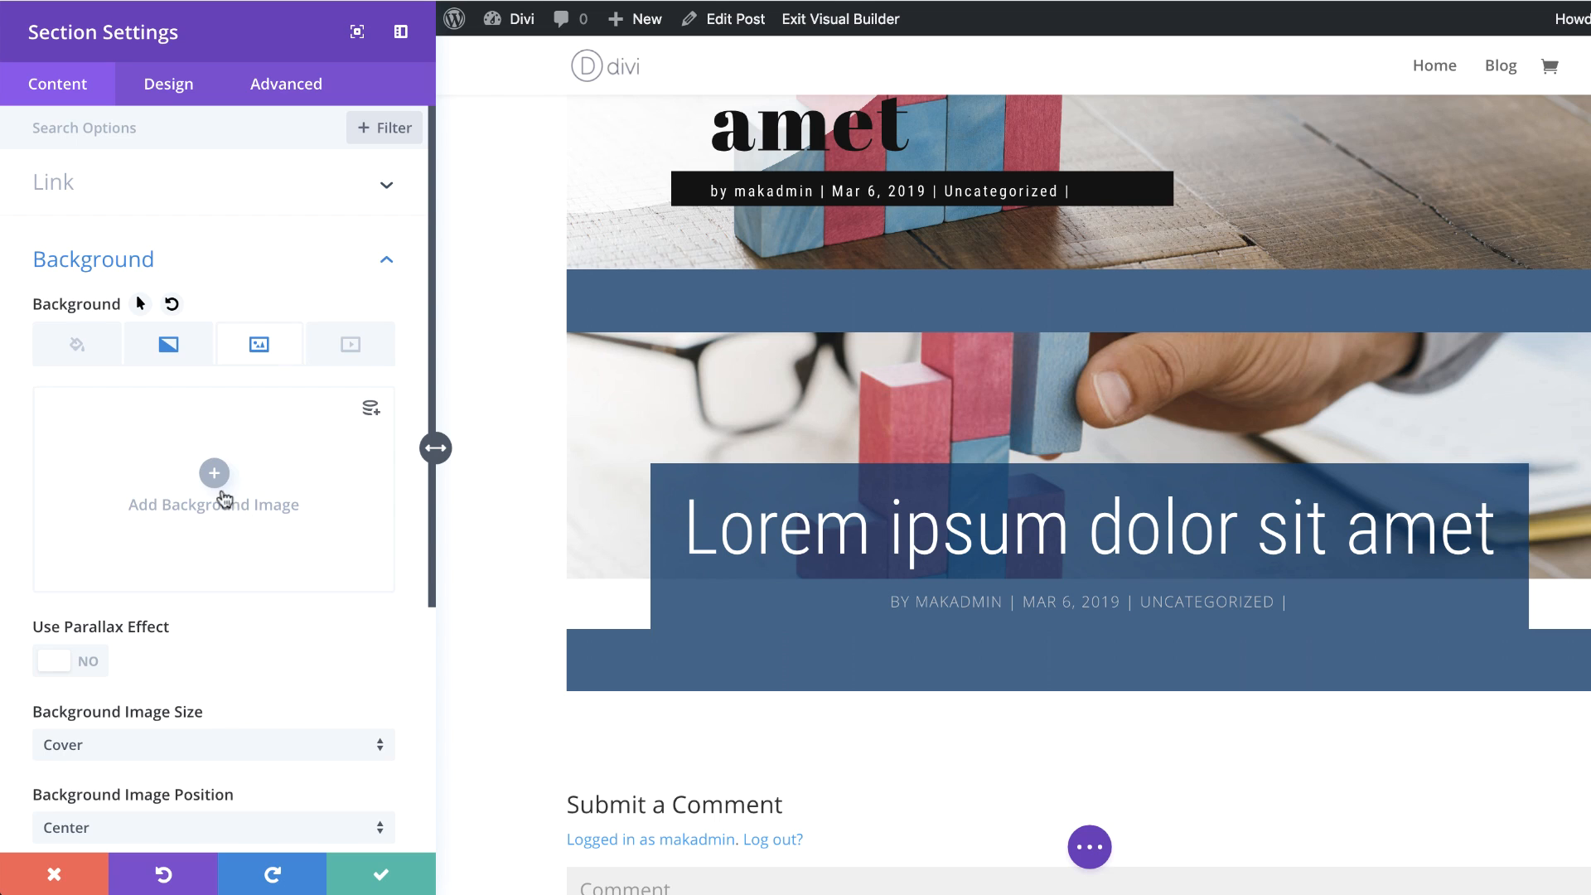
click(371, 413)
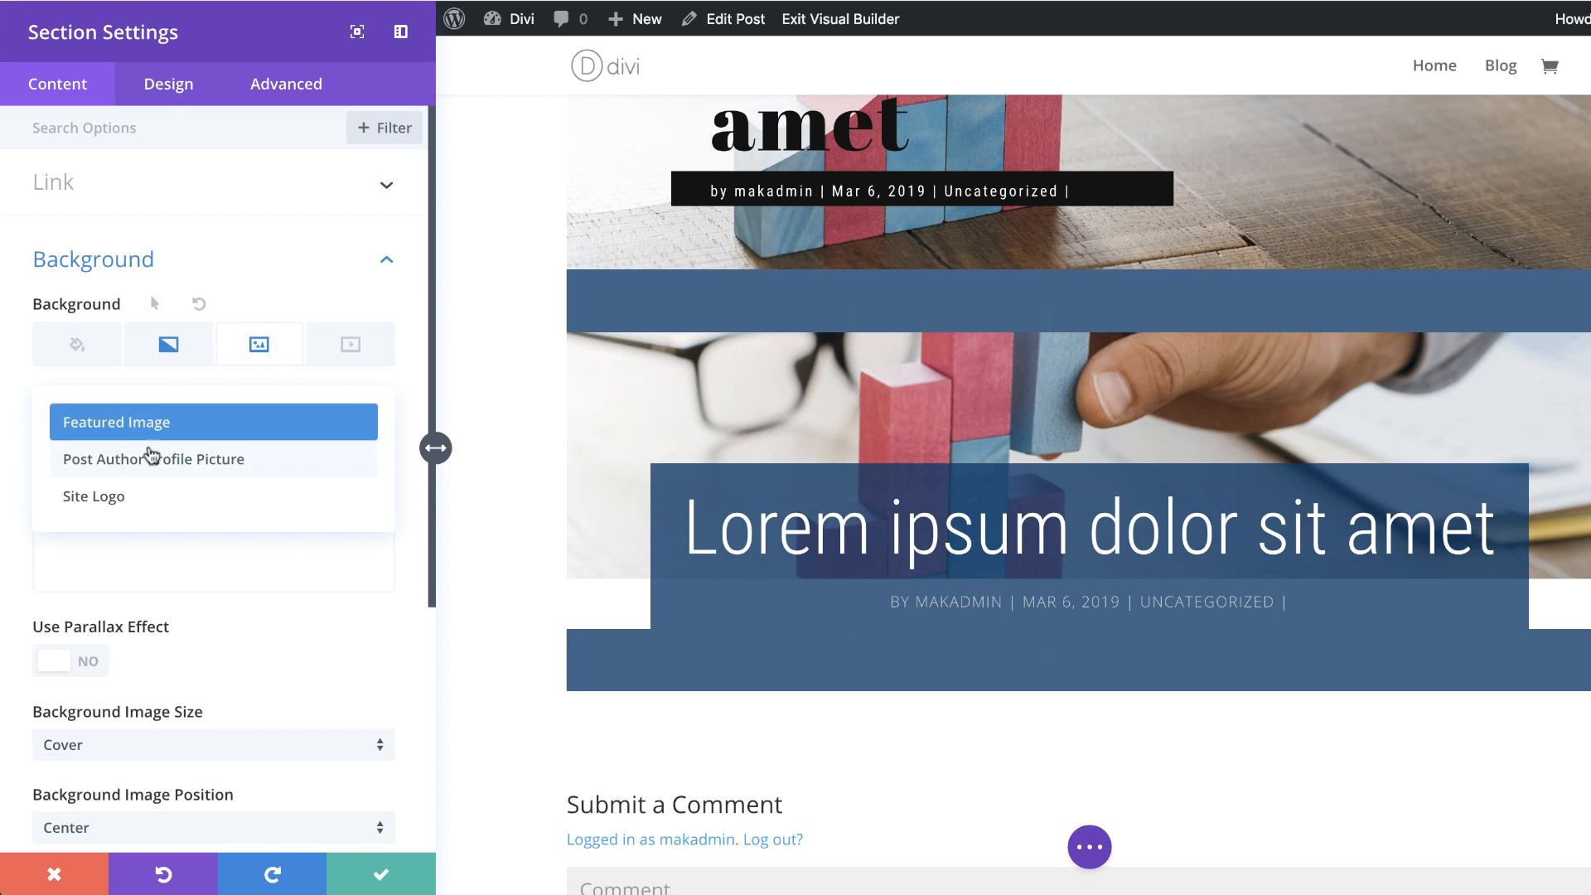
click(193, 429)
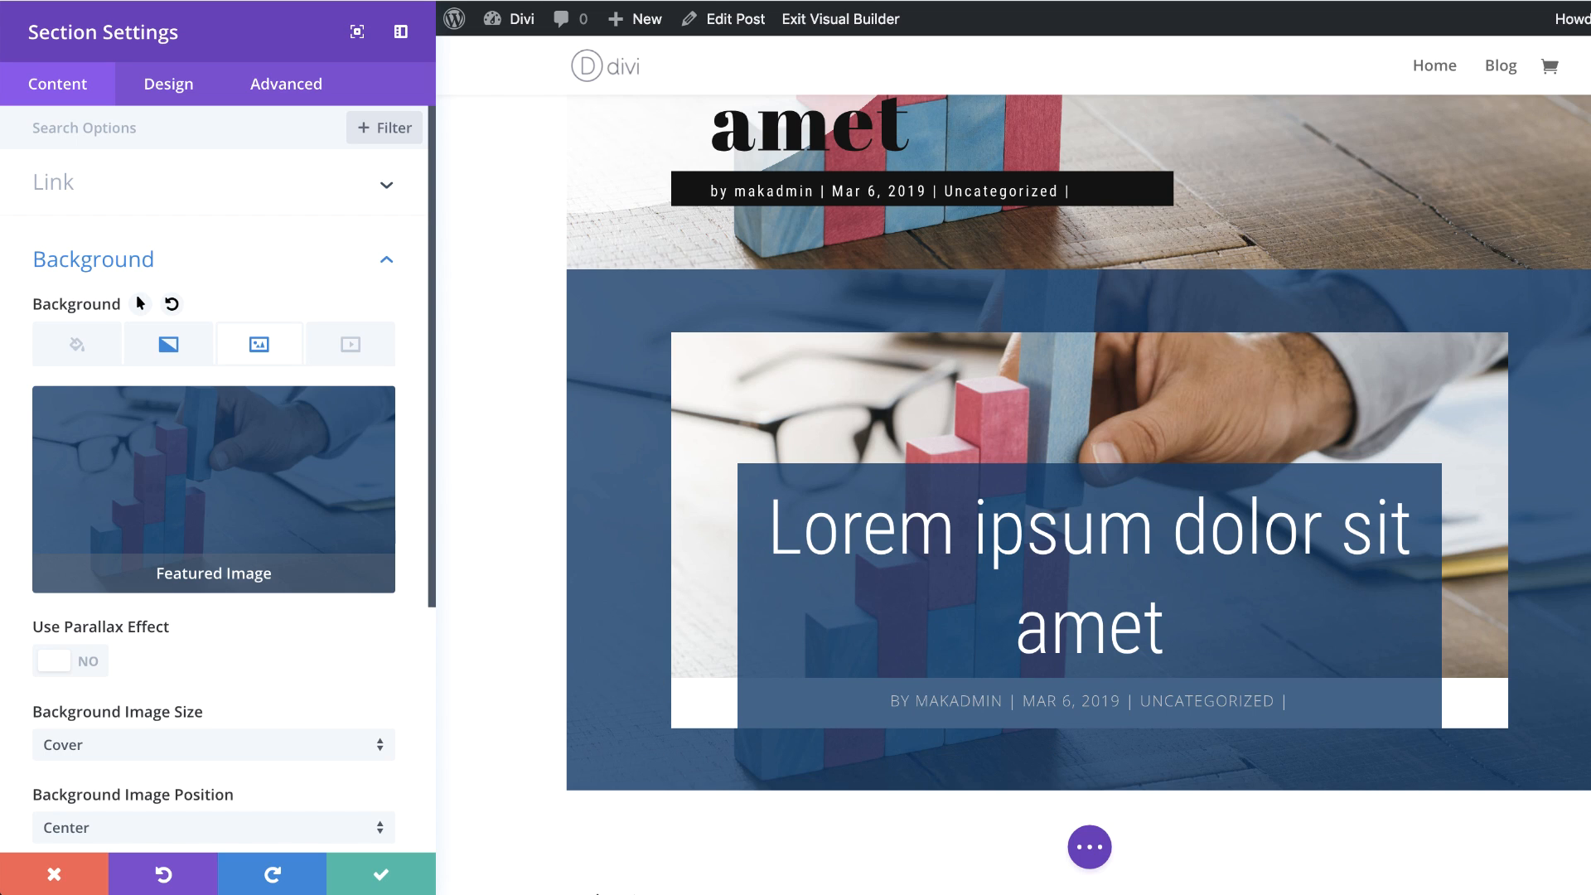
Step: Set the section's custom padding to 10vw at the top and 0px at the bottom
click(185, 84)
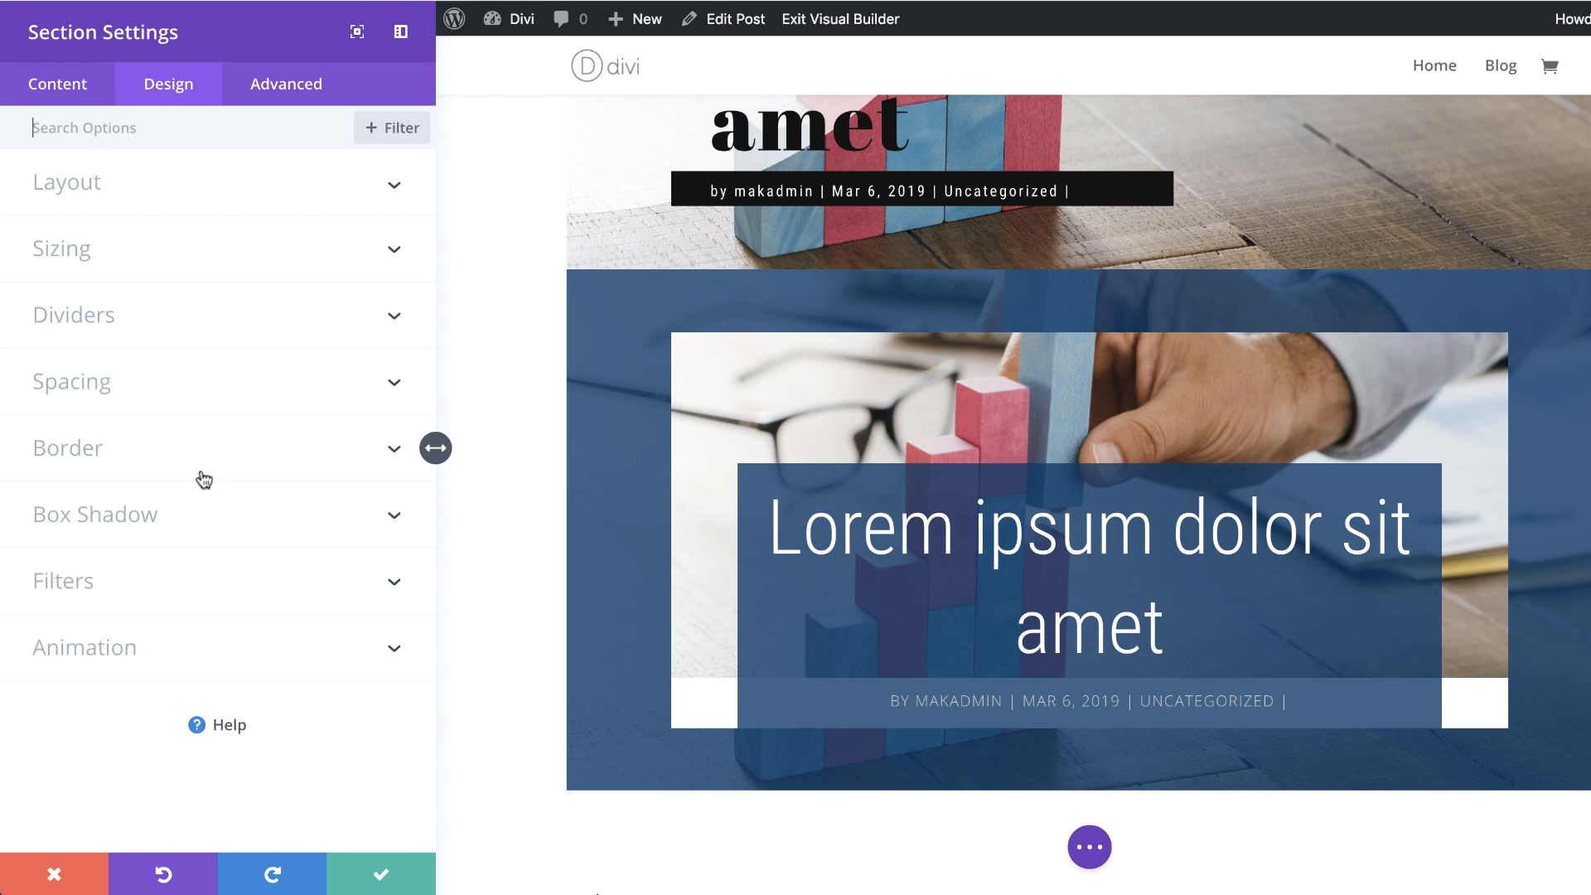
click(102, 383)
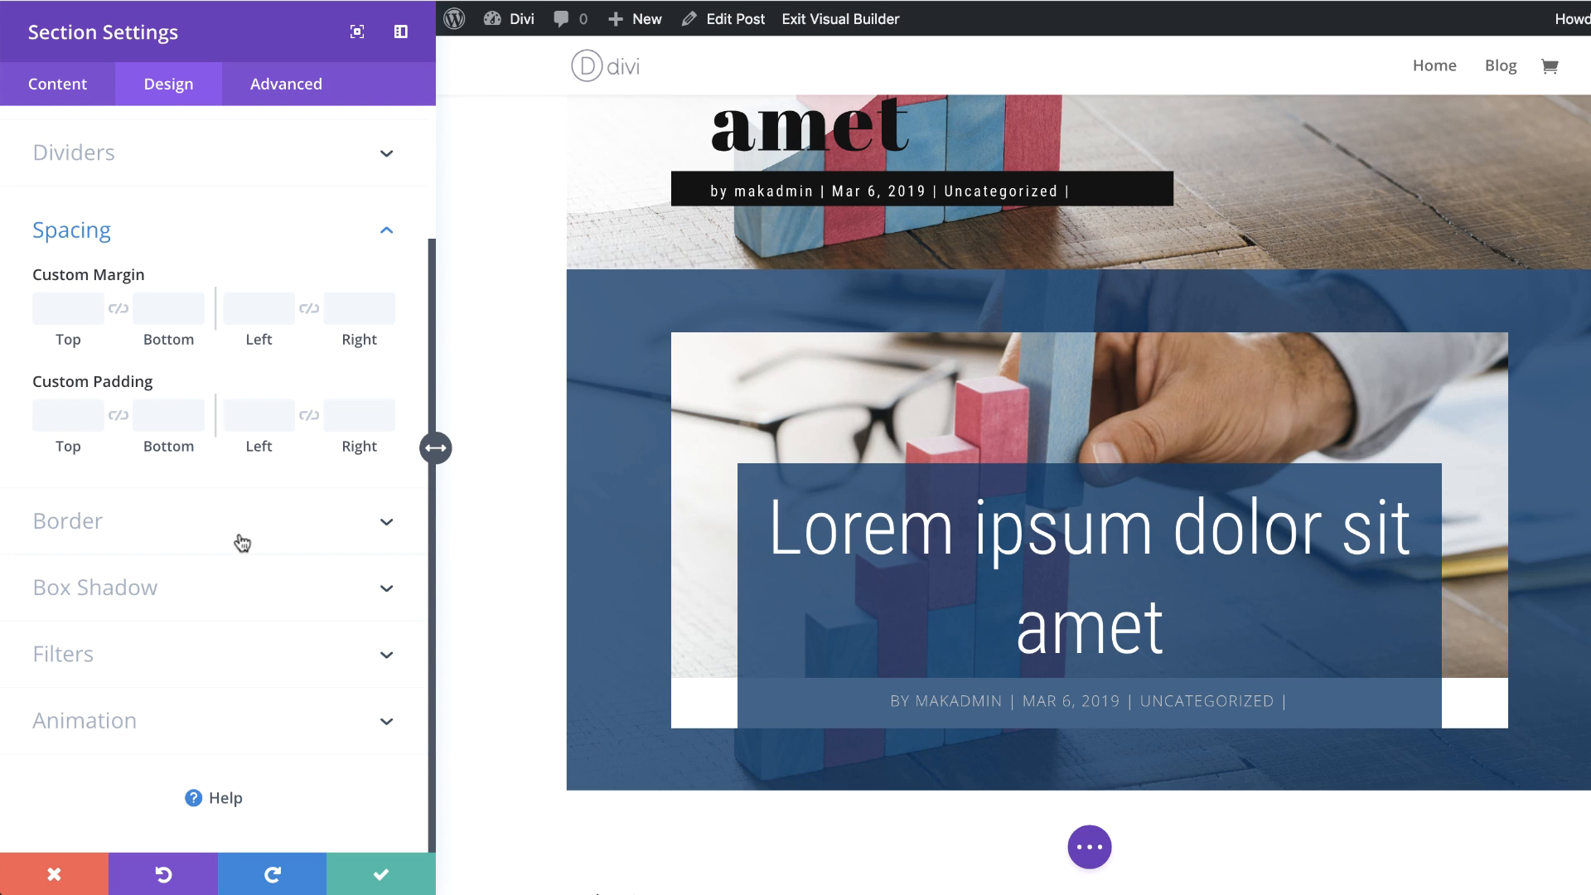
click(62, 421)
text(10vw)
click(155, 413)
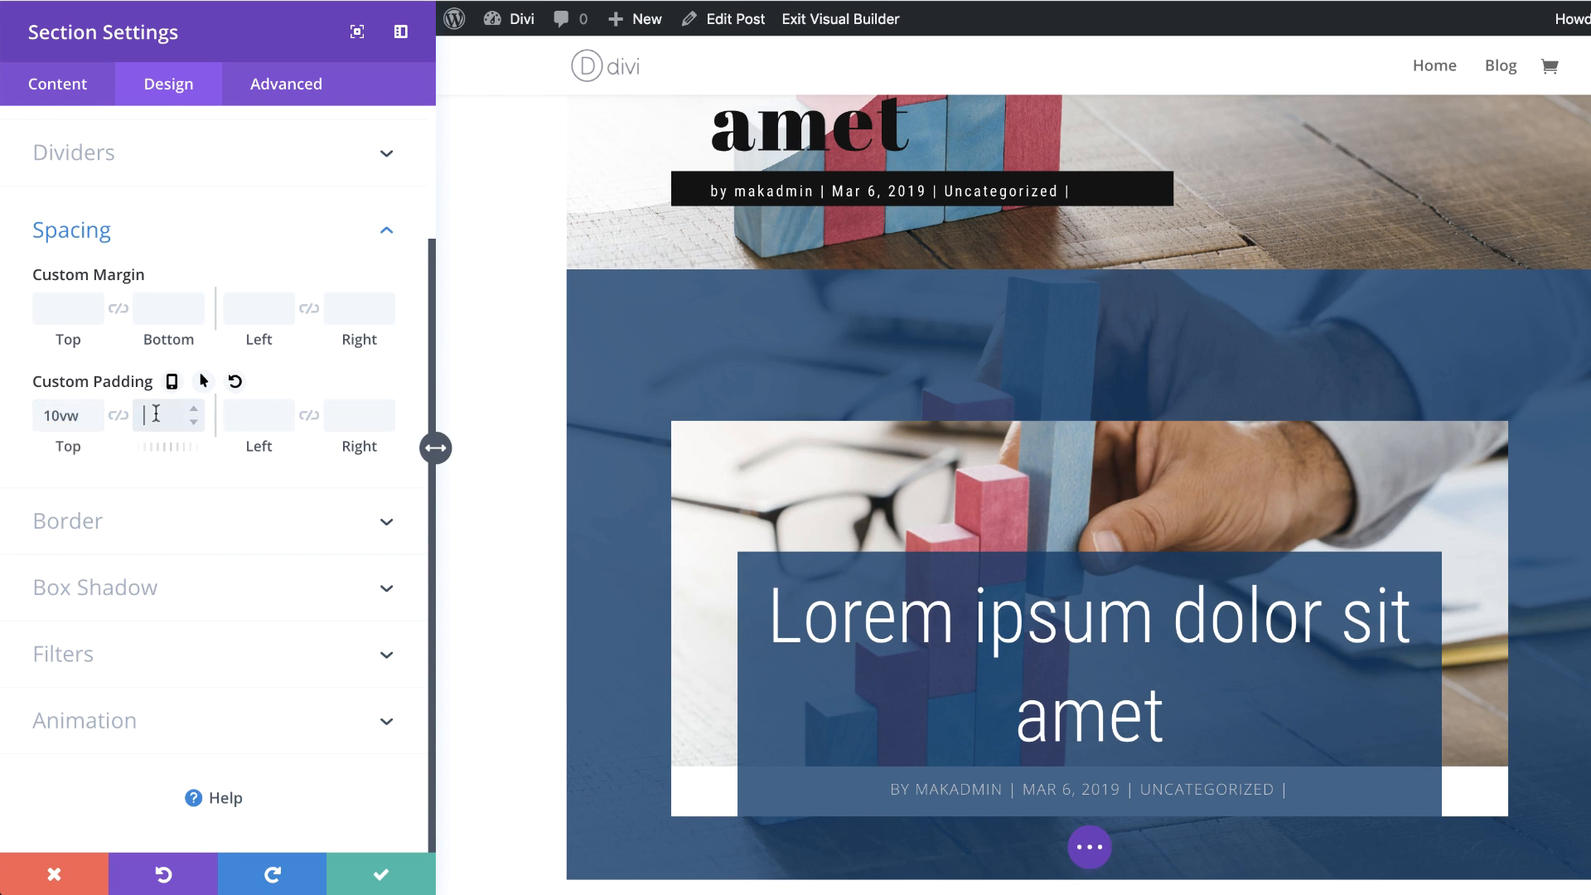
text(0px)
Step: Set the section's top custom margin to 40px
click(79, 305)
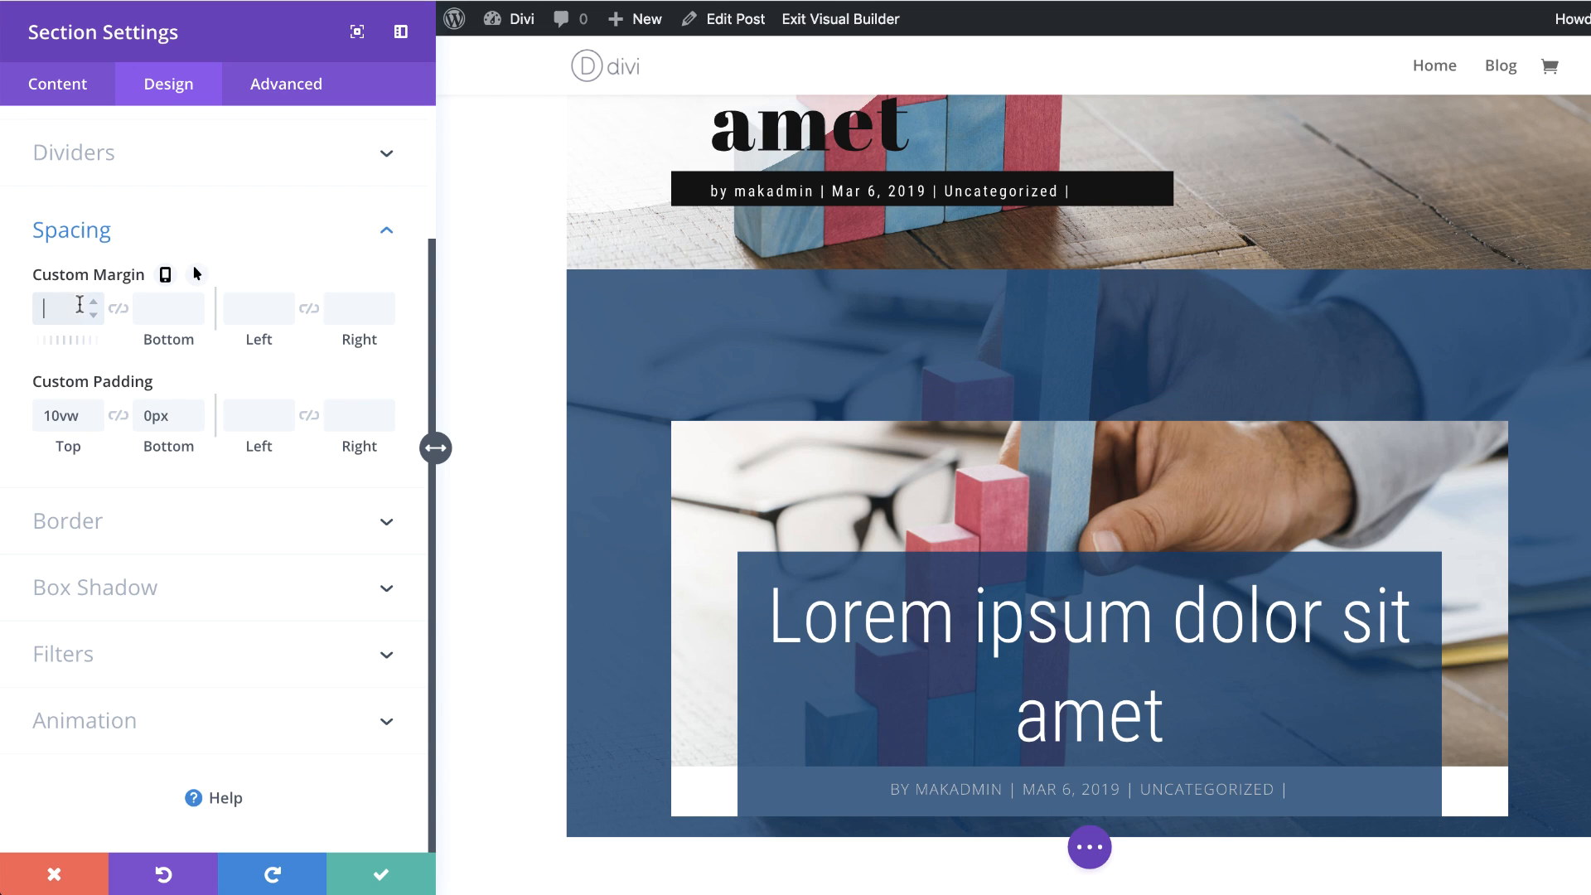
text(20px)
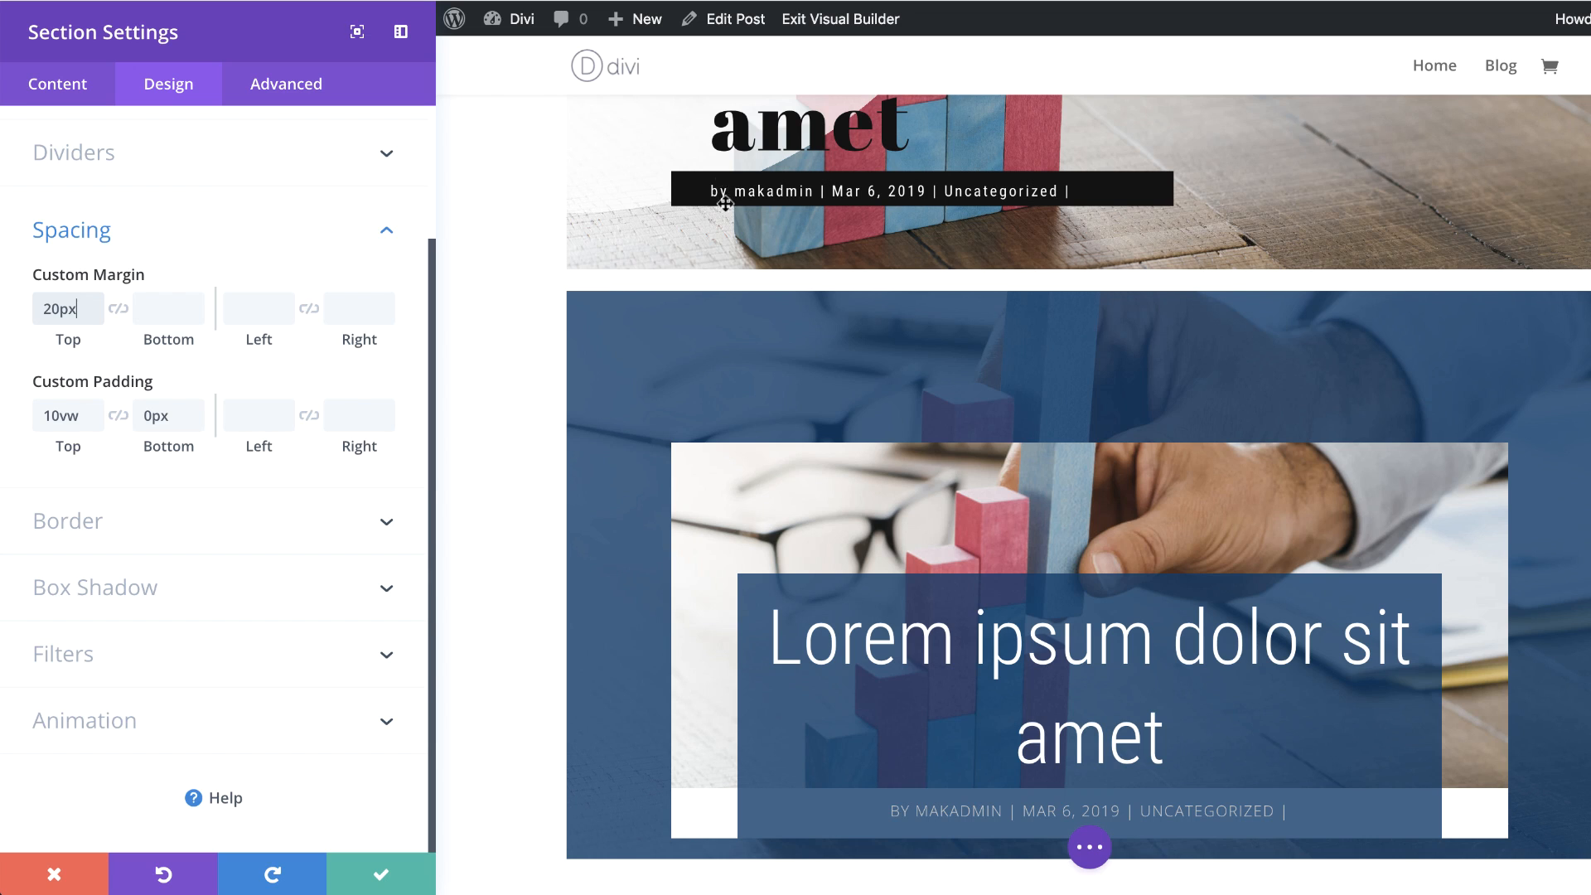
drag(51, 309, 16, 313)
text(4)
scroll(568, 444, down, 1)
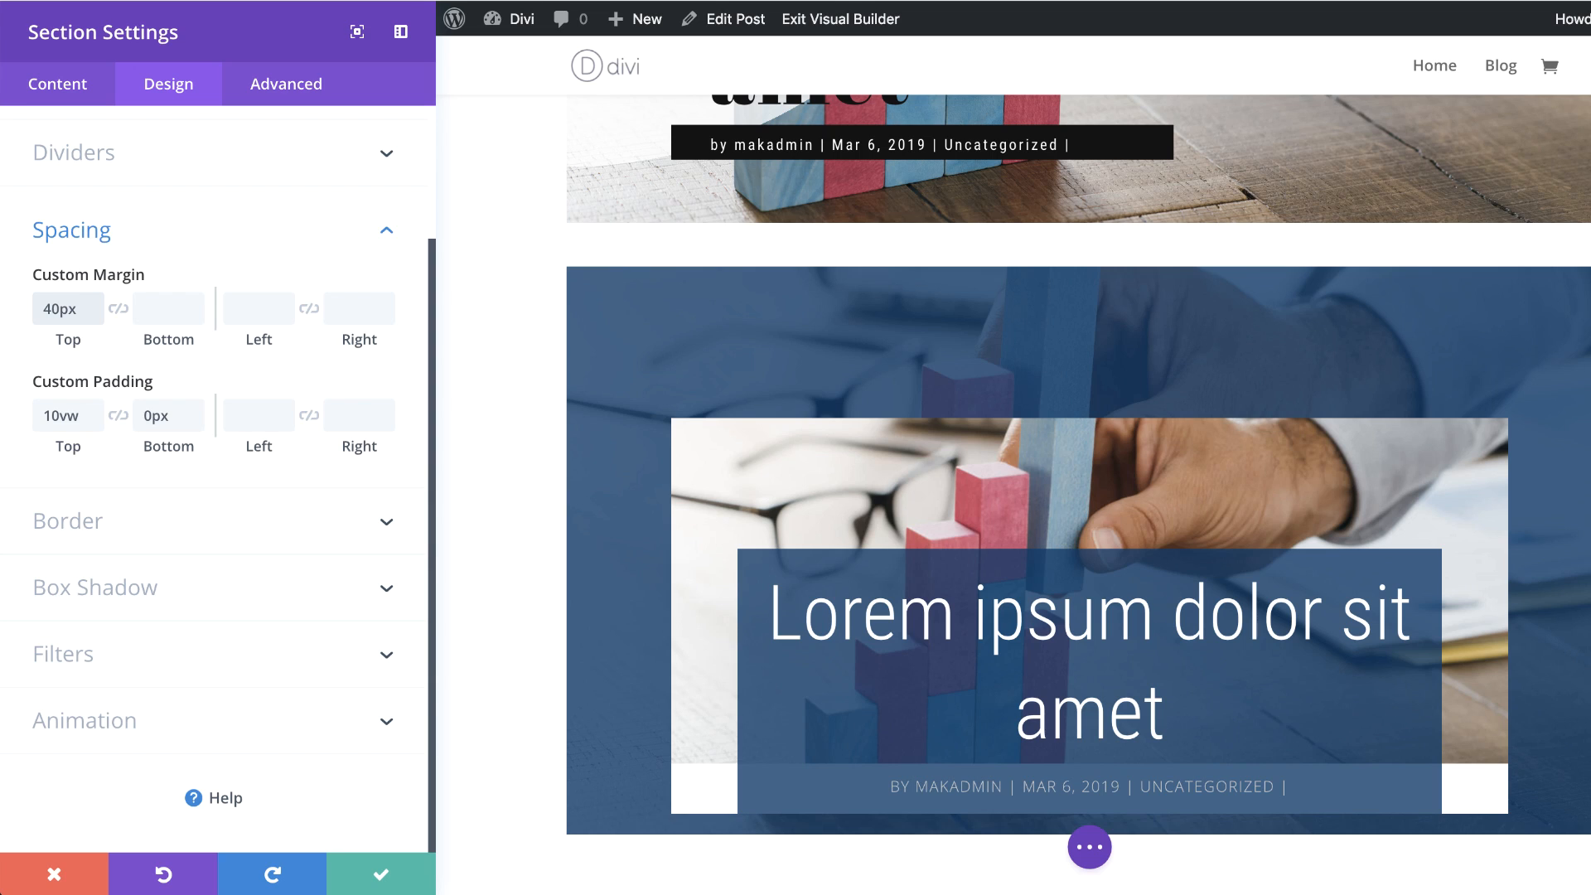
Step: Add the top-left-edge inner box shadow to the section with horizontal position 0px and vertical position -92px
click(156, 593)
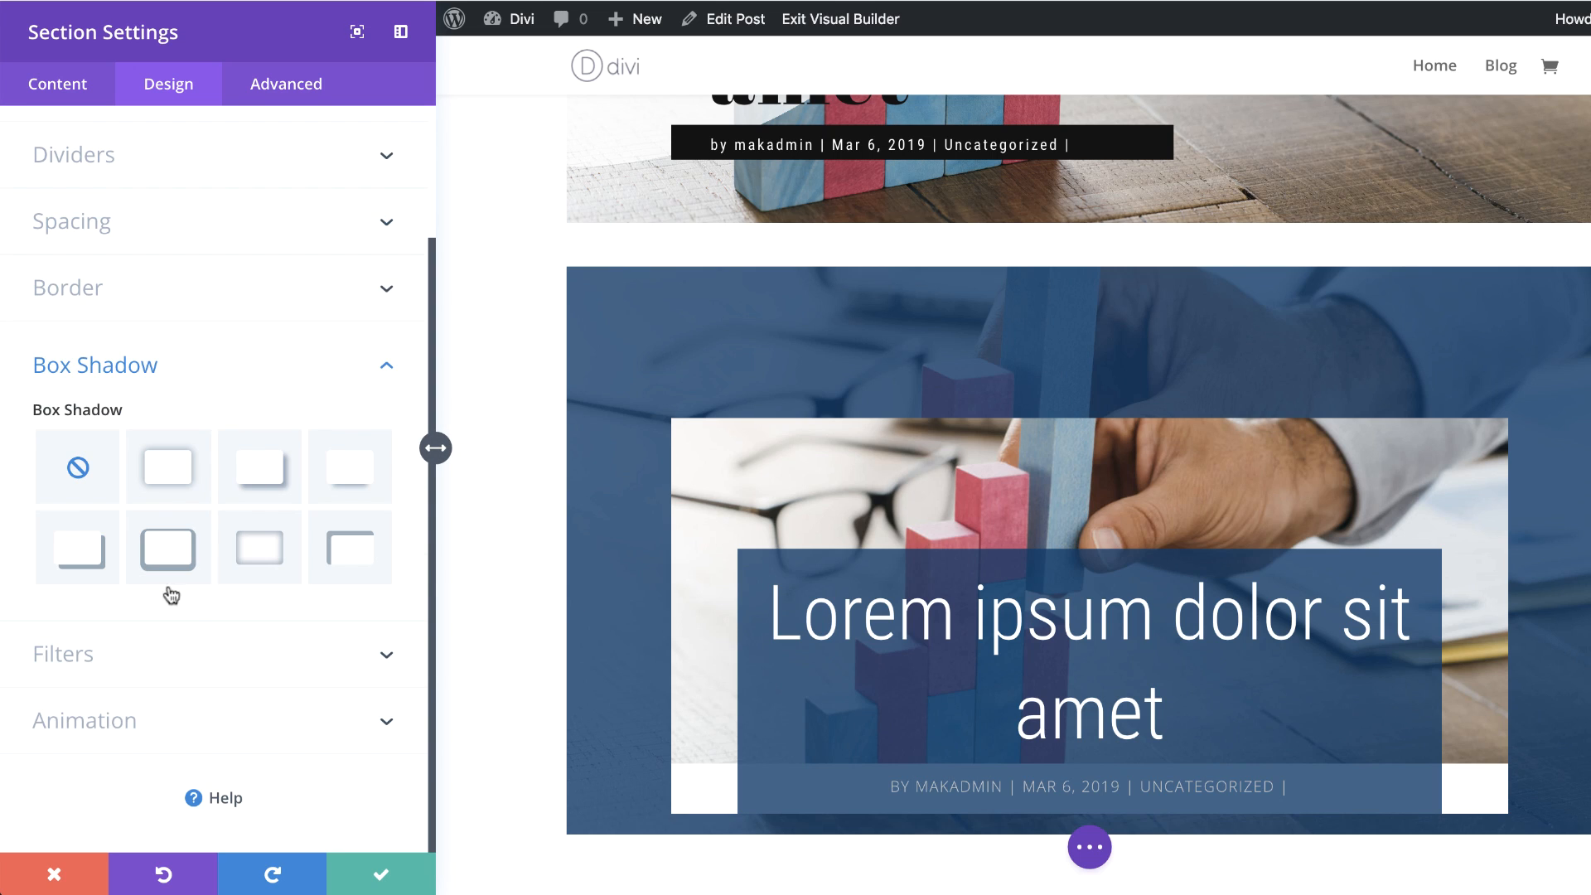
click(349, 555)
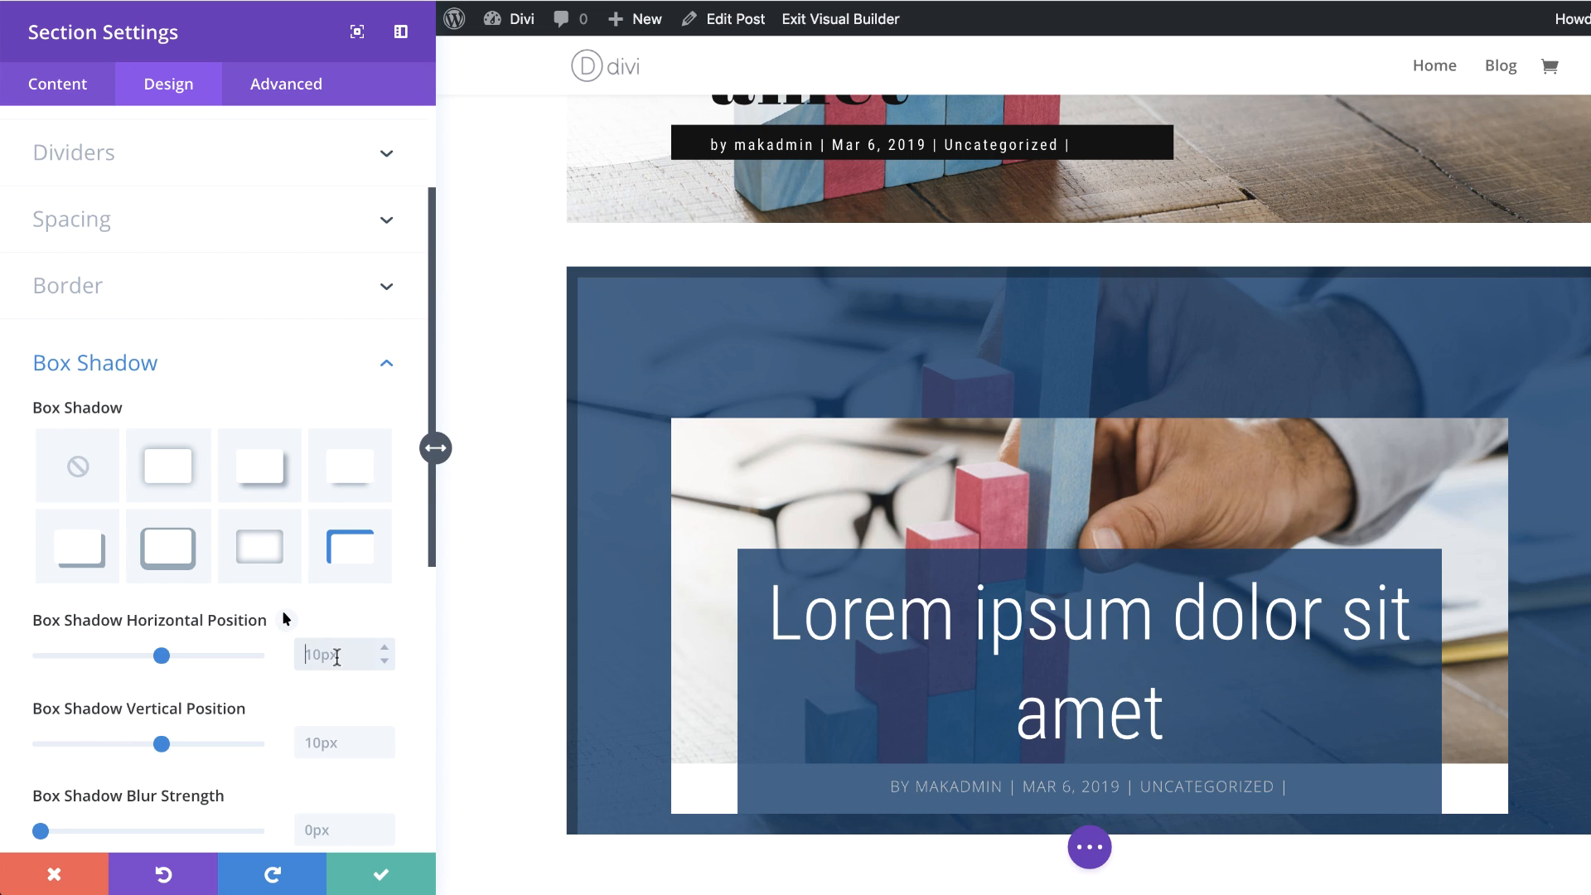
click(336, 657)
text(0px)
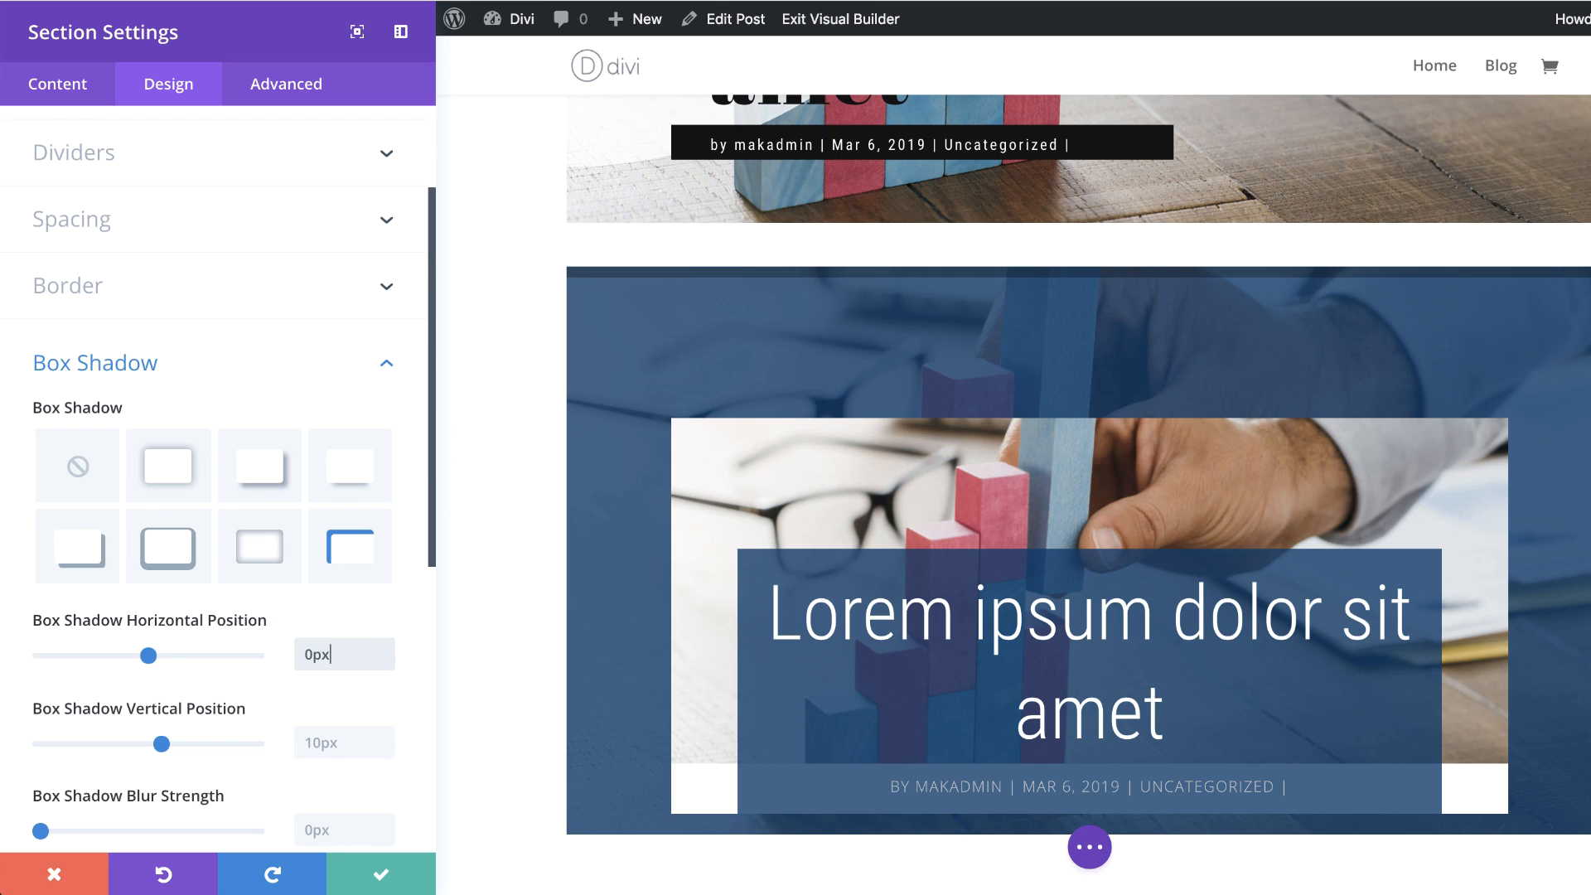
click(339, 743)
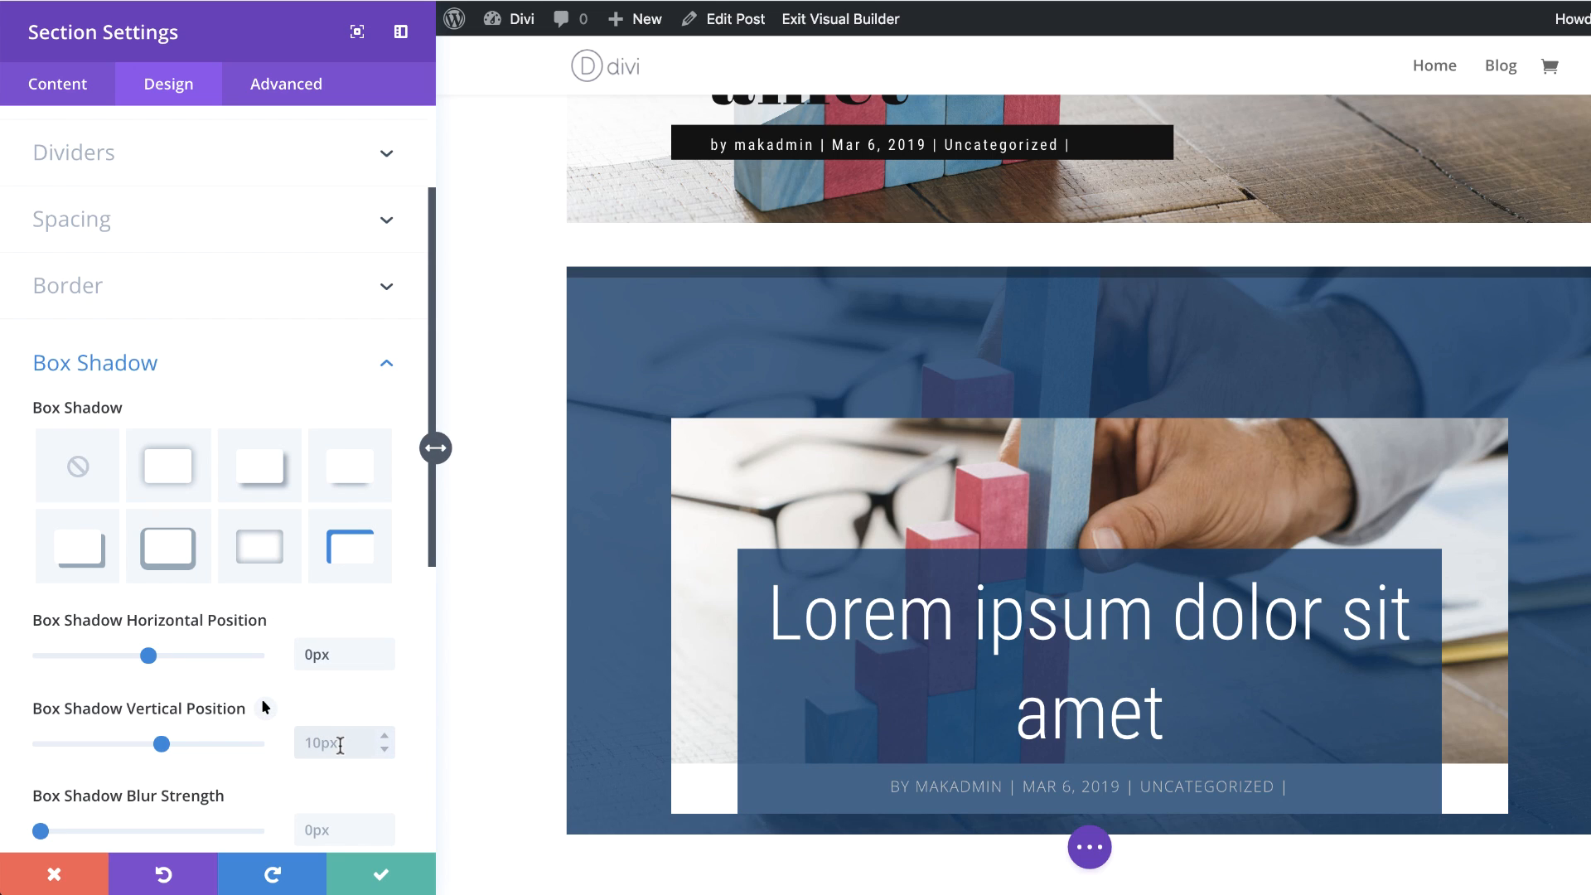
text(-92px)
Step: Make the section's box shadow white and save the section settings
scroll(103, 727, down, 5)
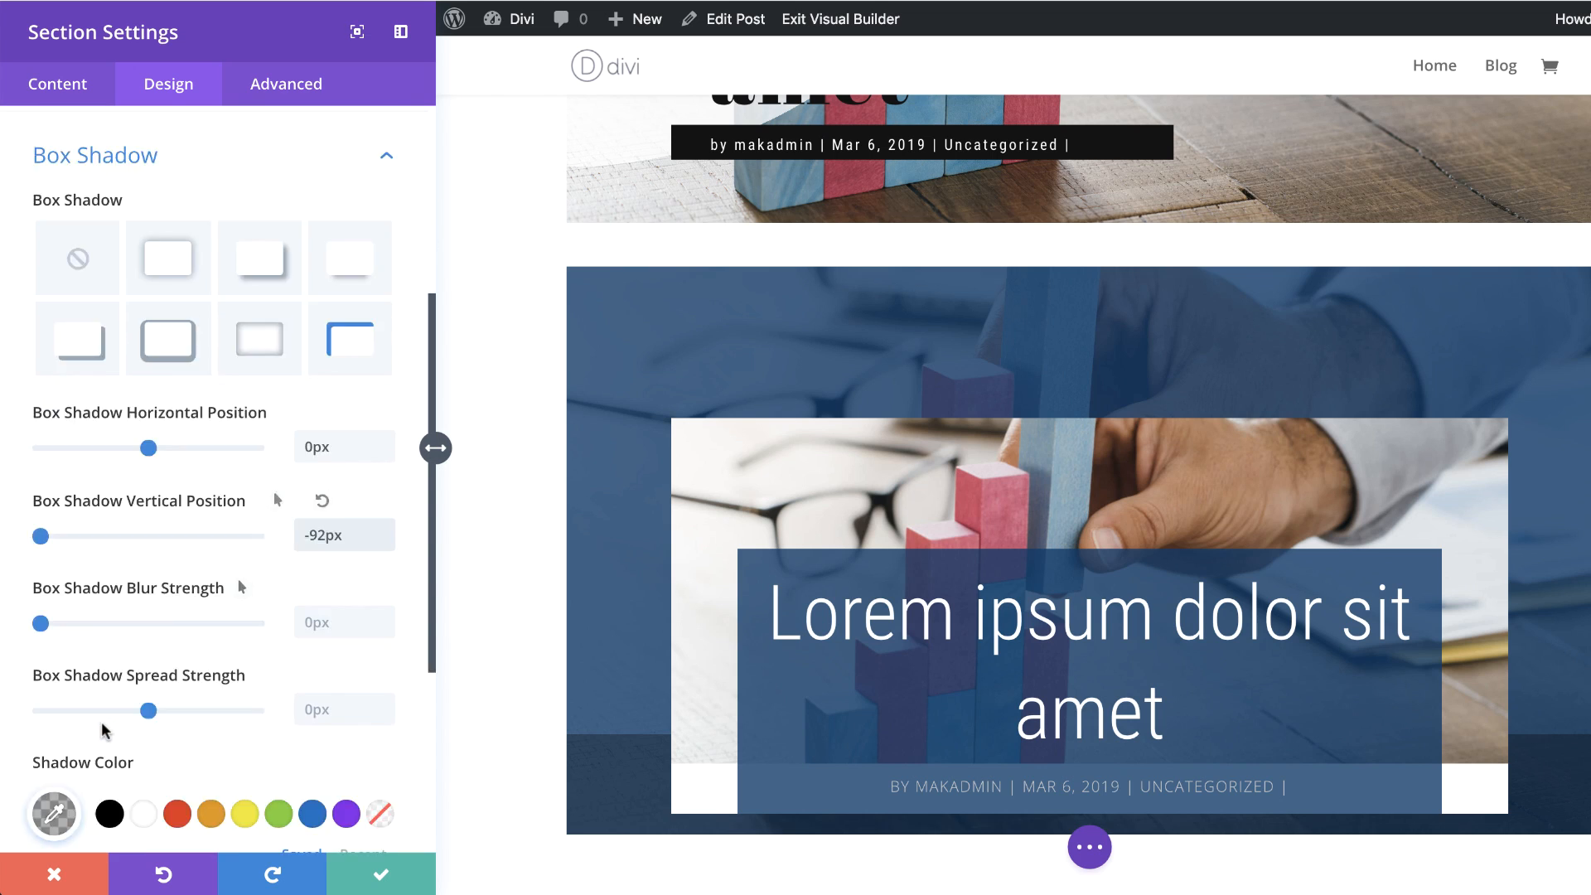
scroll(103, 729, down, 3)
click(145, 591)
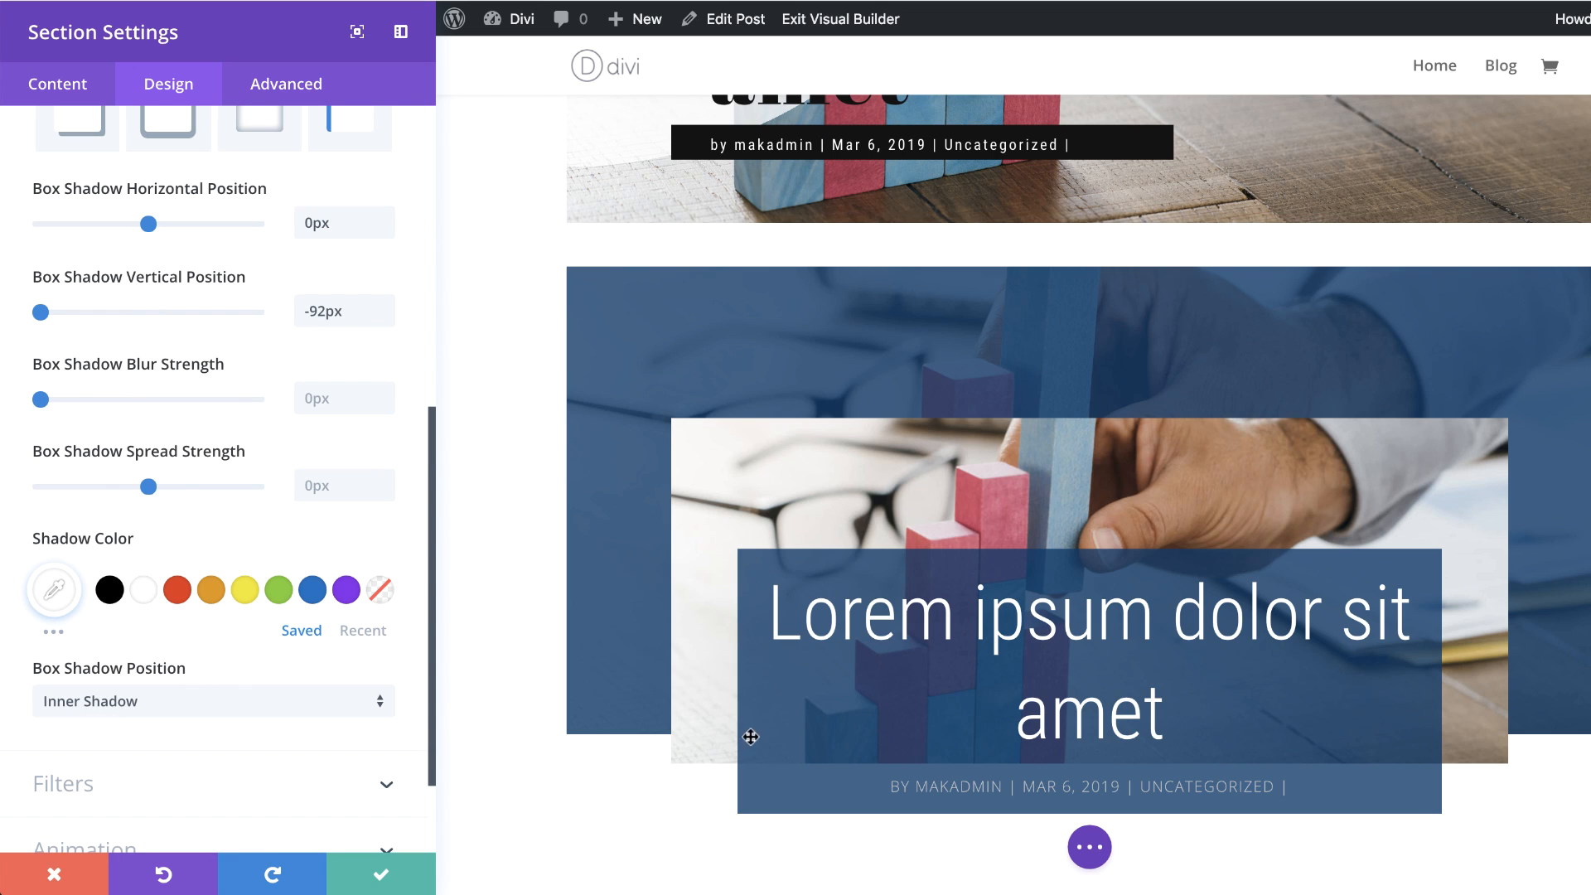
click(381, 878)
Step: Open the settings of the row in the blue section, make the row fullwidth and set a custom gutter width of 1
scroll(97, 530, down, 3)
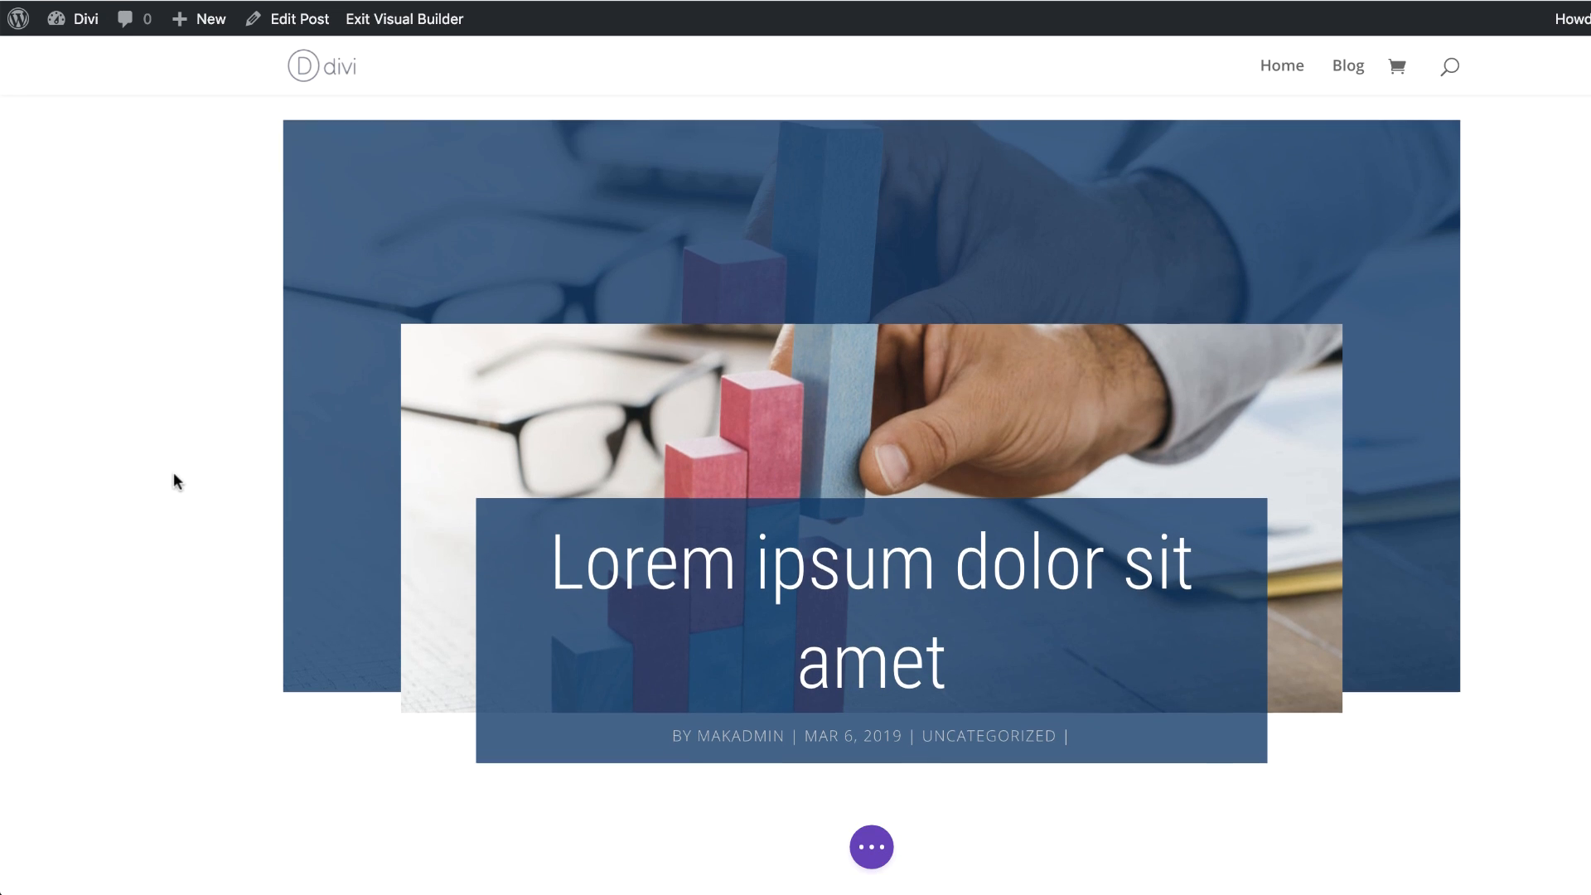
scroll(473, 199, up, 1)
mouse_move(668, 426)
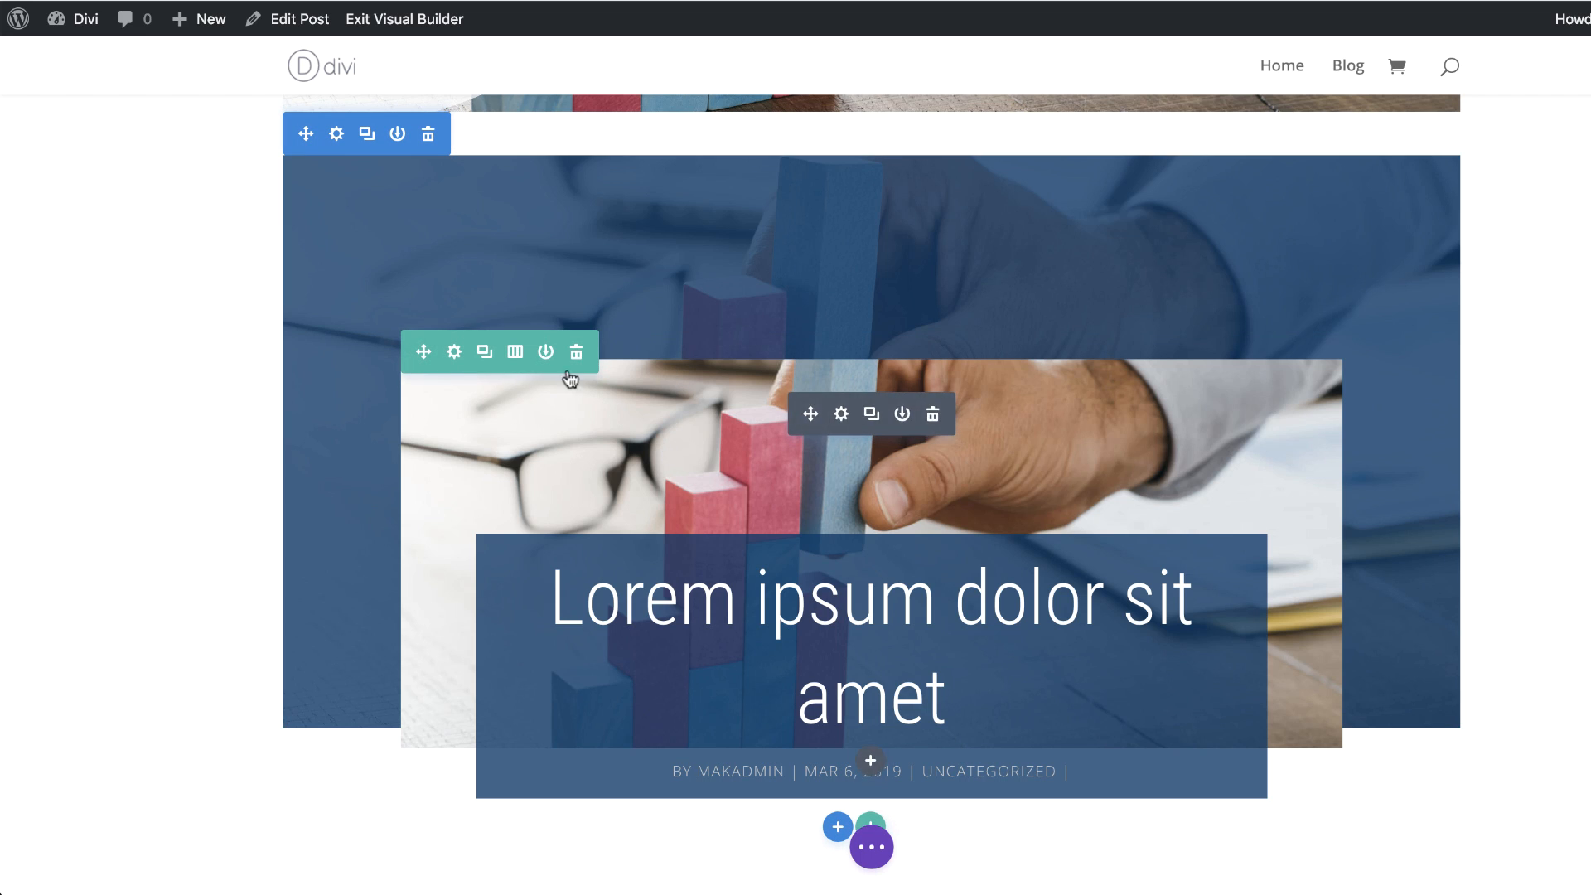
click(454, 355)
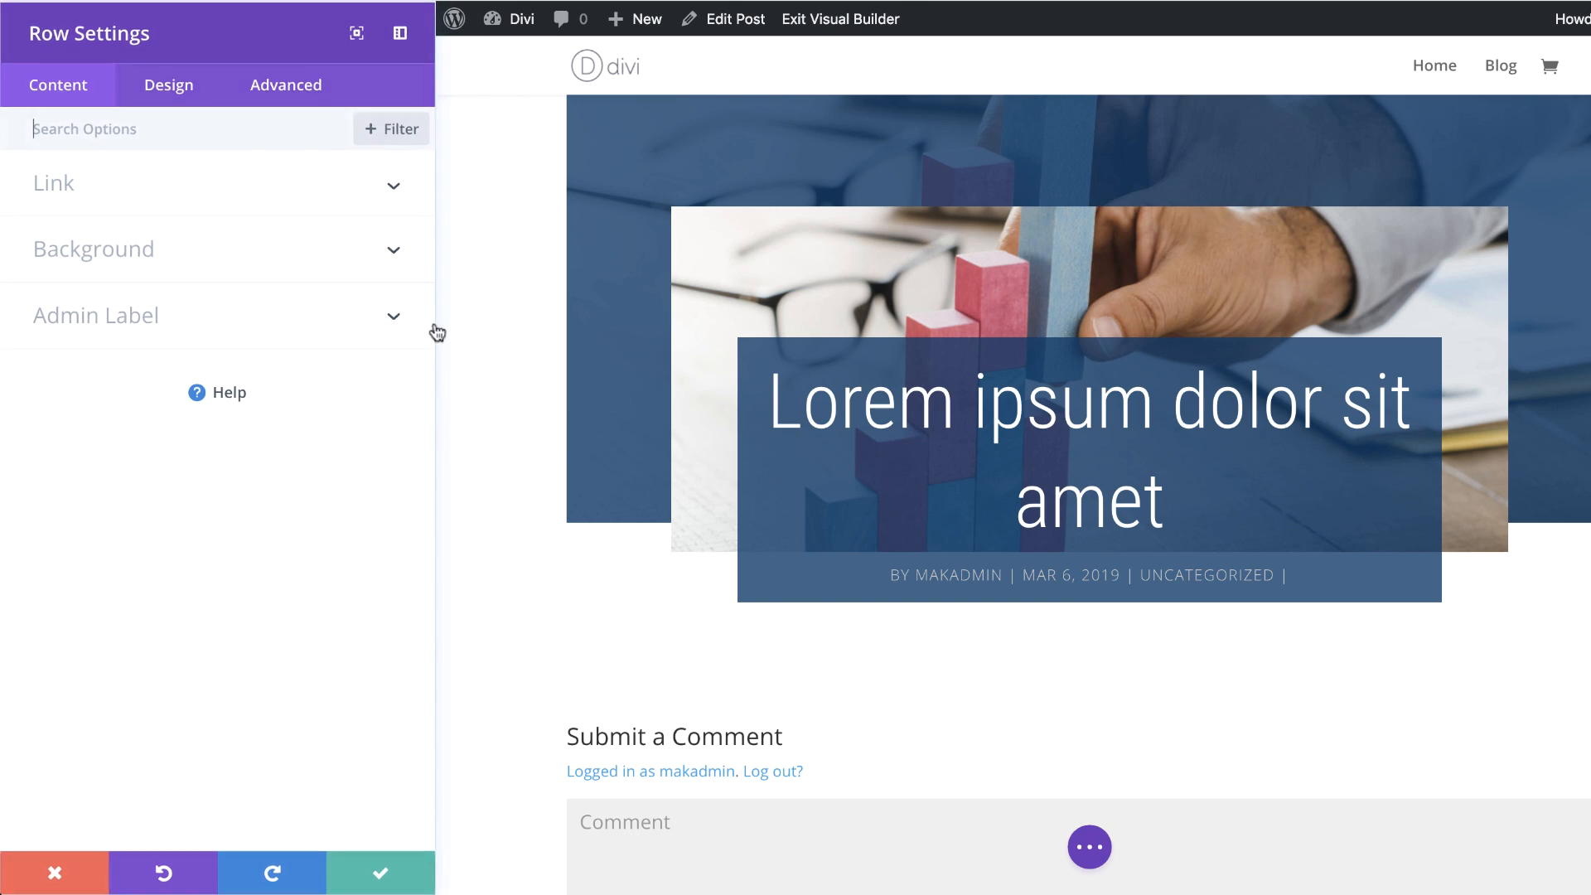
click(161, 87)
click(87, 252)
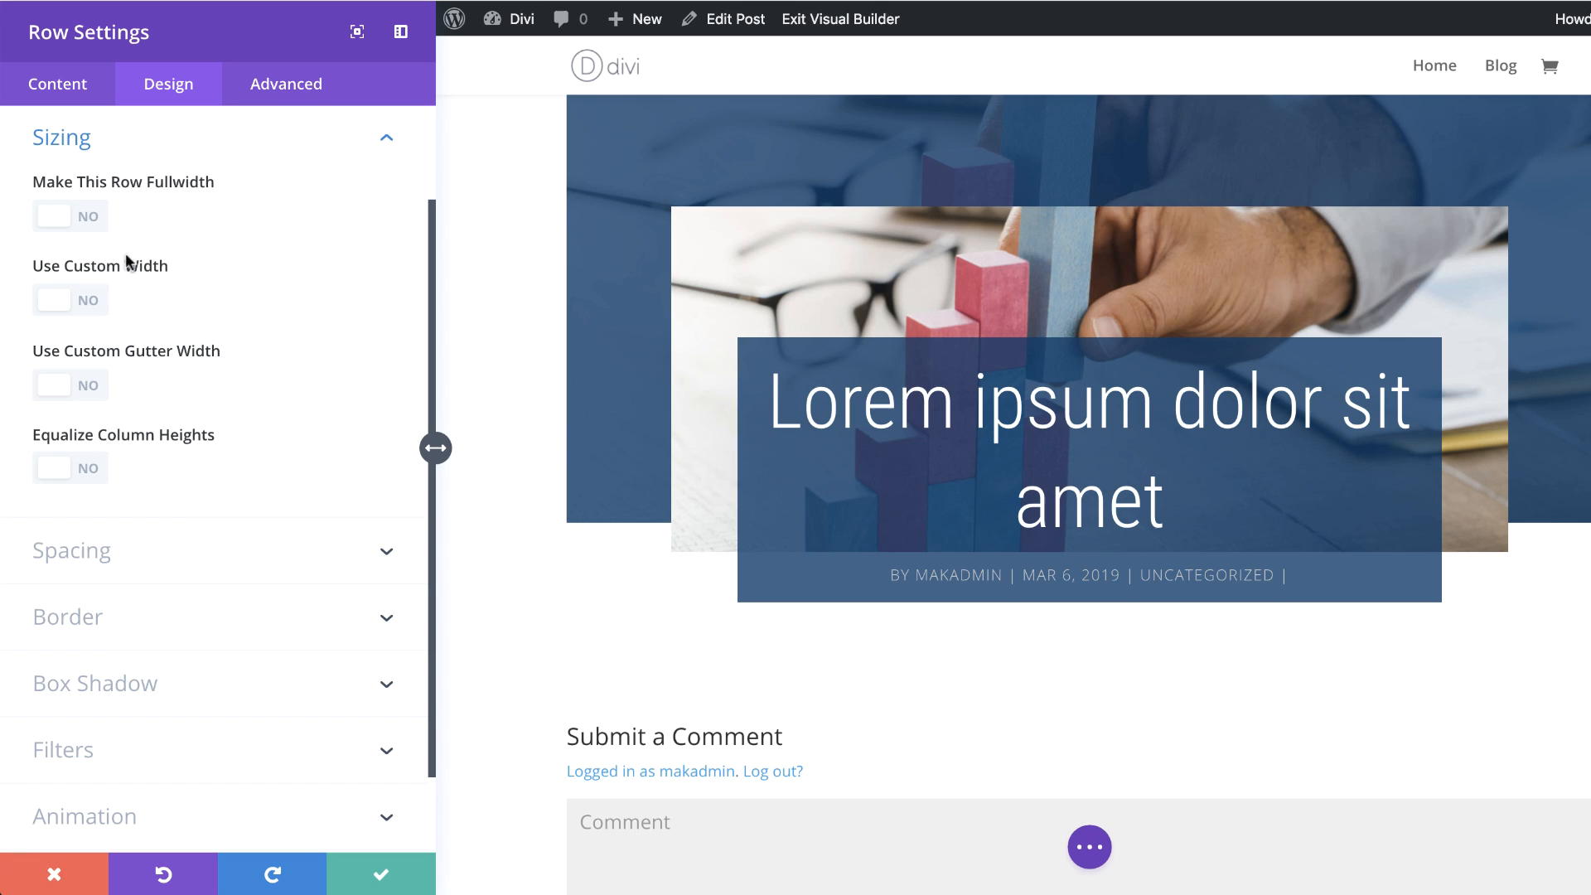
click(111, 212)
click(106, 398)
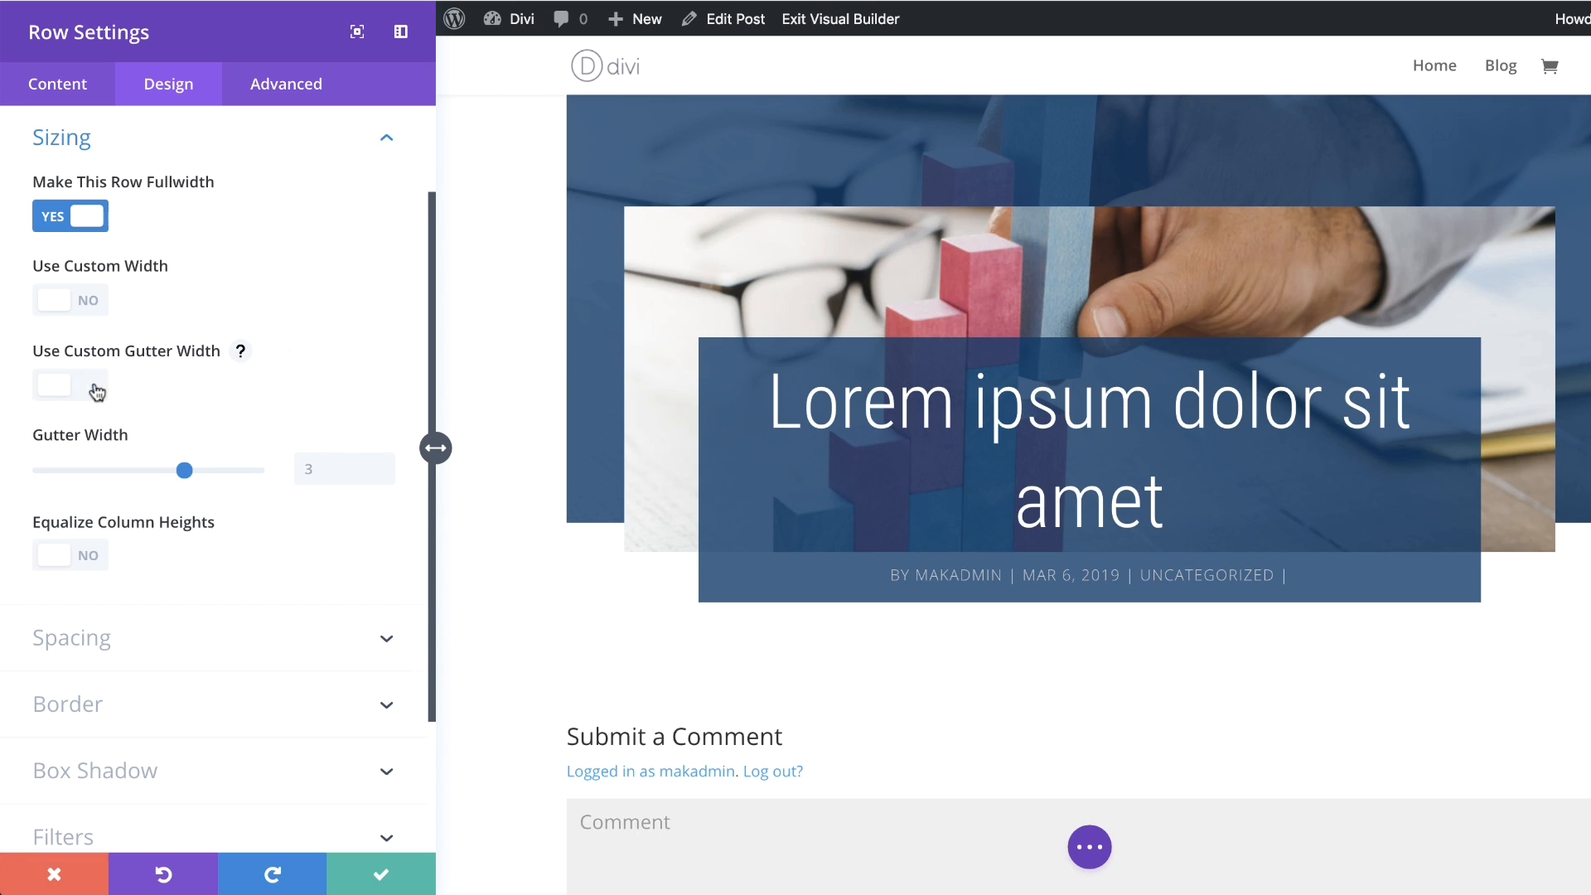
drag(181, 469, 67, 472)
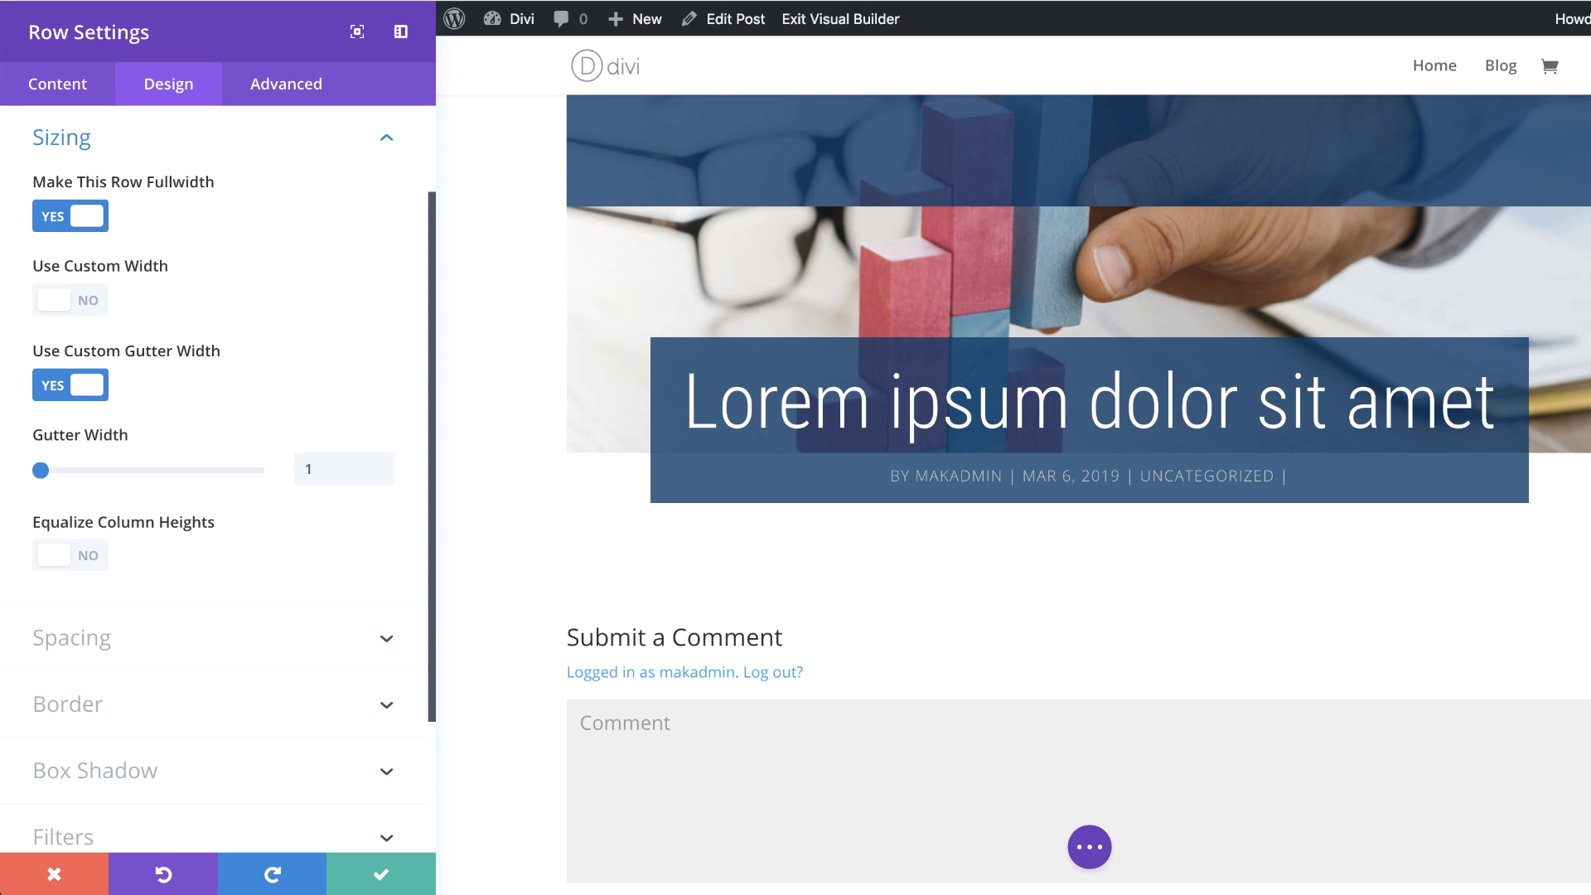
Step: Set the row's custom padding to 0px top and bottom and 6% left and right, and save the row settings
click(141, 651)
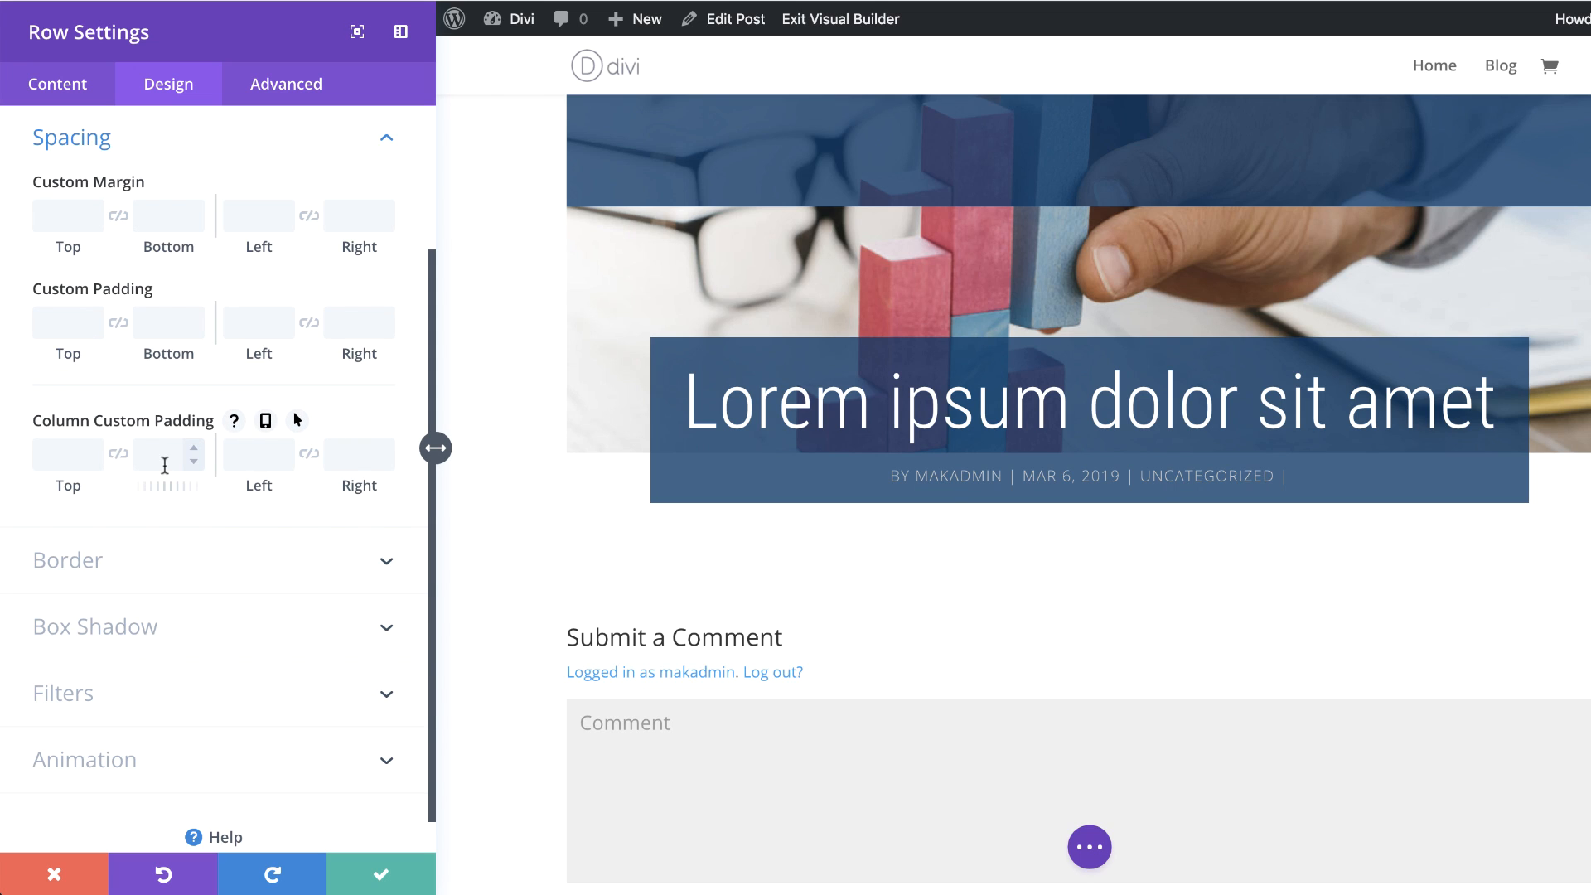
click(72, 324)
text(0px)
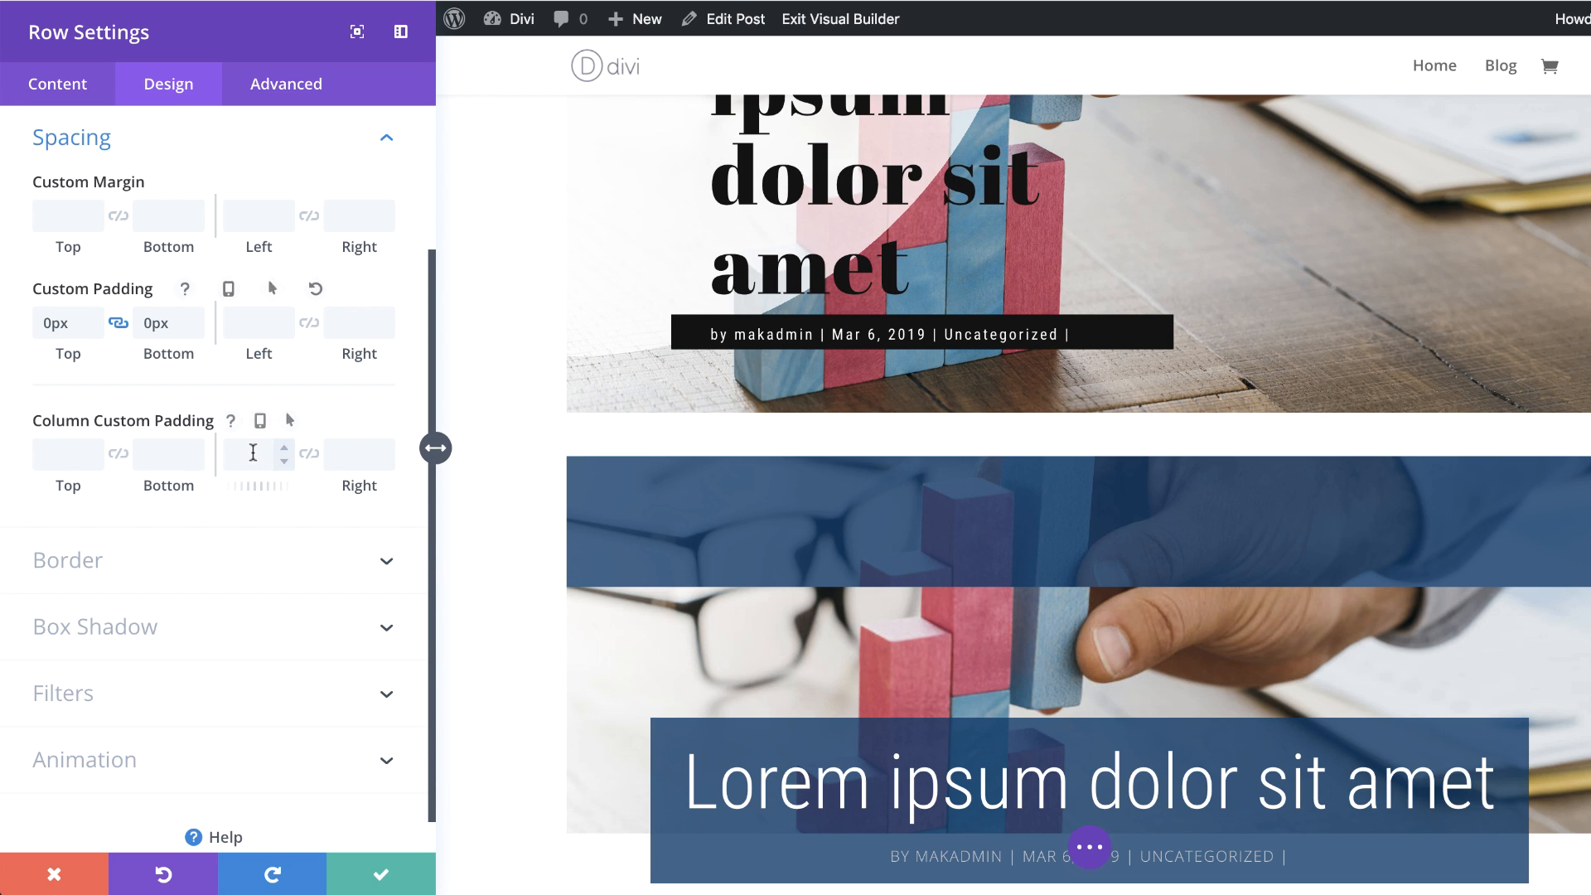
click(253, 452)
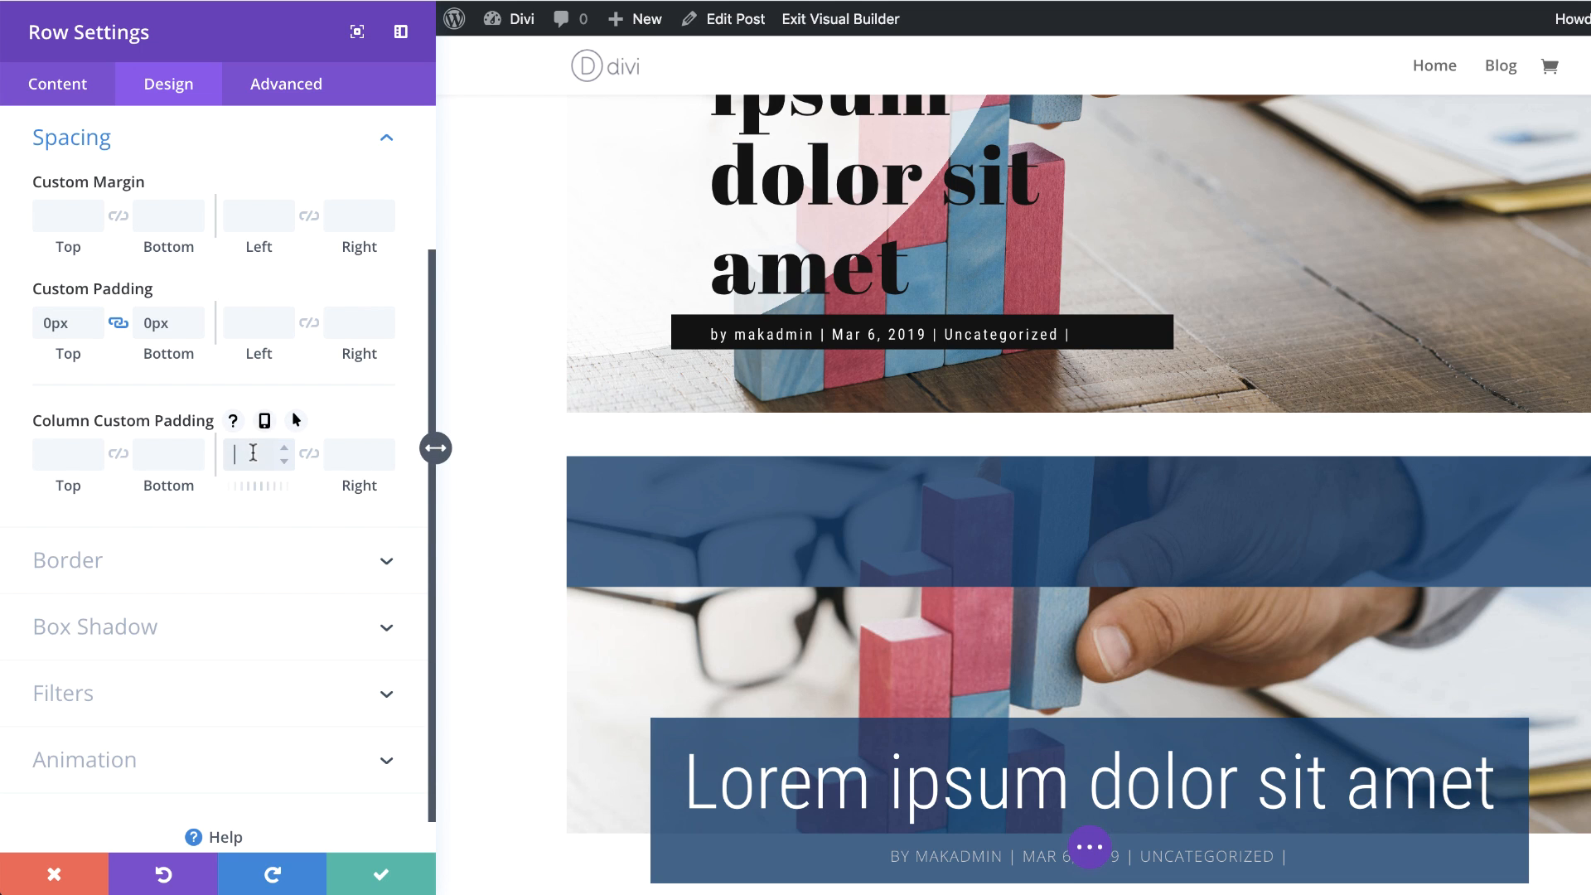
click(241, 323)
text(6%)
click(309, 322)
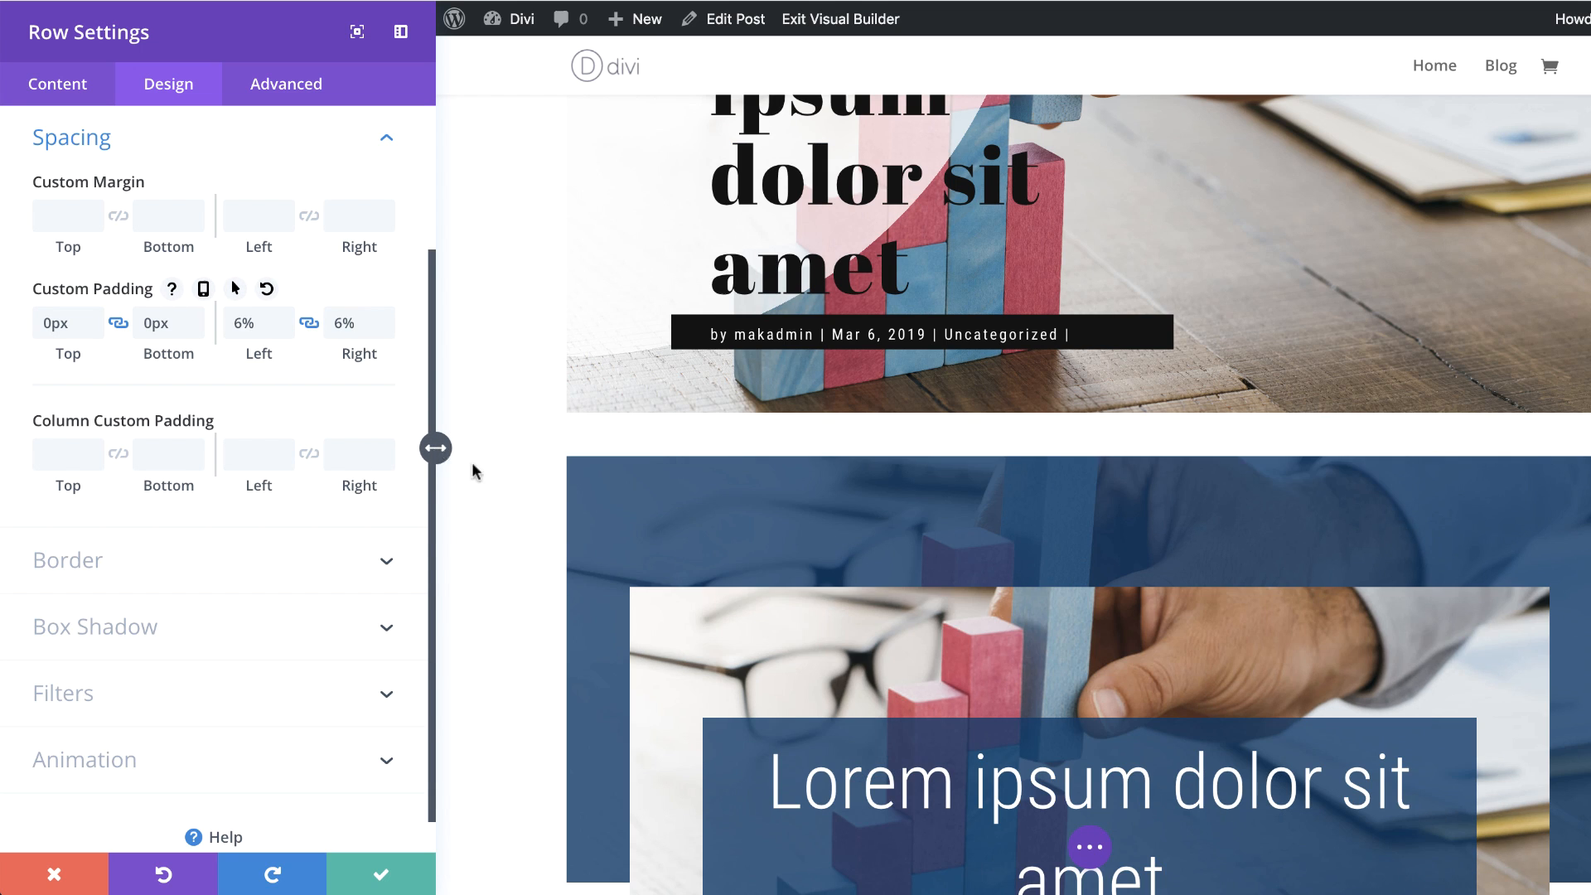
scroll(522, 464, down, 5)
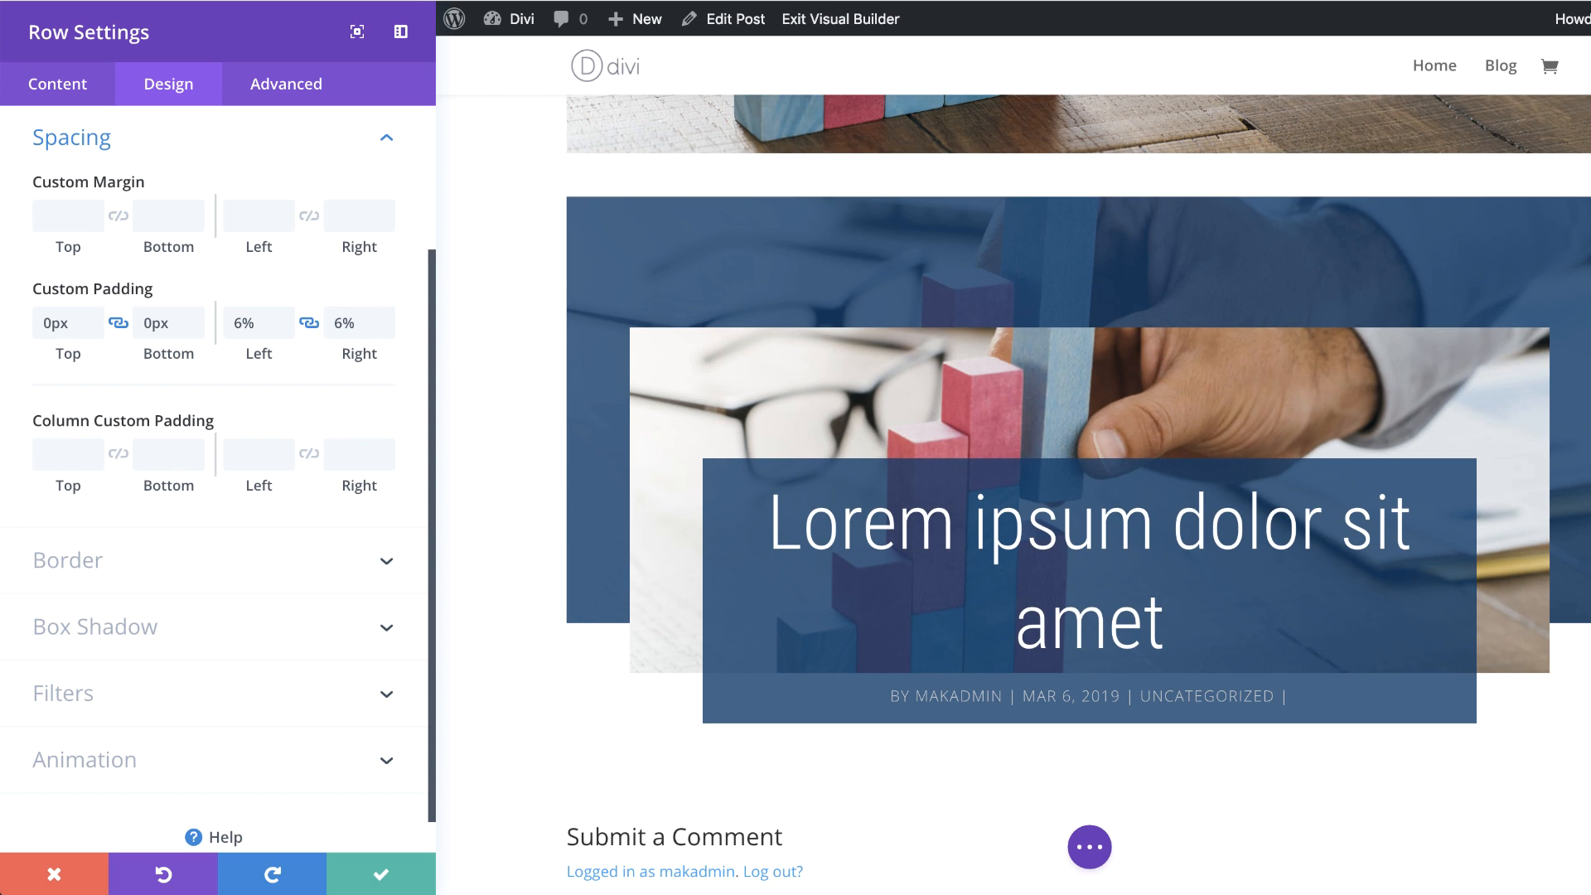
click(378, 871)
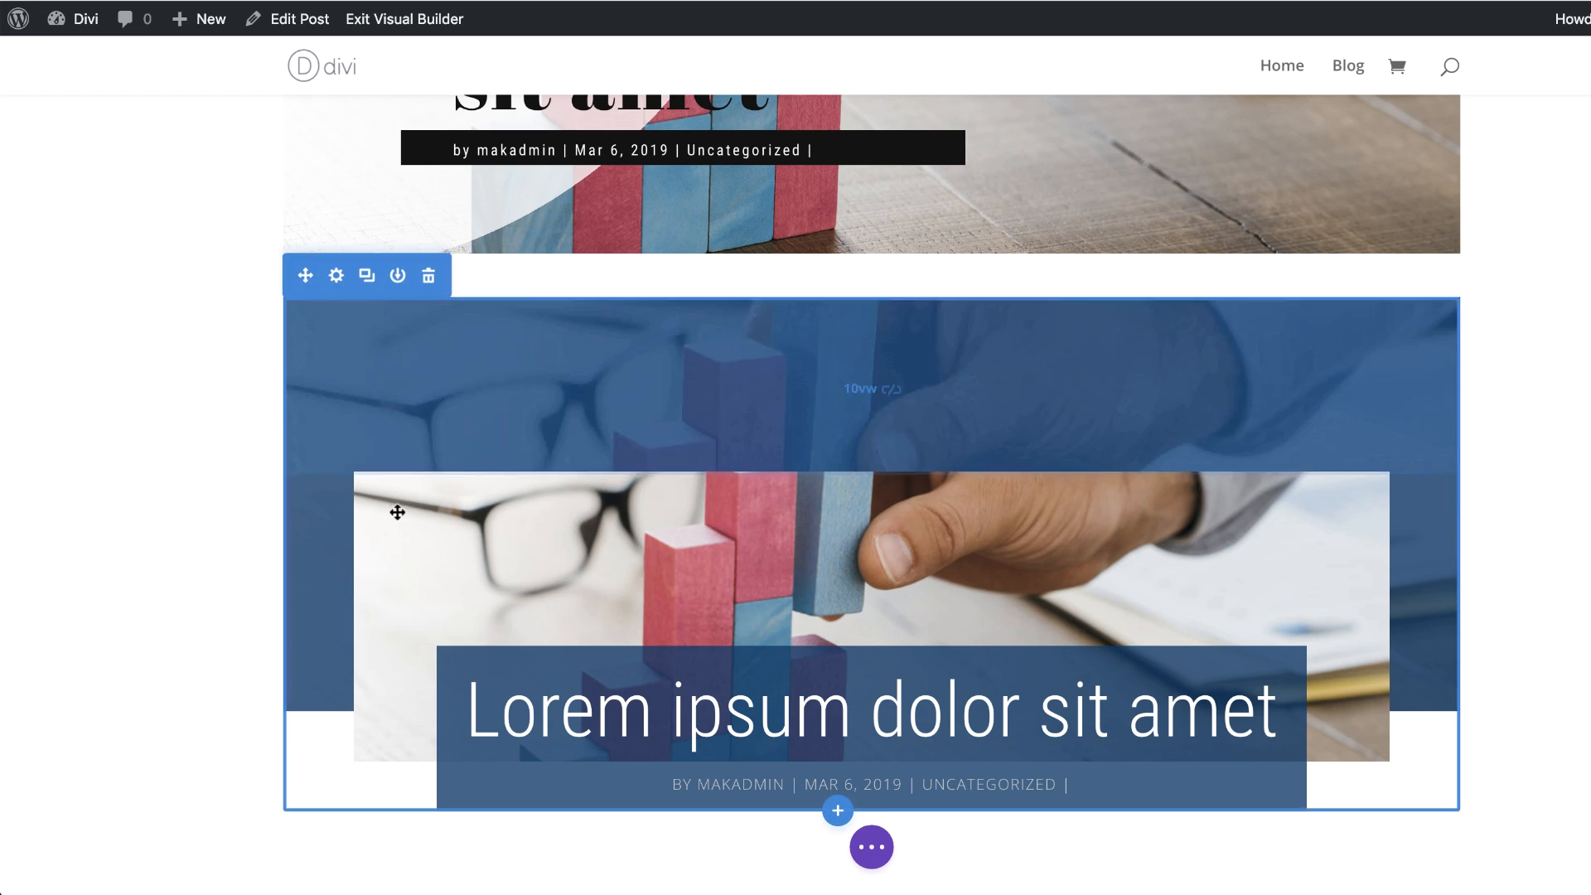
Step: Review the finished post title designs along the page, up to the one with the pink shadow and back down
scroll(174, 485, up, 7)
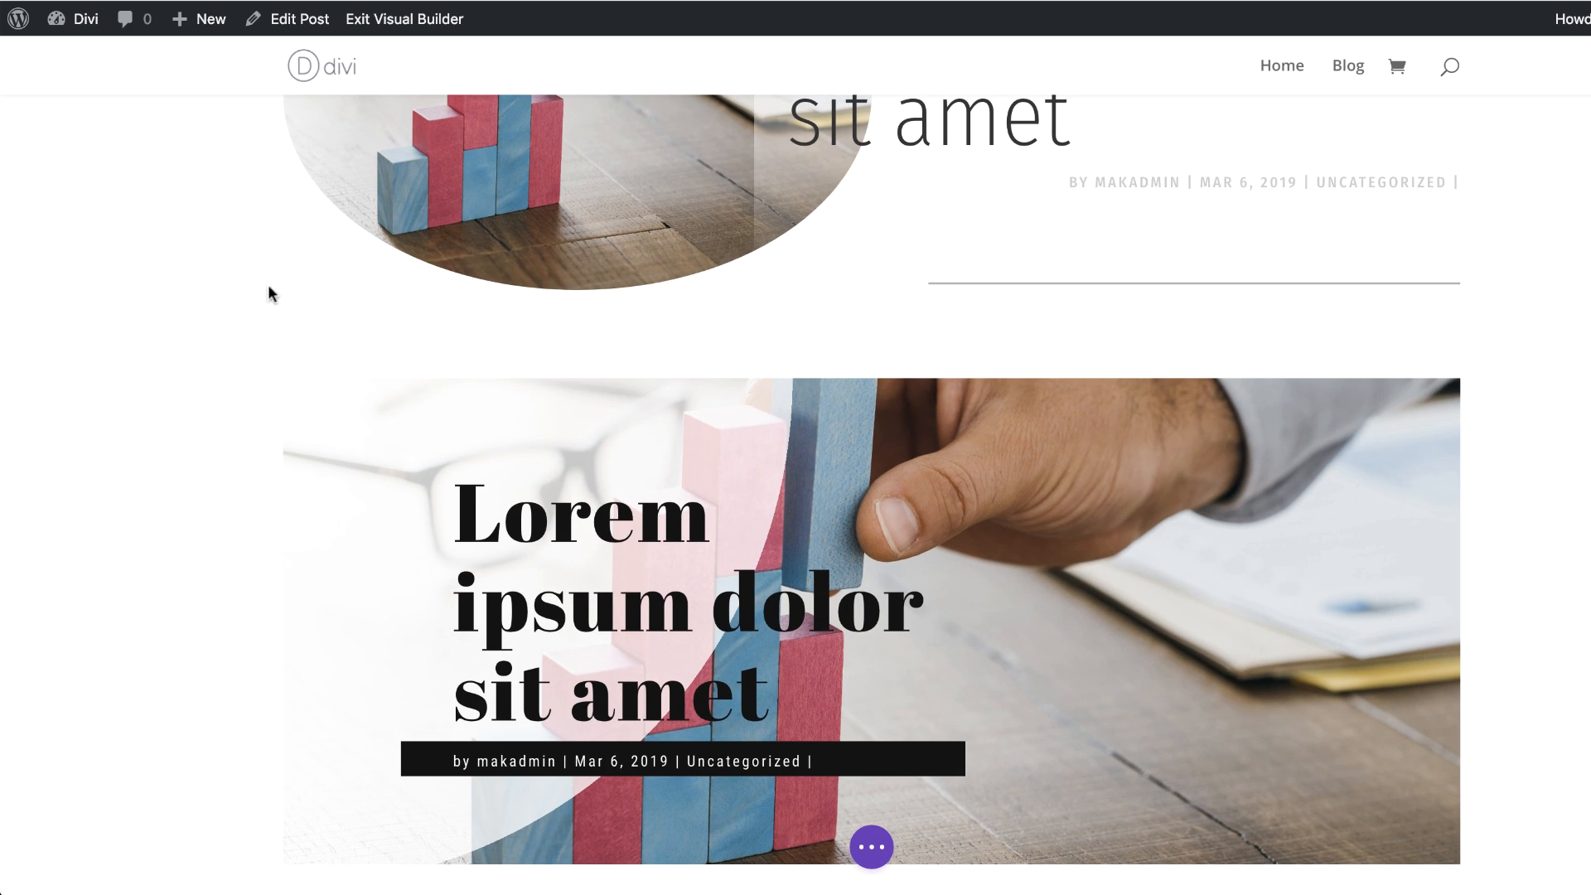
scroll(222, 475, up, 1)
scroll(232, 462, up, 1)
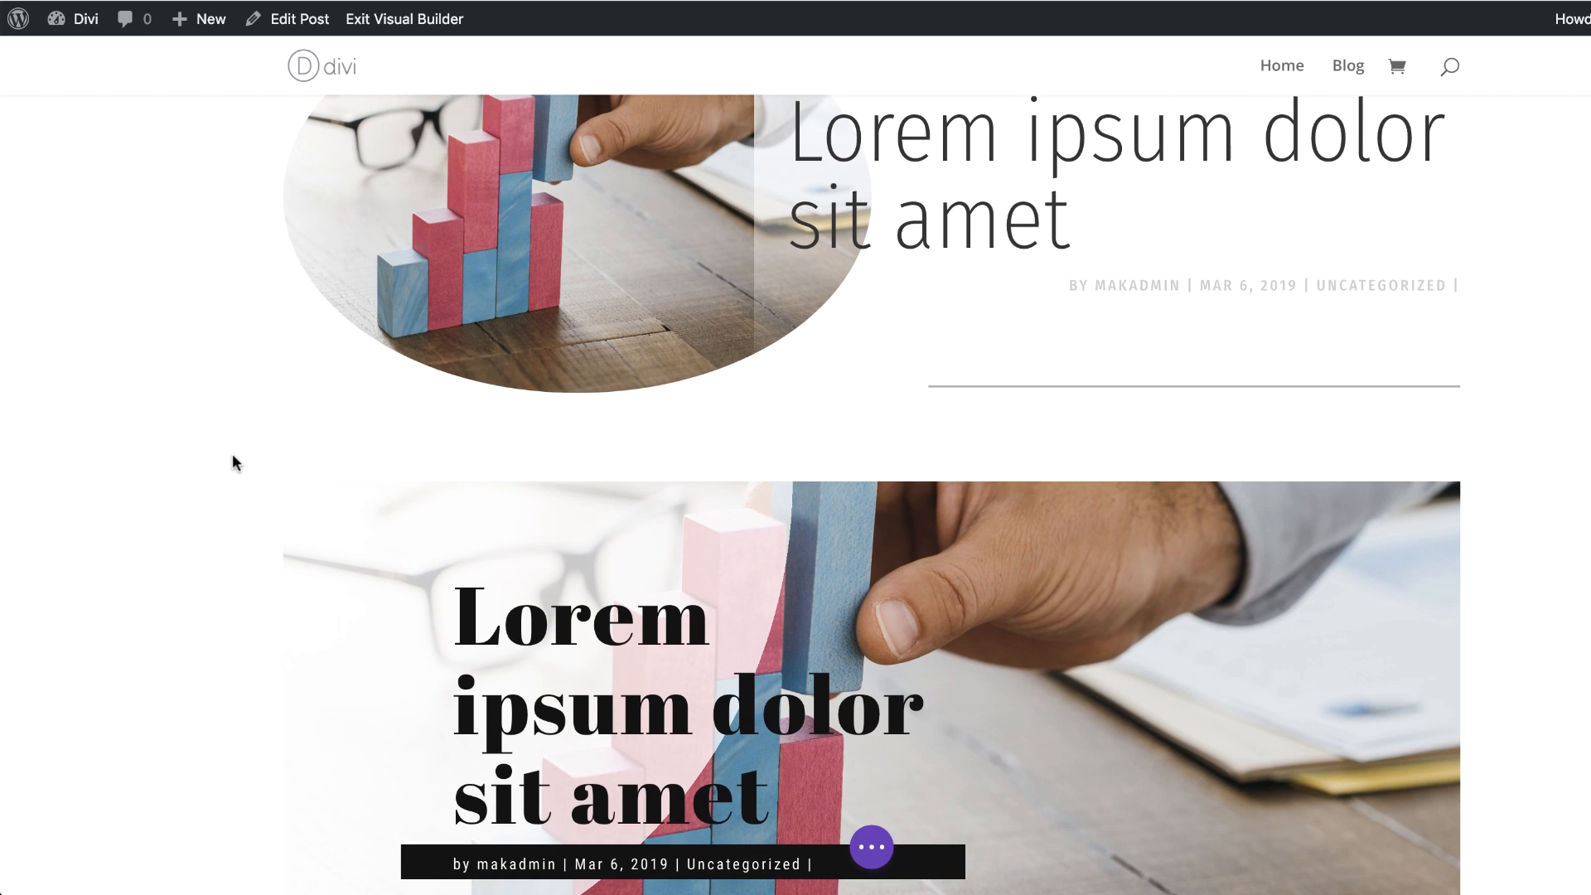
scroll(204, 431, up, 2)
scroll(202, 432, up, 2)
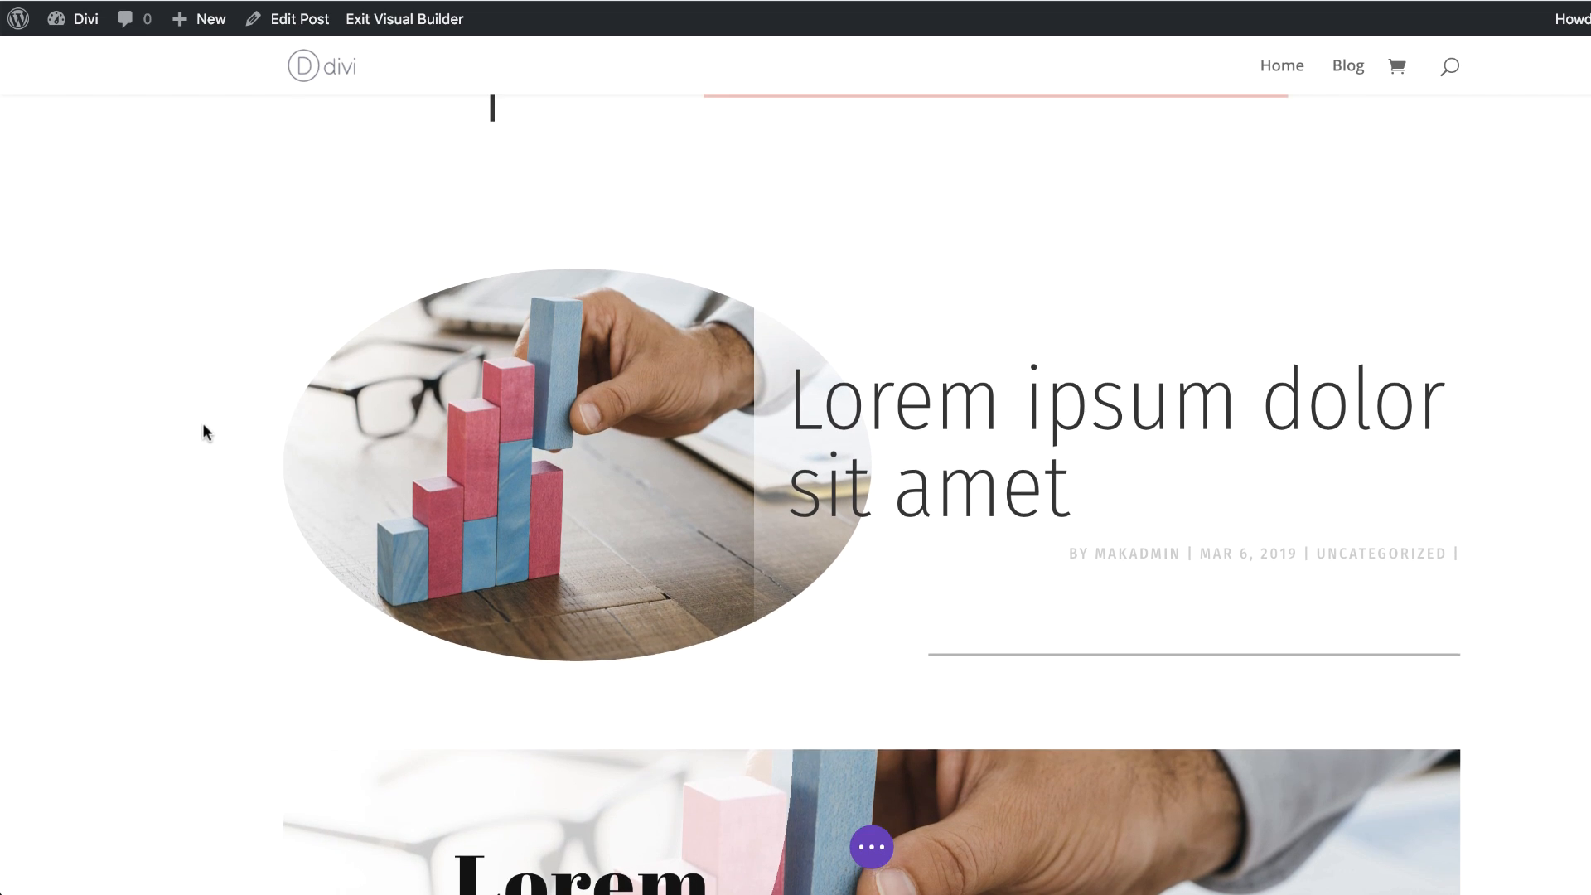
scroll(210, 435, up, 5)
scroll(212, 435, up, 3)
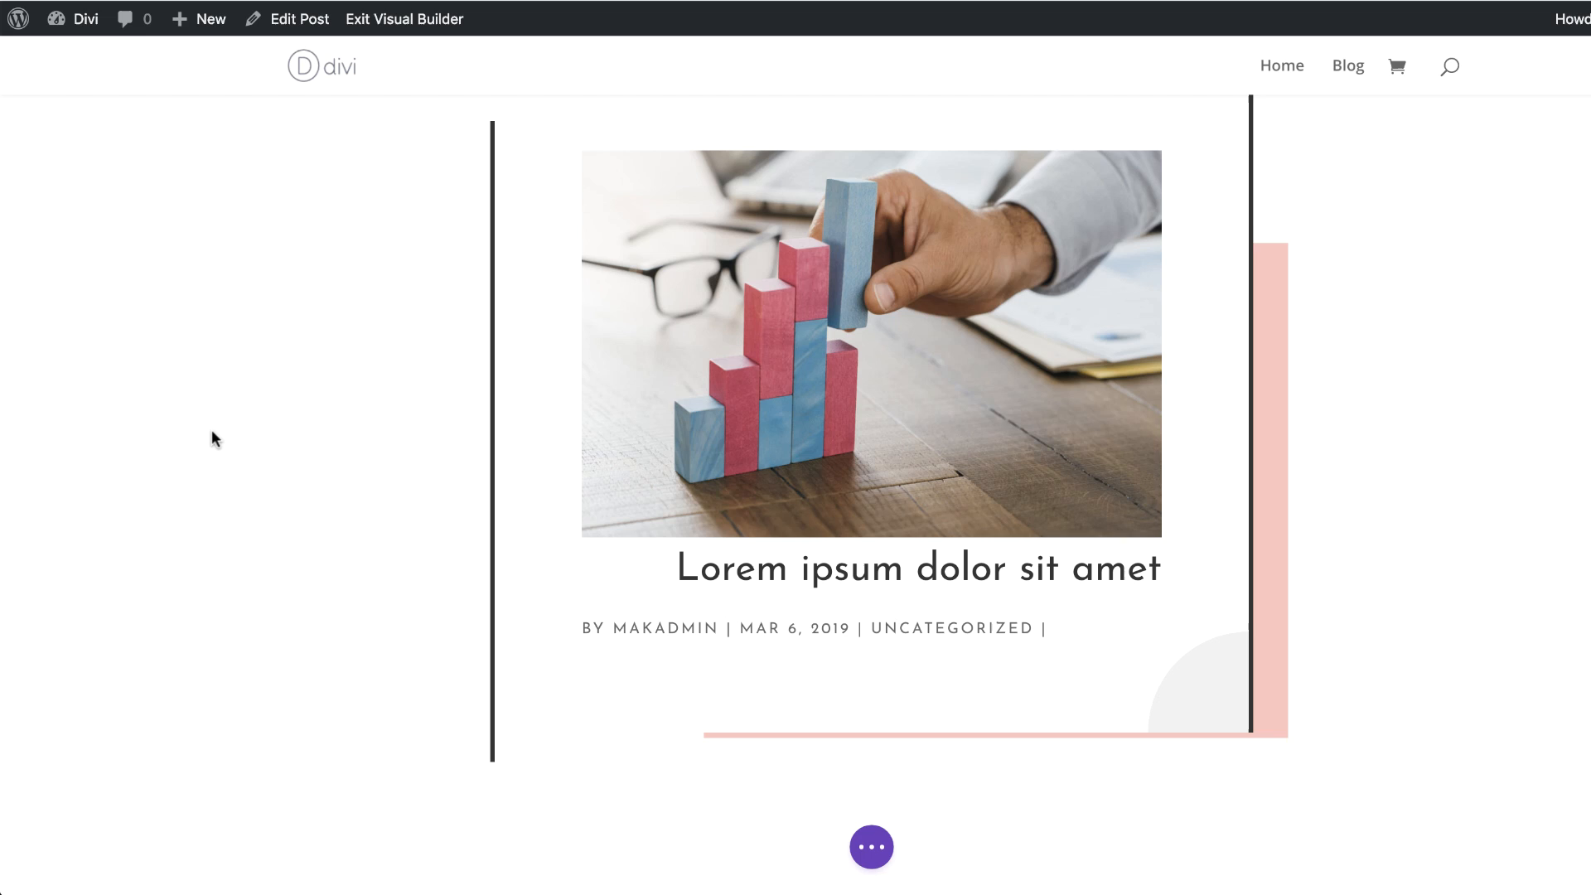
mouse_move(790, 337)
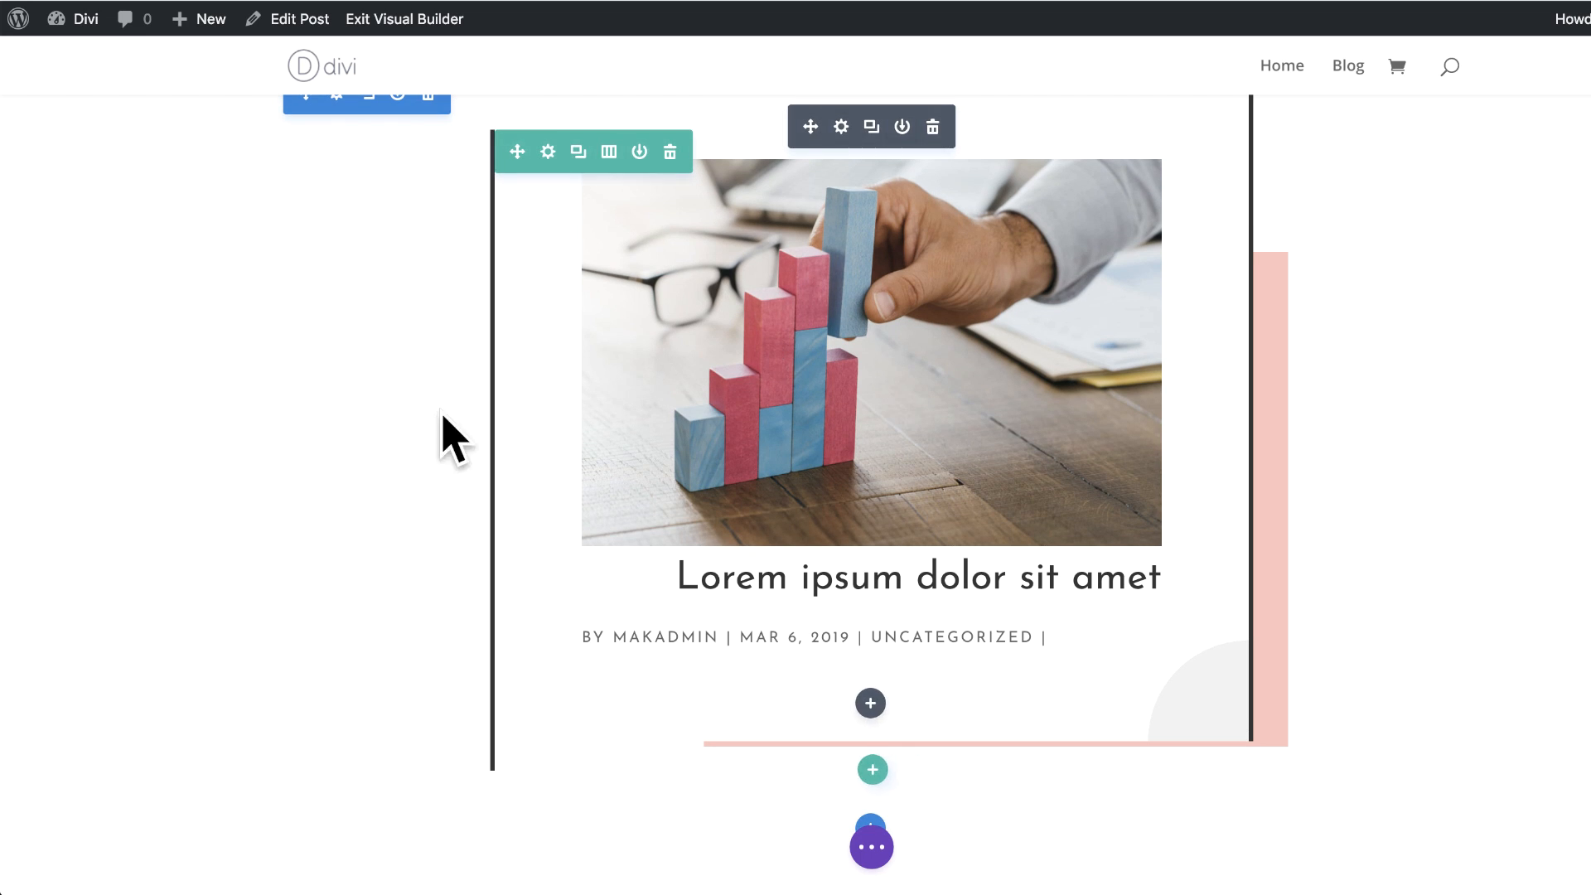
scroll(263, 484, down, 1)
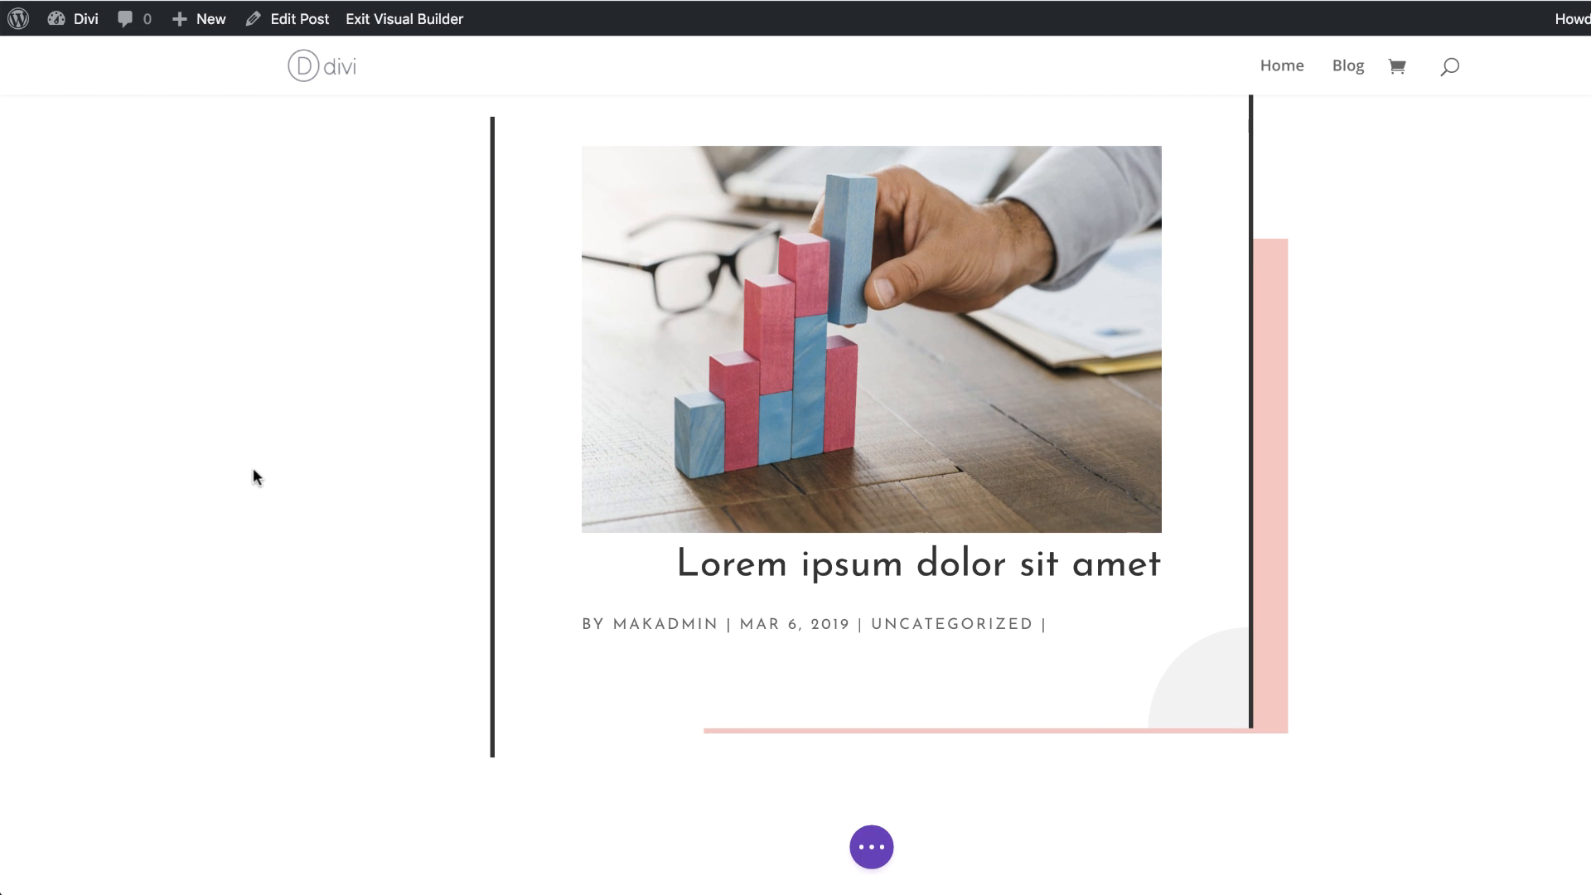
scroll(267, 460, down, 5)
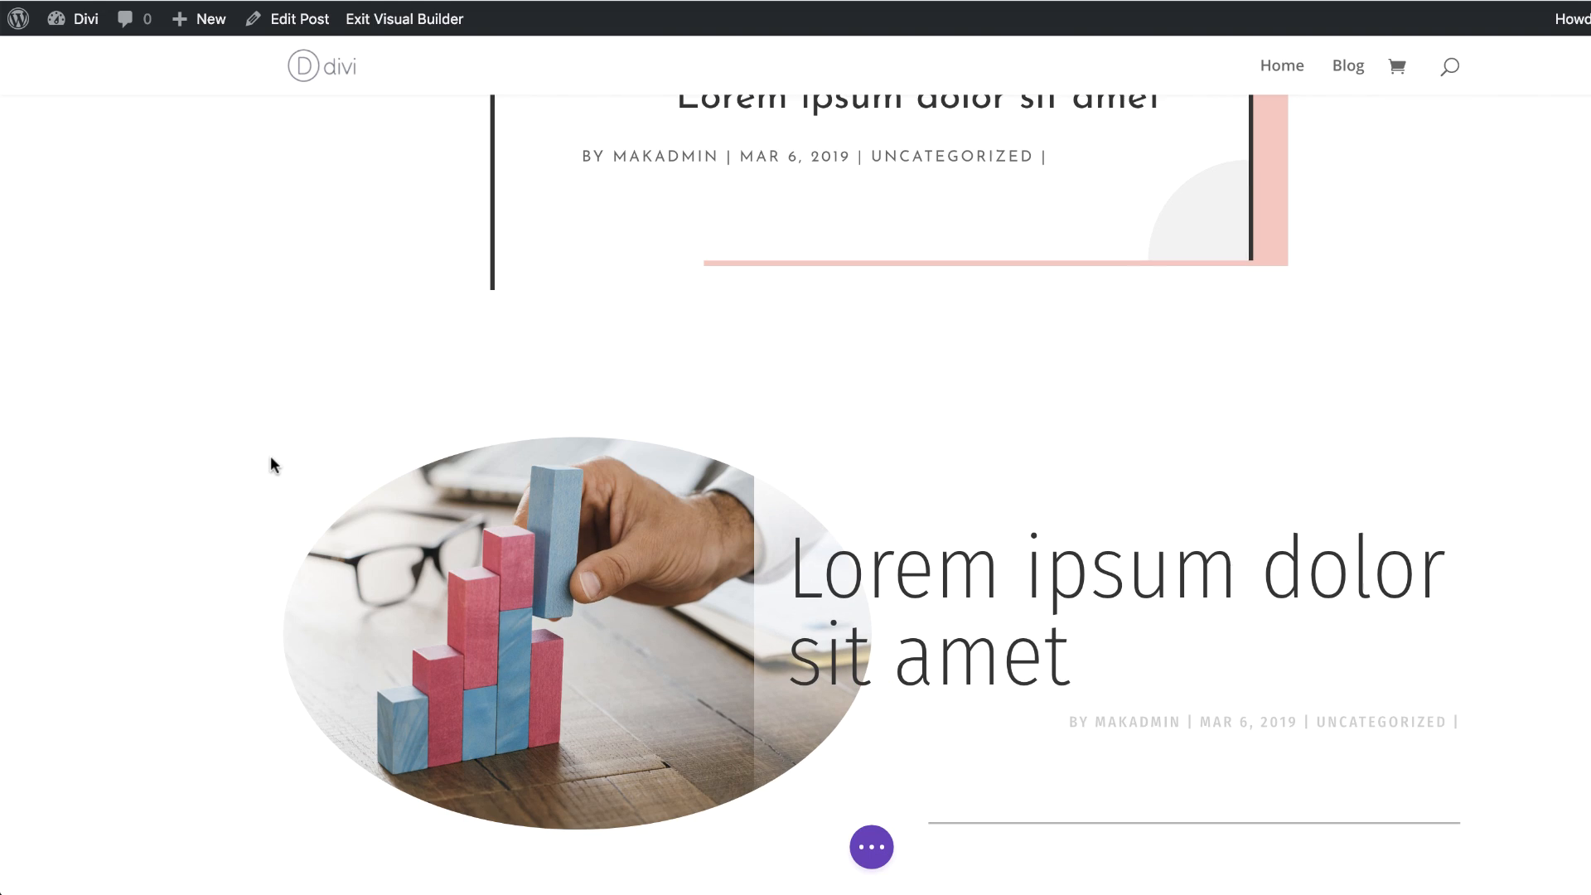
scroll(271, 463, down, 10)
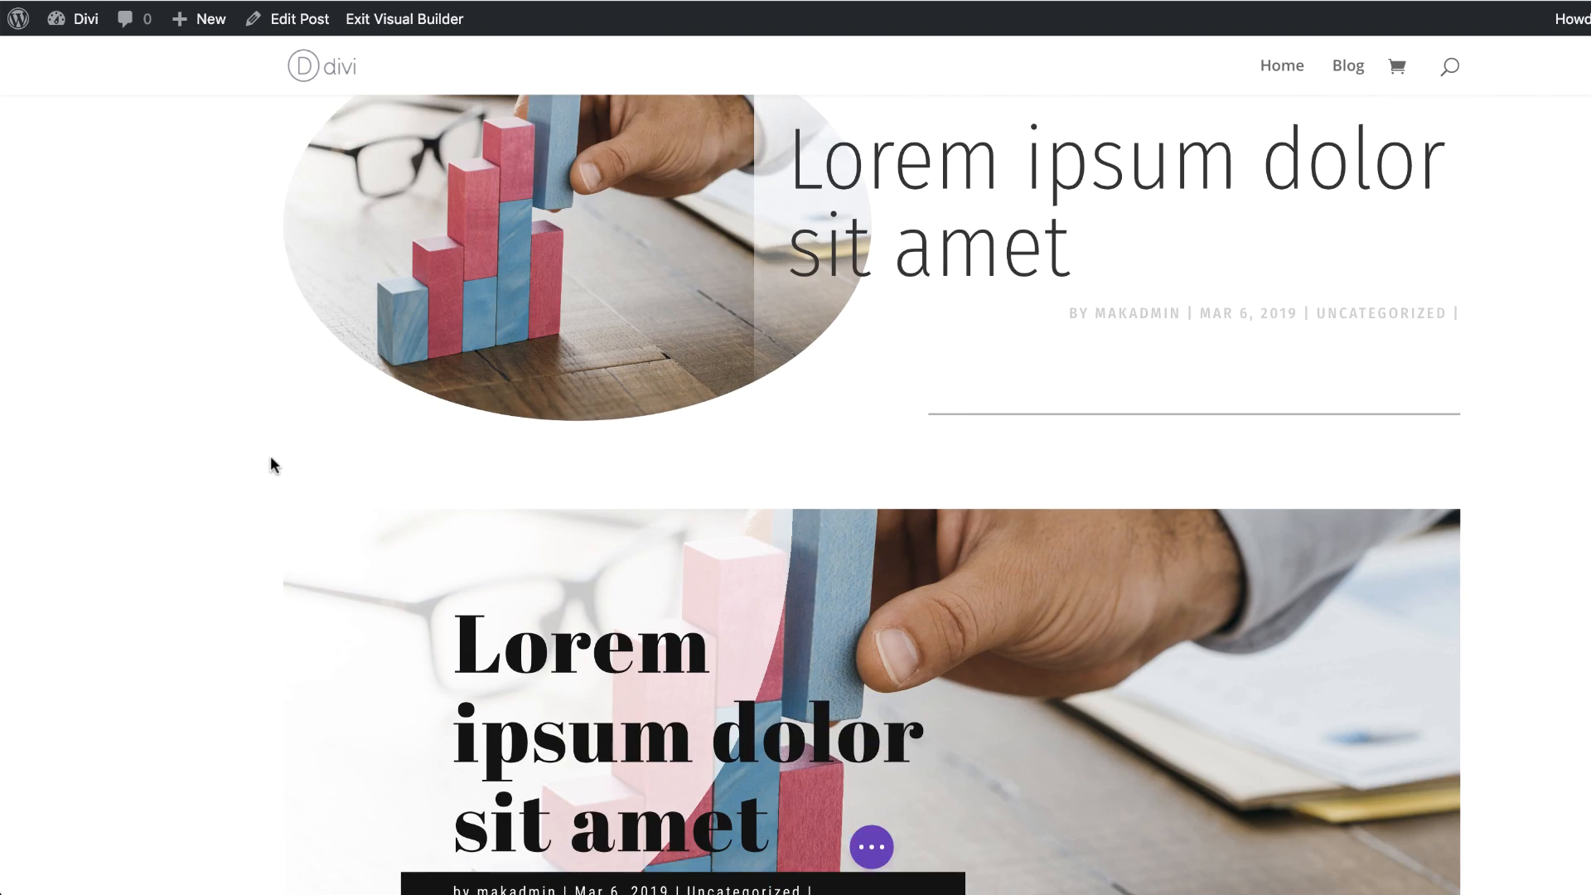